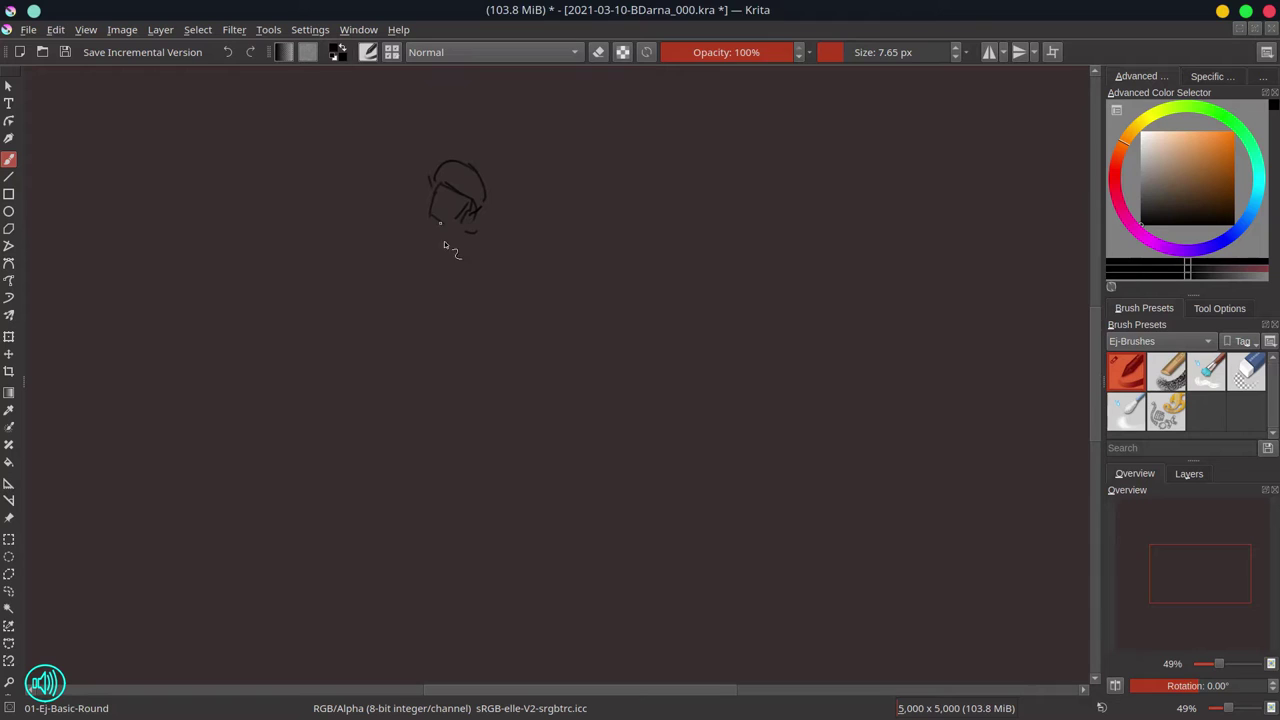
Sketch the first standing figure's face, shoulders, torso, coat and legs in black lines
mouse_move(434, 213)
left_mouse_down()
mouse_move(418, 225)
mouse_move(484, 242)
mouse_move(392, 274)
left_mouse_up()
left_click_drag(474, 240, 491, 262)
left_click_drag(409, 334, 446, 408)
left_click_drag(436, 304, 476, 350)
left_click_drag(470, 290, 496, 390)
Rough in a second figure to the right with its chest emblem and sides
left_click_drag(602, 214, 576, 280)
left_click_drag(660, 202, 702, 240)
left_click_drag(610, 230, 706, 276)
left_click_drag(686, 270, 686, 294)
left_click_drag(580, 270, 698, 236)
mouse_move(656, 238)
left_mouse_down()
mouse_move(624, 278)
mouse_move(652, 312)
left_mouse_up()
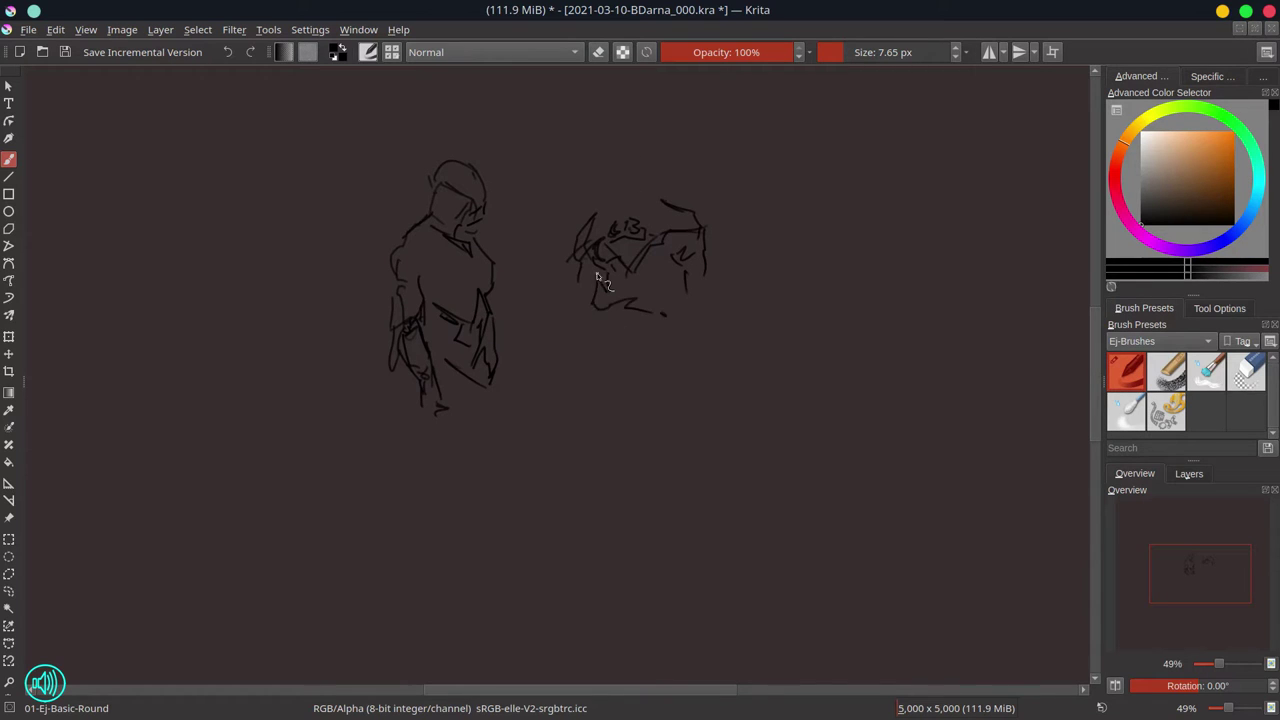
left_click_drag(704, 246, 722, 310)
left_click_drag(576, 268, 558, 306)
left_click_drag(574, 264, 556, 297)
left_click_drag(712, 250, 736, 308)
Add the second figure's lower edges, neck line, head, chin and legs
left_click_drag(676, 334, 606, 352)
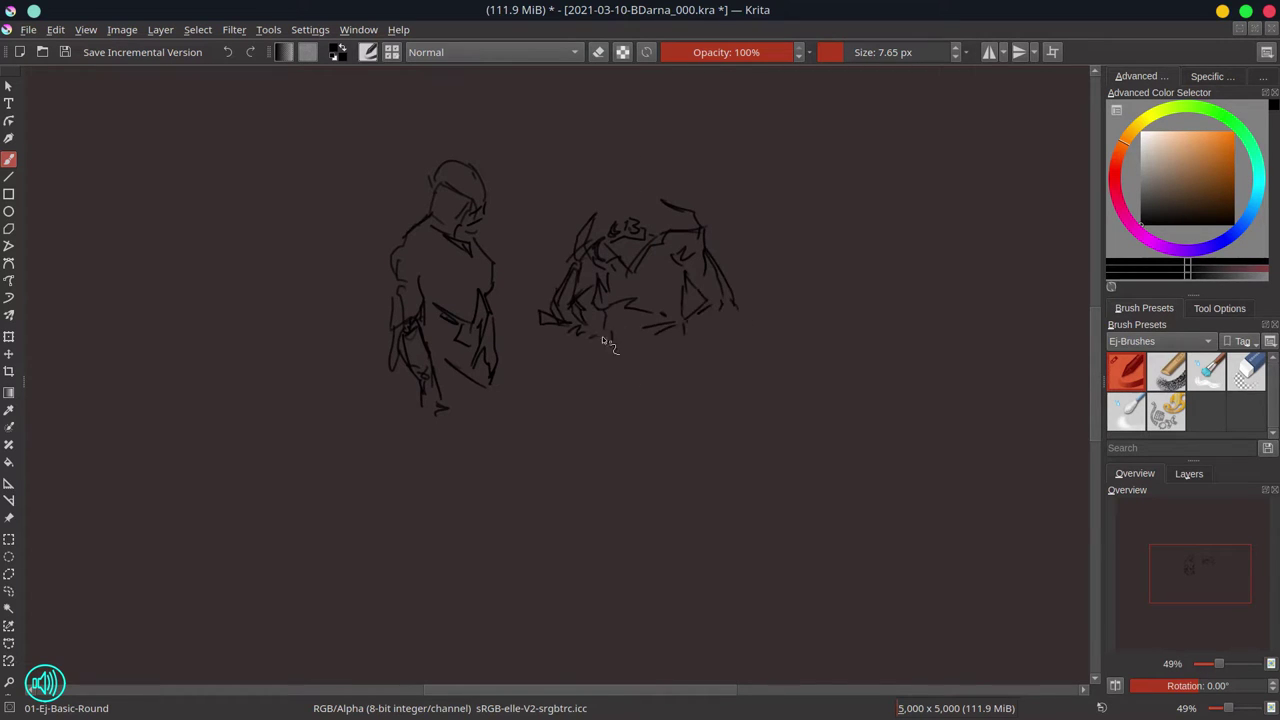
left_click_drag(724, 318, 654, 338)
left_click_drag(620, 336, 596, 352)
left_click_drag(722, 296, 746, 316)
mouse_move(616, 206)
left_mouse_down()
mouse_move(608, 140)
mouse_move(662, 168)
mouse_move(634, 128)
mouse_move(658, 172)
left_mouse_up()
left_click_drag(662, 346, 612, 380)
left_click_drag(666, 352, 615, 384)
left_click_drag(600, 350, 598, 414)
left_click_drag(574, 344, 590, 410)
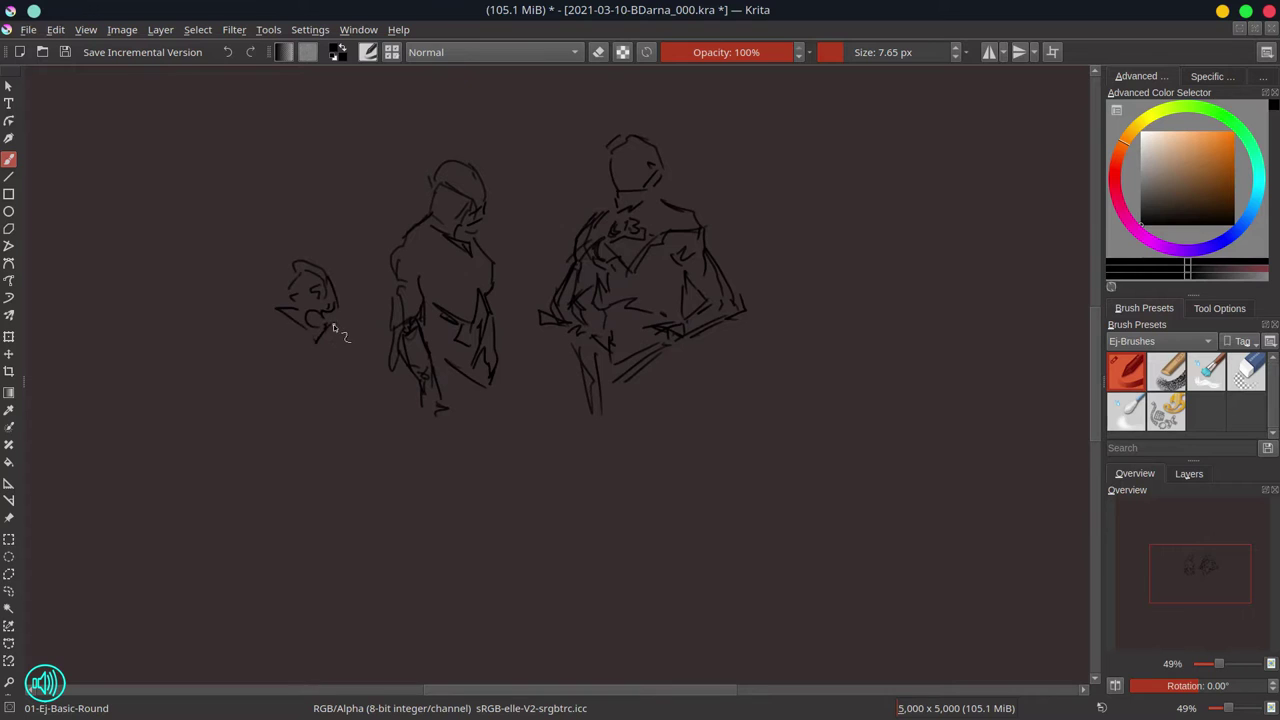
Extend the small side figure's body and sketch a separate head on the right
mouse_move(334, 324)
left_mouse_down()
mouse_move(338, 400)
mouse_move(334, 348)
left_mouse_up()
mouse_move(780, 215)
left_mouse_down()
mouse_move(838, 258)
mouse_move(798, 256)
mouse_move(790, 212)
left_mouse_up()
mouse_move(798, 214)
left_mouse_down()
mouse_move(826, 208)
mouse_move(836, 240)
left_mouse_up()
left_click_drag(792, 184, 846, 236)
scroll(925, 200, "down", 5)
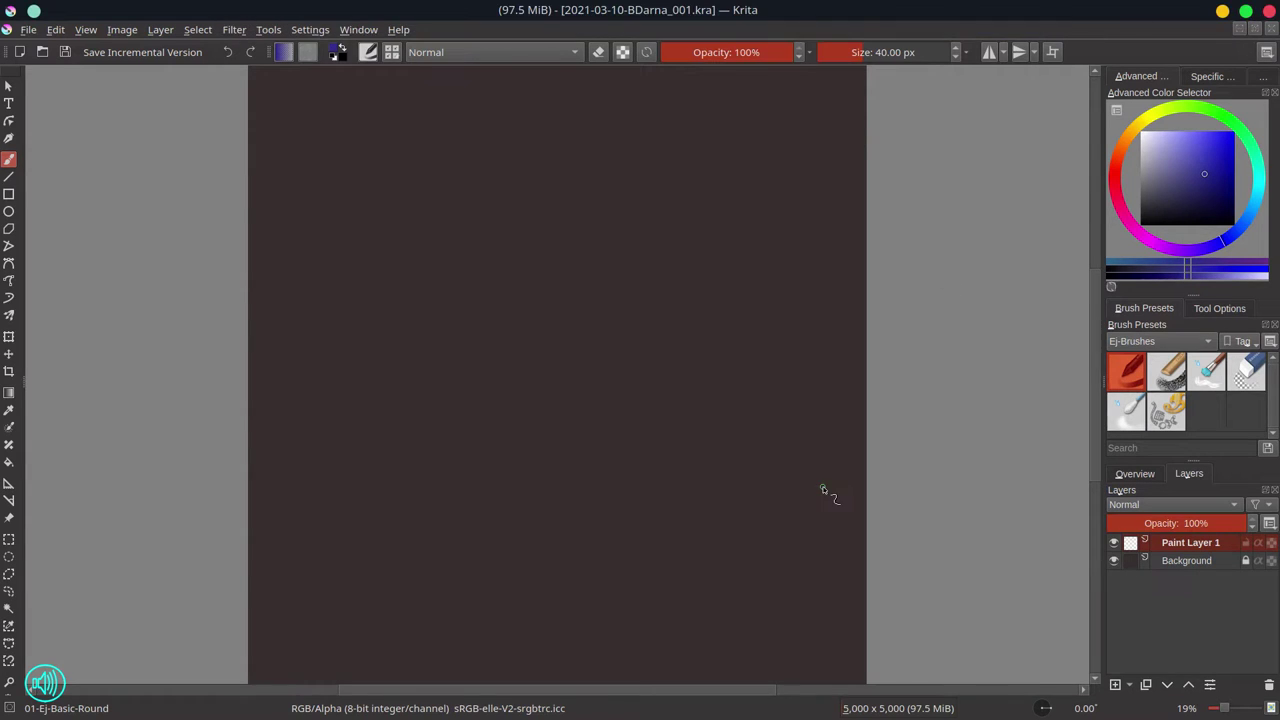
Block in the torso's zigzag side, shoulder arcs and lower-left curve on Paint Layer 1
scroll(822, 490, "up", 3)
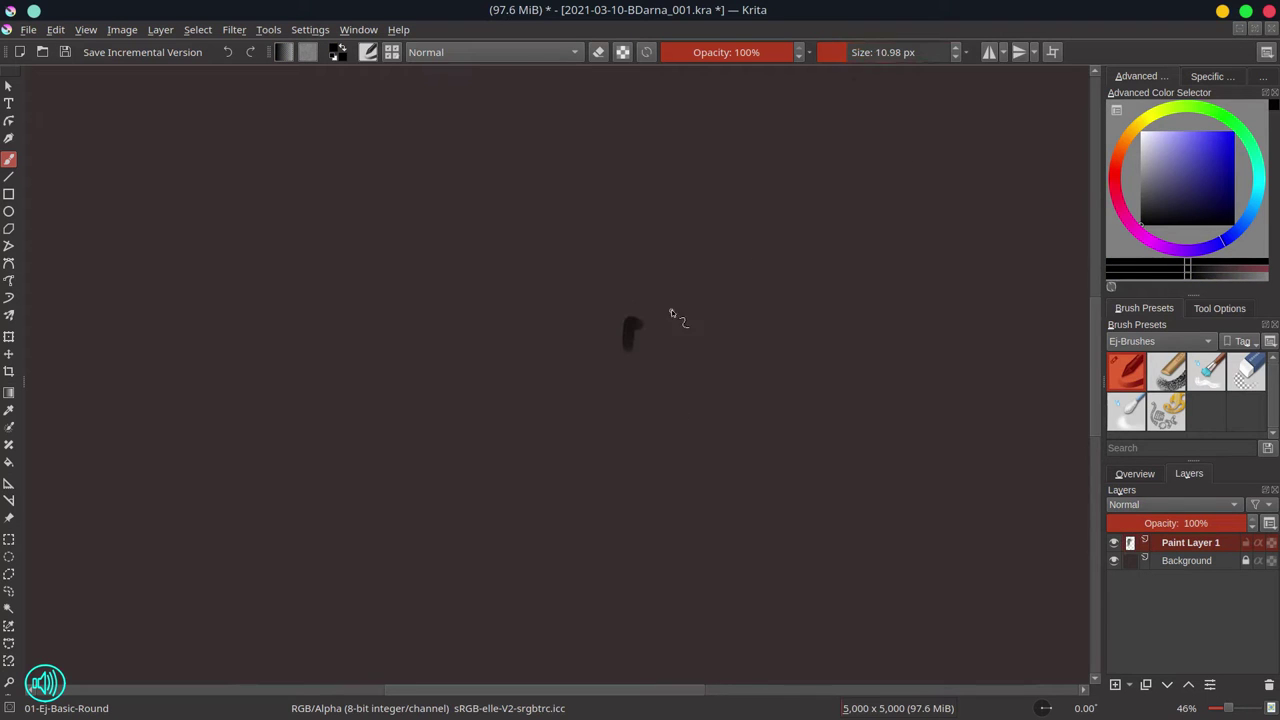
key("e")
key("e")
left_click_drag(594, 288, 588, 332)
left_click_drag(598, 275, 566, 270)
key("e")
left_click_drag(643, 300, 575, 320)
key("e")
mouse_move(620, 282)
left_mouse_down()
mouse_move(615, 420)
mouse_move(603, 420)
left_mouse_up()
left_click_drag(688, 256, 736, 270)
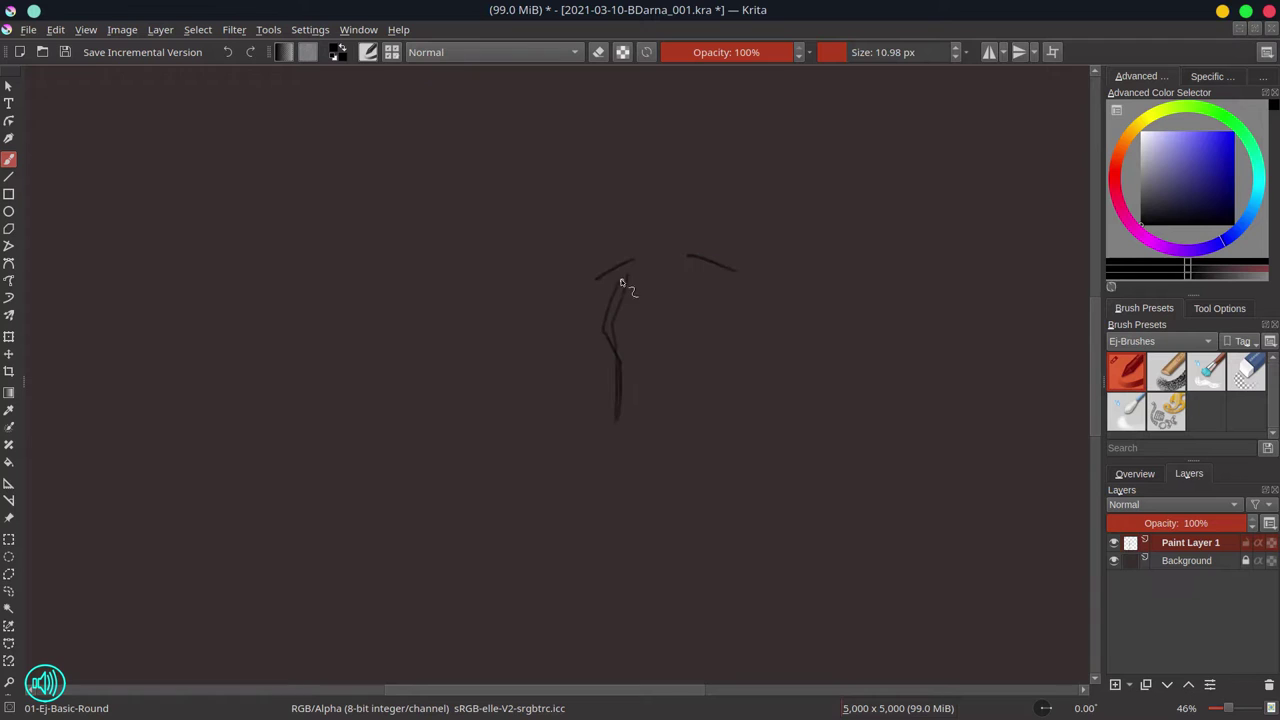
left_click_drag(598, 282, 553, 350)
left_click_drag(560, 365, 600, 400)
Close the torso shape and add a leg line, head circle and neck
left_click_drag(755, 285, 802, 333)
left_click_drag(770, 391, 740, 405)
mouse_move(692, 258)
left_mouse_down()
mouse_move(612, 262)
mouse_move(585, 300)
left_mouse_up()
left_click_drag(736, 278, 766, 300)
left_click_drag(614, 408, 725, 452)
left_click_drag(727, 336, 716, 383)
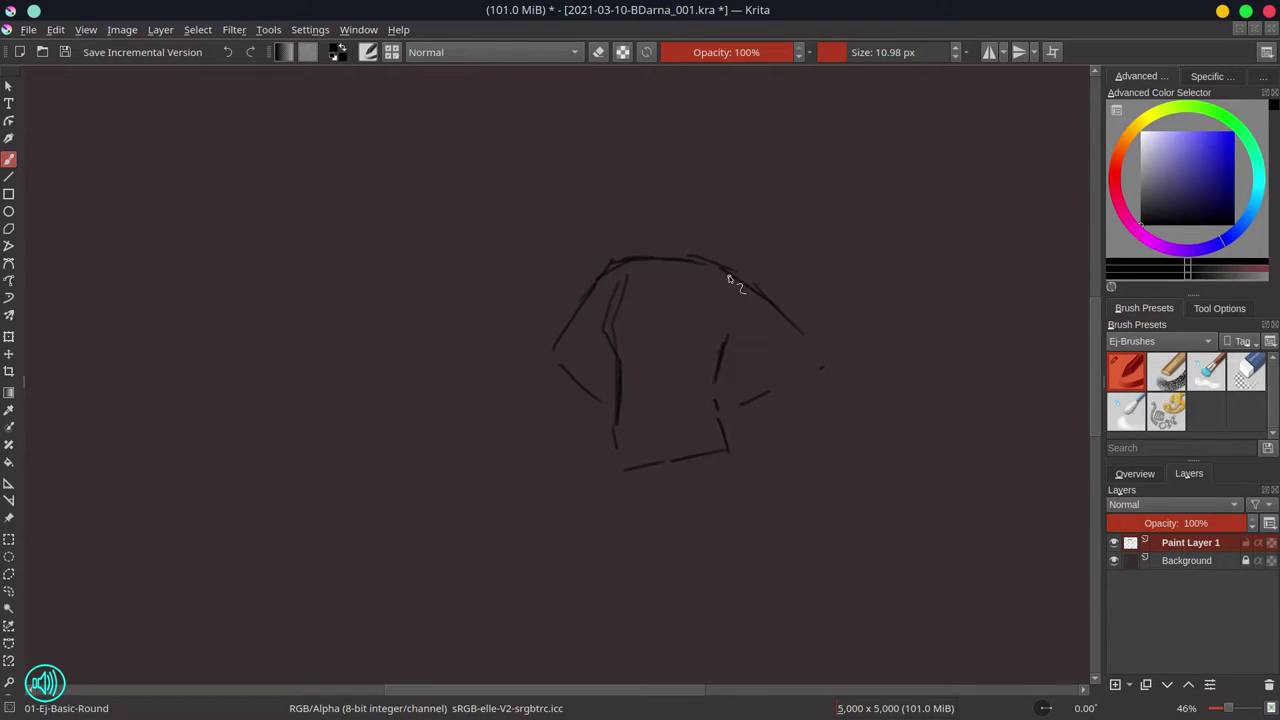
left_click_drag(623, 462, 612, 512)
mouse_move(640, 168)
left_mouse_down()
mouse_move(636, 204)
mouse_move(655, 238)
left_mouse_up()
mouse_move(663, 236)
left_mouse_down()
mouse_move(618, 287)
mouse_move(626, 361)
mouse_move(694, 349)
left_mouse_up()
Fade the rough sketch, add Paint Layer 2, and ink the chest and left arm
left_click(1142, 523)
left_click(1115, 684)
left_click_drag(615, 261, 640, 256)
left_click_drag(610, 349, 613, 362)
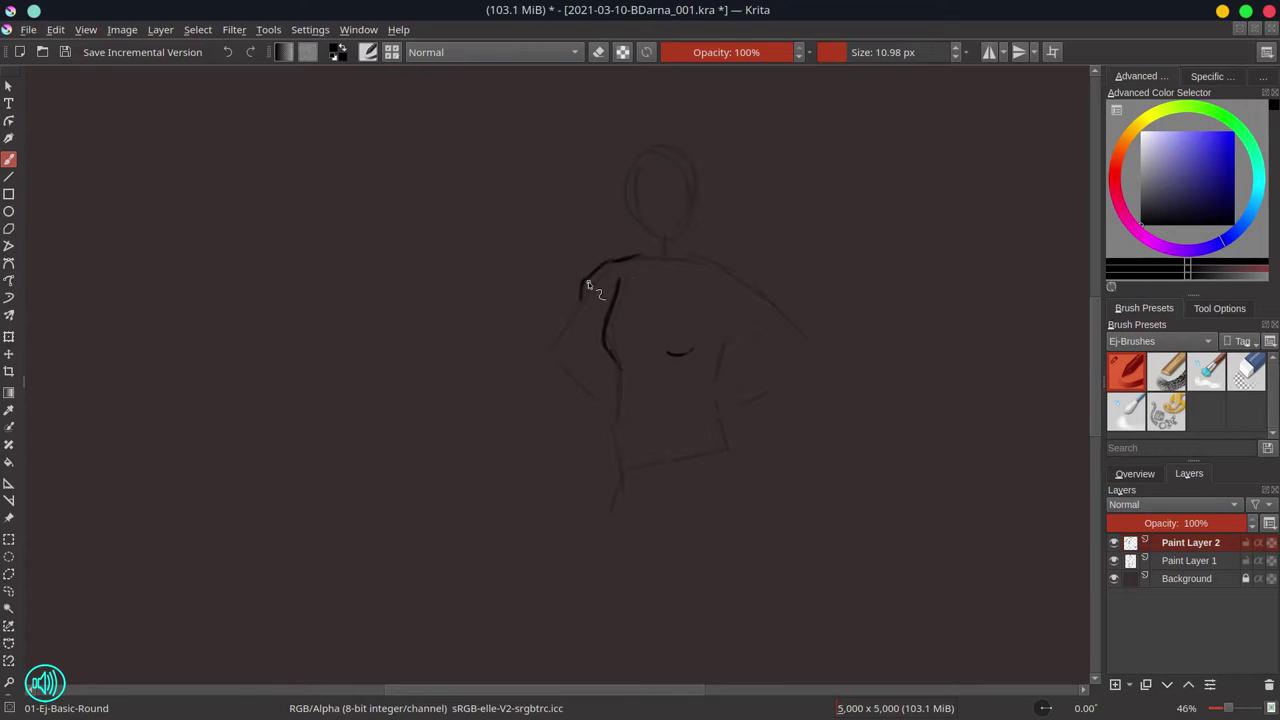
mouse_move(581, 297)
left_mouse_down()
mouse_move(551, 342)
mouse_move(591, 349)
mouse_move(596, 328)
mouse_move(611, 373)
left_mouse_up()
left_click_drag(553, 345, 605, 400)
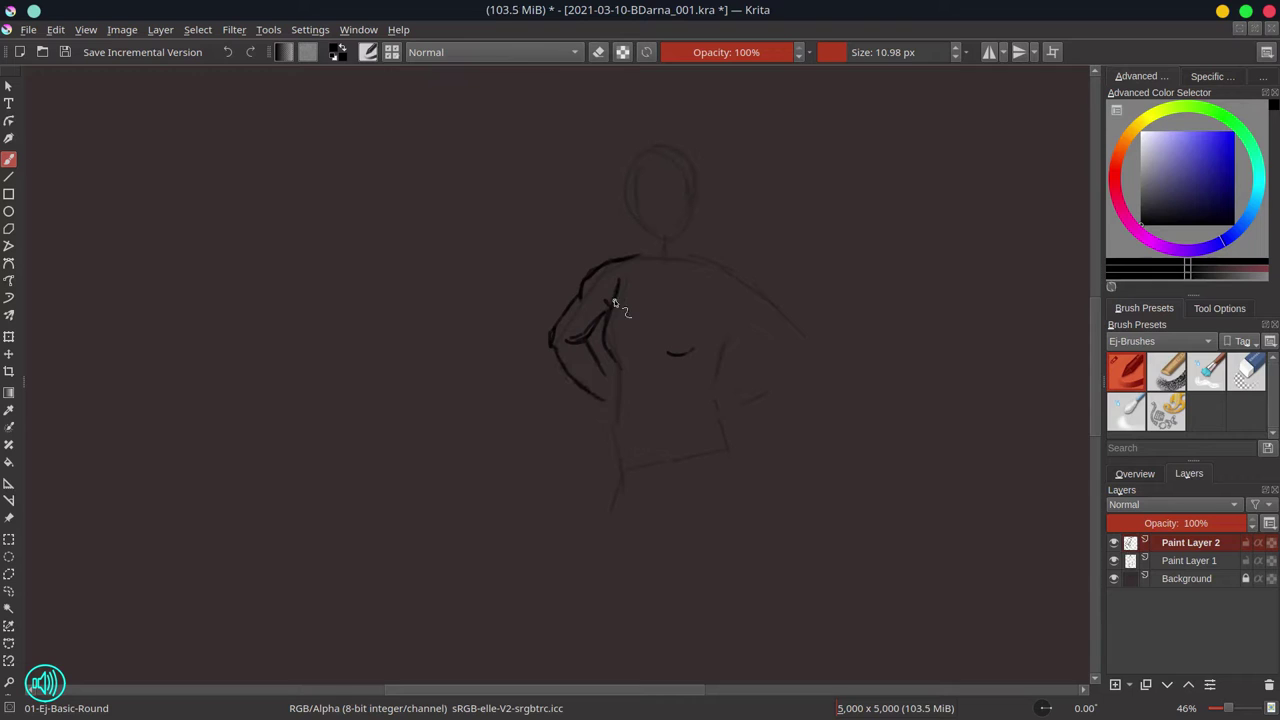
key("/")
key("/")
mouse_move(580, 333)
left_mouse_down()
mouse_move(600, 322)
mouse_move(590, 338)
mouse_move(609, 428)
left_mouse_up()
Rework the left forearm outline with erasing and add the navel line
key("/")
key("/")
left_click_drag(598, 362, 580, 380)
key("/")
left_click_drag(608, 428, 570, 372)
key("/")
mouse_move(649, 420)
left_mouse_down()
mouse_move(652, 432)
mouse_move(607, 444)
left_mouse_up()
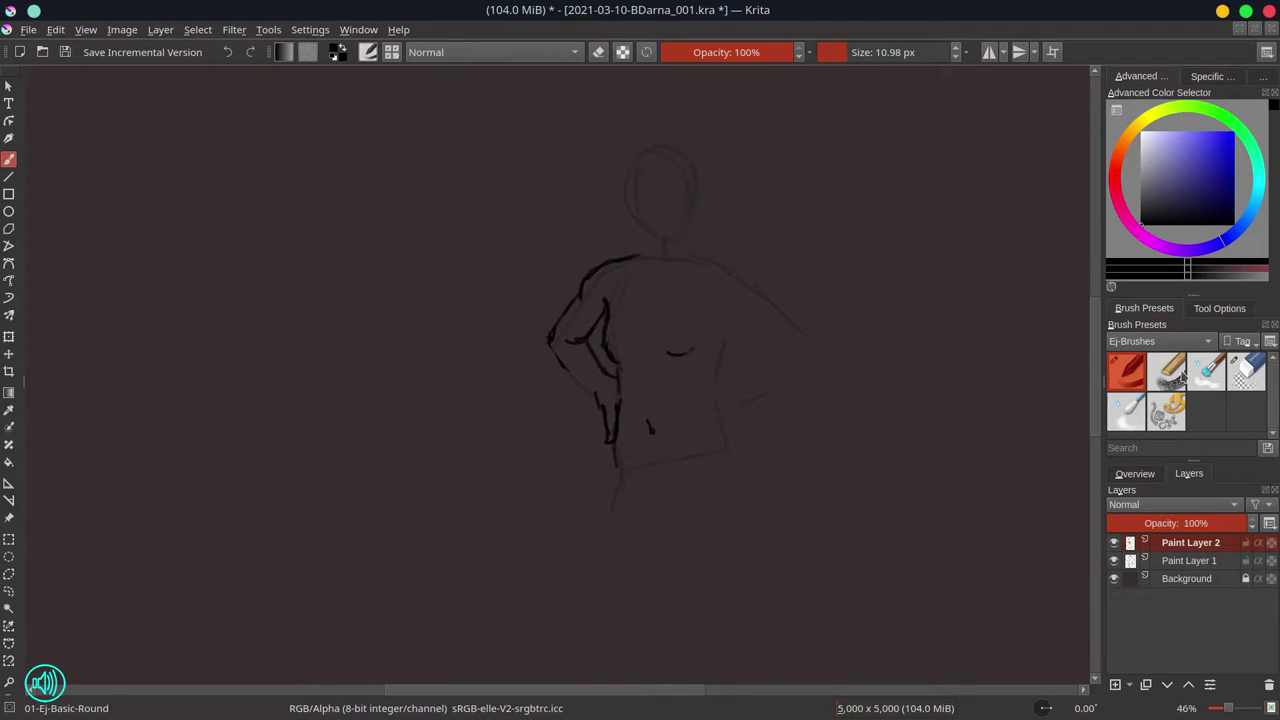
key("/")
mouse_move(582, 340)
left_mouse_down()
mouse_move(550, 366)
mouse_move(566, 360)
left_mouse_up()
key("/")
mouse_move(556, 305)
left_mouse_down()
mouse_move(600, 370)
mouse_move(560, 390)
mouse_move(616, 382)
left_mouse_up()
key("/")
Ink the right shoulder, belly and hand on hip, then fade the layer and add Paint Layer 3
left_click(1114, 560)
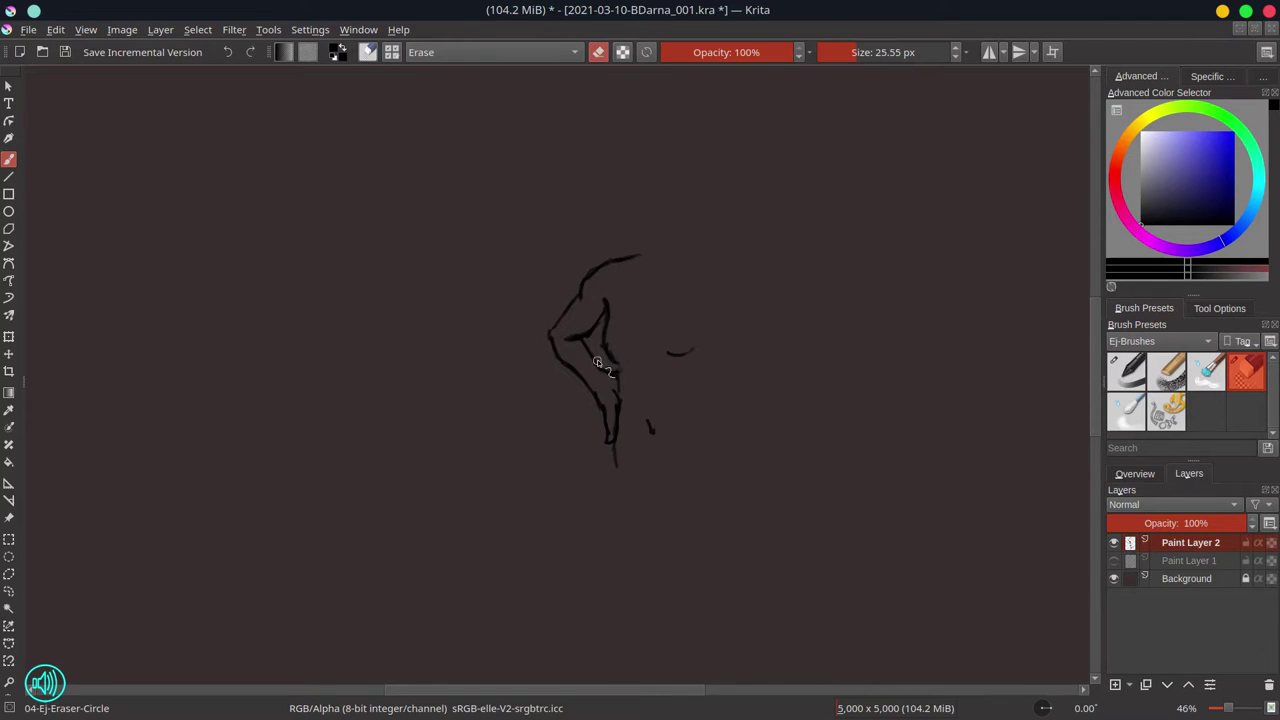
key("/")
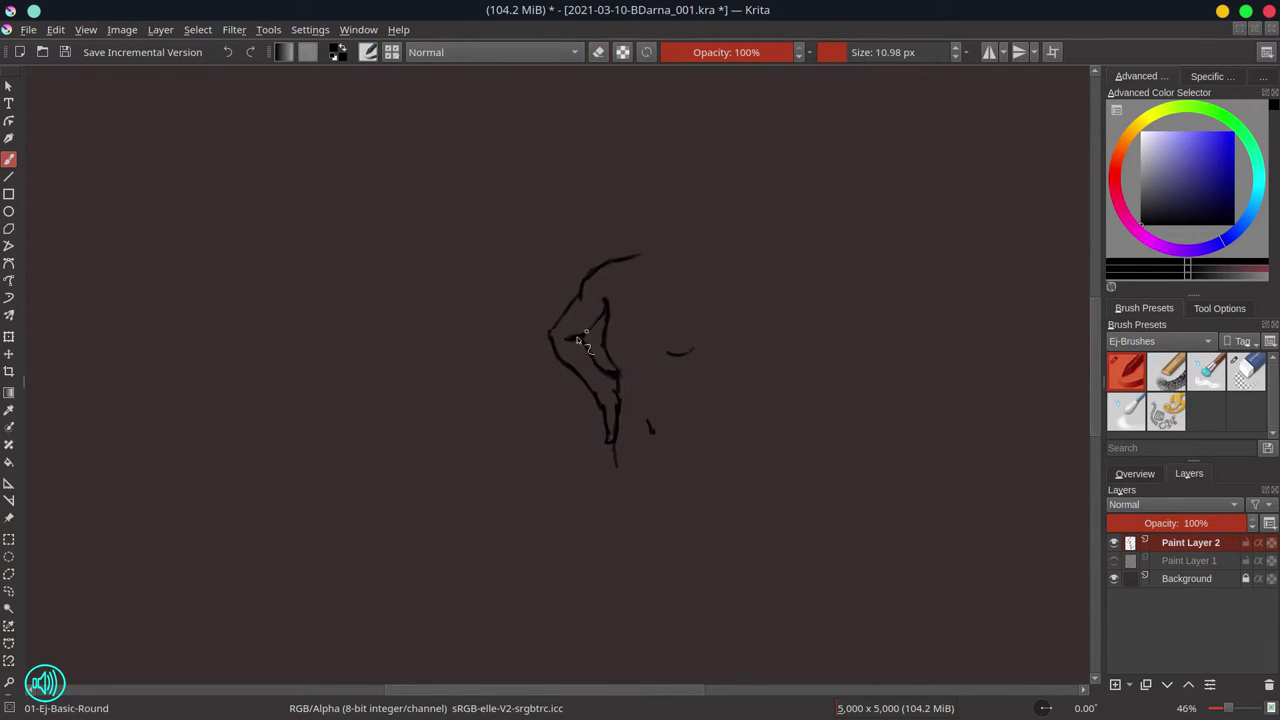
left_click_drag(697, 252, 714, 265)
left_click(1114, 560)
left_click_drag(656, 354, 698, 348)
mouse_move(700, 252)
left_mouse_down()
mouse_move(766, 300)
mouse_move(770, 346)
mouse_move(770, 297)
mouse_move(836, 372)
left_mouse_up()
key("/")
key("/")
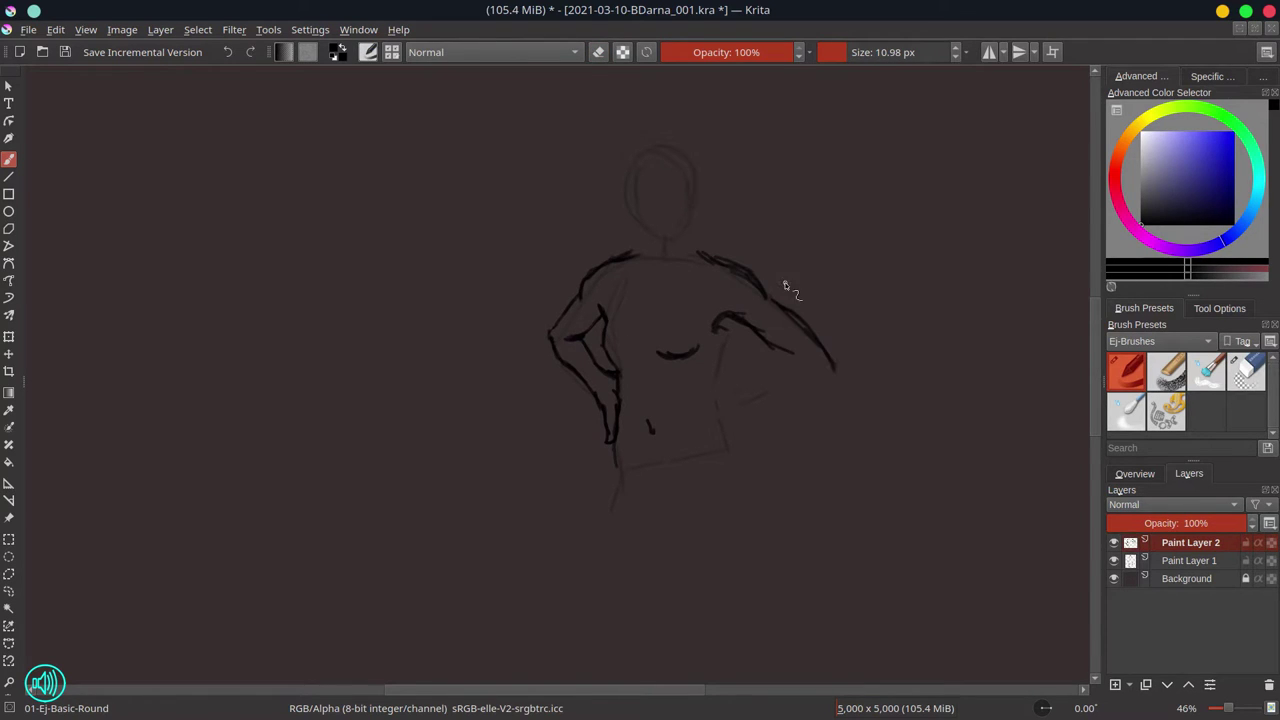
mouse_move(740, 320)
left_mouse_down()
mouse_move(692, 432)
mouse_move(735, 410)
mouse_move(732, 385)
left_mouse_up()
mouse_move(716, 438)
left_mouse_down()
mouse_move(737, 400)
mouse_move(838, 380)
left_mouse_up()
left_click_drag(612, 468, 722, 452)
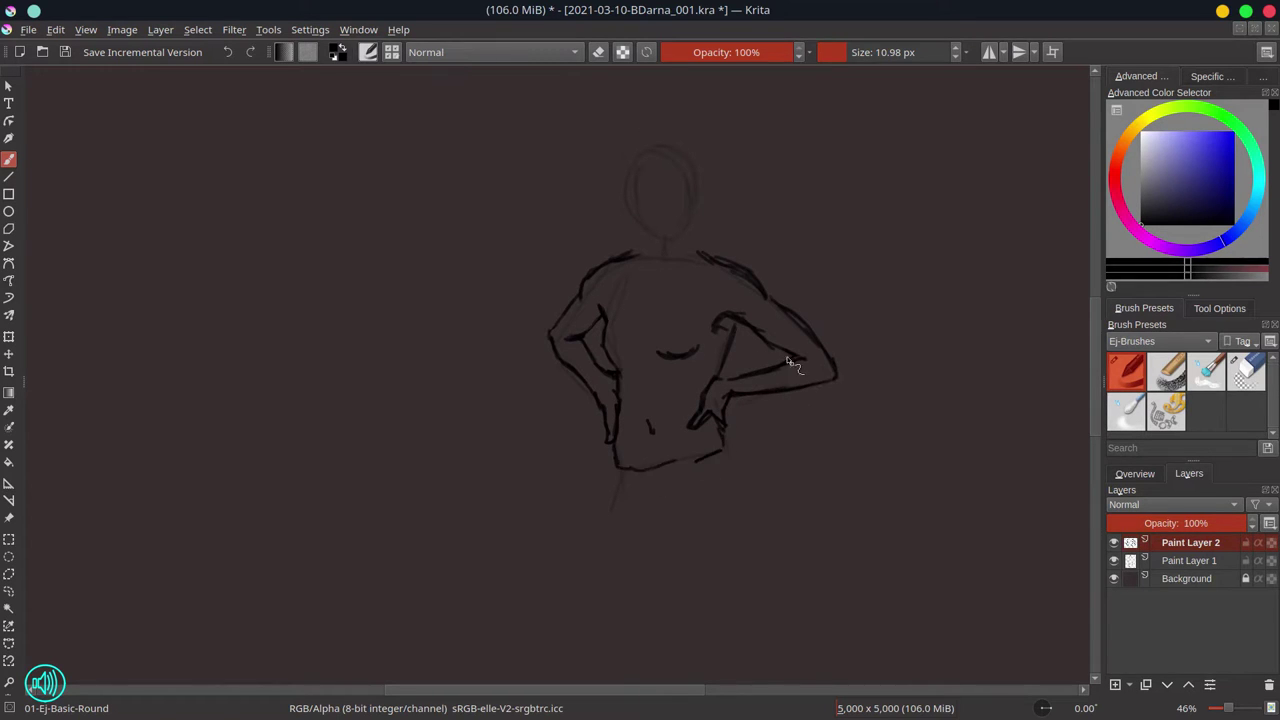
left_click(1171, 523)
left_click(1116, 686)
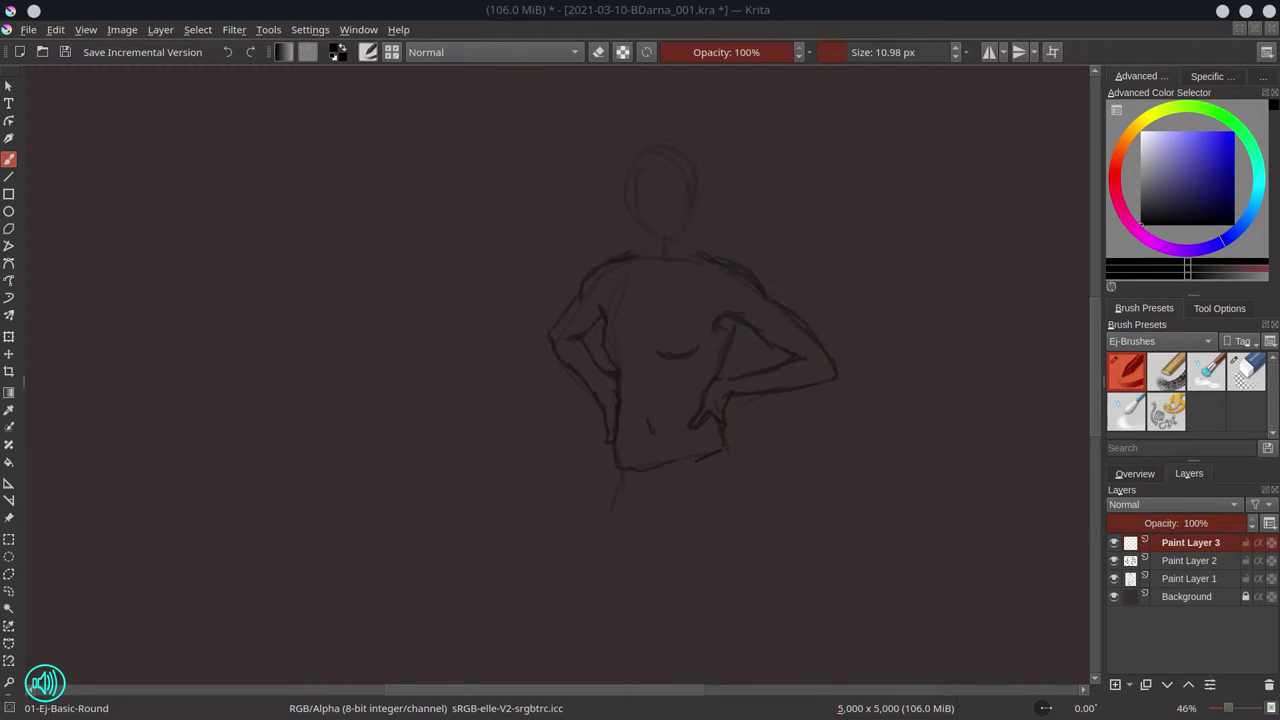
With lower layers hidden, draw the face's eyes, nose, mouth, jaw and head top on Paint Layer 3
left_click(1114, 560)
left_click(1114, 578)
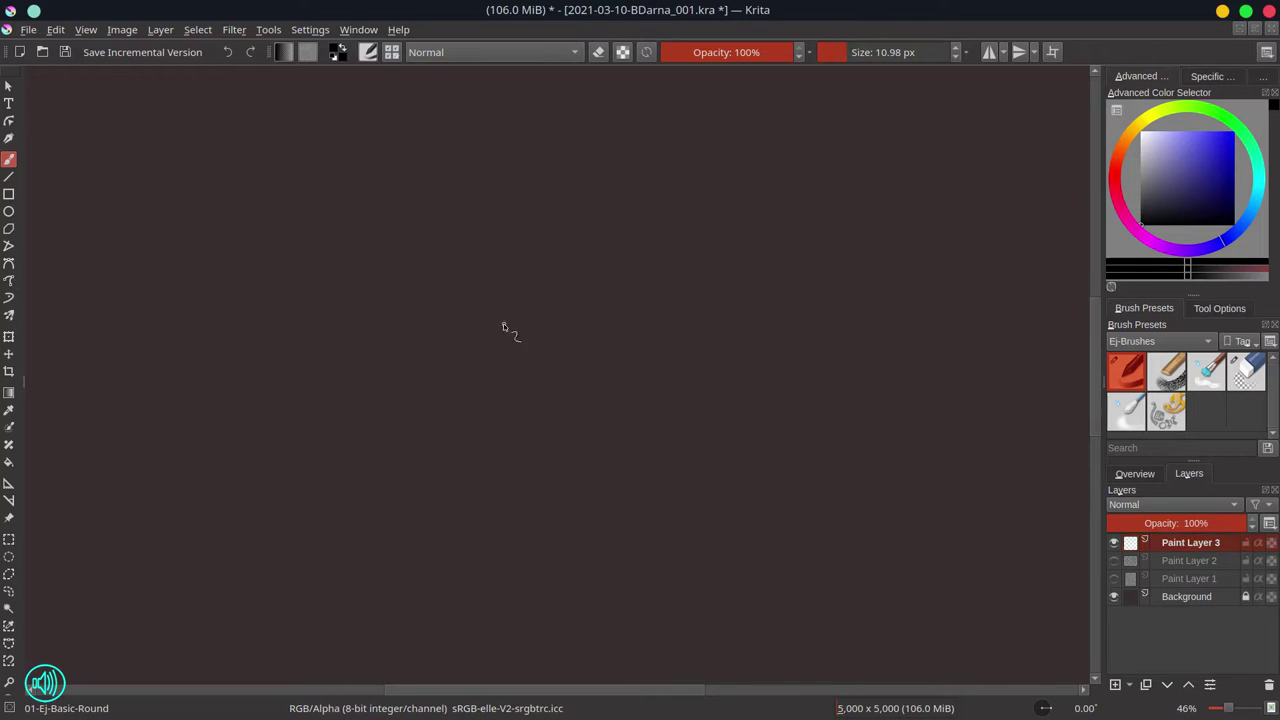
mouse_move(529, 314)
left_mouse_down()
mouse_move(517, 310)
mouse_move(605, 305)
mouse_move(550, 324)
mouse_move(610, 318)
mouse_move(547, 358)
mouse_move(569, 352)
left_mouse_up()
left_click_drag(546, 371, 571, 372)
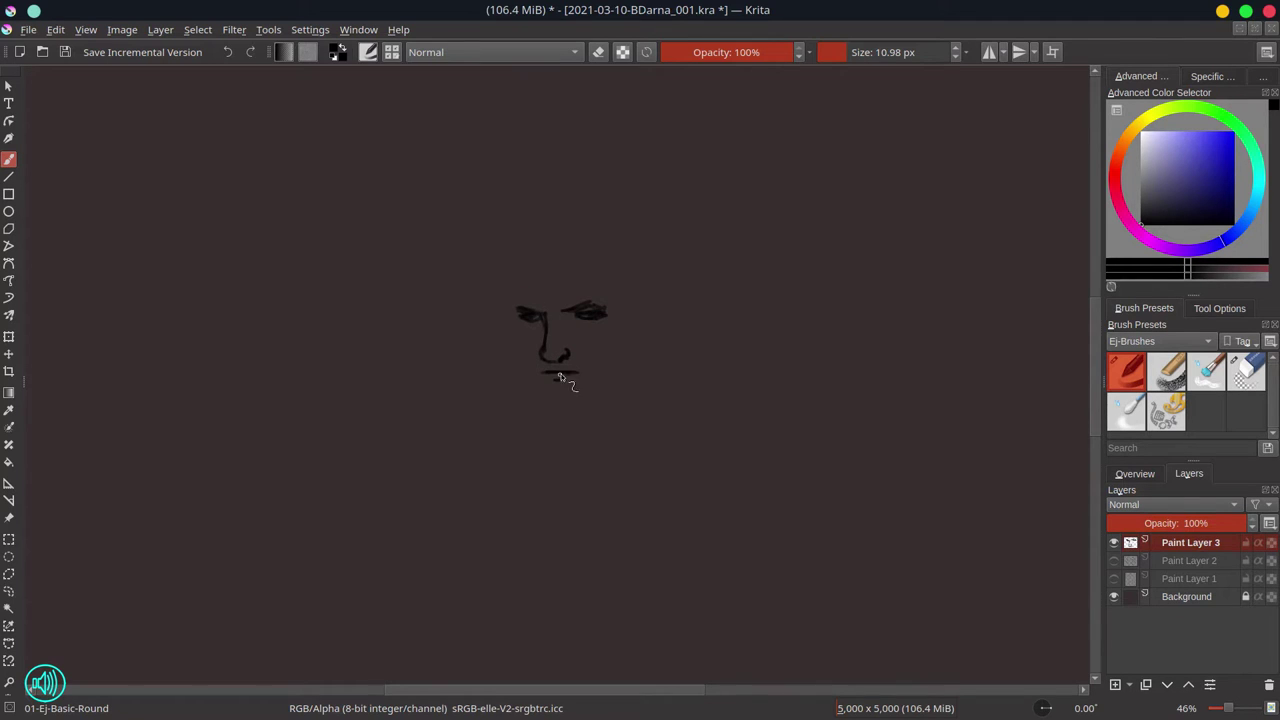
left_click_drag(518, 310, 555, 403)
key("/")
mouse_move(525, 350)
left_mouse_down()
mouse_move(513, 286)
mouse_move(548, 408)
mouse_move(629, 380)
mouse_move(636, 355)
left_mouse_up()
key("/")
key("/")
key("/")
left_click_drag(520, 245, 572, 204)
mouse_move(641, 296)
left_mouse_down()
mouse_move(658, 315)
mouse_move(645, 334)
left_mouse_up()
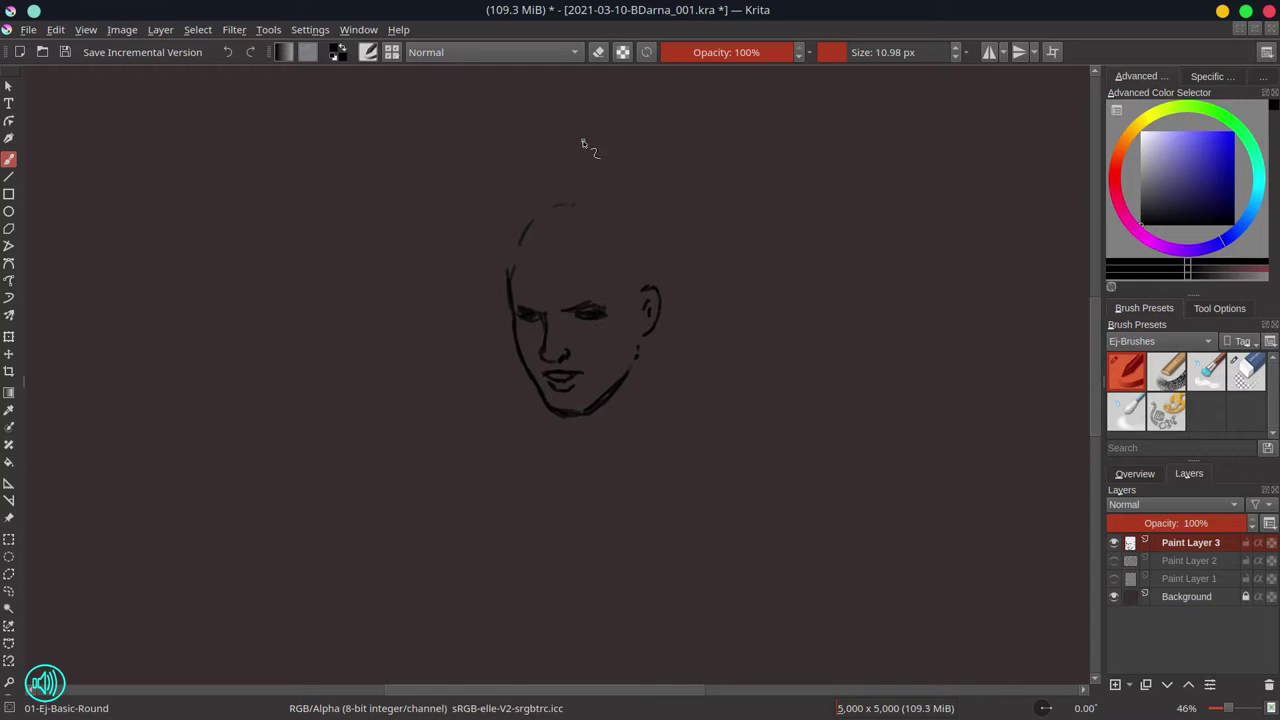
Shrink and move the face onto the body's neck with Transform, then redraw the head top
key("ctrl+shift+i")
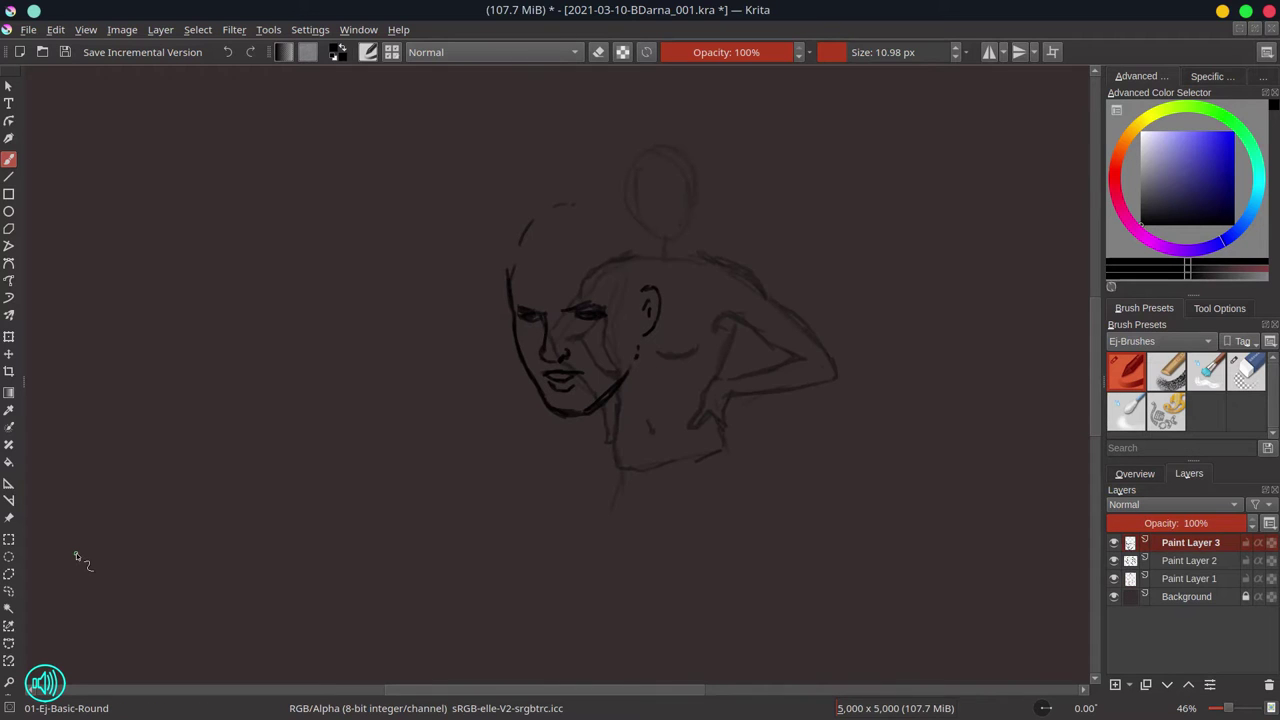
key("ctrl+t")
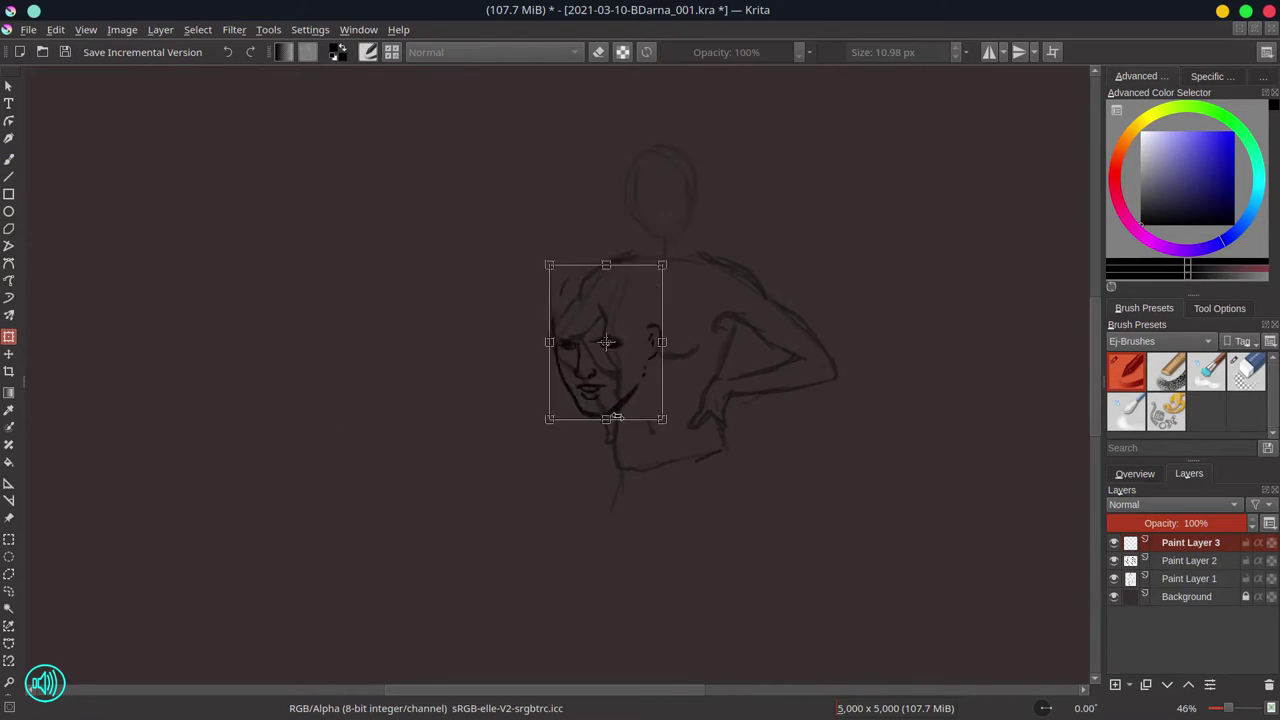
left_click_drag(549, 263, 623, 129)
left_click_drag(680, 229, 648, 198)
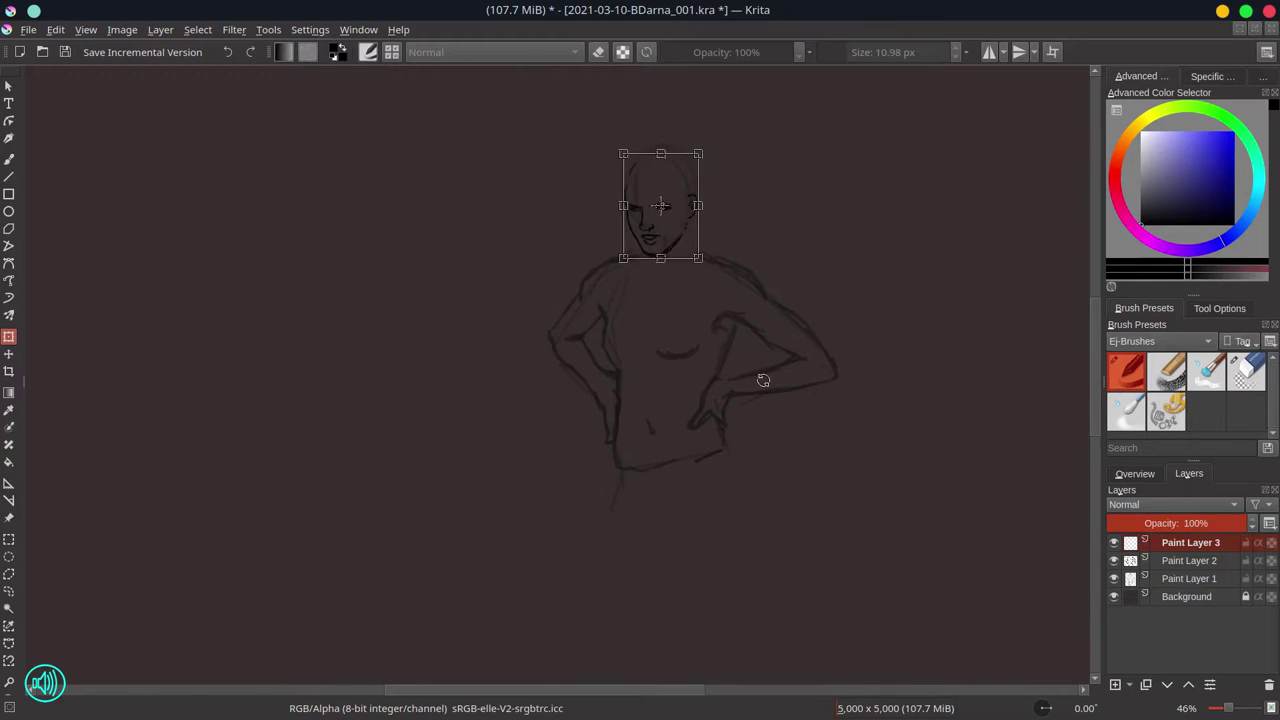
left_click_drag(681, 241, 672, 238)
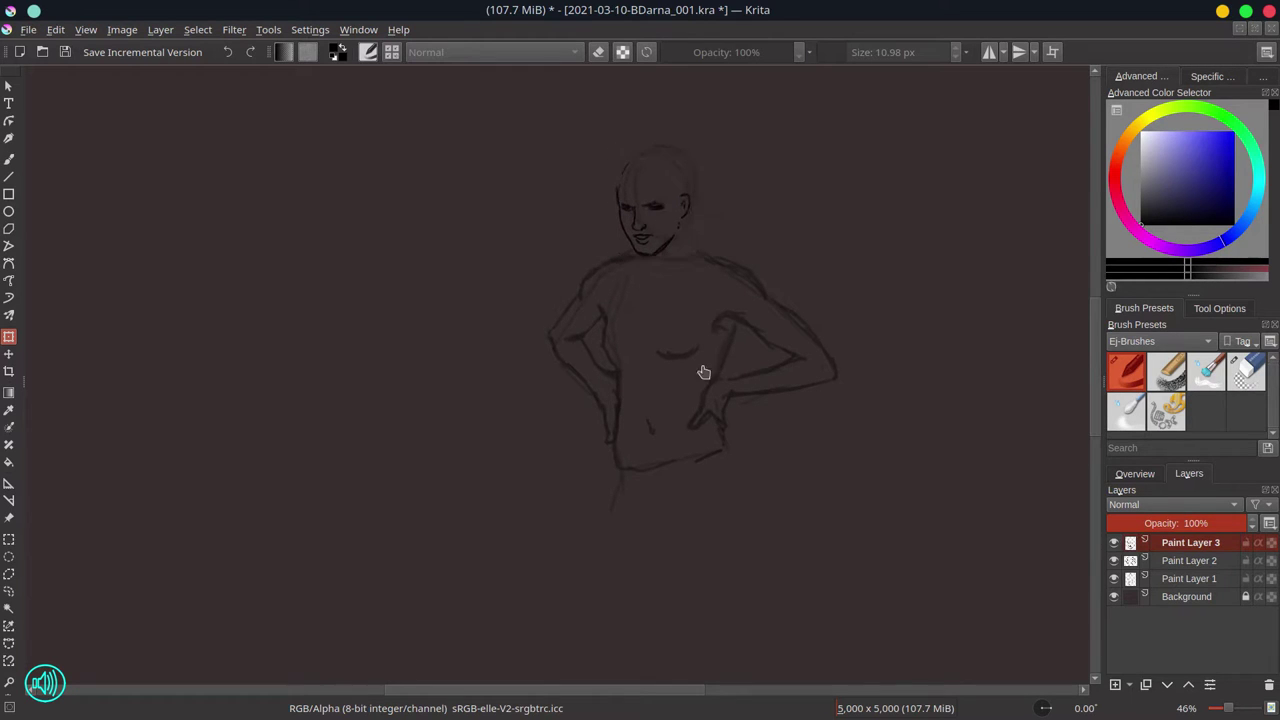
key("Return")
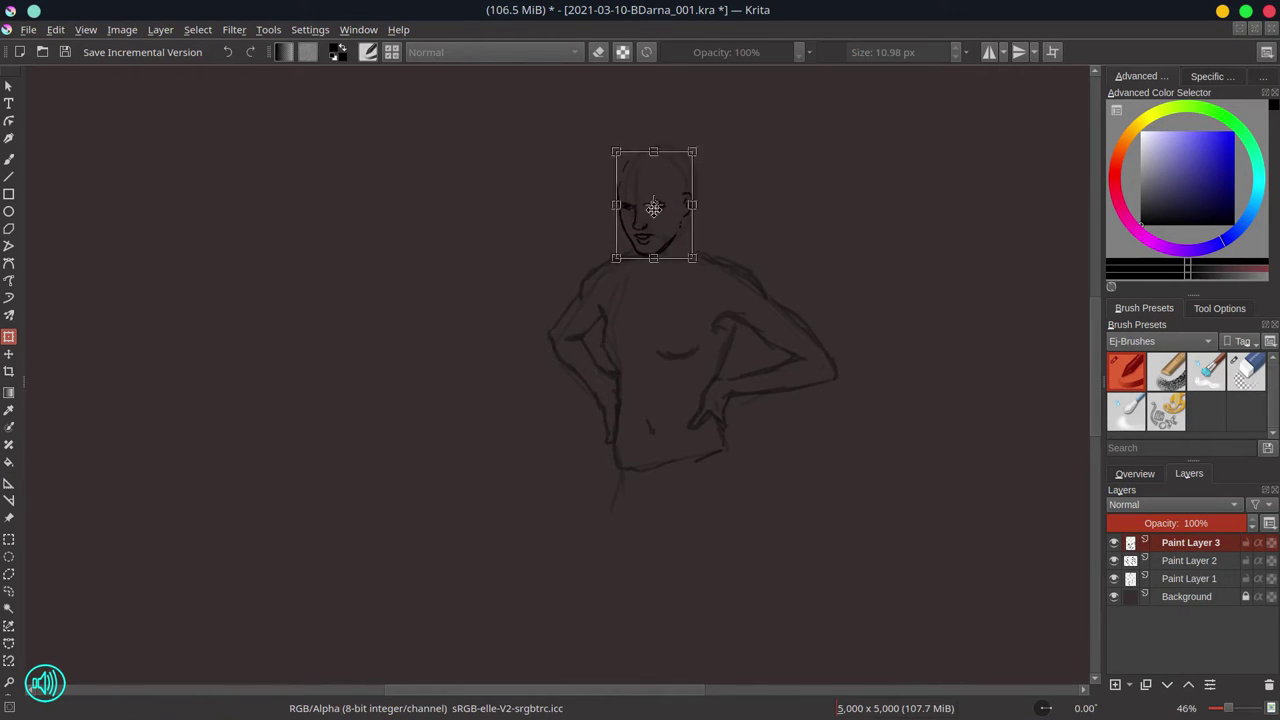
key("b")
left_click_drag(652, 152, 690, 190)
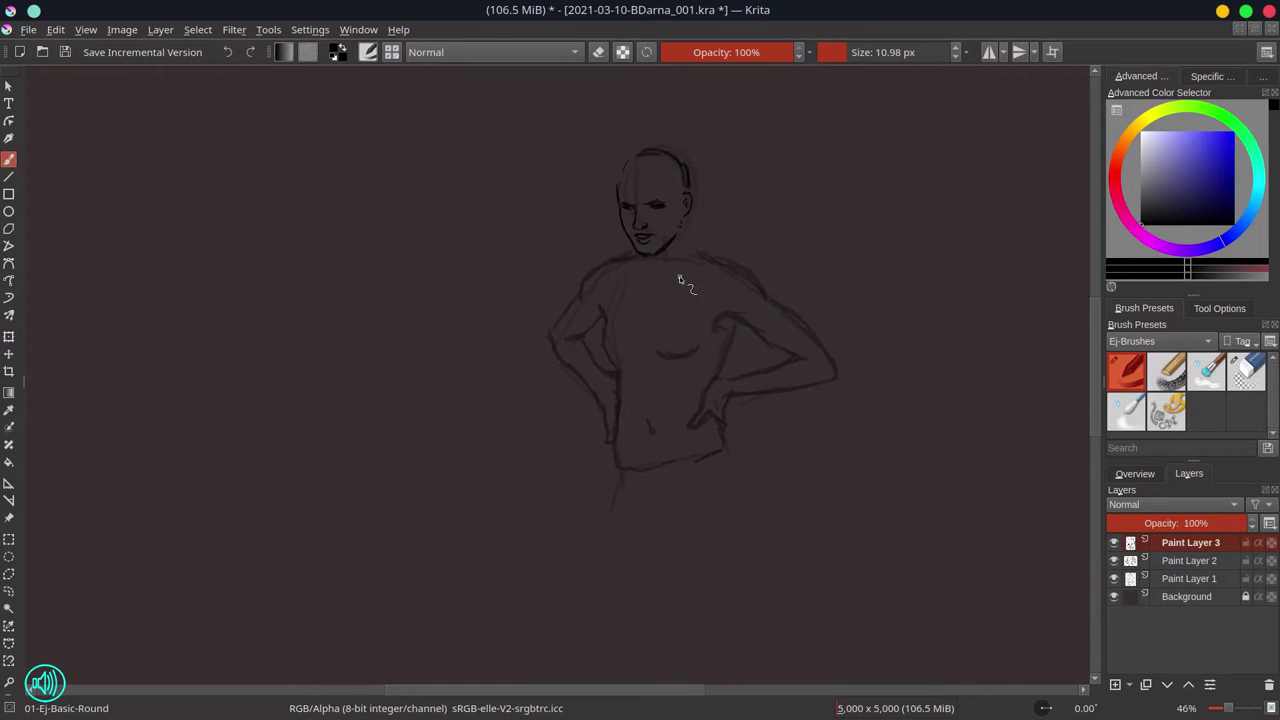
Merge the face into Paint Layer 2, delete rough Paint Layer 1, and save
left_click(1190, 560)
left_click(1114, 579)
left_click(1190, 542)
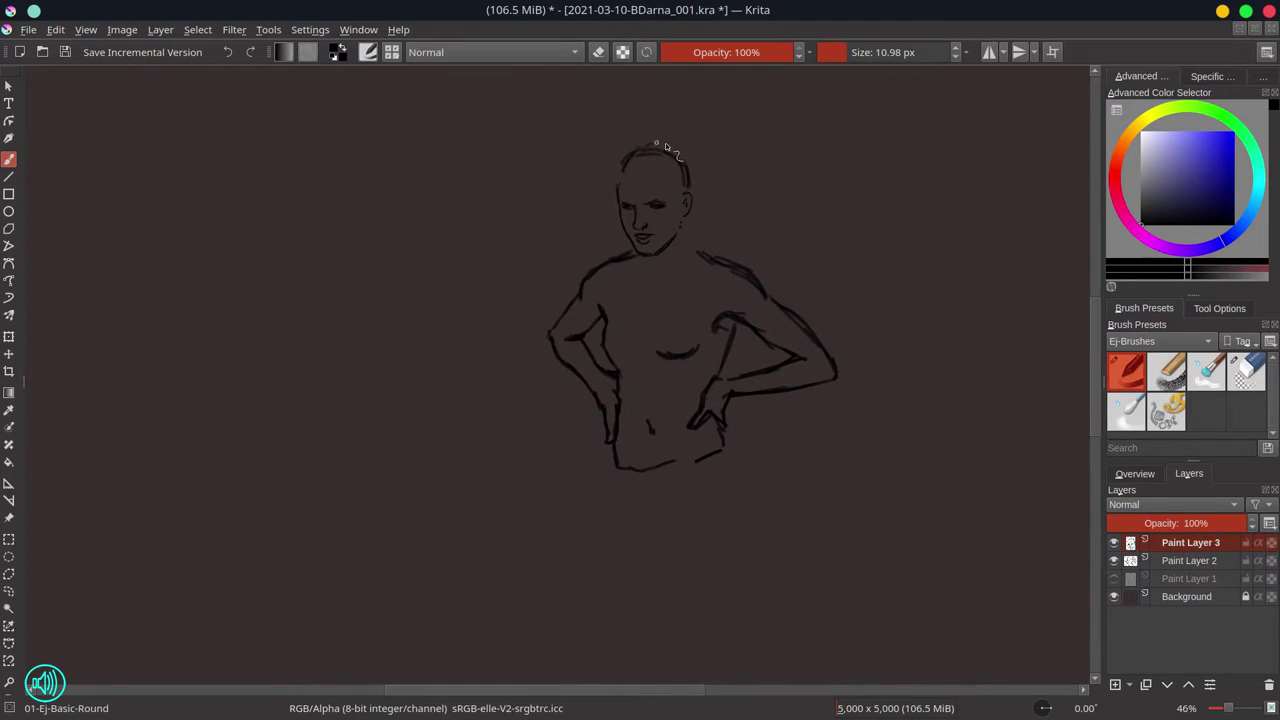
key("shift+Delete")
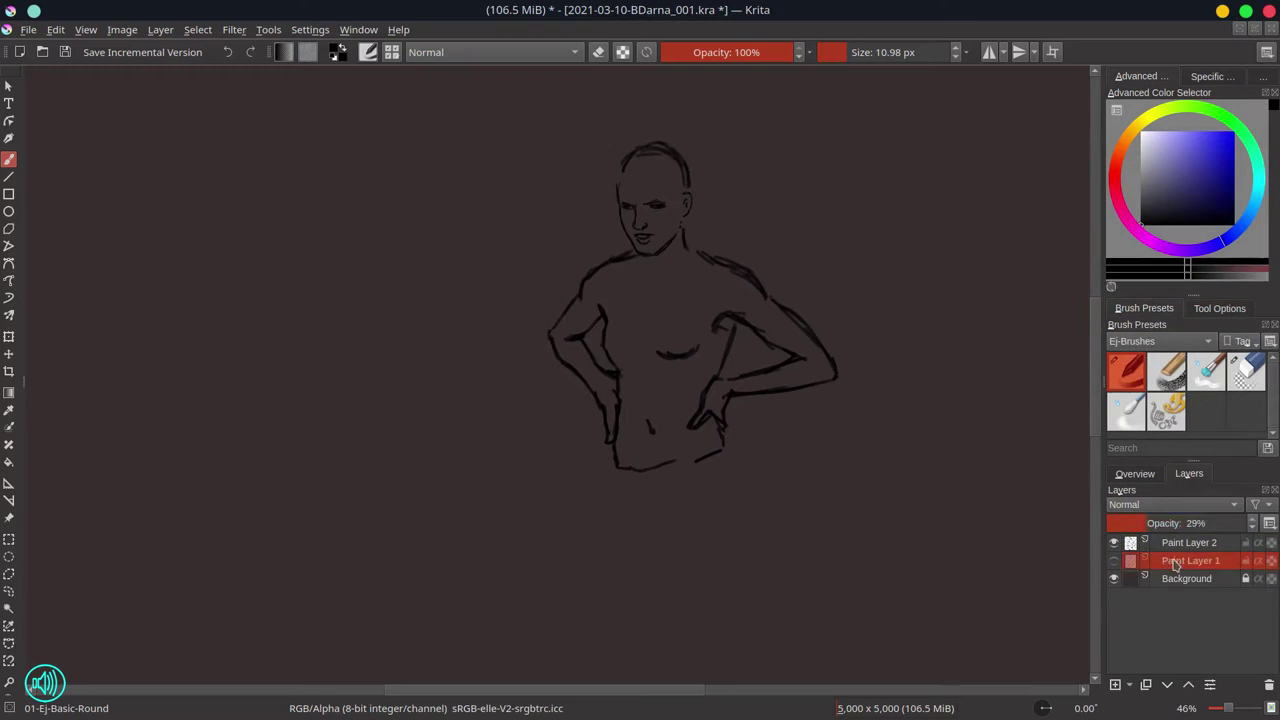
key("shift+Delete")
left_click(64, 53)
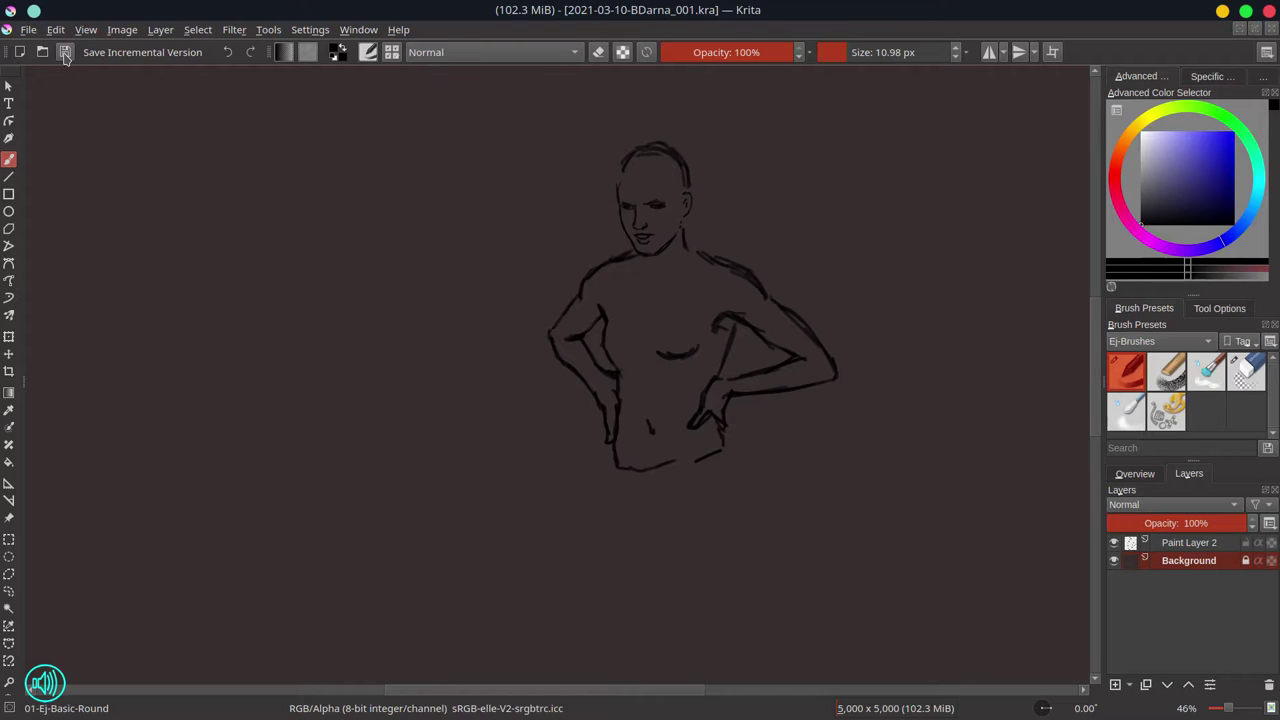
Hide the outline layer, add Paint Layer 3 and block in the rough torso edges
left_click(1113, 542)
left_click(1115, 686)
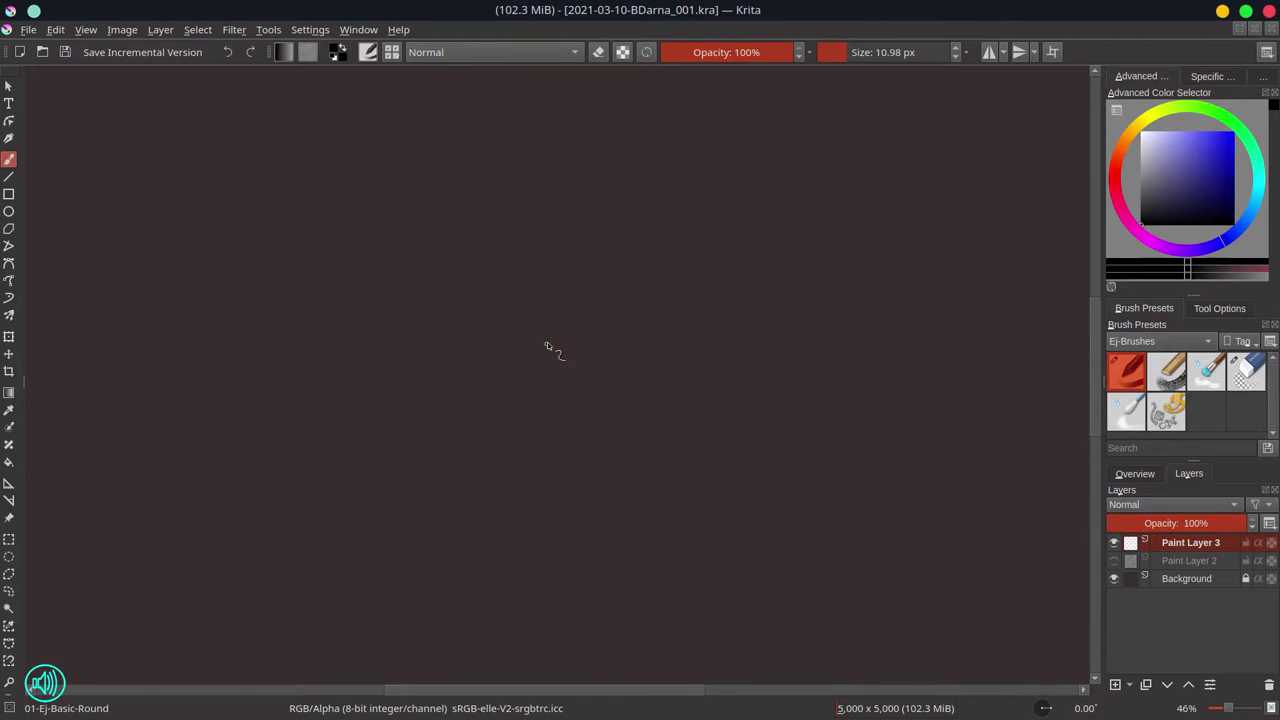
left_click_drag(520, 330, 550, 314)
left_click_drag(630, 313, 653, 325)
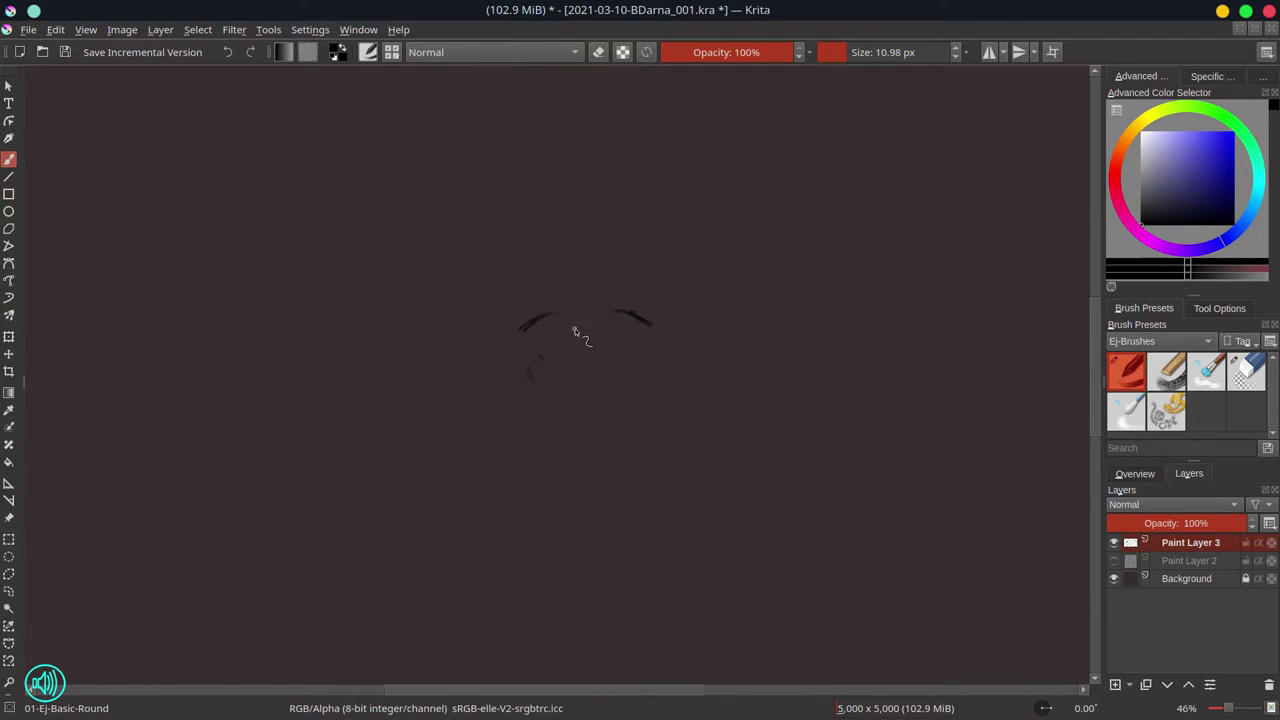
left_click_drag(535, 318, 605, 322)
left_click_drag(540, 455, 628, 438)
mouse_move(500, 342)
left_mouse_down()
mouse_move(530, 316)
mouse_move(476, 380)
left_mouse_up()
left_click_drag(472, 396, 522, 452)
left_click_drag(648, 326, 680, 372)
Add a centre line, interior strokes and downward hip strokes to the rough torso
mouse_move(584, 336)
left_mouse_down()
mouse_move(589, 440)
mouse_move(620, 466)
left_mouse_up()
mouse_move(546, 318)
left_mouse_down()
mouse_move(616, 306)
mouse_move(690, 382)
mouse_move(640, 450)
left_mouse_up()
left_click_drag(628, 354, 614, 428)
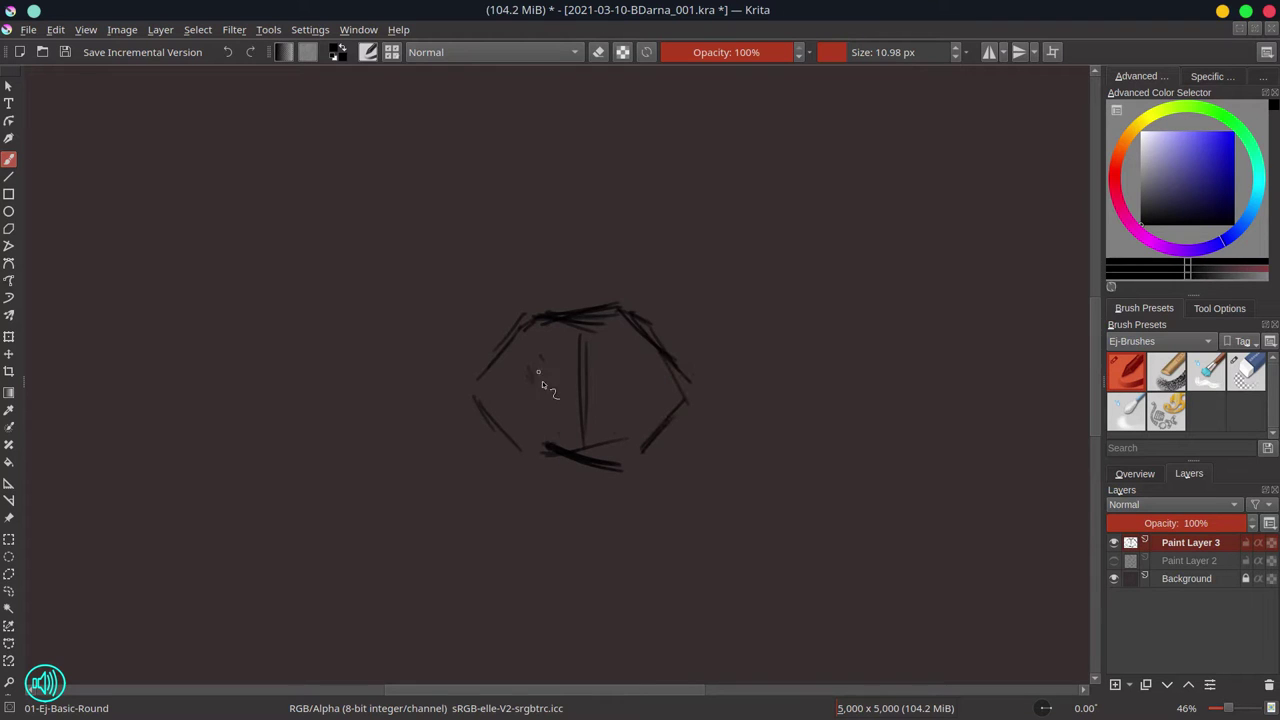
left_click_drag(488, 384, 540, 360)
left_click_drag(540, 372, 558, 440)
left_click_drag(512, 386, 528, 436)
left_click_drag(555, 390, 538, 544)
left_click_drag(624, 462, 636, 514)
Fade the rough sketch, add Paint Layer 4 and ink the chest and shoulder lines
left_click_drag(1240, 523, 1143, 523)
left_click(1115, 684)
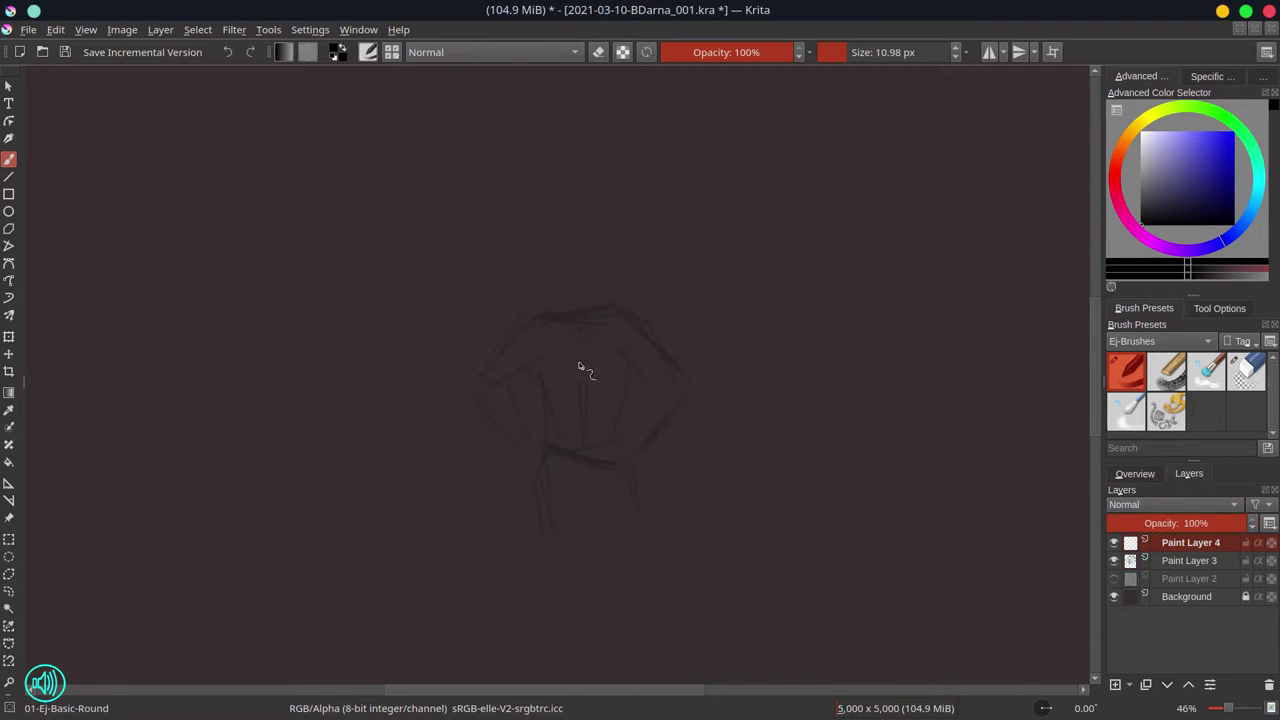
left_click_drag(535, 310, 553, 304)
left_click_drag(530, 354, 578, 369)
left_click_drag(526, 312, 552, 303)
mouse_move(612, 298)
left_mouse_down()
mouse_move(654, 318)
mouse_move(543, 429)
mouse_move(545, 444)
left_mouse_up()
left_click_drag(632, 374, 624, 438)
left_click_drag(655, 312, 678, 390)
Ink the arms, torso sides and base of the torso in clean black lines
mouse_move(669, 339)
left_mouse_down()
mouse_move(703, 402)
mouse_move(644, 445)
left_mouse_up()
left_click_drag(644, 360, 629, 430)
left_click_drag(530, 370, 540, 448)
left_click_drag(538, 446, 558, 456)
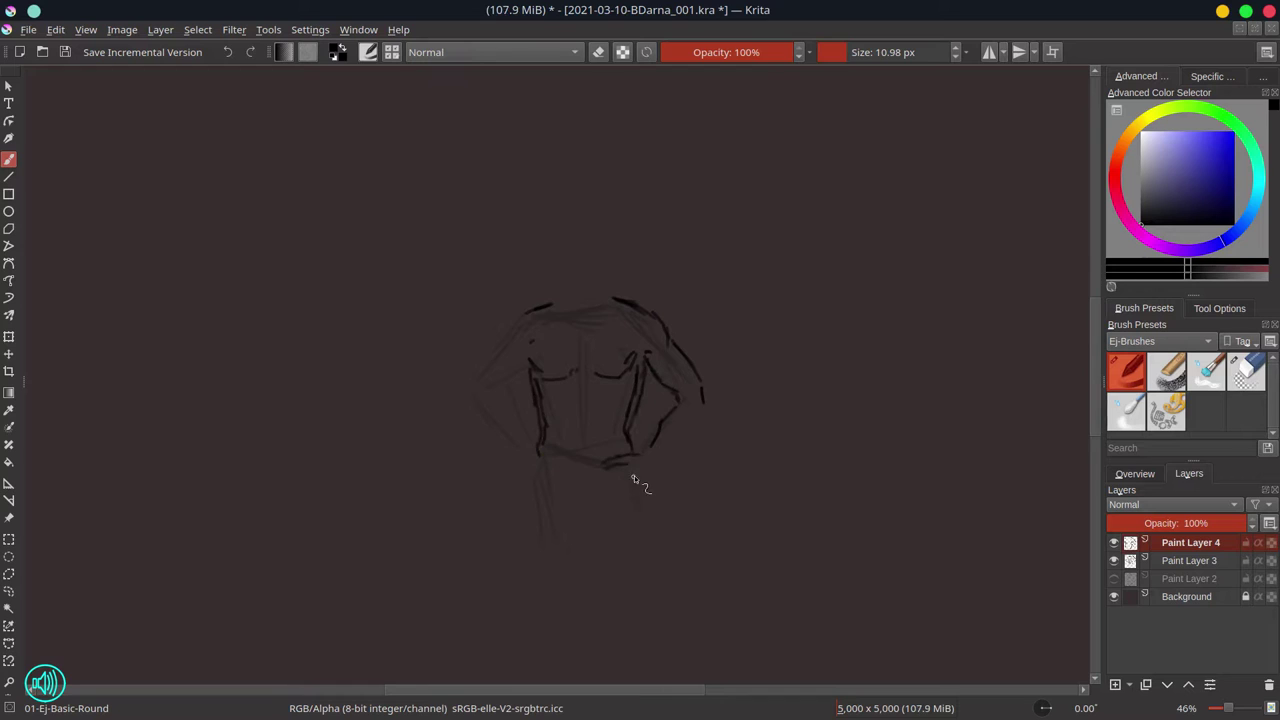
mouse_move(631, 476)
left_mouse_down()
mouse_move(626, 492)
mouse_move(662, 472)
mouse_move(672, 405)
mouse_move(662, 472)
mouse_move(630, 464)
left_mouse_up()
mouse_move(503, 343)
left_mouse_down()
mouse_move(484, 386)
mouse_move(530, 372)
mouse_move(490, 398)
mouse_move(492, 432)
mouse_move(542, 456)
left_mouse_up()
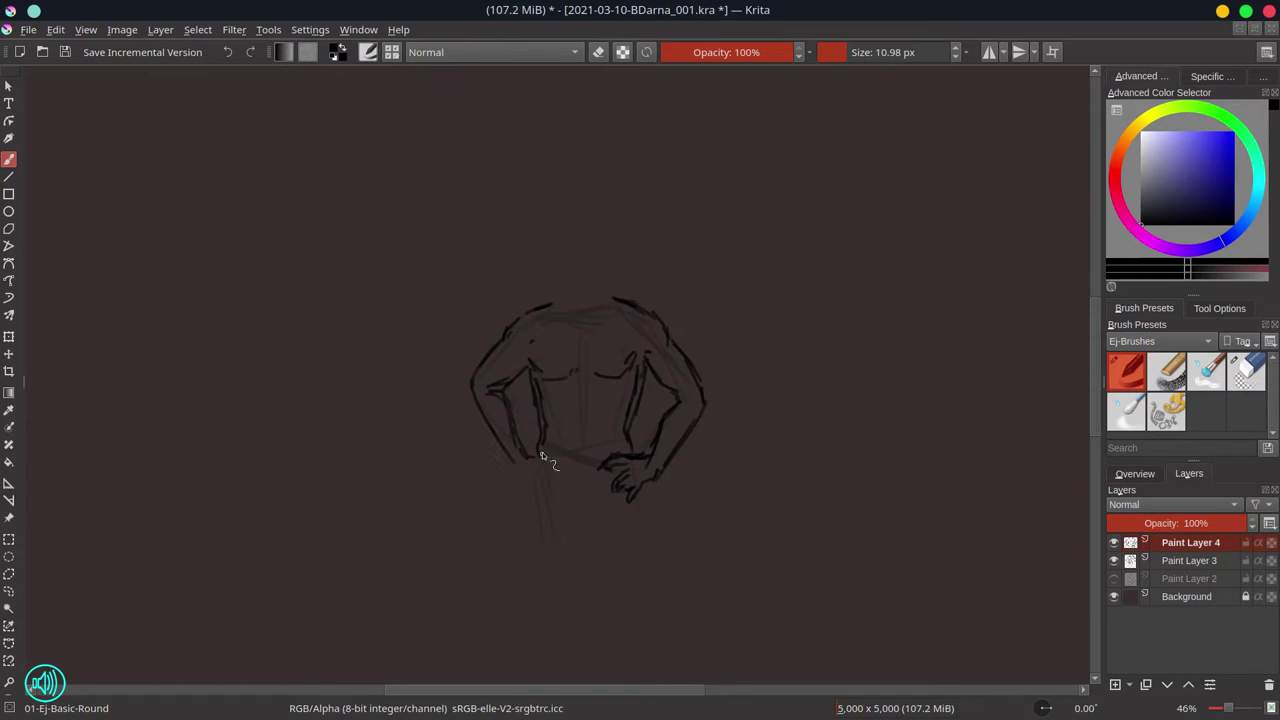
left_click_drag(642, 372, 634, 452)
Erase the unwanted hand and outer arm lines
key("/")
left_click_drag(540, 380, 540, 440)
left_click_drag(610, 410, 666, 449)
left_click_drag(700, 365, 675, 455)
left_click_drag(490, 380, 571, 420)
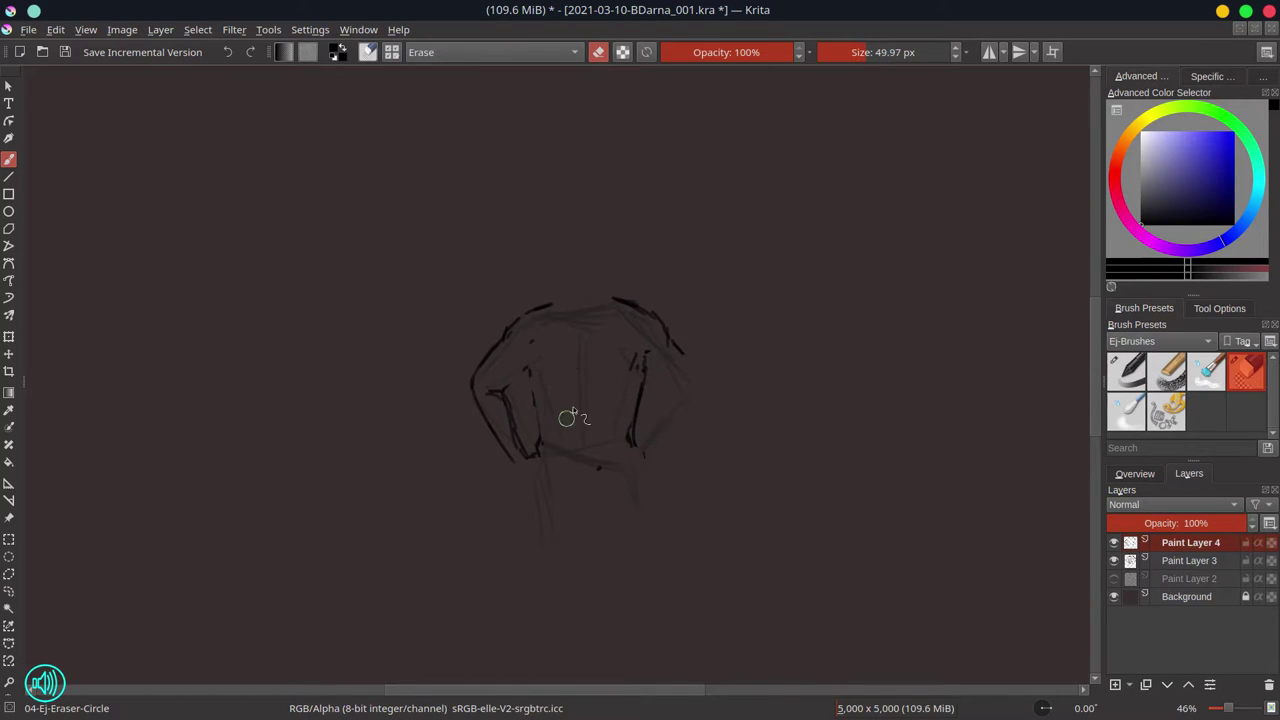
key("/")
Redraw the inner arm, horizontal chest lines, torso sides, waistband and hip lines
left_click_drag(528, 352, 542, 452)
mouse_move(608, 388)
left_mouse_down()
mouse_move(644, 380)
mouse_move(634, 392)
left_mouse_up()
left_click_drag(532, 386, 568, 387)
left_click_drag(642, 384, 636, 426)
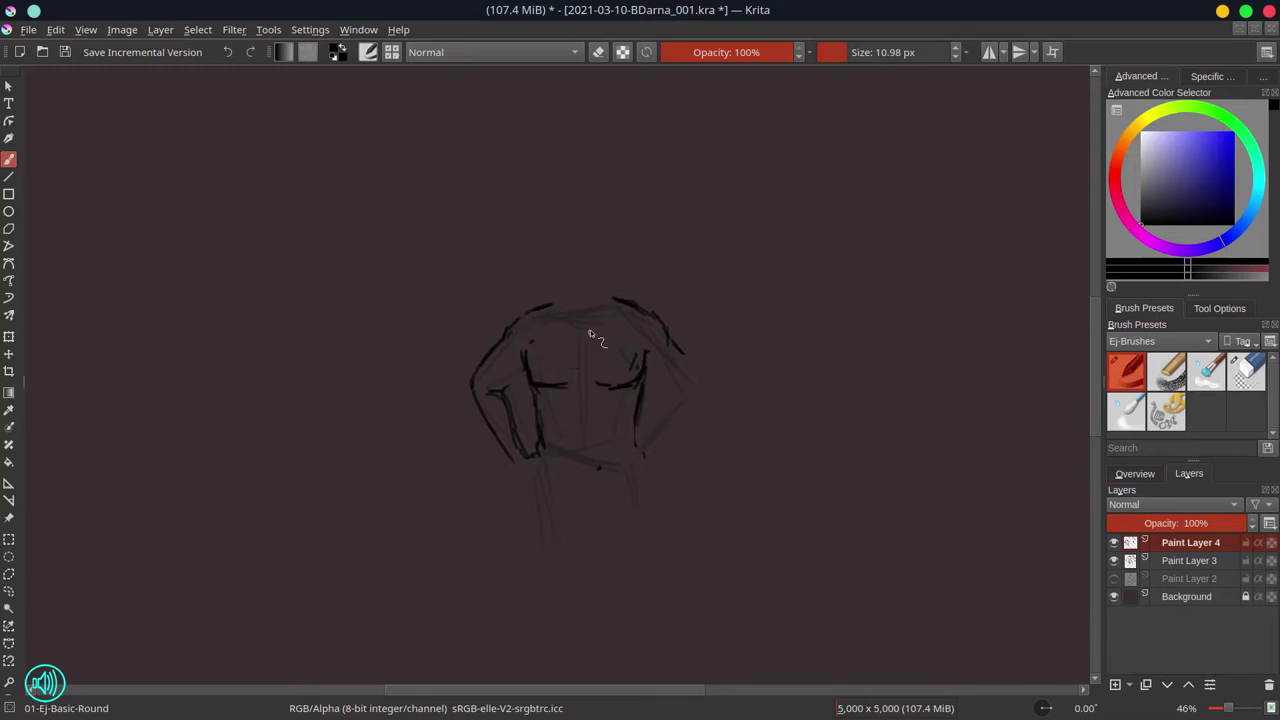
left_click_drag(640, 350, 634, 382)
left_click_drag(646, 382, 636, 450)
mouse_move(571, 484)
left_mouse_down()
mouse_move(610, 474)
mouse_move(624, 488)
left_mouse_up()
left_click_drag(530, 476, 532, 518)
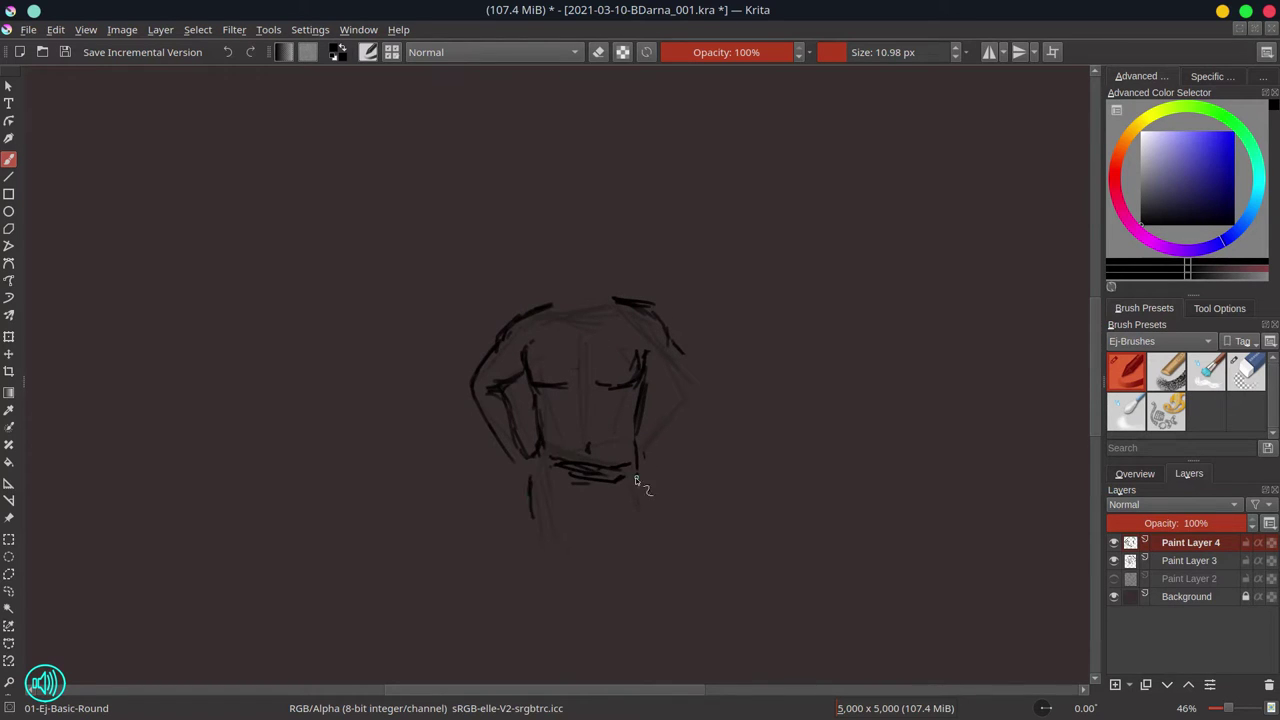
left_click_drag(640, 476, 648, 522)
Darken the torso sides, add abdominal marks, and line the right hip and arm
left_click_drag(524, 370, 544, 452)
left_click_drag(646, 404, 636, 446)
left_click_drag(644, 382, 634, 446)
left_click_drag(552, 412, 540, 444)
left_click_drag(588, 398, 586, 408)
left_click_drag(636, 454, 632, 480)
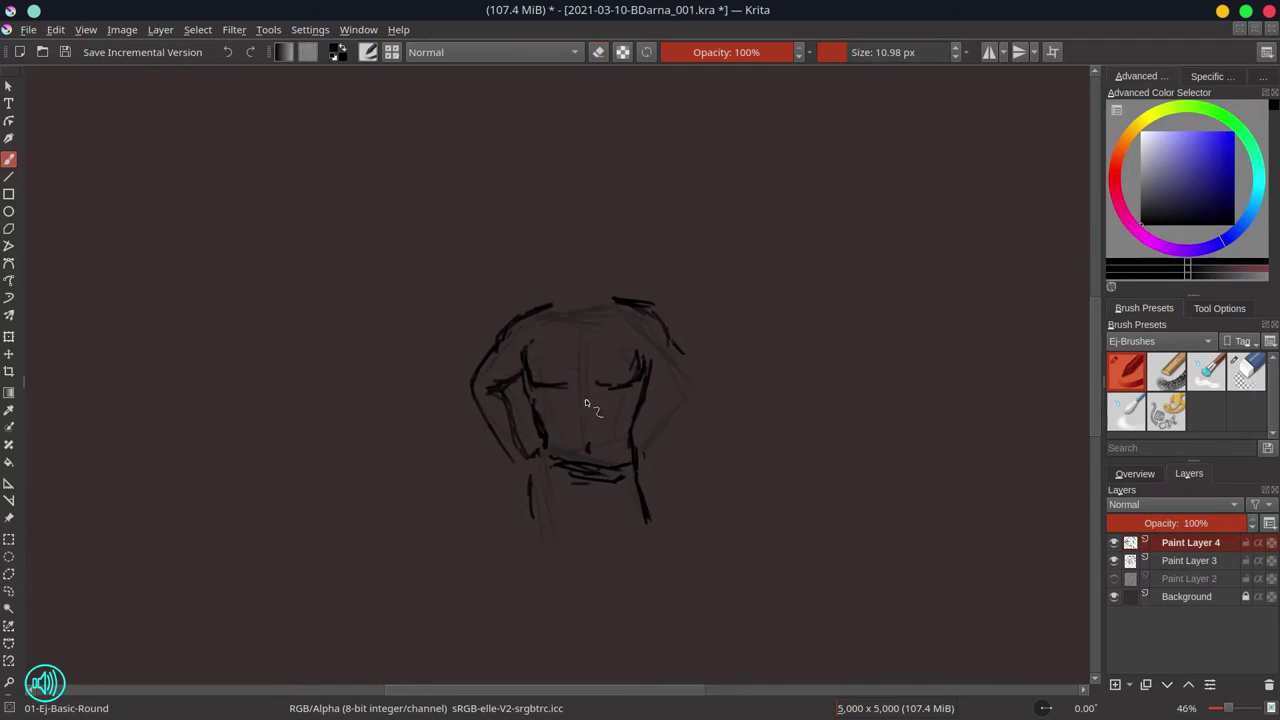
left_click_drag(576, 398, 600, 416)
left_click_drag(528, 442, 552, 458)
mouse_move(614, 487)
left_mouse_down()
mouse_move(647, 481)
mouse_move(655, 445)
left_mouse_up()
left_click_drag(688, 398, 672, 462)
mouse_move(660, 310)
left_mouse_down()
mouse_move(707, 389)
mouse_move(664, 400)
left_mouse_up()
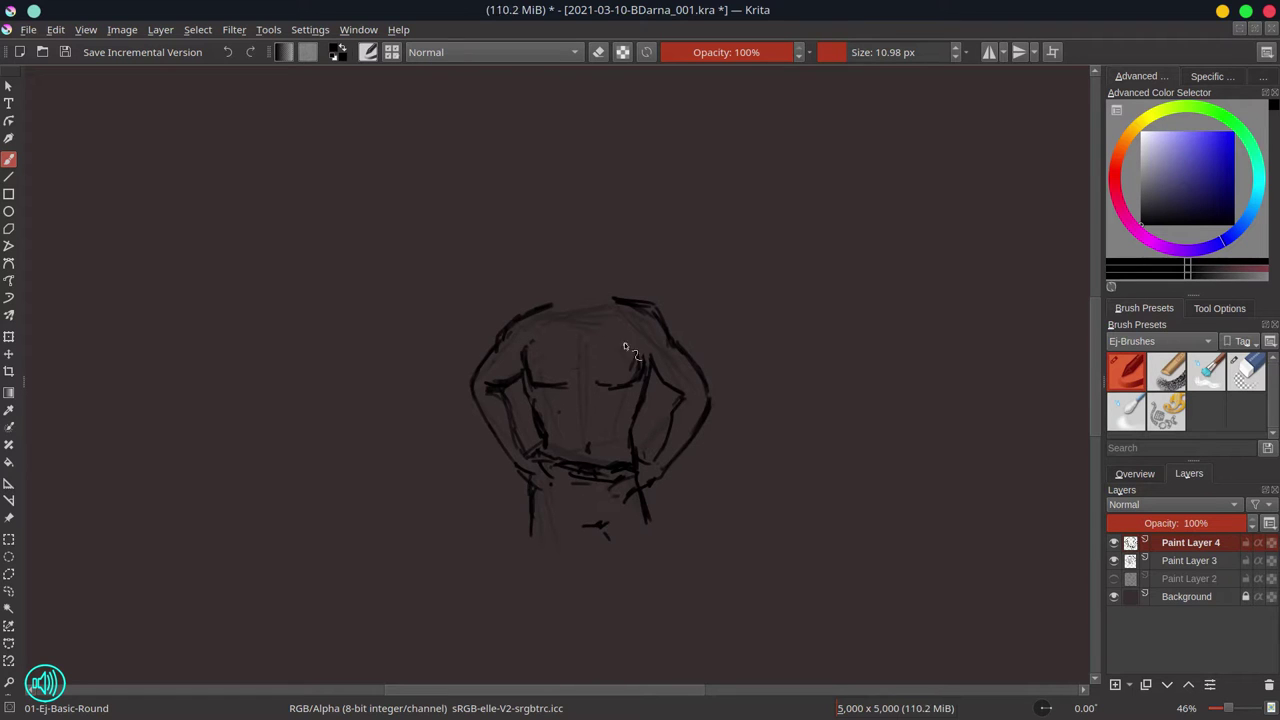
Delete the rough Paint Layer 3, save, and hide the torso layer under a fresh layer
key("Page_Down")
key("shift+Delete")
key("ctrl+s")
key("Page_Up")
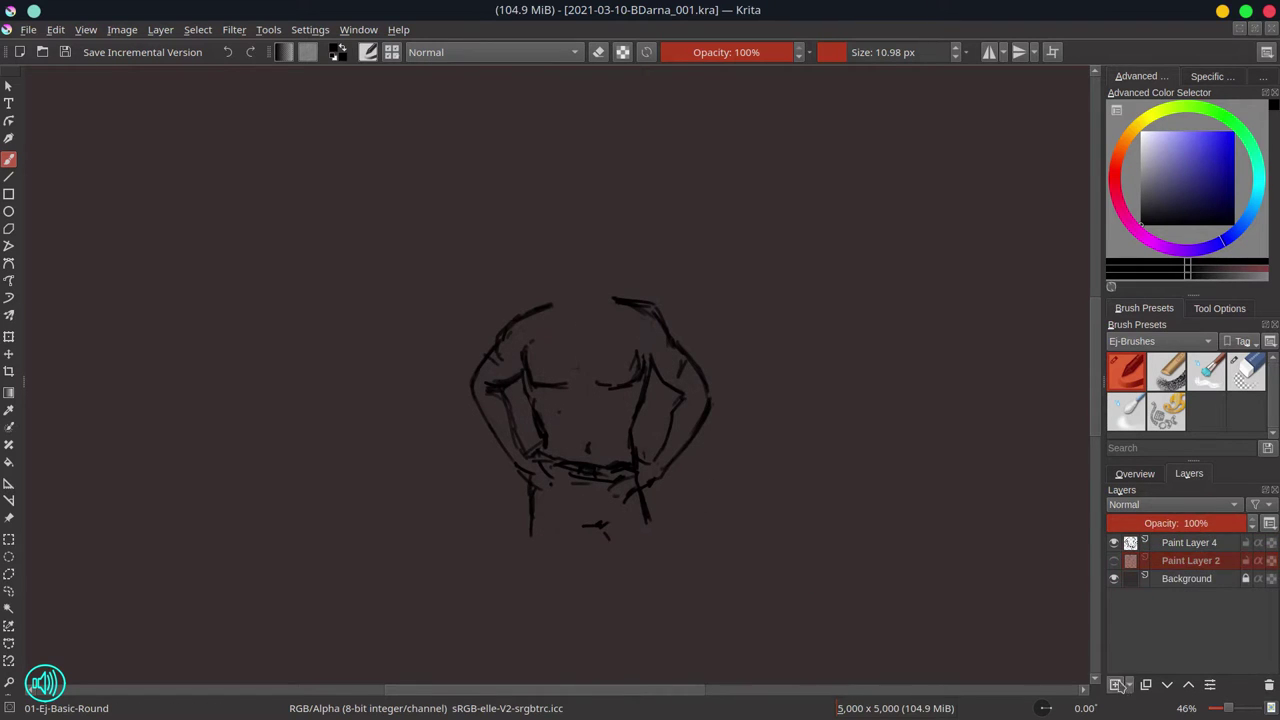
key("Insert")
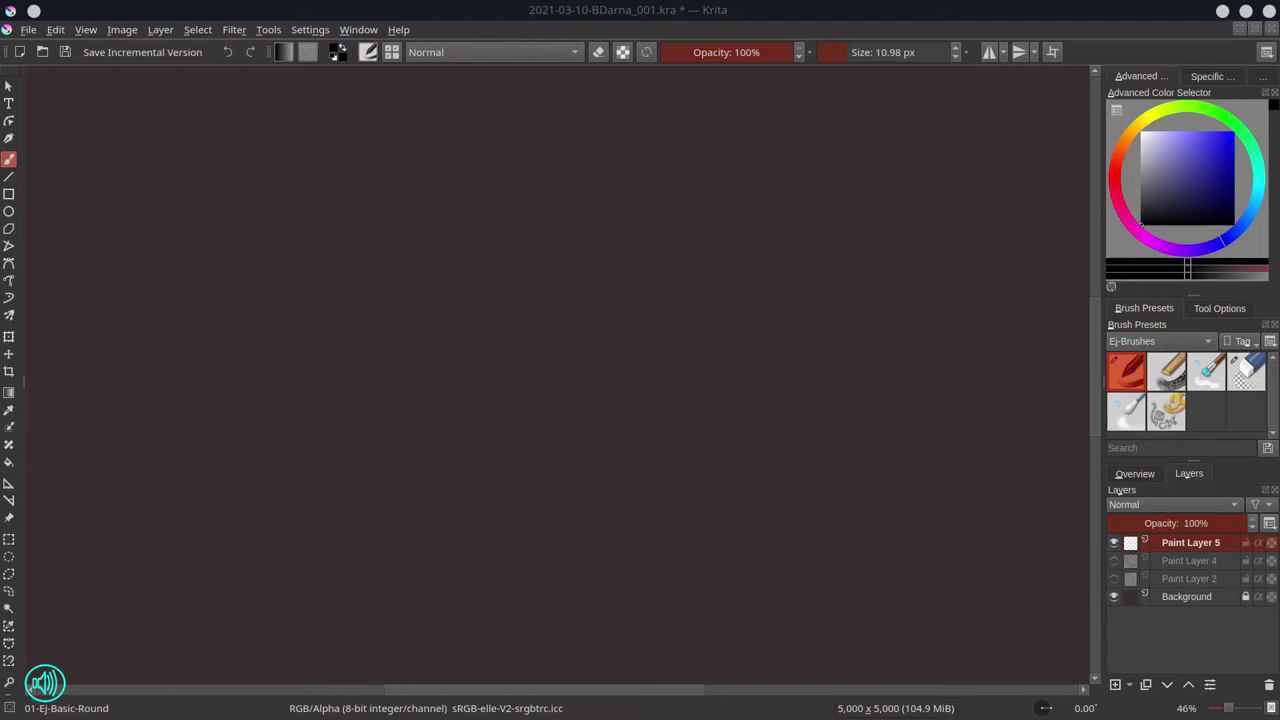
Draw the face outline, nose, mouth, eyes and the top of the head
left_click(1135, 473)
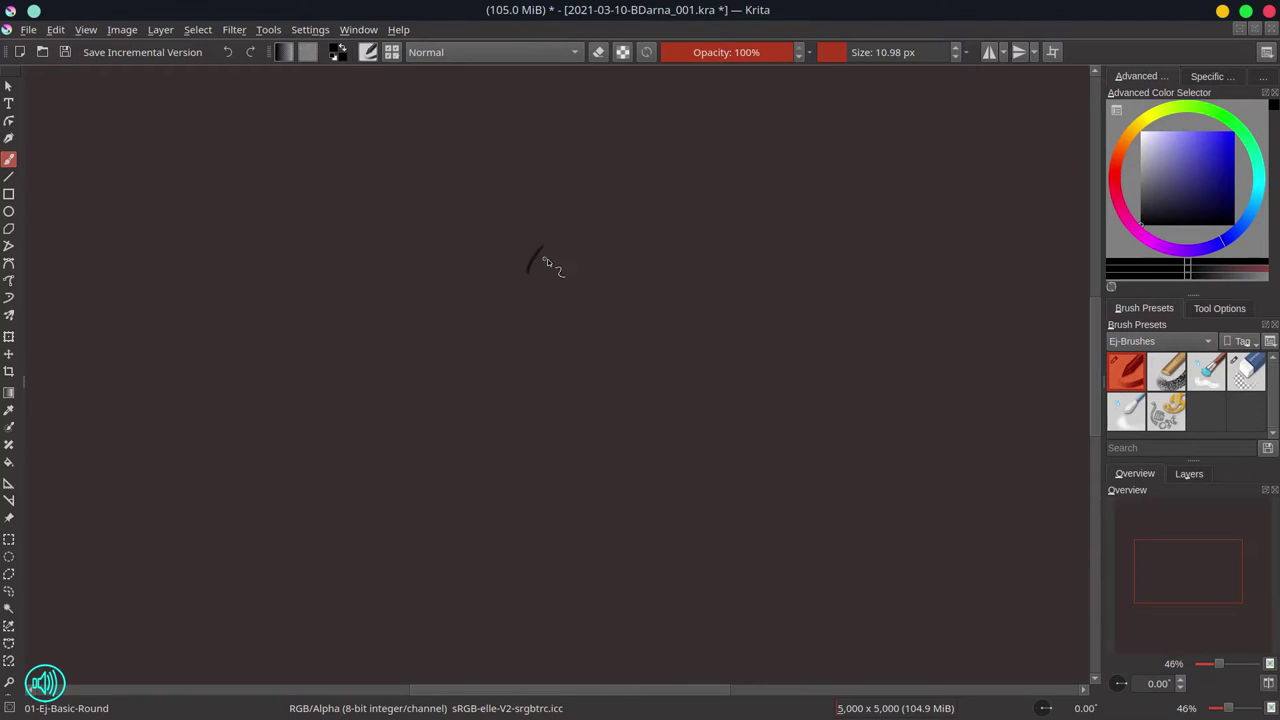
mouse_move(573, 227)
left_mouse_down()
mouse_move(529, 299)
mouse_move(530, 274)
mouse_move(518, 323)
mouse_move(552, 328)
left_mouse_up()
mouse_move(560, 270)
left_mouse_down()
mouse_move(577, 269)
mouse_move(548, 224)
left_mouse_up()
mouse_move(564, 270)
left_mouse_down()
mouse_move(600, 277)
mouse_move(580, 294)
mouse_move(590, 300)
mouse_move(596, 262)
left_mouse_up()
mouse_move(530, 330)
left_mouse_down()
mouse_move(561, 361)
mouse_move(539, 355)
mouse_move(556, 347)
mouse_move(533, 370)
mouse_move(564, 376)
mouse_move(531, 378)
left_mouse_up()
left_click_drag(556, 206, 654, 195)
Add jaw, ear, spiky hair and neck, apply the scaled head placement, and save
left_click_drag(542, 408, 614, 404)
left_click_drag(662, 272, 682, 306)
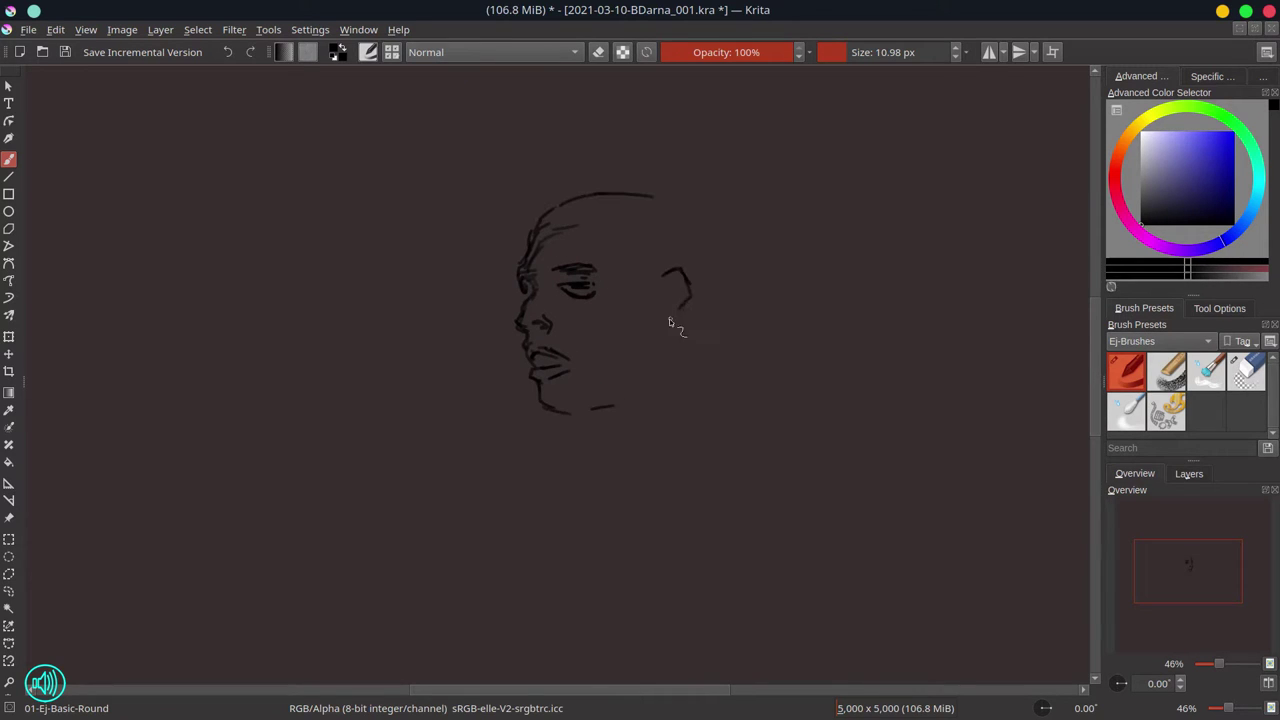
left_click_drag(683, 376, 706, 334)
mouse_move(538, 212)
left_mouse_down()
mouse_move(611, 210)
mouse_move(603, 189)
mouse_move(703, 220)
mouse_move(697, 408)
left_mouse_up()
left_click_drag(584, 410, 611, 450)
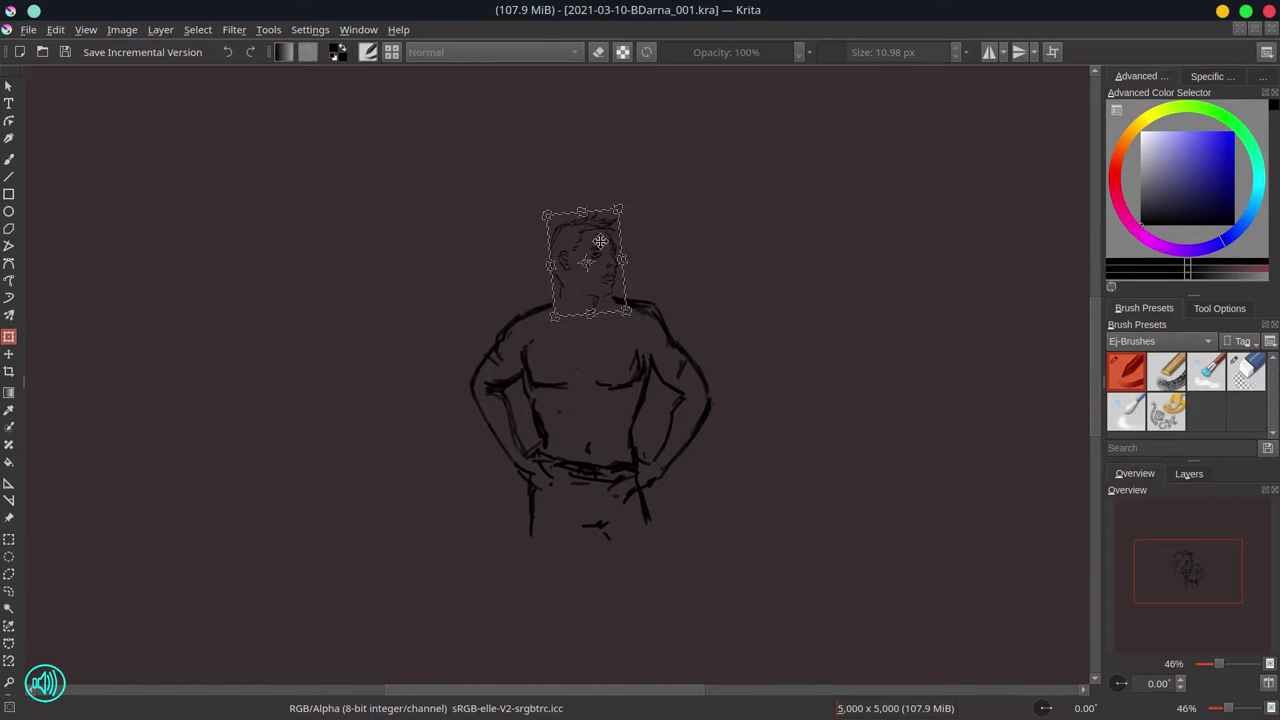
key("Return")
key("b")
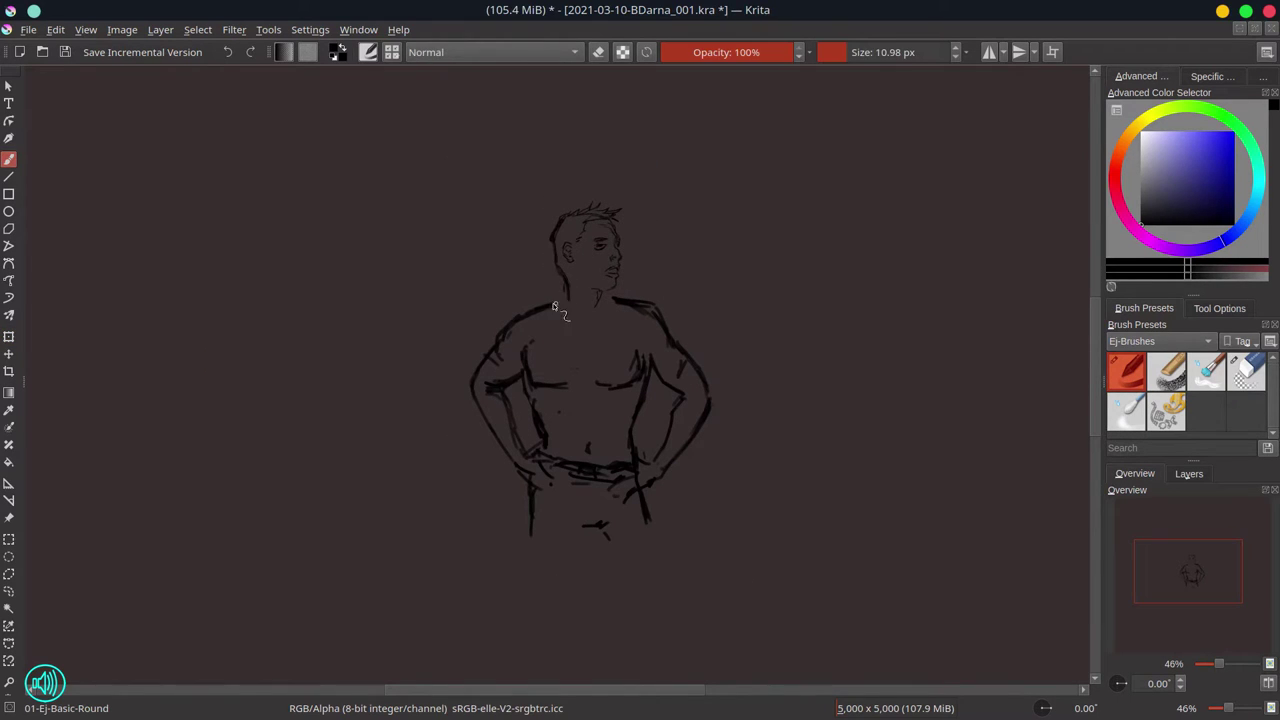
key("ctrl+s")
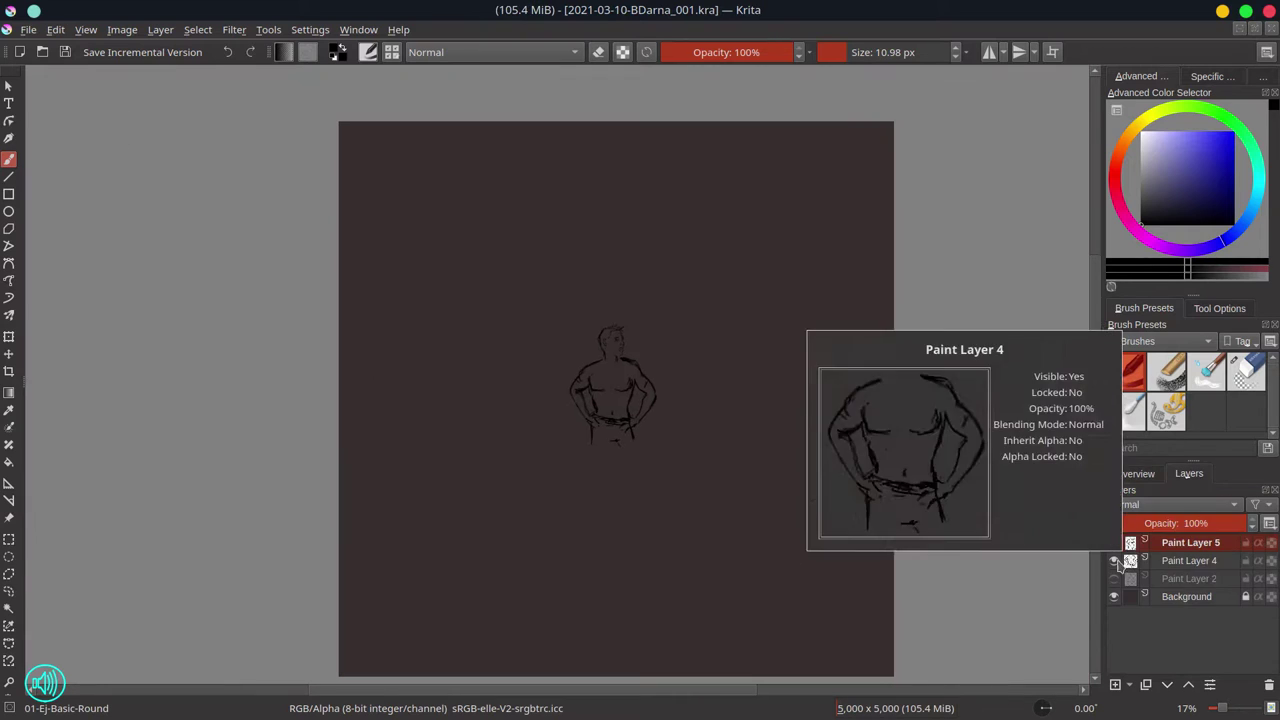
Merge the head into the torso, show Paint Layer 2, and enlarge the left figure
key("ctrl+e")
left_click(1114, 560)
key("ctrl+t")
scroll(651, 397, "up", 2)
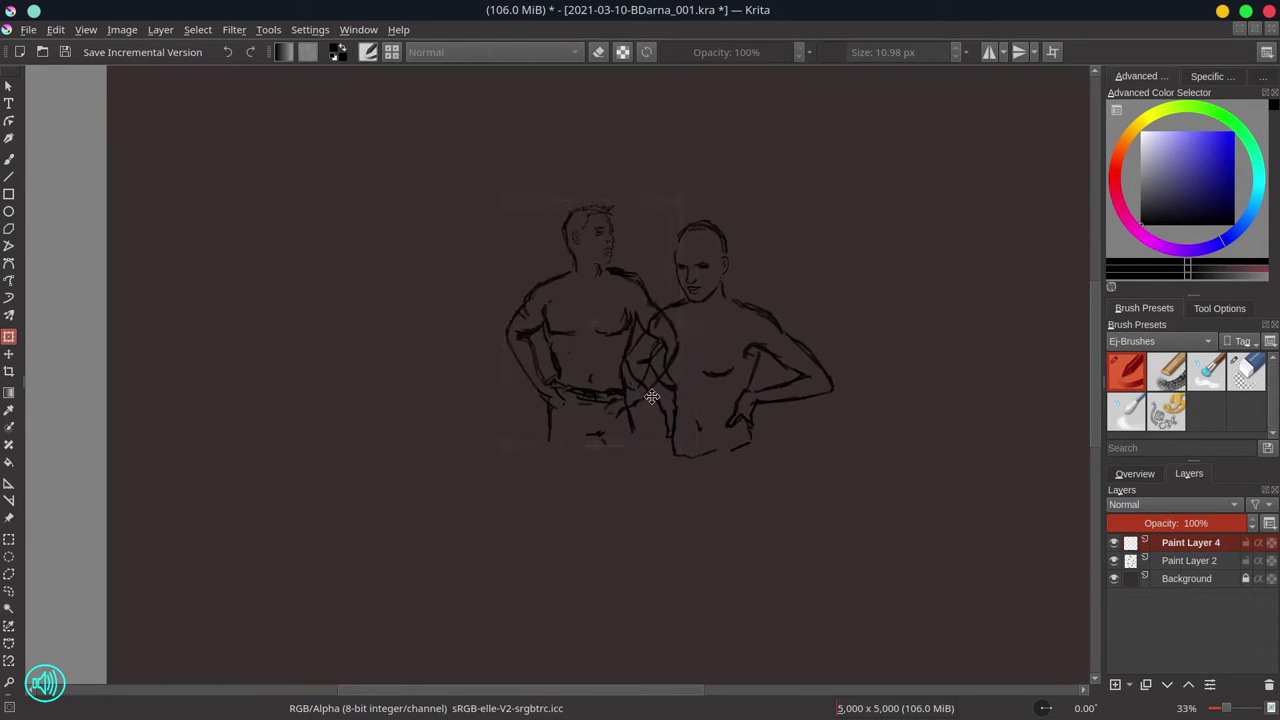
mouse_move(688, 196)
left_mouse_down()
mouse_move(734, 188)
mouse_move(705, 182)
left_mouse_up()
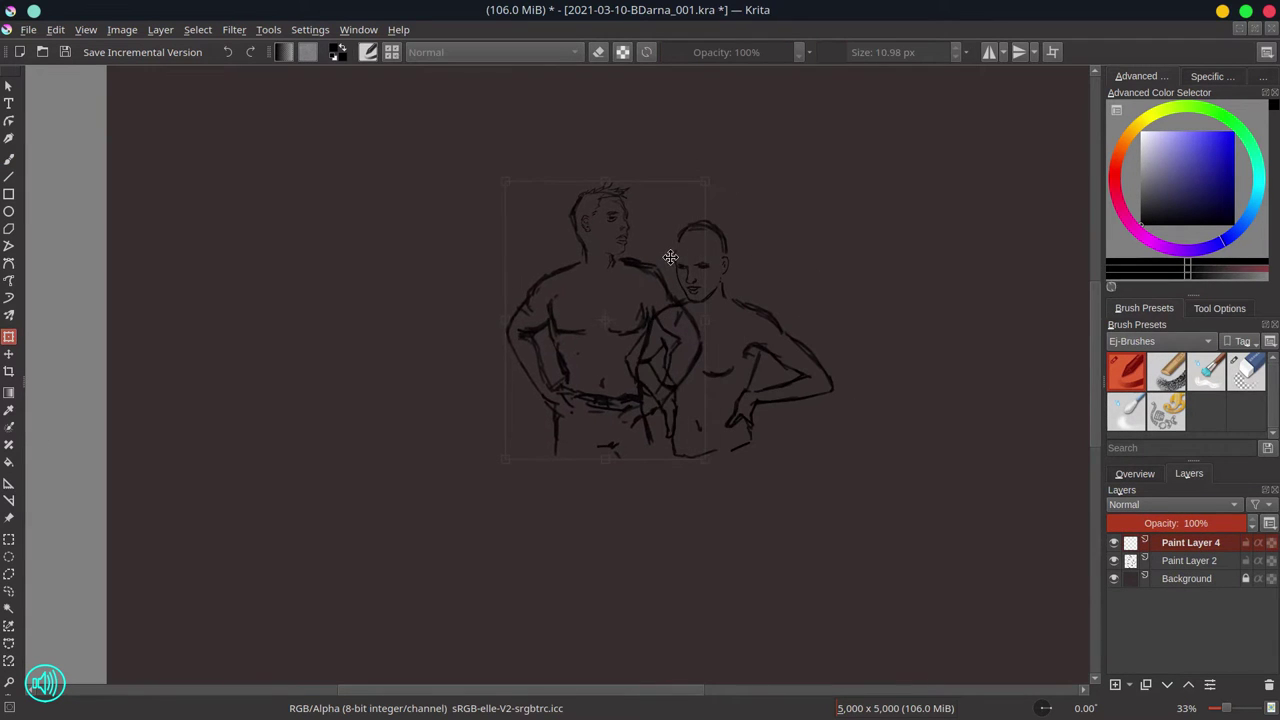
key("Return")
scroll(615, 455, "up", 1)
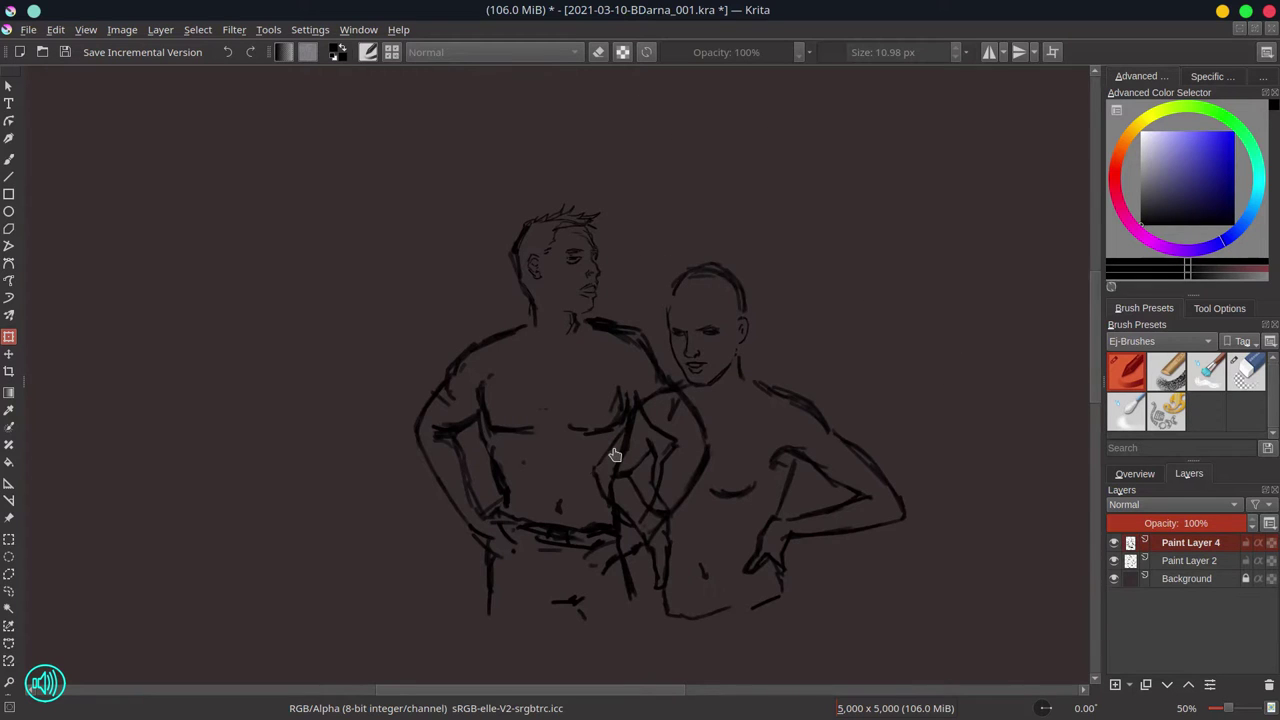
Nudge the left figure's head slightly up and left, then save
key("ctrl+r")
left_click_drag(466, 152, 610, 316)
key("ctrl+t")
left_click_drag(593, 263, 583, 258)
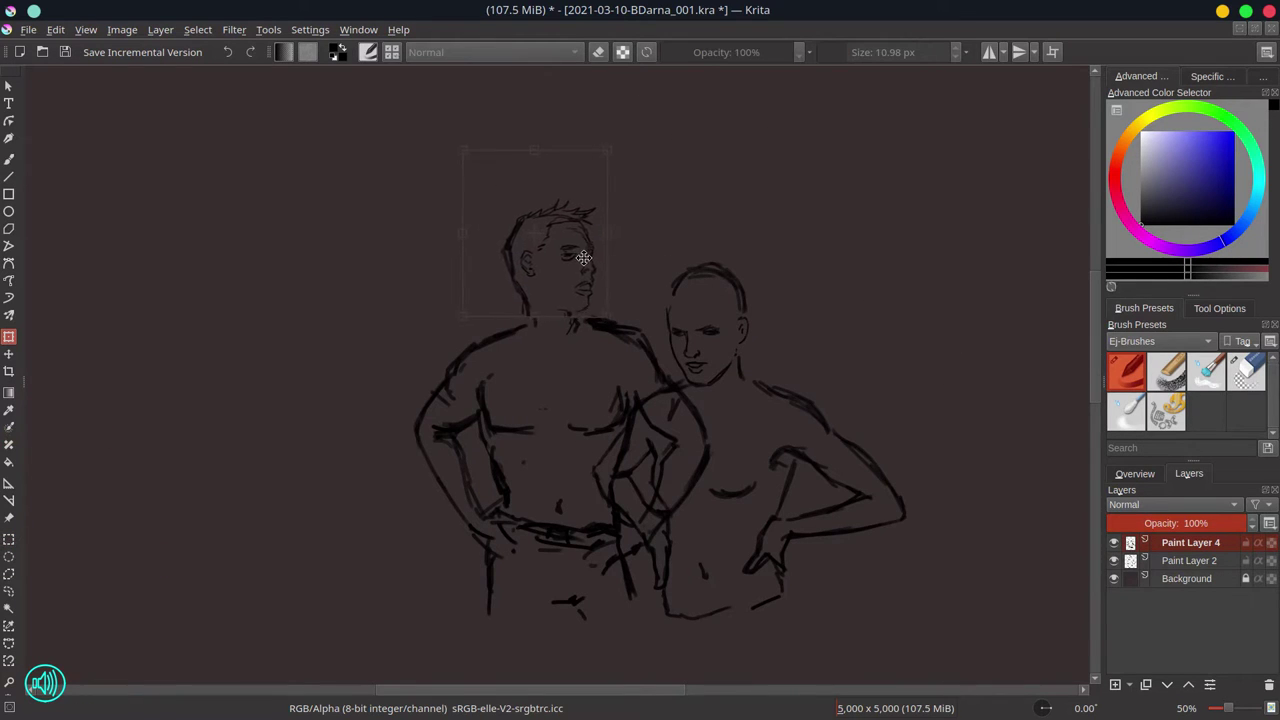
right_click(195, 68)
left_click(205, 76)
left_click(66, 51)
Group both sketch layers together with Quick Group
left_click(1213, 563, "shift")
right_click(1213, 566)
left_click(840, 491)
scroll(709, 600, "down", 4)
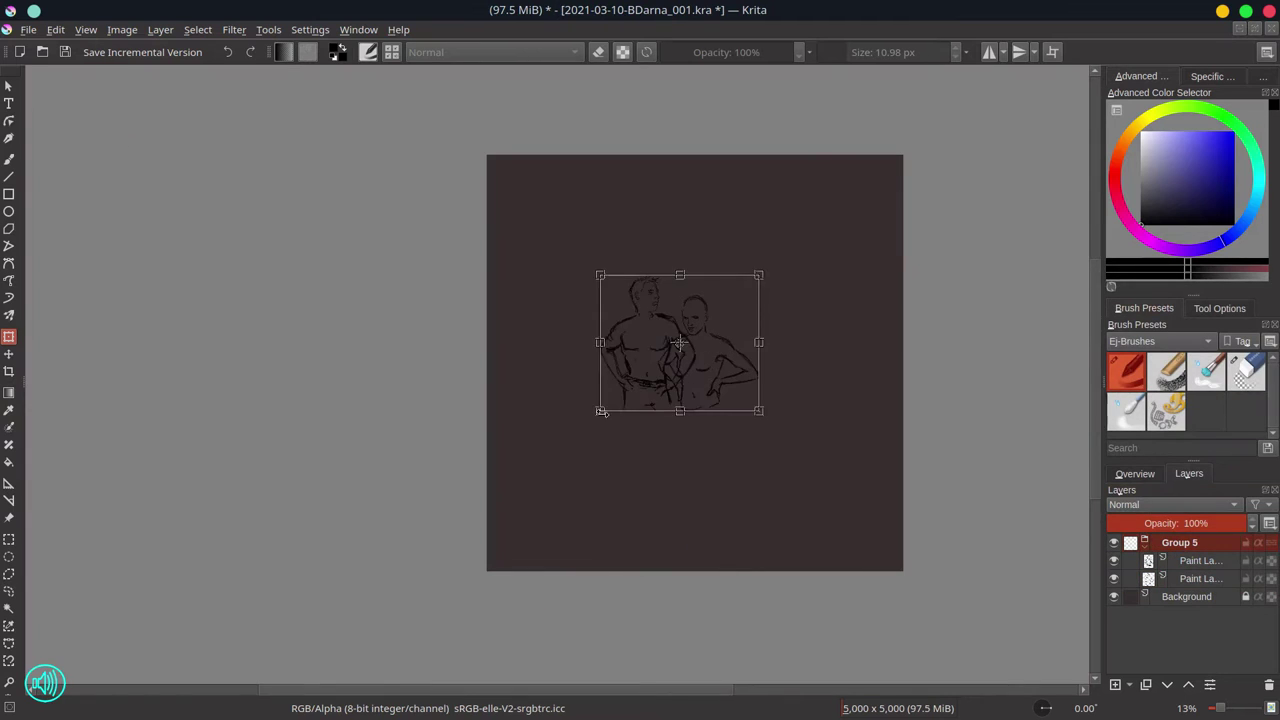
Enlarge the grouped sketch and move it down on the canvas
left_click_drag(600, 411, 528, 474)
left_click_drag(768, 300, 765, 377)
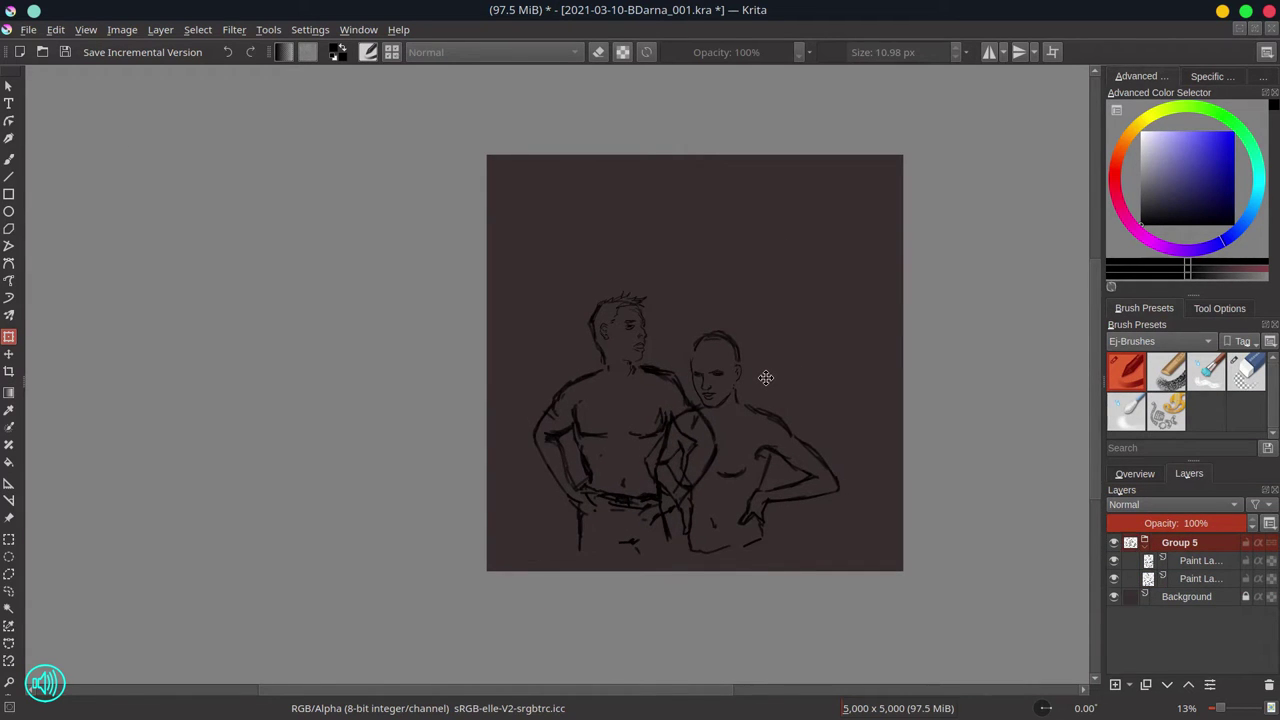
left_click_drag(531, 290, 503, 228)
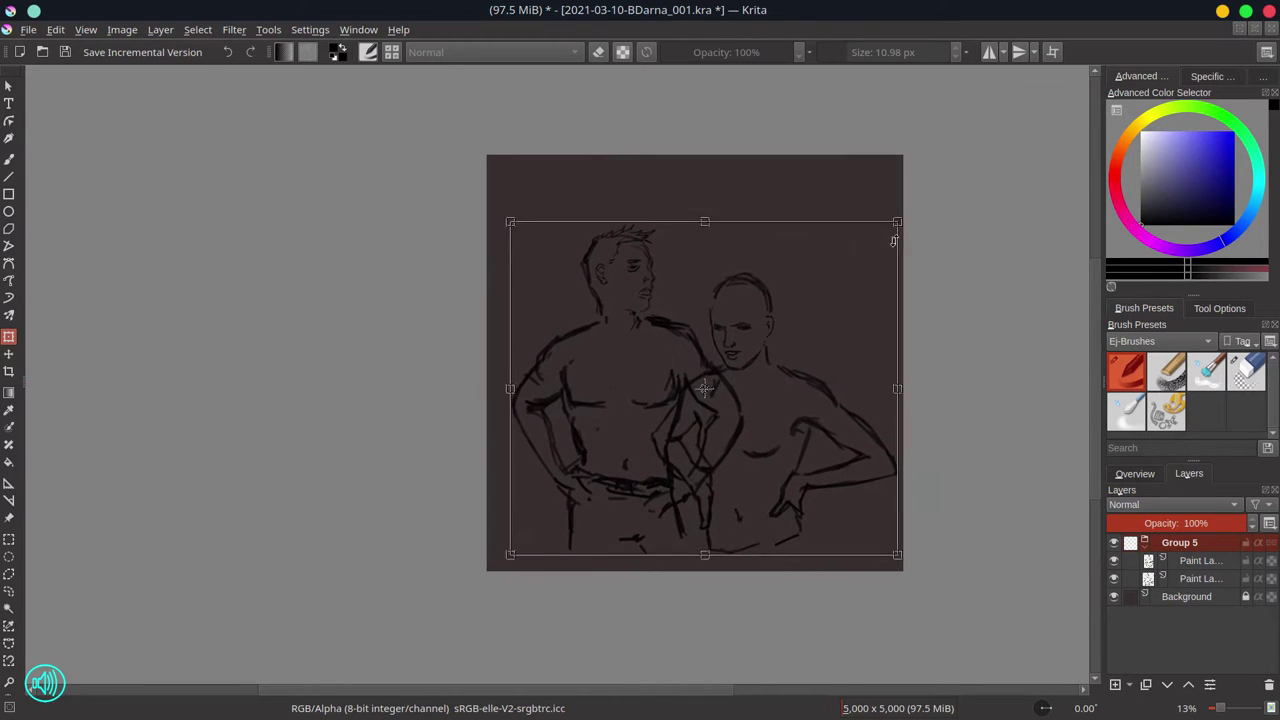
key("Return")
Crop the empty strip off the right side and set the canvas width to 4300 px
key("c")
left_click_drag(958, 545, 970, 565)
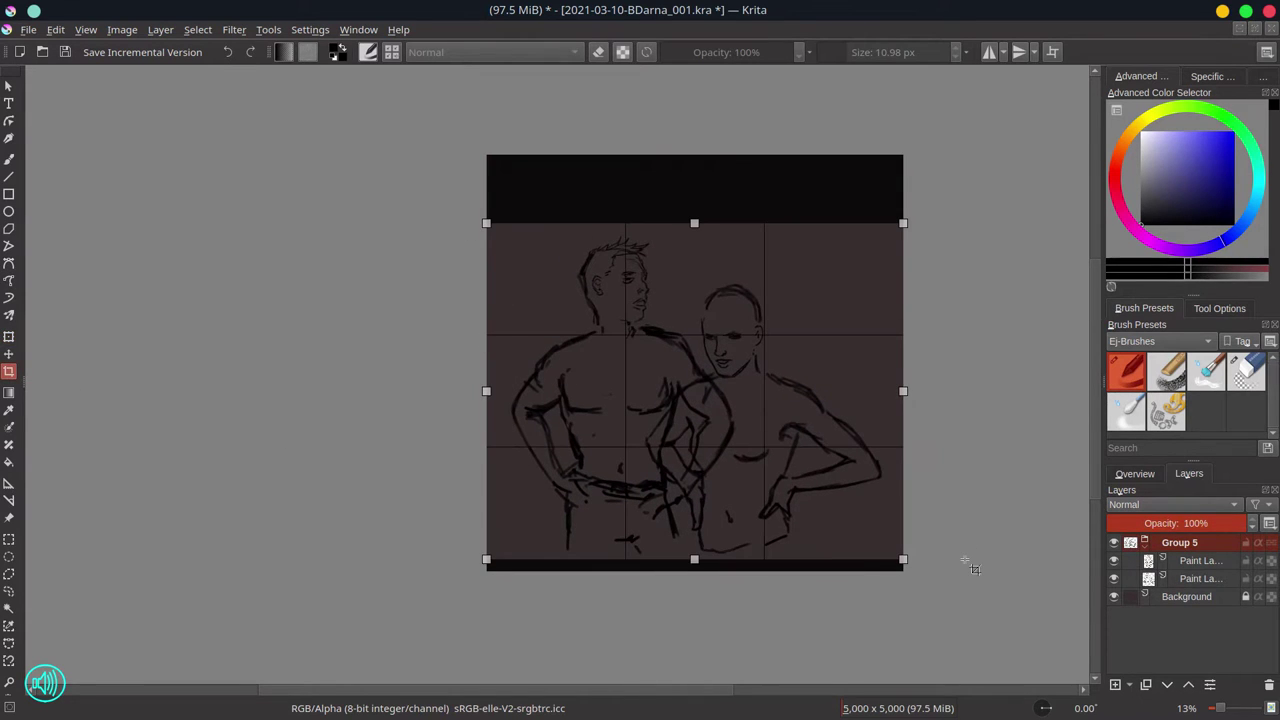
key("Escape")
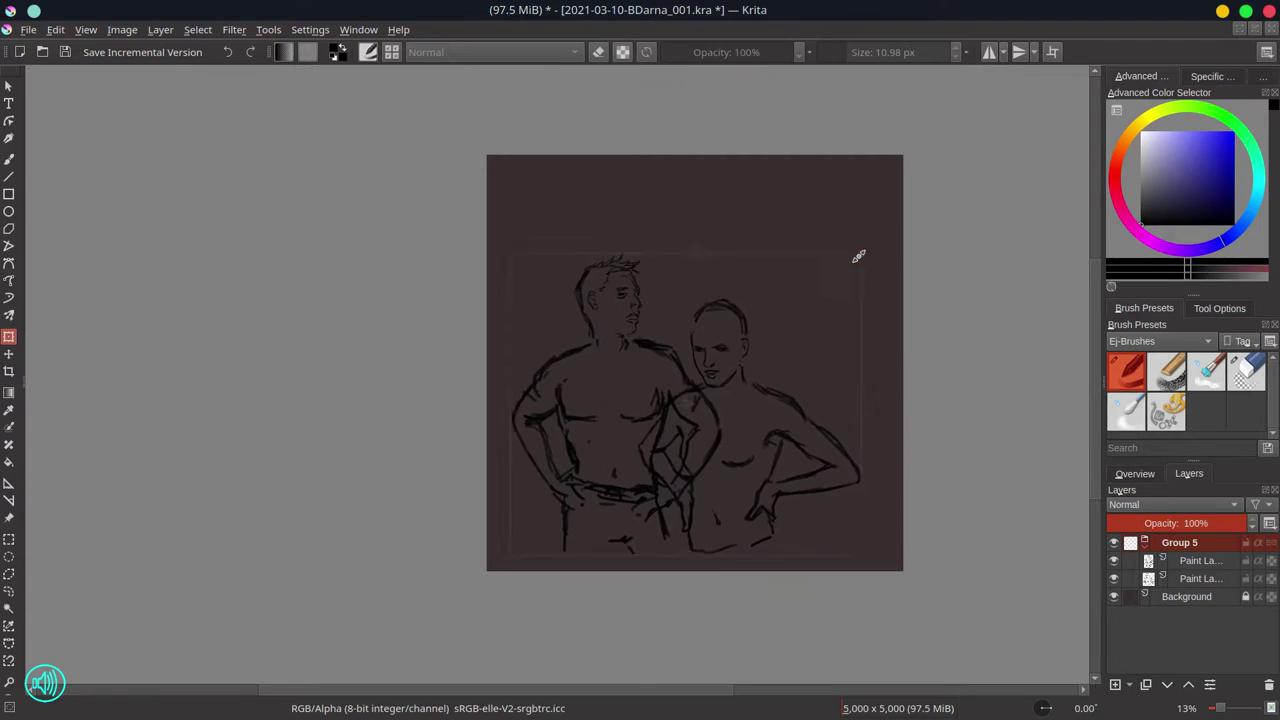
left_click_drag(903, 571, 849, 613)
key("Return")
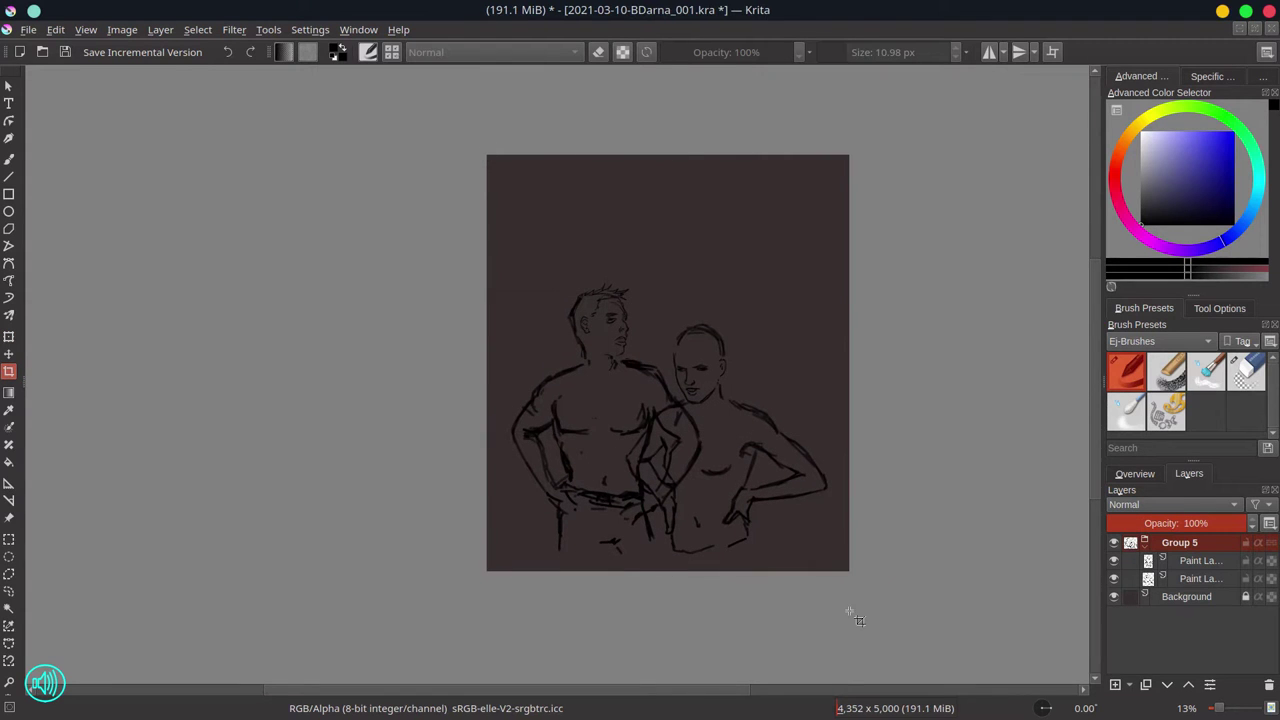
key("ctrl+alt+c")
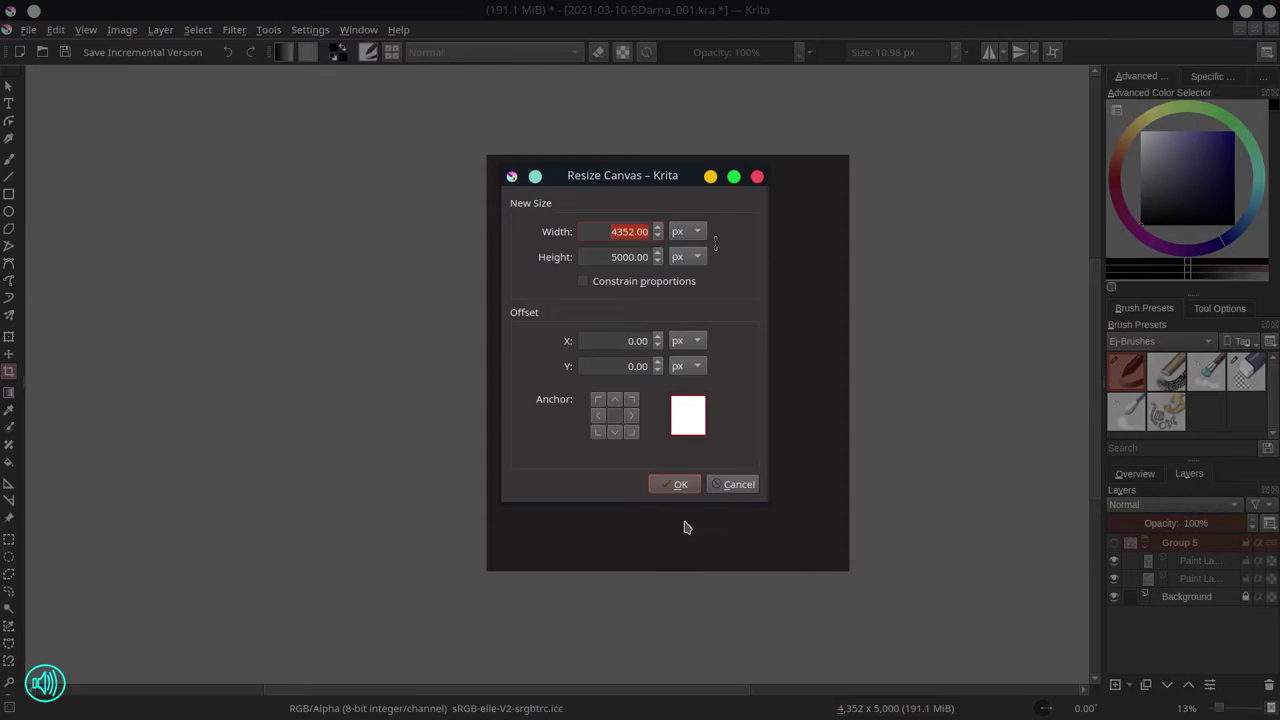
type("4300")
key("Return")
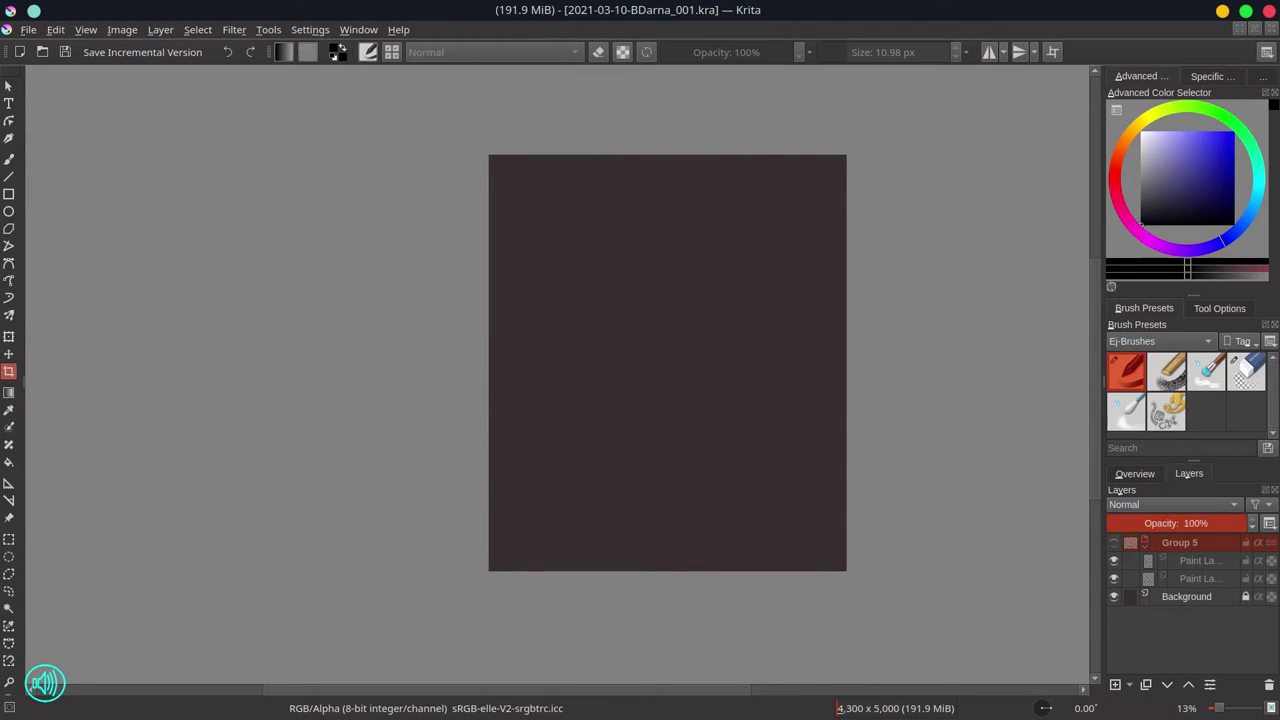
On new Paint Layer 6, scribble star emblem ideas, spiral ears and a spiky star
key("b")
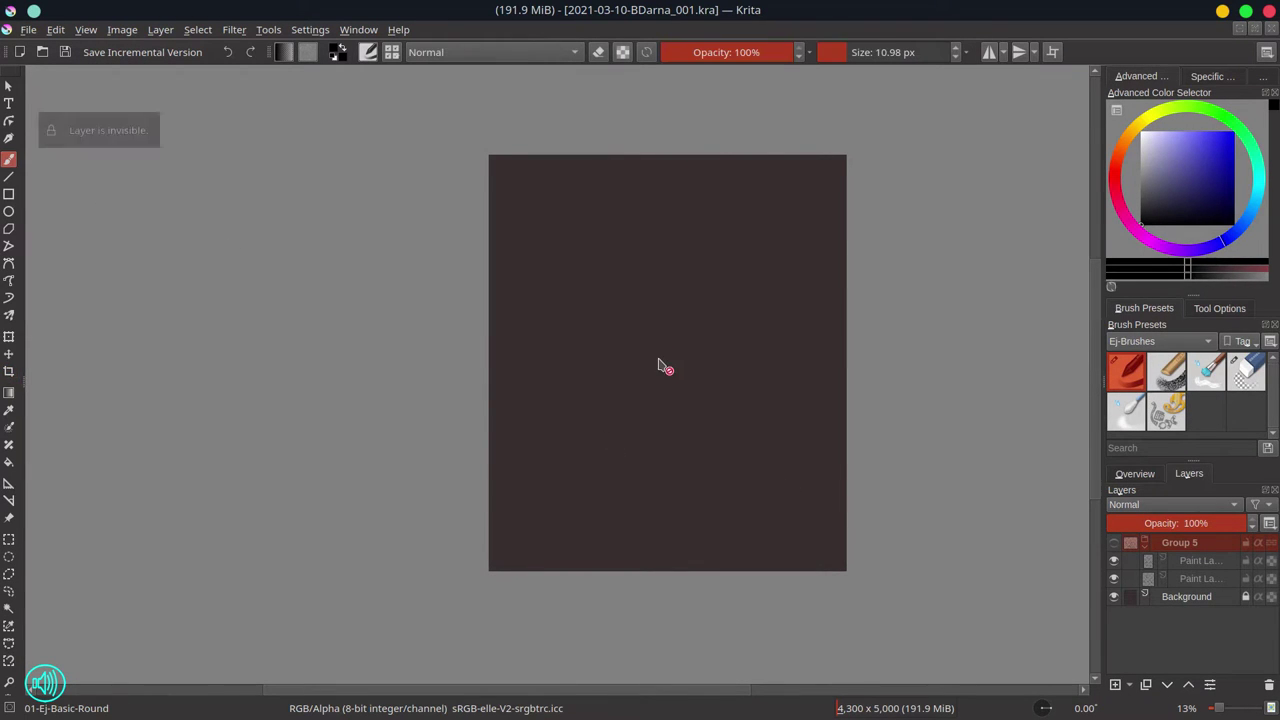
left_click(1115, 684)
scroll(697, 343, "up", 5)
mouse_move(607, 273)
left_mouse_down()
mouse_move(699, 266)
mouse_move(618, 203)
mouse_move(619, 270)
mouse_move(637, 230)
mouse_move(627, 270)
mouse_move(613, 271)
mouse_move(687, 290)
mouse_move(665, 430)
mouse_move(728, 392)
mouse_move(683, 403)
mouse_move(687, 419)
mouse_move(675, 390)
mouse_move(708, 380)
mouse_move(689, 428)
mouse_move(662, 364)
mouse_move(708, 376)
mouse_move(722, 407)
mouse_move(698, 384)
left_mouse_up()
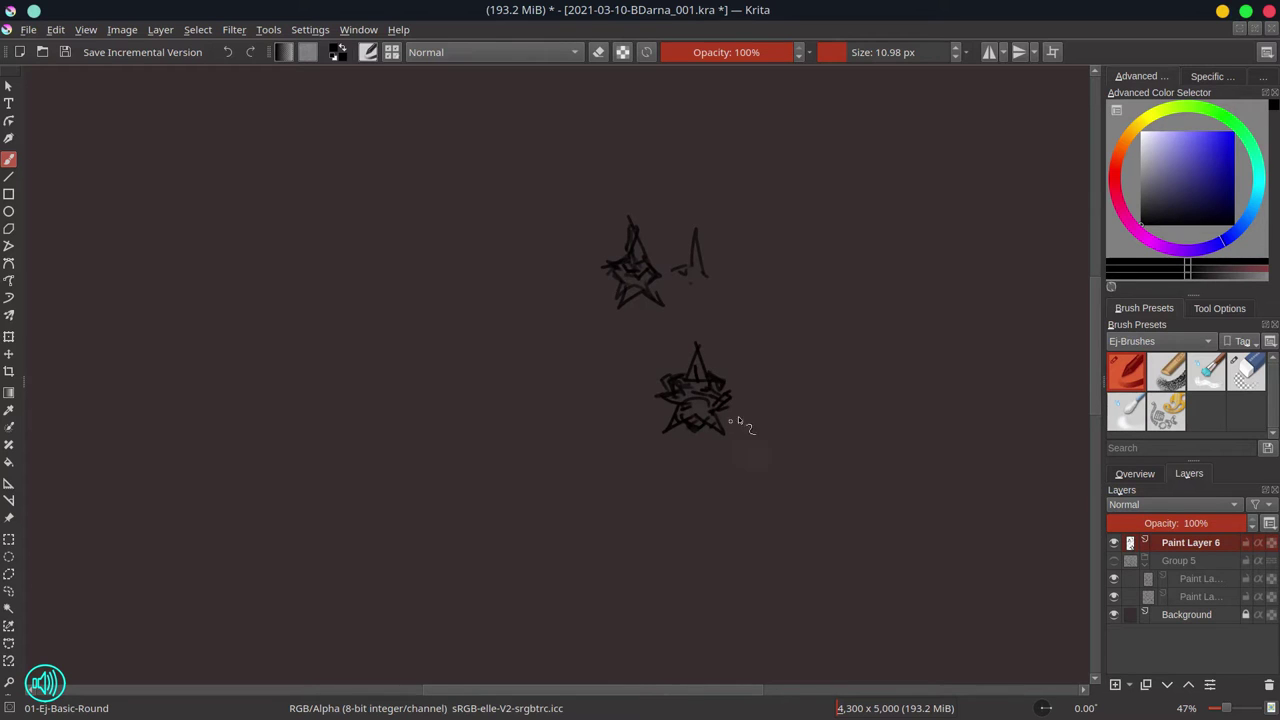
mouse_move(776, 410)
left_mouse_down()
mouse_move(655, 410)
mouse_move(690, 445)
left_mouse_up()
mouse_move(718, 545)
left_mouse_down()
mouse_move(660, 515)
mouse_move(756, 480)
left_mouse_up()
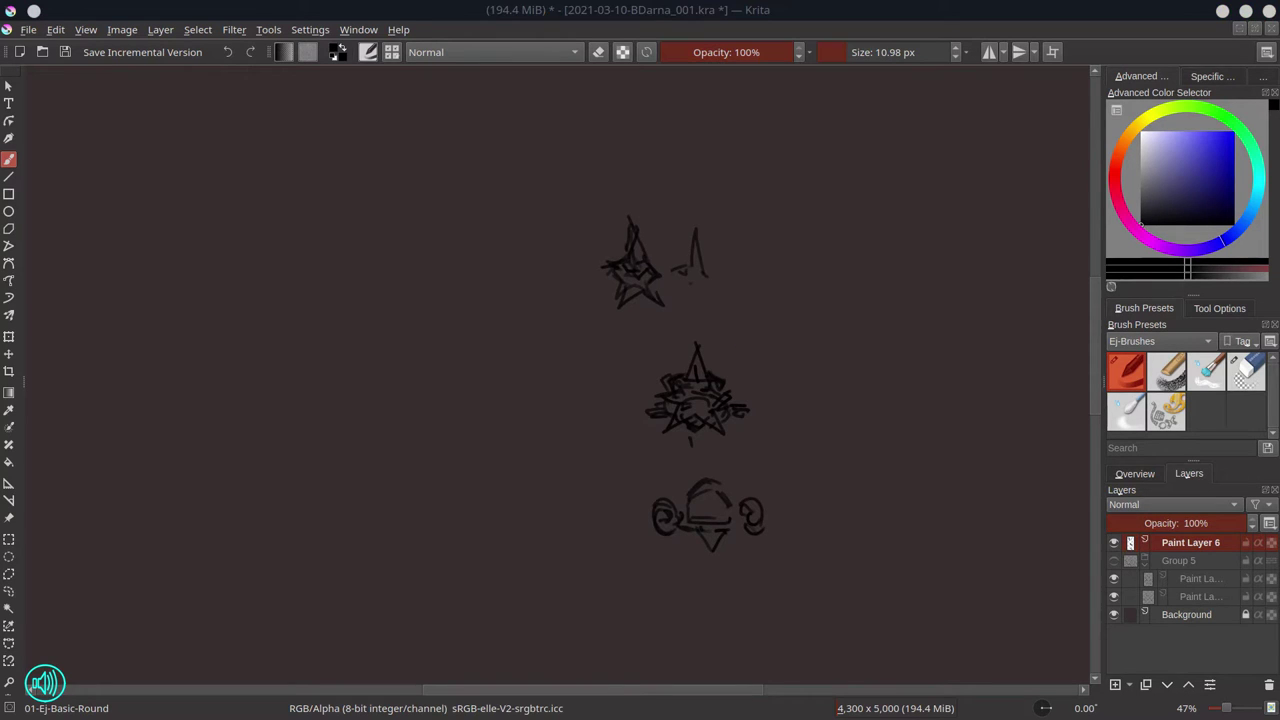
mouse_move(792, 345)
left_mouse_down()
mouse_move(762, 400)
mouse_move(800, 430)
left_mouse_up()
left_click_drag(756, 394, 808, 404)
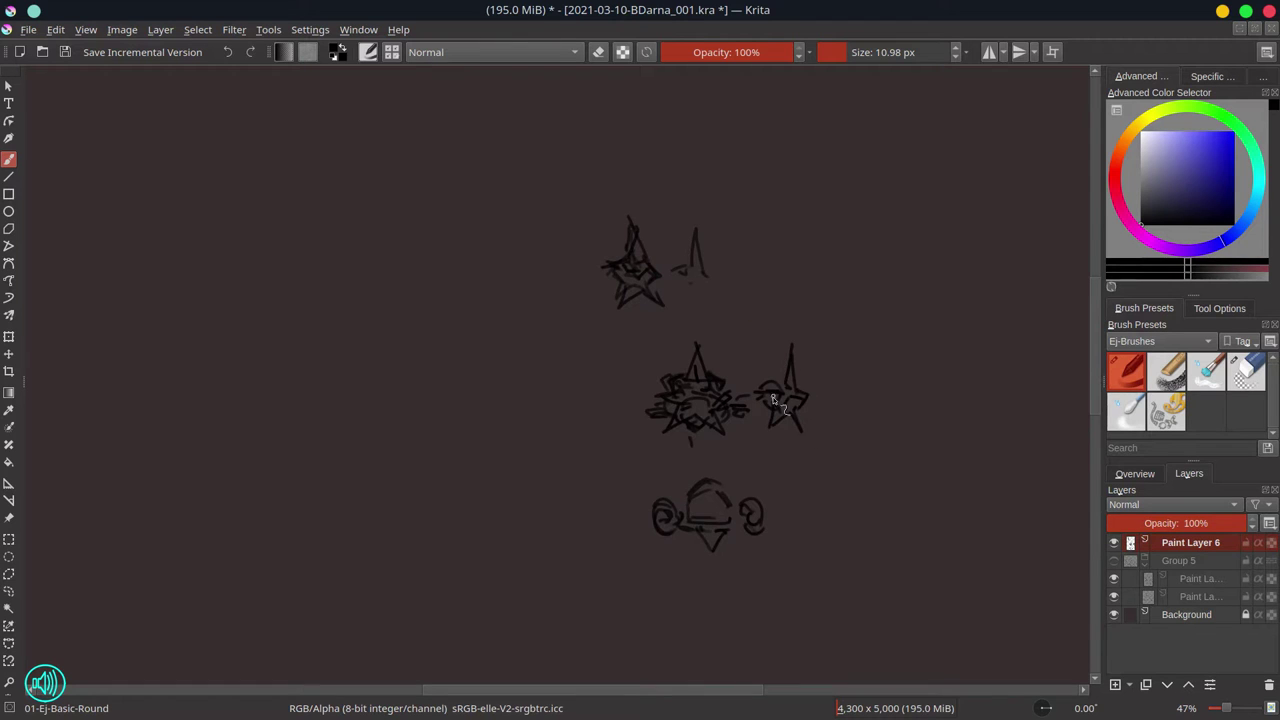
left_click_drag(782, 360, 774, 404)
Add dash marks above the stars and a loop and curl around the helmet sketch
mouse_move(408, 14)
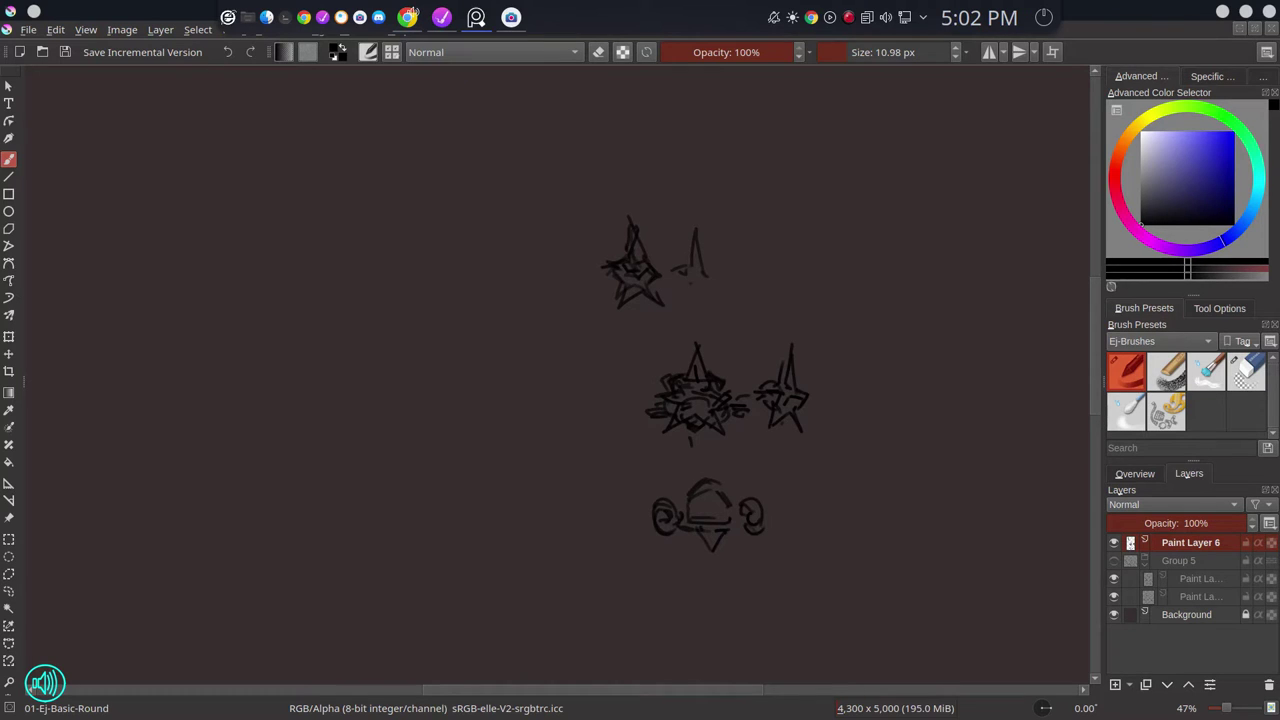
left_click_drag(723, 338, 739, 326)
left_click_drag(743, 330, 760, 320)
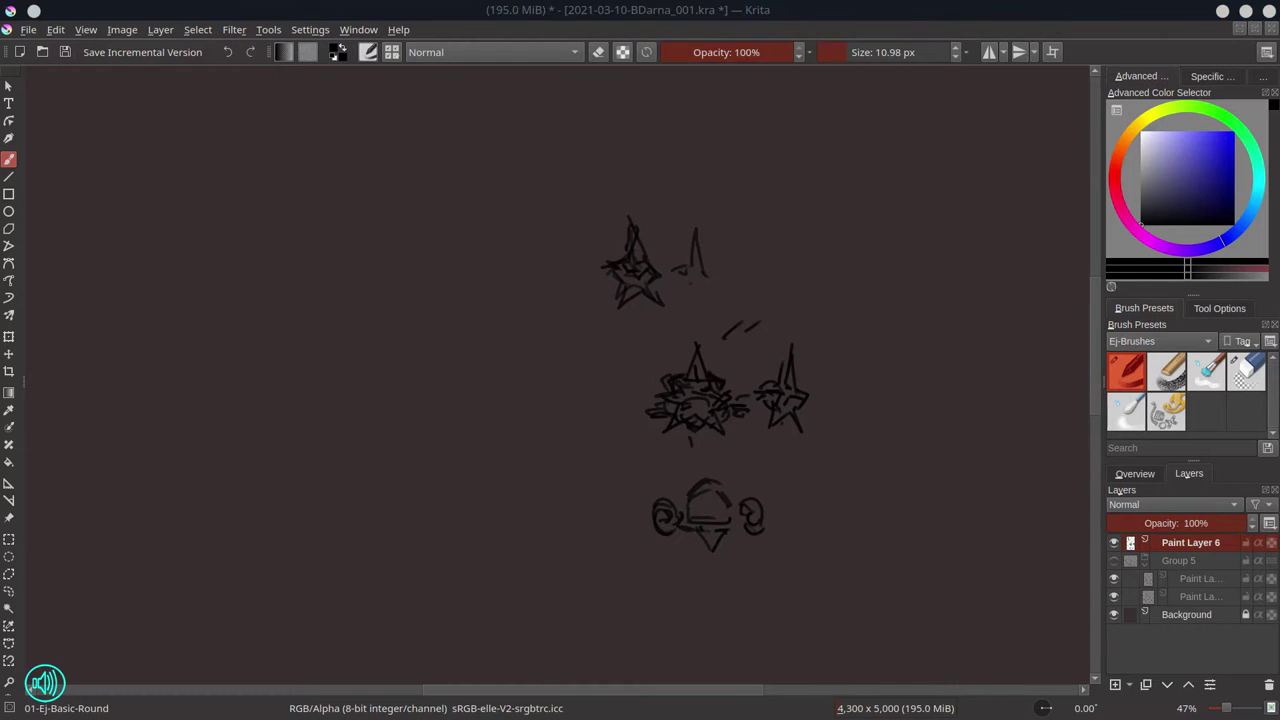
left_click_drag(779, 493, 773, 519)
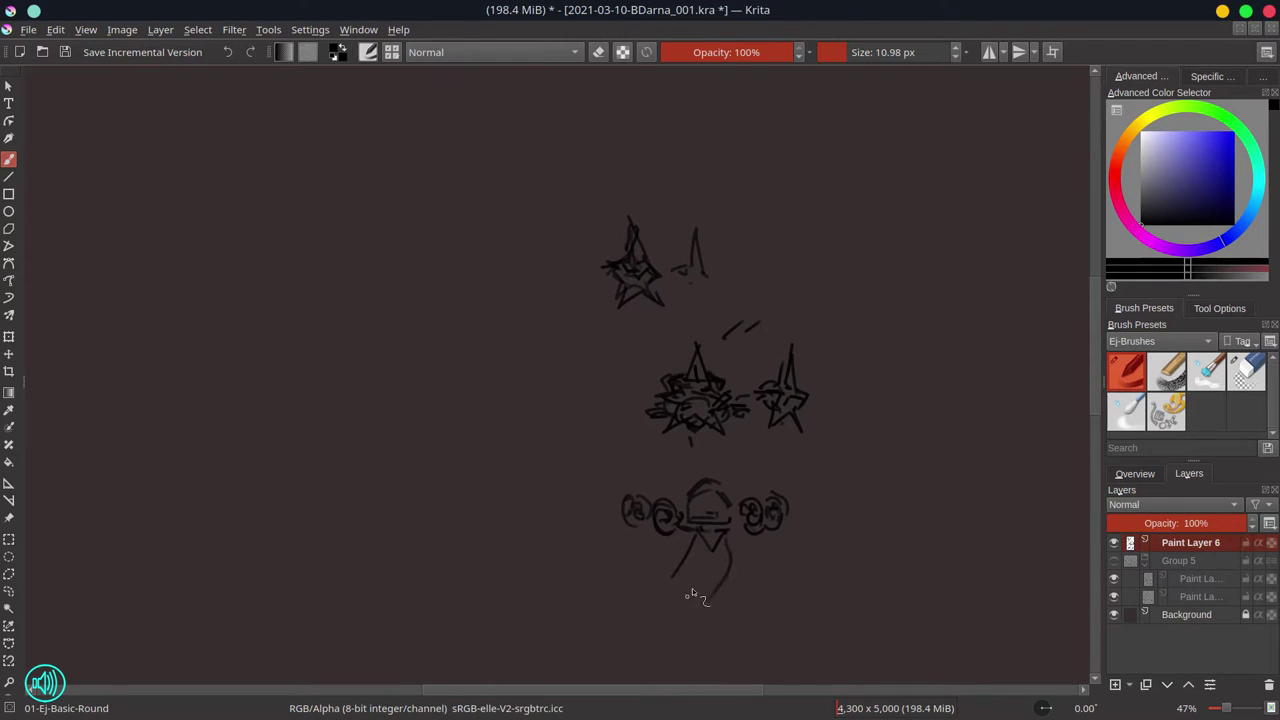
left_click_drag(686, 574, 613, 628)
mouse_move(700, 582)
left_mouse_down()
mouse_move(728, 600)
mouse_move(710, 622)
left_mouse_up()
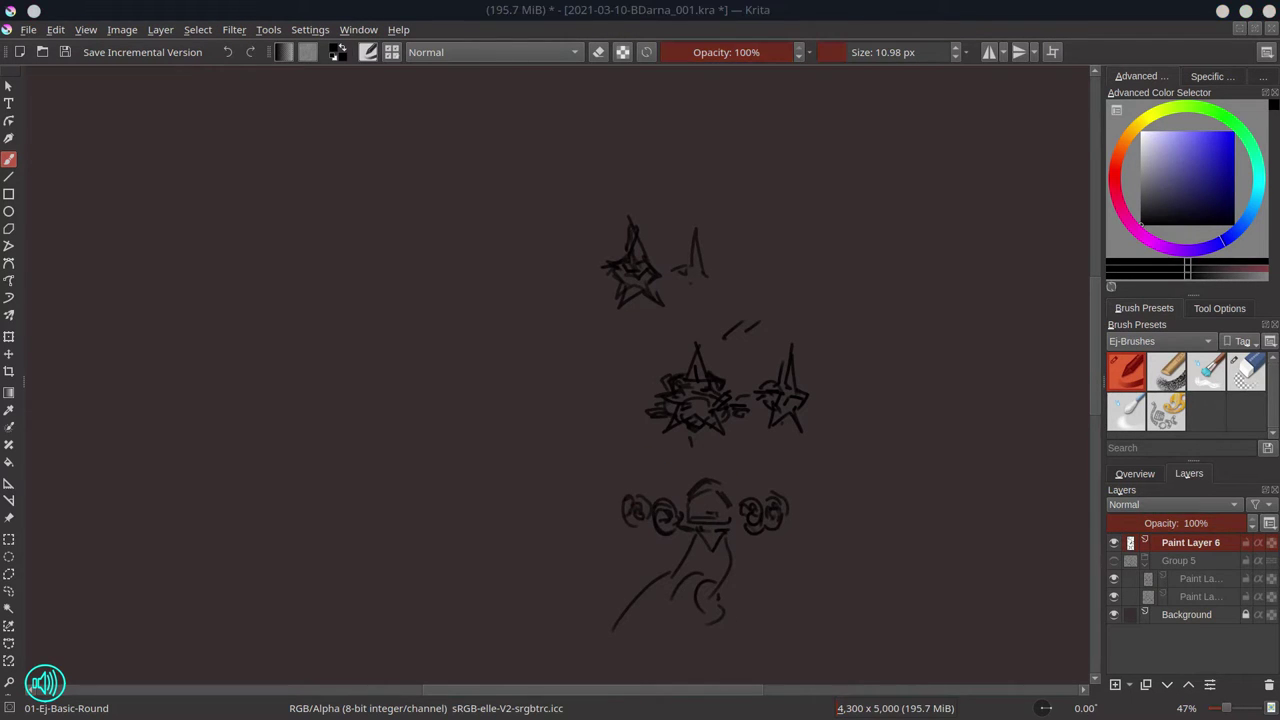
Sketch a wing with a scribbled circle, lines and a small figure below, then save
mouse_move(350, 390)
left_mouse_down()
mouse_move(460, 412)
mouse_move(523, 372)
left_mouse_up()
mouse_move(378, 497)
left_mouse_down()
mouse_move(474, 529)
mouse_move(522, 521)
left_mouse_up()
left_click_drag(394, 443, 394, 467)
mouse_move(478, 470)
left_mouse_down()
mouse_move(508, 464)
mouse_move(527, 478)
left_mouse_up()
mouse_move(496, 458)
left_mouse_down()
mouse_move(500, 500)
mouse_move(540, 490)
left_mouse_up()
left_click_drag(470, 334, 420, 330)
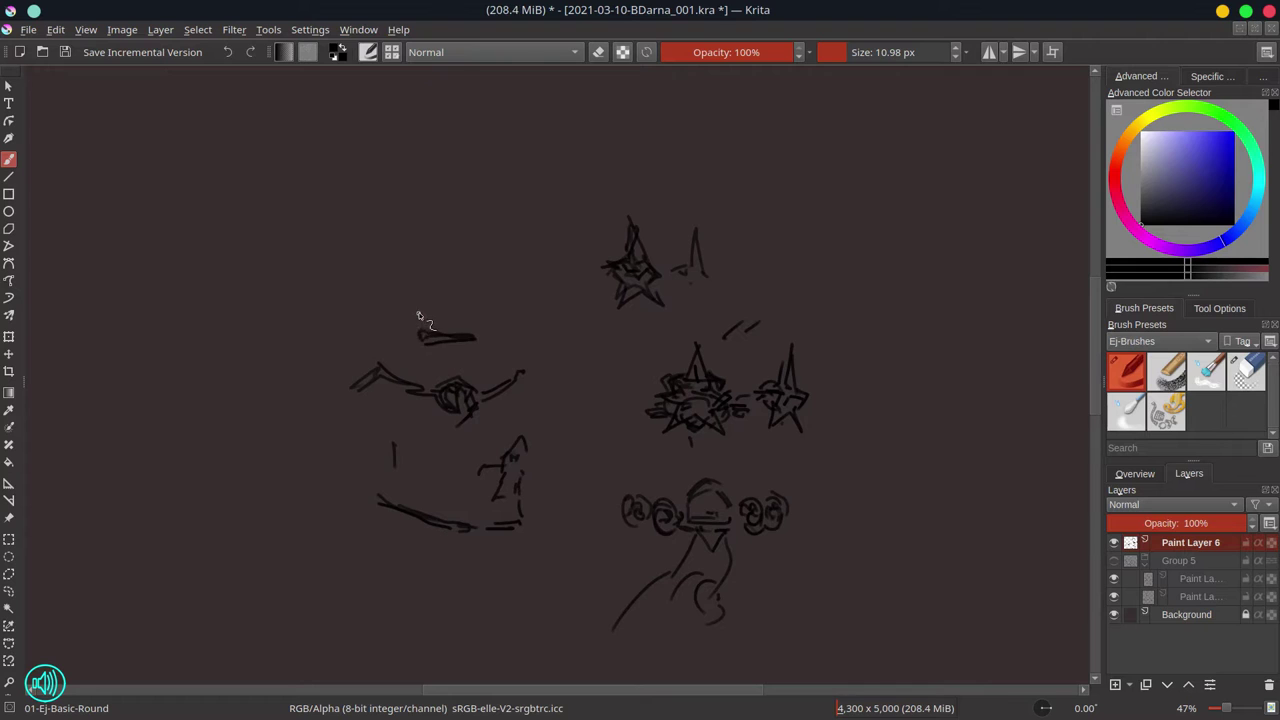
left_click_drag(302, 428, 292, 470)
key("ctrl+s")
scroll(697, 418, "down", 3)
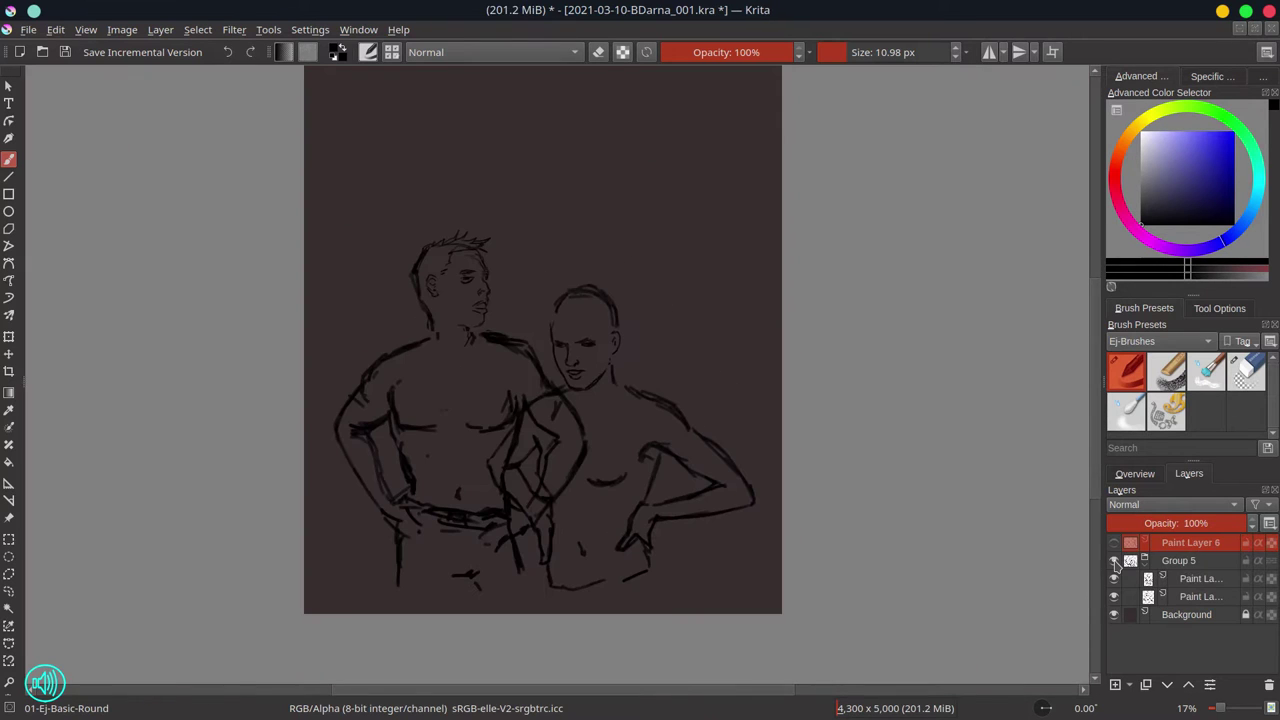
Place Paint Layer 7 above Group 5, fade Group 5's opacity, and enlarge the brush
left_click(1189, 684)
left_click(1178, 578)
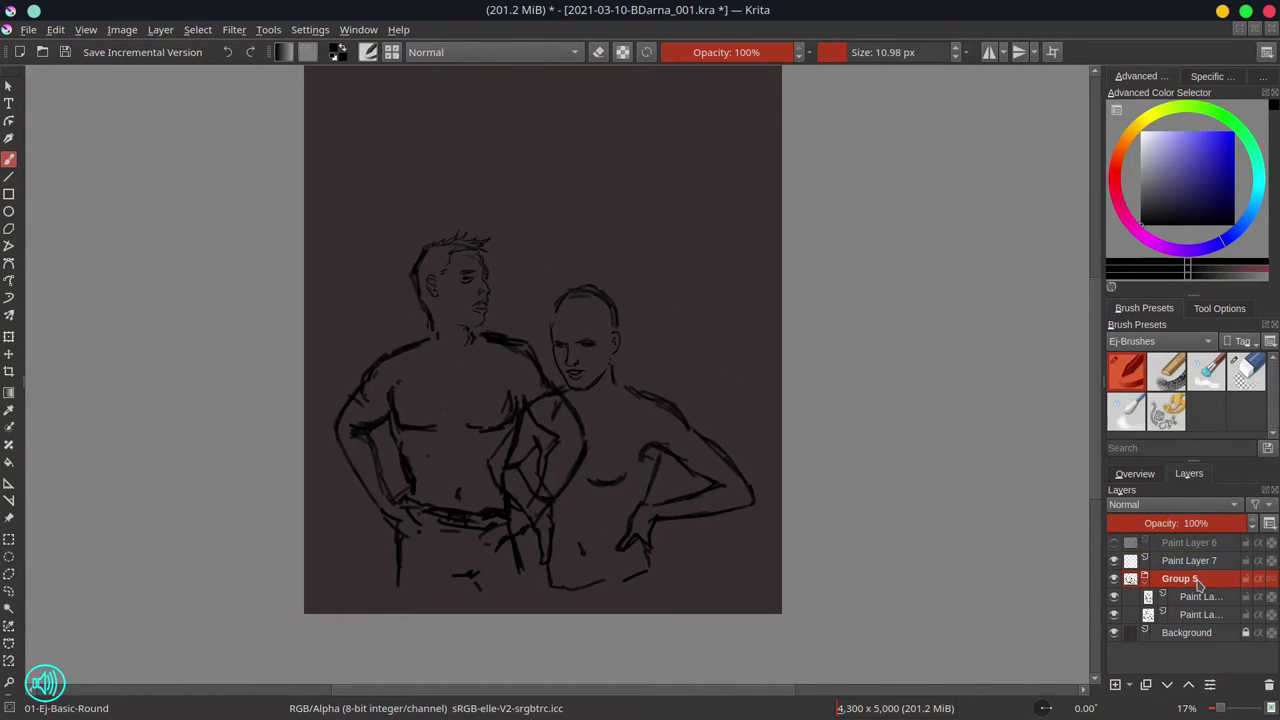
left_click_drag(1230, 523, 1141, 522)
left_click(1190, 560)
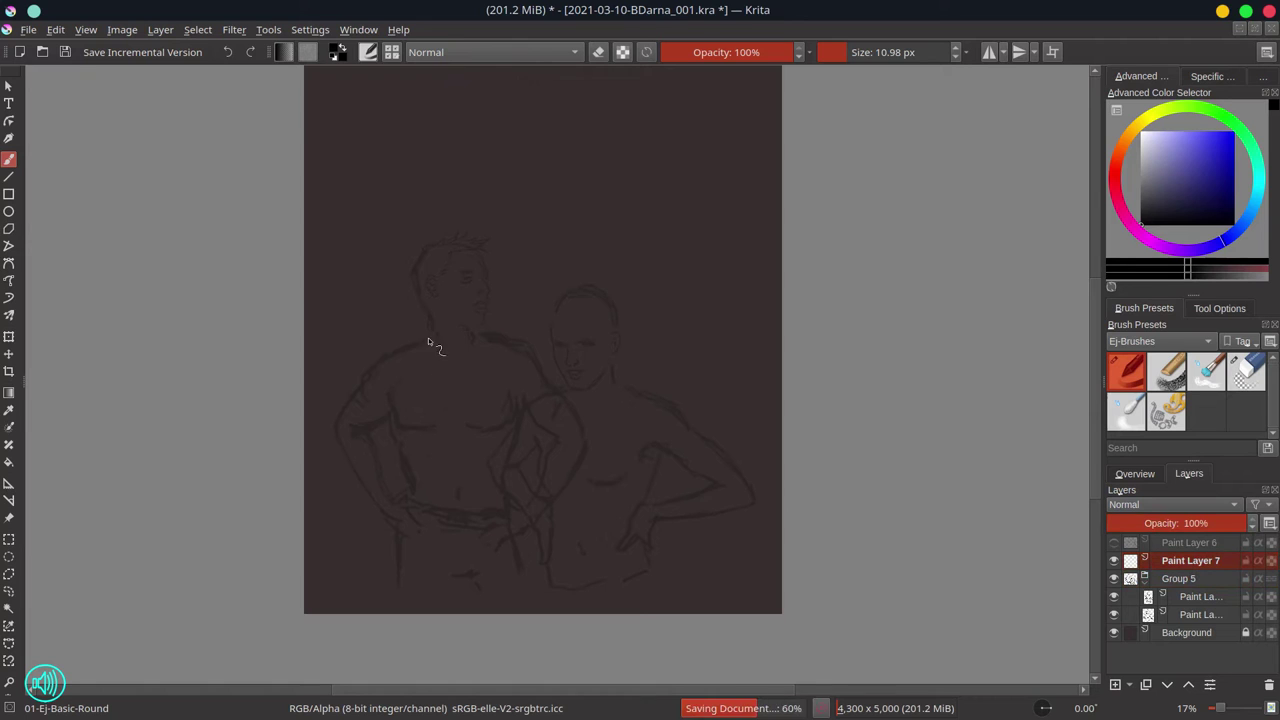
scroll(457, 171, "up", 3)
key("]")
Ink the left man's eyebrow, jaw, ear, head outline, neck and shoulder lines, then save
mouse_move(486, 149)
left_mouse_down()
mouse_move(503, 151)
mouse_move(531, 194)
mouse_move(543, 166)
mouse_move(529, 243)
left_mouse_up()
mouse_move(450, 233)
left_mouse_down()
mouse_move(574, 278)
mouse_move(632, 333)
left_mouse_up()
mouse_move(434, 162)
left_mouse_down()
mouse_move(434, 196)
mouse_move(425, 156)
mouse_move(481, 125)
mouse_move(528, 140)
mouse_move(507, 110)
mouse_move(524, 109)
mouse_move(513, 95)
mouse_move(424, 118)
left_mouse_up()
scroll(505, 104, "up", 1)
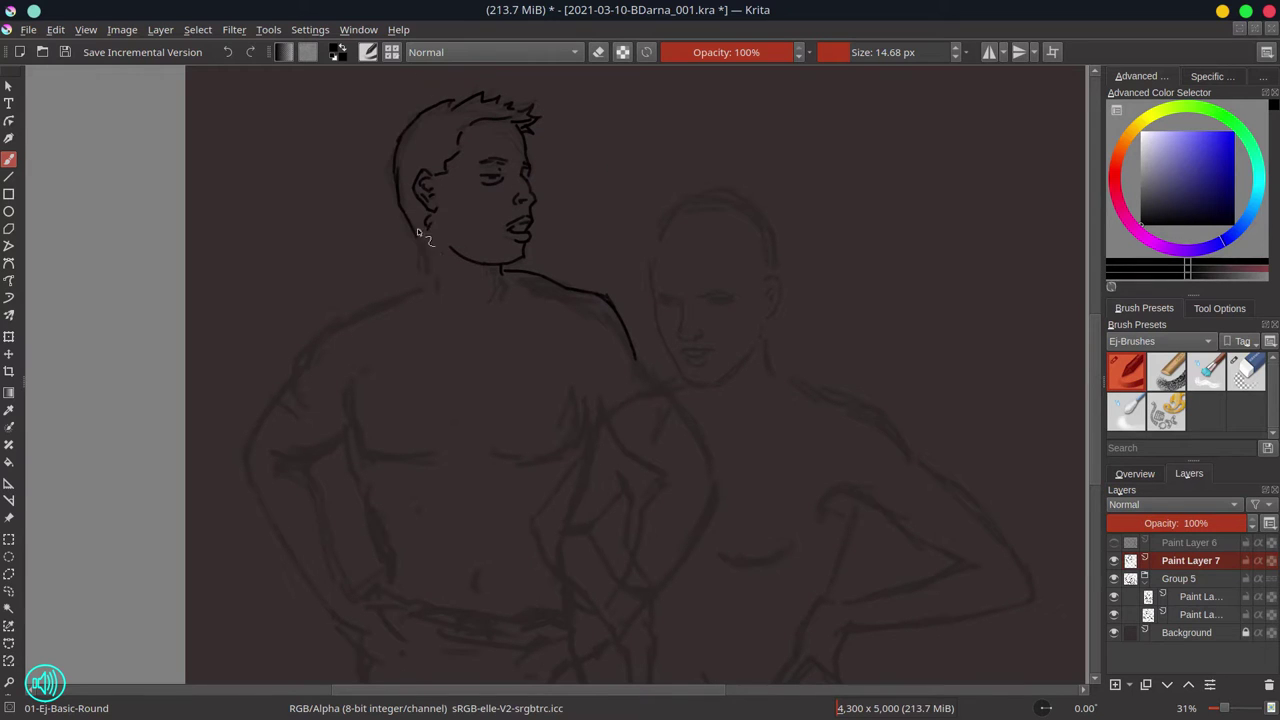
mouse_move(420, 233)
left_mouse_down()
mouse_move(428, 269)
mouse_move(350, 312)
left_mouse_up()
key("ctrl+s")
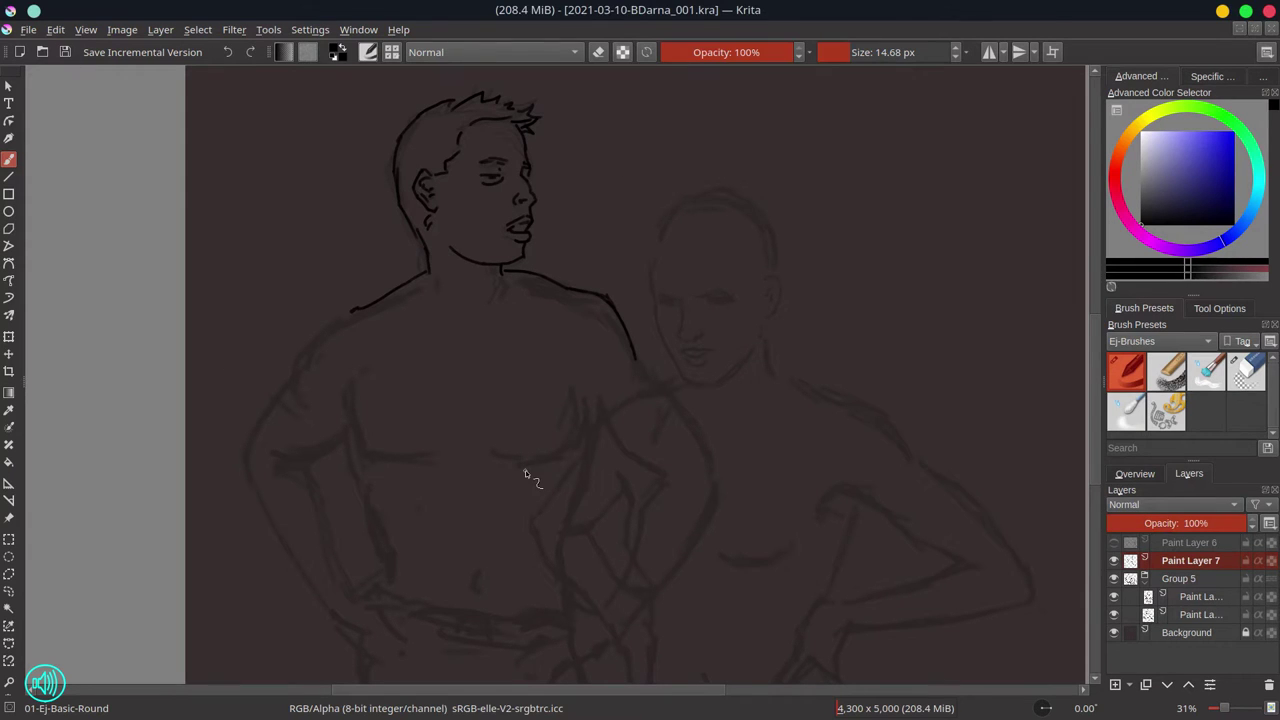
Ink the left man's arm, forearm and torso outlines and save
left_click_drag(350, 314, 288, 400)
mouse_move(342, 399)
left_mouse_down()
mouse_move(394, 466)
mouse_move(576, 456)
left_mouse_up()
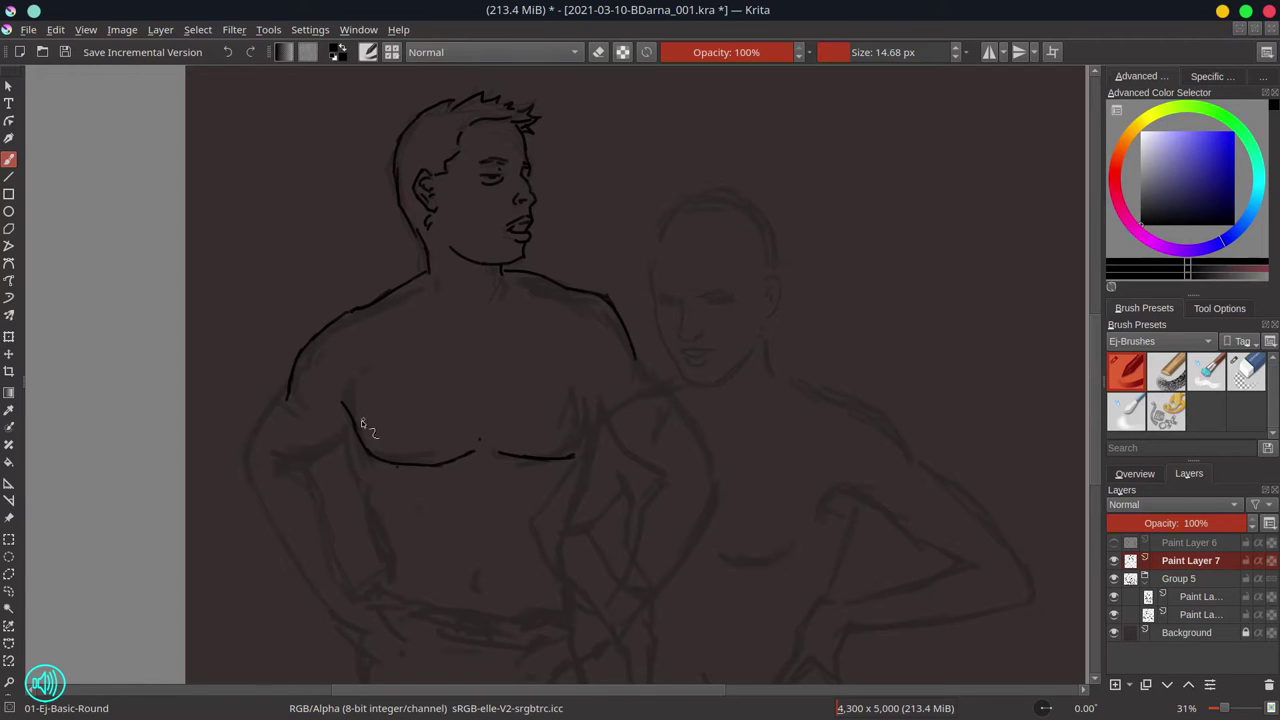
left_click_drag(310, 457, 346, 431)
left_click_drag(348, 424, 374, 517)
left_click_drag(288, 396, 238, 463)
left_click_drag(377, 512, 393, 557)
key("ctrl+s")
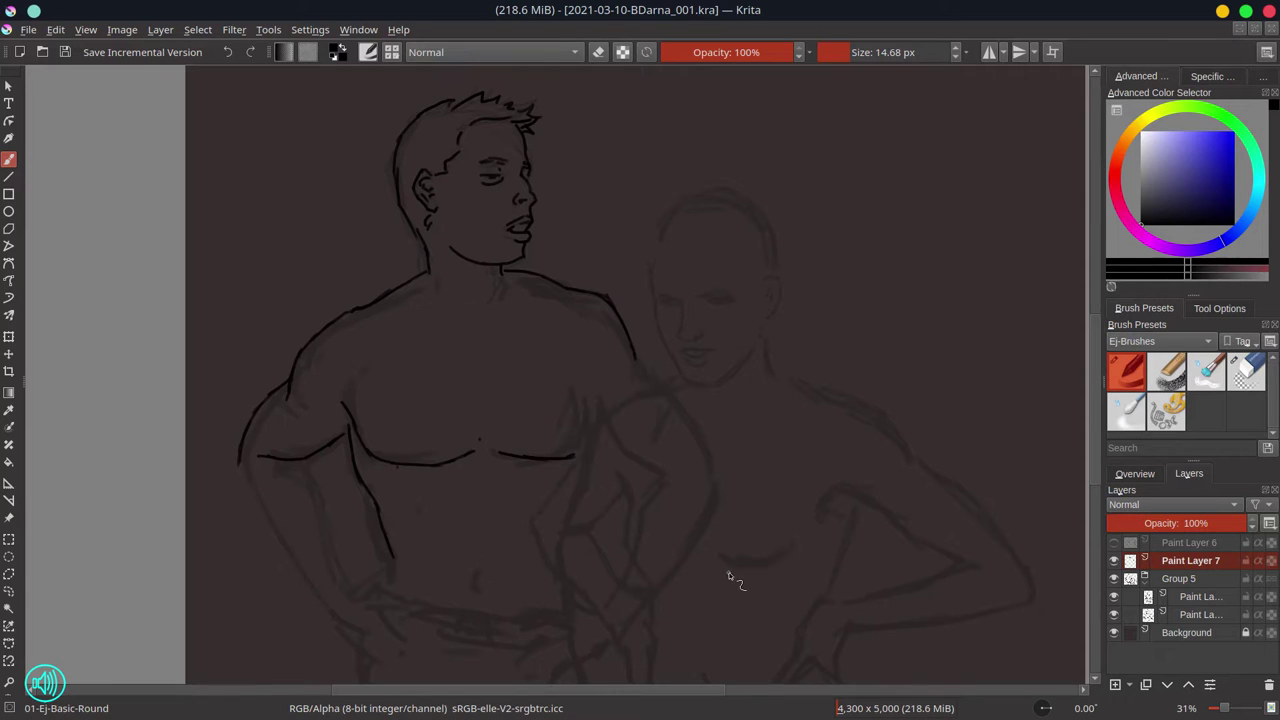
left_click_drag(729, 577, 725, 482)
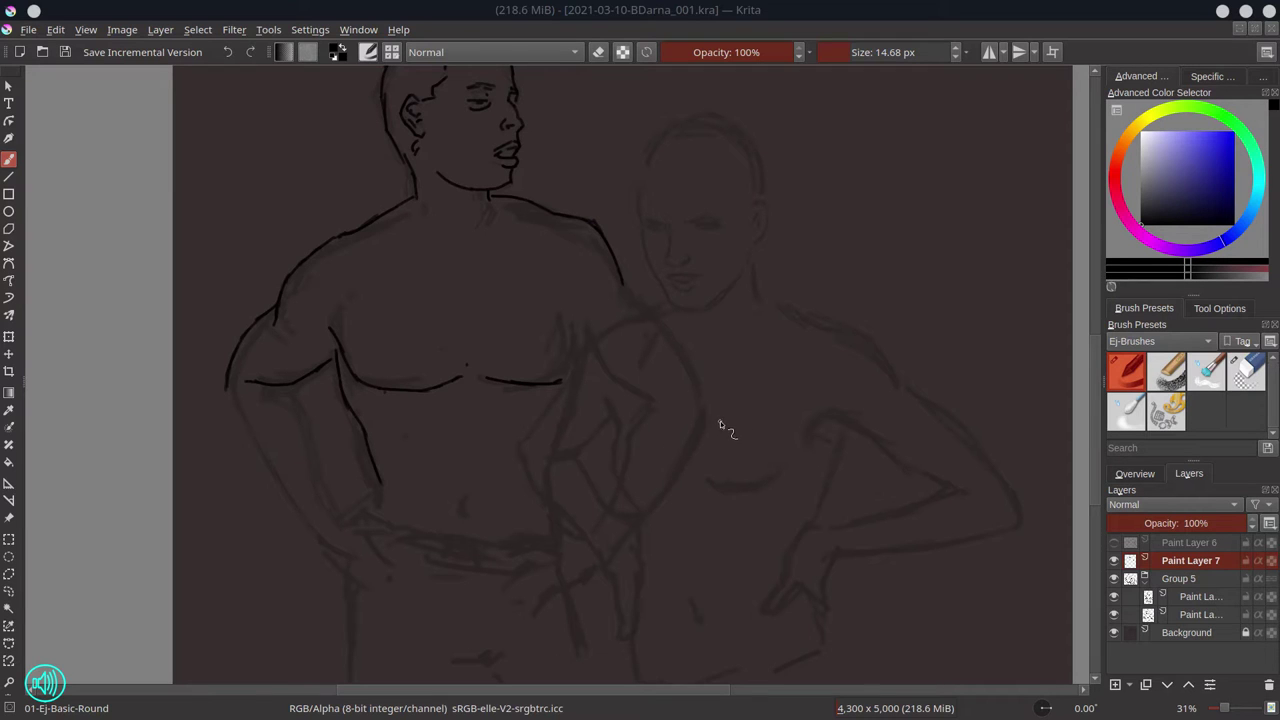
Ink a double-outlined star on the woman's chest and a smaller star to its left, then save
left_click_drag(745, 421, 728, 428)
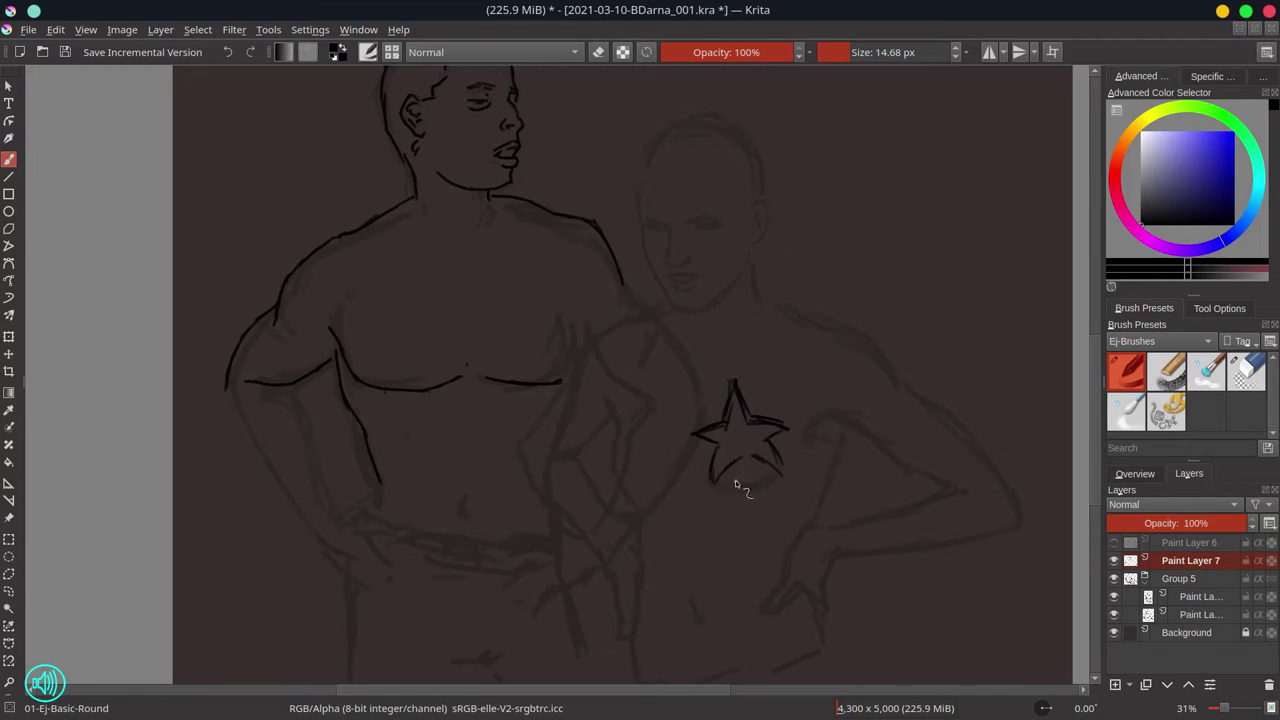
mouse_move(732, 473)
left_mouse_down()
mouse_move(758, 462)
mouse_move(712, 440)
mouse_move(769, 431)
mouse_move(718, 456)
mouse_move(745, 478)
mouse_move(783, 449)
left_mouse_up()
mouse_move(618, 443)
left_mouse_down()
mouse_move(636, 432)
mouse_move(666, 442)
mouse_move(637, 488)
mouse_move(660, 436)
left_mouse_up()
mouse_move(616, 440)
left_mouse_down()
mouse_move(610, 472)
mouse_move(634, 480)
left_mouse_up()
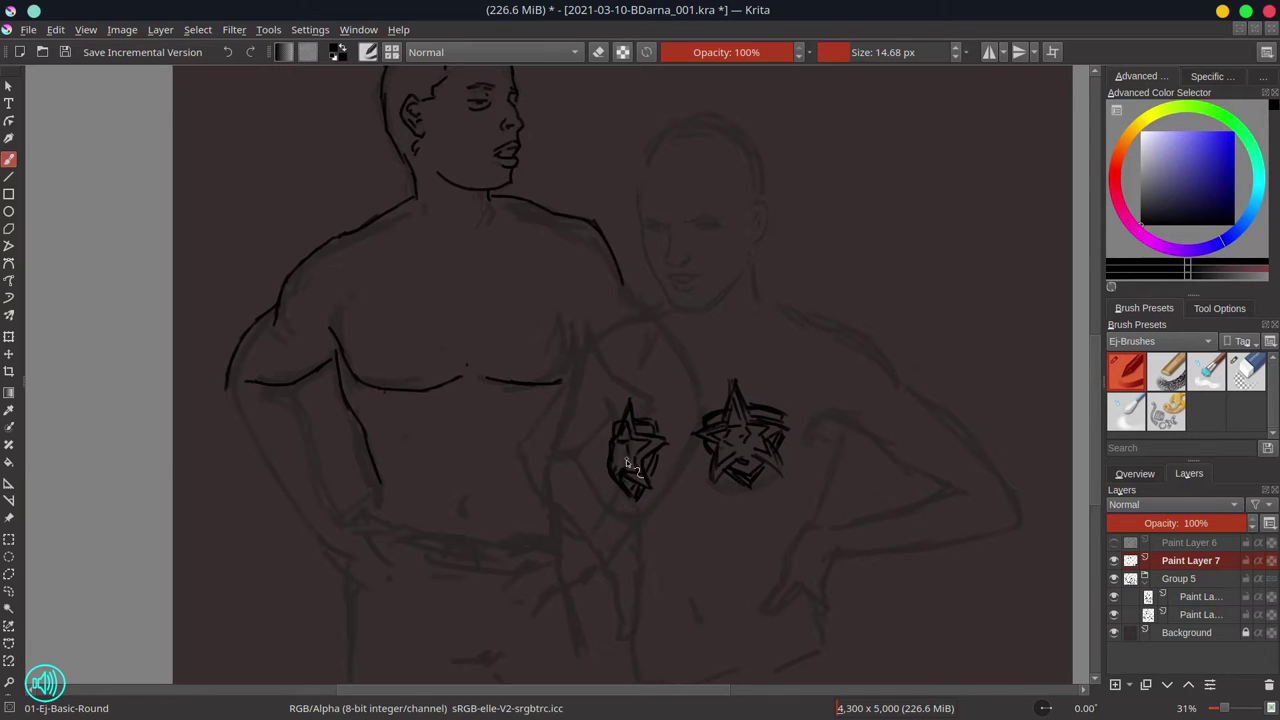
left_click_drag(726, 404, 750, 380)
left_click_drag(762, 432, 772, 442)
key("ctrl+s")
Draw the woman's torso lines, navel mark and short lower-torso strokes
mouse_move(608, 556)
left_mouse_down()
mouse_move(636, 630)
mouse_move(629, 543)
mouse_move(667, 580)
left_mouse_up()
scroll(671, 651, "down", 2)
left_click_drag(694, 529, 703, 545)
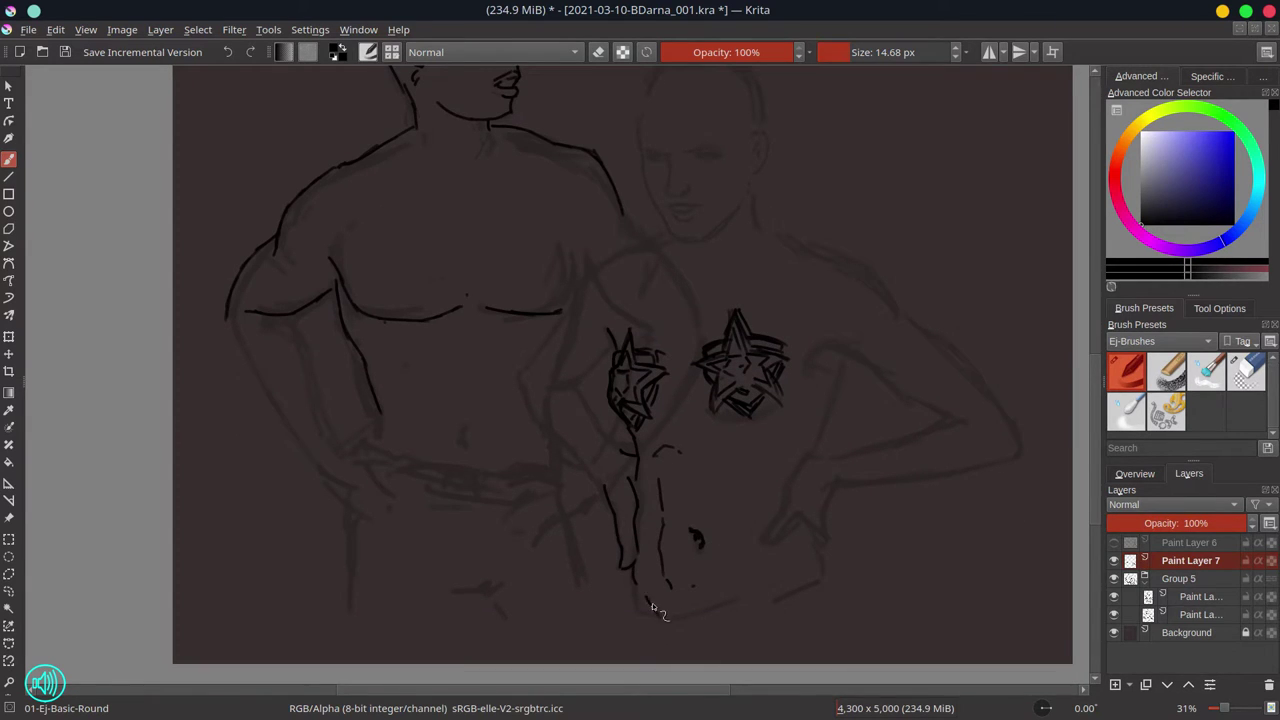
left_click_drag(633, 584, 640, 618)
left_click_drag(646, 597, 657, 618)
left_click_drag(755, 600, 763, 586)
left_click_drag(787, 566, 800, 558)
Toggle Group 5's visibility to check the inks, add a right-hip stroke, and save
left_click(1114, 579)
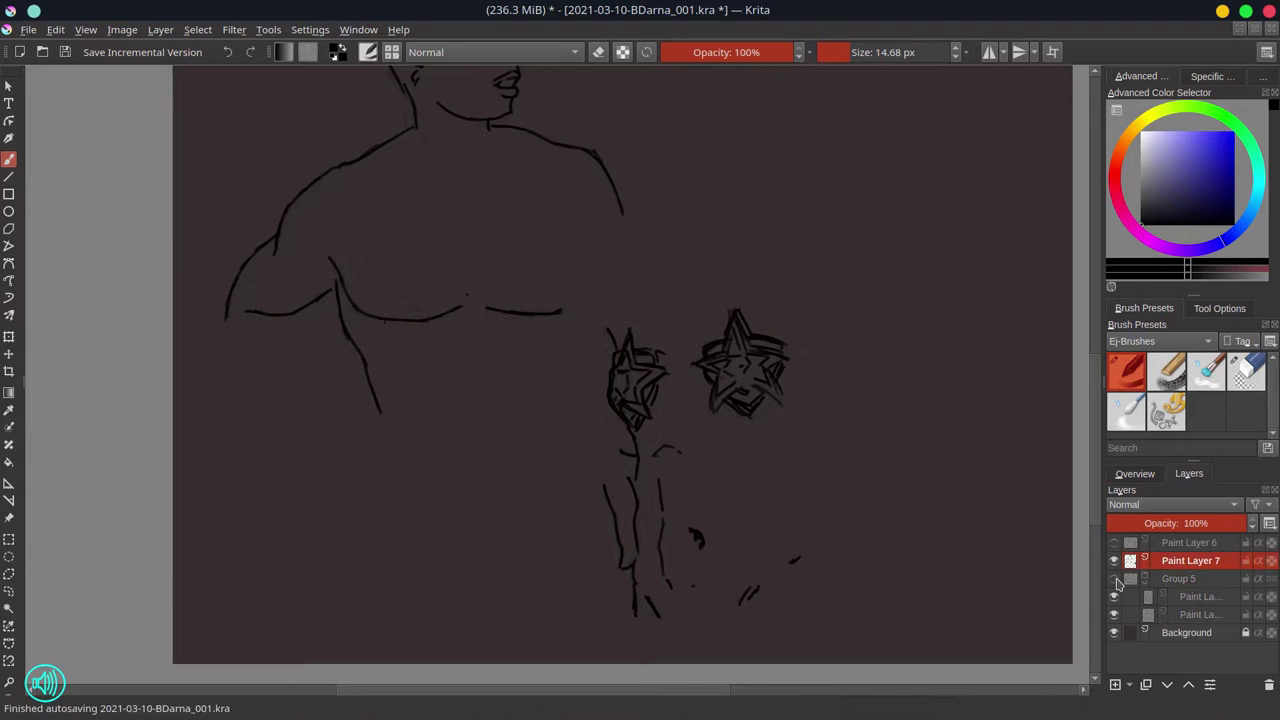
left_click(1114, 579)
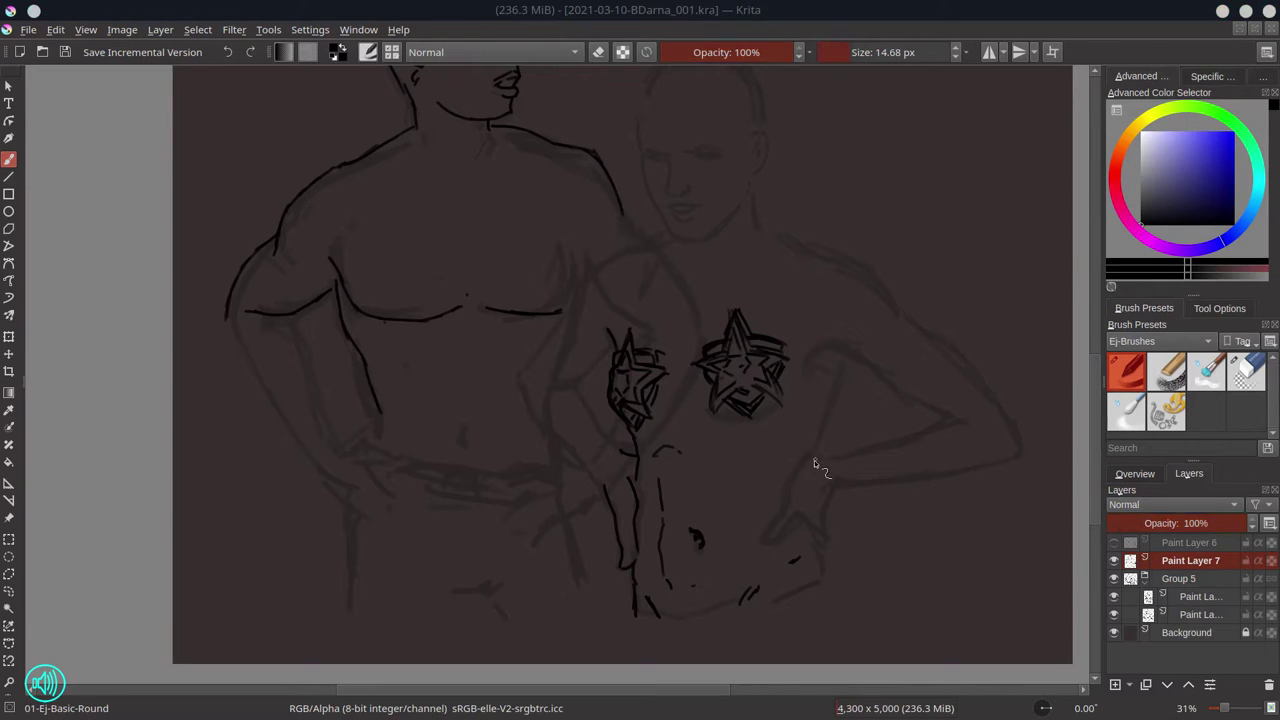
mouse_move(806, 476)
left_mouse_down()
mouse_move(777, 520)
mouse_move(829, 543)
mouse_move(828, 592)
left_mouse_up()
key("ctrl+s")
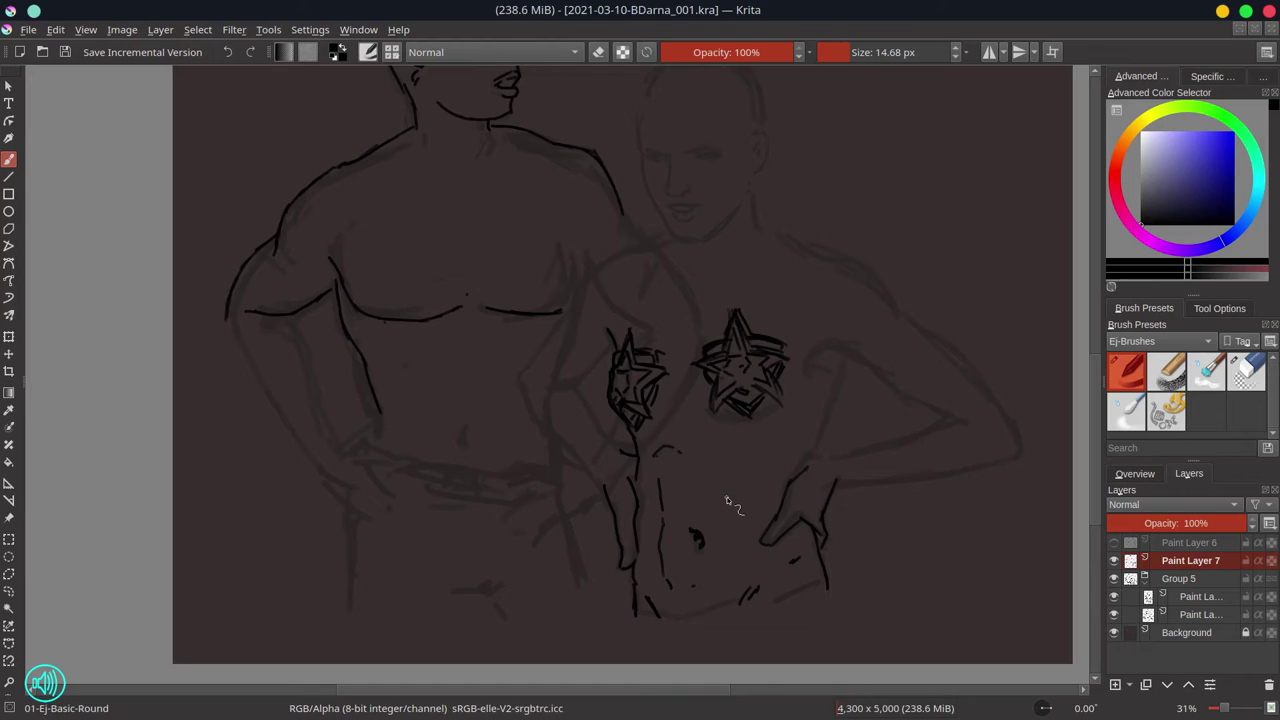
Rectangle-select the left star and nudge it up slightly
key("ctrl+r")
mouse_move(591, 311)
left_mouse_down()
mouse_move(677, 437)
mouse_move(640, 405)
left_mouse_up()
key("t")
key("ctrl+r")
Rotate the right chest star slightly clockwise and clear the selection
left_click_drag(679, 296, 801, 438)
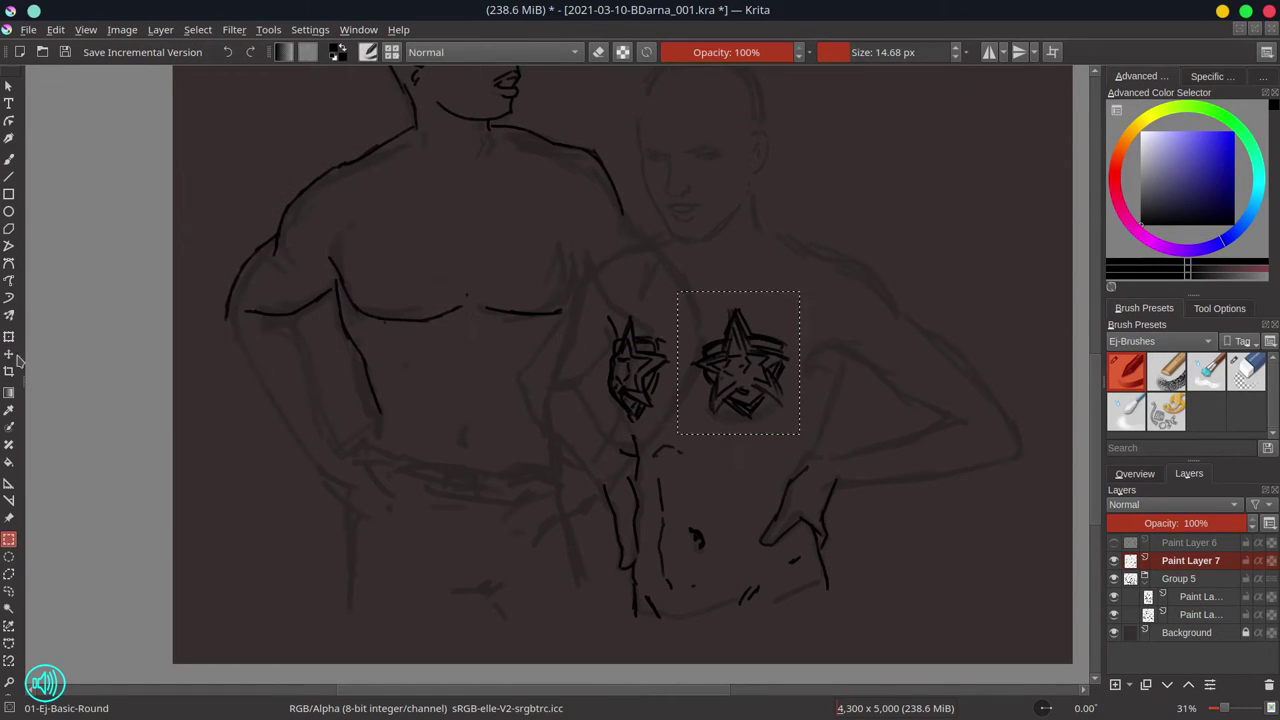
key("ctrl+t")
left_click_drag(828, 395, 820, 423)
key("Return")
key("ctrl+shift+a")
key("b")
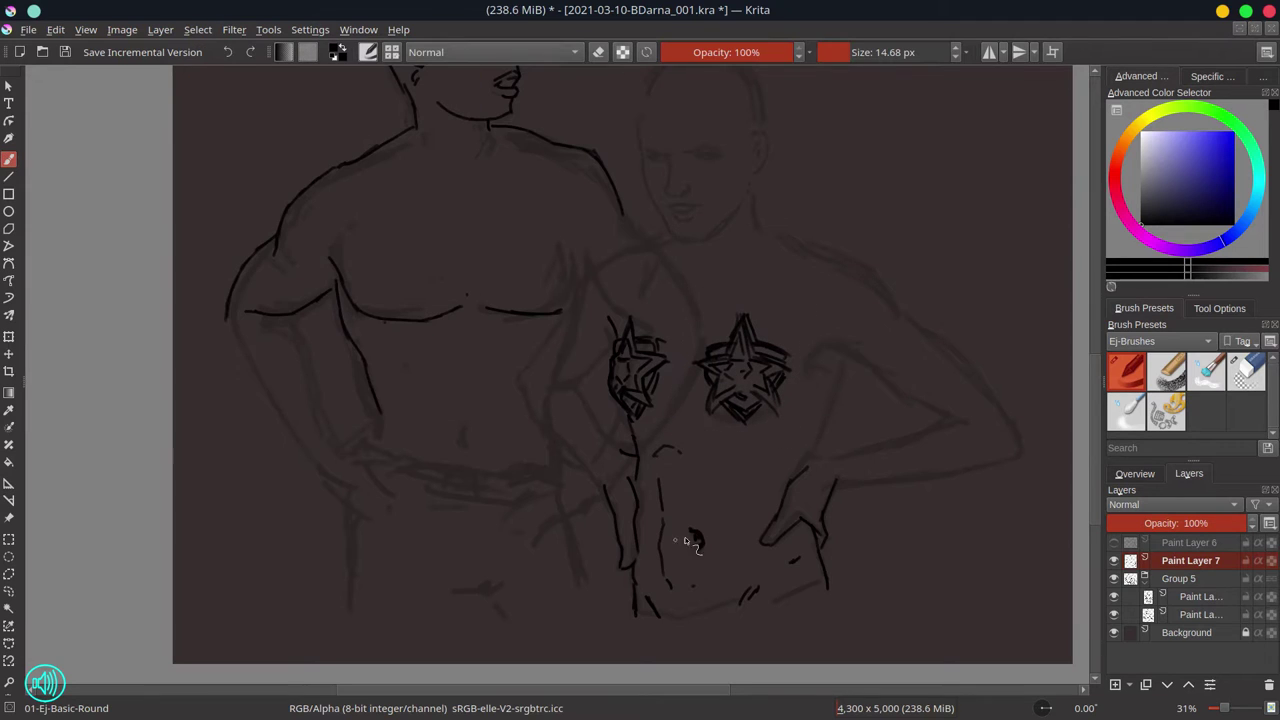
Ink the shoulder arc, wrist bracelet, inner arm, lower abdomen and belt's left end, then save
left_click_drag(833, 351, 855, 358)
left_click_drag(838, 462, 872, 486)
left_click_drag(880, 440, 884, 492)
left_click_drag(900, 456, 904, 488)
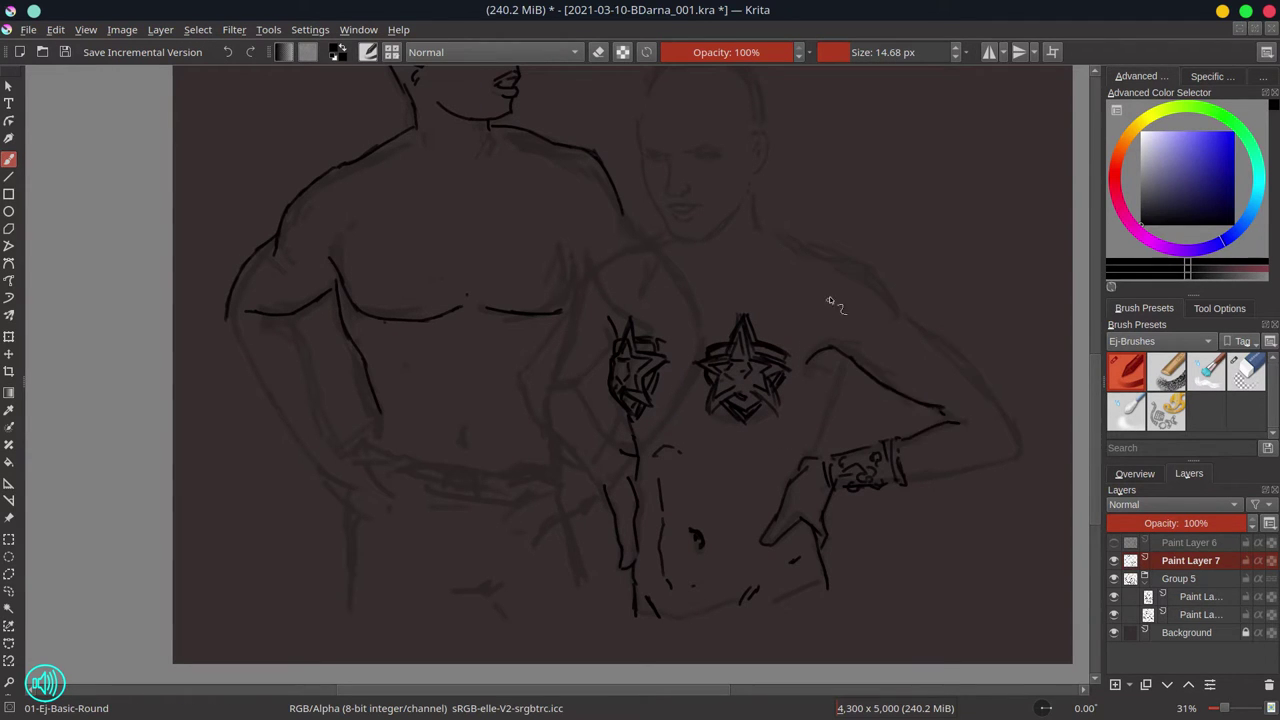
left_click_drag(843, 358, 816, 460)
mouse_move(638, 618)
left_mouse_down()
mouse_move(714, 614)
mouse_move(714, 652)
mouse_move(740, 625)
mouse_move(792, 629)
mouse_move(832, 606)
left_mouse_up()
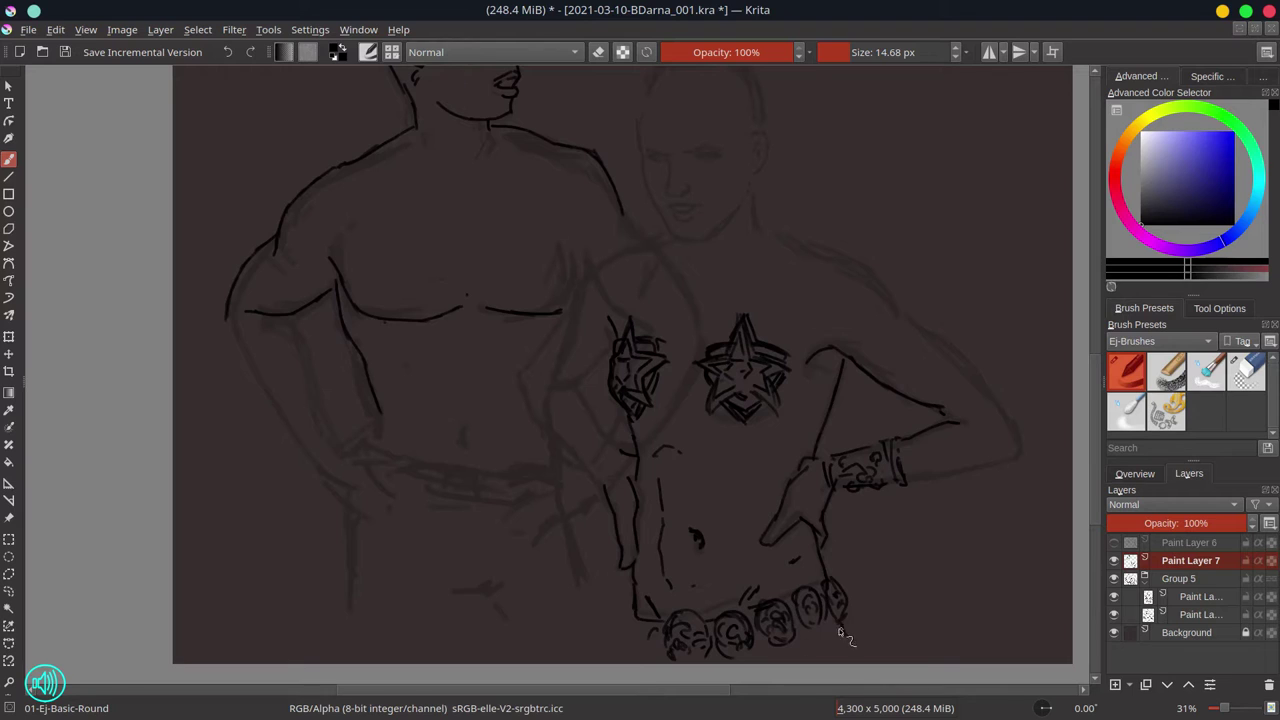
mouse_move(668, 618)
left_mouse_down()
mouse_move(655, 655)
mouse_move(624, 662)
left_mouse_up()
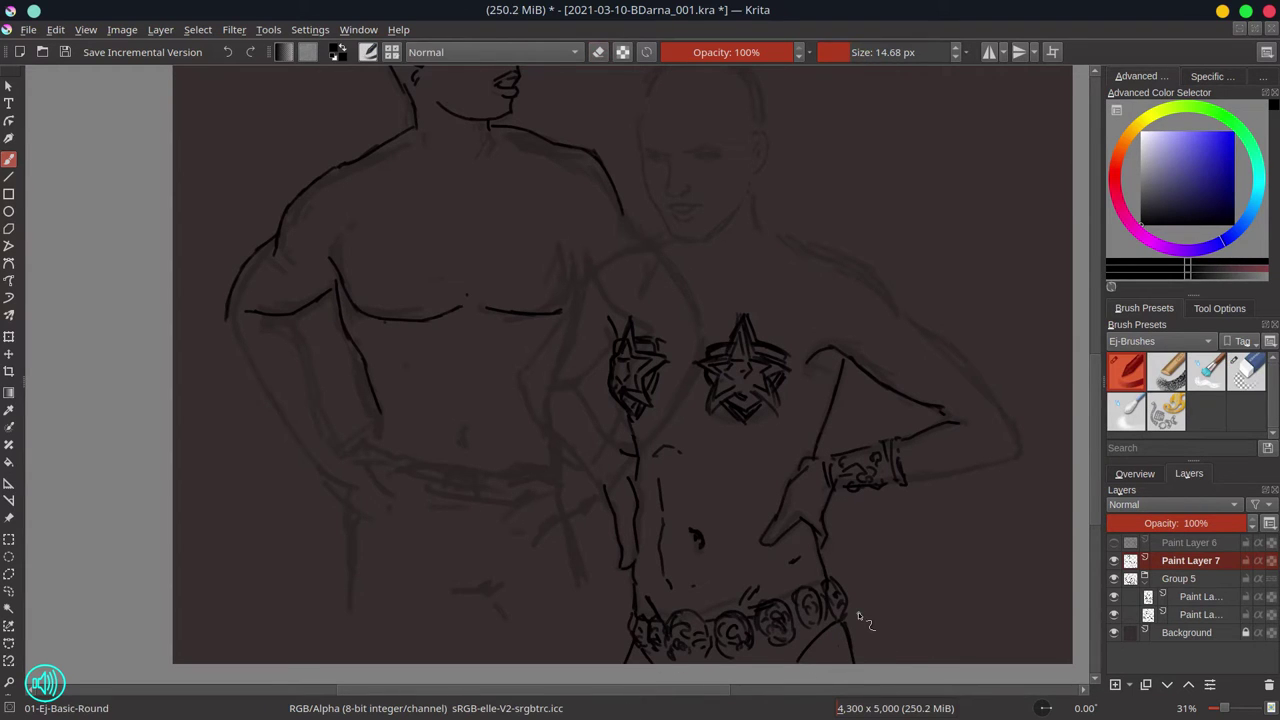
key("ctrl+s")
Add arm contours beside the chest star, hide Group 5 to check the inks, and save
mouse_move(618, 455)
left_mouse_down()
mouse_move(606, 480)
mouse_move(588, 422)
left_mouse_up()
mouse_move(525, 383)
left_mouse_down()
mouse_move(600, 360)
mouse_move(565, 422)
left_mouse_up()
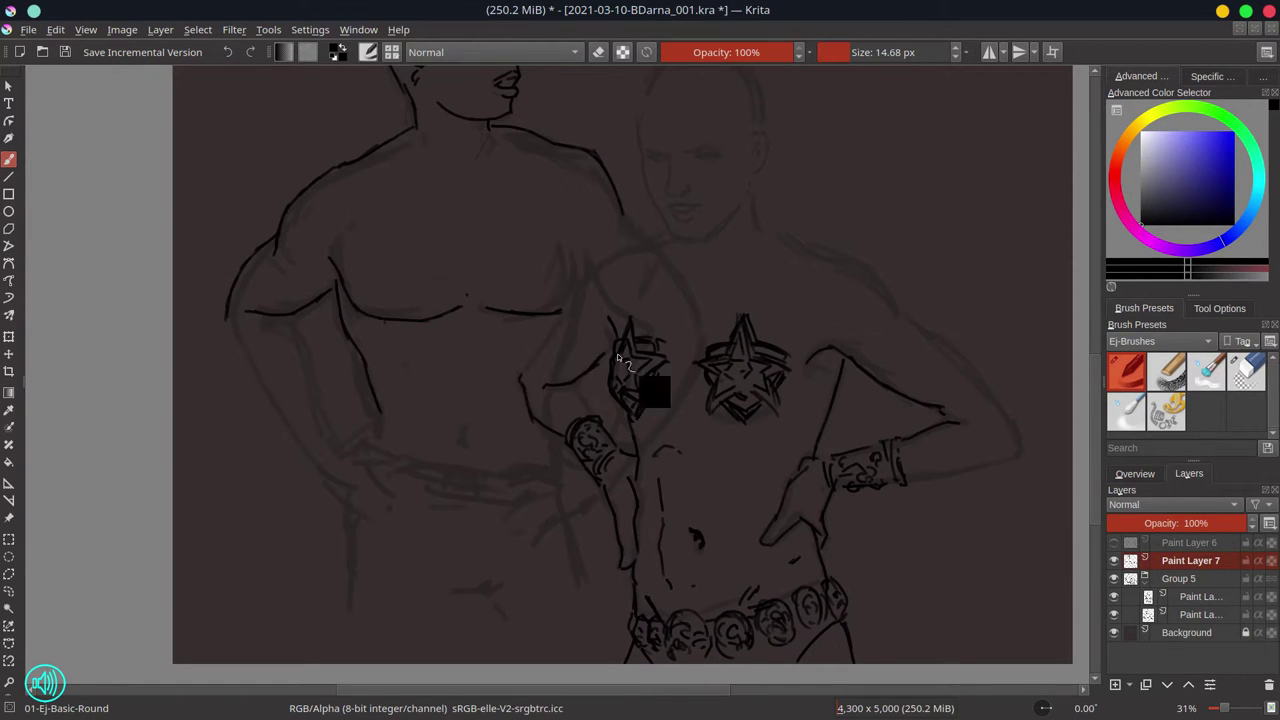
key("e")
key("slash")
left_click(1113, 580)
scroll(621, 513, "down", 1)
key("ctrl+s")
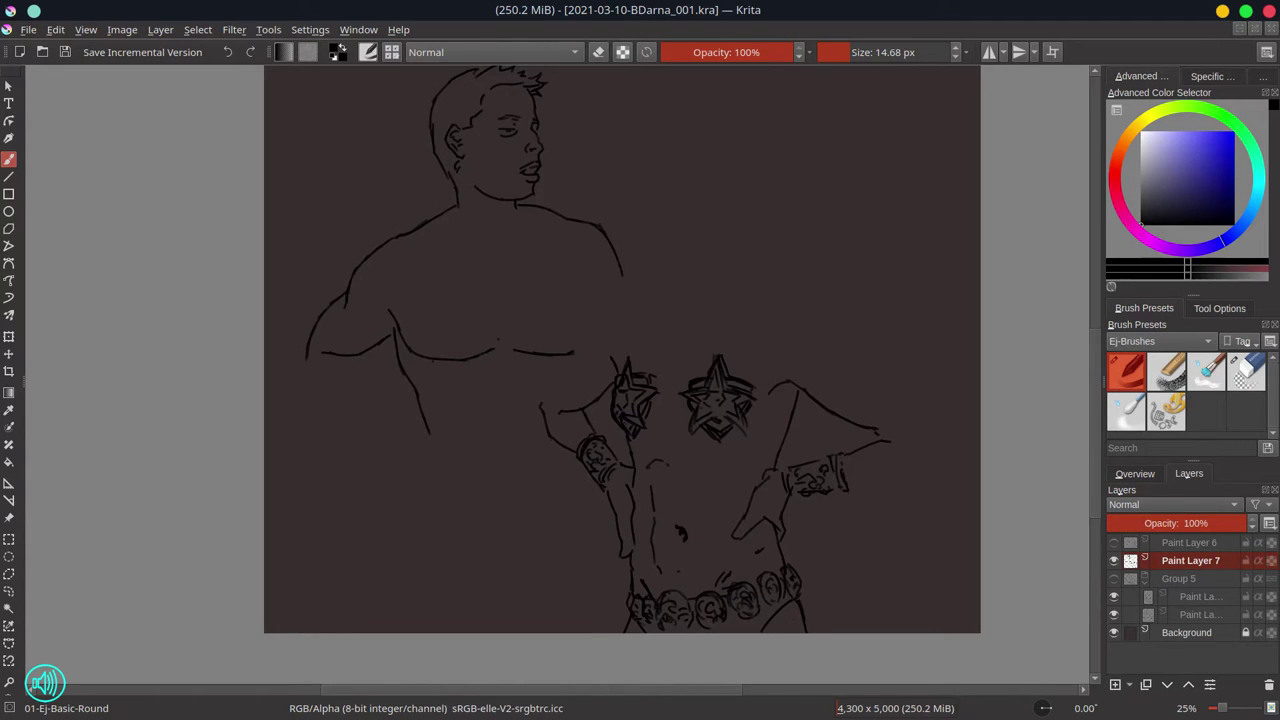
key("ctrl+z")
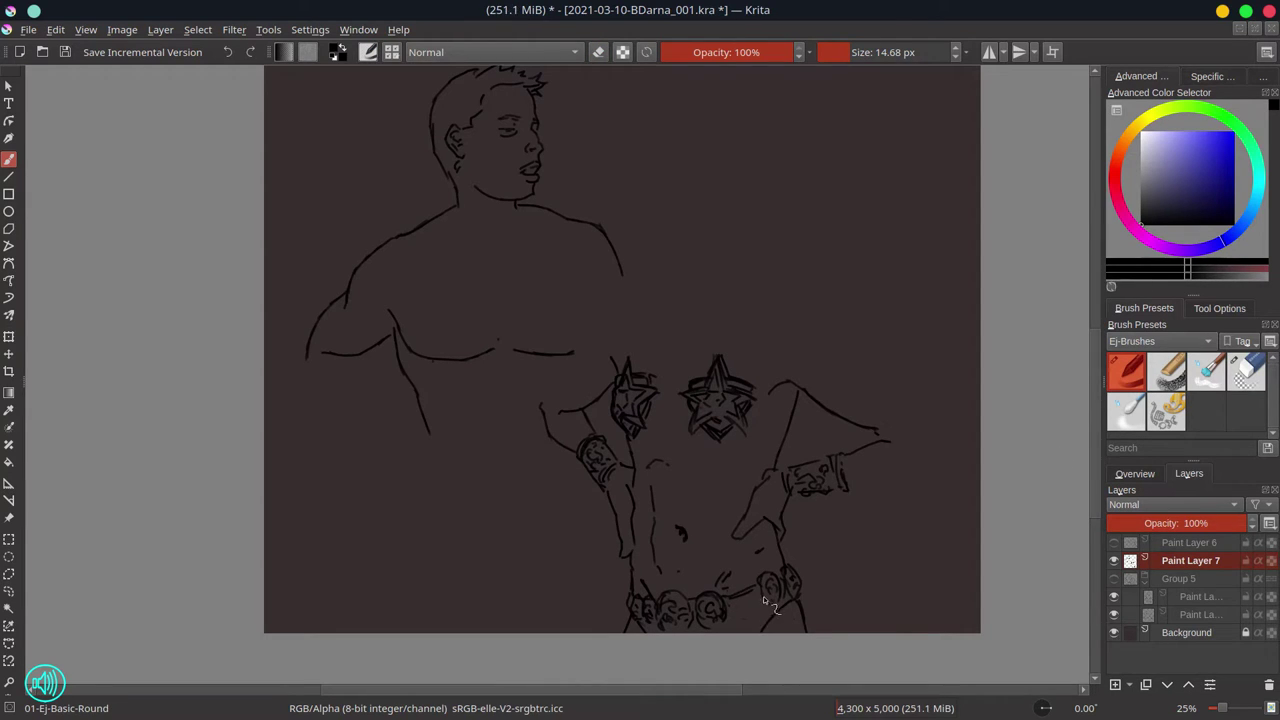
key("ctrl+shift+z")
key("ctrl+shift+z")
Ink the woman's eyes, nose, temple curve and forehead emblem wings
scroll(826, 483, "up", 2)
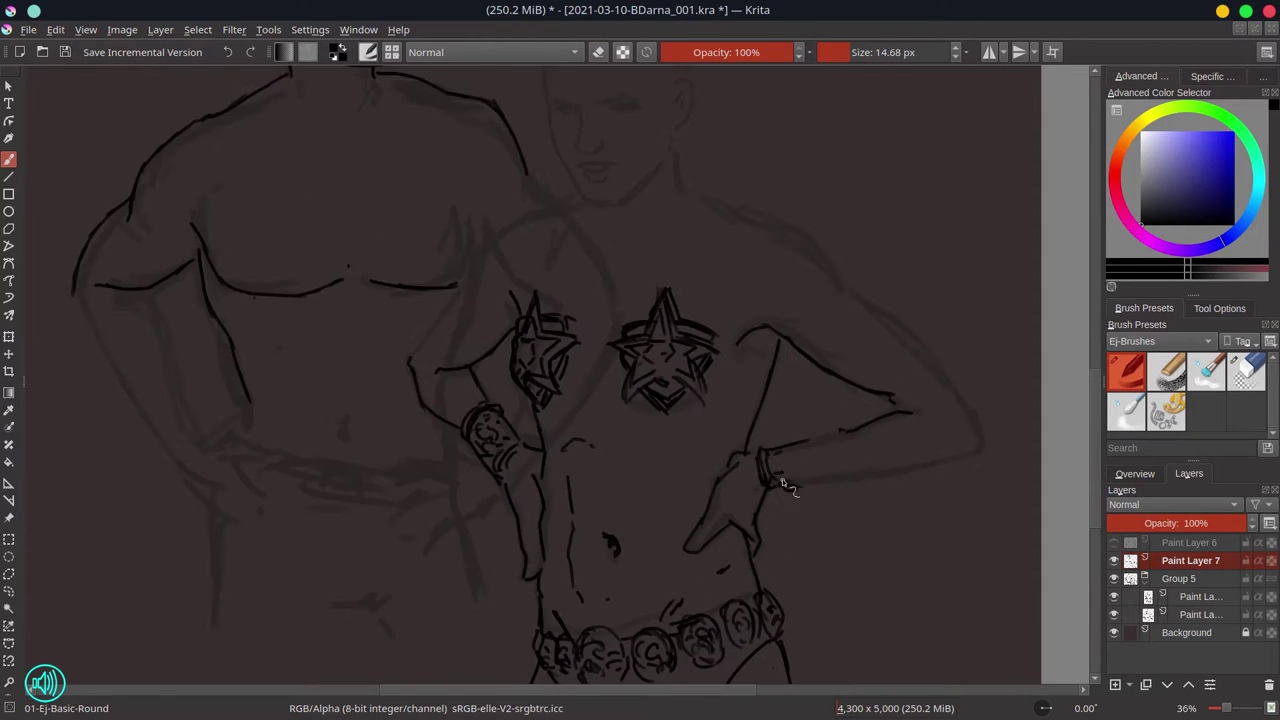
scroll(1005, 354, "up", 3)
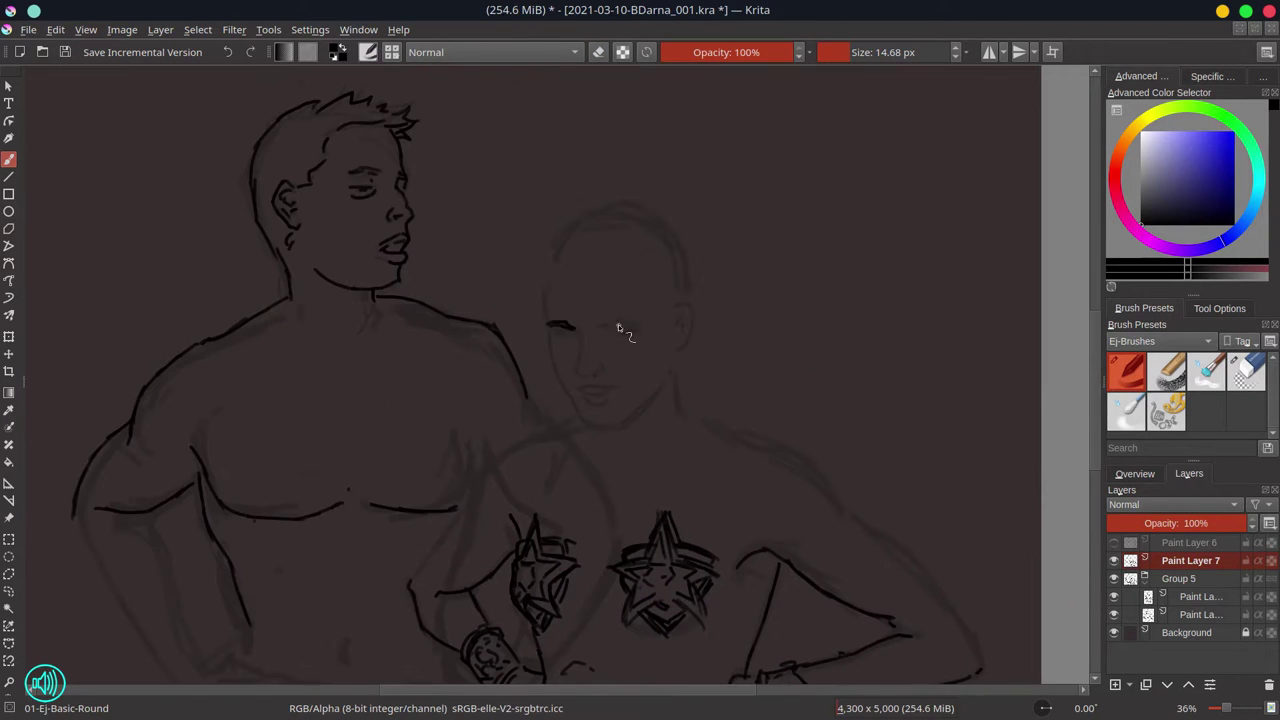
left_click_drag(602, 326, 638, 322)
mouse_move(548, 326)
left_mouse_down()
mouse_move(570, 330)
mouse_move(606, 403)
left_mouse_up()
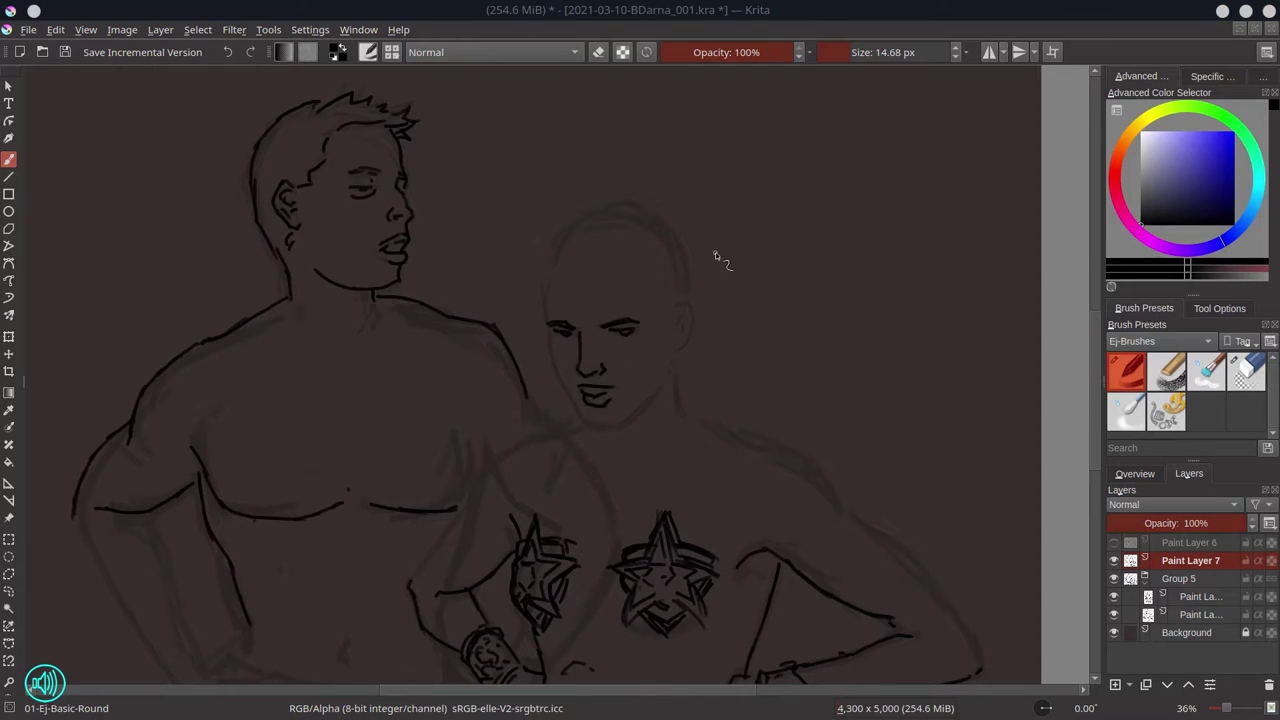
mouse_move(570, 282)
left_mouse_down()
mouse_move(572, 257)
mouse_move(638, 235)
left_mouse_up()
mouse_move(604, 268)
left_mouse_down()
mouse_move(636, 248)
mouse_move(672, 332)
left_mouse_up()
key("e")
key("slash")
Outline her hairline, a long hair strand, neck and both shoulder lines, saving midway
mouse_move(548, 302)
left_mouse_down()
mouse_move(544, 242)
mouse_move(680, 246)
left_mouse_up()
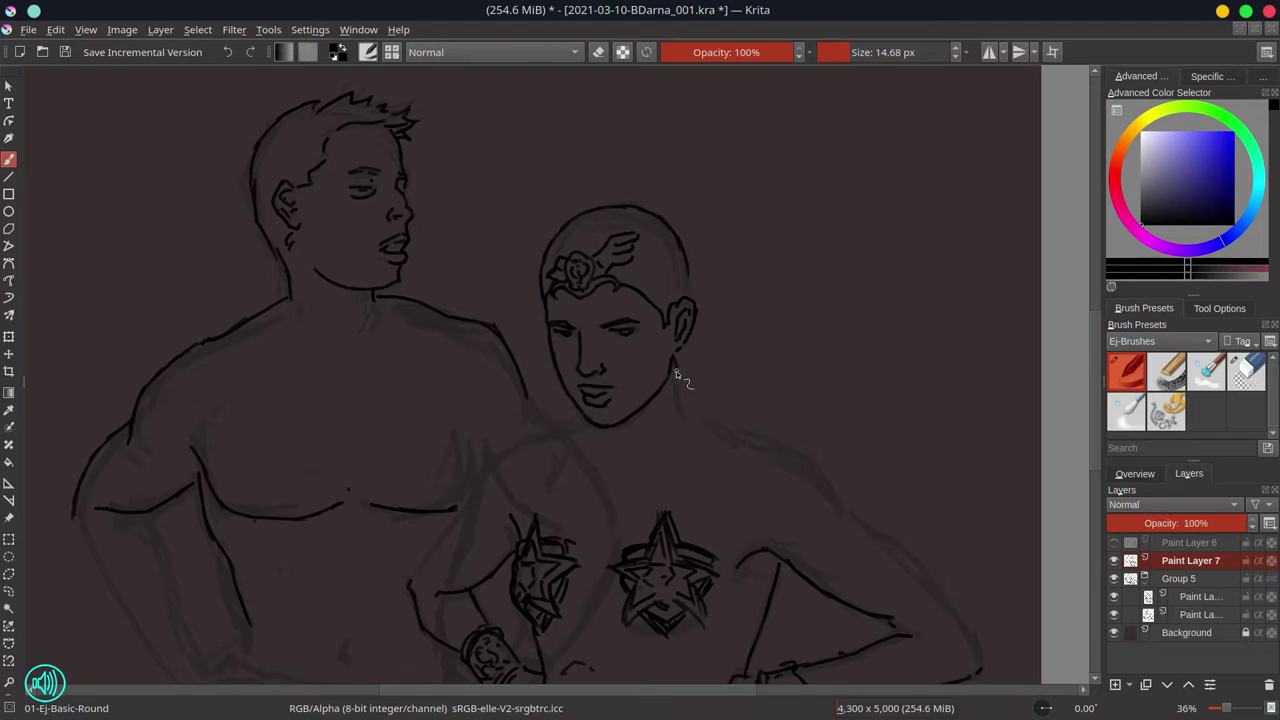
left_click_drag(676, 374, 675, 413)
left_click_drag(694, 328, 767, 428)
key("ctrl+s")
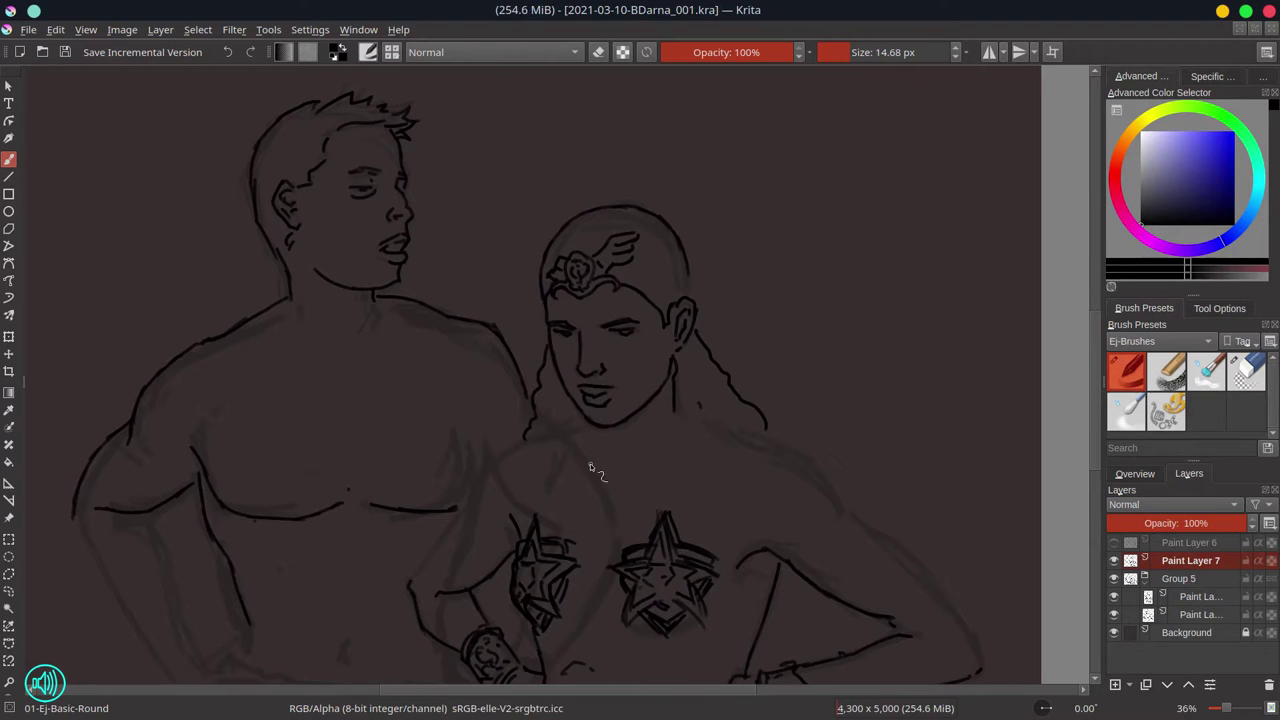
mouse_move(588, 418)
left_mouse_down()
mouse_move(592, 456)
mouse_move(576, 472)
left_mouse_up()
mouse_move(678, 404)
left_mouse_down()
mouse_move(842, 508)
mouse_move(757, 427)
mouse_move(865, 572)
left_mouse_up()
mouse_move(455, 328)
left_mouse_down()
mouse_move(400, 357)
mouse_move(294, 488)
left_mouse_up()
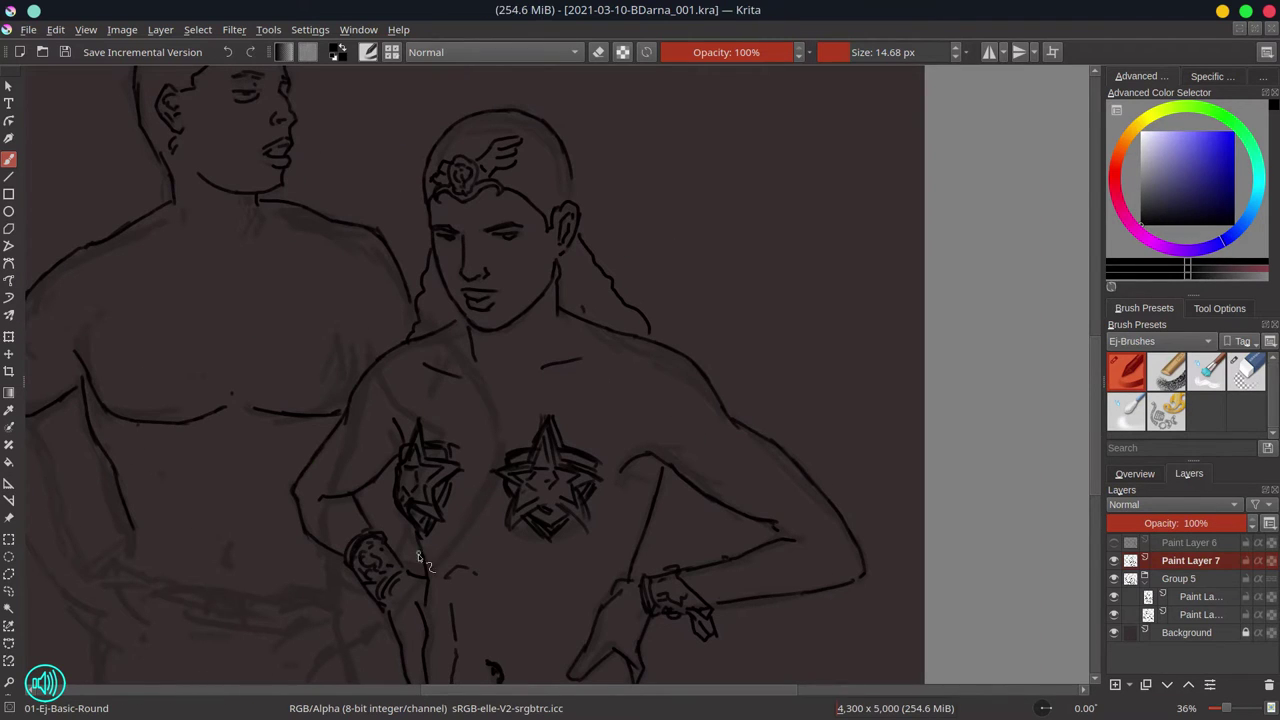
Draw hair strands on both sides of the woman's face and save
left_click_drag(690, 480, 678, 566)
key("ctrl+z")
key("ctrl+z")
left_click_drag(576, 256, 612, 322)
left_click_drag(422, 292, 415, 322)
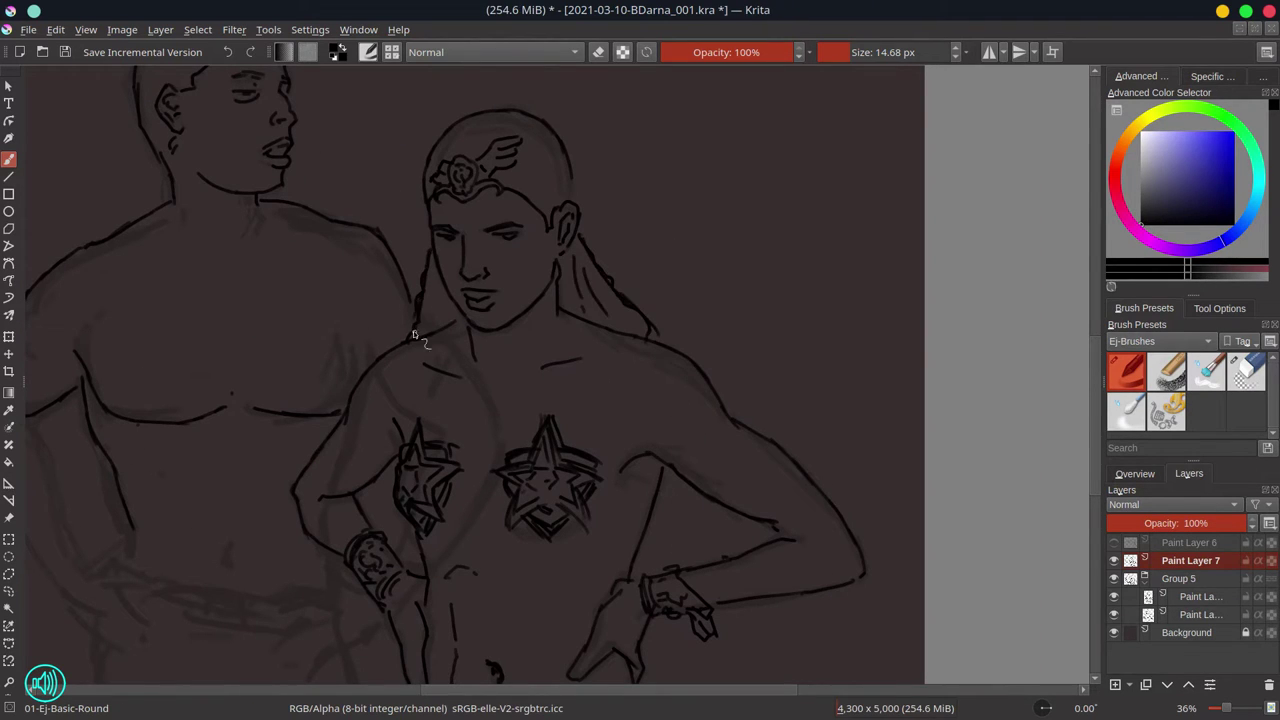
left_click_drag(557, 264, 585, 287)
key("ctrl+s")
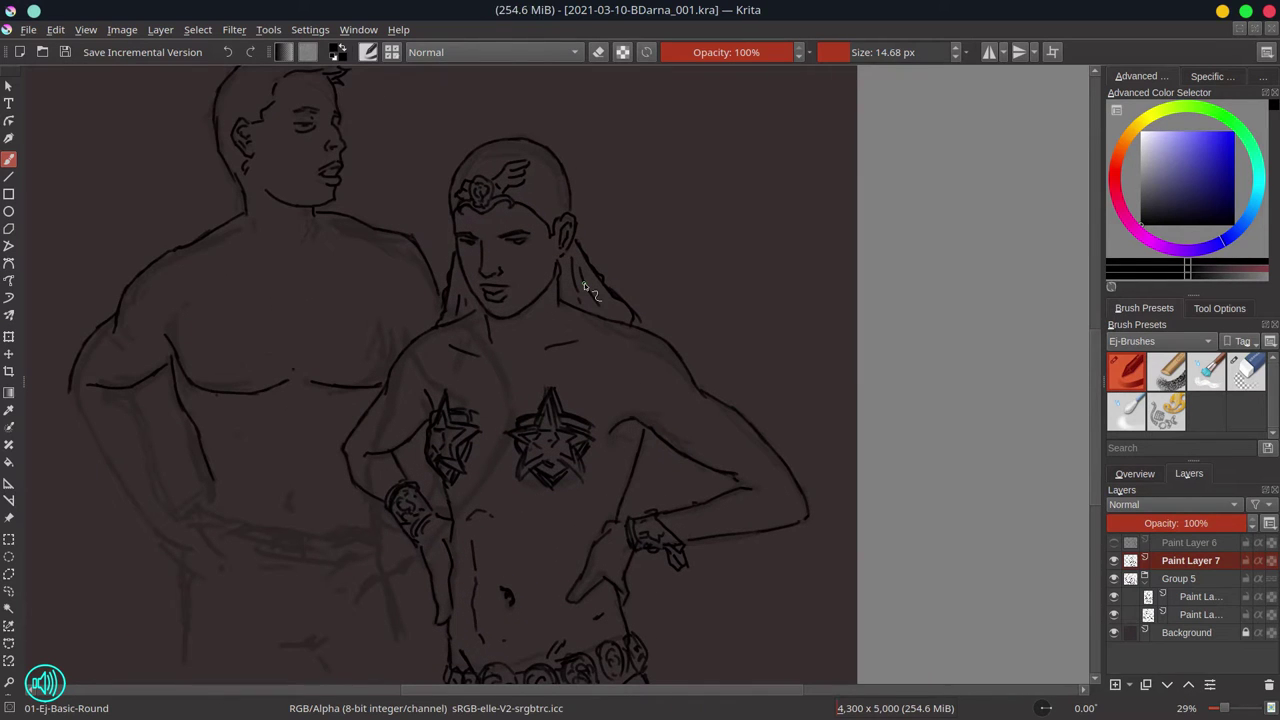
Erase and redraw the hair strands beside her face and neck
key("slash")
left_click_drag(580, 240, 630, 315)
left_click_drag(462, 255, 450, 320)
key("slash")
left_click_drag(576, 242, 582, 272)
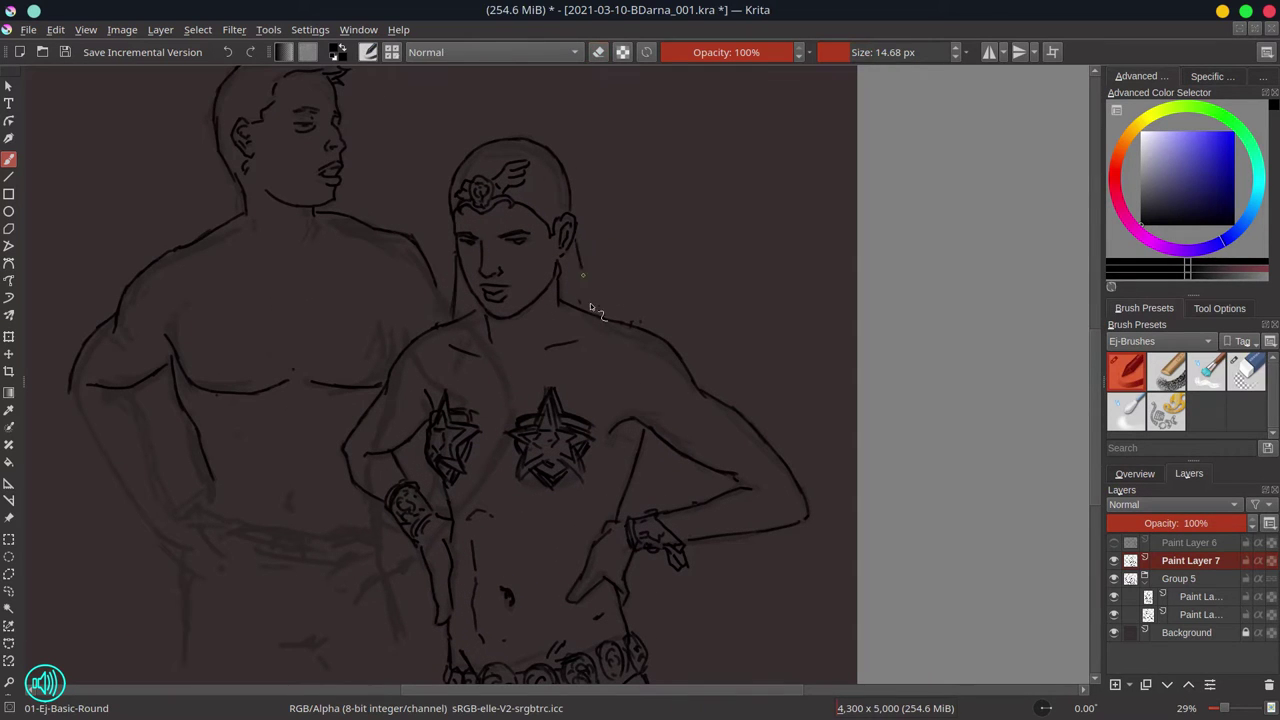
key("slash")
mouse_move(570, 345)
left_mouse_down()
mouse_move(590, 316)
mouse_move(586, 351)
left_mouse_up()
key("slash")
mouse_move(584, 270)
left_mouse_down()
mouse_move(579, 394)
mouse_move(594, 287)
mouse_move(603, 524)
left_mouse_up()
key("ctrl+z")
key("ctrl+z")
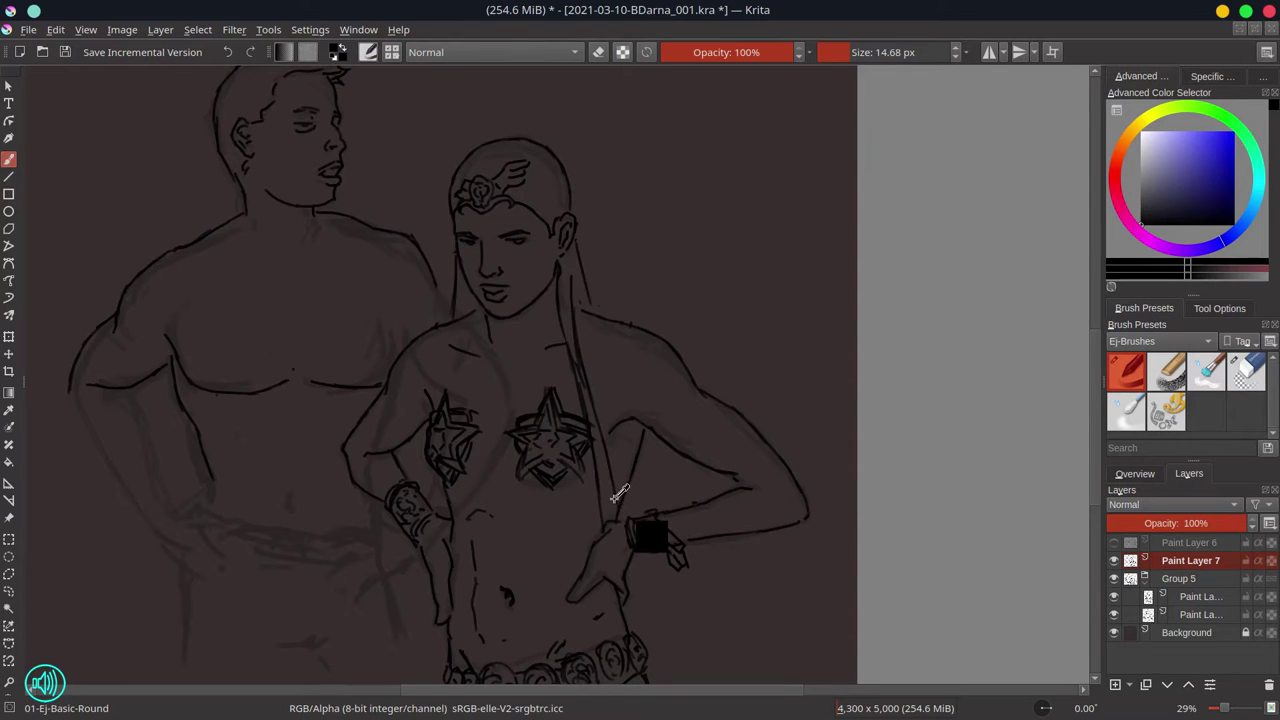
Draw long hair strands down both sides of her neck and over her chest
left_click_drag(568, 280, 576, 362)
left_click_drag(576, 278, 588, 410)
left_click_drag(486, 302, 470, 462)
left_click_drag(484, 400, 508, 496)
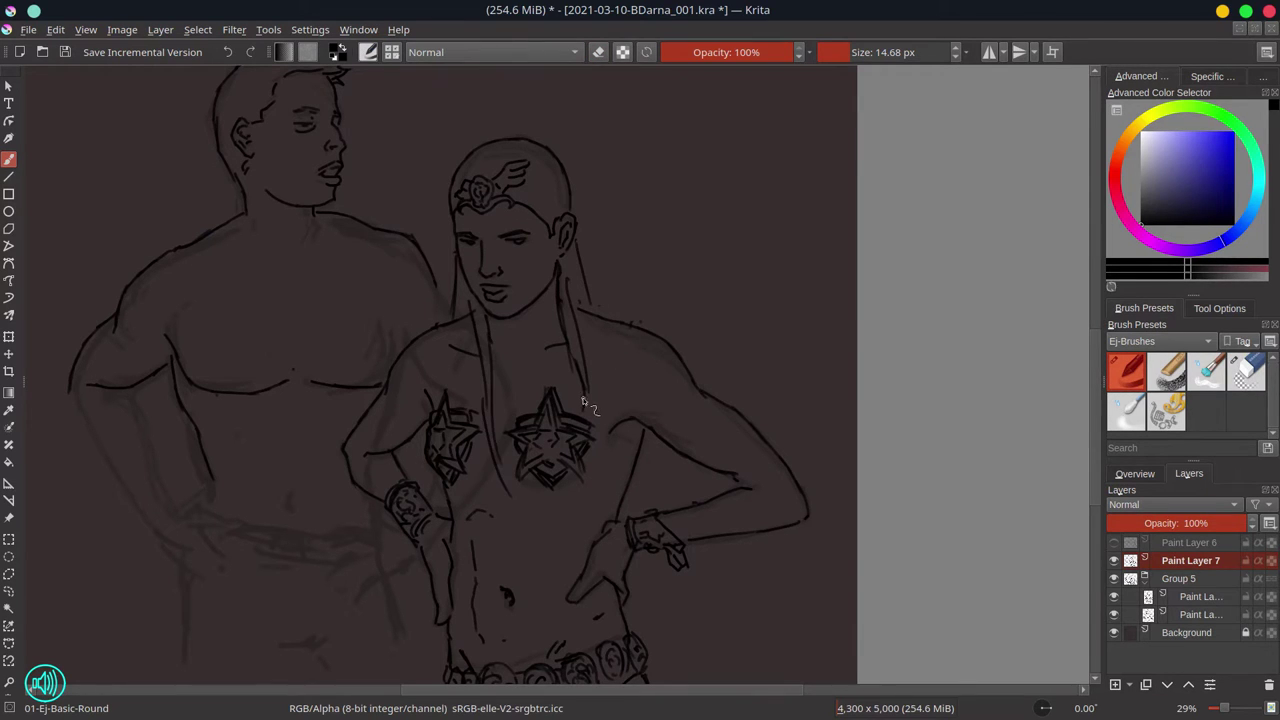
left_click_drag(578, 236, 612, 328)
mouse_move(498, 318)
left_mouse_down()
mouse_move(512, 420)
mouse_move(550, 485)
left_mouse_up()
Trim a right-side strand and add more strands flowing past her arm and hip
key("slash")
key("slash")
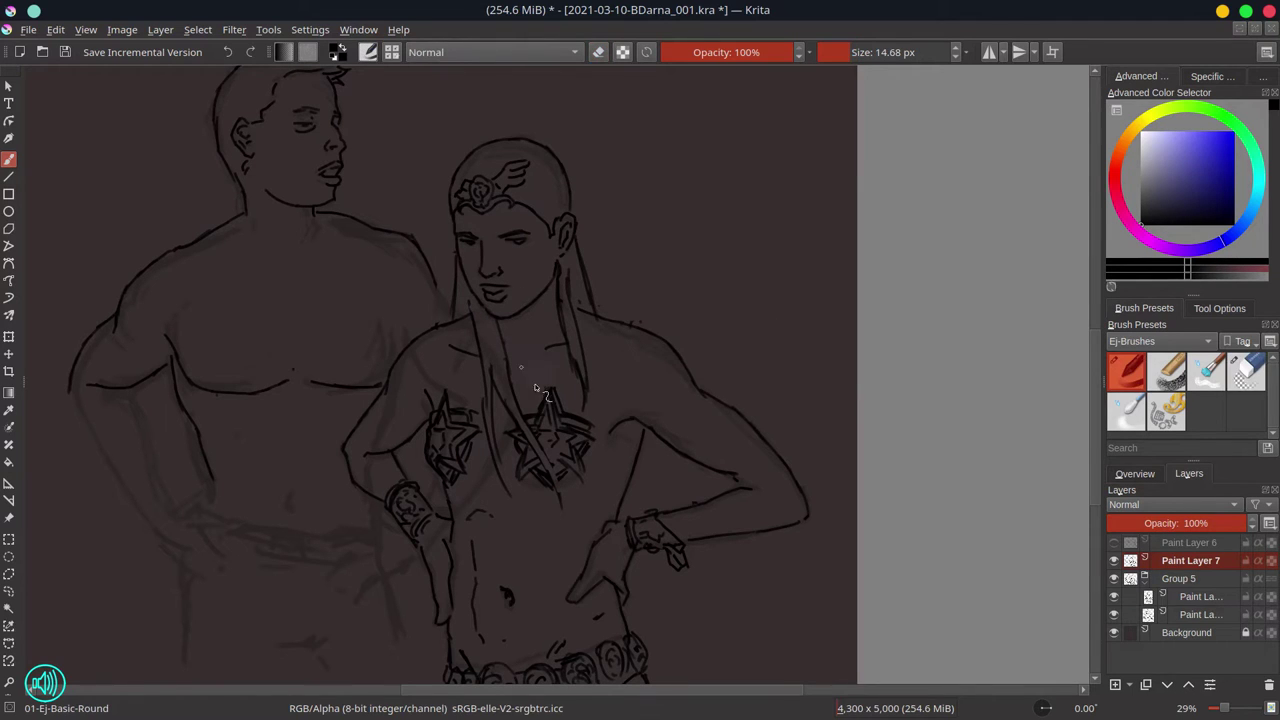
key("slash")
left_click_drag(572, 350, 590, 440)
key("slash")
left_click_drag(582, 395, 614, 505)
left_click_drag(640, 452, 652, 512)
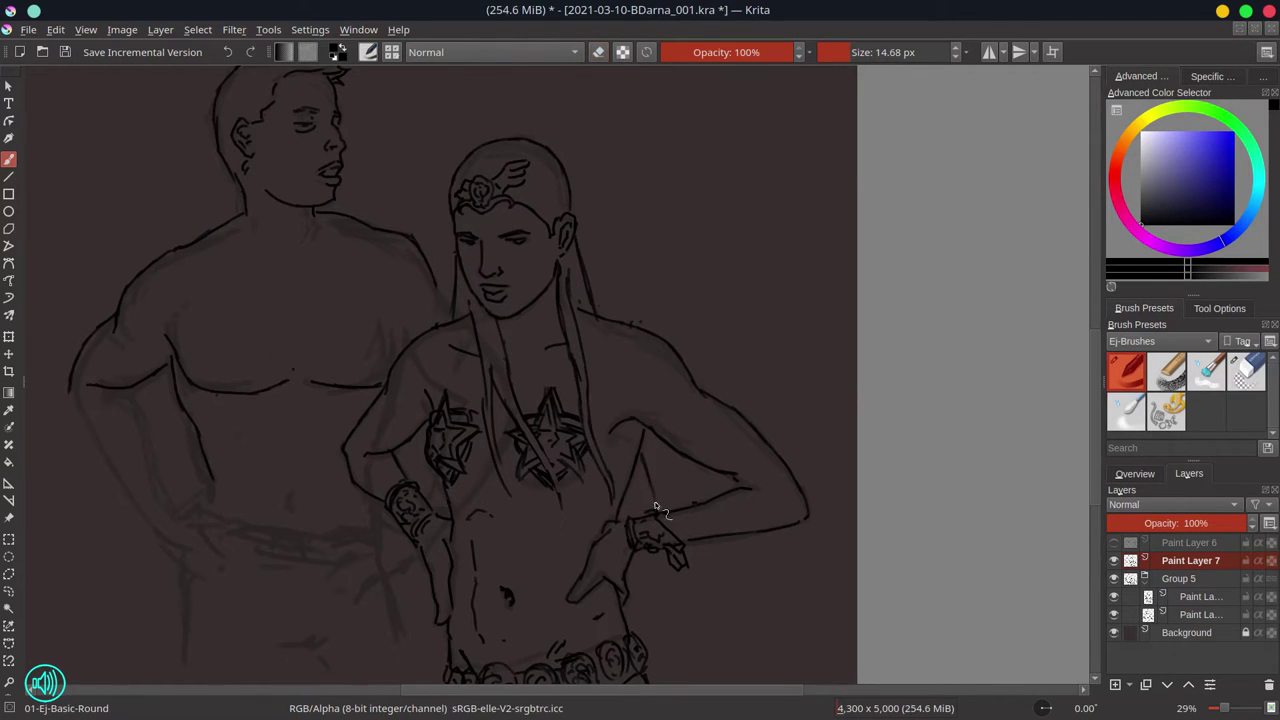
mouse_move(651, 451)
left_mouse_down()
mouse_move(695, 542)
mouse_move(681, 555)
mouse_move(714, 628)
left_mouse_up()
key("slash")
key("slash")
key("slash")
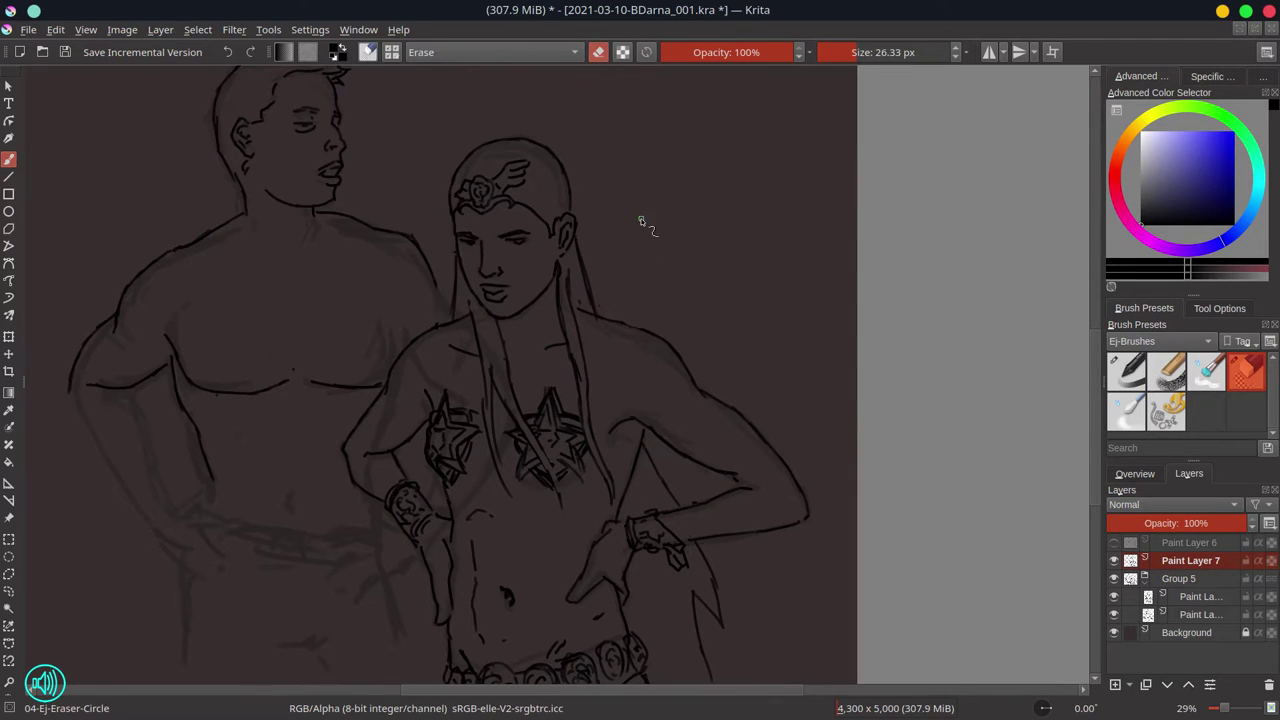
Mirror the view and lasso-transform the woman's hand at her hip
key("m")
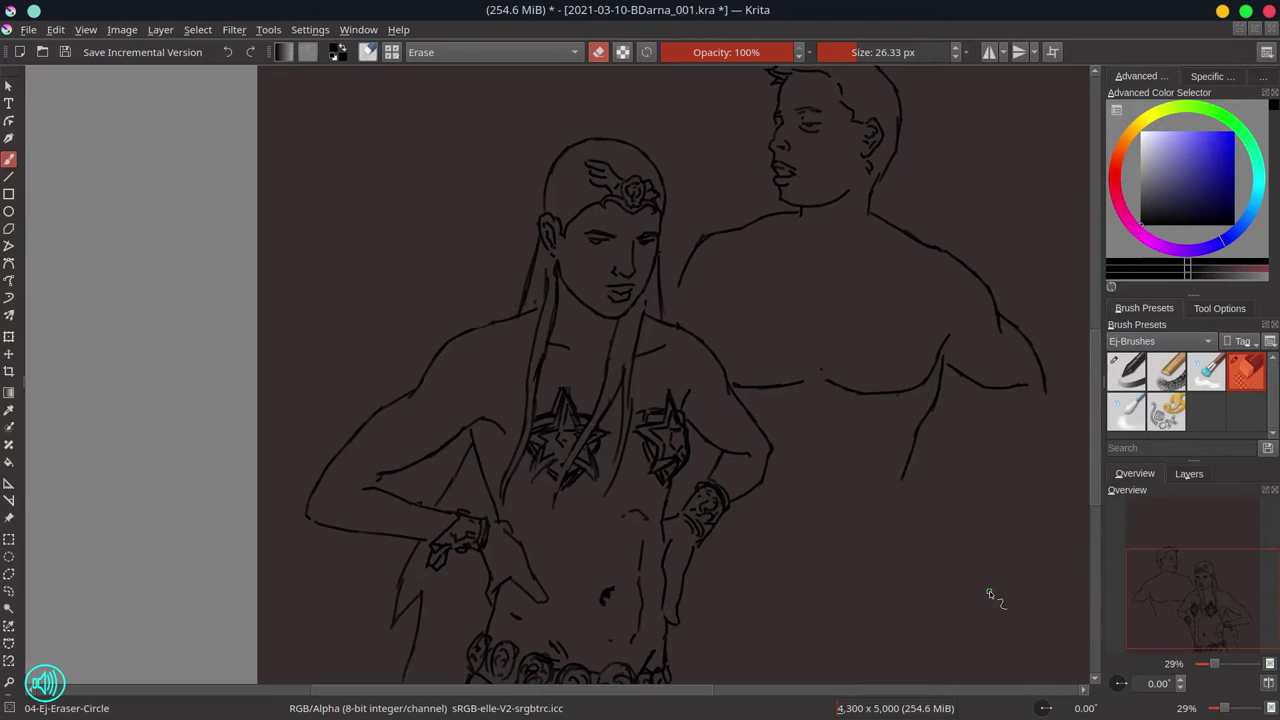
mouse_move(791, 517)
left_mouse_down()
mouse_move(718, 455)
mouse_move(685, 530)
mouse_move(844, 542)
mouse_move(789, 469)
left_mouse_up()
key("ctrl+t")
key("Return")
key("b")
key("slash")
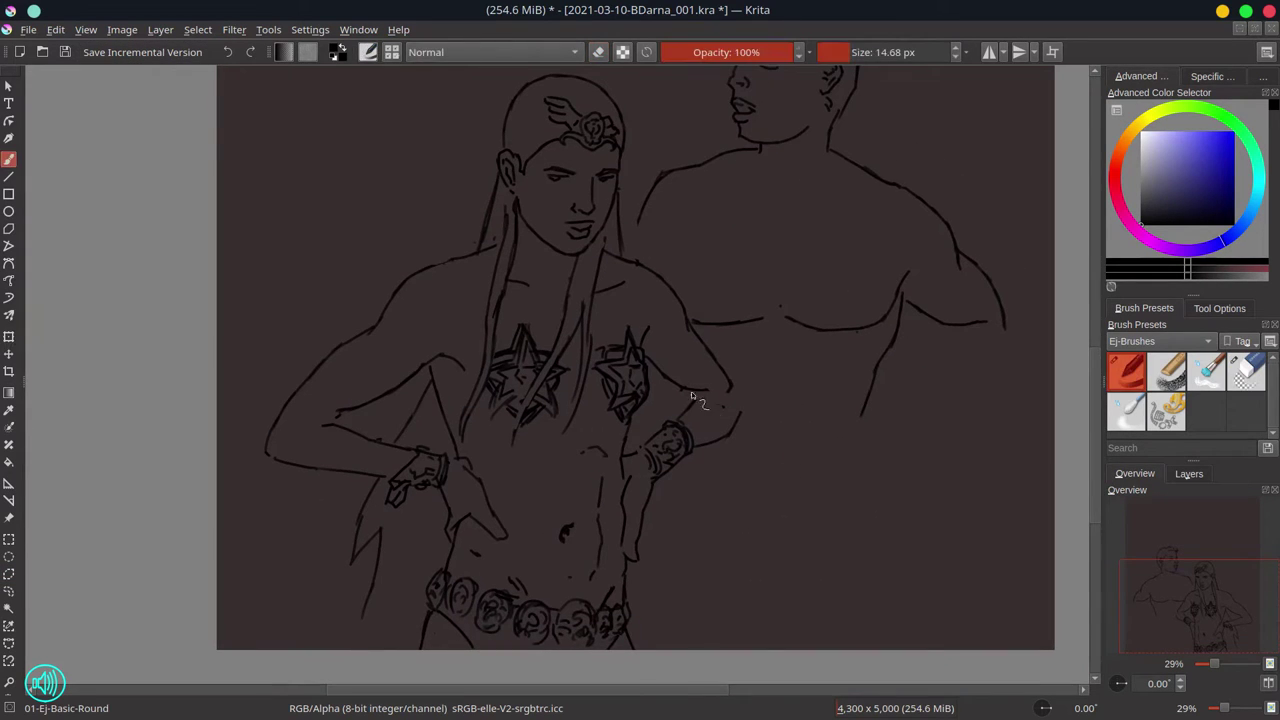
key("ctrl+z")
Redraw the arm contour beside the hand, unmirror the view, and add a stroke at the man's hip
left_click_drag(733, 426, 701, 398)
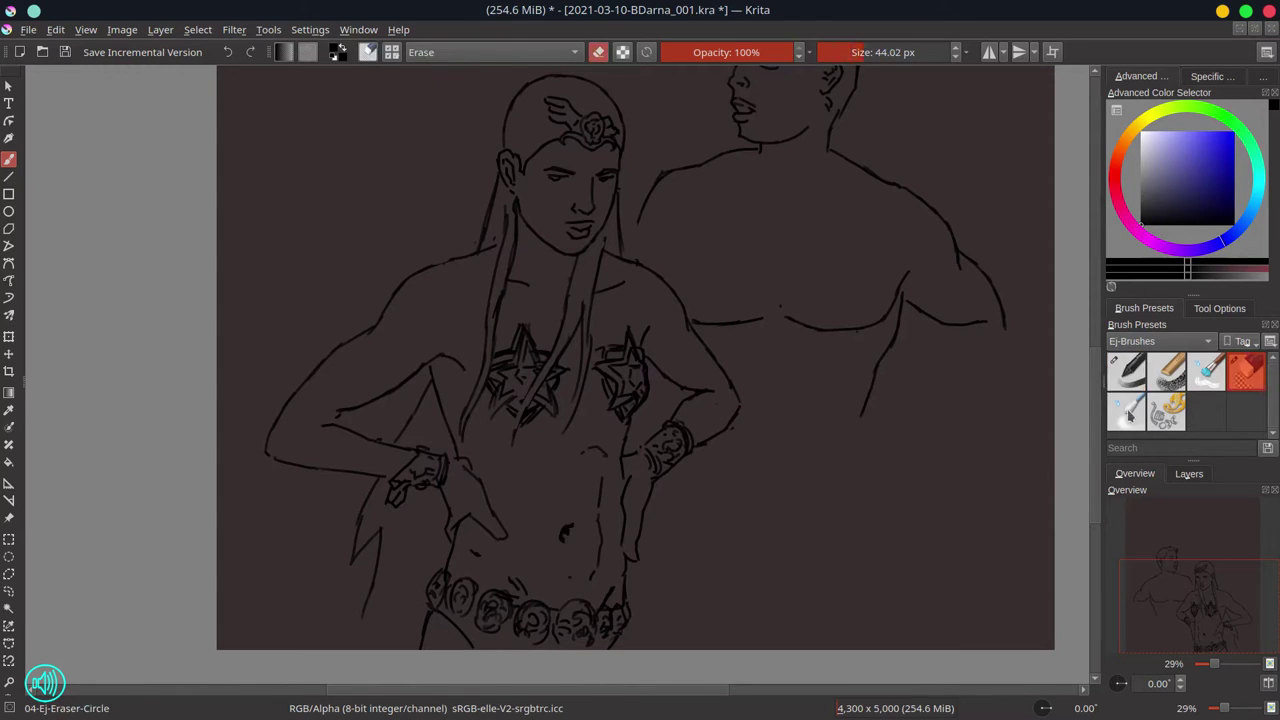
key("slash")
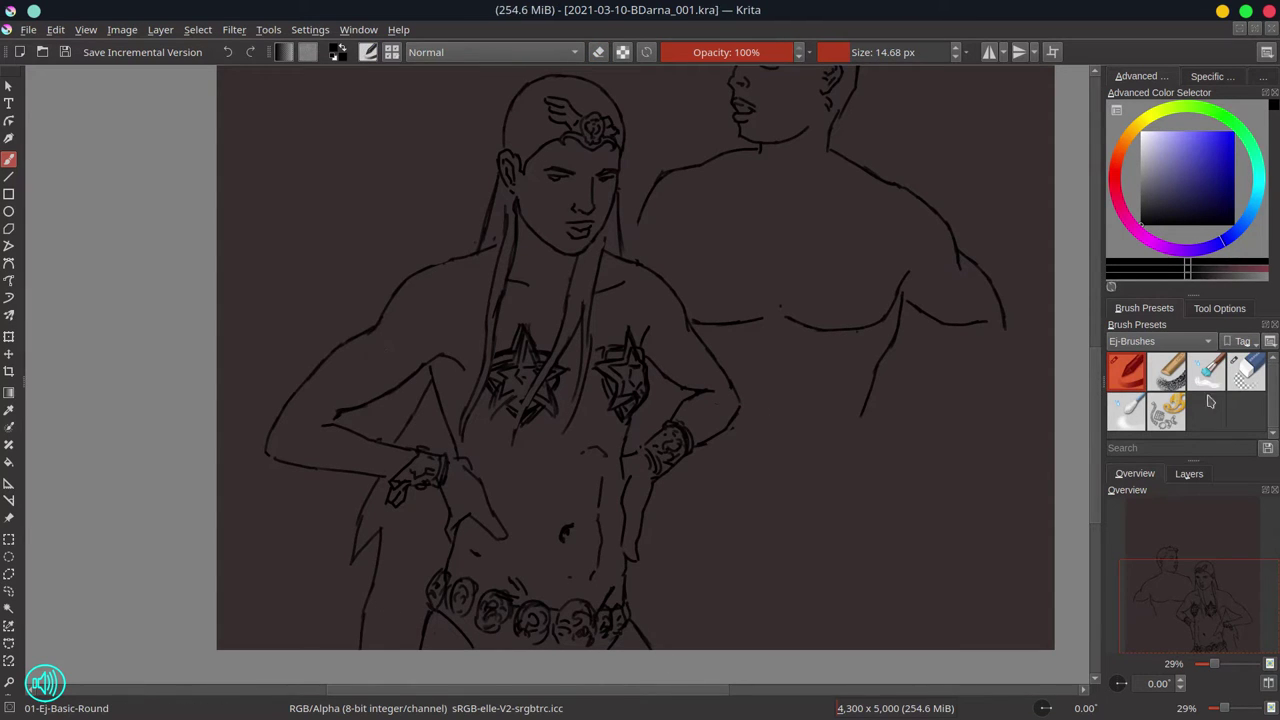
key("minus")
key("minus")
key("minus")
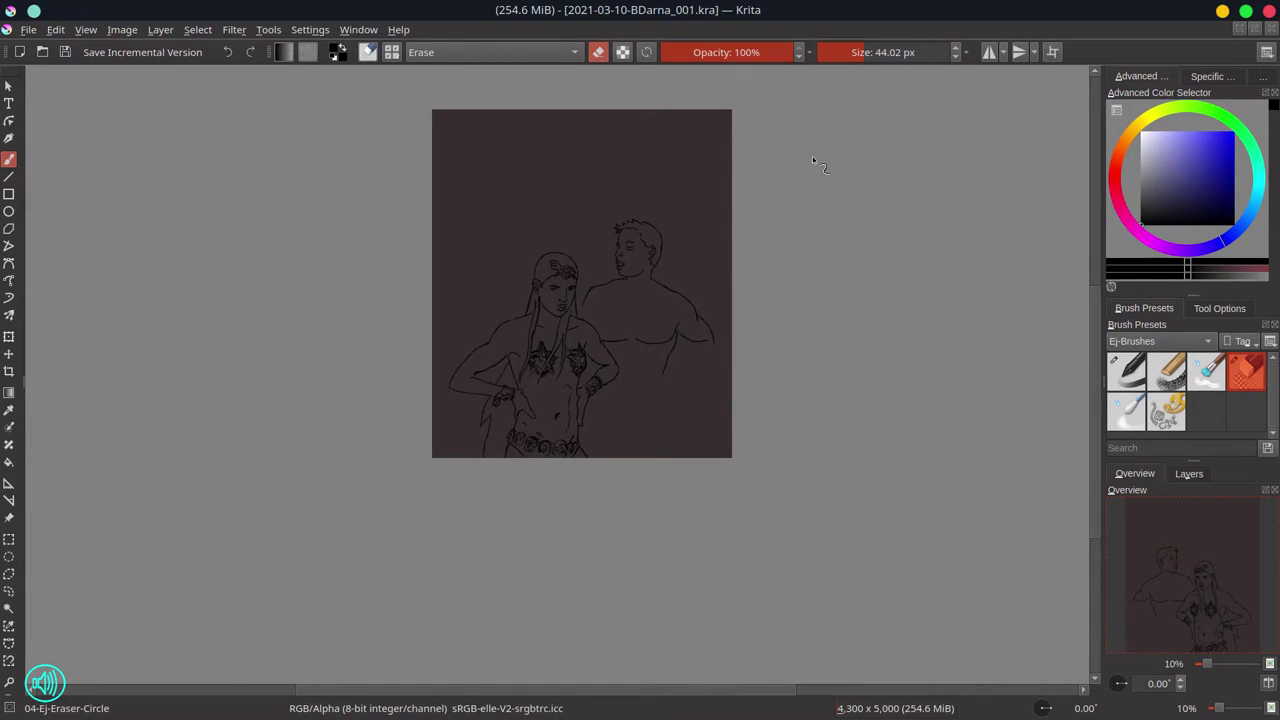
key("m")
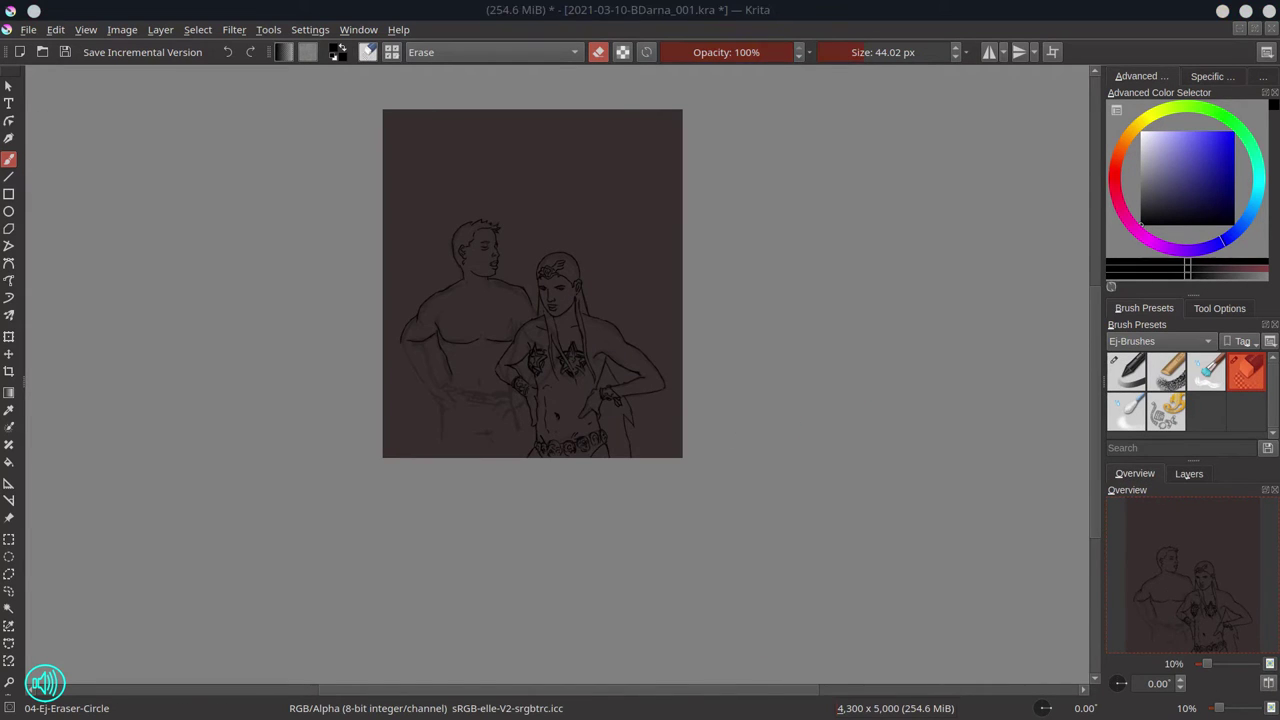
scroll(457, 478, "up", 5)
scroll(530, 460, "up", 3)
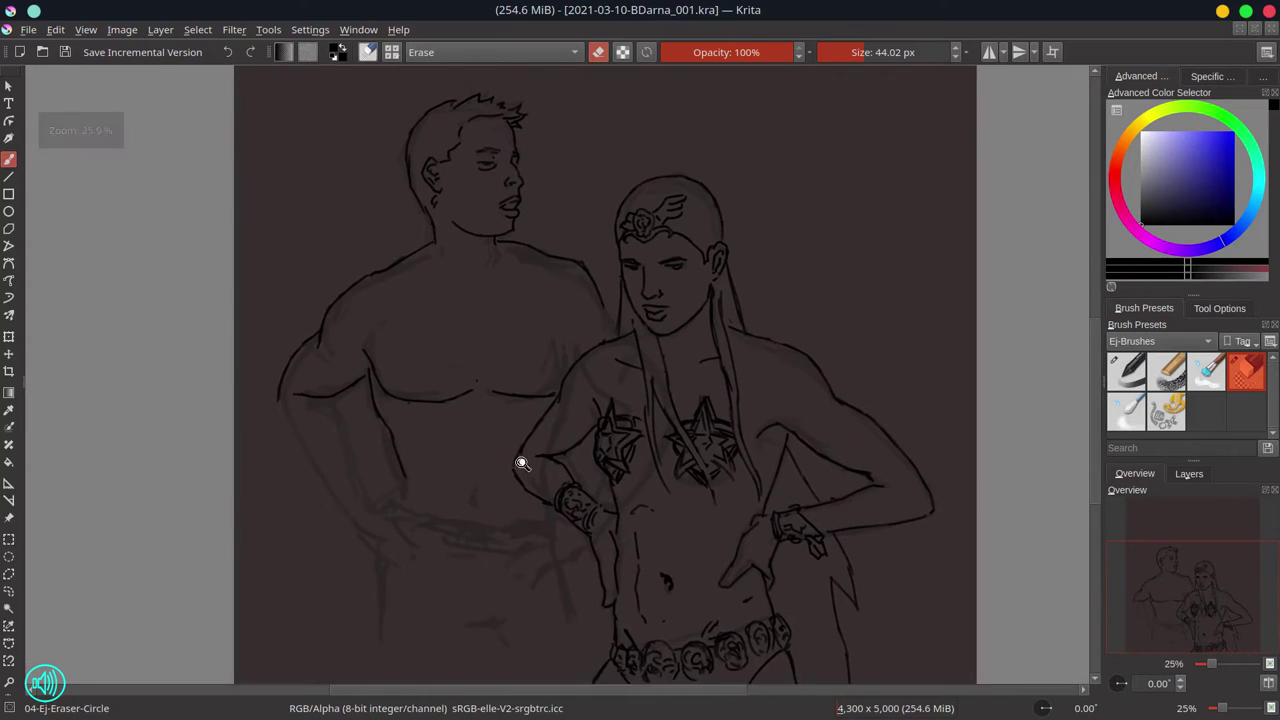
scroll(450, 490, "down", 1)
key("slash")
left_click_drag(366, 502, 392, 494)
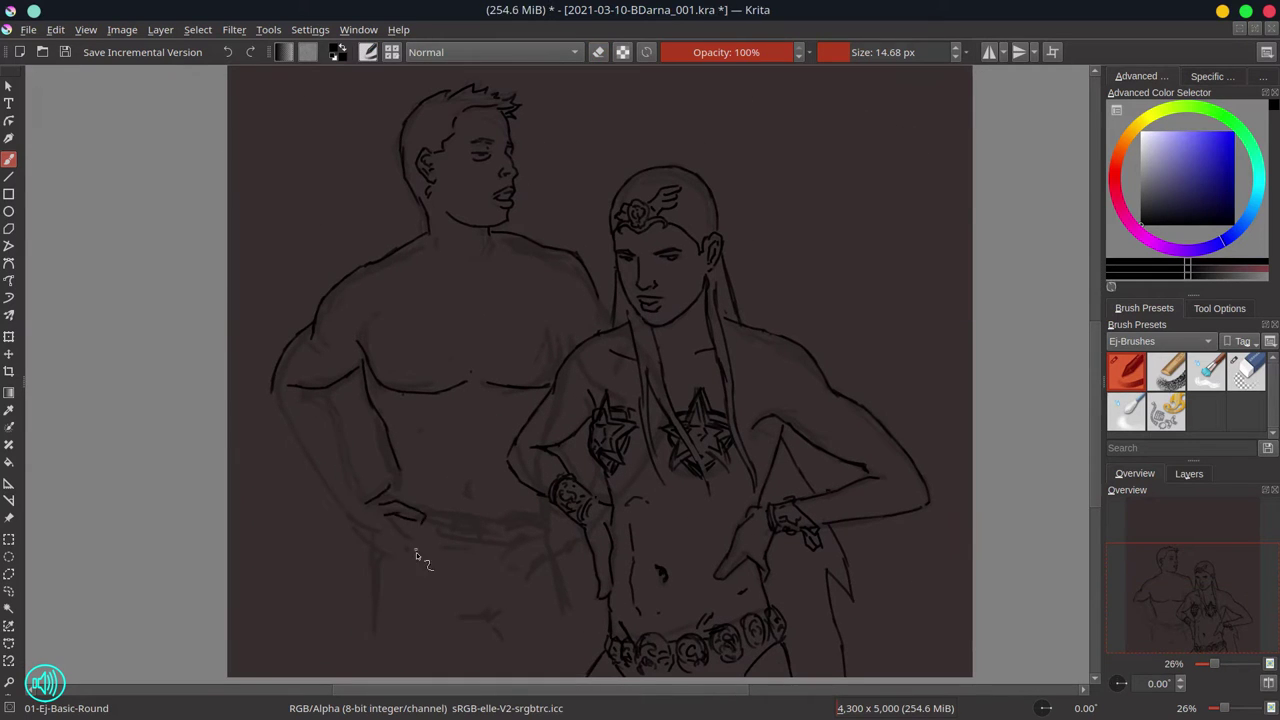
Add finger, forearm and waist lines to the man and fingers on the woman's hip hand
left_click_drag(375, 540, 382, 561)
left_click_drag(329, 400, 360, 495)
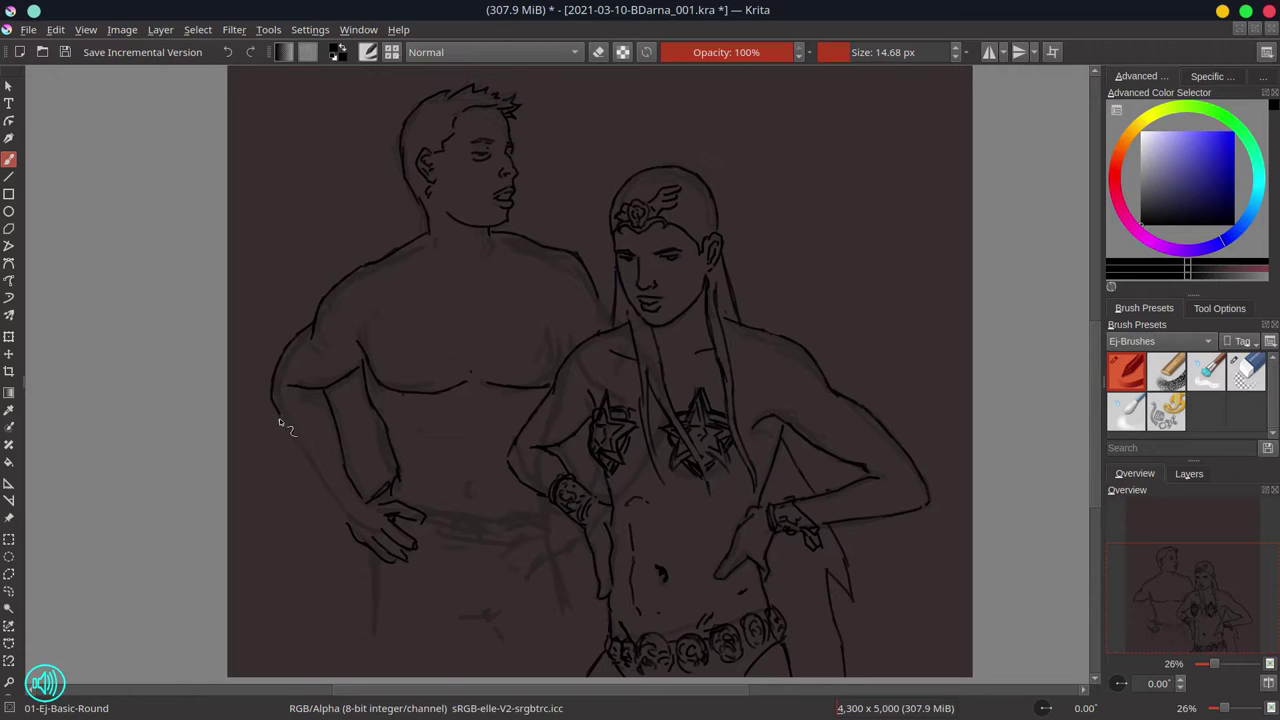
left_click_drag(286, 423, 335, 505)
left_click_drag(468, 612, 471, 642)
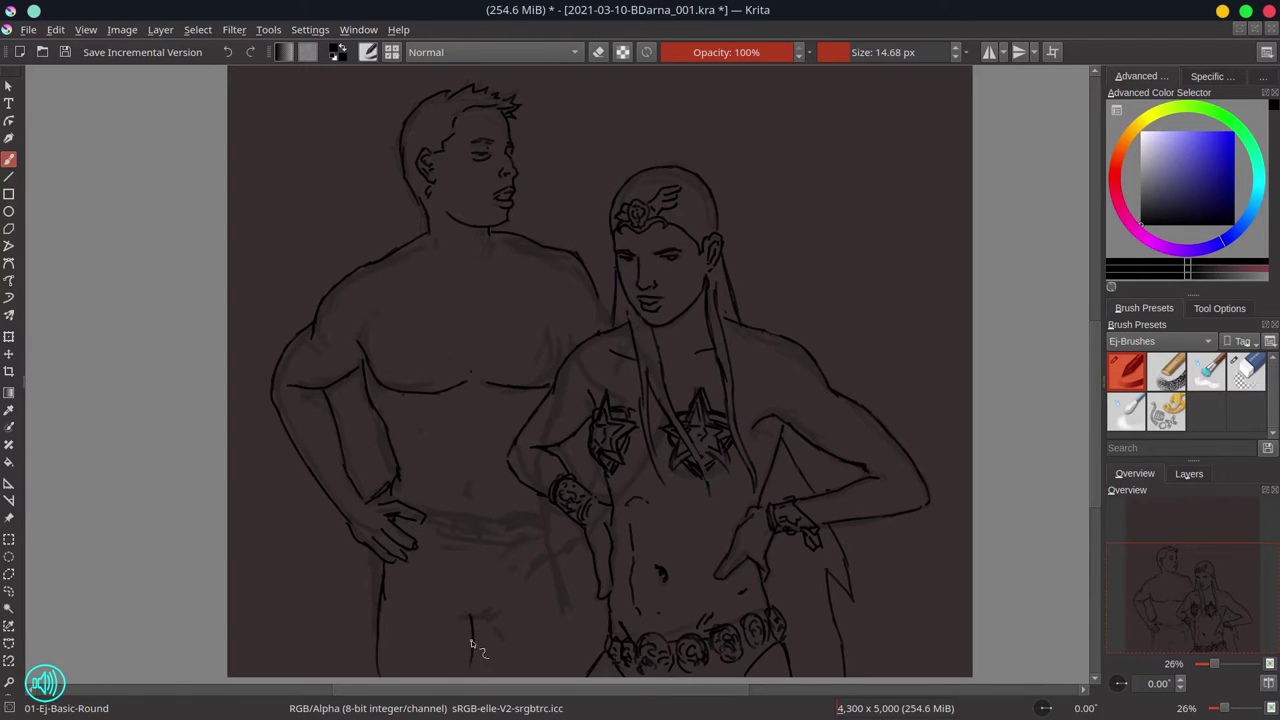
mouse_move(528, 510)
left_mouse_down()
mouse_move(507, 556)
mouse_move(534, 576)
left_mouse_up()
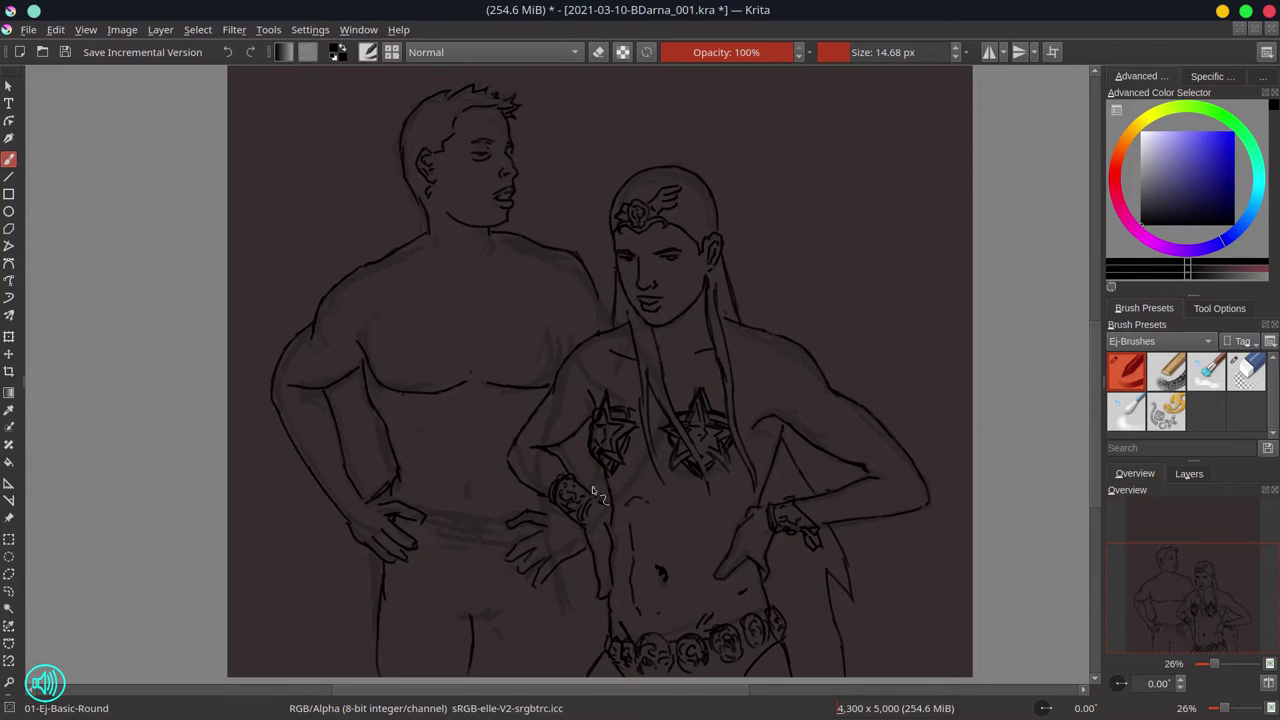
left_click_drag(474, 614, 518, 675)
Toggle the Group 5 sketch group's visibility to check the line art
left_click(1189, 473)
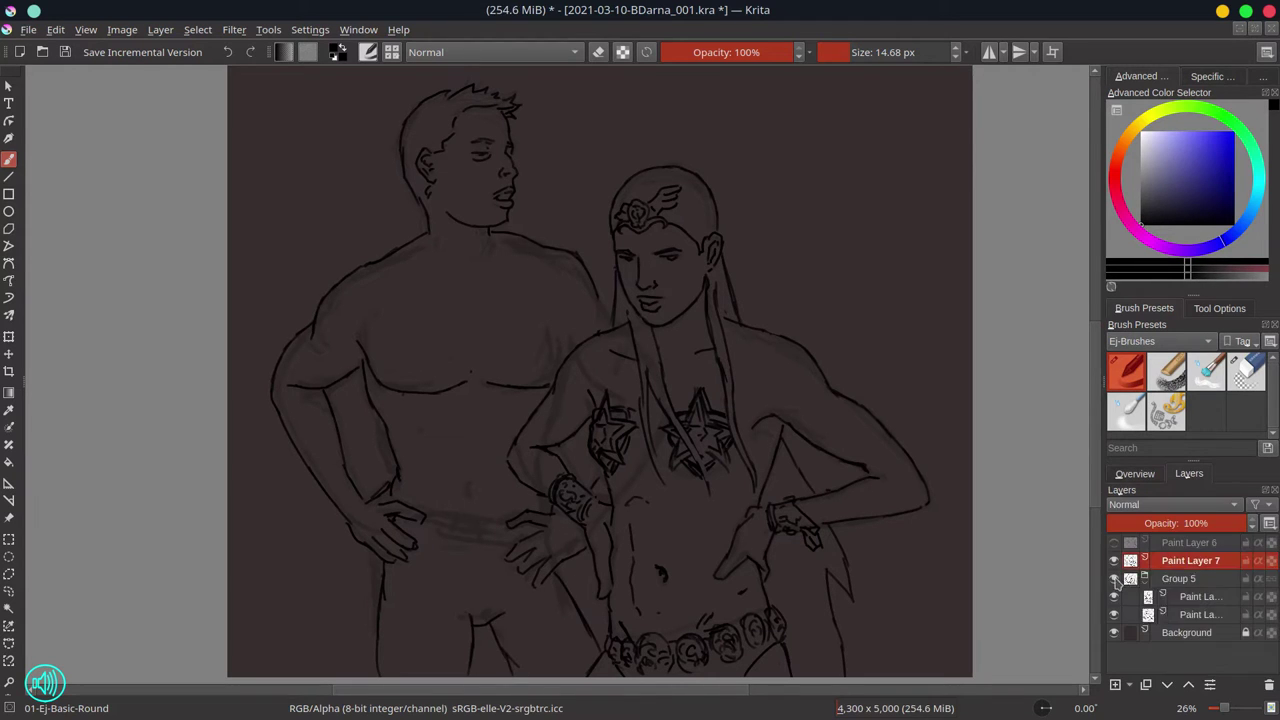
left_click(1114, 579)
key("e")
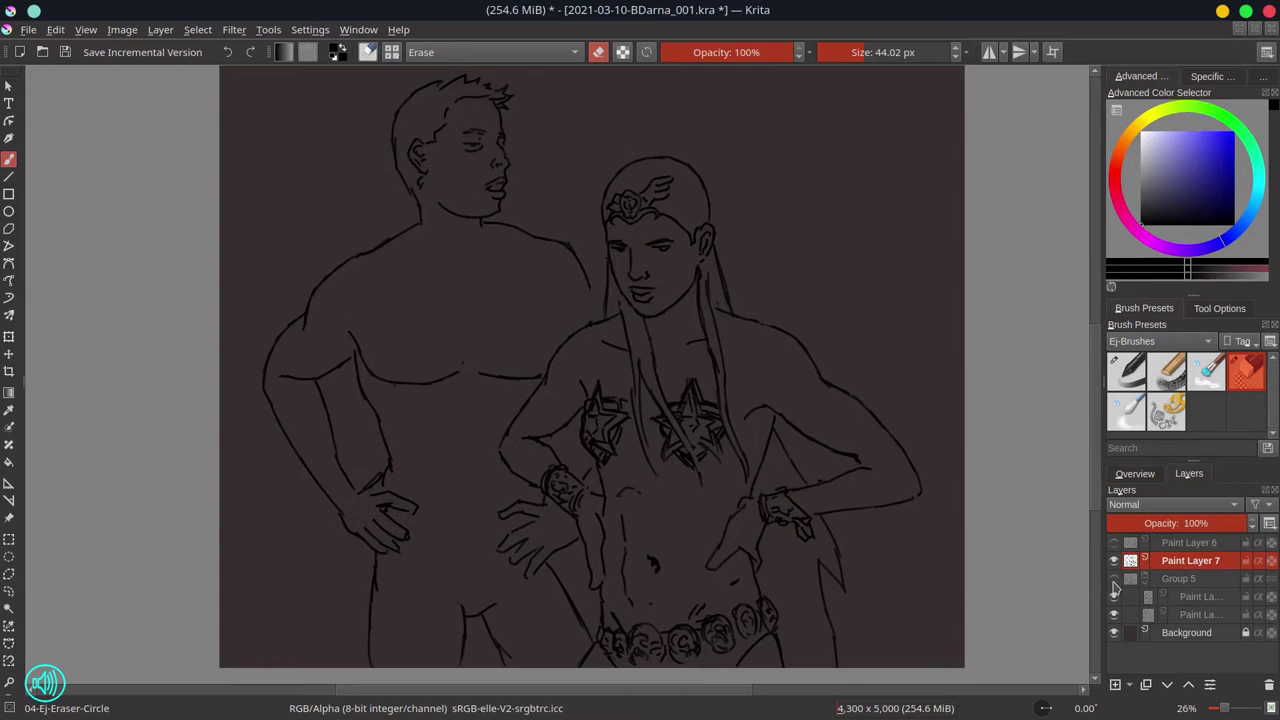
key("e")
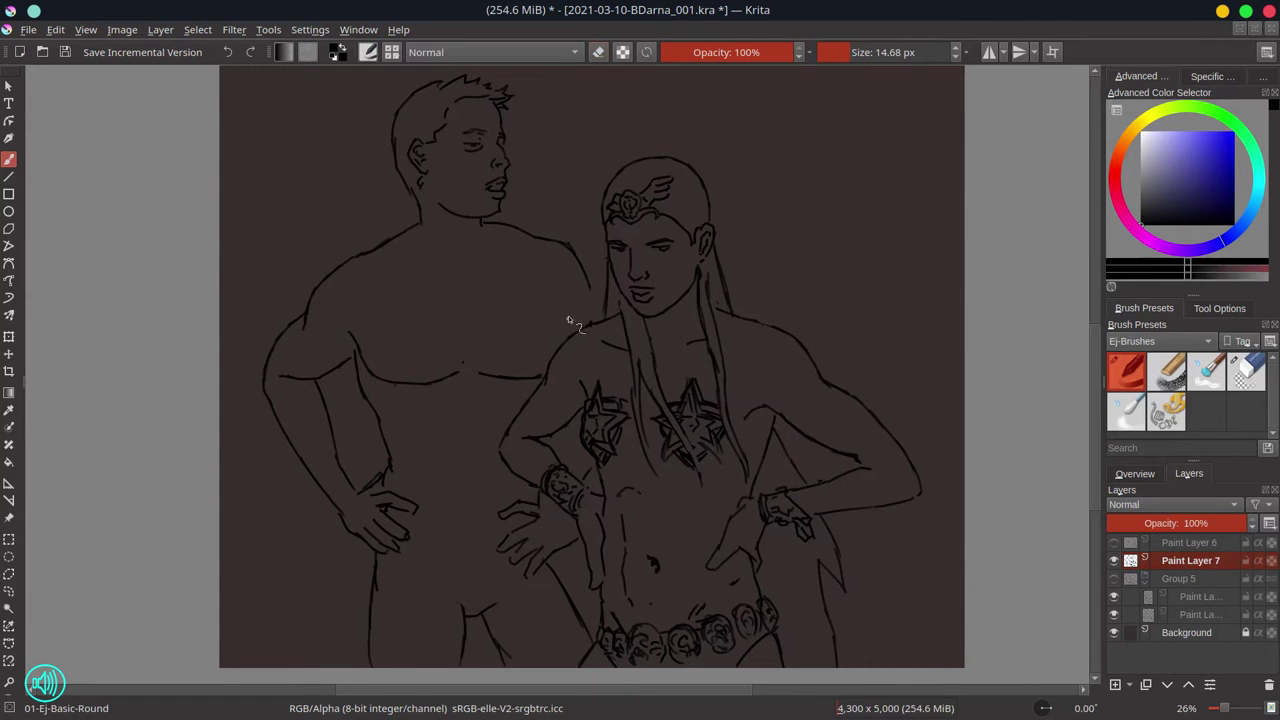
key("ctrl+z")
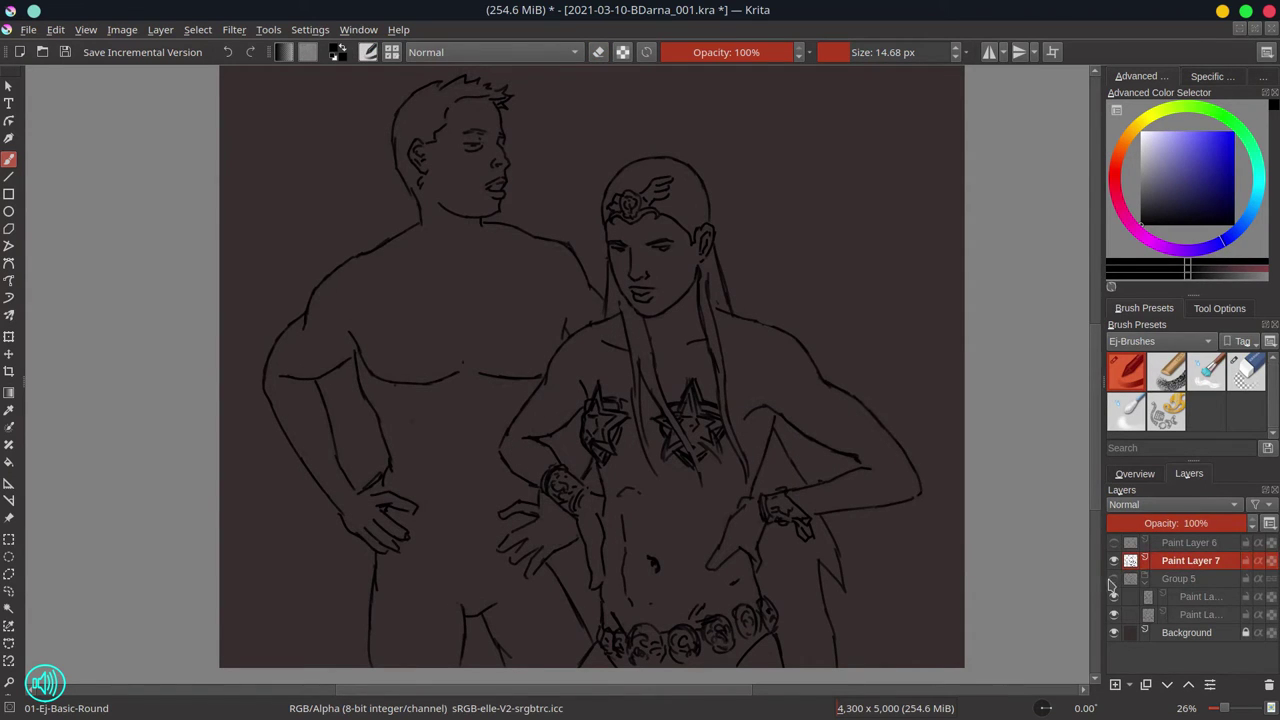
Draw the man's waist and pectoral lines, a heart-shaped chest emblem and a retraced collar
left_click_drag(520, 528, 420, 516)
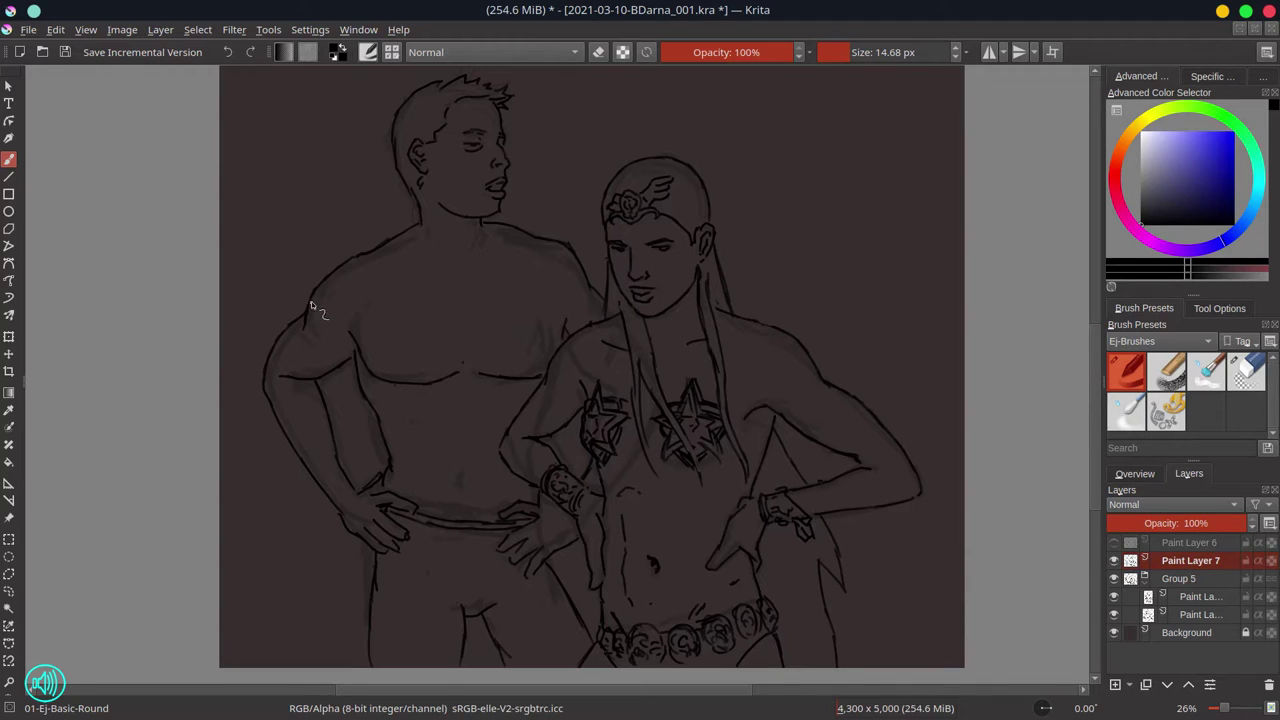
left_click_drag(357, 323, 400, 318)
mouse_move(515, 305)
left_mouse_down()
mouse_move(576, 321)
mouse_move(615, 292)
left_mouse_up()
left_click_drag(425, 310, 450, 318)
left_click(338, 412)
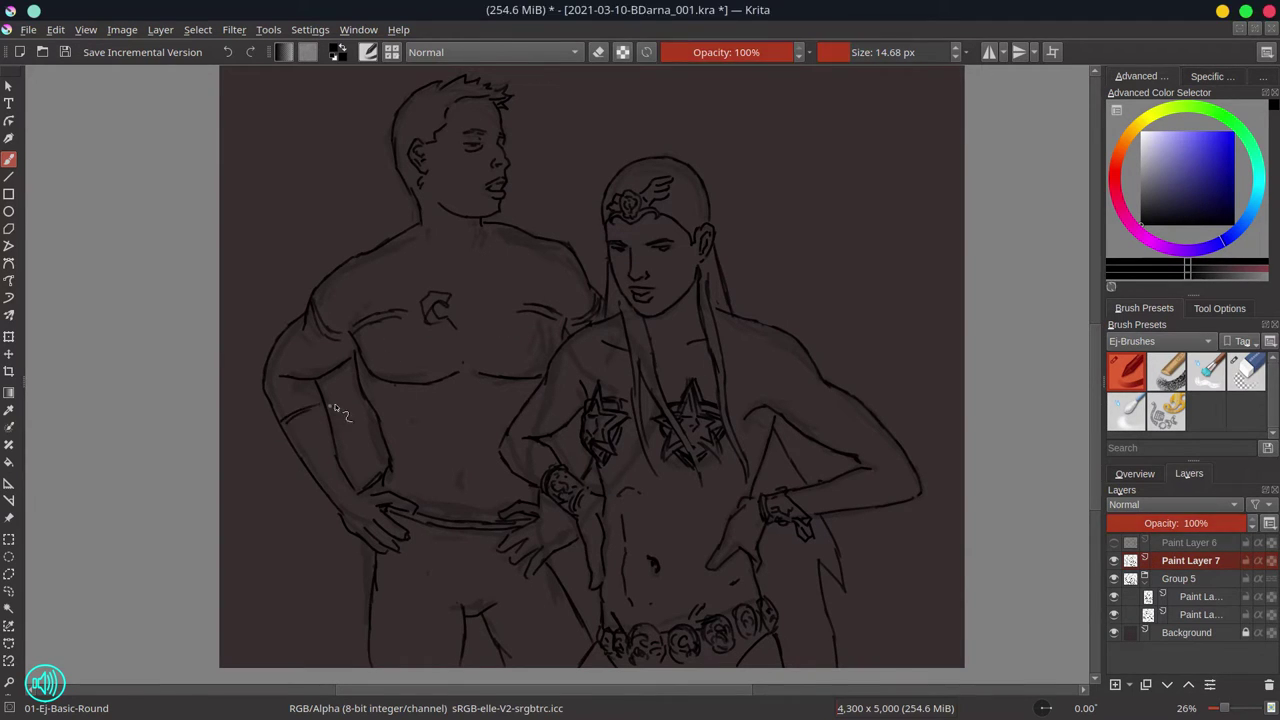
mouse_move(436, 330)
left_mouse_down()
mouse_move(494, 316)
mouse_move(471, 345)
mouse_move(471, 296)
mouse_move(489, 323)
mouse_move(460, 296)
left_mouse_up()
left_click_drag(412, 234, 493, 231)
Draw a double belt line across the man's waist, erasing part of the stroke
key("e")
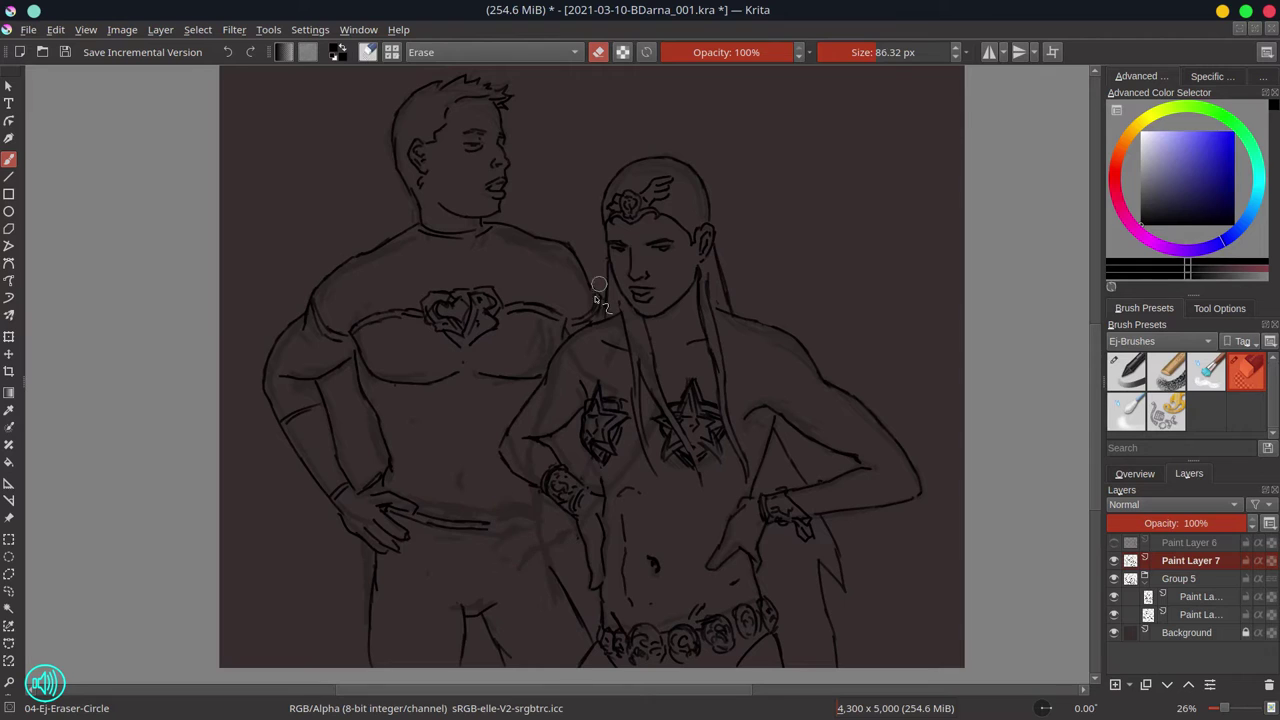
key("e")
key("e")
left_click_drag(408, 506, 380, 503)
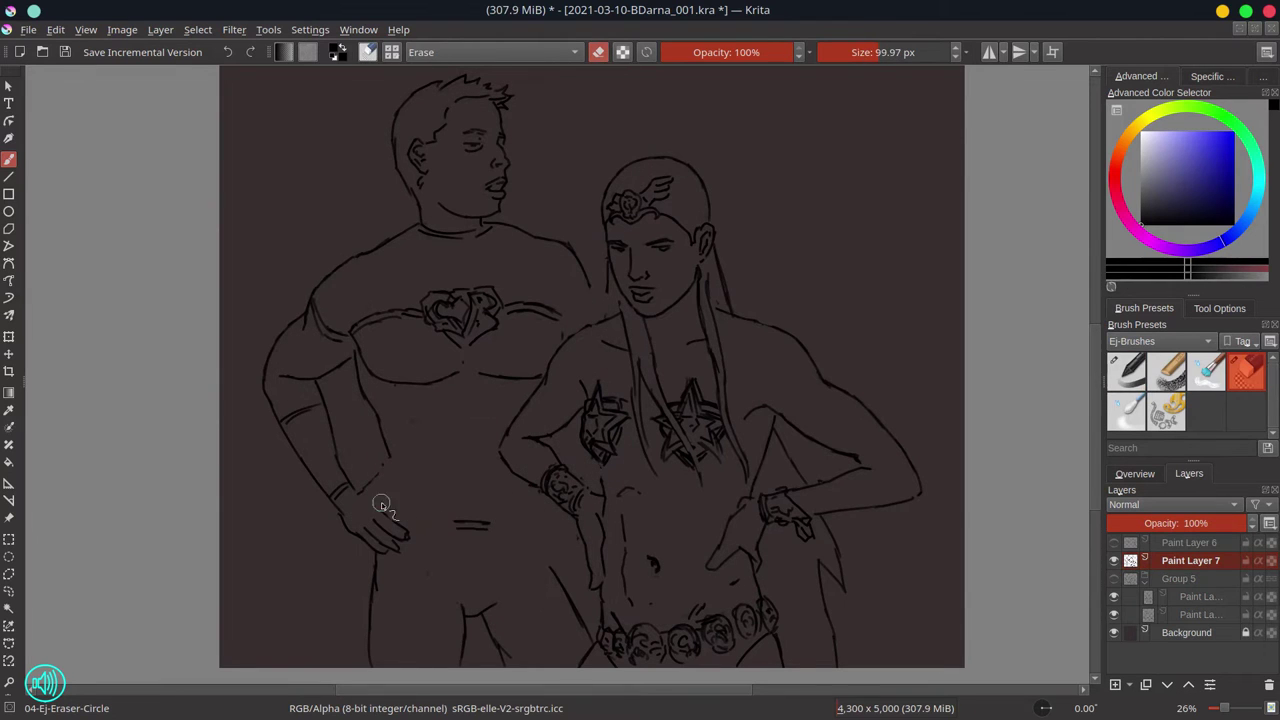
key("e")
left_click_drag(560, 497, 555, 570)
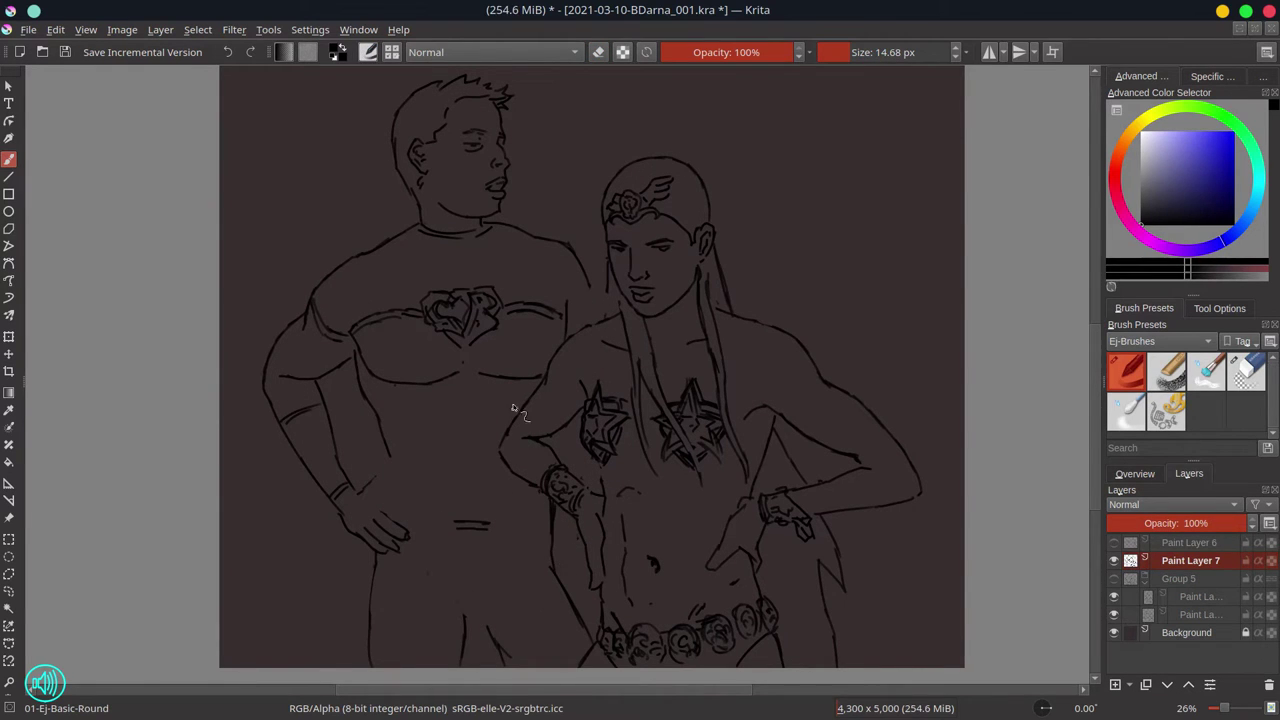
mouse_move(550, 518)
left_mouse_down()
mouse_move(410, 522)
mouse_move(550, 528)
left_mouse_up()
Reshape the fingers of the man's hand, switching to the eraser for cleanup
key("e")
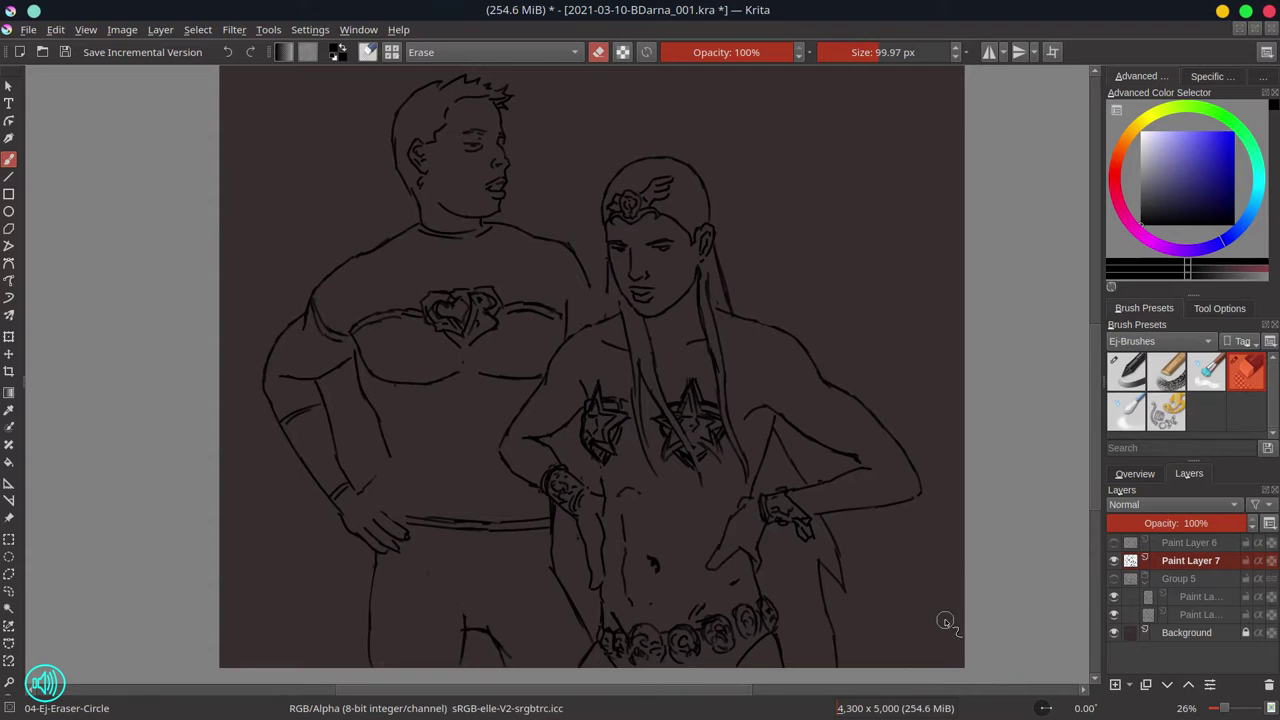
left_click_drag(945, 622, 871, 534)
key("e")
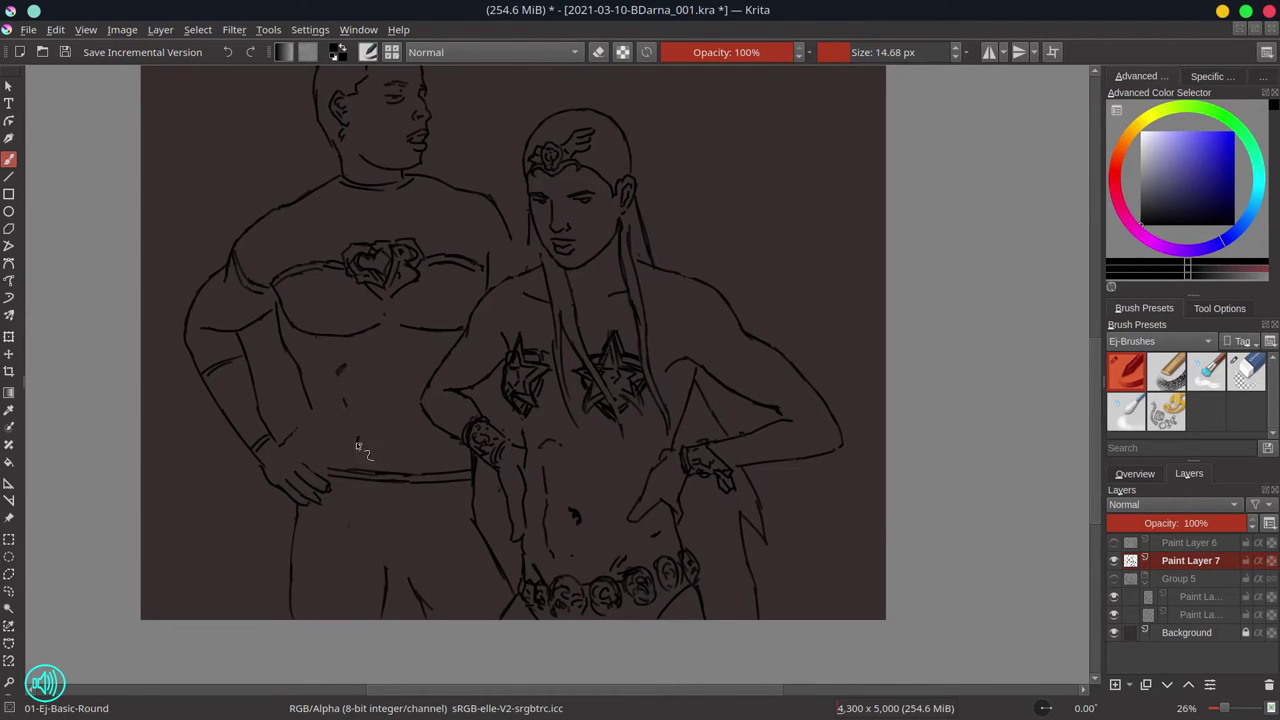
mouse_move(305, 462)
left_mouse_down()
mouse_move(330, 488)
mouse_move(300, 452)
left_mouse_up()
key("e")
key("e")
key("e")
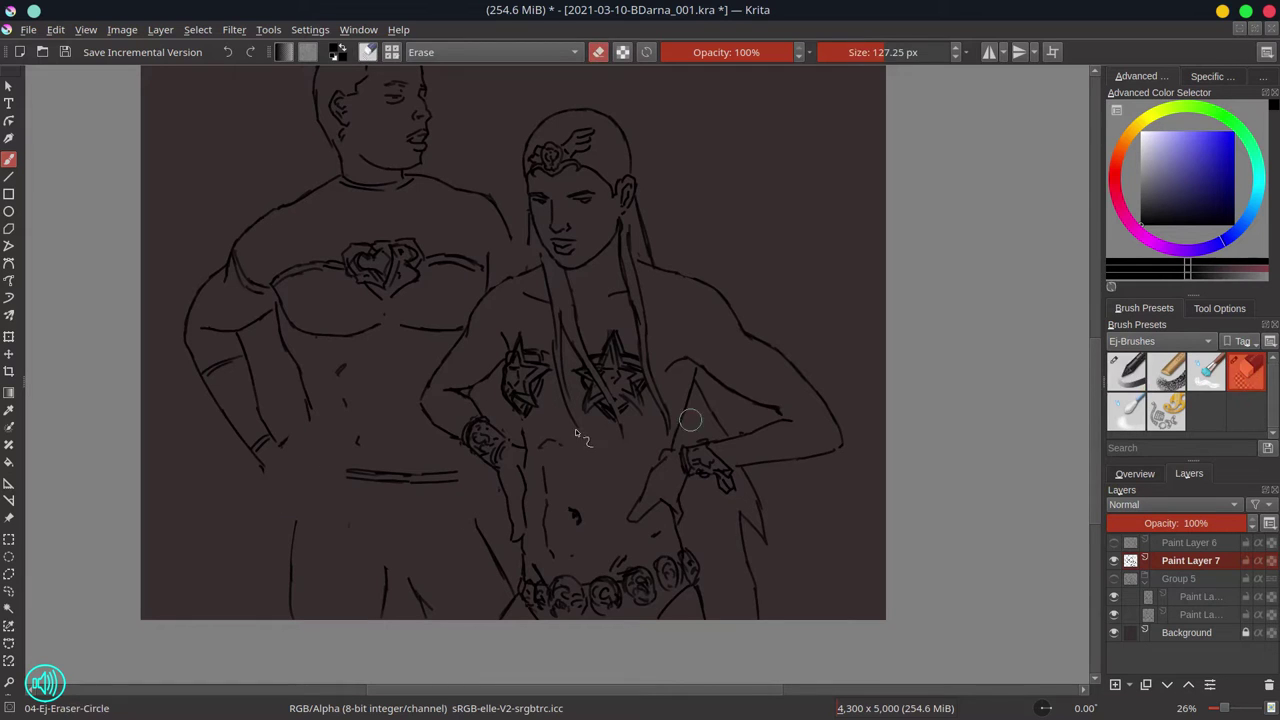
key("e")
key("e")
key("e")
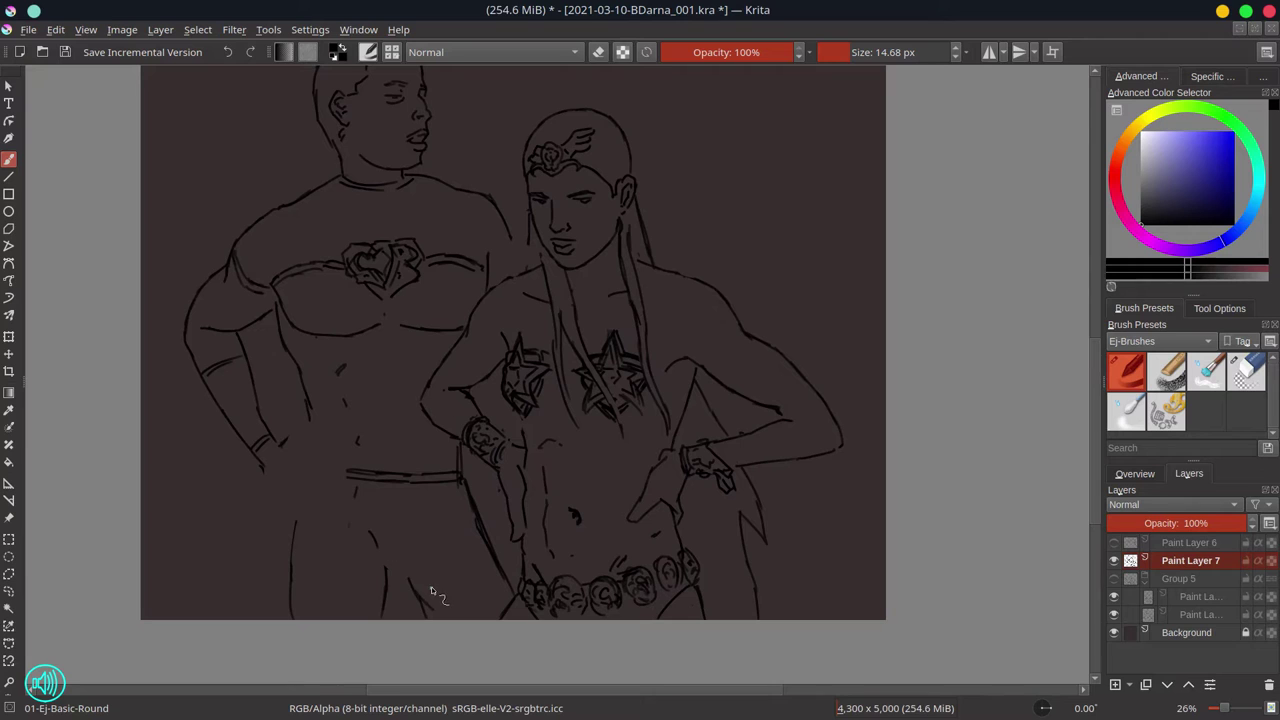
Save the drawing with Ctrl+S
key("ctrl+s")
scroll(617, 459, "down", 5)
scroll(743, 491, "up", 3)
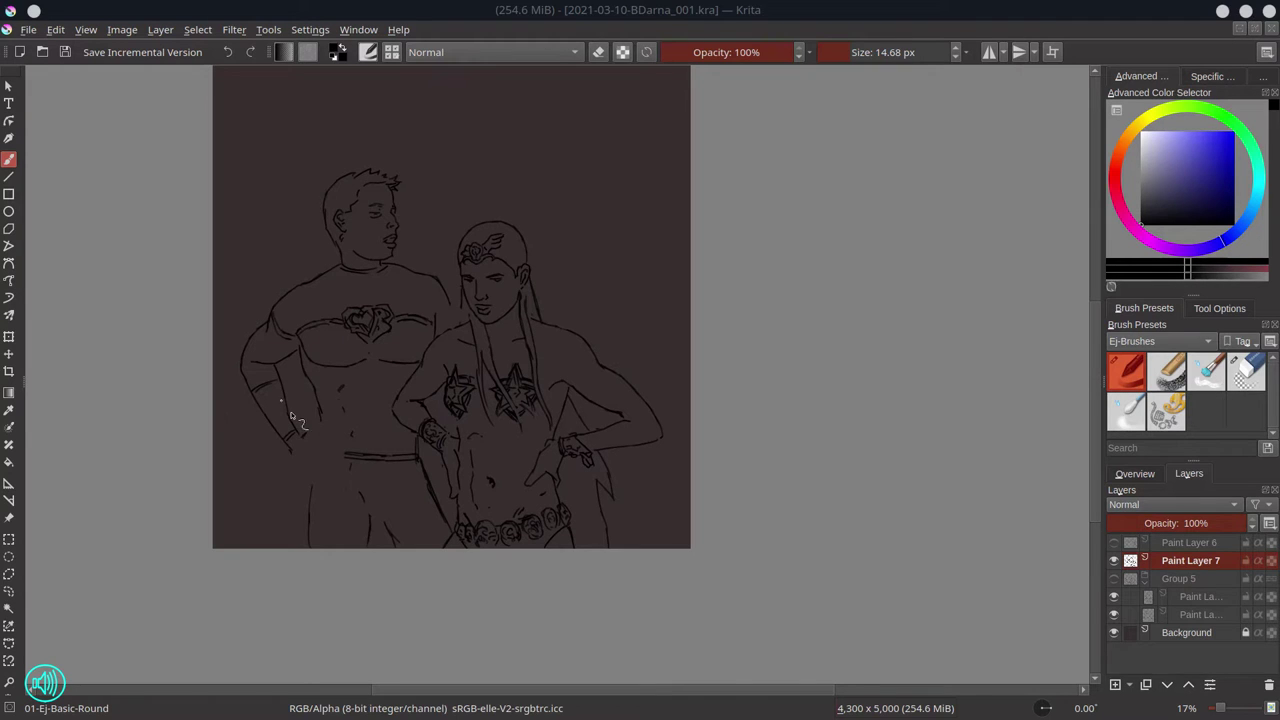
Sketch a new hand shape for the man on a fresh paint layer
key("Insert")
scroll(428, 355, "up", 3)
left_click_drag(384, 342, 426, 314)
mouse_move(405, 350)
left_mouse_down()
mouse_move(435, 346)
mouse_move(422, 381)
left_mouse_up()
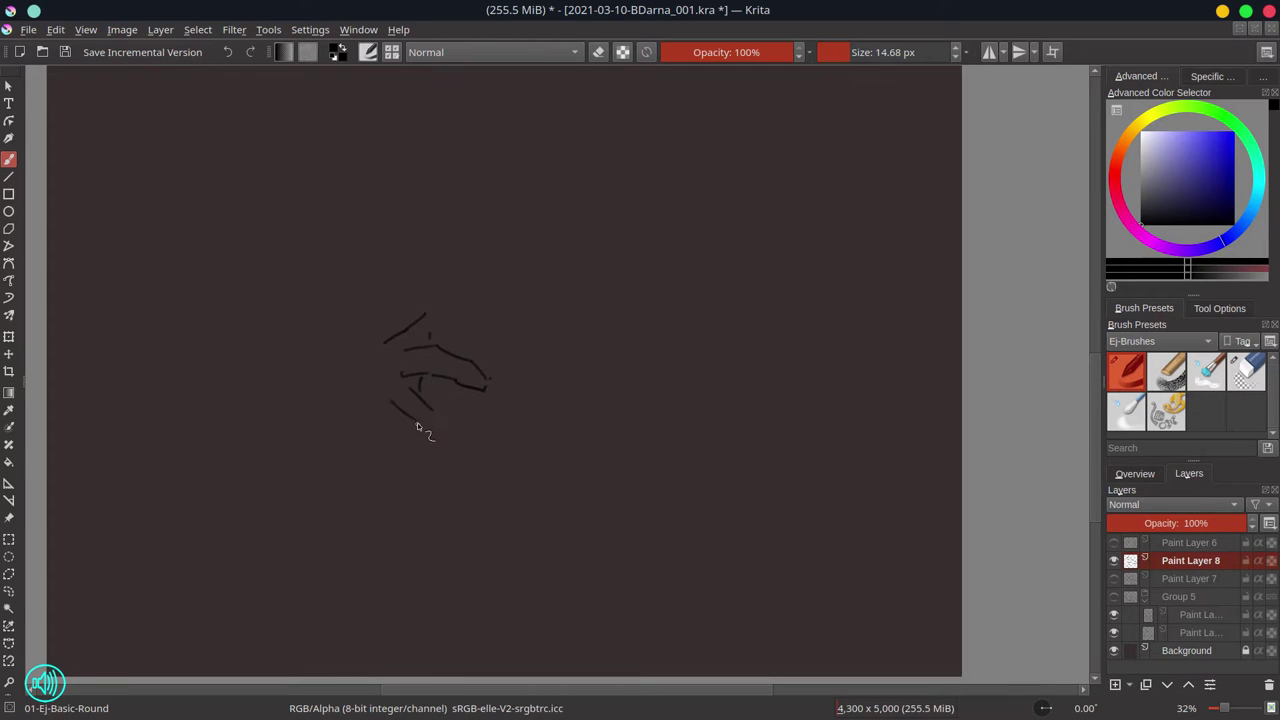
left_click_drag(375, 434, 430, 460)
left_click_drag(335, 404, 370, 429)
Show the line art again and move the hand sketch down and left onto the hip
left_click(65, 52)
left_click(1114, 578)
key("ctrl+t")
left_click_drag(433, 404, 293, 519)
scroll(329, 563, "down", 3)
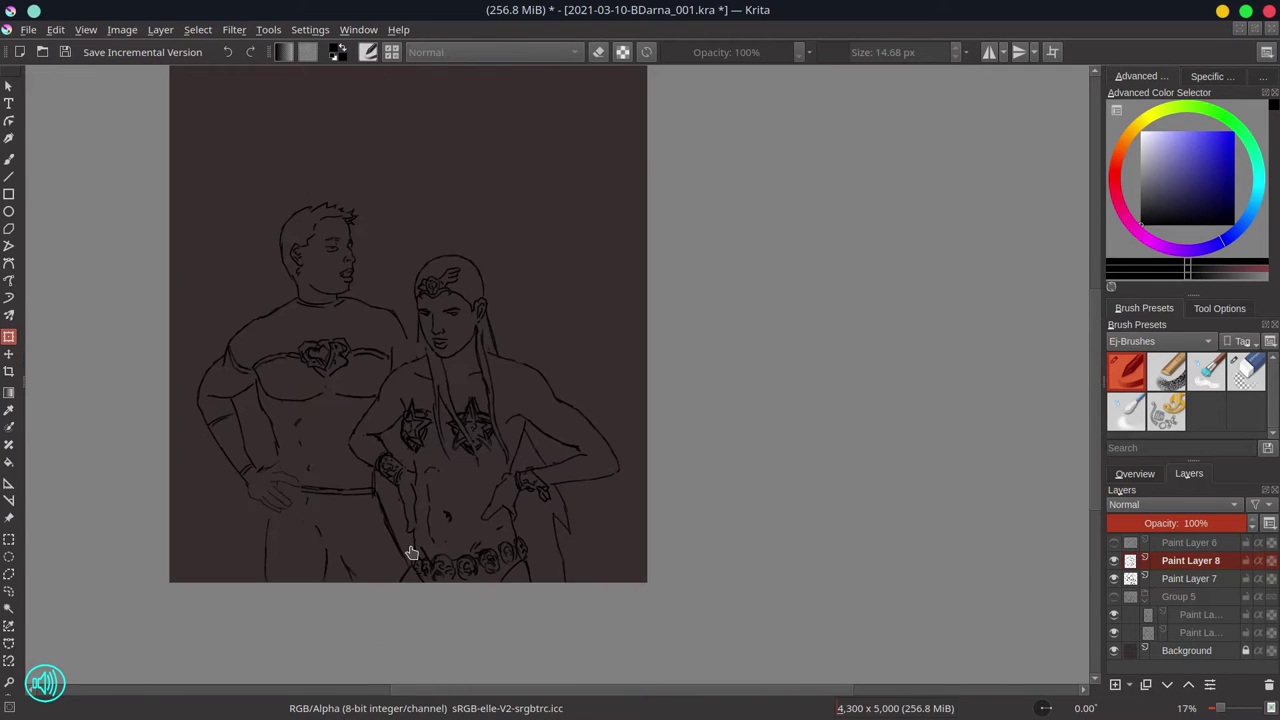
left_click(9, 356)
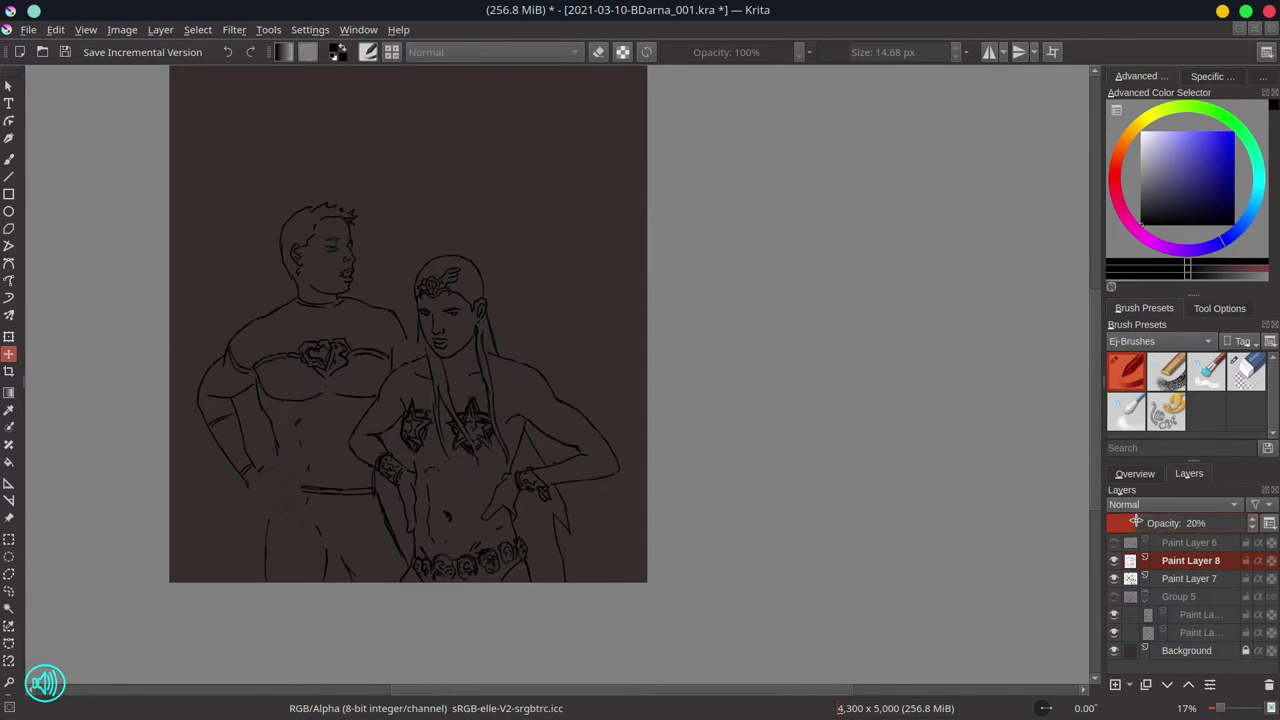
On the main line art layer, draw new strokes on the man's hand
left_click(1190, 578)
key("e")
key("b")
key("e")
scroll(266, 466, "up", 3)
mouse_move(300, 437)
left_mouse_down()
mouse_move(368, 466)
mouse_move(323, 537)
mouse_move(237, 471)
left_mouse_up()
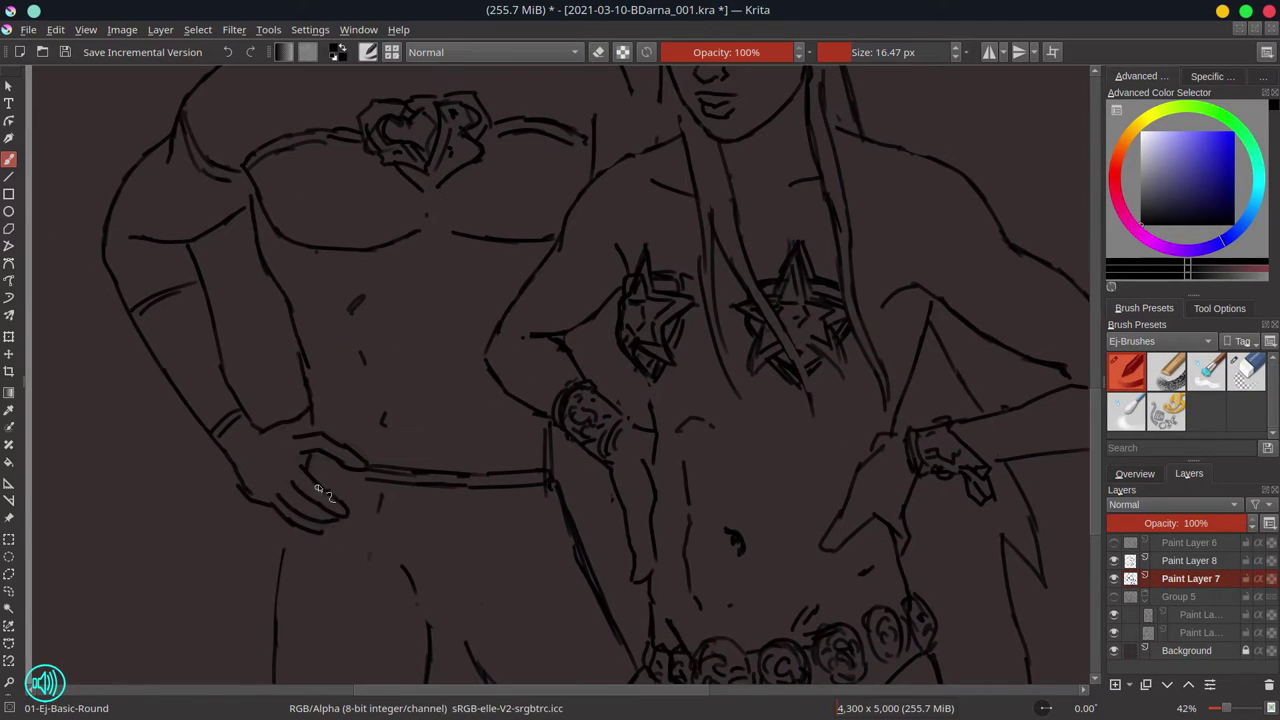
key("e")
key("e")
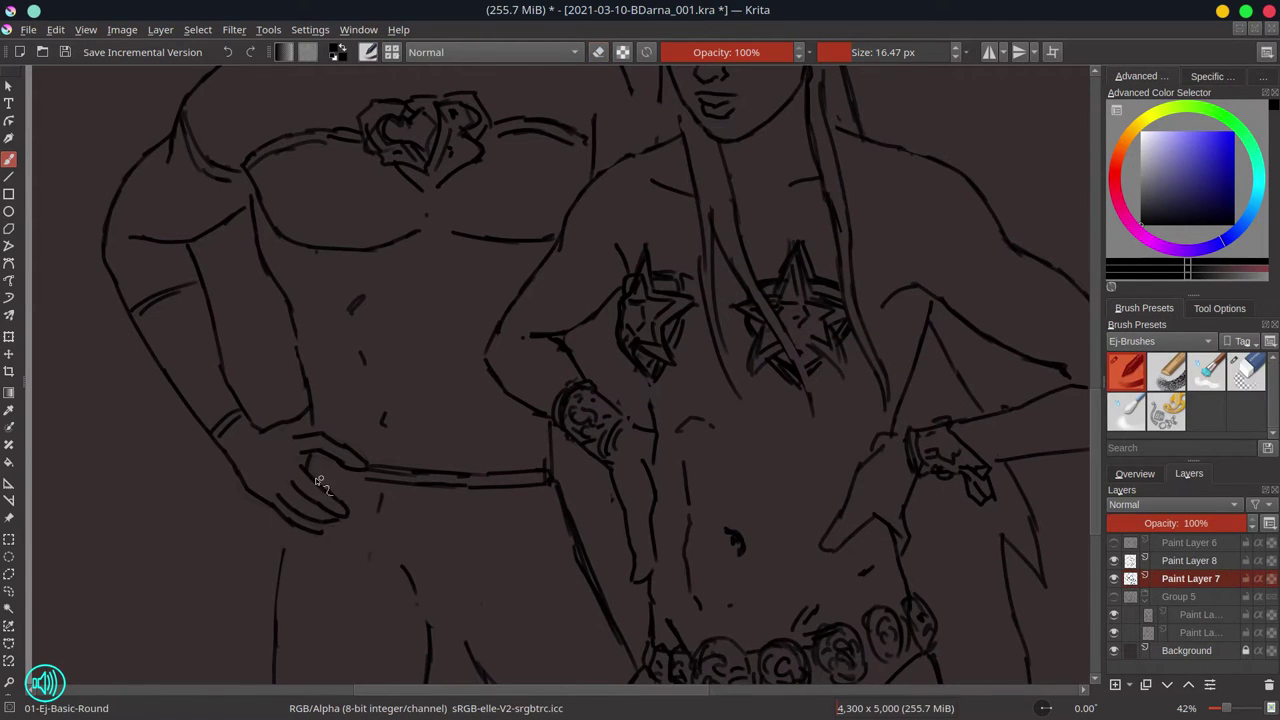
scroll(490, 497, "down", 2)
scroll(490, 497, "down", 3)
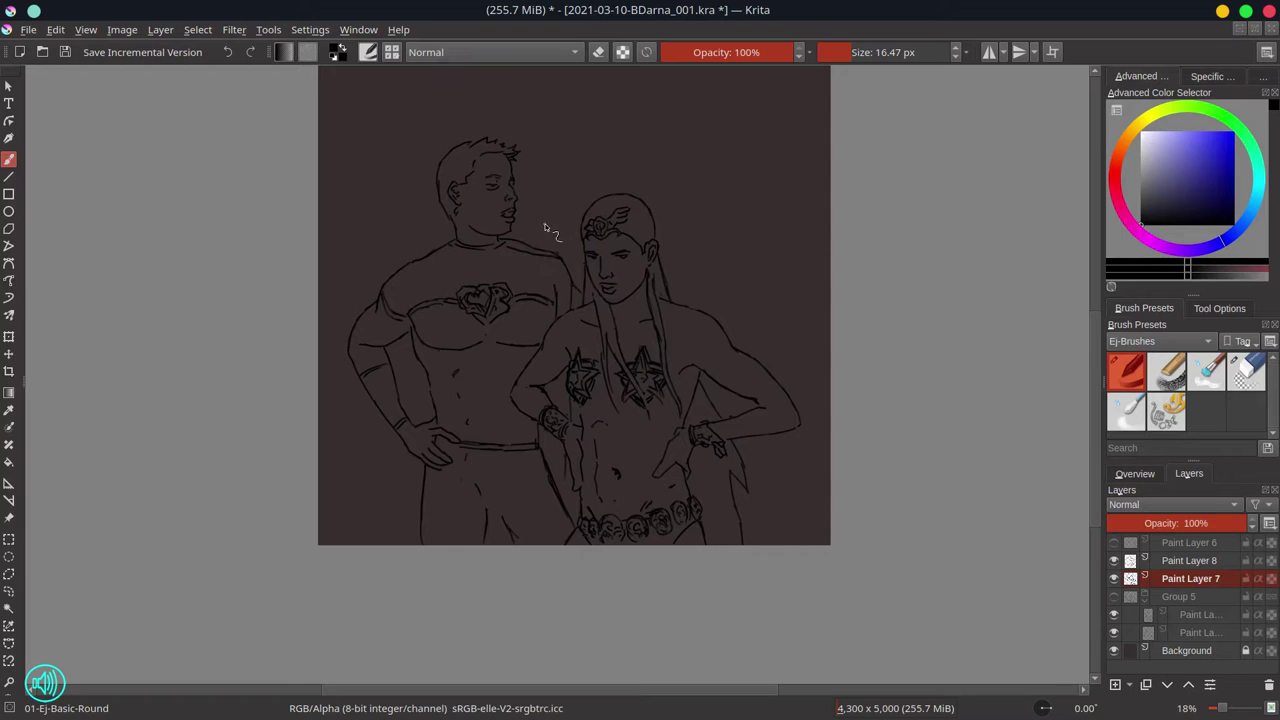
key("e")
Freehand-select and transform the hand, then merge the hand sketch layer down
key("ctrl+shift+f")
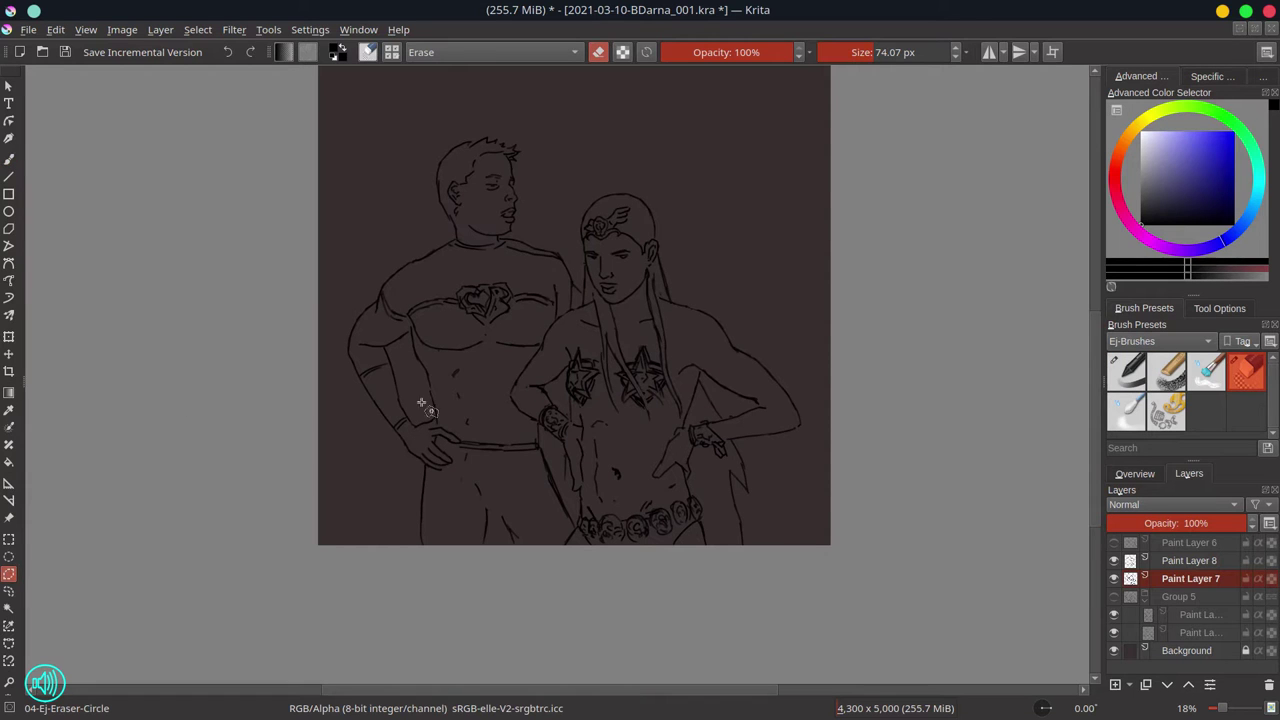
mouse_move(423, 406)
left_mouse_down()
mouse_move(457, 449)
mouse_move(428, 412)
left_mouse_up()
left_click(197, 29)
key("Escape")
key("ctrl+t")
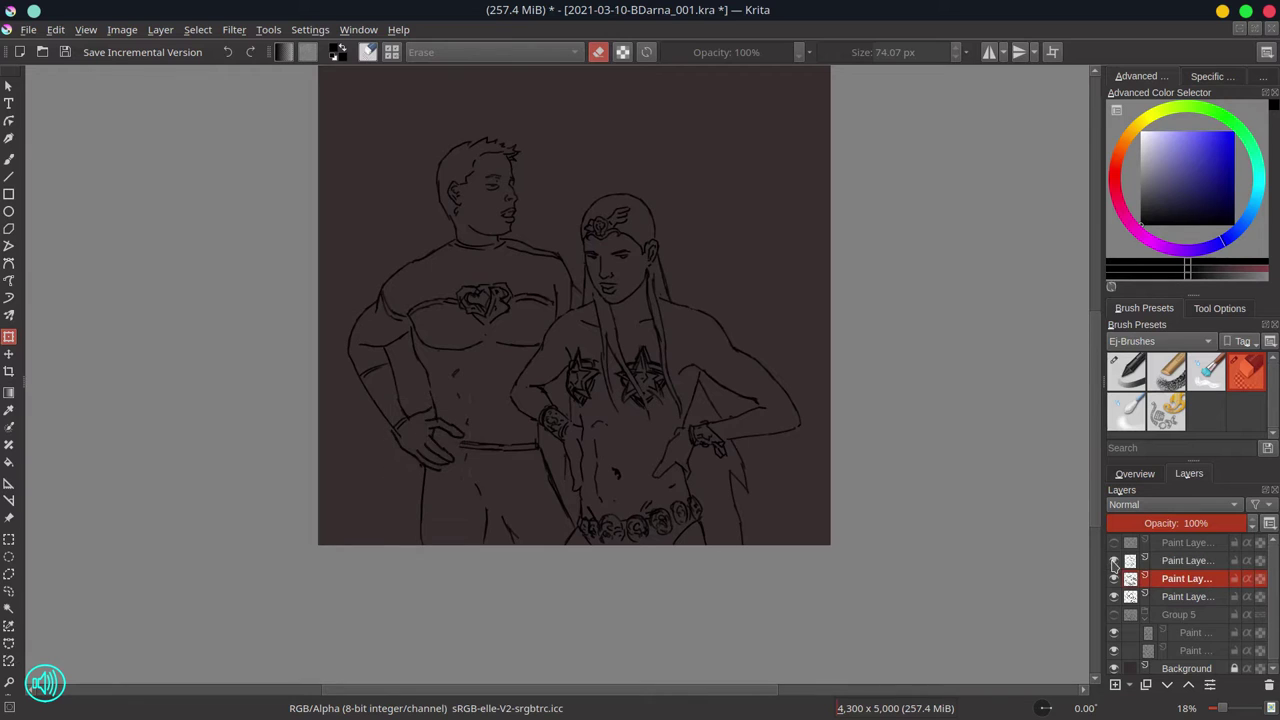
key("Page_Down")
key("b")
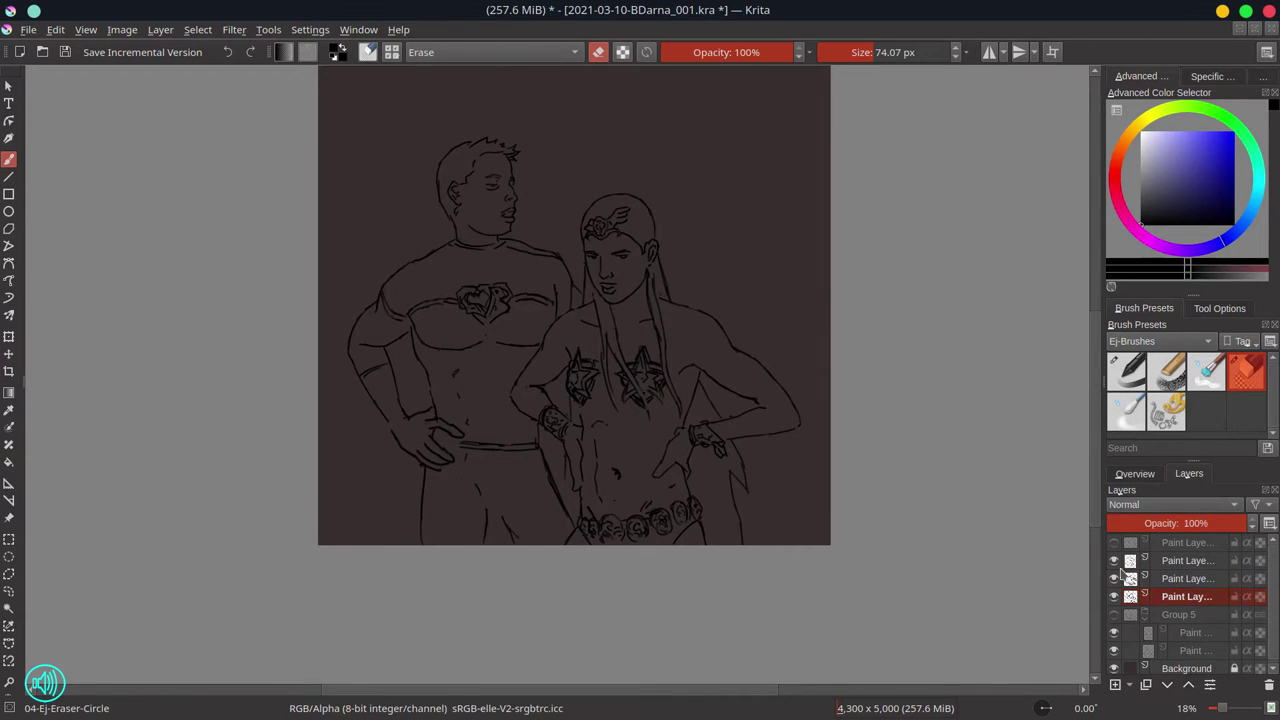
right_click(1124, 576)
left_click(1150, 320)
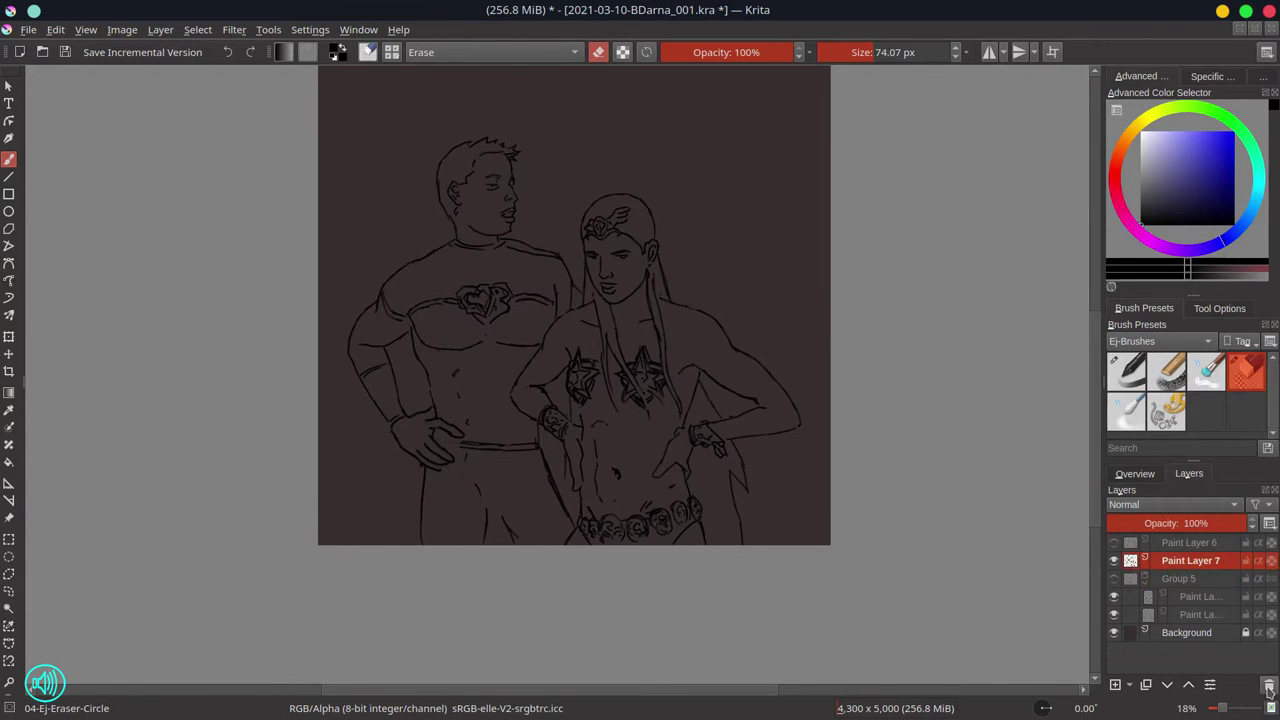
Erase short stray strokes with the eraser, enlarging its size
key("slash")
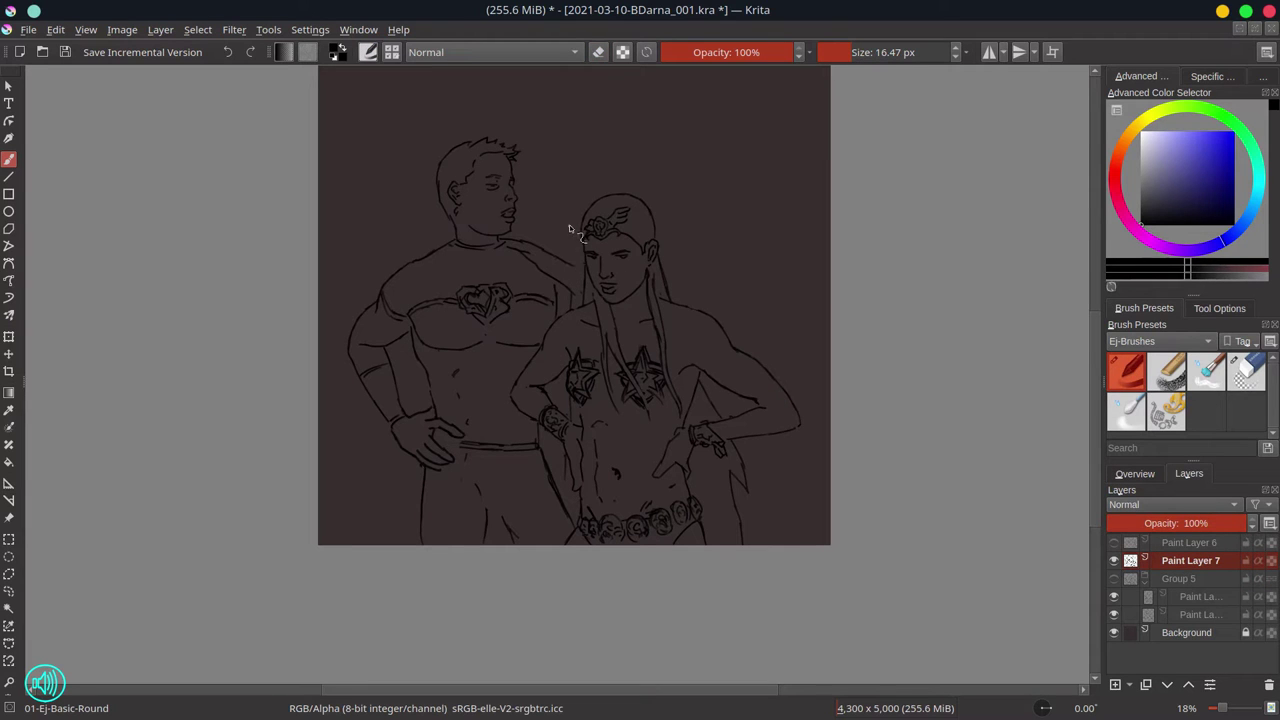
key("slash")
key("slash")
key("slash")
left_click_drag(553, 436, 570, 536)
key("slash")
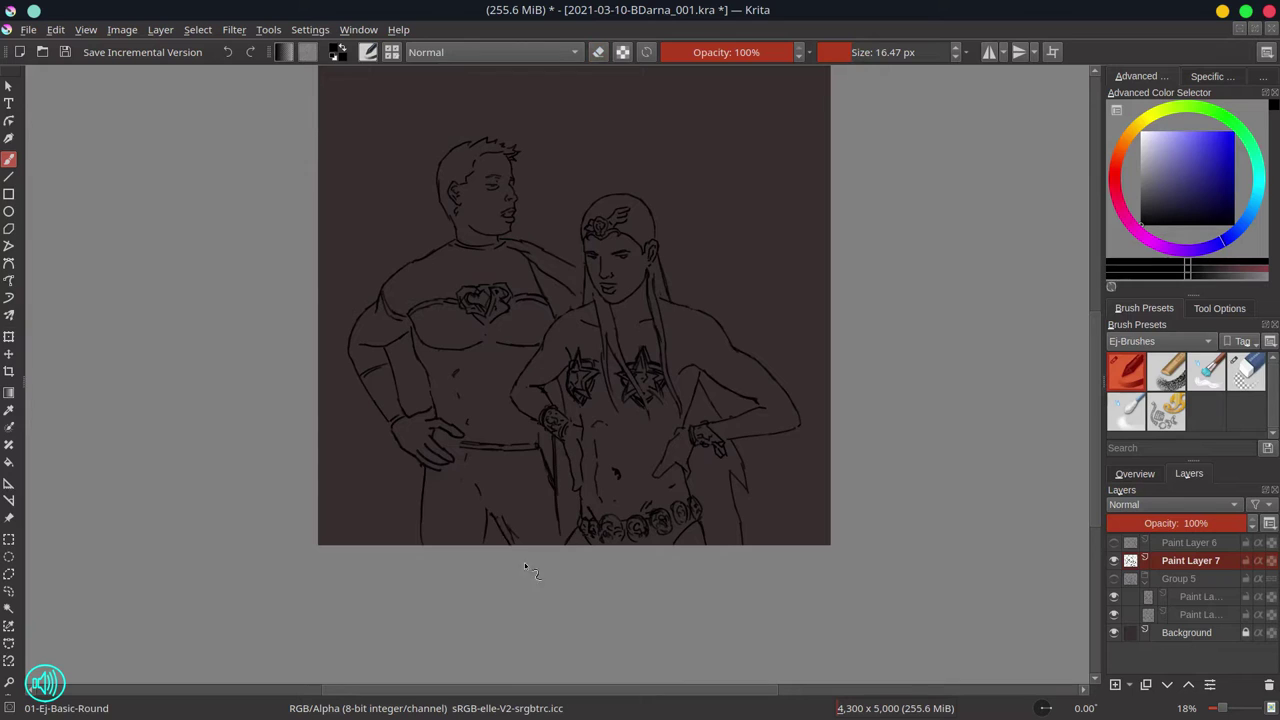
key("slash")
key("slash")
key("slash")
key("bracketright")
Erase stray lines, then select the whole man and move him slightly lower
left_click_drag(560, 515, 552, 444)
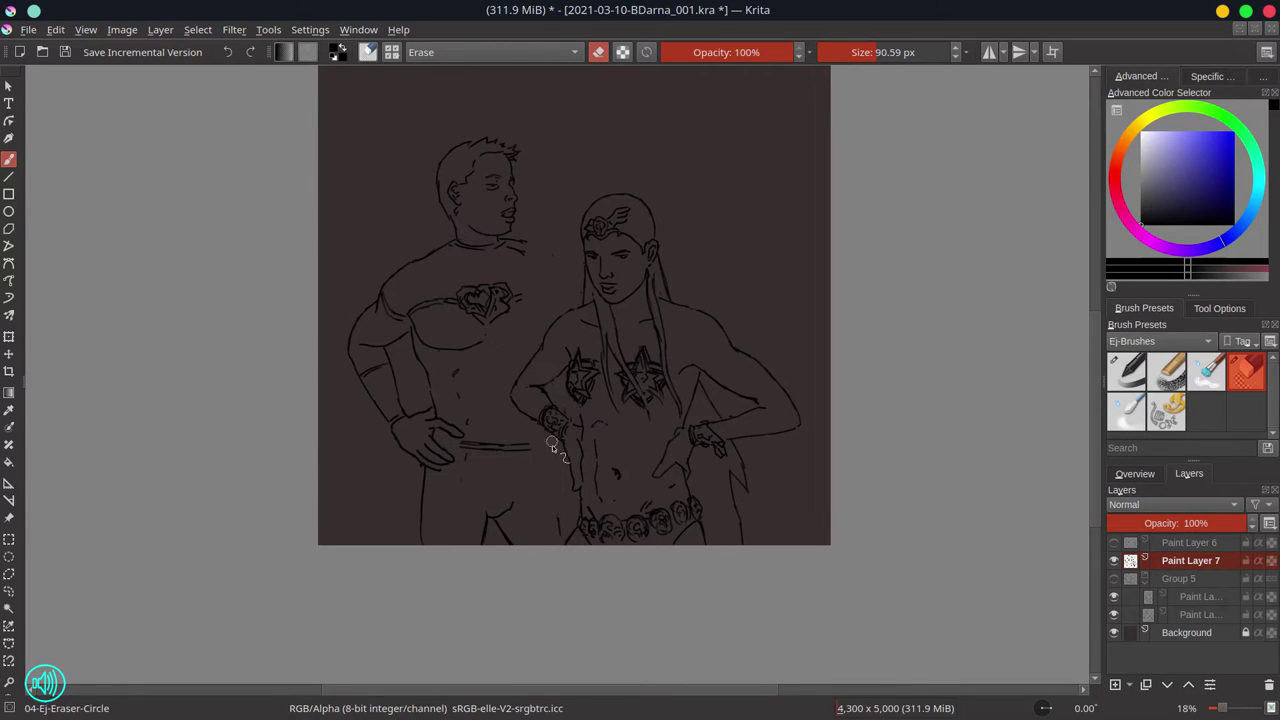
key("ctrl+r")
mouse_move(386, 171)
left_mouse_down()
mouse_move(543, 286)
mouse_move(509, 94)
left_mouse_up()
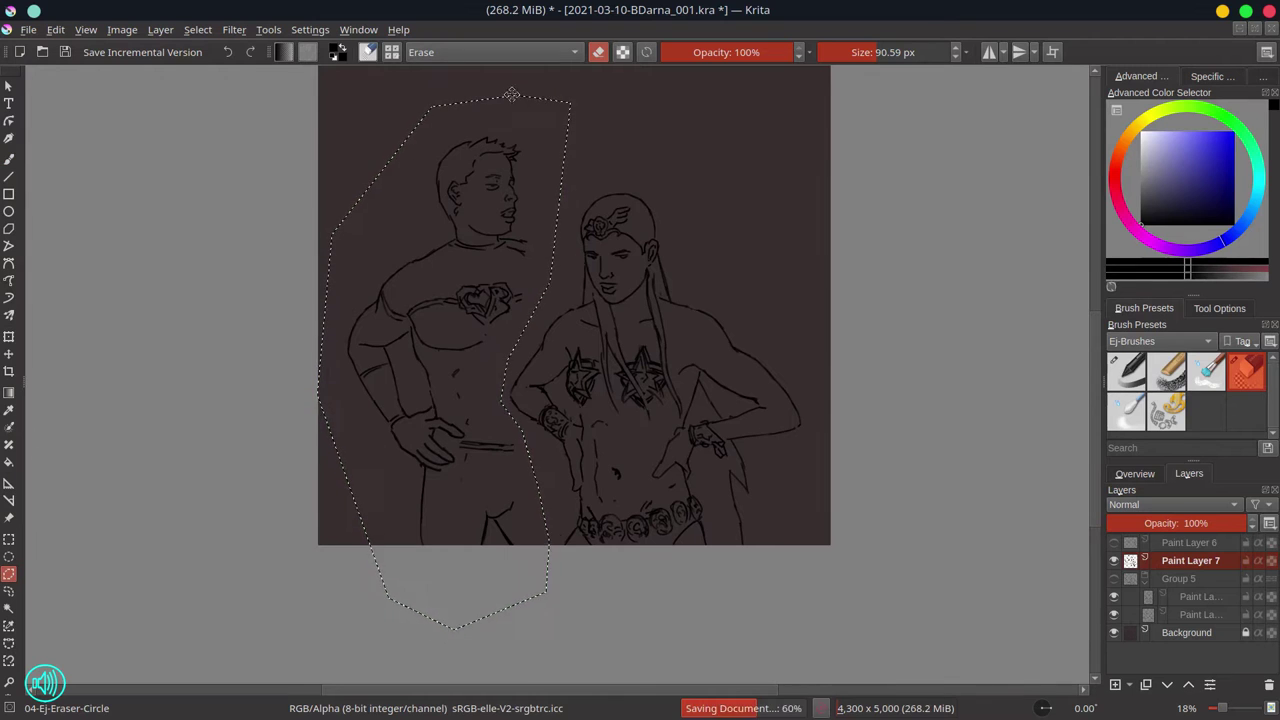
mouse_move(484, 366)
left_mouse_down()
mouse_move(506, 366)
mouse_move(480, 366)
mouse_move(482, 378)
left_mouse_up()
left_click(197, 29)
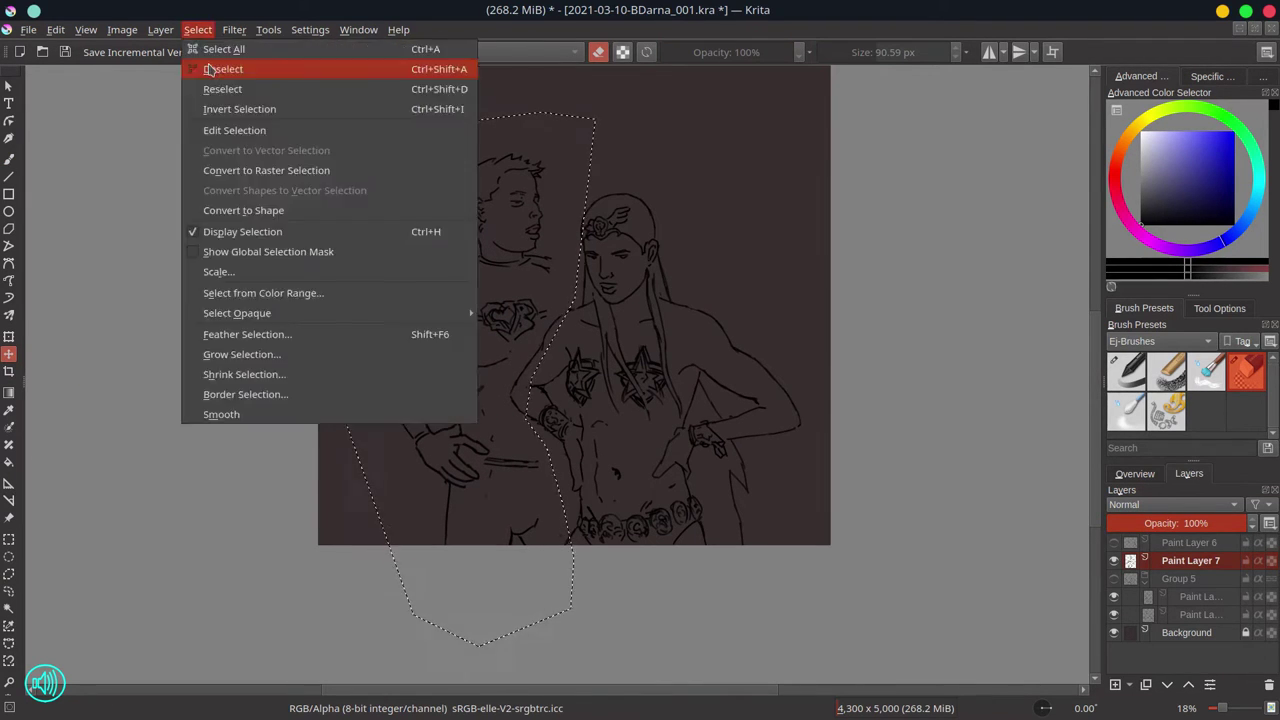
left_click(214, 63)
key("b")
key("/")
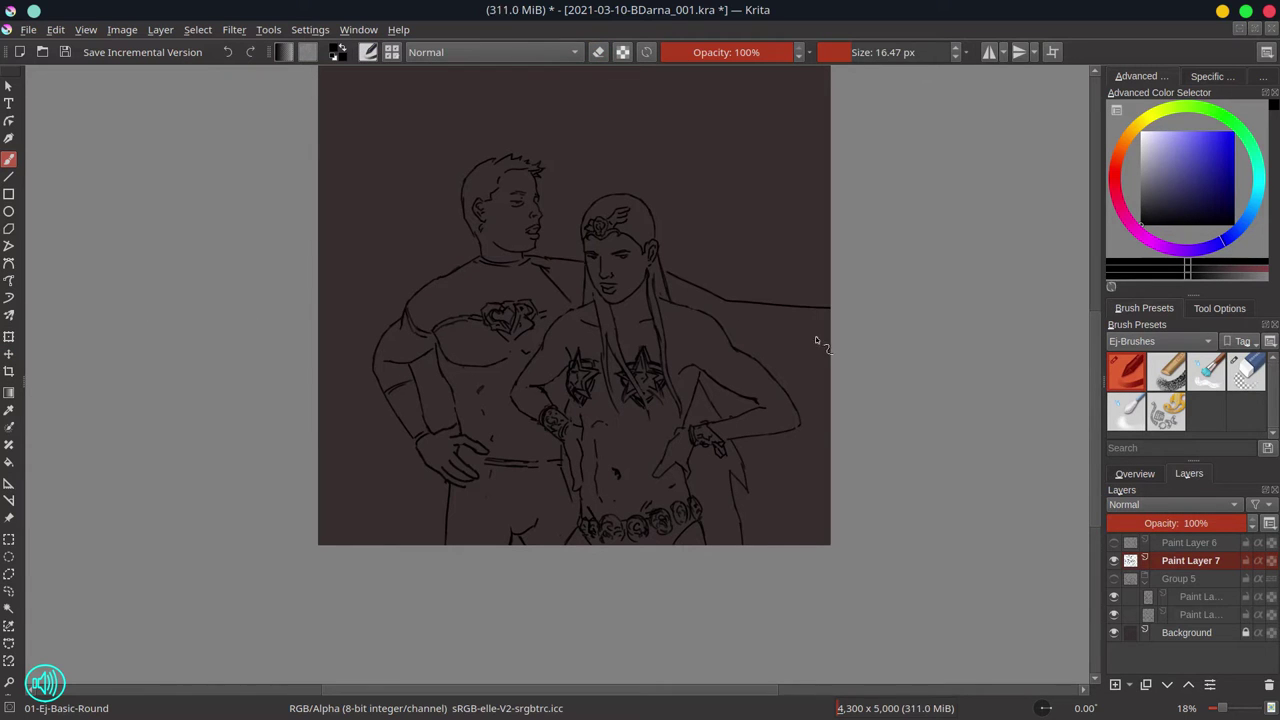
Save the file with Ctrl+S and zoom out to view the whole canvas
key("ctrl+s")
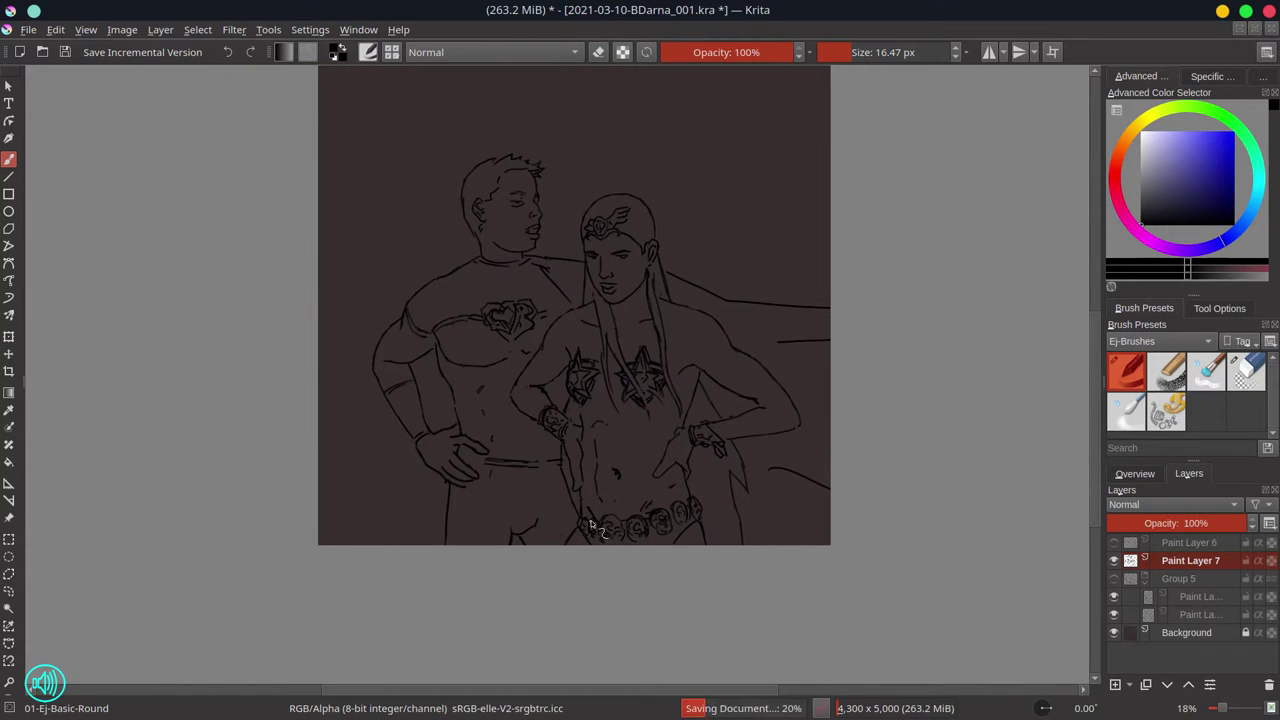
key("minus")
key("minus")
key("minus")
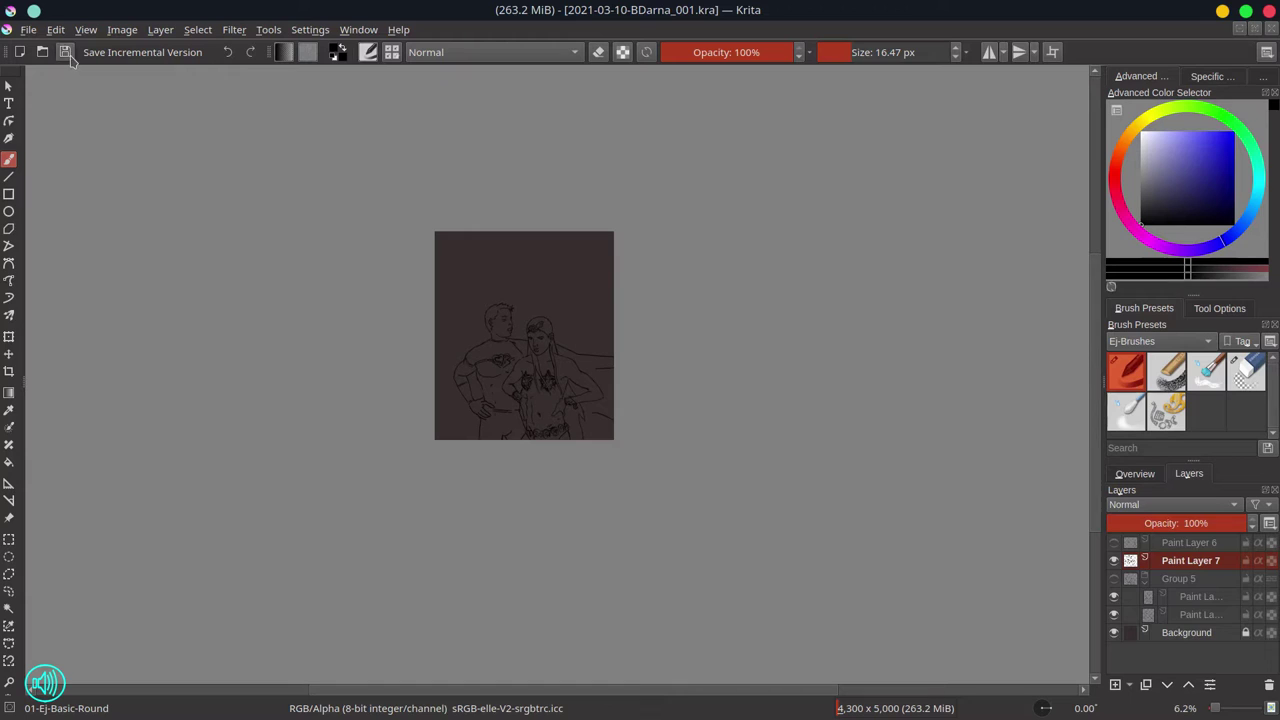
left_click(1135, 473)
Give the man's shirt a jagged hem and ragged chest edge, then save with Ctrl+S
left_click(1190, 475)
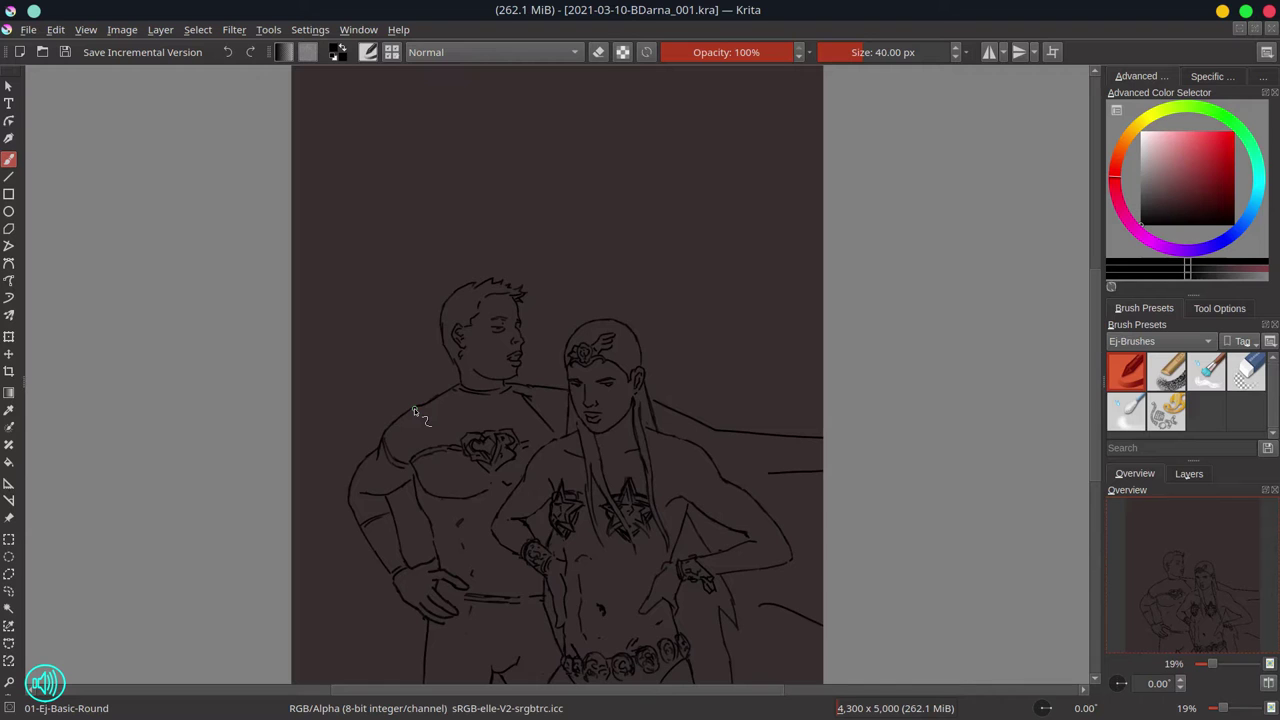
key("slash")
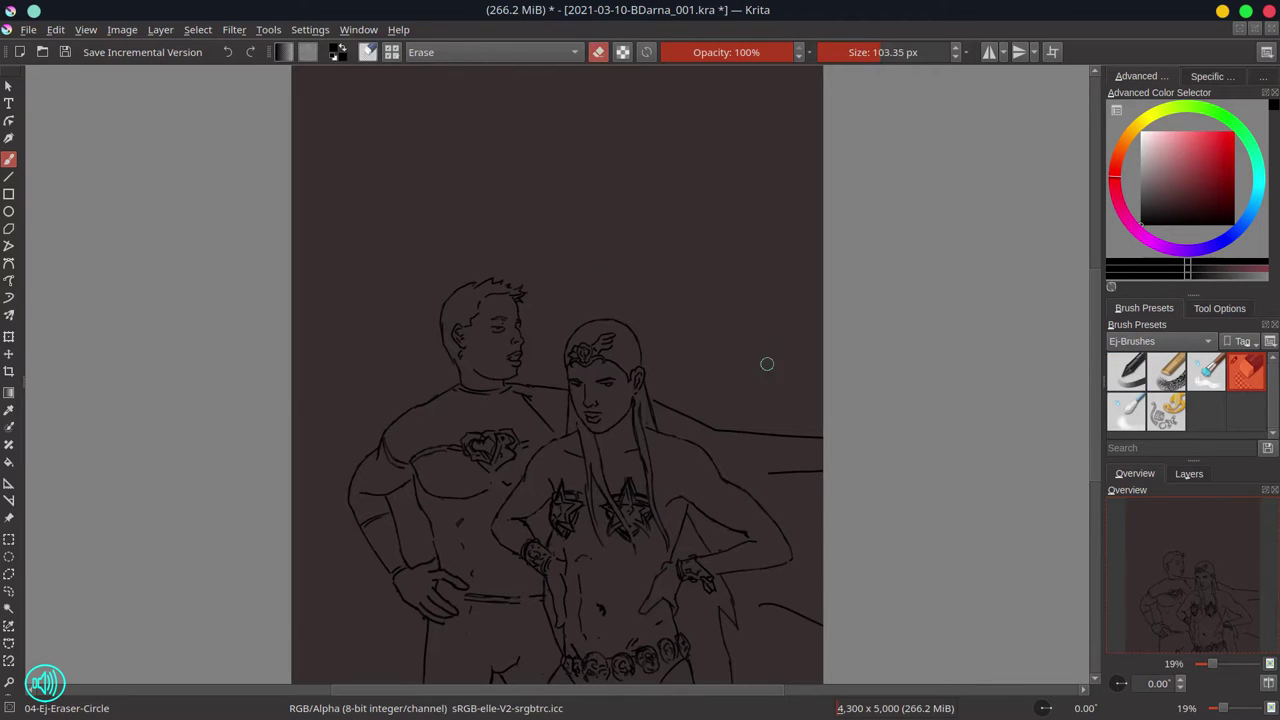
key("slash")
scroll(417, 424, "up", 3)
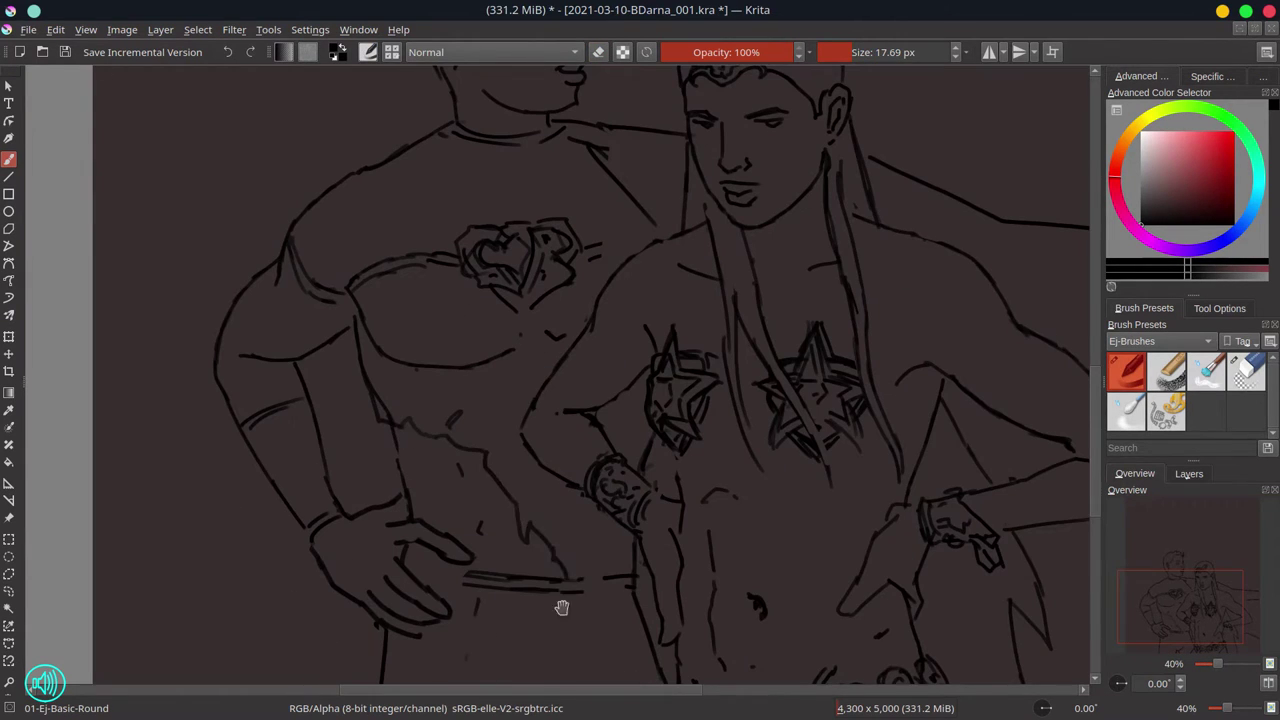
left_click_drag(561, 607, 451, 518)
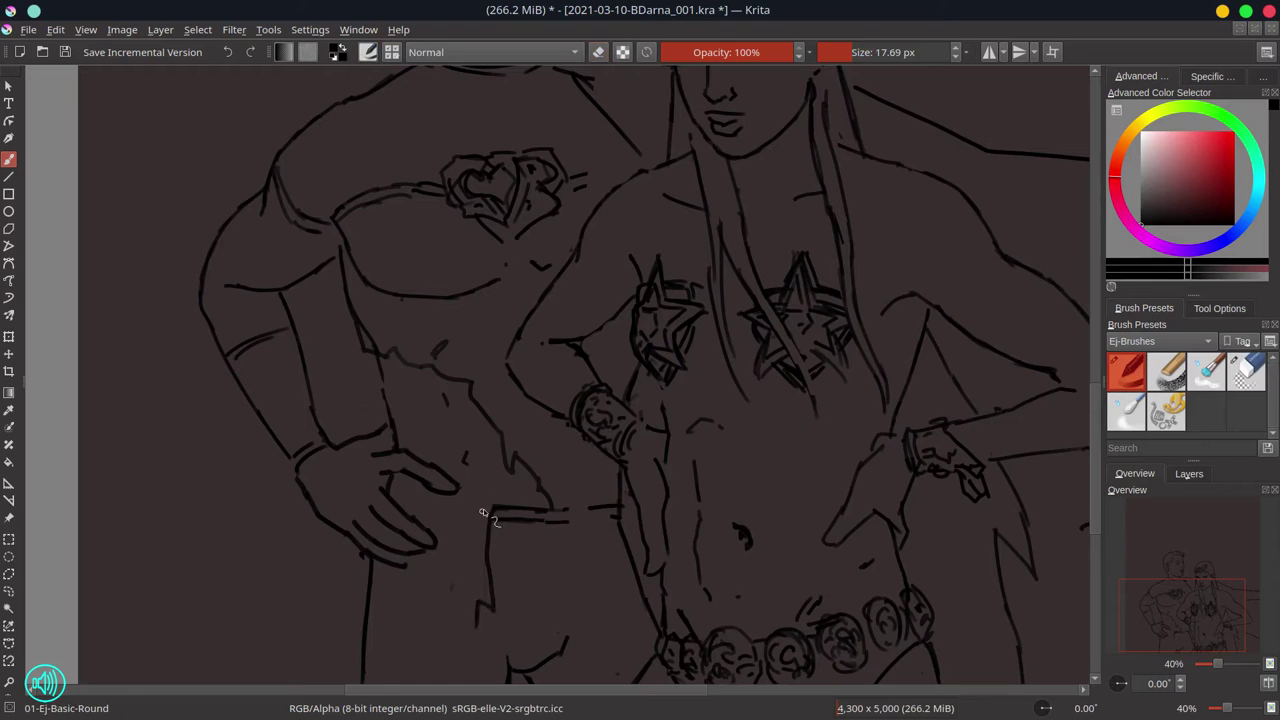
key("slash")
key("slash")
key("slash")
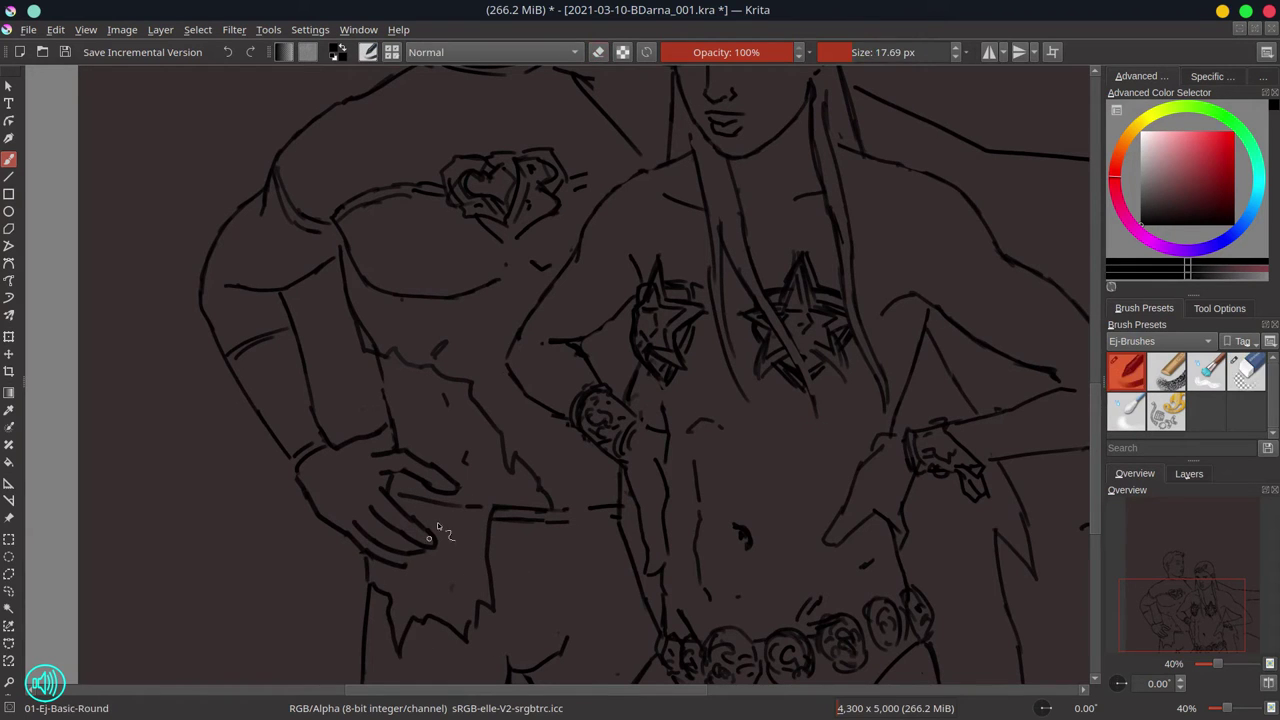
scroll(445, 327, "down", 2)
left_click_drag(445, 327, 429, 403)
key("slash")
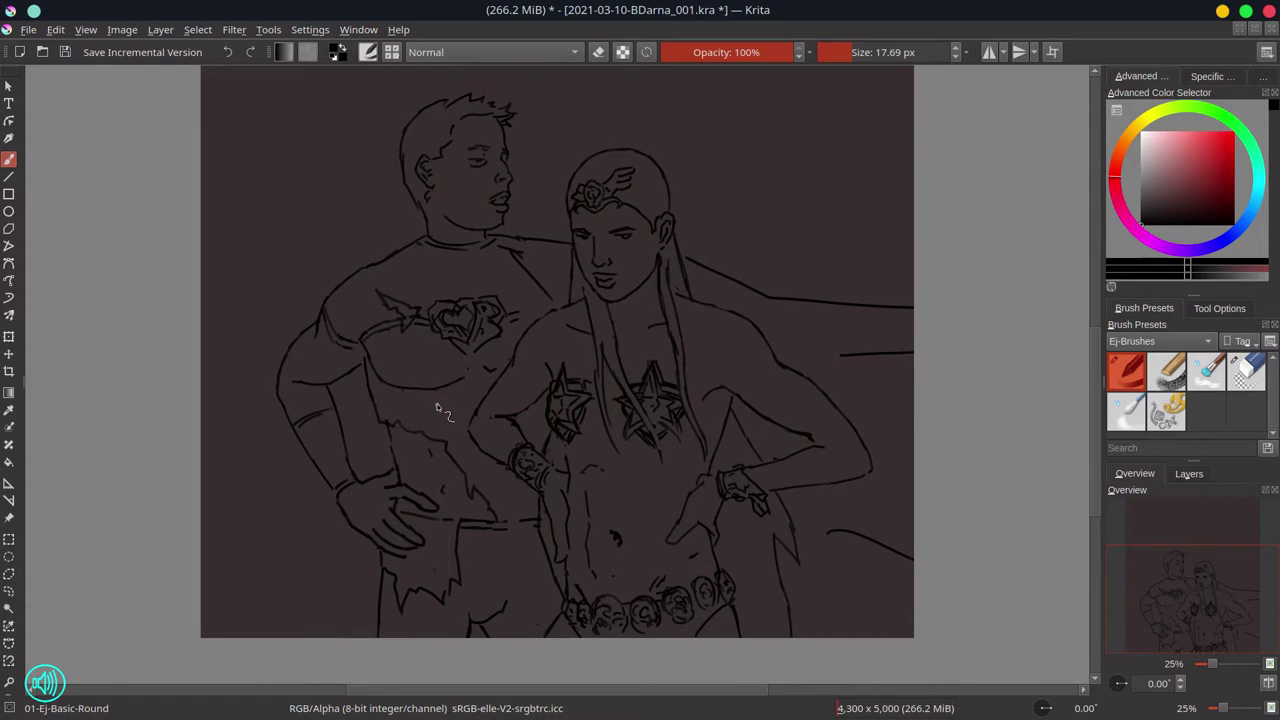
key("ctrl+s")
Rename the final sketch layer 'Sketch' and Group 5 'first sketch'
scroll(534, 366, "down", 3)
left_click(1189, 473)
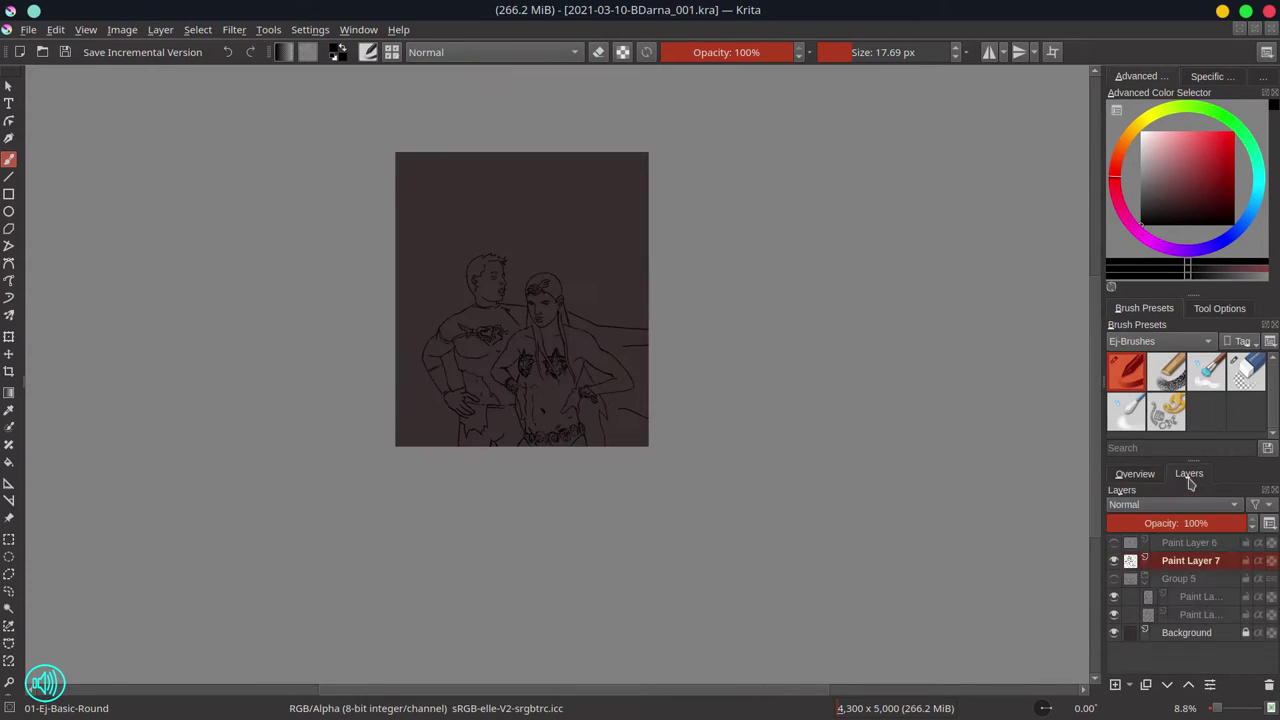
type("Sketch")
key("Return")
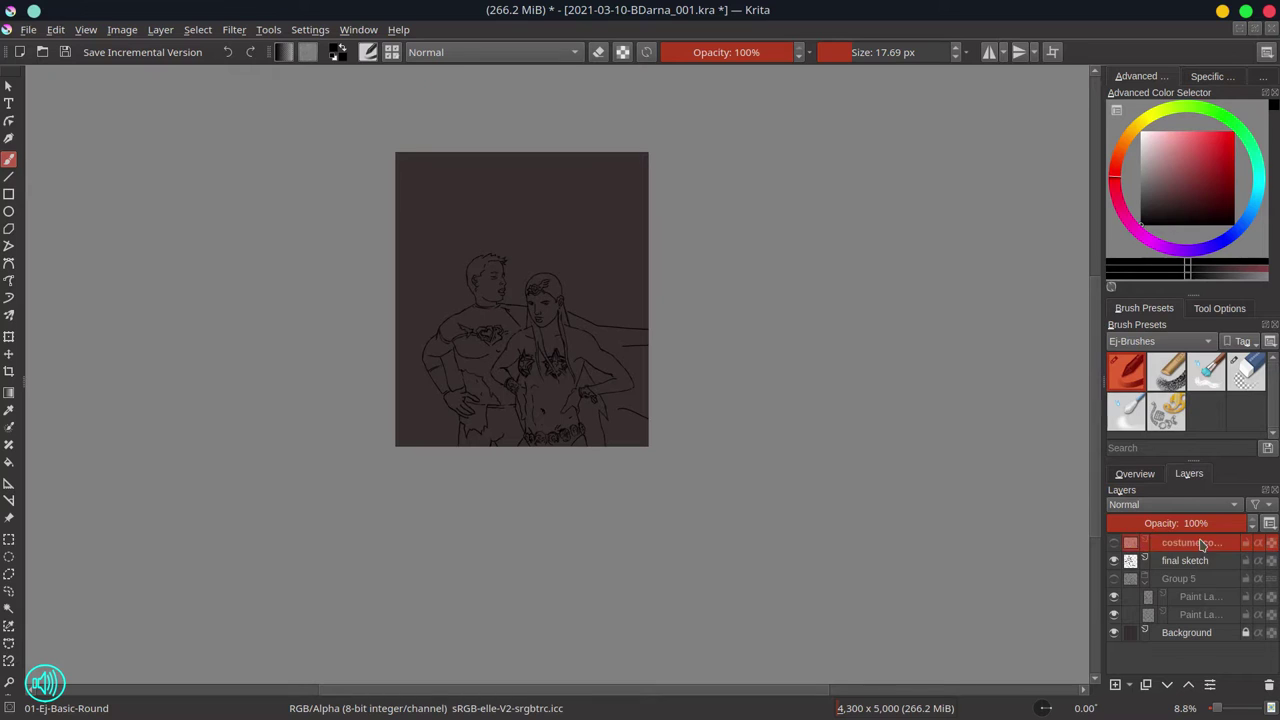
double_click(1188, 580)
type("first sketc")
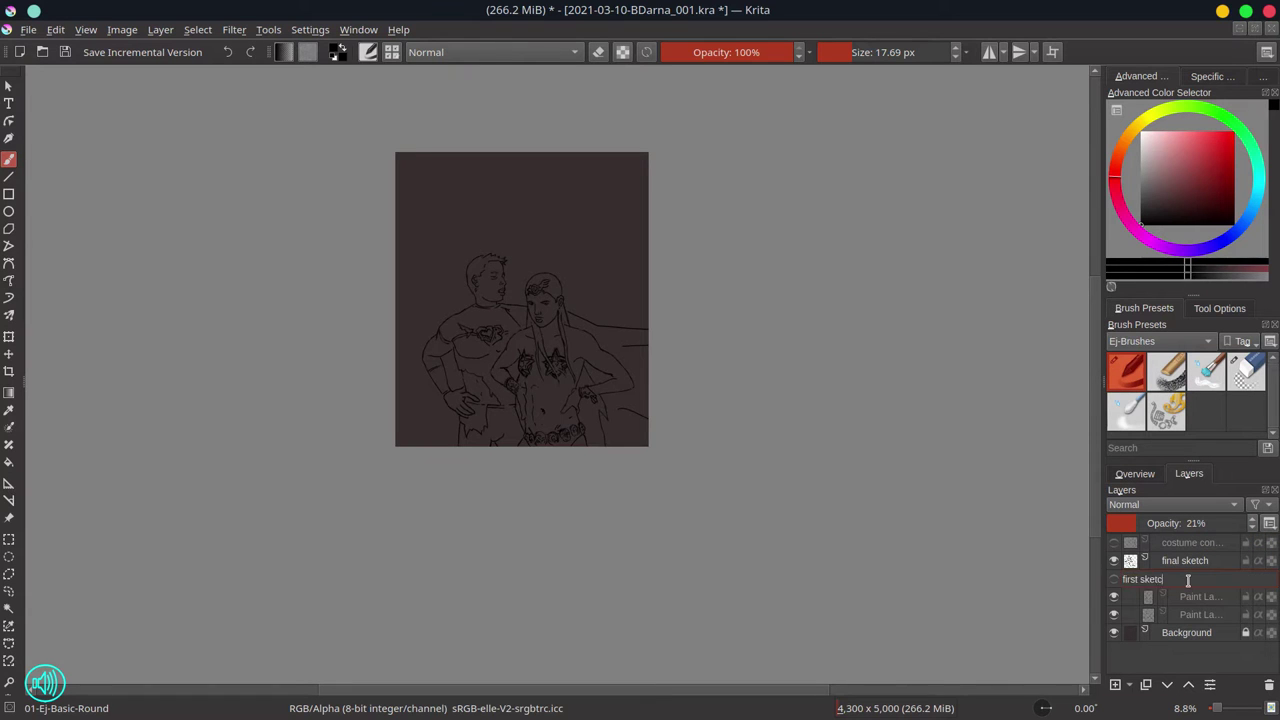
type("h")
key("Return")
Group the sketch layers with Ctrl+G and duplicate the final sketch layer above Background
right_click(1188, 580)
key("ctrl+g")
right_click(1208, 581)
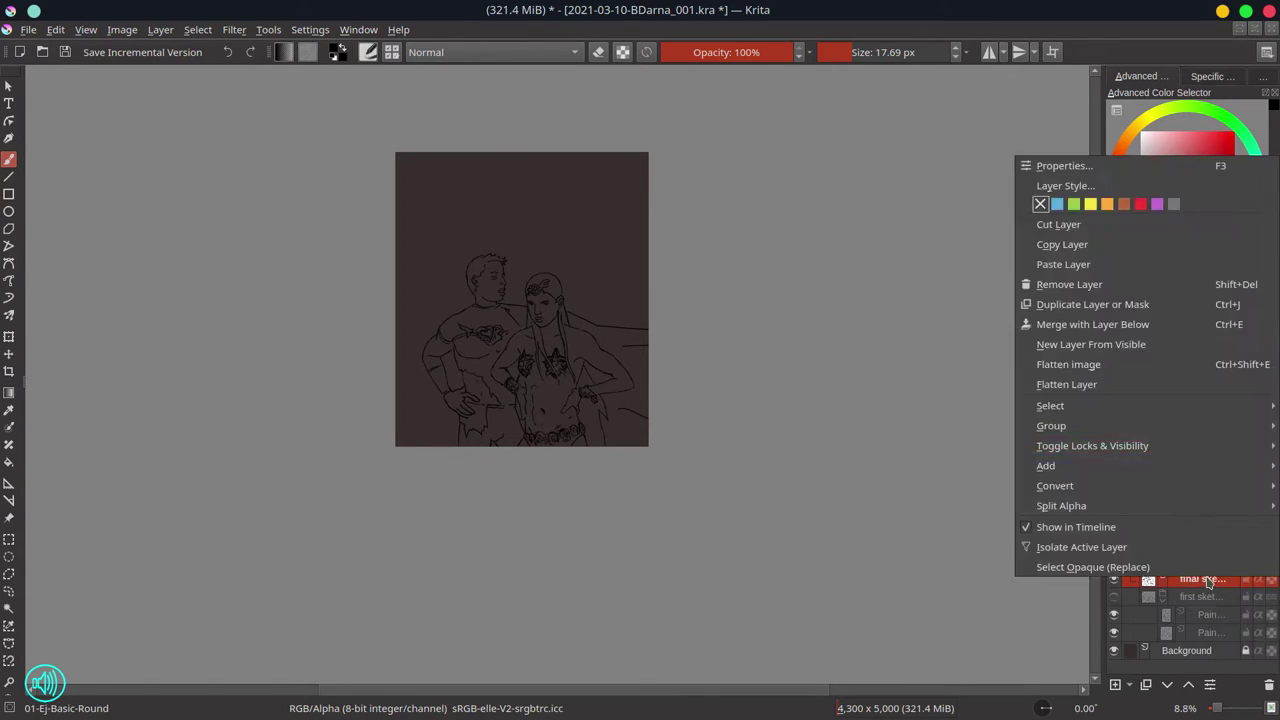
left_click(1062, 244)
right_click(1186, 650)
left_click(1063, 264)
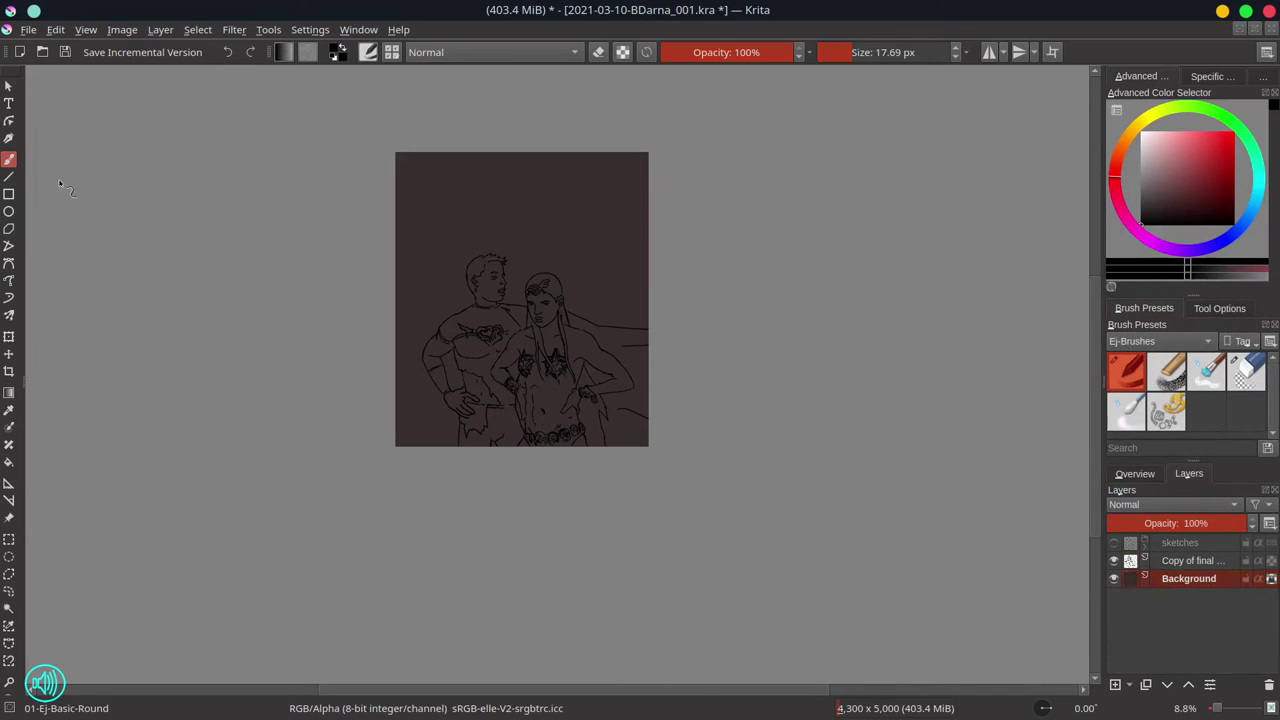
Load the 0_CPC-1-Grey-02 palette in the Palette docker
scroll(862, 455, "down", 1)
left_click(1142, 76)
left_click(1166, 282)
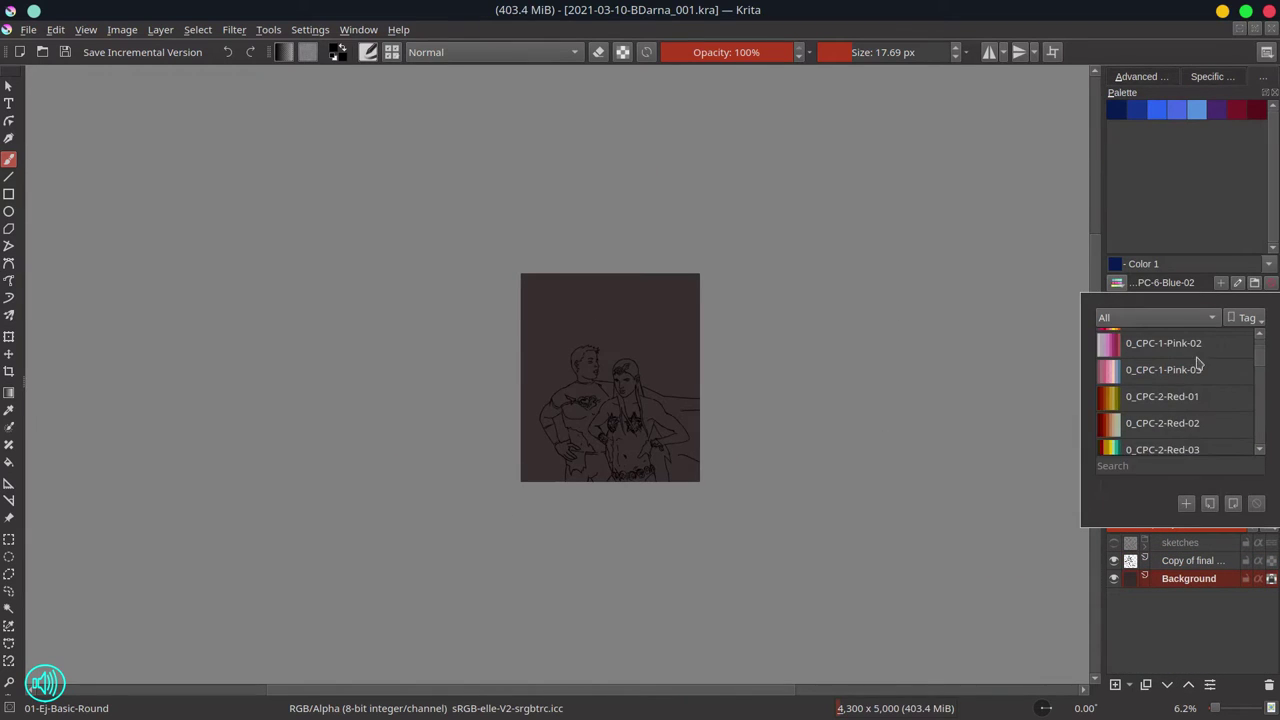
scroll(1198, 365, "down", 1)
scroll(1200, 380, "up", 2)
left_click(1207, 398)
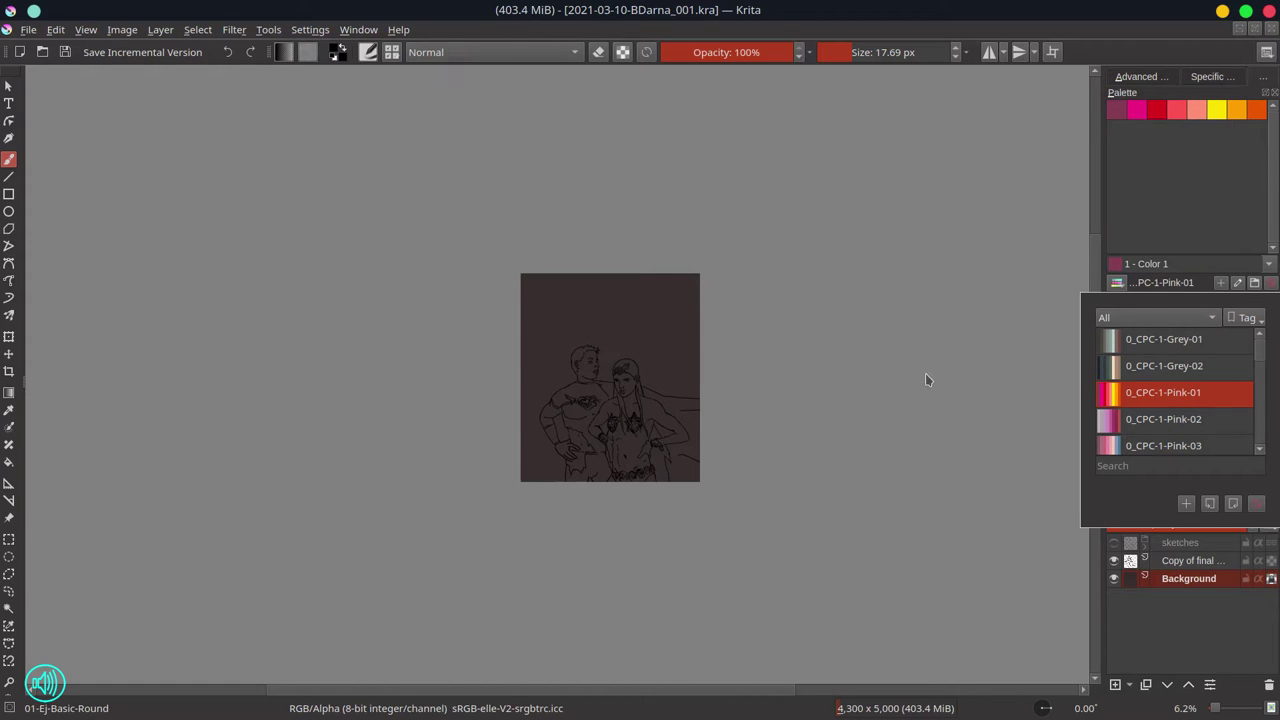
left_click(1203, 366)
scroll(554, 358, "up", 4)
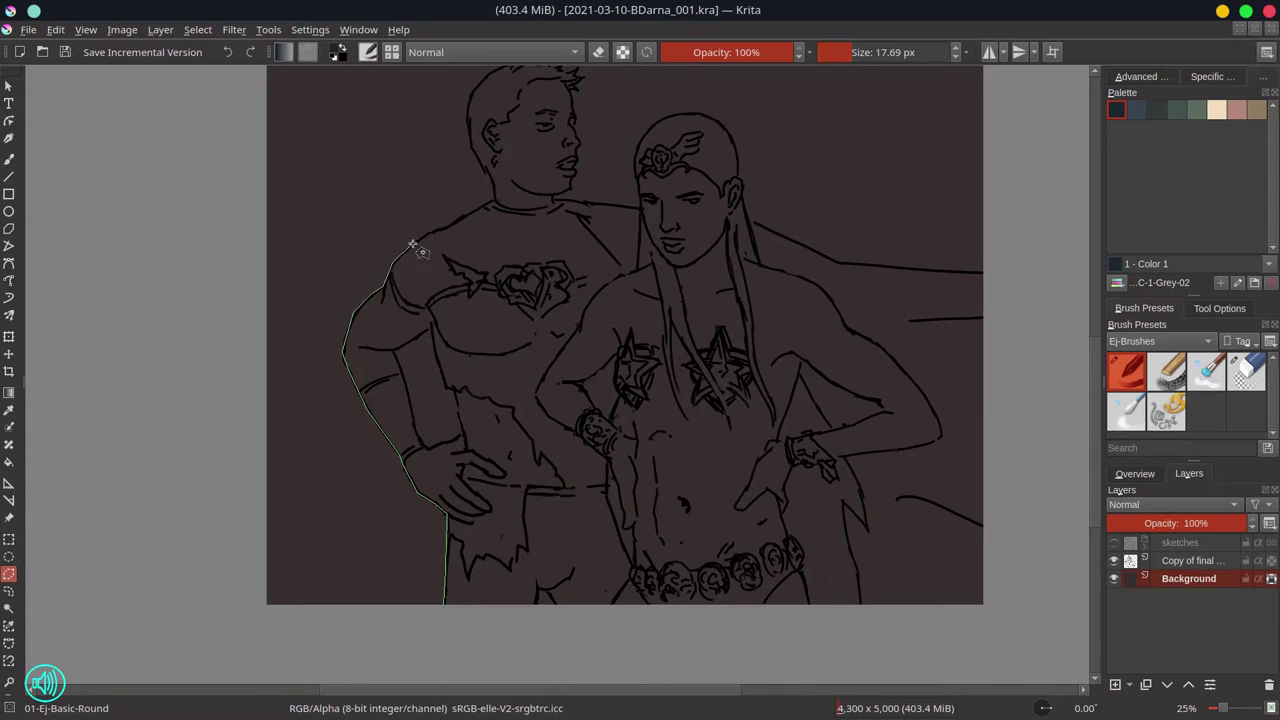
Trace a freehand selection around the man's side, shoulder and head and the woman's head and cape
mouse_move(412, 244)
left_mouse_down()
mouse_move(421, 330)
mouse_move(186, 443)
left_mouse_up()
scroll(243, 371, "up", 2)
mouse_move(222, 272)
left_mouse_down()
mouse_move(243, 371)
mouse_move(455, 432)
mouse_move(465, 328)
mouse_move(522, 272)
mouse_move(565, 280)
mouse_move(575, 362)
mouse_move(560, 406)
mouse_move(588, 411)
left_mouse_up()
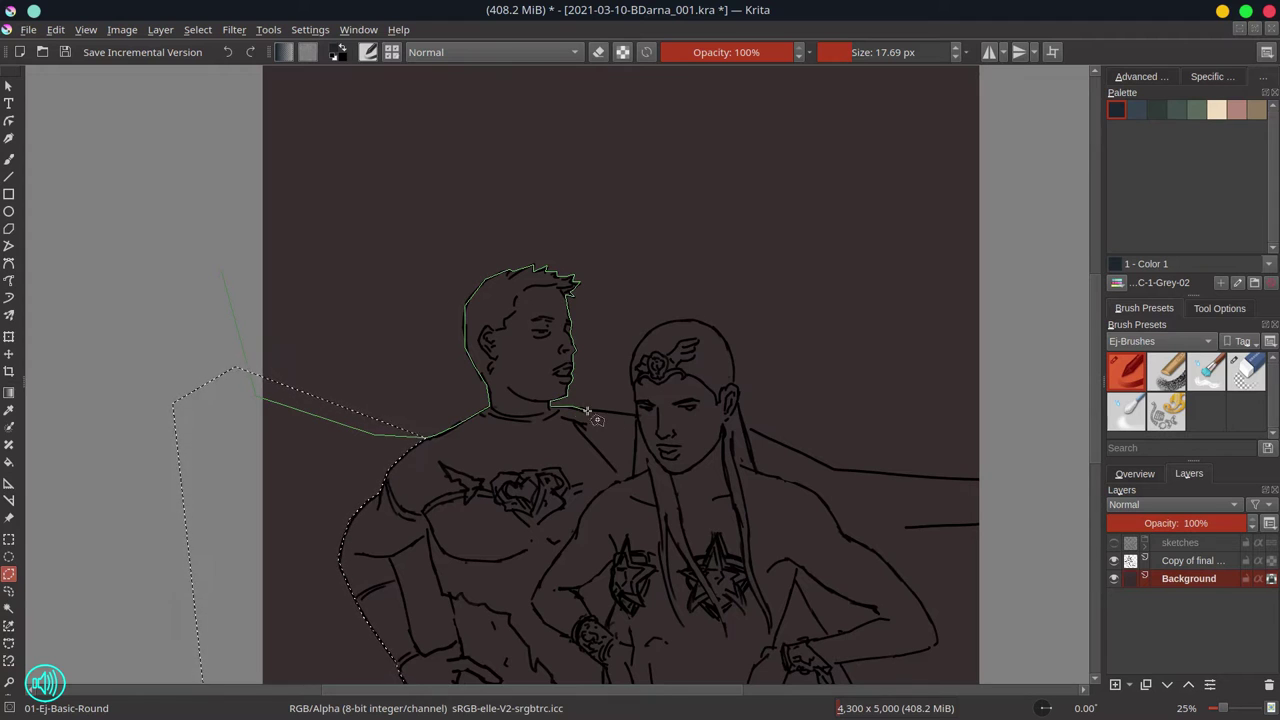
mouse_move(630, 362)
left_mouse_down()
mouse_move(653, 326)
mouse_move(718, 330)
mouse_move(739, 405)
mouse_move(774, 440)
mouse_move(986, 486)
left_mouse_up()
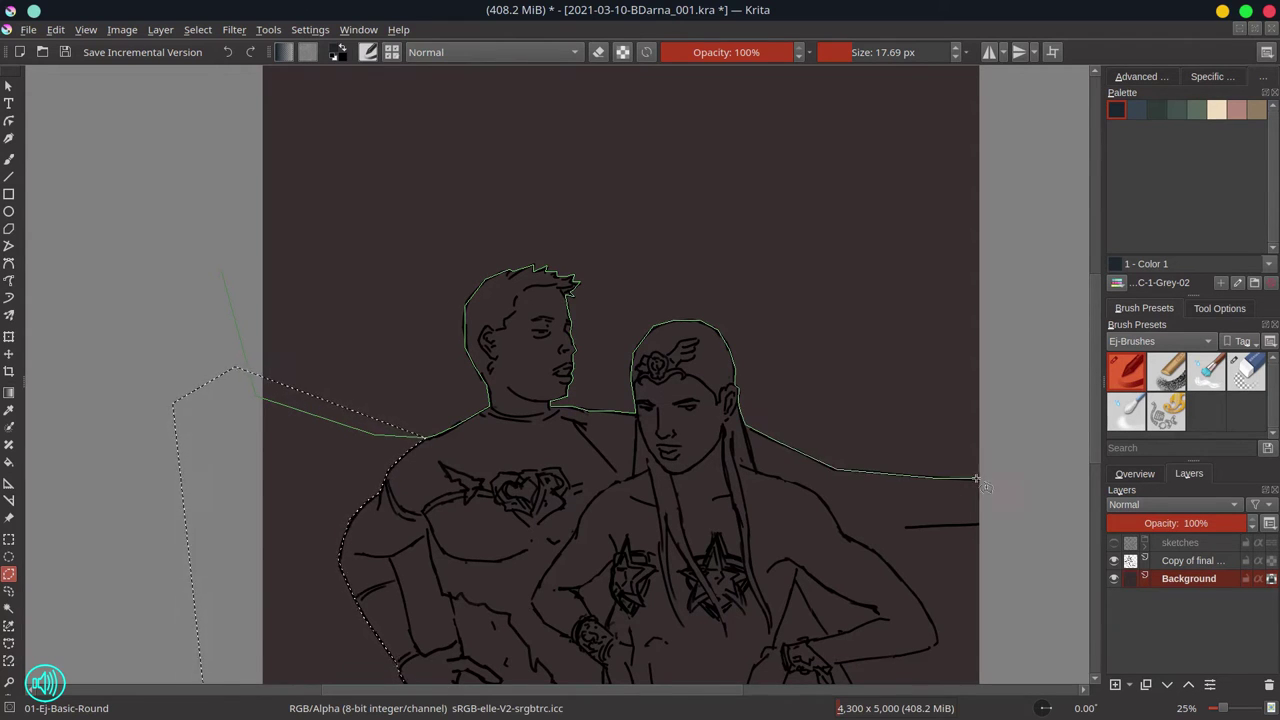
scroll(986, 486, "down", 2)
Try a pink fill of the selected background on a new layer, then undo it
left_click(1236, 110)
key("Insert")
key("shift+BackSpace")
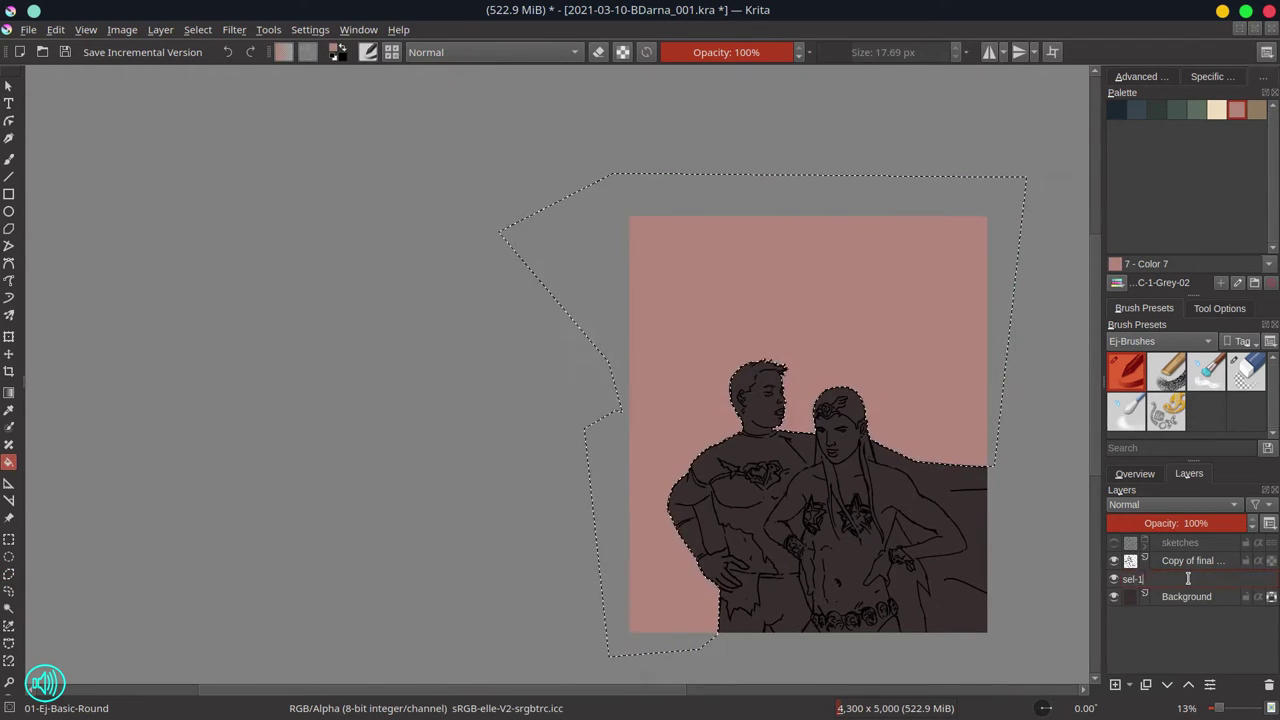
key("ctrl+z")
key("ctrl+z")
Mirror the view and paint dark green texture across the top background with the textured shape brush
left_click(1135, 473)
scroll(963, 649, "down", 2)
key("m")
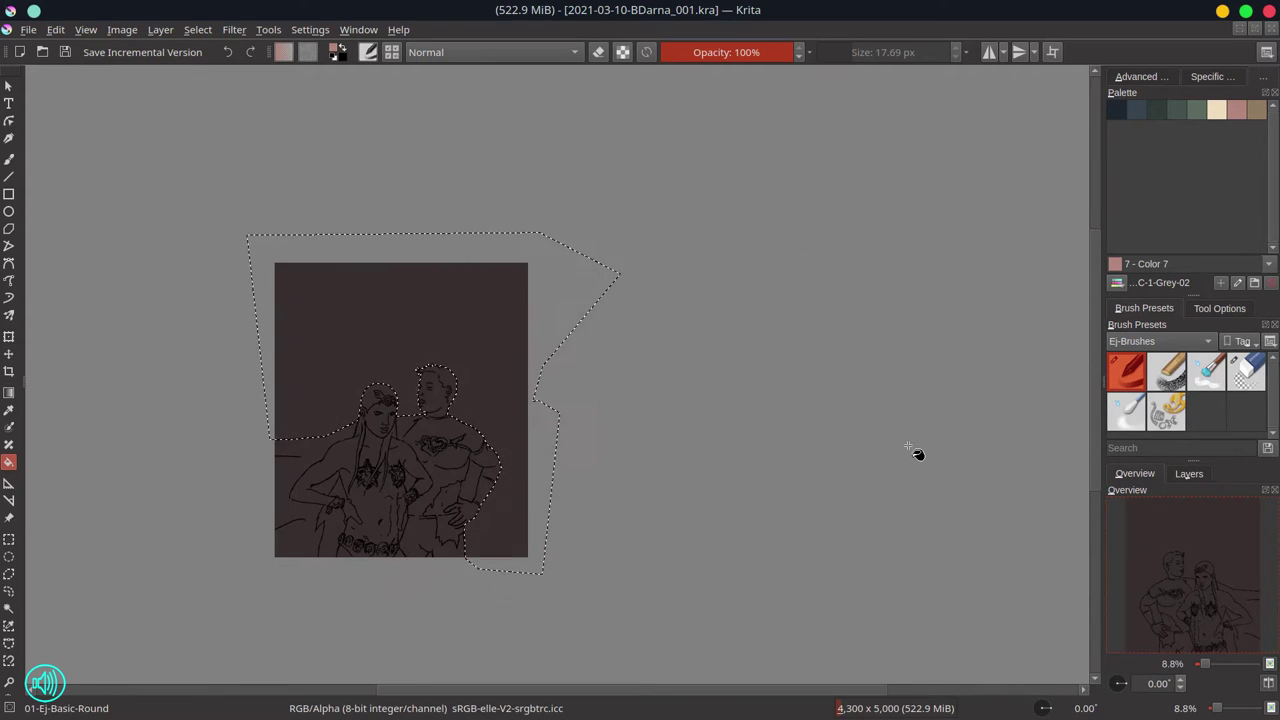
key("slash")
key("b")
mouse_move(480, 343)
left_mouse_down()
mouse_move(441, 280)
mouse_move(303, 278)
mouse_move(351, 368)
mouse_move(695, 374)
mouse_move(371, 330)
mouse_move(441, 331)
mouse_move(534, 375)
mouse_move(542, 500)
mouse_move(501, 419)
mouse_move(559, 373)
mouse_move(506, 416)
mouse_move(468, 295)
left_mouse_up()
Darken the background with Multiply strokes, then add bluish-grey swirls in Normal mode
left_click(490, 52)
left_click(450, 66)
mouse_move(330, 300)
left_mouse_down()
mouse_move(405, 312)
mouse_move(490, 300)
mouse_move(310, 320)
left_mouse_up()
left_click(1157, 109)
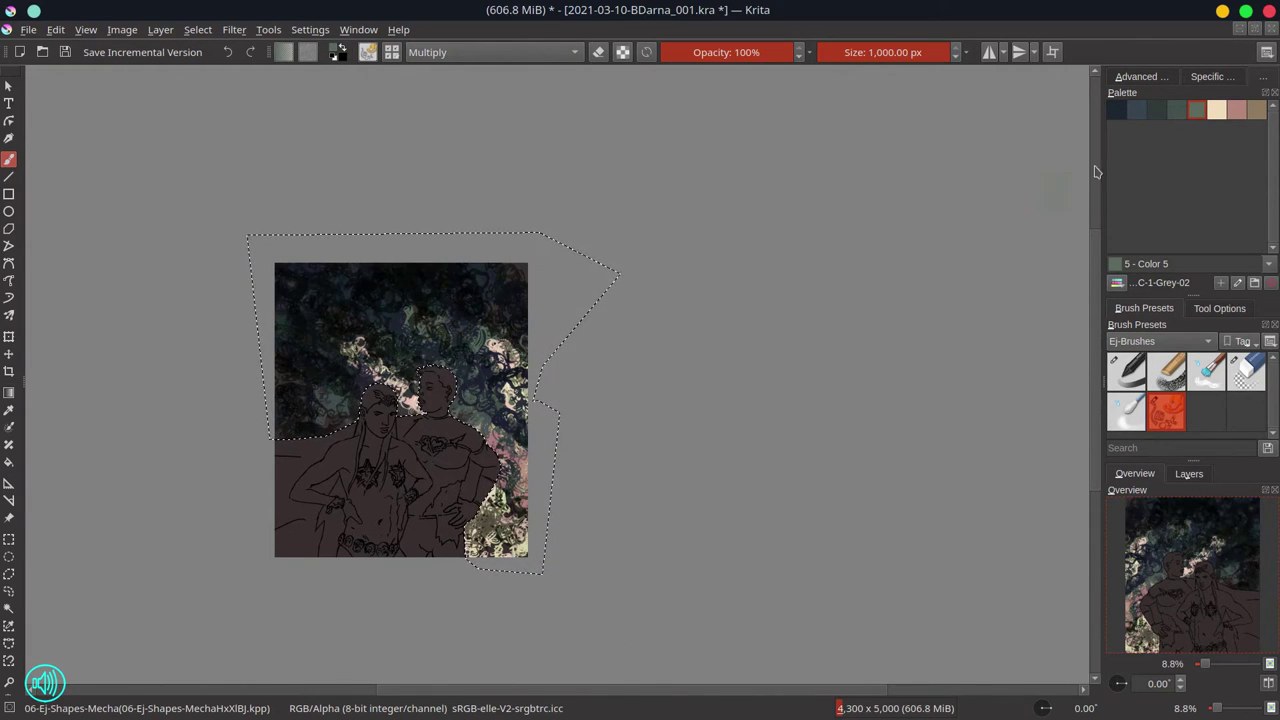
left_click(490, 52)
left_click(440, 80)
left_click_drag(340, 280, 435, 305)
left_click_drag(330, 330, 290, 420)
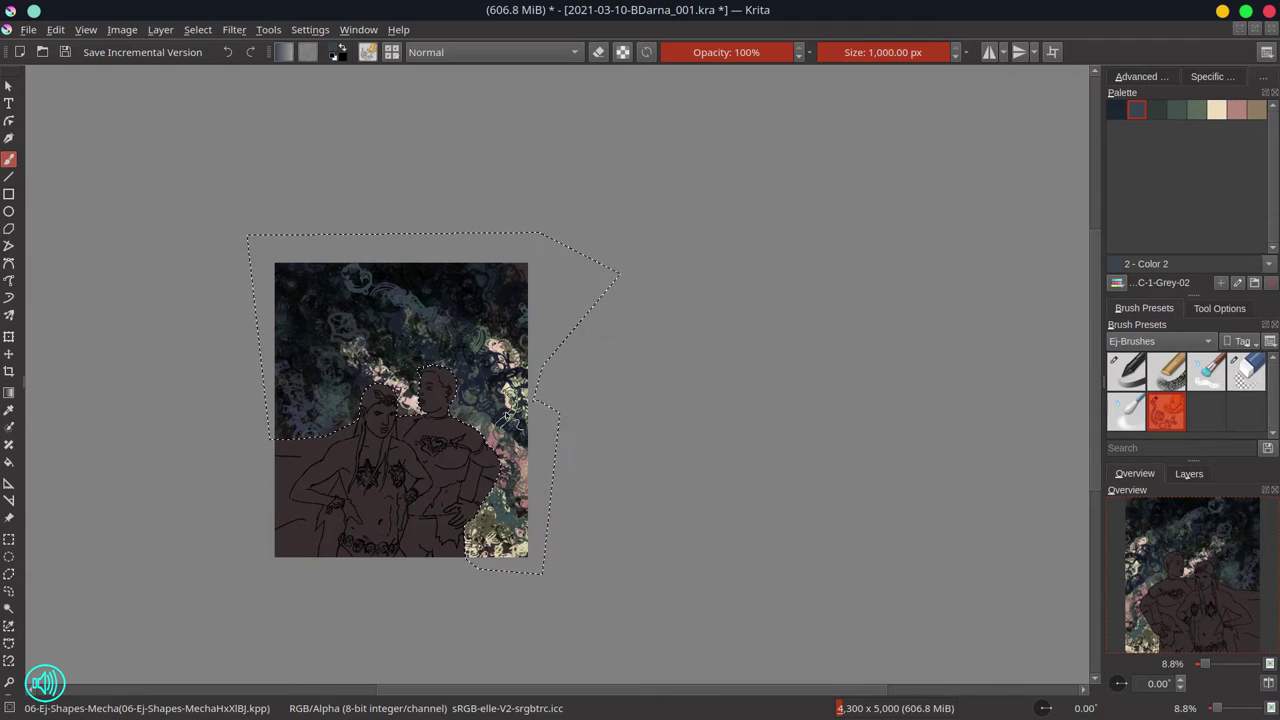
Add lighter strokes along the top and cream cloud swirls into the background
left_click(1196, 109)
left_click_drag(340, 330, 480, 300)
left_click(490, 52)
left_click(450, 66)
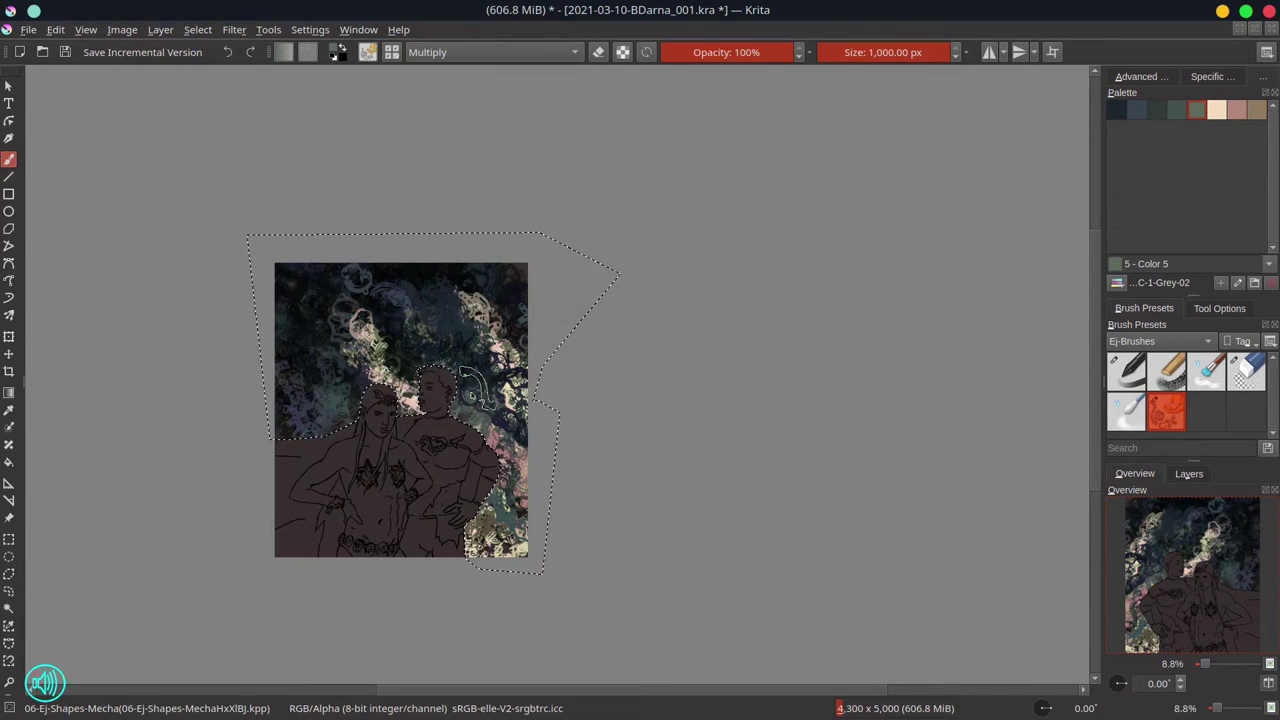
left_click(490, 52)
left_click(520, 96)
left_click(1216, 109)
left_click_drag(320, 390, 290, 400)
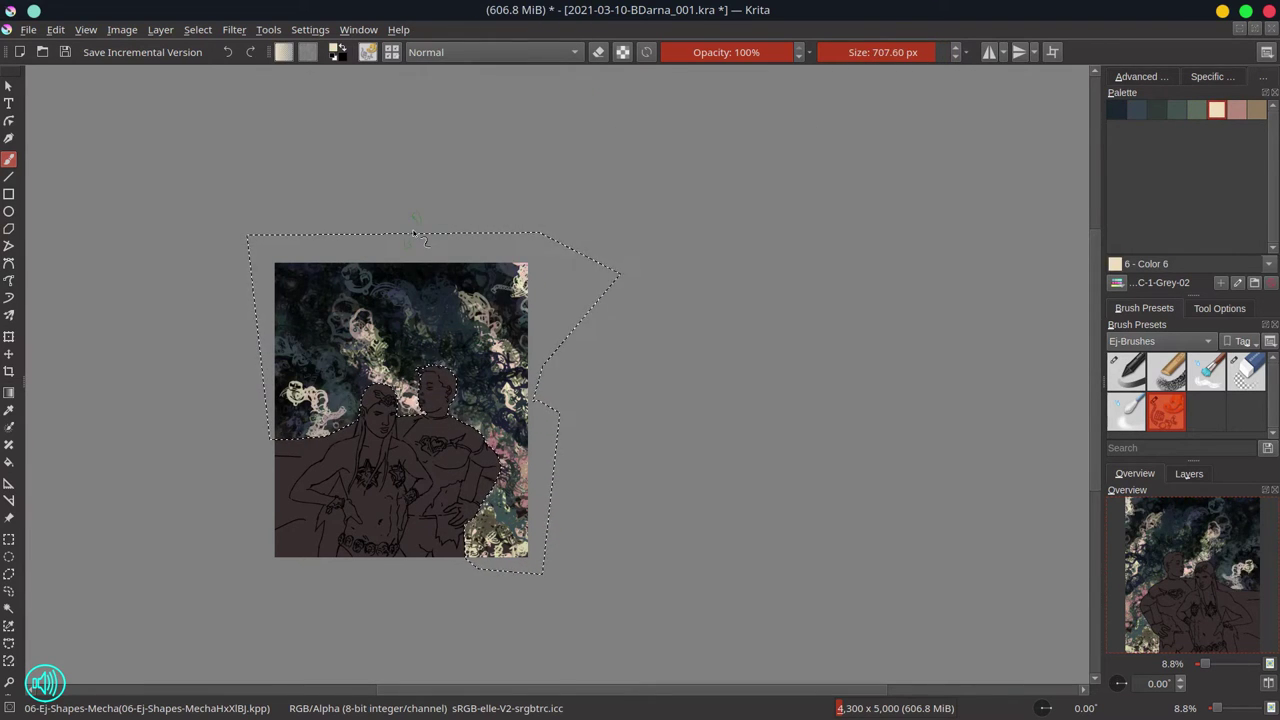
Load the 0_CPC-1-Pink-03 palette and invert the selection onto the figures
left_click(1117, 282)
left_click(1113, 445)
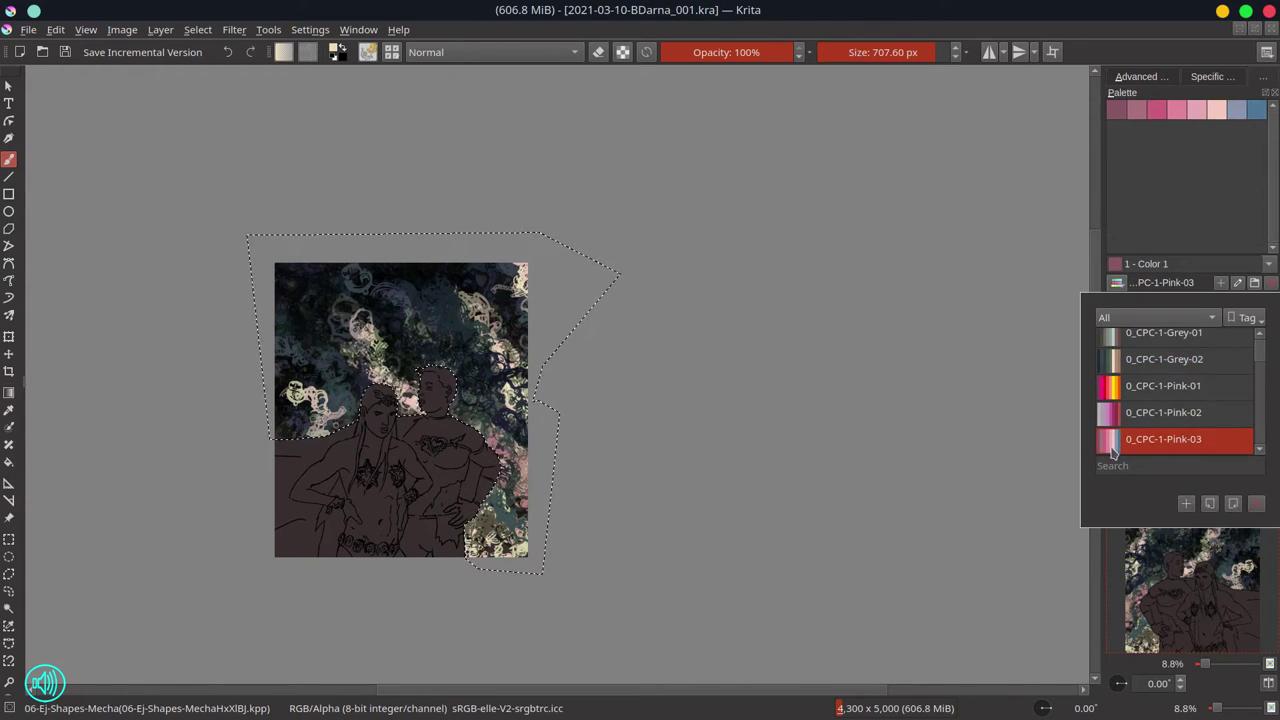
left_click(197, 29)
left_click(218, 112)
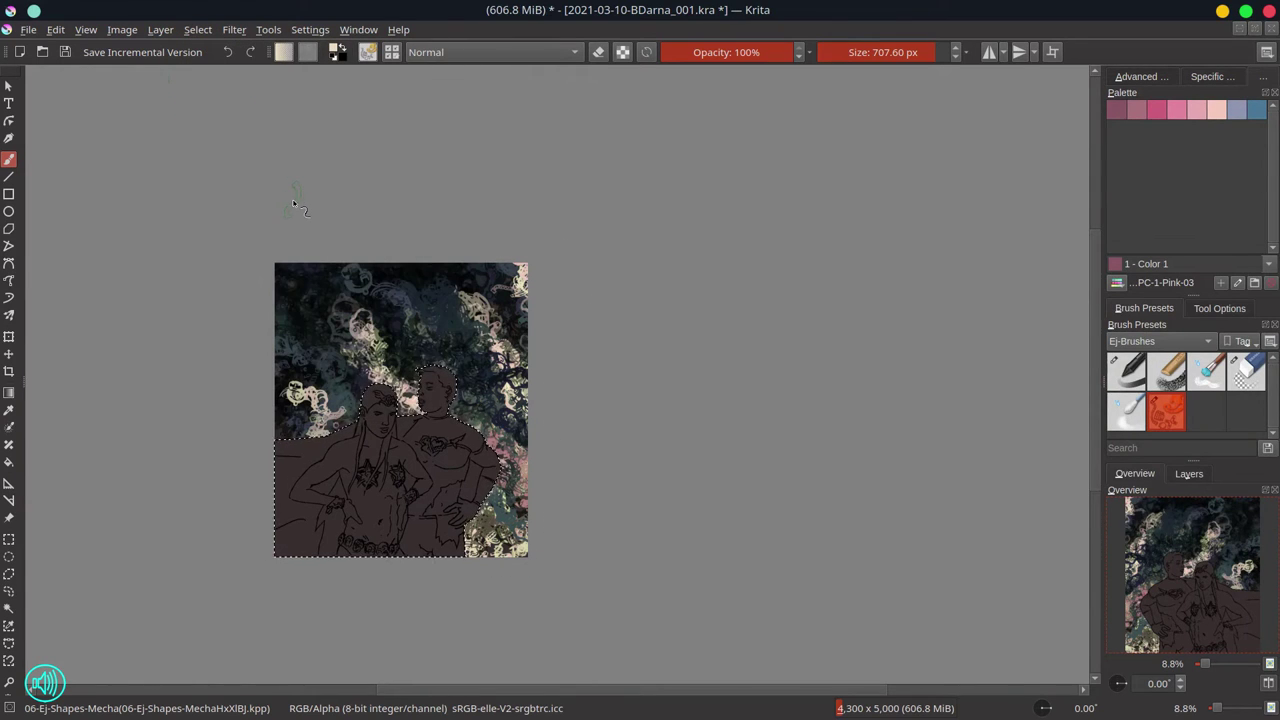
With a smaller brush, paint pink over the woman's face, belly and hip
key("m")
key("bracketleft")
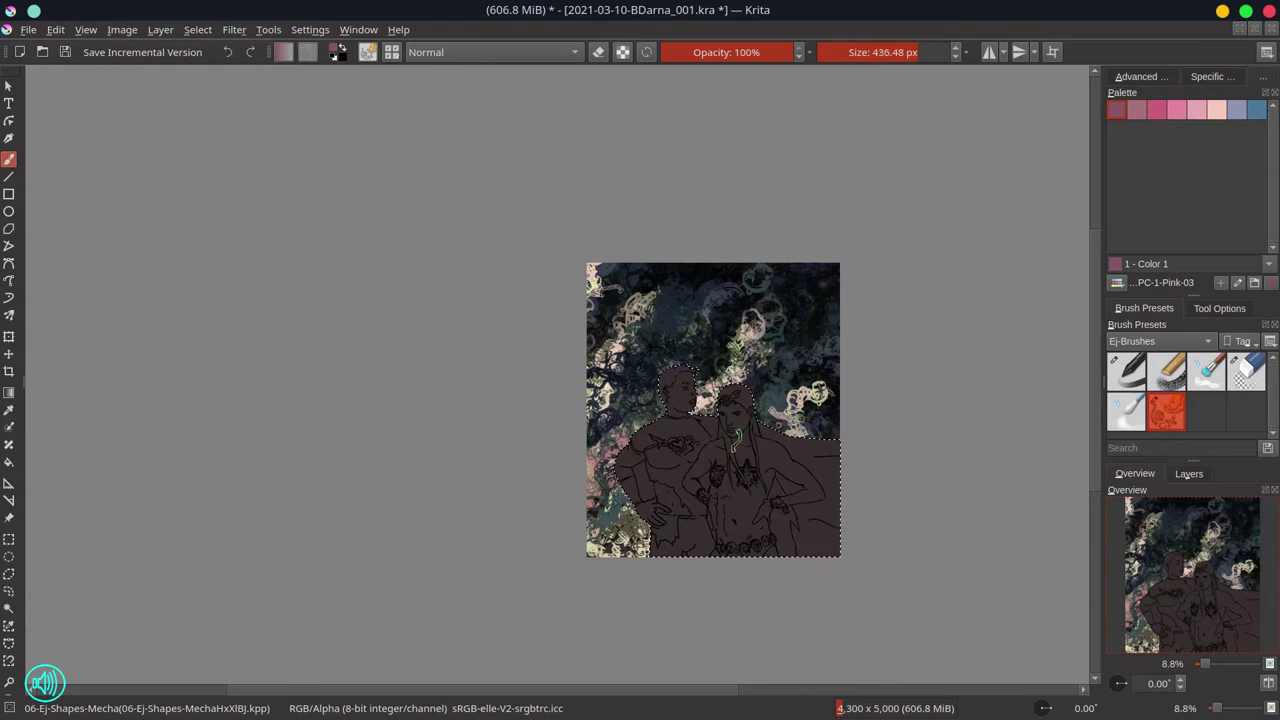
key("bracketleft")
scroll(735, 440, "up", 2)
mouse_move(700, 350)
left_mouse_down()
mouse_move(723, 438)
mouse_move(942, 200)
mouse_move(704, 380)
mouse_move(1088, 460)
mouse_move(736, 470)
mouse_move(697, 445)
mouse_move(661, 443)
mouse_move(677, 460)
mouse_move(629, 491)
mouse_move(698, 542)
mouse_move(704, 450)
mouse_move(802, 480)
mouse_move(780, 450)
mouse_move(797, 482)
mouse_move(770, 575)
left_mouse_up()
key("bracketleft")
key("bracketleft")
key("bracketright")
key("bracketright")
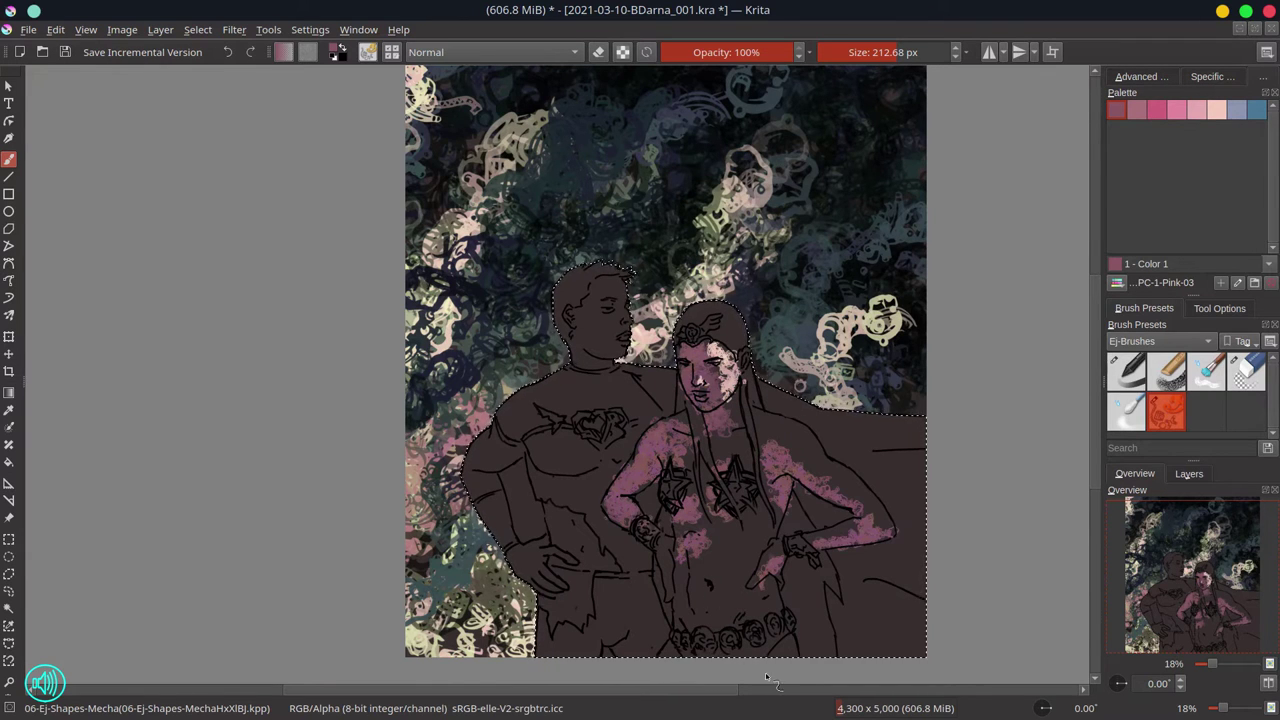
mouse_move(755, 650)
left_mouse_down()
mouse_move(683, 574)
mouse_move(705, 540)
left_mouse_up()
Brush peach across her chest, shoulder and arm, darker pink over belly and hip, and save
left_click(1216, 109)
mouse_move(655, 430)
left_mouse_down()
mouse_move(830, 412)
mouse_move(798, 447)
mouse_move(870, 457)
mouse_move(890, 530)
left_mouse_up()
mouse_move(715, 572)
left_mouse_down()
mouse_move(770, 615)
mouse_move(785, 600)
left_mouse_up()
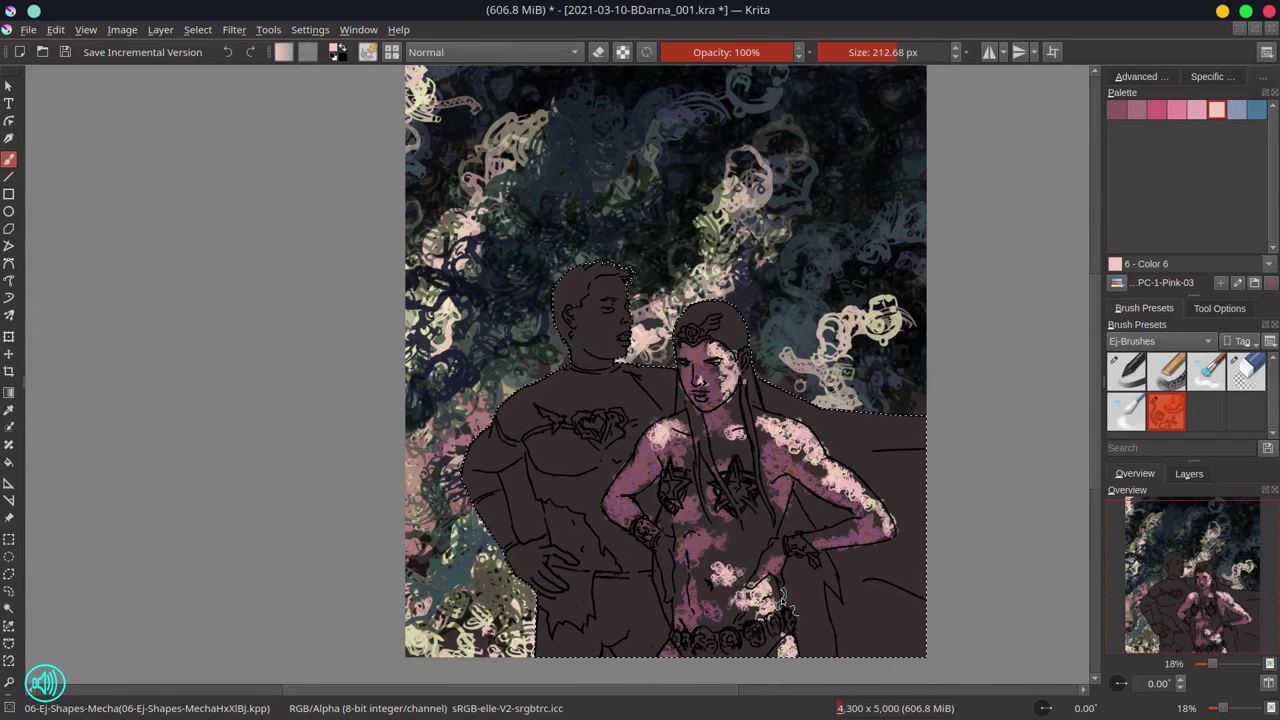
mouse_move(732, 405)
left_mouse_down()
mouse_move(740, 430)
mouse_move(700, 500)
mouse_move(805, 550)
mouse_move(810, 538)
left_mouse_up()
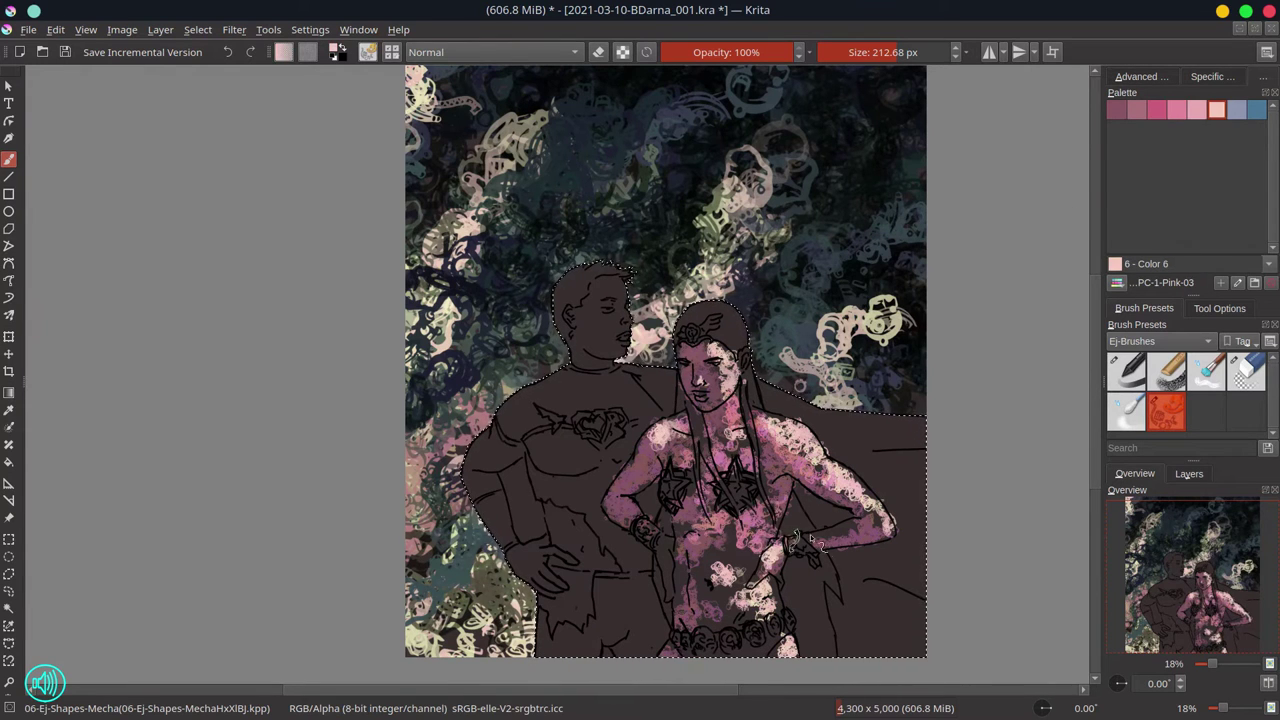
left_click(1176, 109)
mouse_move(715, 535)
left_mouse_down()
mouse_move(705, 600)
mouse_move(675, 560)
mouse_move(665, 590)
left_mouse_up()
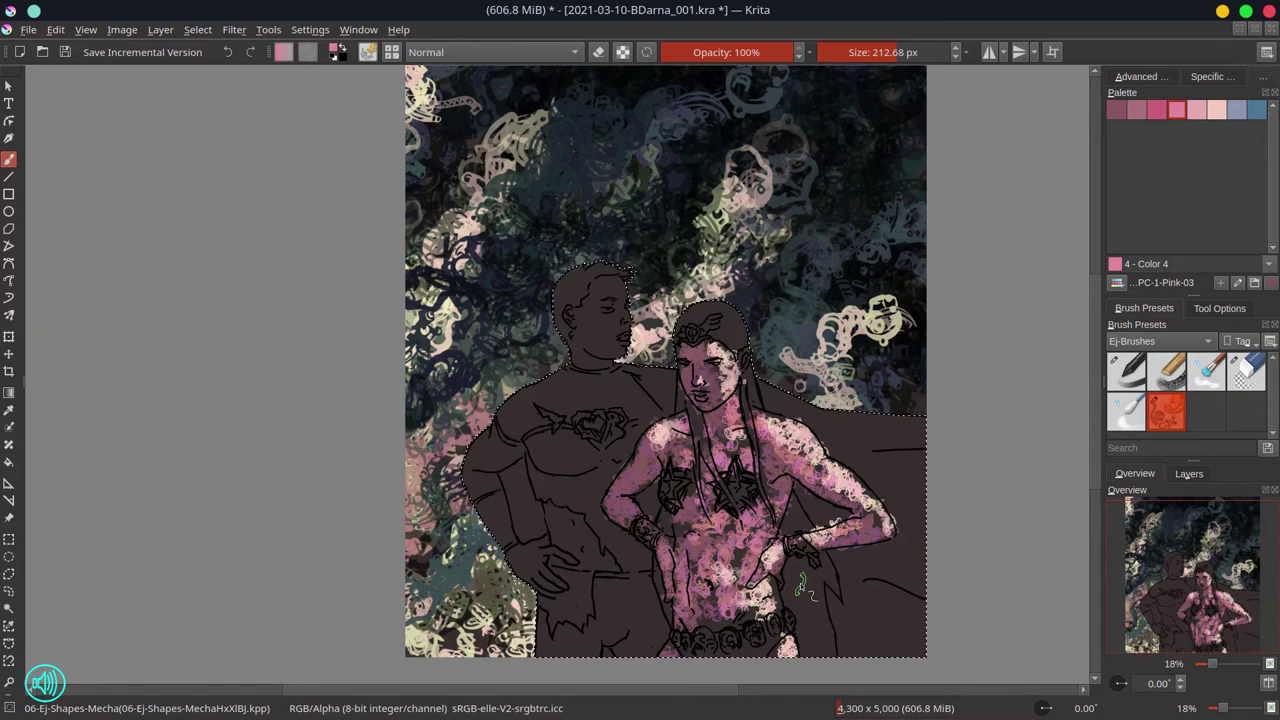
key("ctrl+s")
Shade the man's face in deep pink with light peach highlights, then load the Pink-01 palette
key("m")
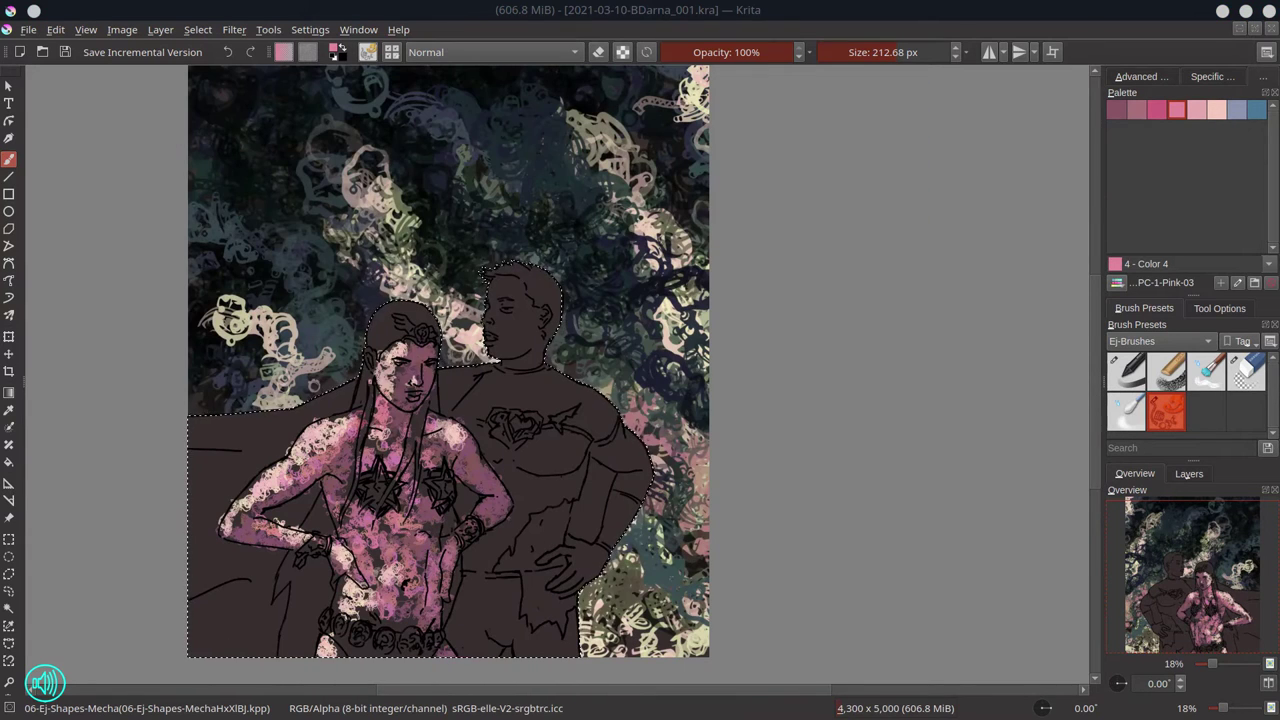
left_click(1116, 109)
mouse_move(510, 310)
left_mouse_down()
mouse_move(520, 335)
mouse_move(525, 320)
left_mouse_up()
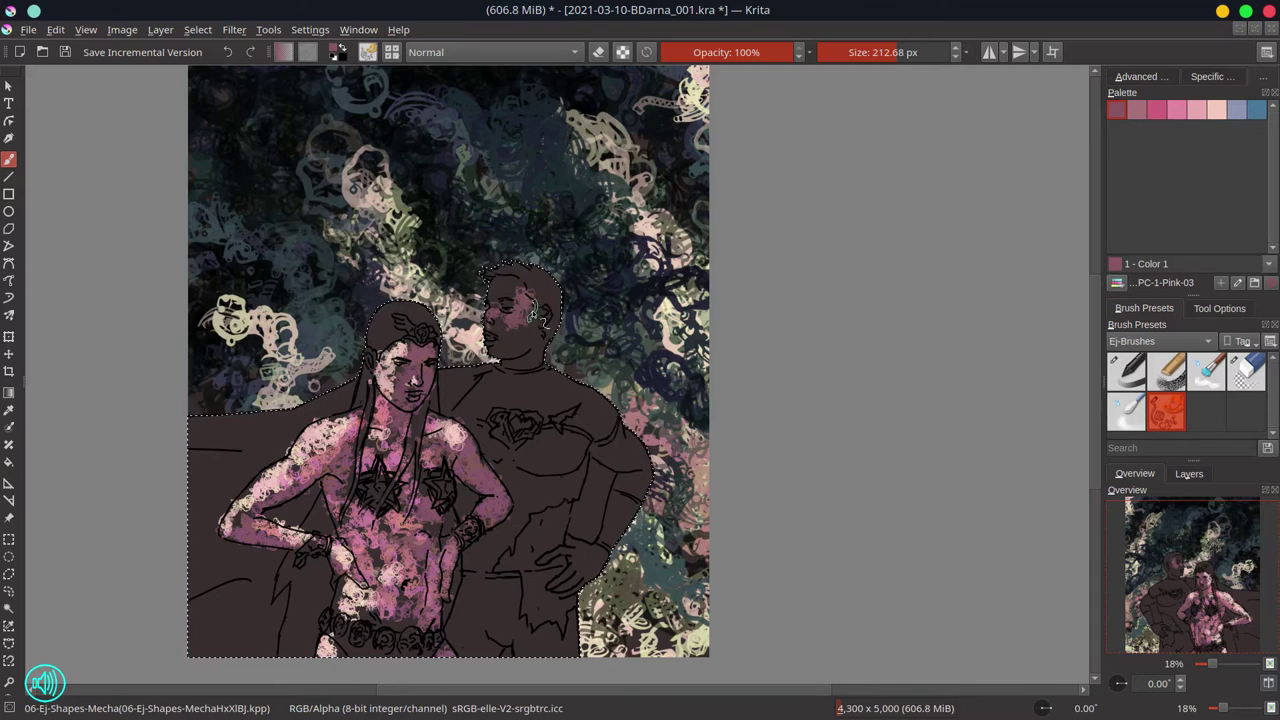
left_click(1216, 109)
left_click_drag(500, 300, 507, 322)
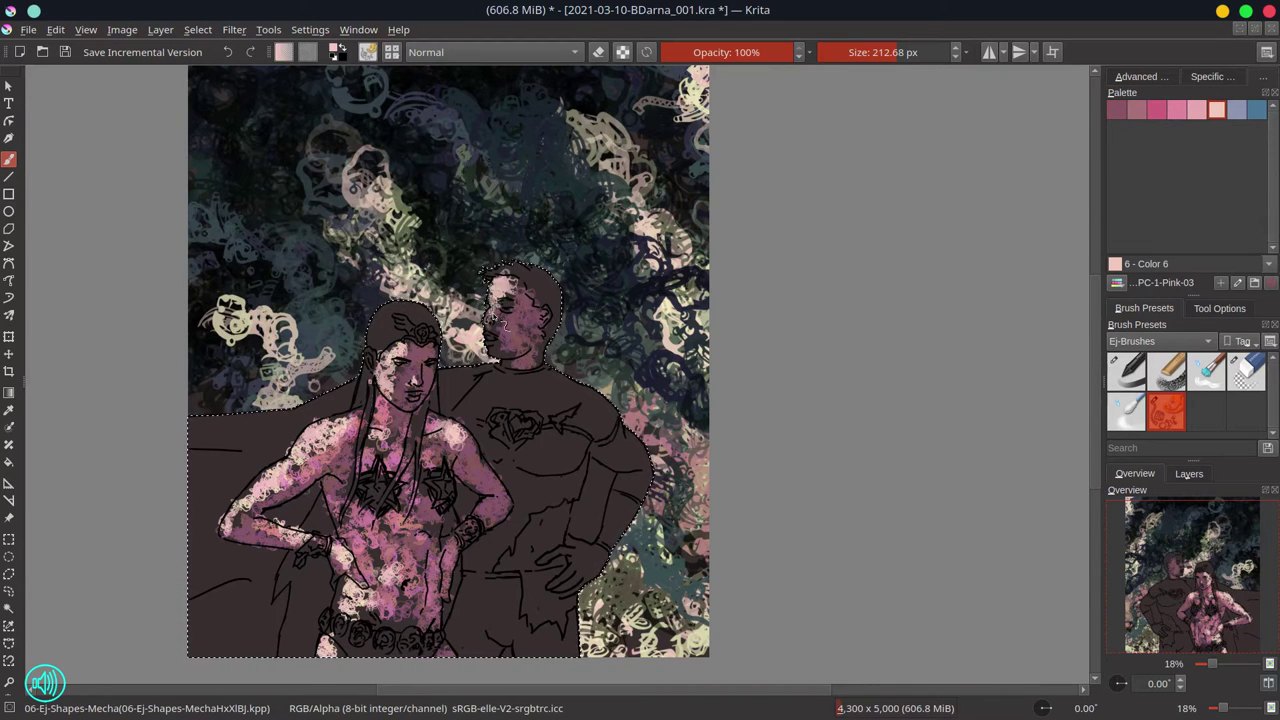
left_click(1116, 109)
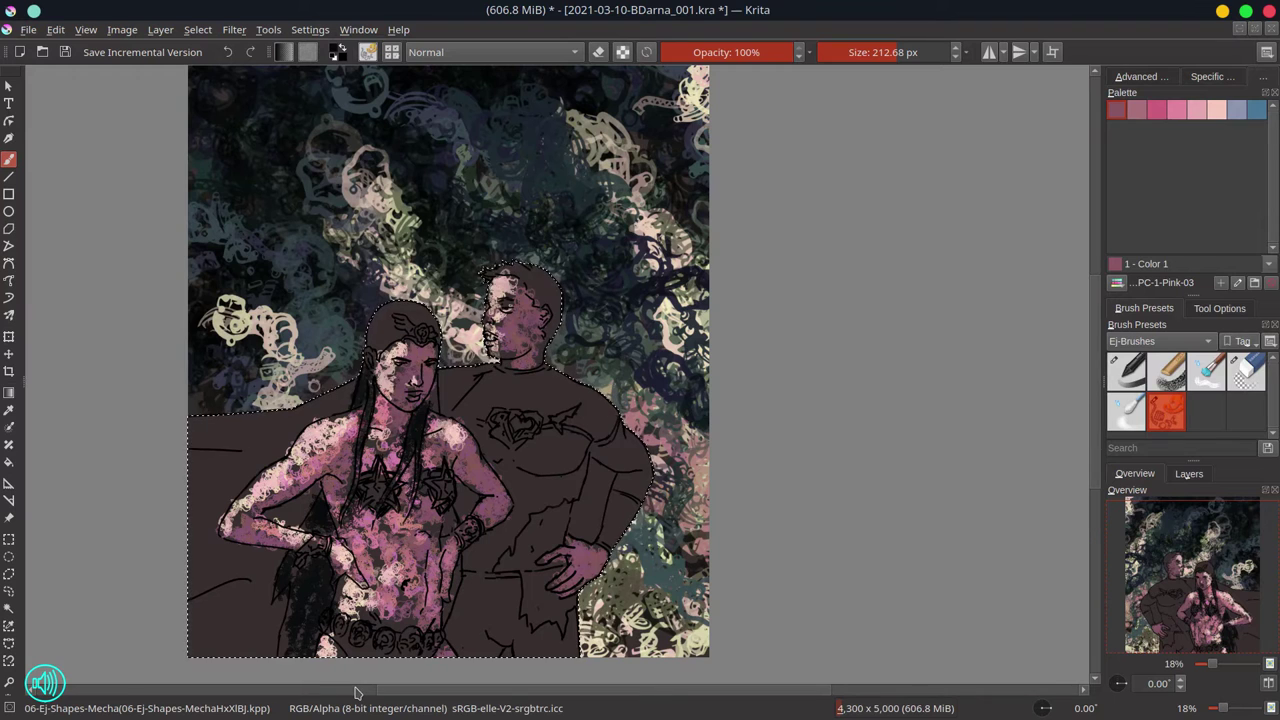
left_click(1165, 282)
left_click(1163, 385)
Choose salmon and a bright red for the cape in the colour selector, swapping brush presets
left_click(252, 450)
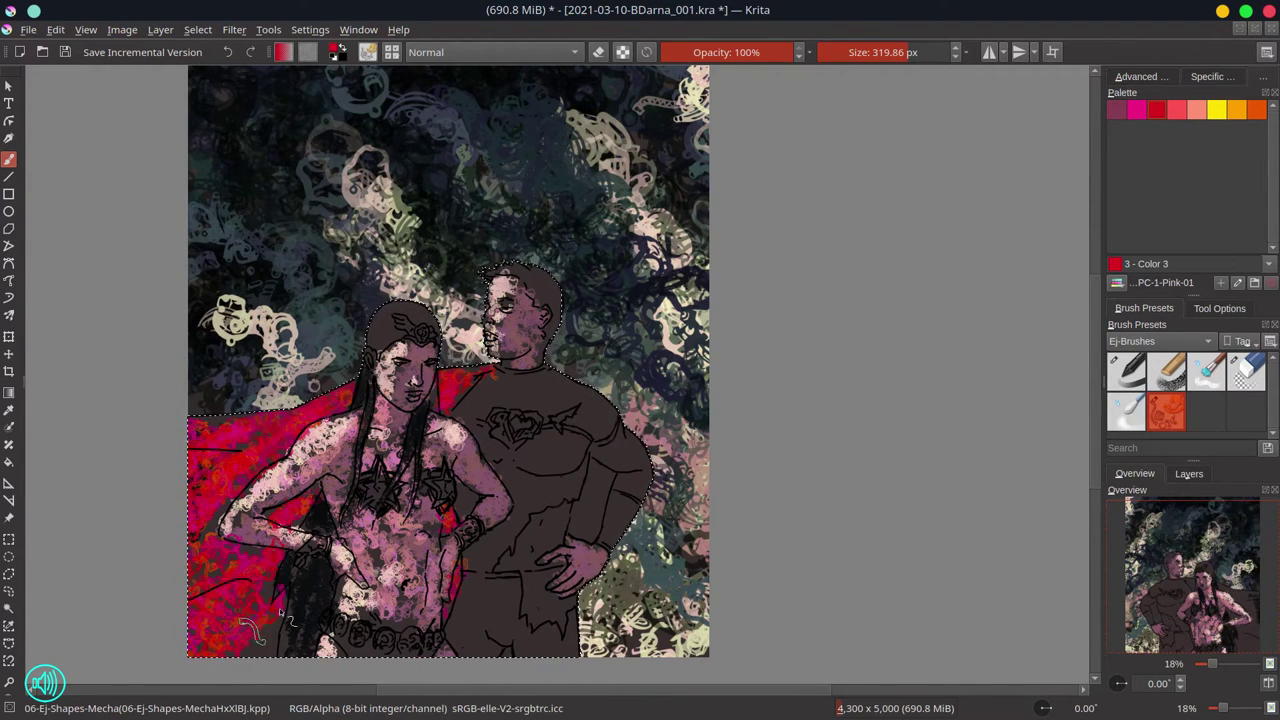
left_click(1196, 110)
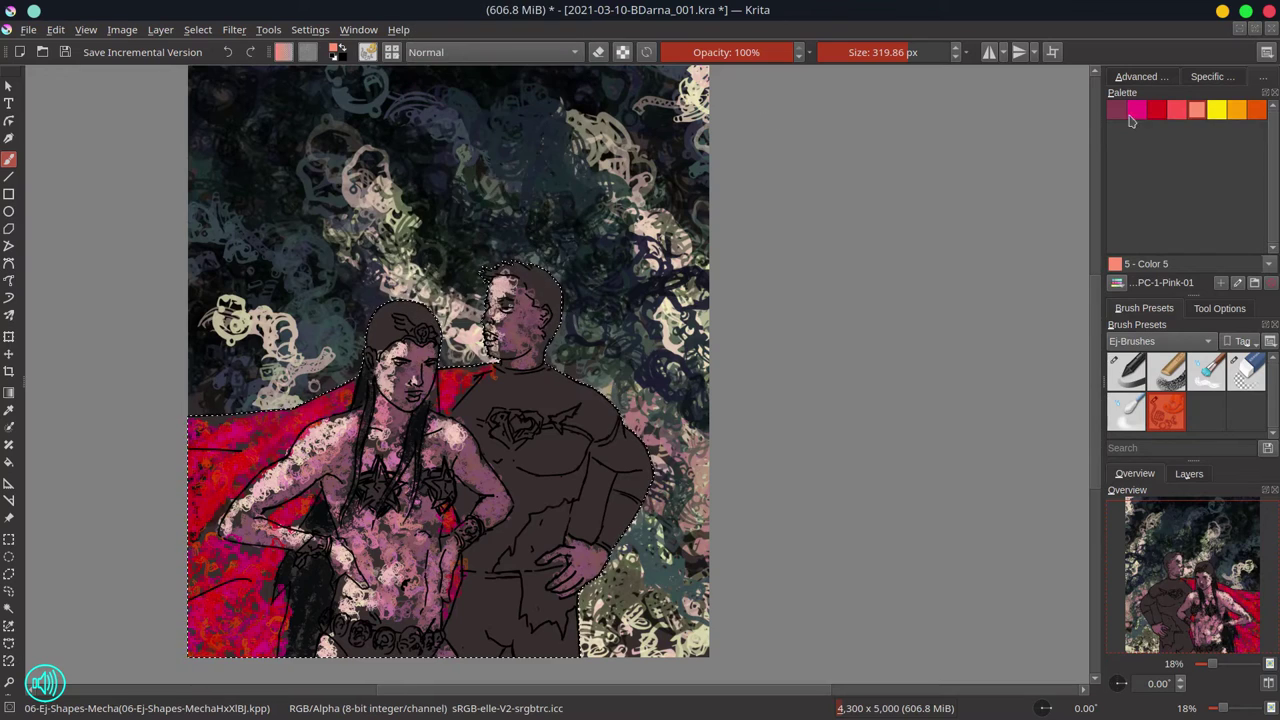
left_click(1141, 76)
left_click(1188, 168)
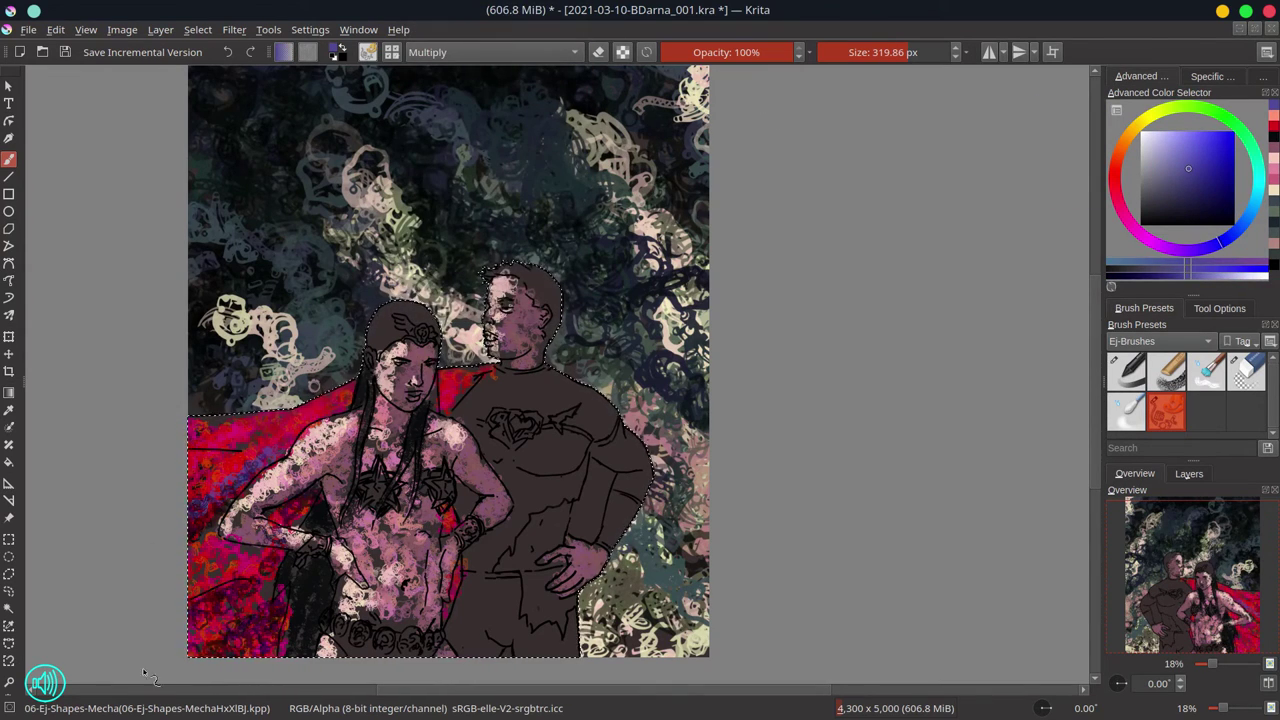
key("/")
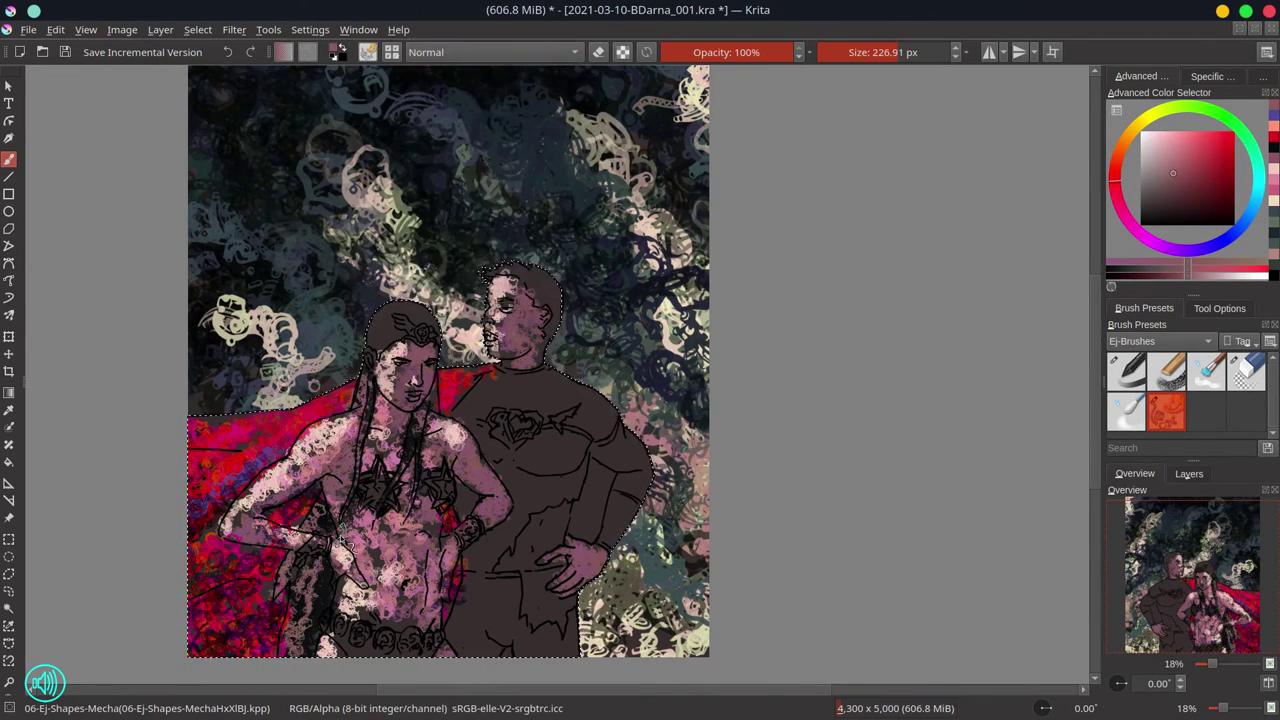
left_click(1211, 131)
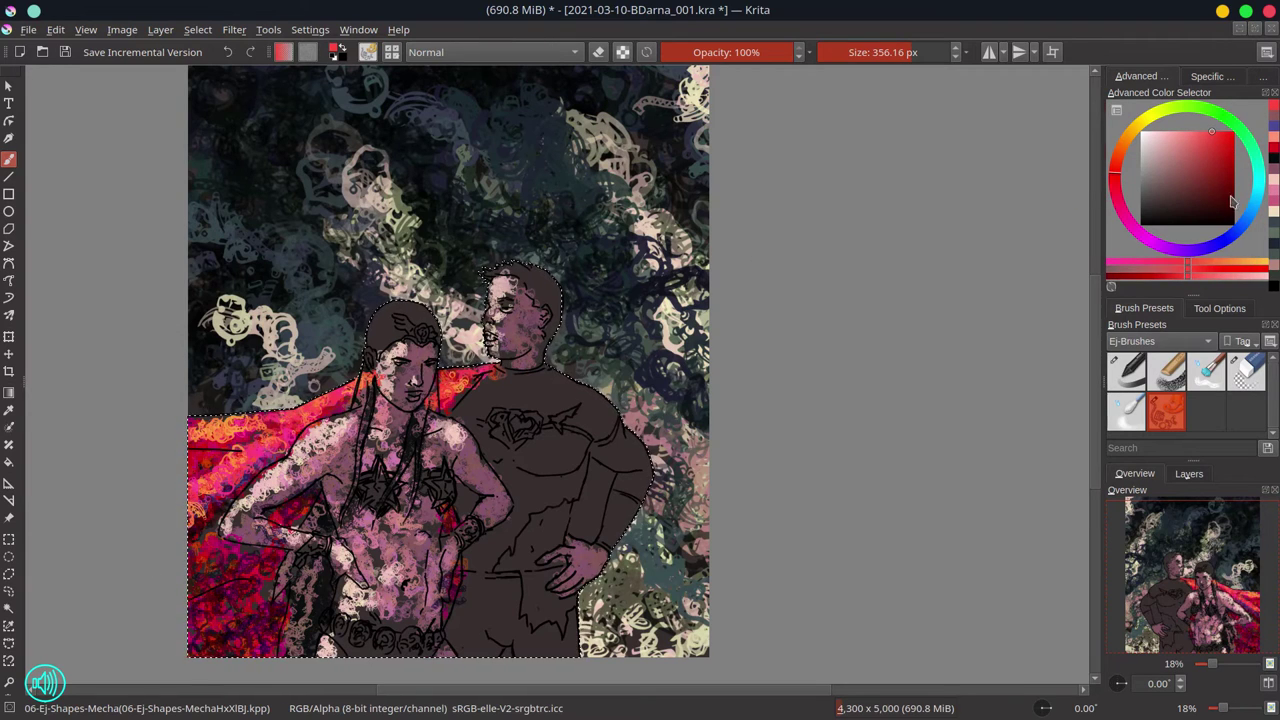
left_click(1207, 238)
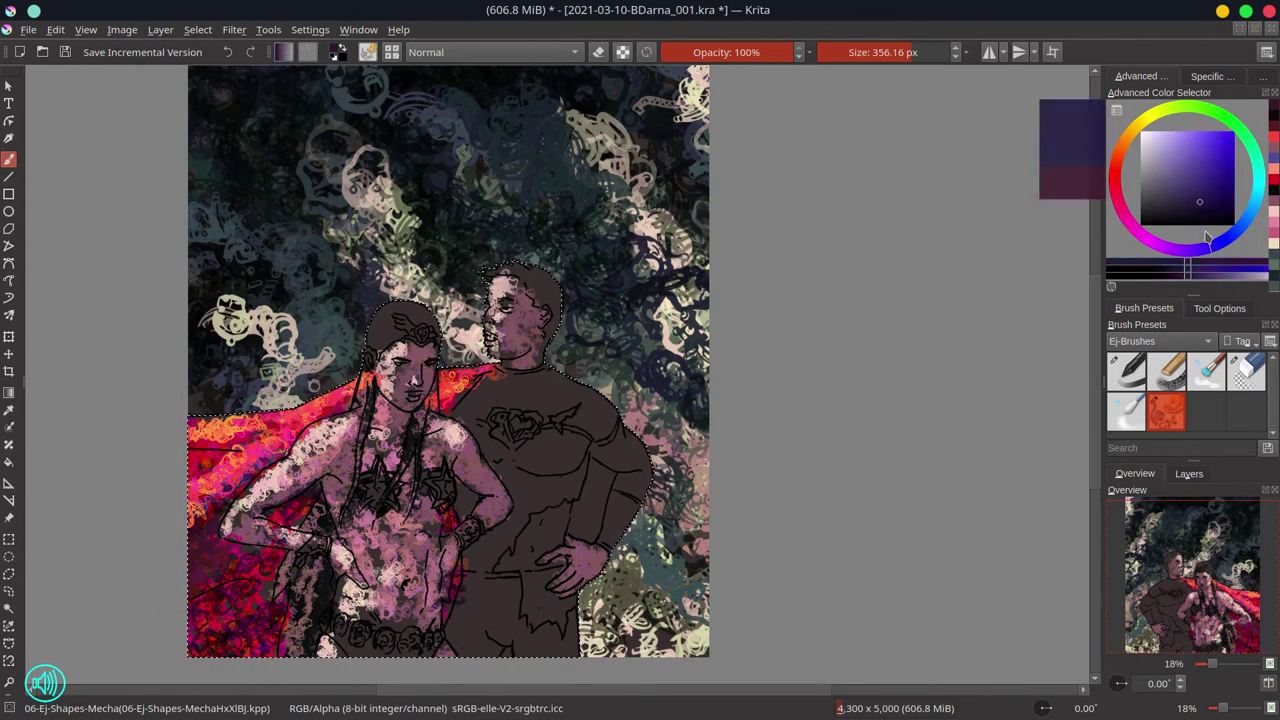
key("/")
Save the illustration and set the brush blending back to Normal
key("ctrl+s")
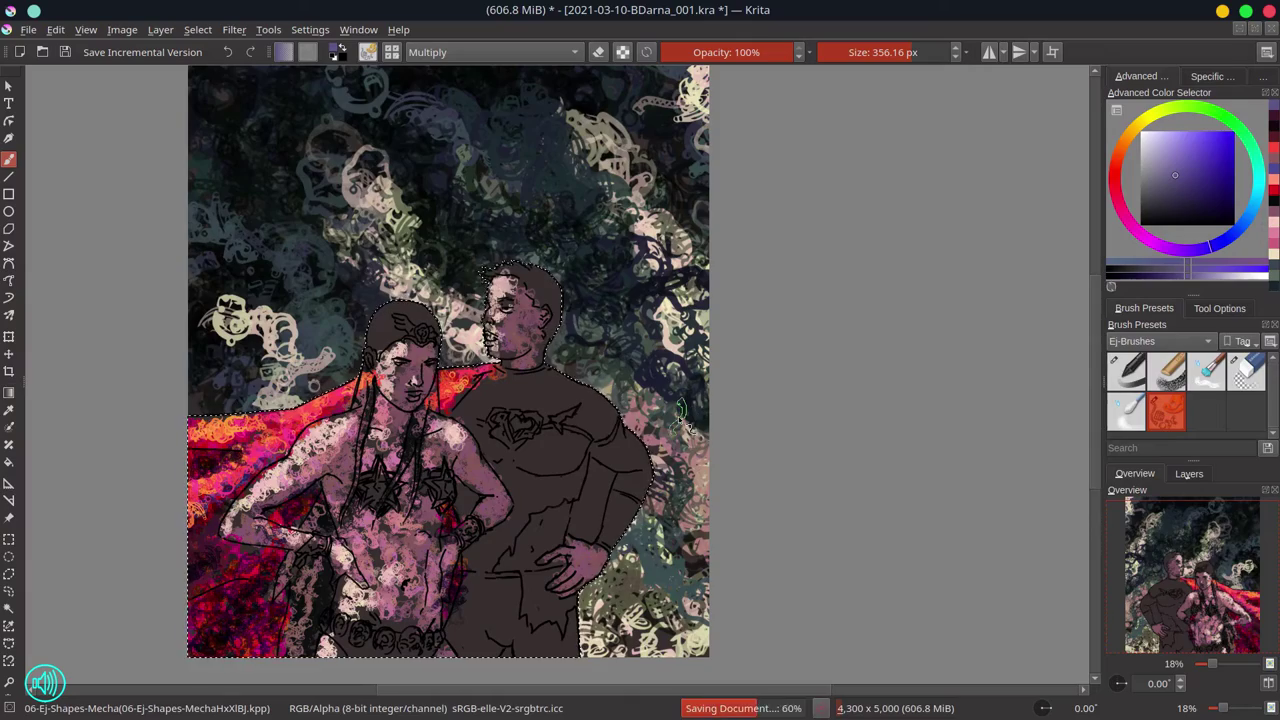
left_click(490, 52)
left_click(440, 70)
left_click(1262, 76)
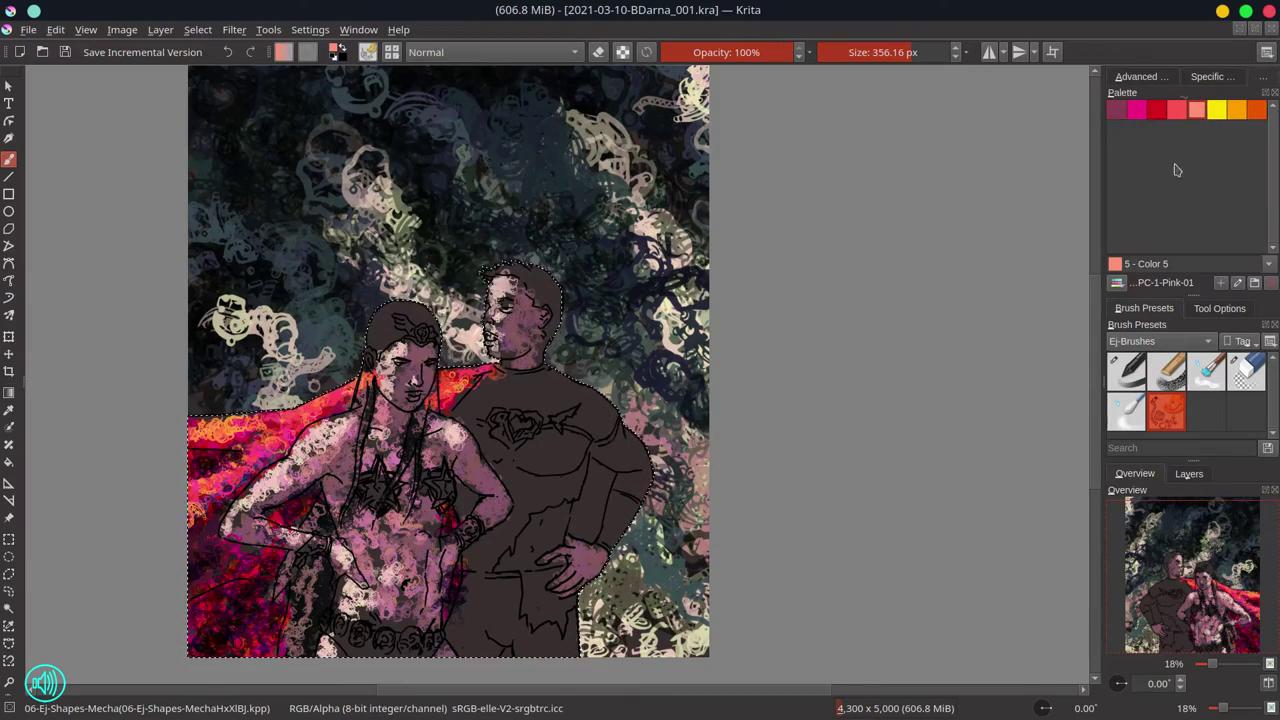
Paint orange-yellow over the man's shoulders and orange-red down his near arm, then save
left_click(1257, 109)
left_click_drag(470, 395, 615, 400)
key("m")
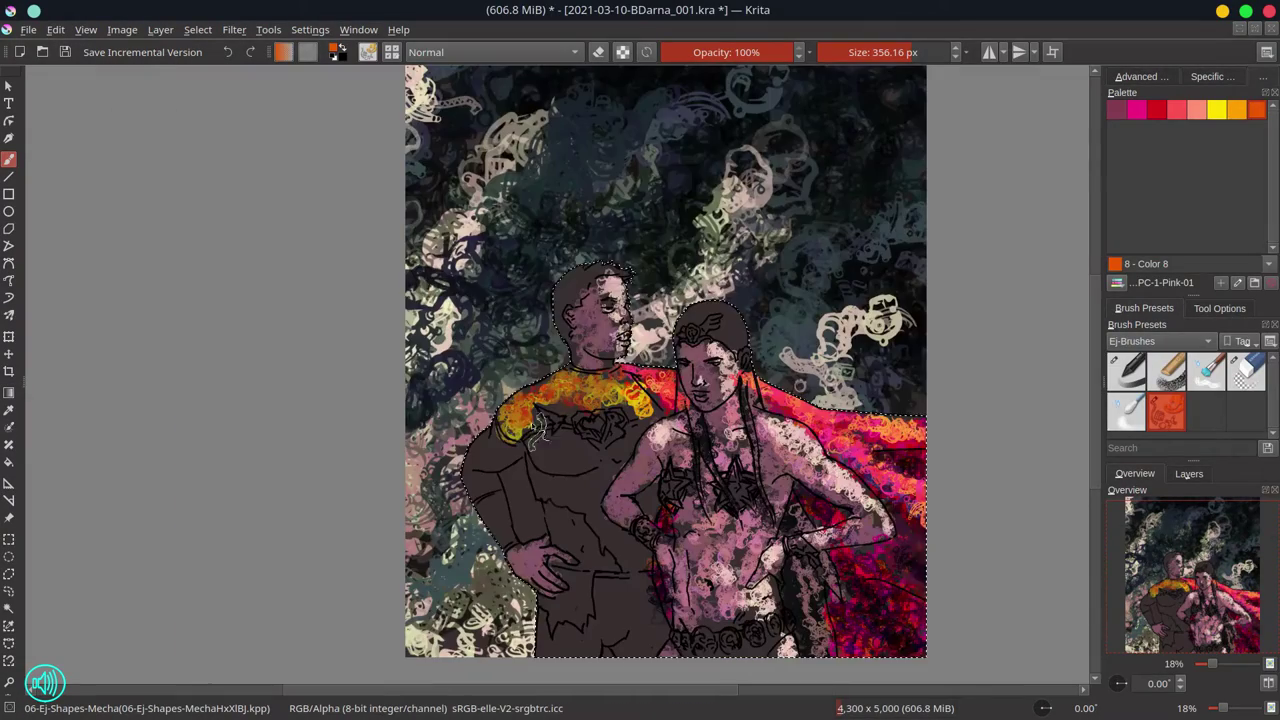
mouse_move(537, 430)
left_mouse_down()
mouse_move(497, 475)
mouse_move(510, 520)
mouse_move(490, 545)
left_mouse_up()
key("ctrl+s")
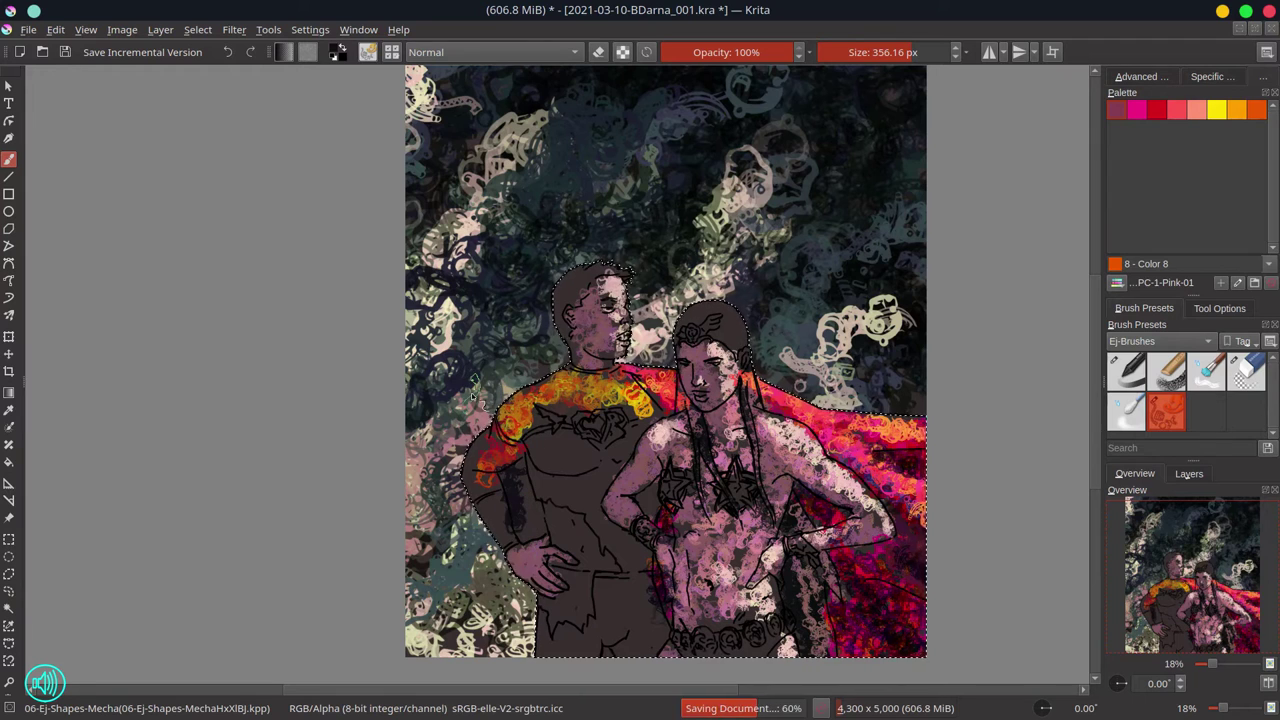
Select the man's near arm with a polygonal selection and fill it magenta on a new layer
left_click(8, 574)
left_click(497, 462)
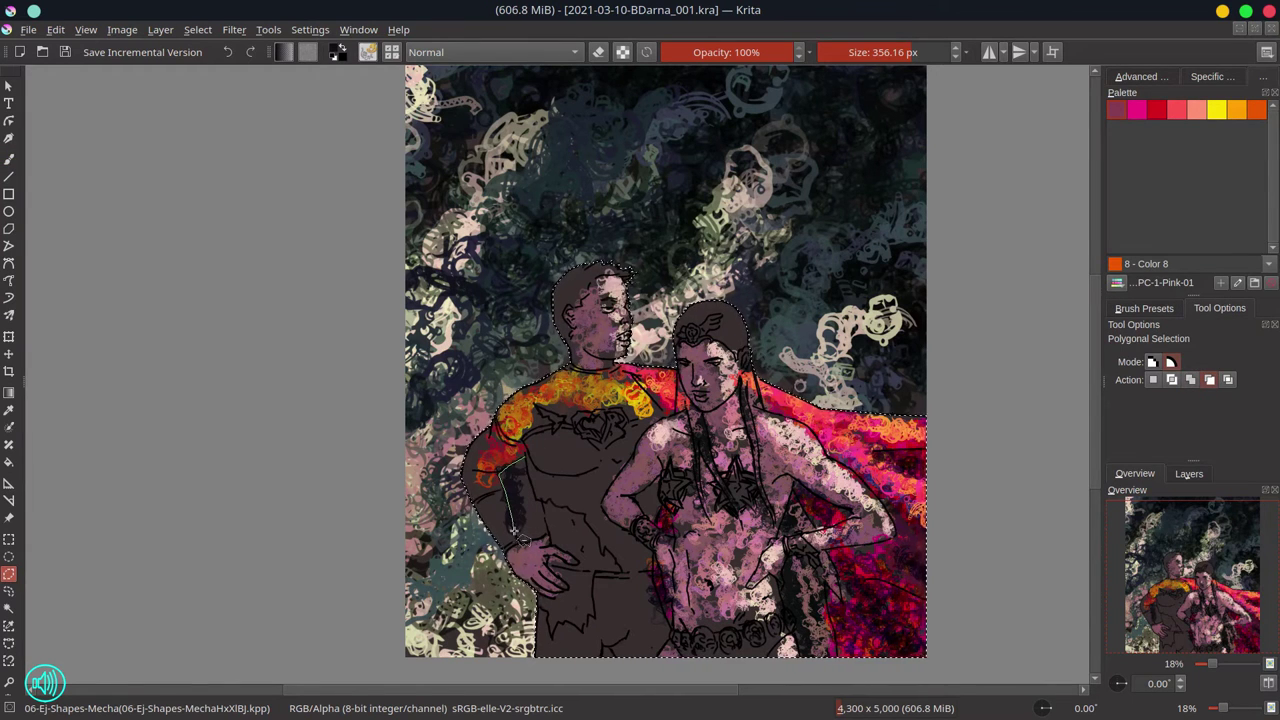
left_click(560, 548)
left_click(538, 456)
left_click(497, 462)
left_click(1189, 473)
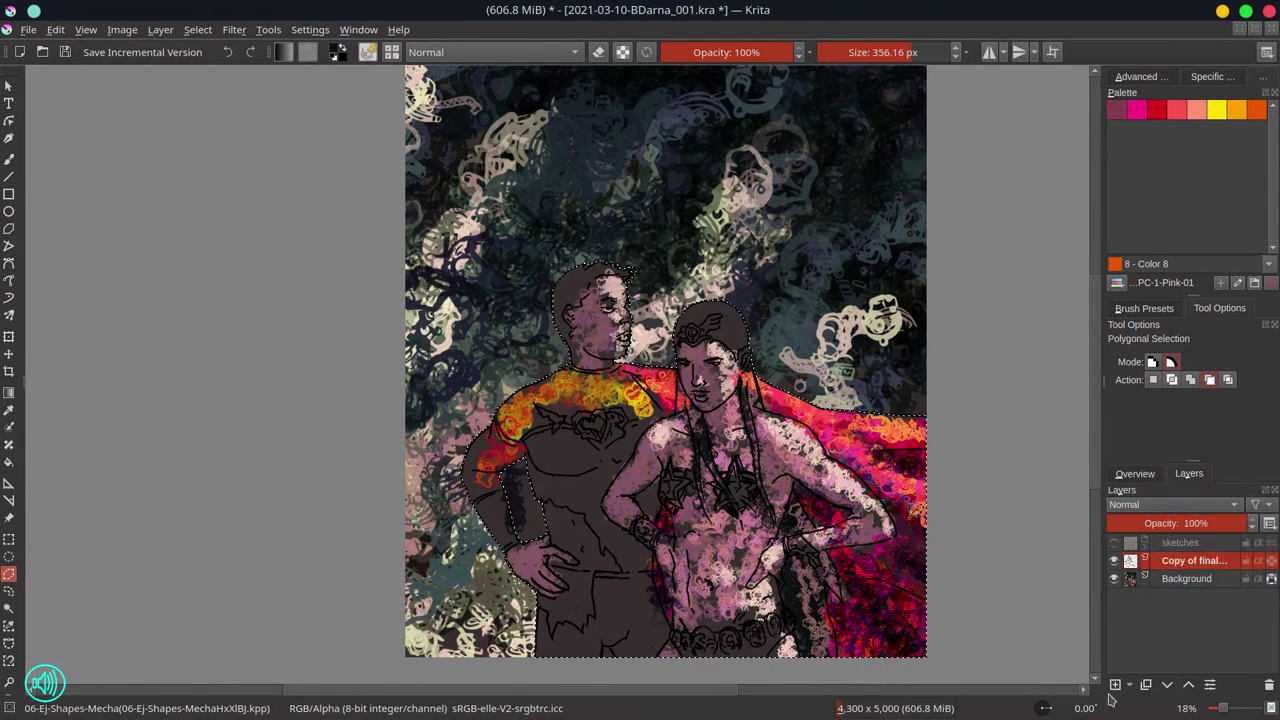
left_click(1115, 684)
left_click(1136, 108)
key("f")
left_click(700, 500)
Rename the layer sel-1, hide it, activate Background and load the Grey-02 palette
double_click(1180, 560)
type("sel")
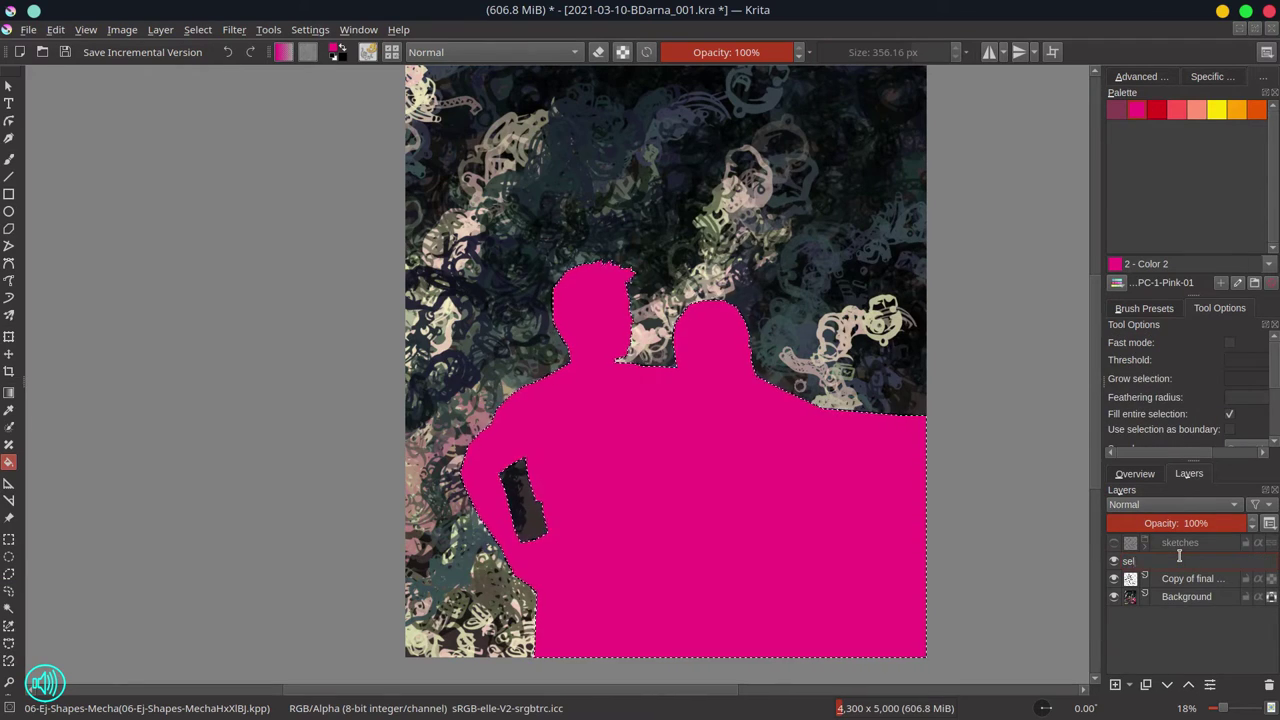
type("-1")
key("Return")
left_click(1114, 560)
left_click(1188, 596)
left_click(1165, 282)
left_click(1151, 362)
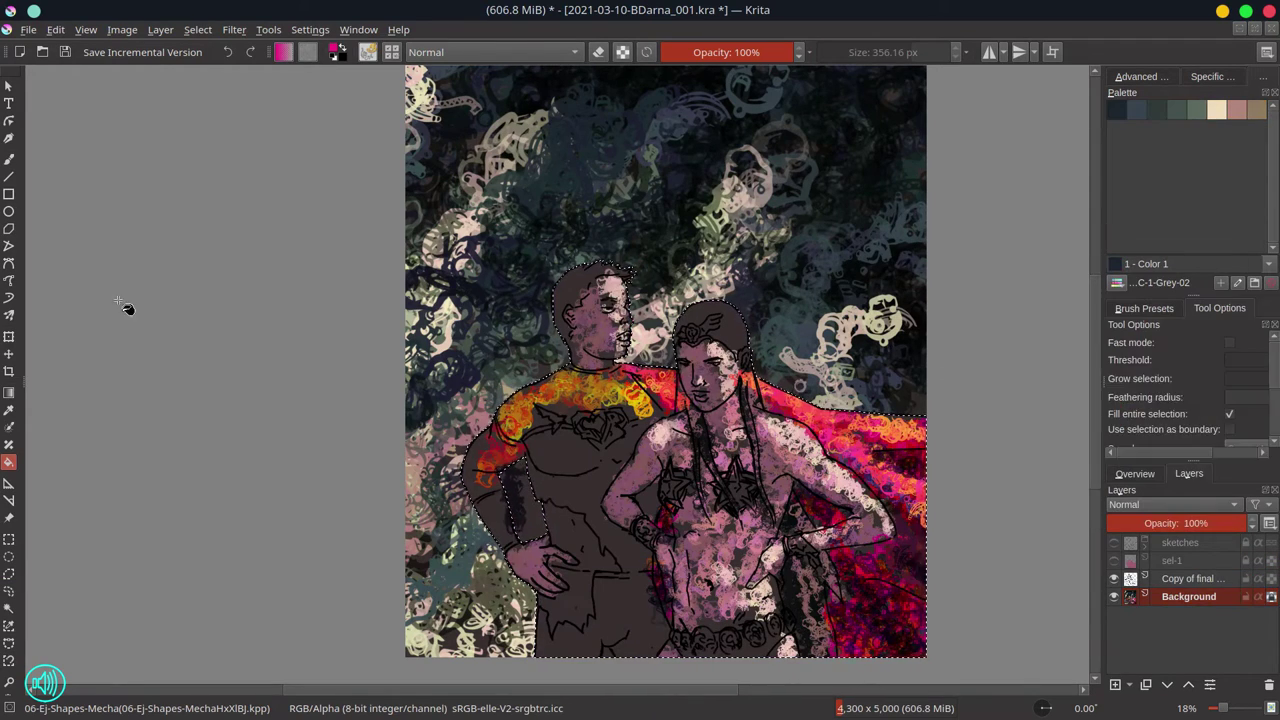
Paint light grey over the gap beside the man's arm
key("b")
mouse_move(500, 480)
left_mouse_down()
mouse_move(540, 560)
mouse_move(520, 520)
mouse_move(560, 570)
left_mouse_up()
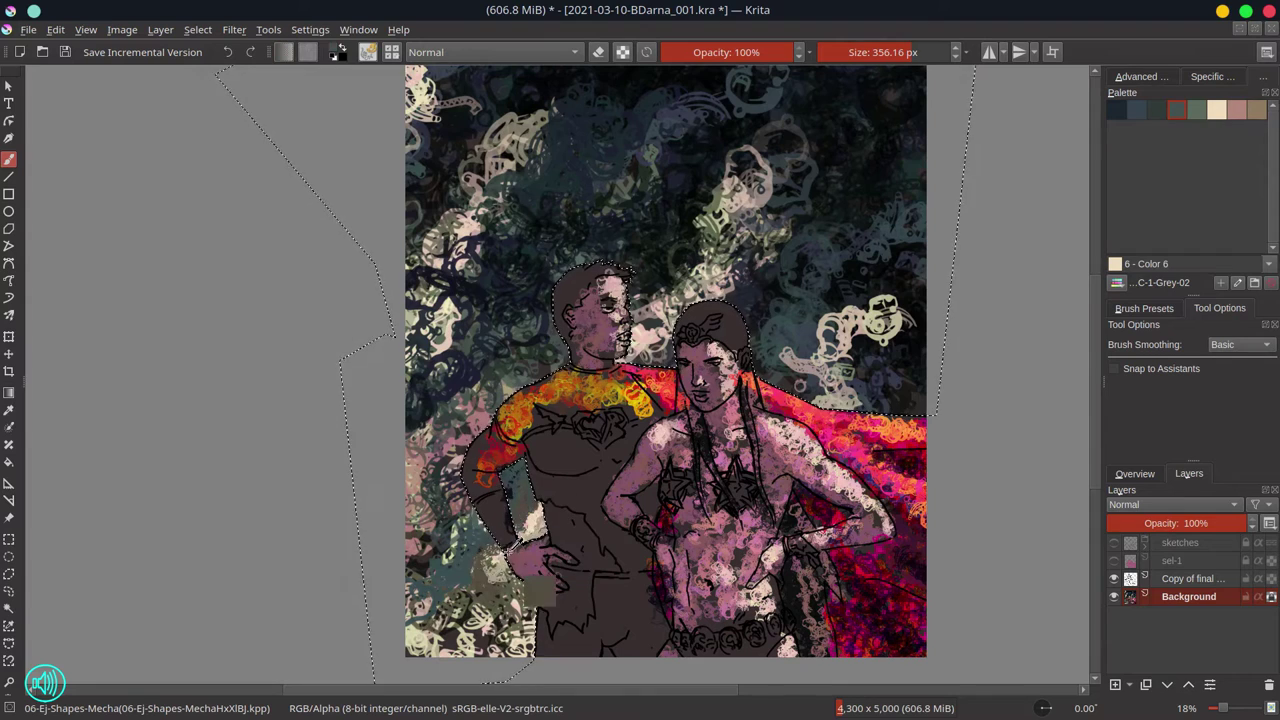
left_click(1135, 473)
scroll(675, 386, "down", 2)
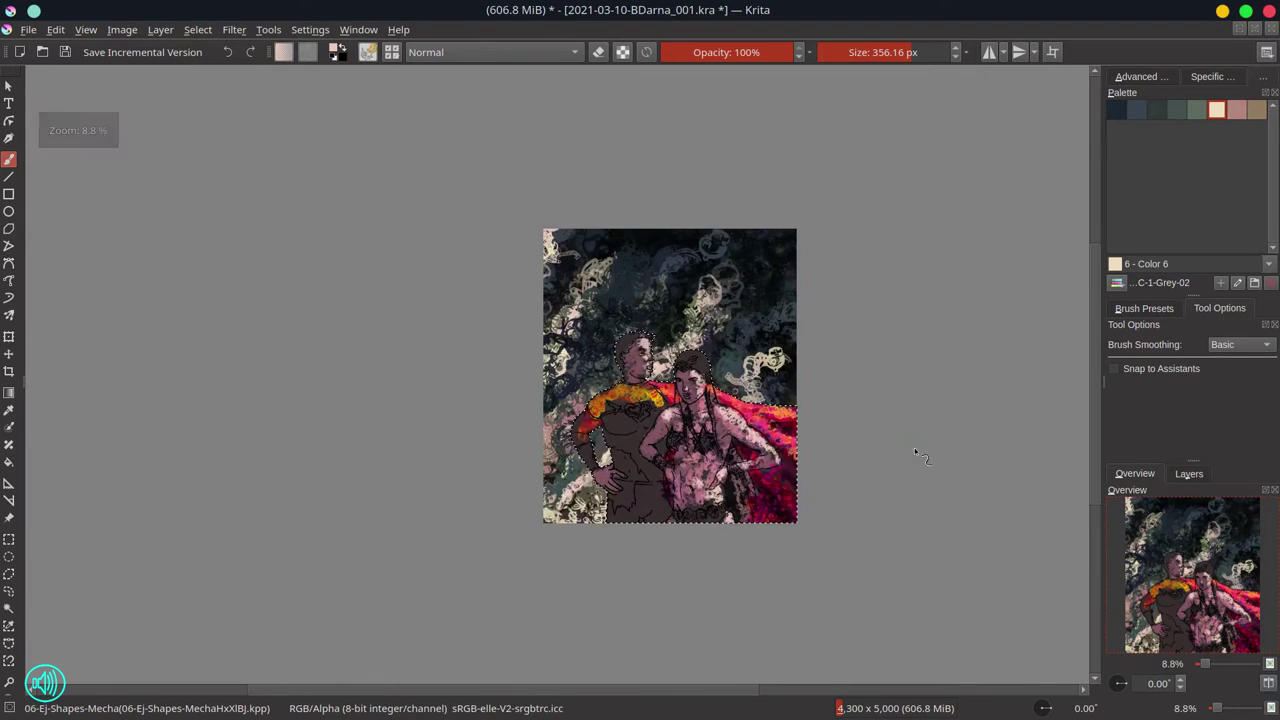
Switch to the Pink-01 palette and brush orange, yellow and red over the man's suit
left_click(1189, 473)
left_click(1165, 282)
left_click(1144, 441)
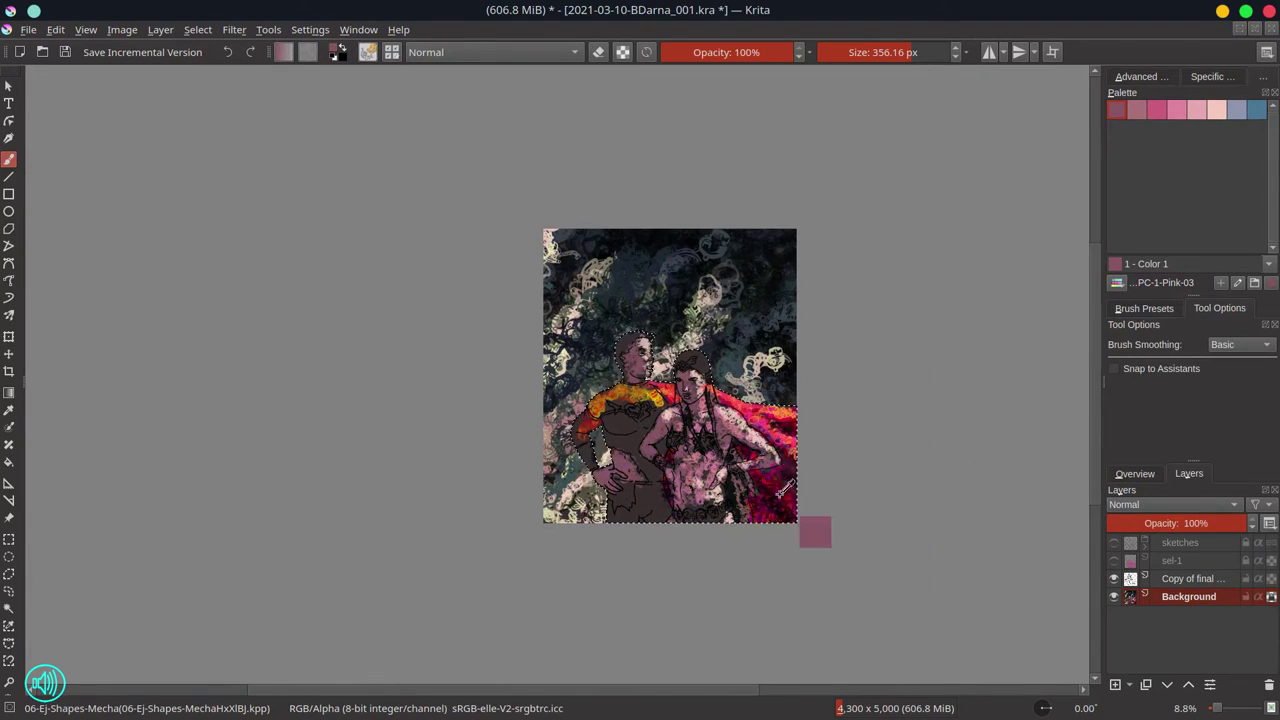
left_click(1135, 473)
left_click(1165, 282)
left_click(1144, 383)
left_click(1257, 109)
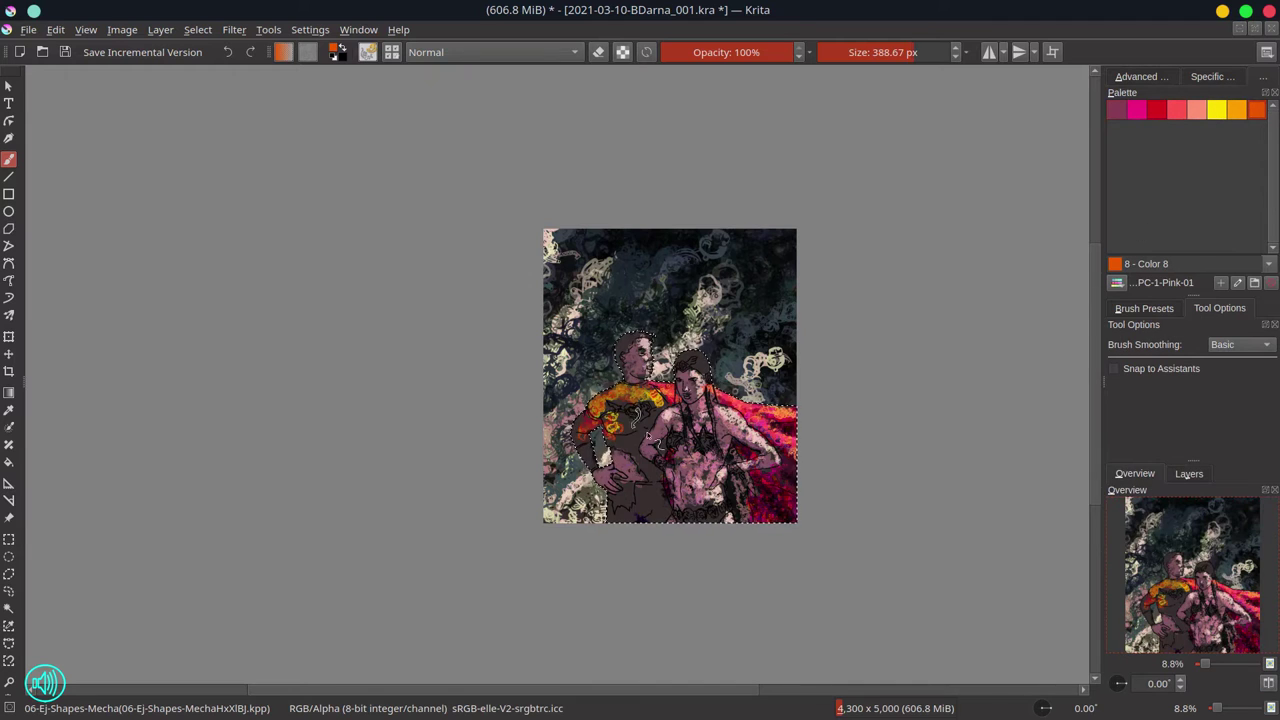
mouse_move(648, 505)
left_mouse_down()
mouse_move(655, 460)
mouse_move(678, 432)
mouse_move(678, 488)
mouse_move(710, 450)
left_mouse_up()
left_click(1157, 110)
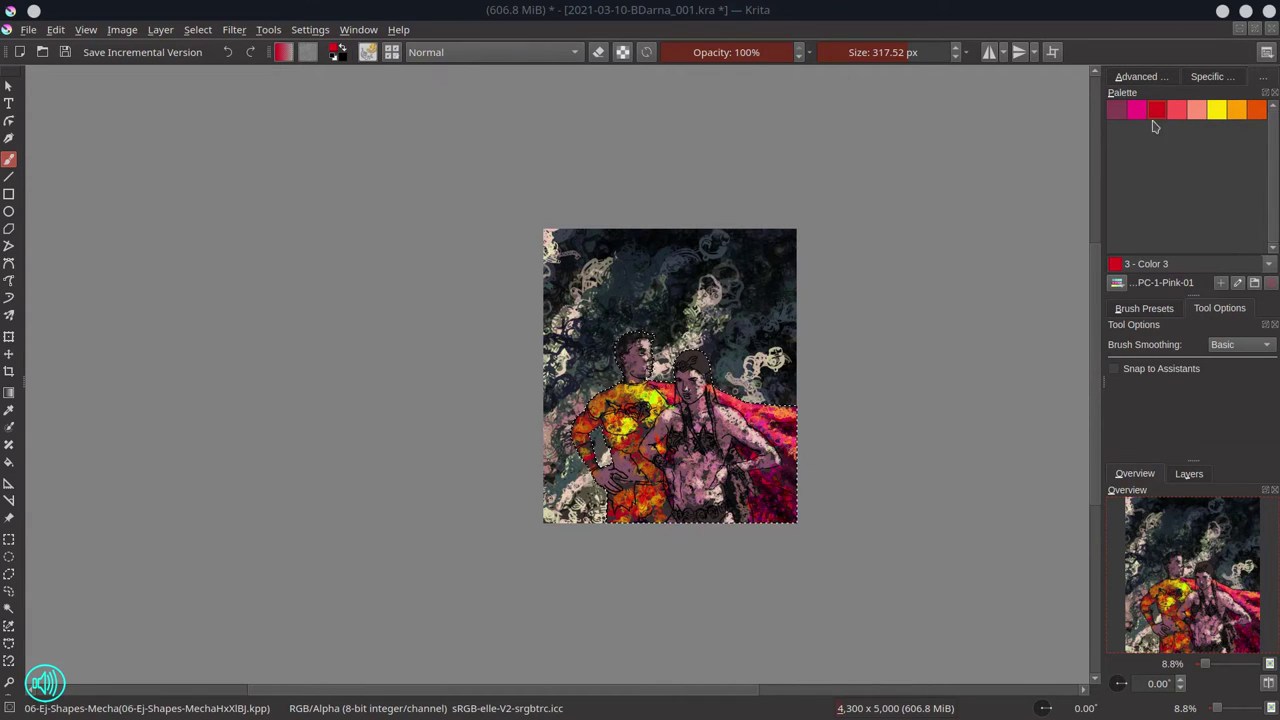
scroll(789, 458, "up", 2)
Paint orange on the woman's belt, chest stars and headband
left_click(1256, 109)
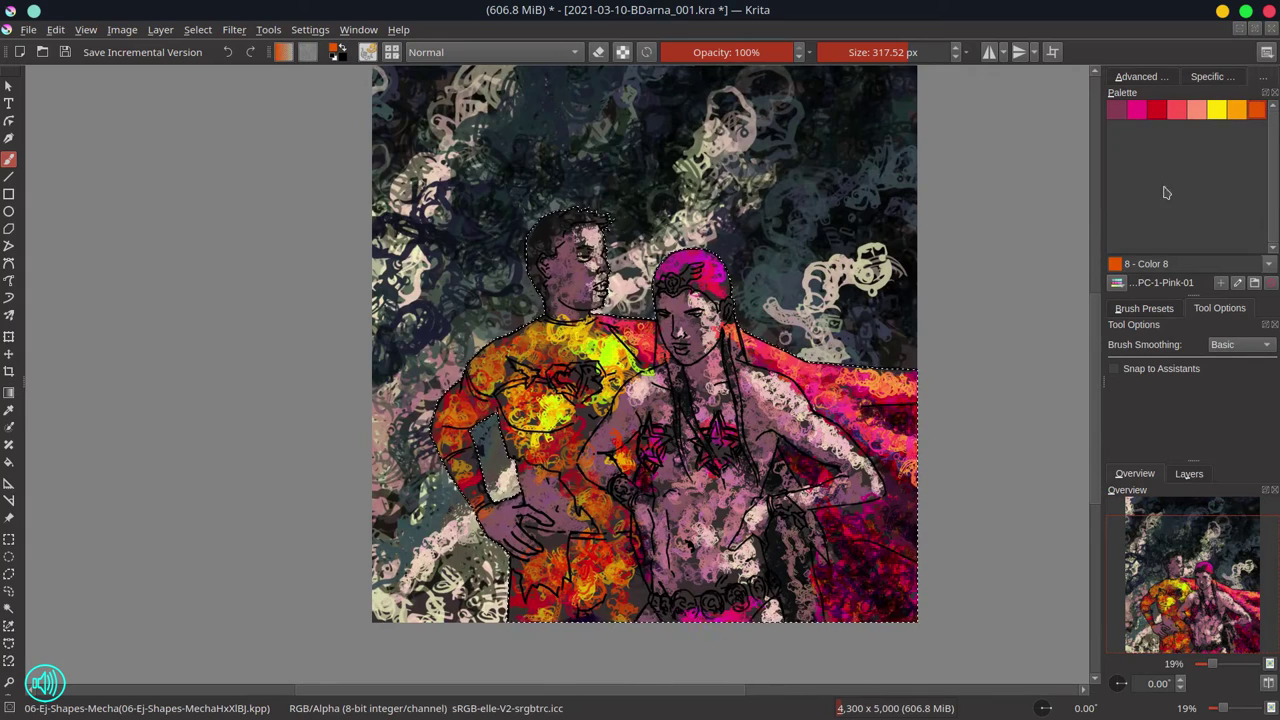
left_click_drag(655, 600, 765, 598)
mouse_move(640, 430)
left_mouse_down()
mouse_move(662, 458)
mouse_move(736, 458)
left_mouse_up()
key("bracketleft")
key("bracketleft")
left_click_drag(706, 286, 664, 276)
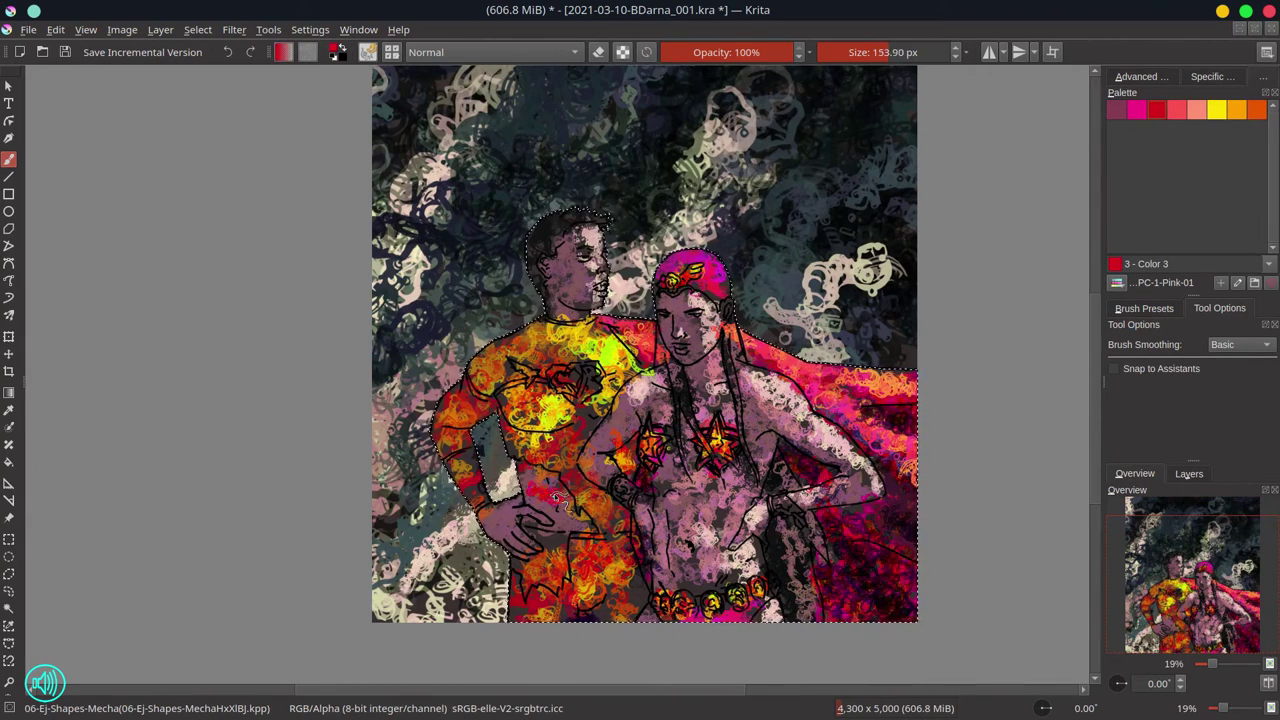
Try red strokes on the man's face and body, then undo them
left_click(1141, 76)
left_click_drag(540, 480, 556, 562)
left_click_drag(575, 258, 558, 283)
key("bracketright")
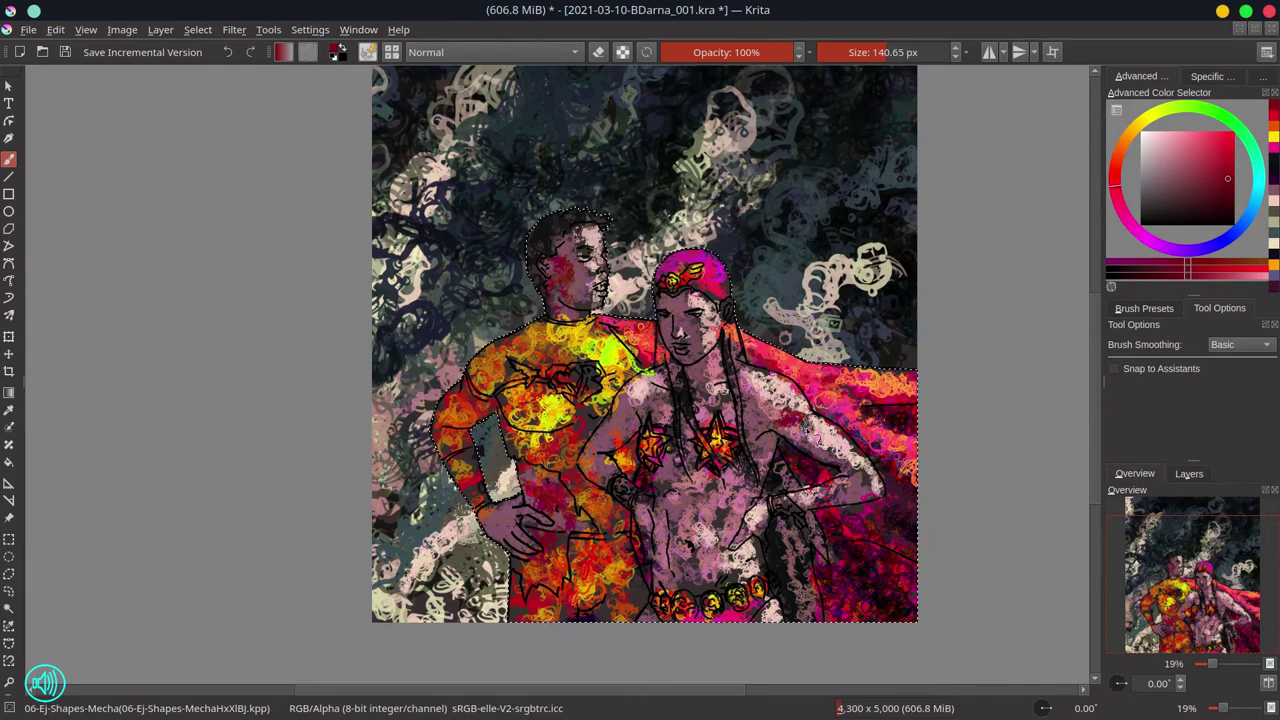
key("ctrl+z")
key("ctrl+z")
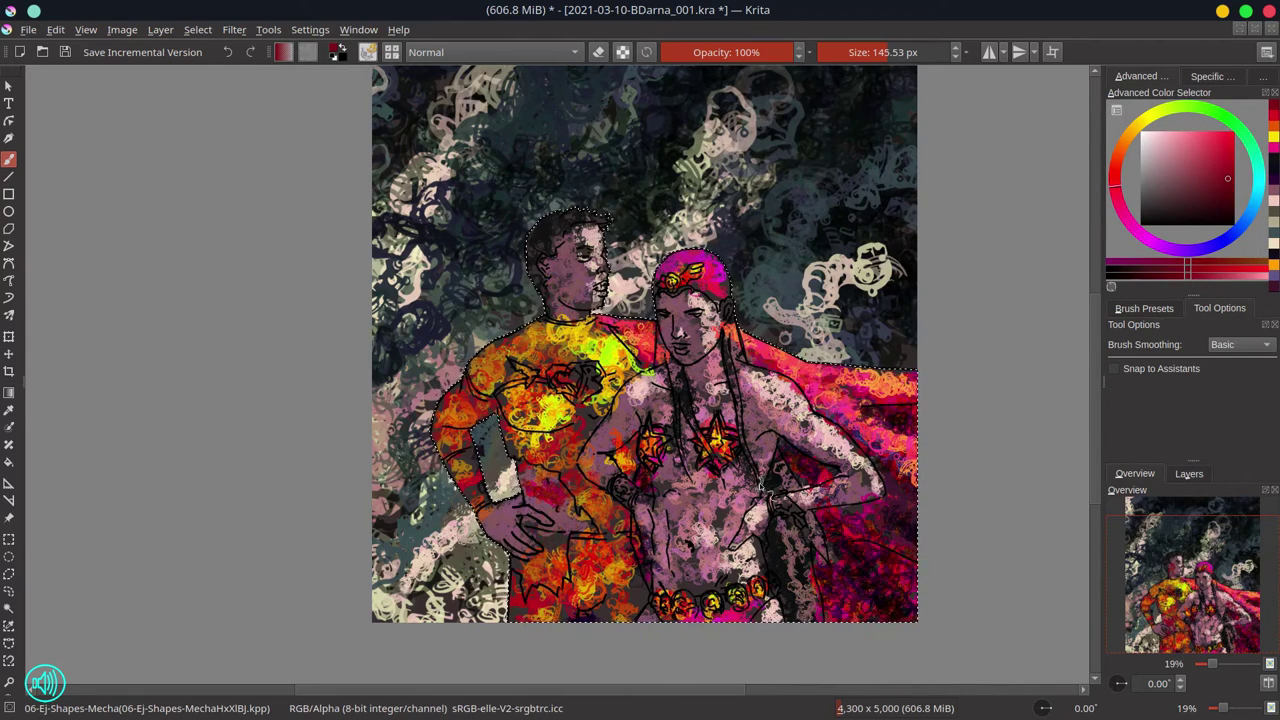
Switch to the 02-Ej-Chalk-Grainy brush and add red touches to the man's face and hip
left_click(1189, 473)
left_click(1144, 308)
left_click(1166, 371)
key("bracketright")
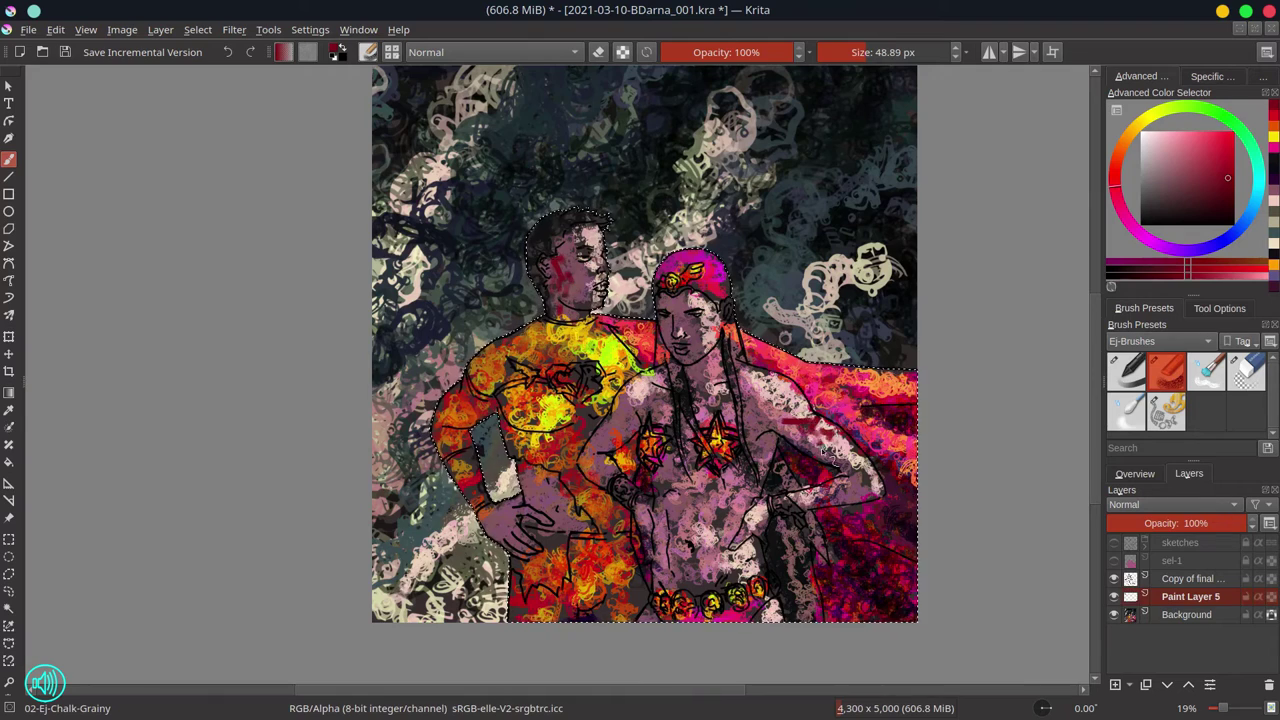
left_click_drag(548, 258, 560, 270)
left_click_drag(530, 485, 555, 520)
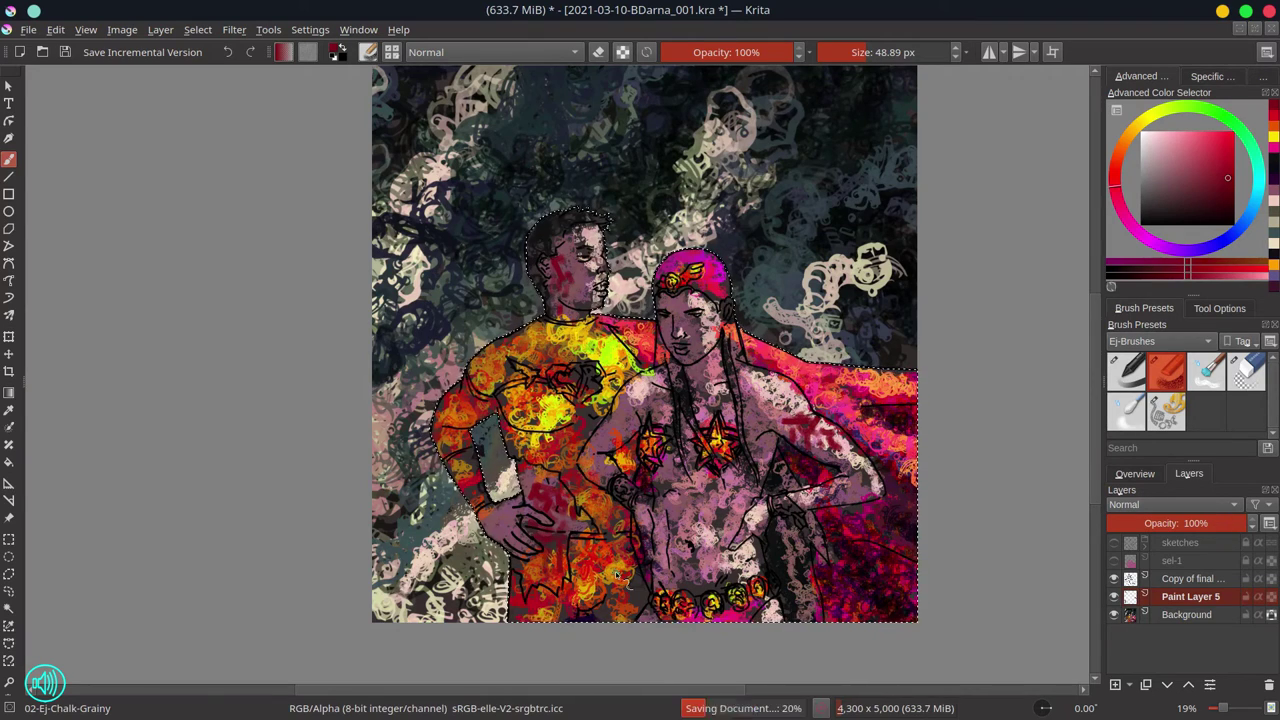
Darken the man's arm, hip and leg with dark blue-purple Multiply strokes
key("minus")
left_click(600, 180, "ctrl")
left_click(535, 52)
left_click(480, 81)
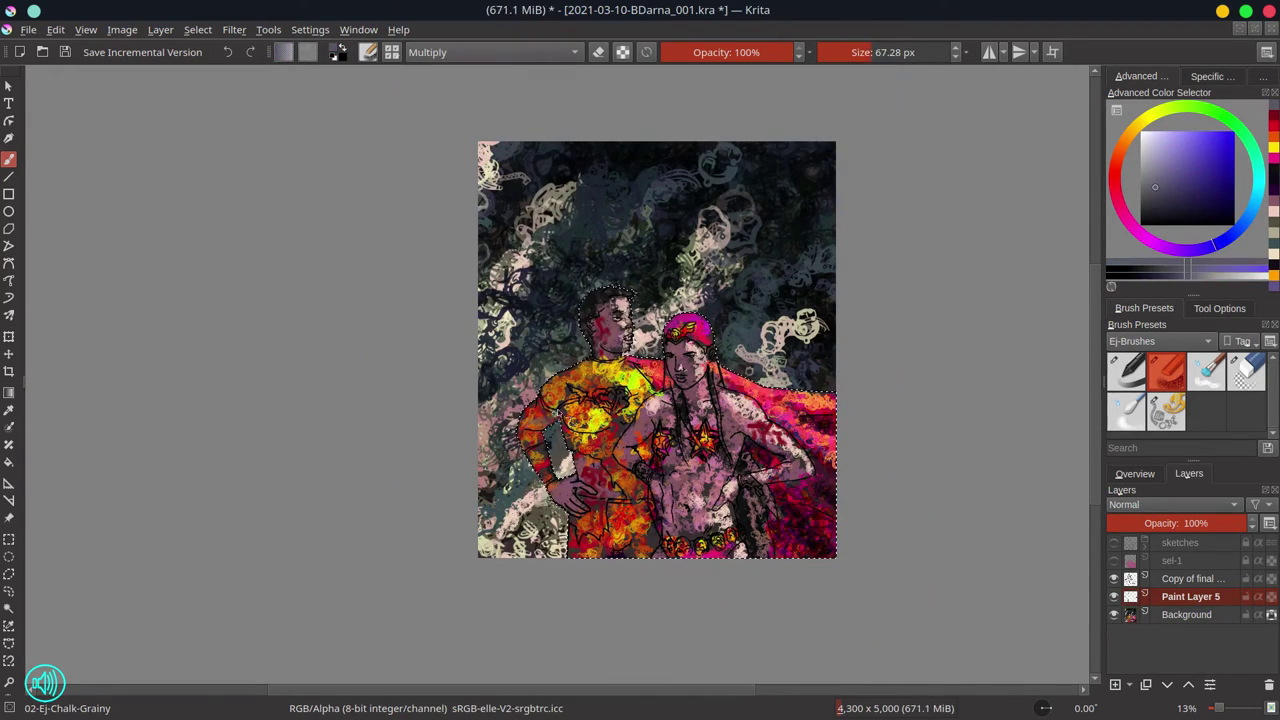
key("bracketright")
key("bracketright")
key("bracketright")
key("bracketright")
key("bracketright")
key("bracketright")
key("bracketright")
left_click(1135, 473)
mouse_move(520, 418)
left_mouse_down()
mouse_move(625, 430)
mouse_move(620, 545)
mouse_move(580, 490)
mouse_move(625, 340)
mouse_move(600, 420)
mouse_move(675, 460)
mouse_move(680, 500)
mouse_move(790, 475)
mouse_move(751, 514)
left_mouse_up()
key("bracketright")
key("bracketright")
key("bracketright")
key("bracketright")
key("bracketright")
key("bracketright")
Switch to the mecha shapes brush with a pale pinkish-white colour and save
key("x")
key("slash")
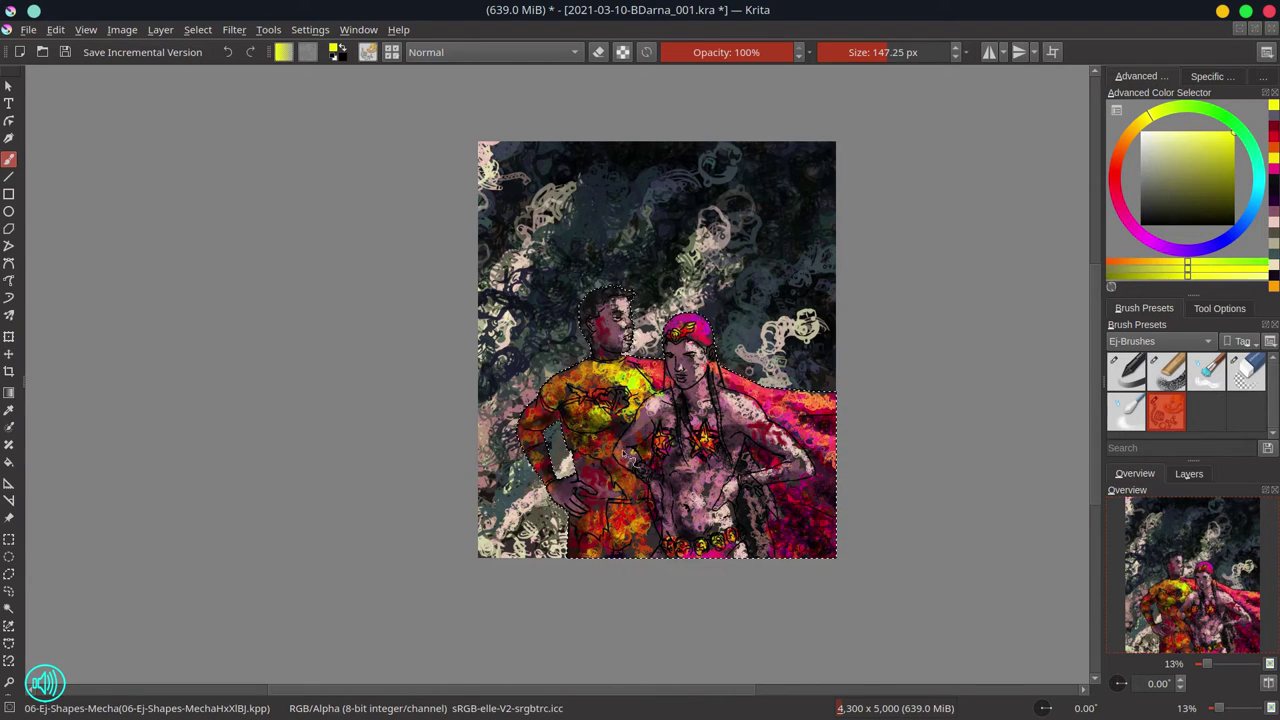
left_click(800, 385, "ctrl")
key("bracketleft")
key("bracketleft")
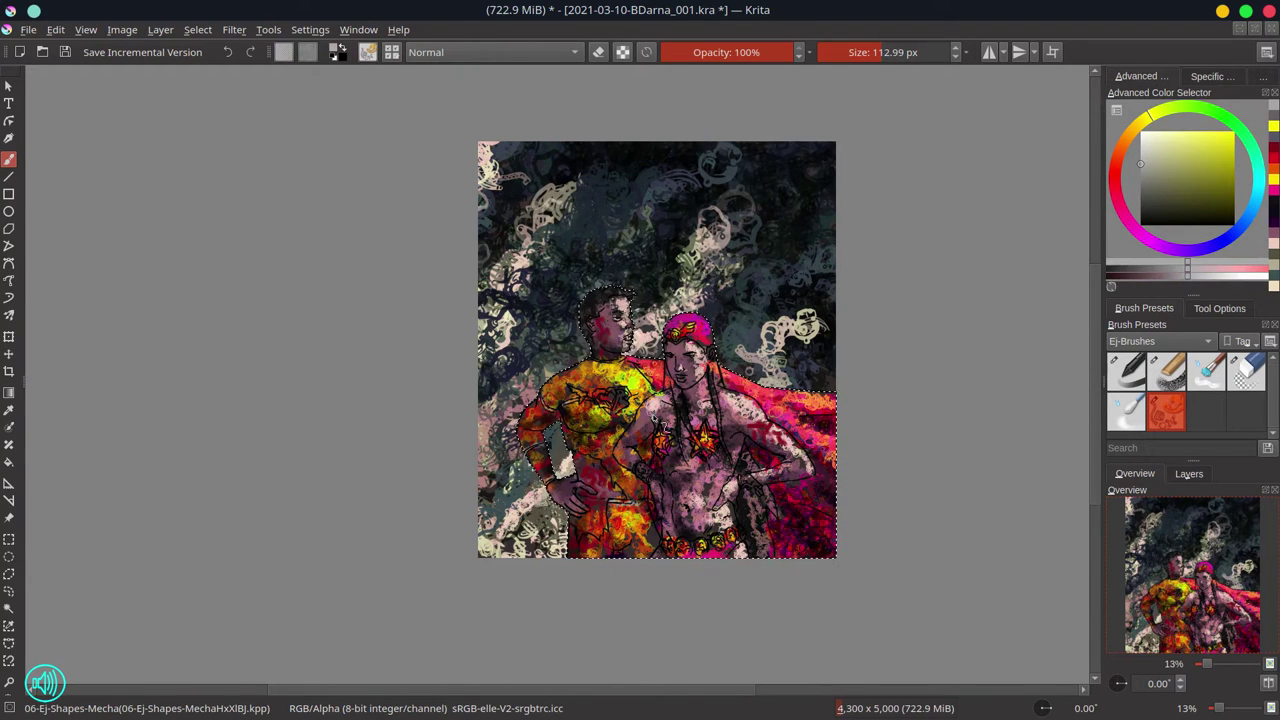
key("ctrl+s")
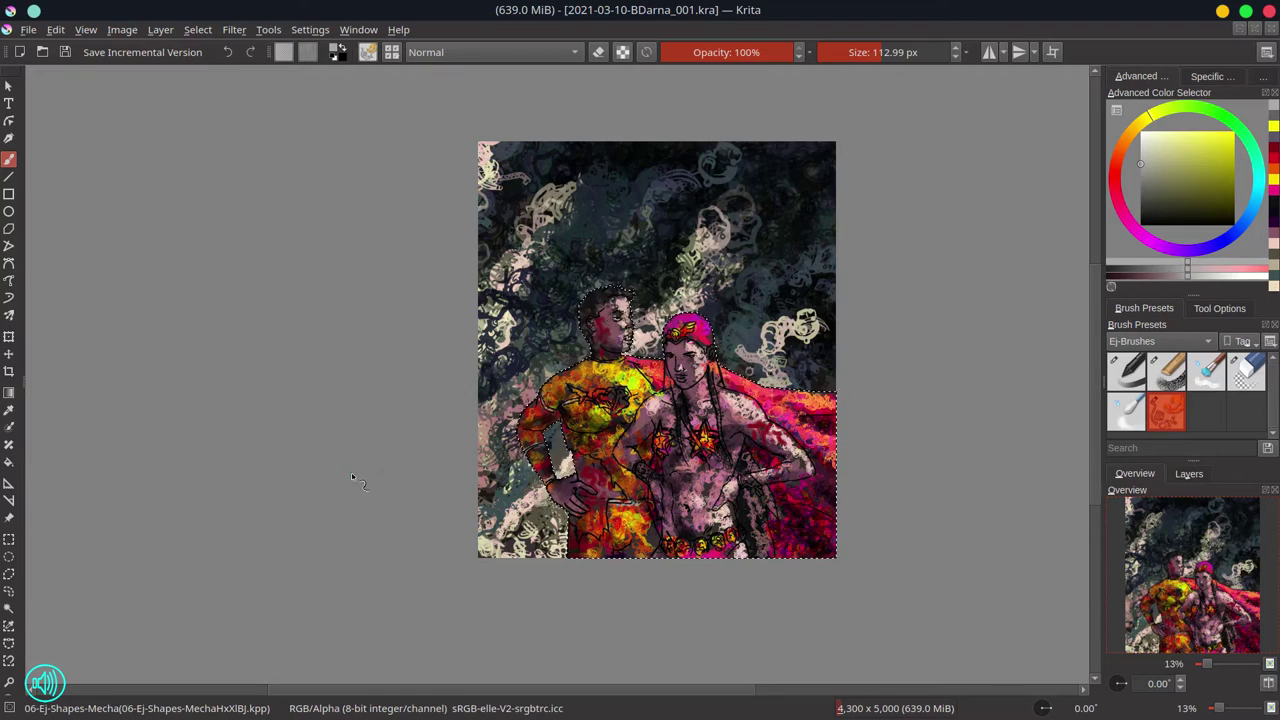
Mirror the canvas view and make the Background layer the active painting layer
key("m")
left_click(197, 29)
left_click(251, 109)
left_click(1189, 473)
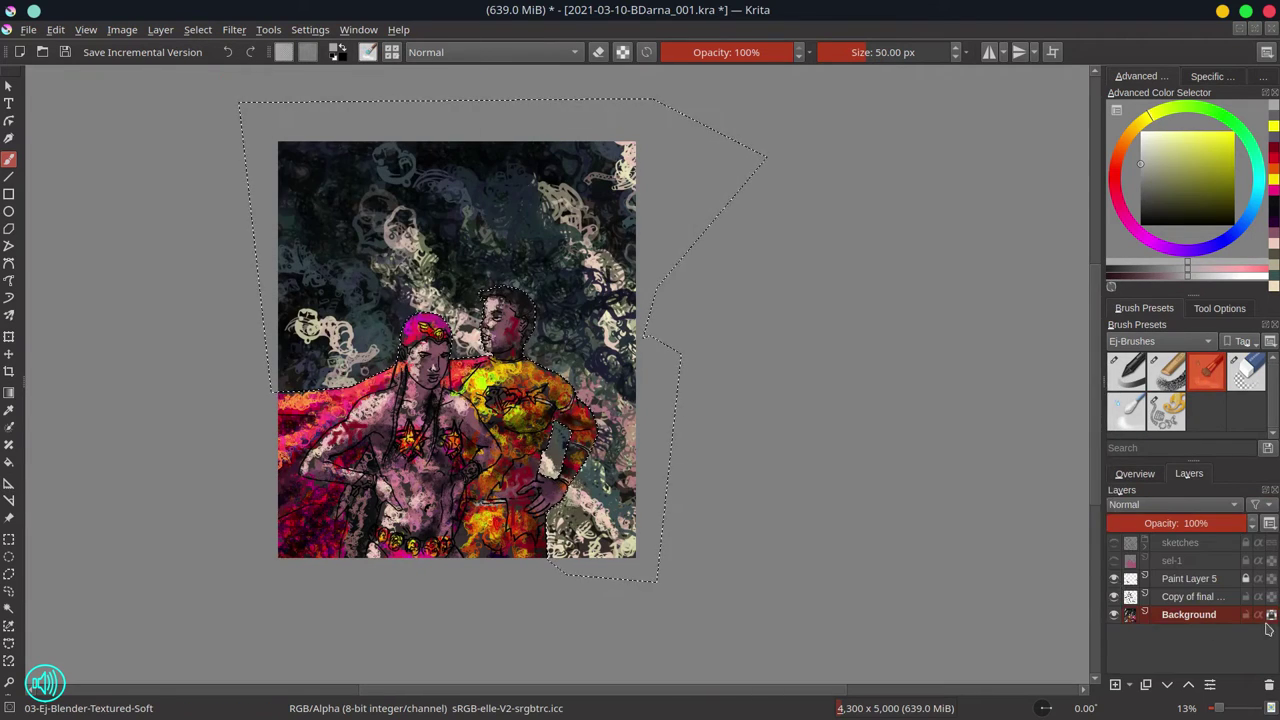
left_click(1134, 473)
Cover the upper-left, left-edge and right-side swirls with dark and grey paint
mouse_move(300, 200)
left_mouse_down()
mouse_move(410, 200)
mouse_move(416, 258)
mouse_move(440, 205)
mouse_move(385, 235)
left_mouse_up()
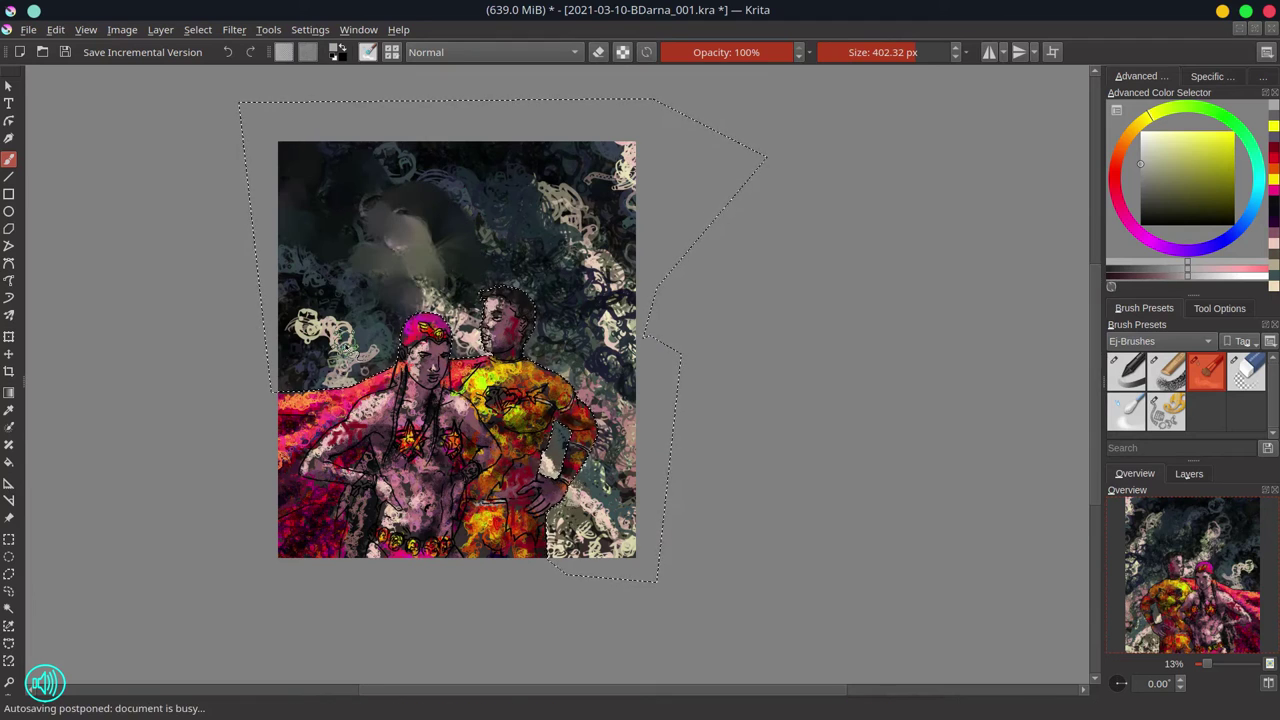
mouse_move(360, 310)
left_mouse_down()
mouse_move(335, 365)
mouse_move(285, 375)
mouse_move(475, 350)
mouse_move(333, 222)
mouse_move(460, 228)
mouse_move(528, 298)
left_mouse_up()
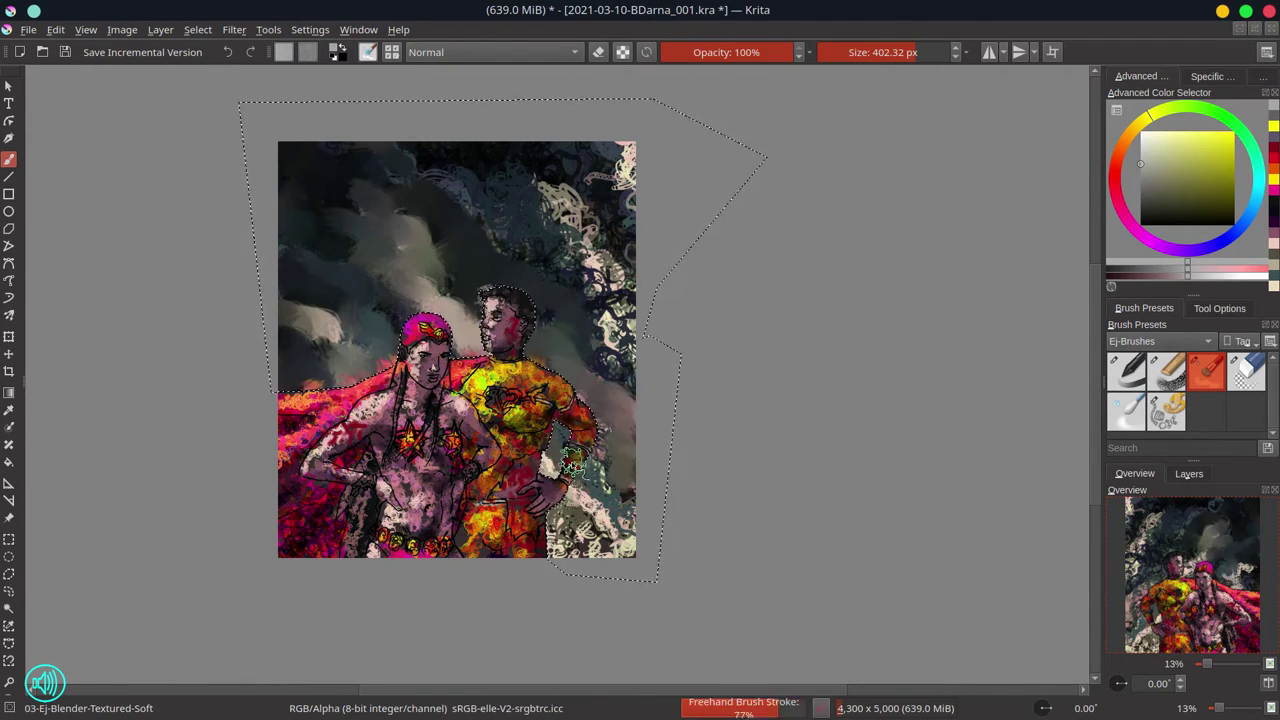
mouse_move(648, 330)
left_mouse_down()
mouse_move(540, 205)
mouse_move(610, 280)
mouse_move(615, 190)
mouse_move(600, 470)
mouse_move(560, 500)
mouse_move(490, 452)
left_mouse_up()
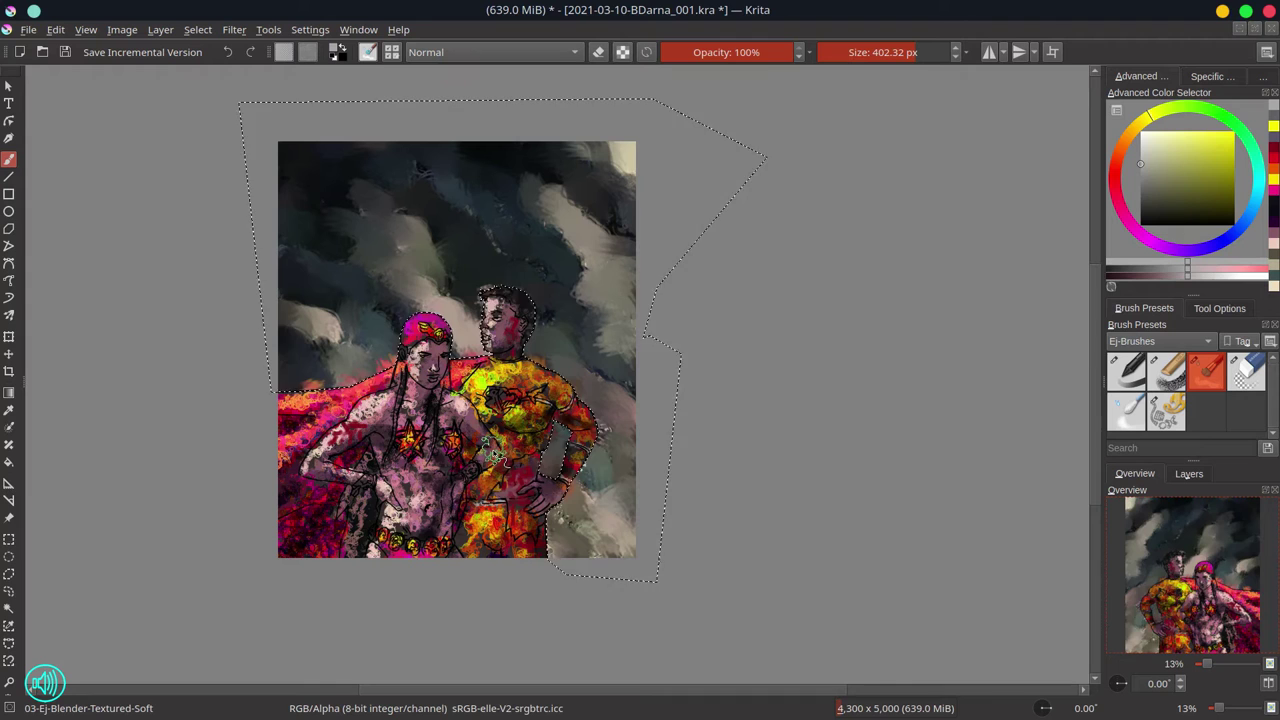
Paint light cream clouds at upper left, lower right and upper right with Chalk-Grainy
left_click(622, 150, "ctrl")
key("slash")
left_click_drag(390, 265, 475, 305)
mouse_move(545, 390)
left_mouse_down()
mouse_move(600, 490)
mouse_move(560, 505)
left_mouse_up()
key("bracketright")
mouse_move(600, 220)
left_mouse_down()
mouse_move(620, 300)
mouse_move(617, 195)
left_mouse_up()
key("slash")
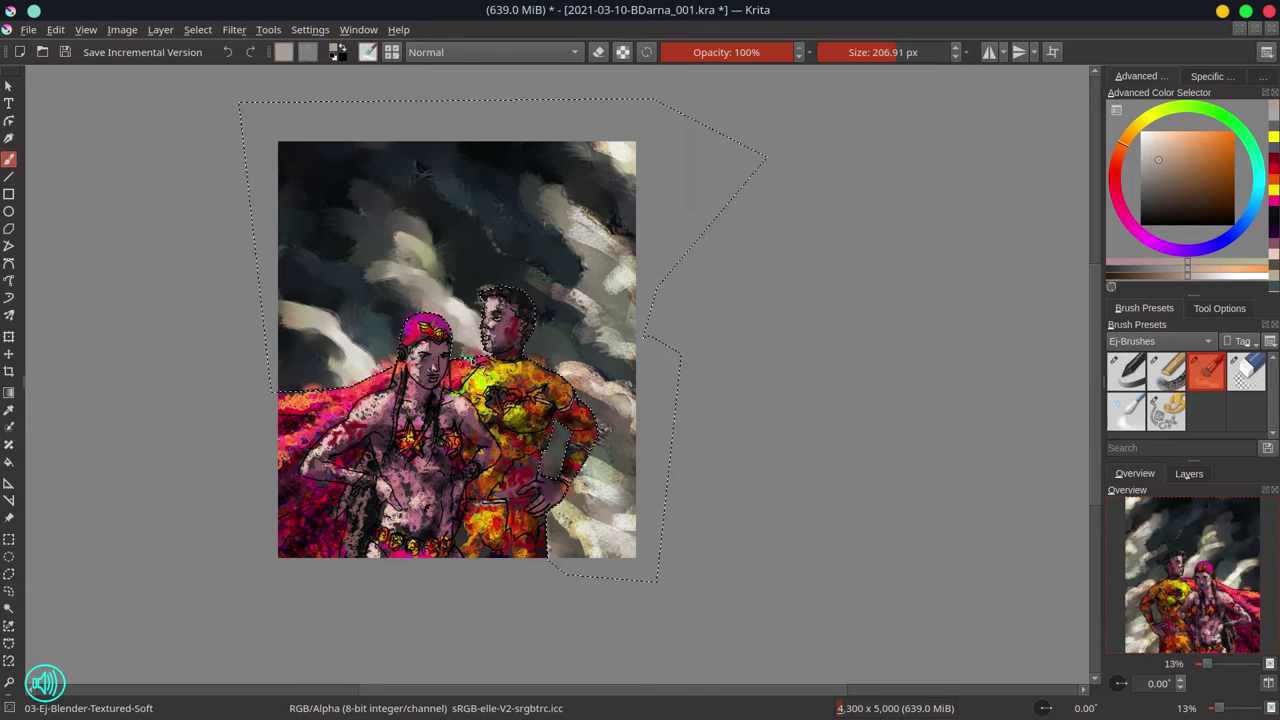
key("slash")
Paint dark teal patches into the sky and smooth them with Blender-Textured-Soft
left_click(440, 180, "ctrl")
left_click_drag(520, 240, 467, 300)
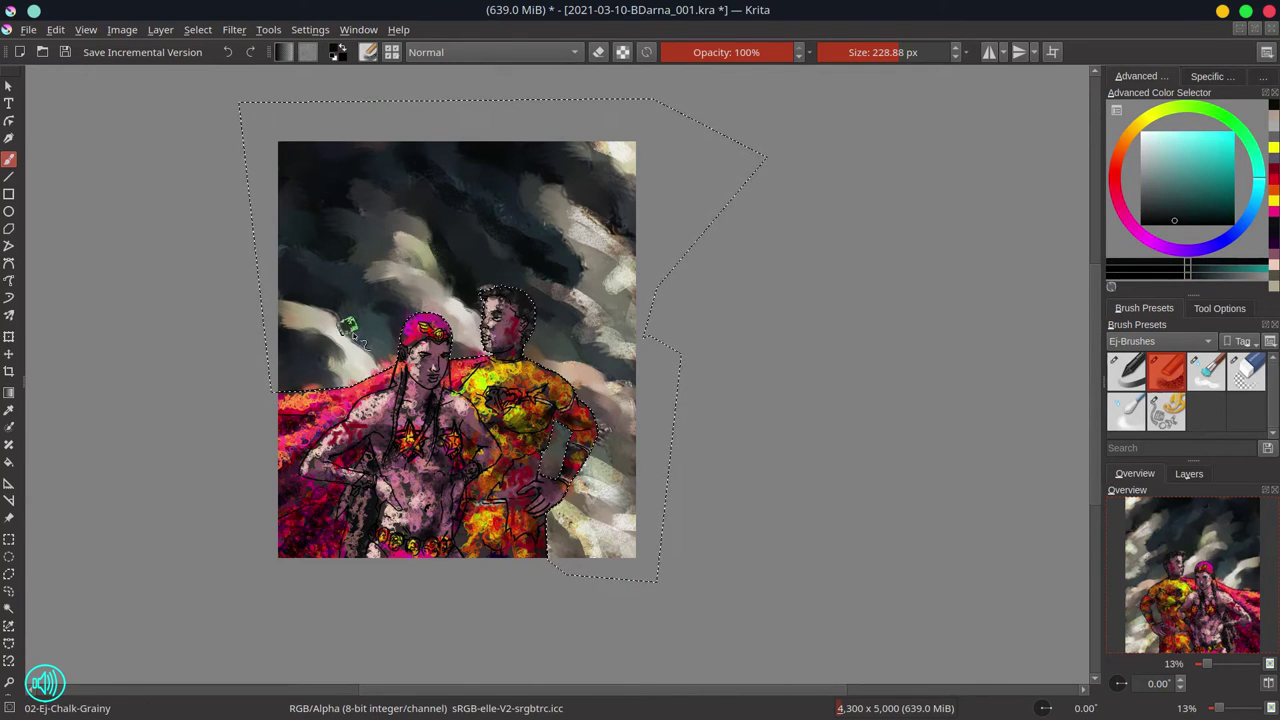
left_click_drag(365, 345, 375, 365)
left_click_drag(600, 440, 620, 490)
key("slash")
left_click_drag(575, 240, 615, 225)
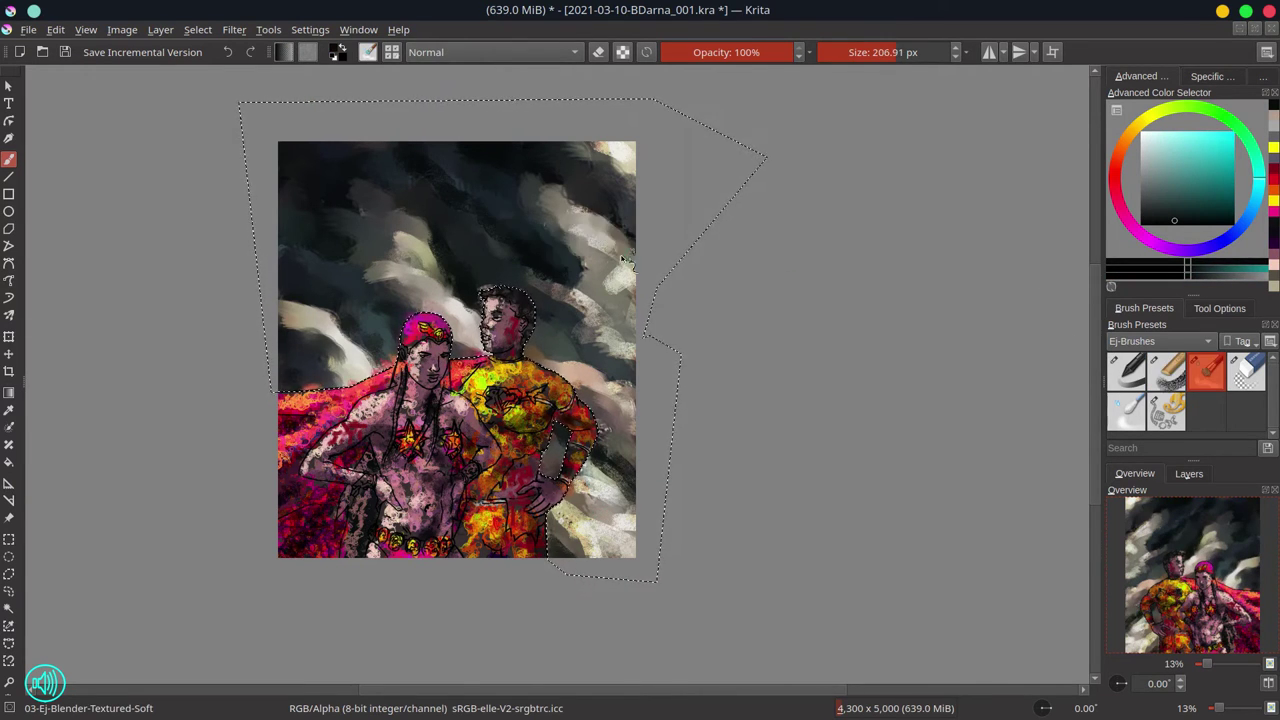
left_click_drag(625, 170, 615, 235)
left_click_drag(605, 375, 592, 490)
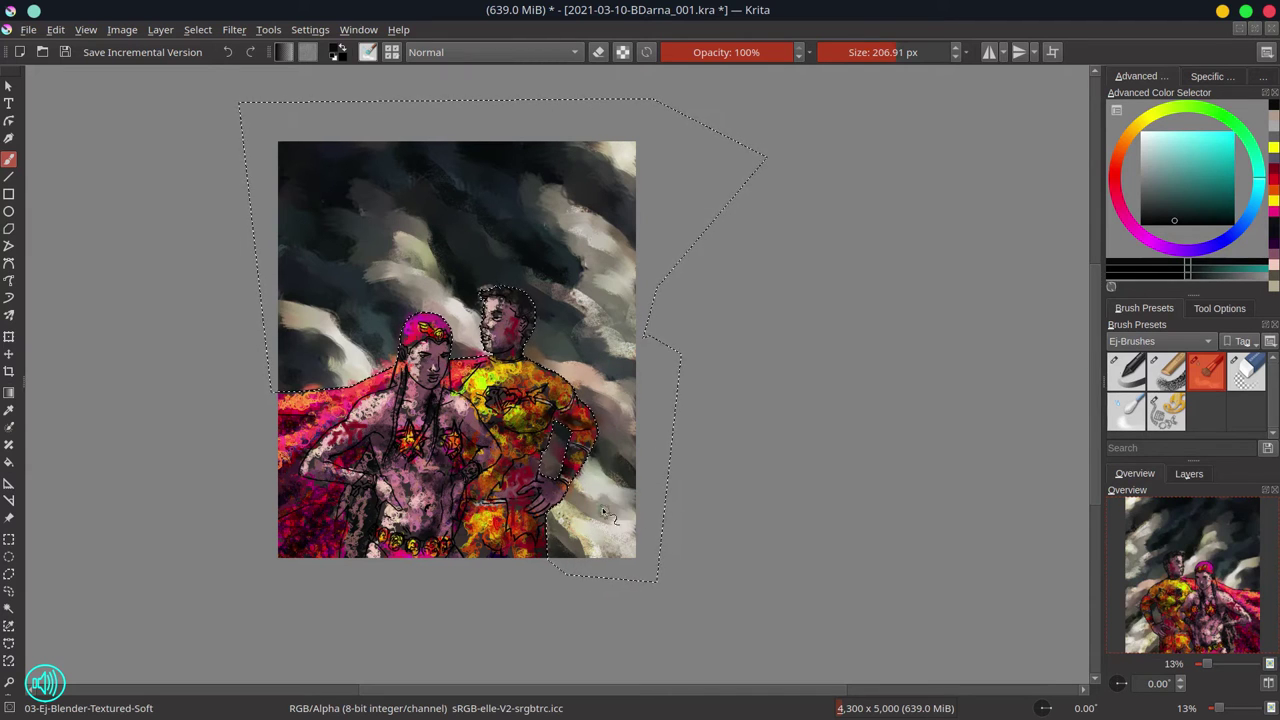
Add blended pale yellow-white strokes near the man's arm and save the illustration
key("slash")
left_click(600, 500, "ctrl")
left_click_drag(560, 420, 555, 480)
key("slash")
left_click_drag(590, 480, 620, 500)
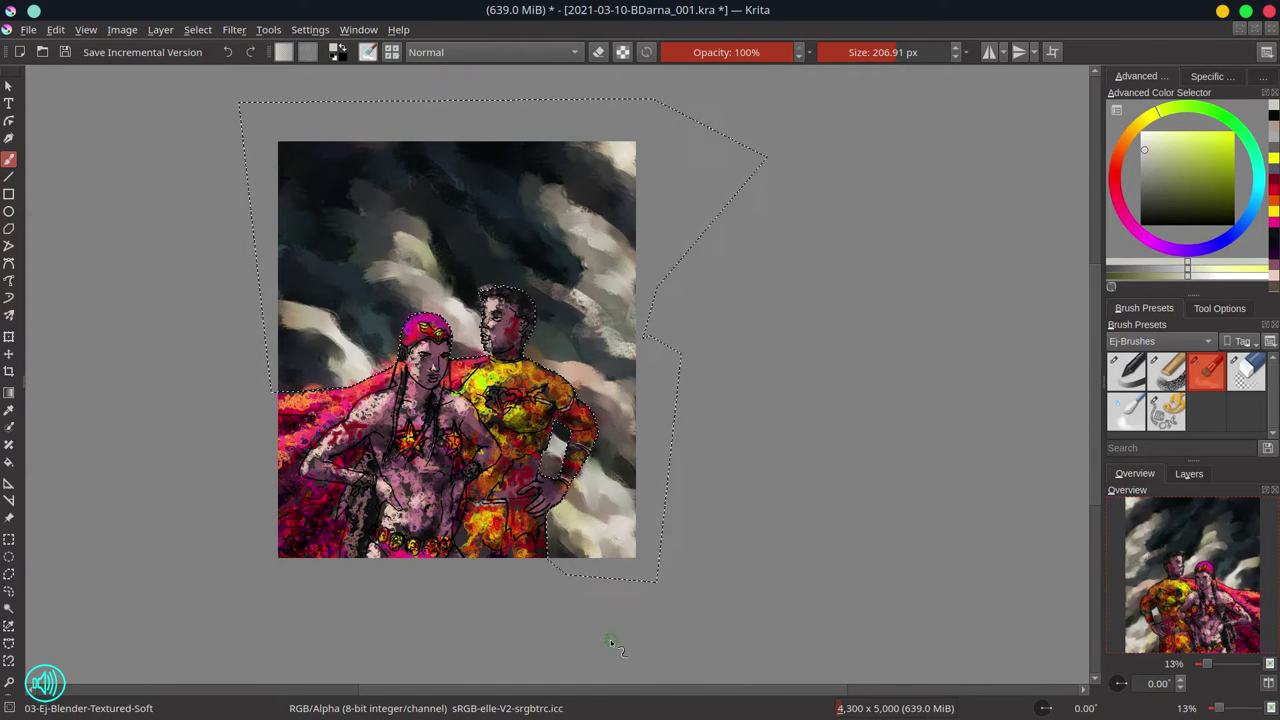
key("ctrl+s")
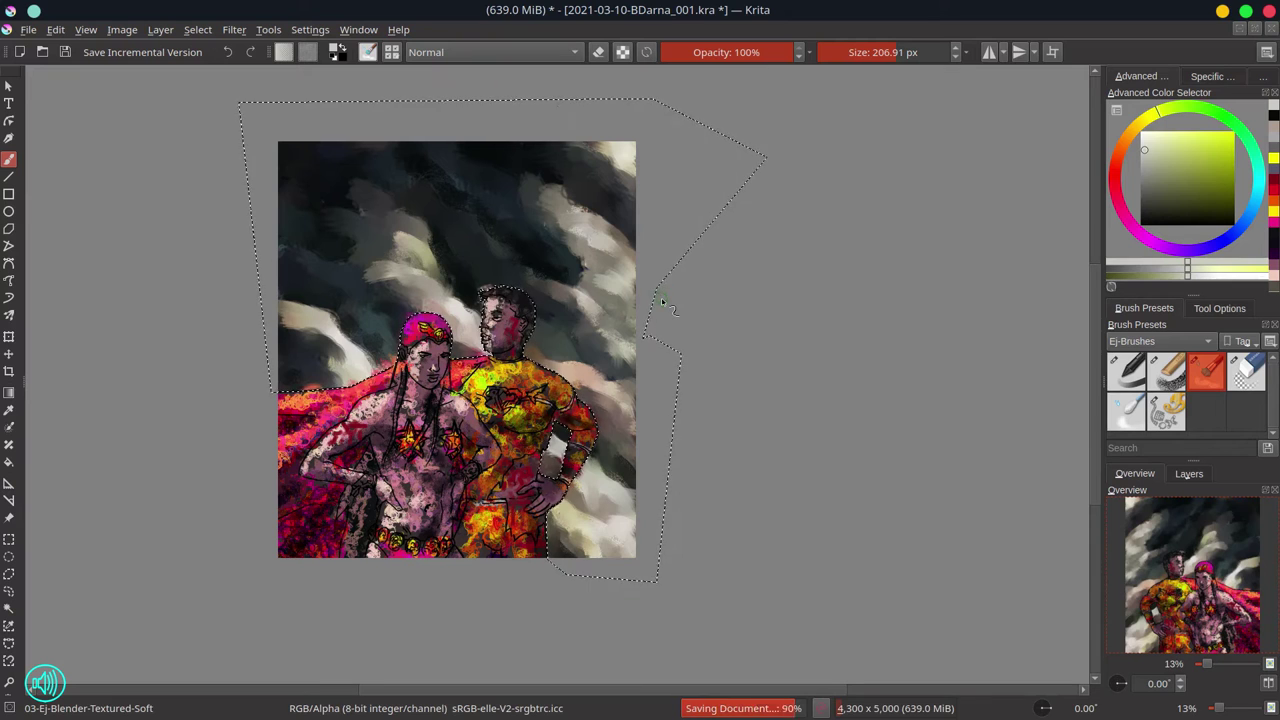
Paint short dark blue-grey strokes in the upper sky, around the figures and on the left cloud
key("slash")
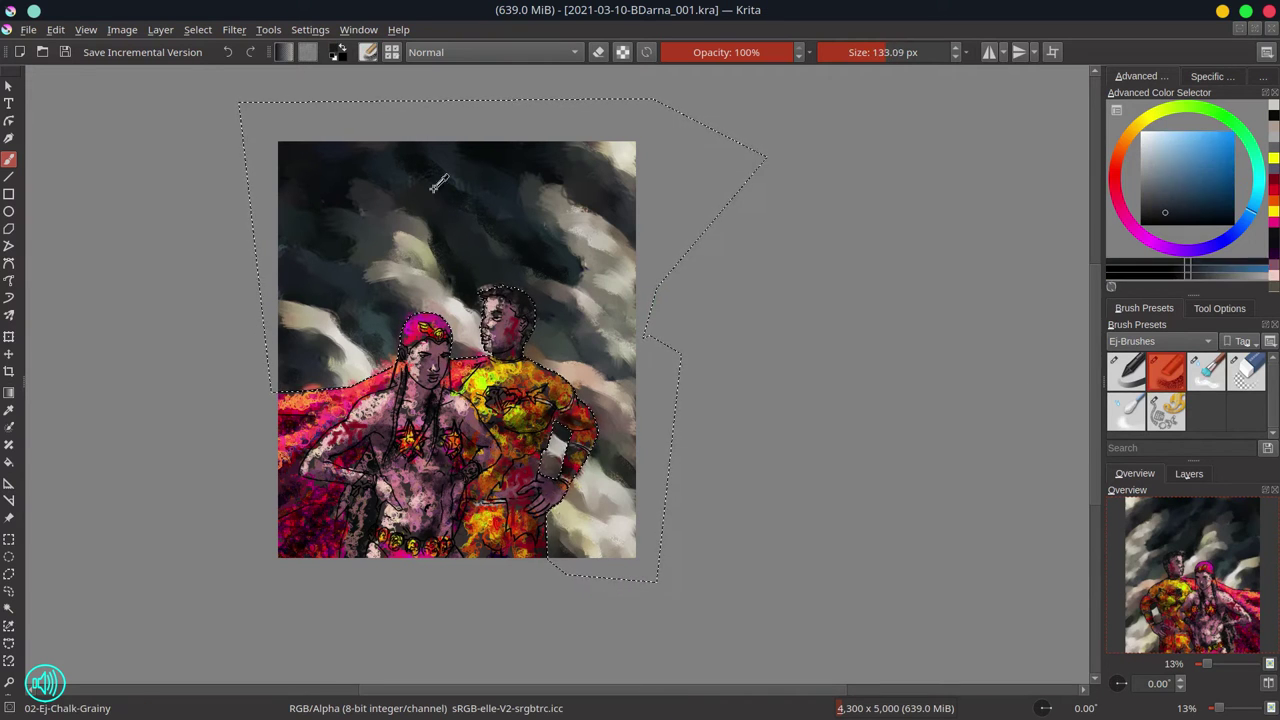
left_click(523, 251, "ctrl")
left_click(523, 271, "ctrl")
left_click_drag(400, 220, 465, 175)
key("bracketright")
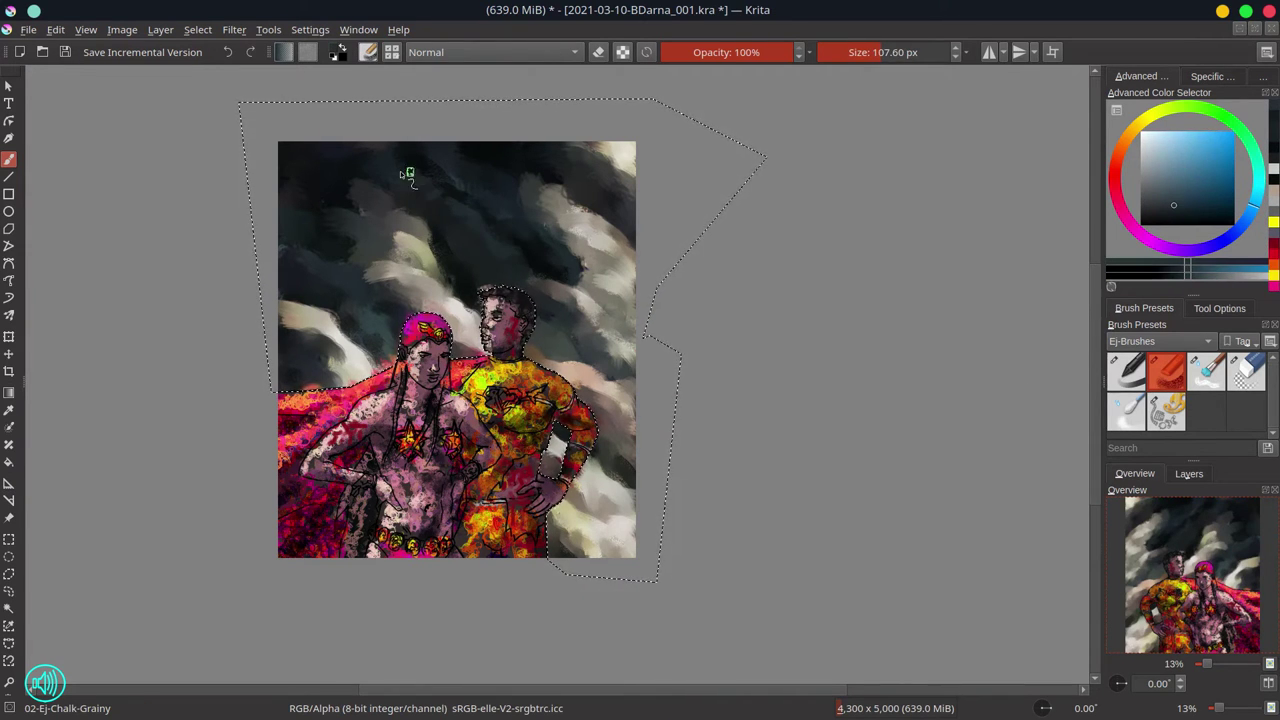
left_click(517, 250, "ctrl")
left_click_drag(440, 275, 478, 316)
left_click(538, 265, "ctrl")
mouse_move(540, 350)
left_mouse_down()
mouse_move(570, 370)
mouse_move(598, 448)
left_mouse_up()
left_click(538, 265, "ctrl")
left_click(538, 265, "ctrl")
left_click_drag(555, 210, 598, 178)
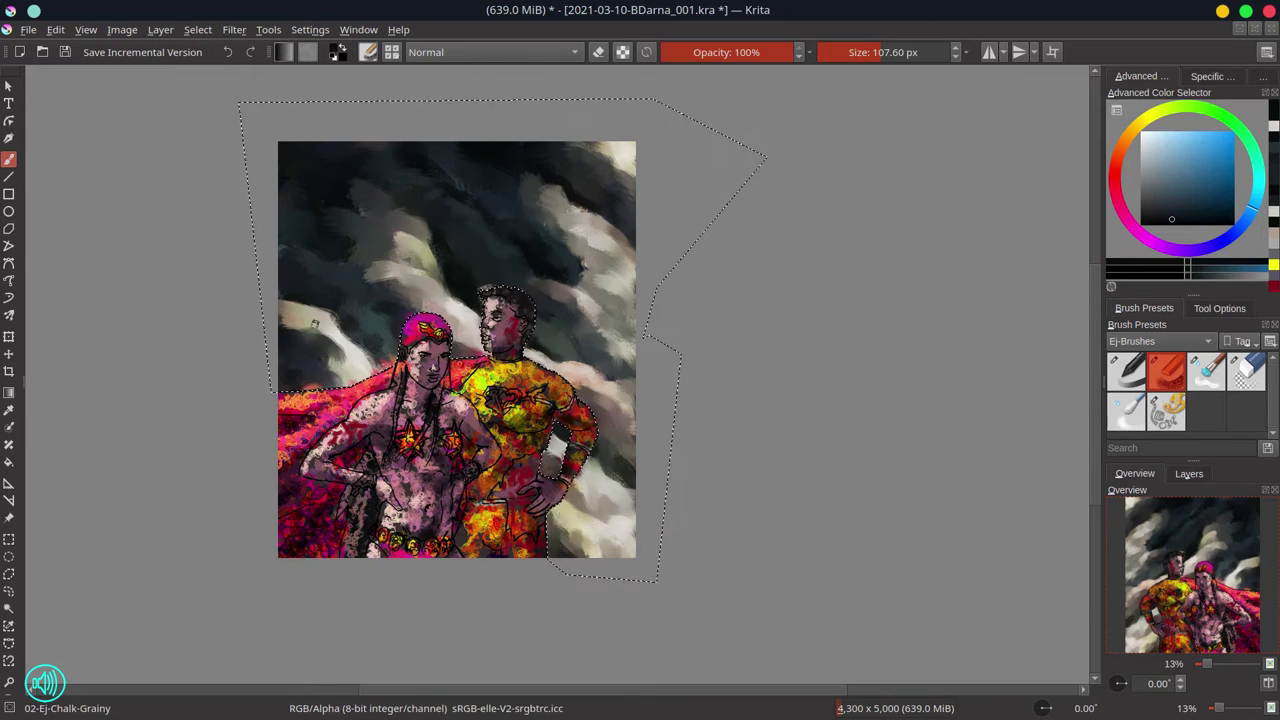
left_click_drag(335, 362, 380, 315)
Dab sampled darker blues and light cream tones across the sky and clouds
left_click(300, 330, "ctrl")
key("bracketright")
left_click(283, 365, "ctrl")
left_click(340, 214, "ctrl")
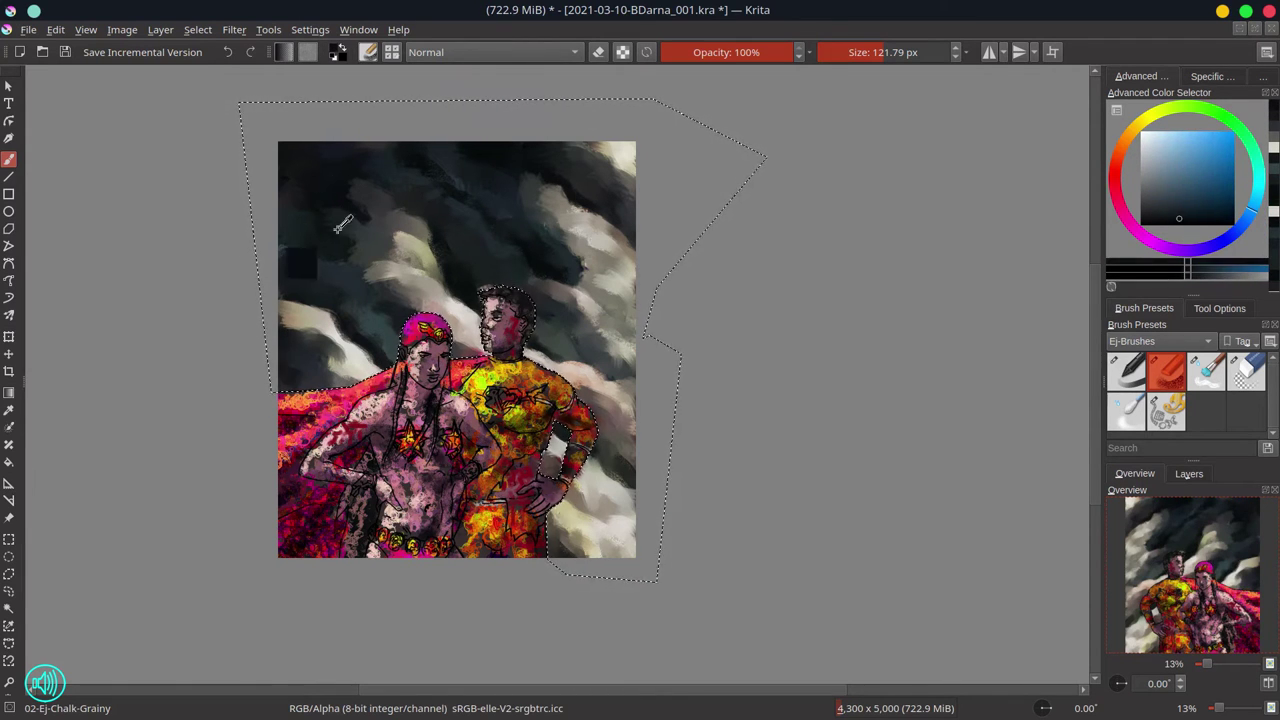
left_click(449, 194, "ctrl")
left_click(583, 280, "ctrl")
key("bracketleft")
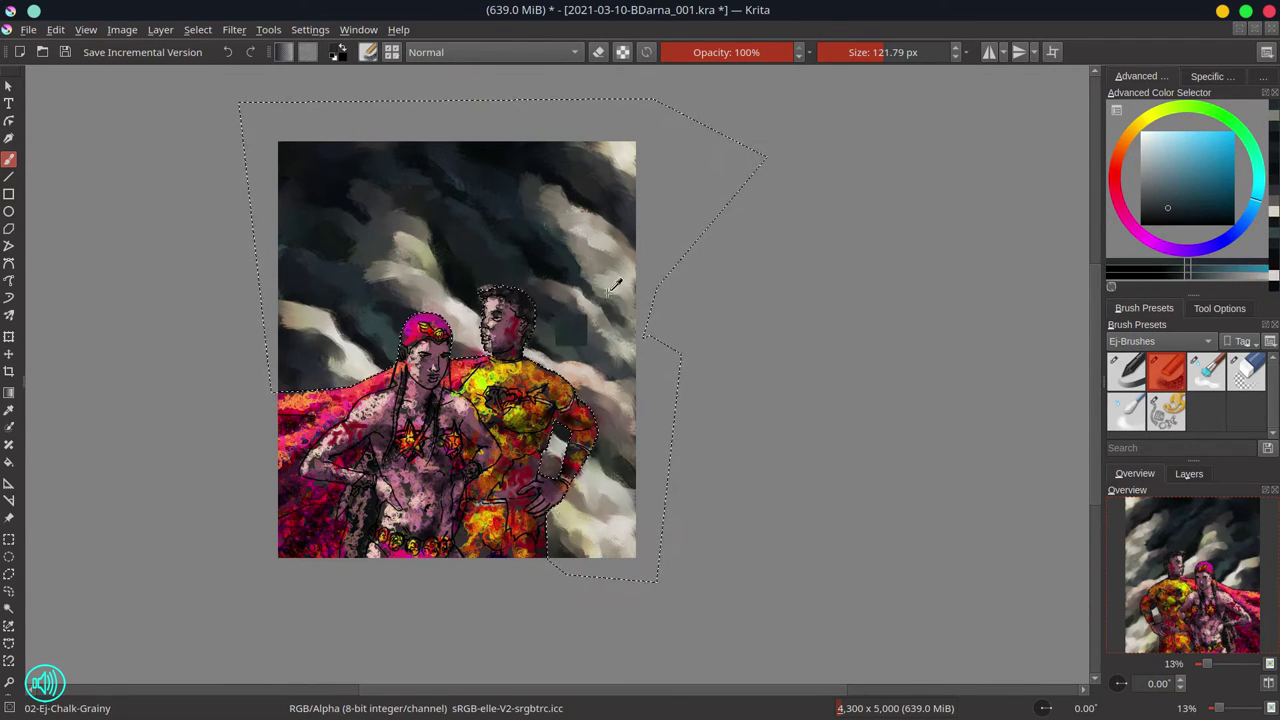
left_click(543, 343, "ctrl")
left_click(558, 274, "ctrl")
left_click(600, 220, "ctrl")
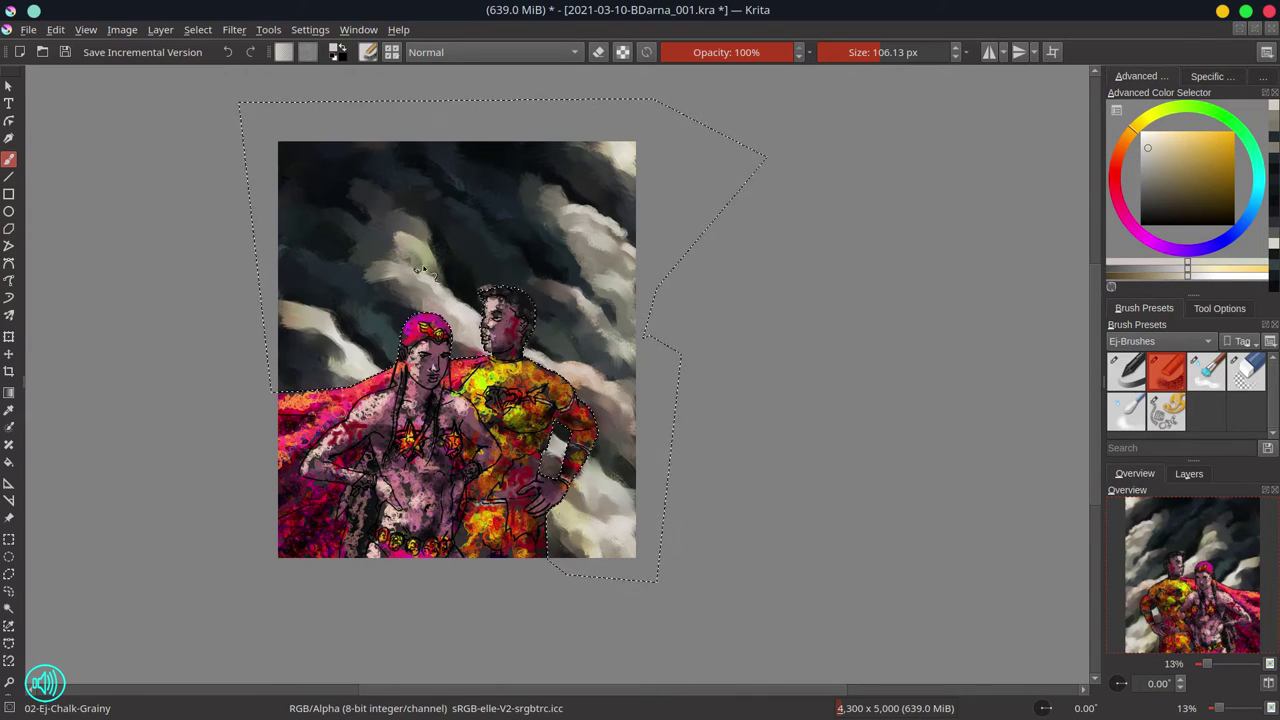
Dab sampled teal, peach and grey tones, save, and flip the view back to normal
left_click(560, 505, "ctrl")
left_click(605, 462, "ctrl")
left_click(605, 462, "ctrl")
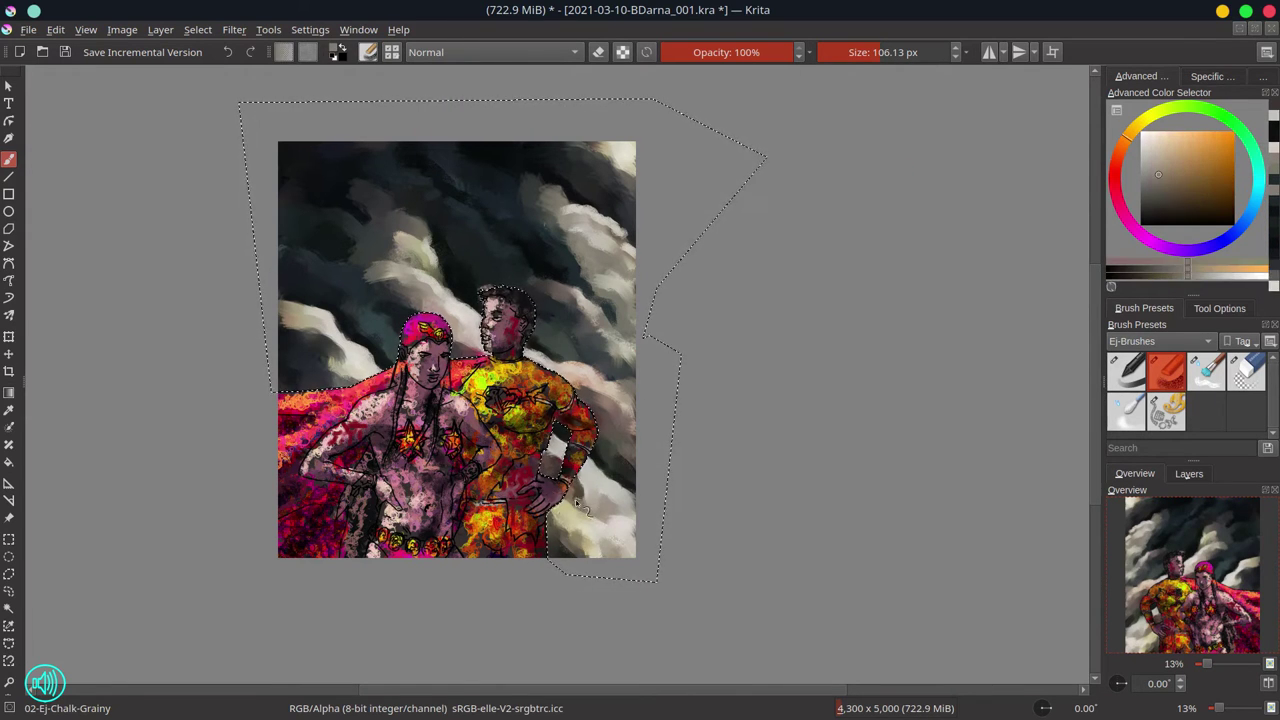
left_click(580, 470, "ctrl")
left_click(560, 482, "ctrl")
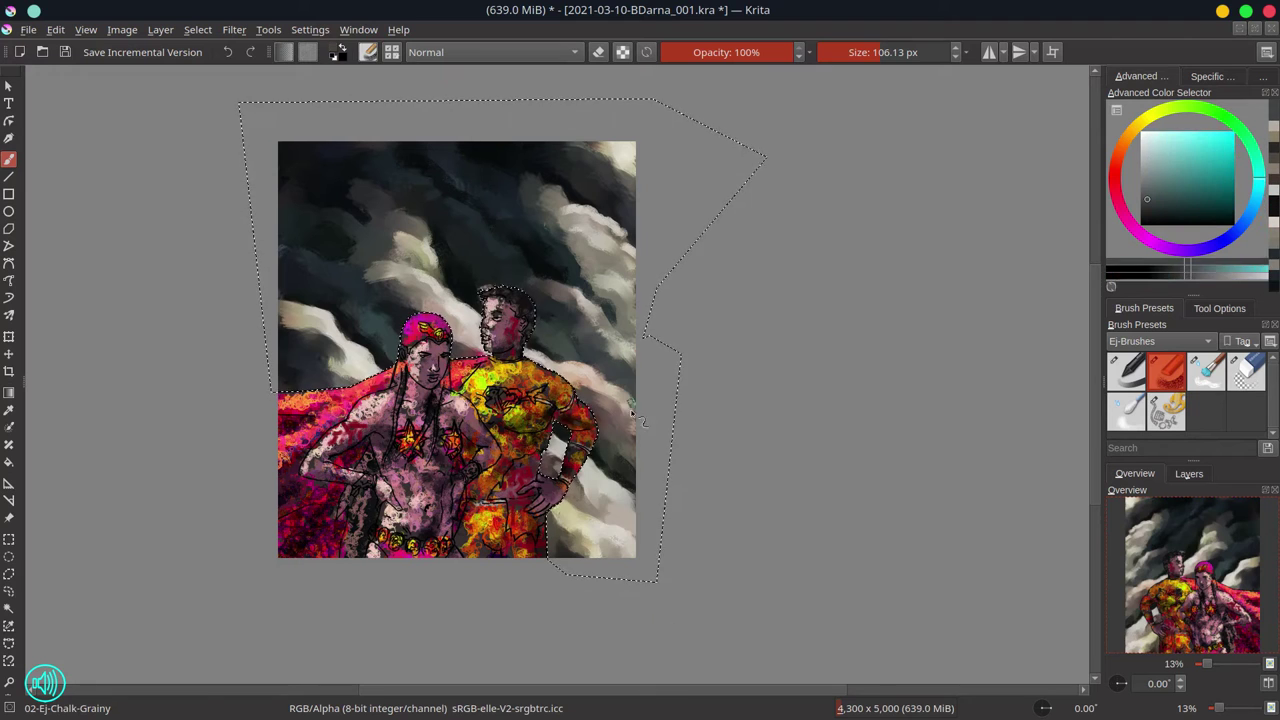
left_click(632, 222, "ctrl")
left_click(854, 263, "ctrl")
key("ctrl+s")
key("m")
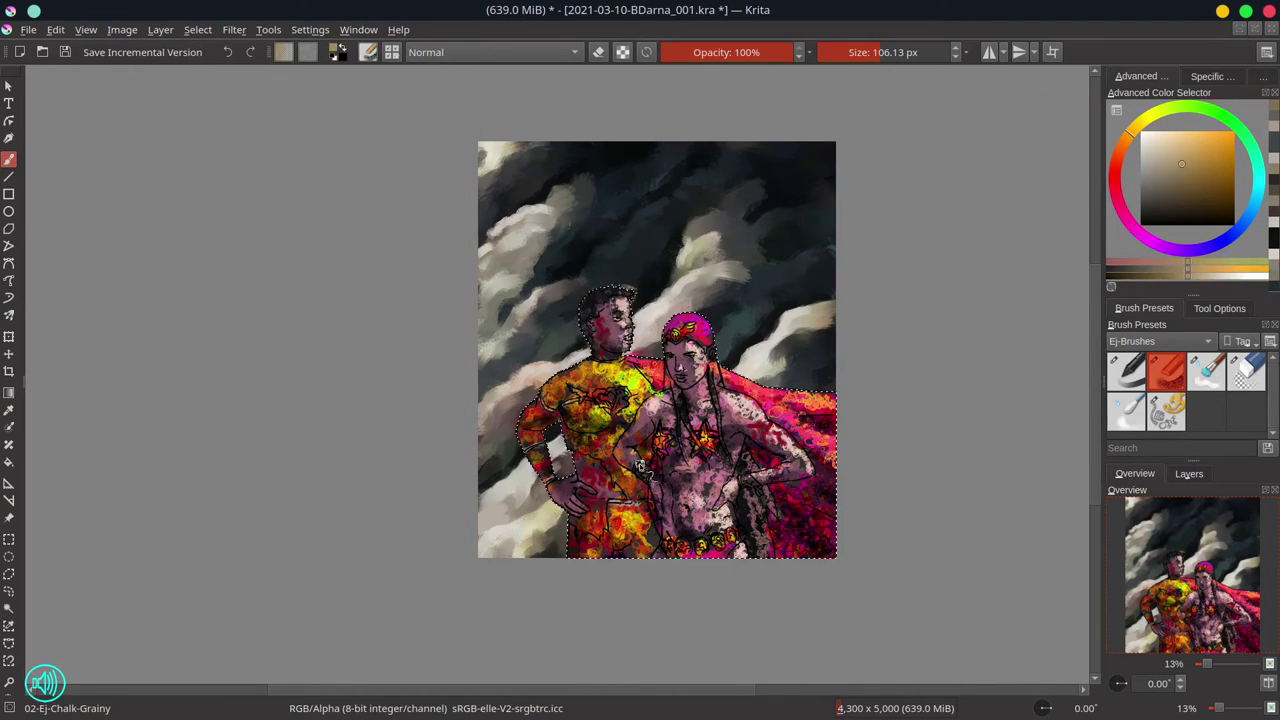
Sample an olive-yellow and merge the paint layer down into the layer below
left_click(610, 400, "ctrl")
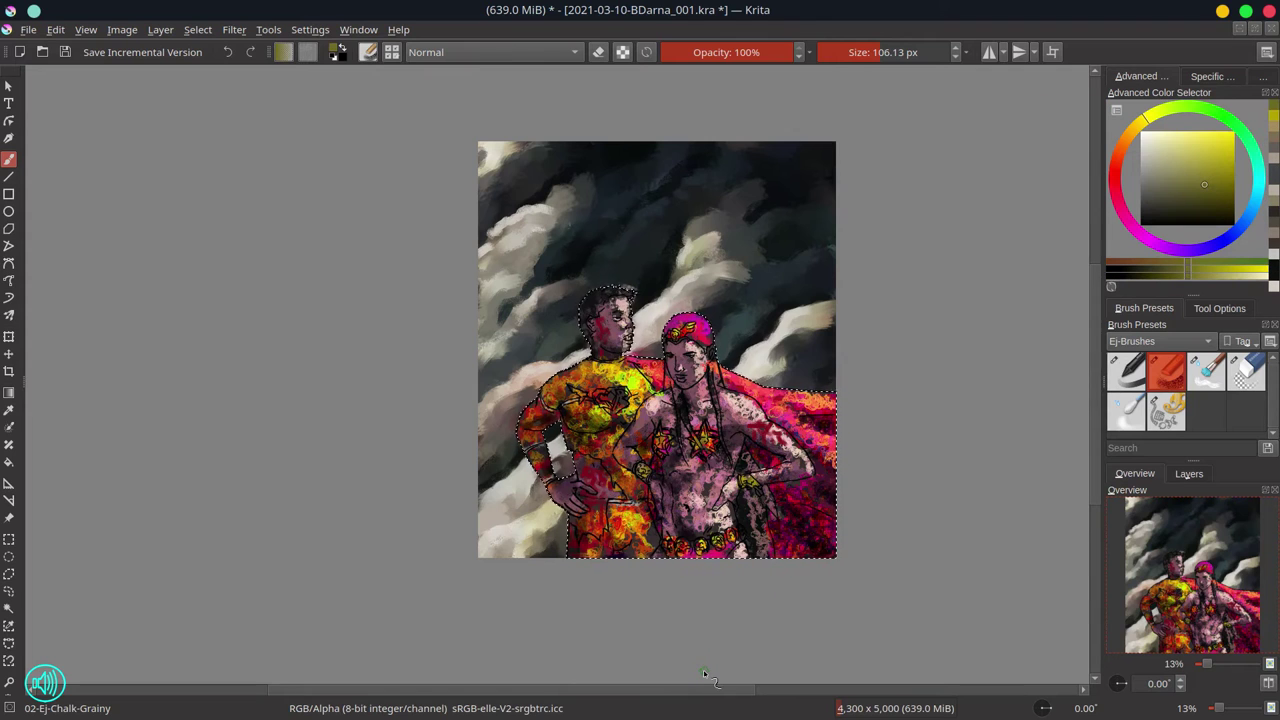
left_click(1189, 473)
left_click(1206, 372)
right_click(1180, 600)
left_click(1128, 337)
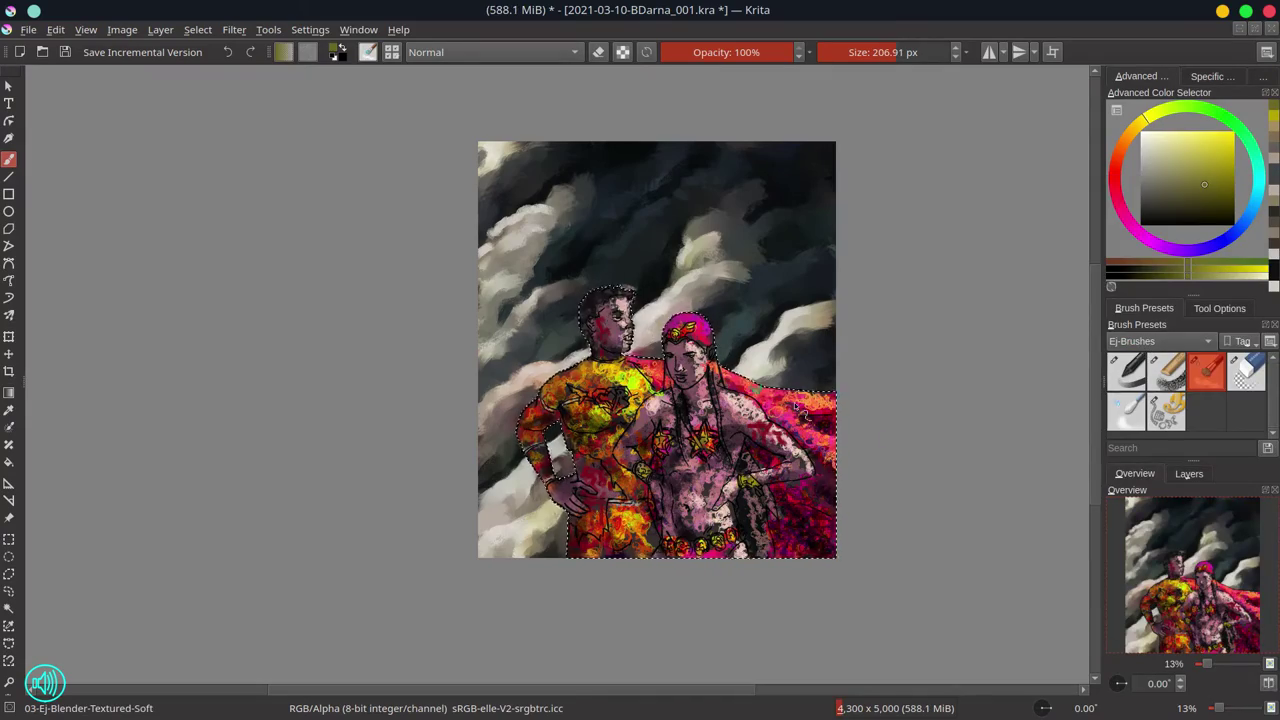
Mirror the view, choose the Blender-Textured-Soft preset, and hide Paint Layer 5
key("m")
scroll(660, 300, "up", 3)
scroll(660, 300, "down", 1)
key("bracketleft")
key("bracketleft")
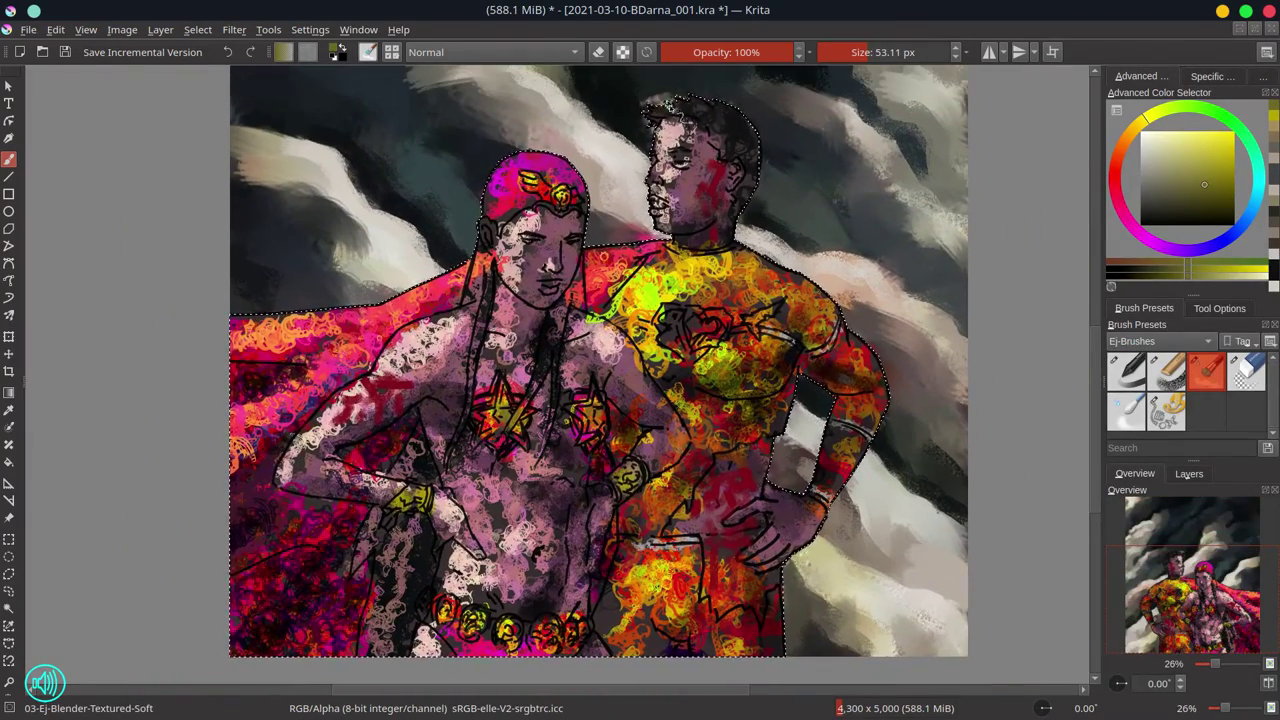
left_click(1167, 372)
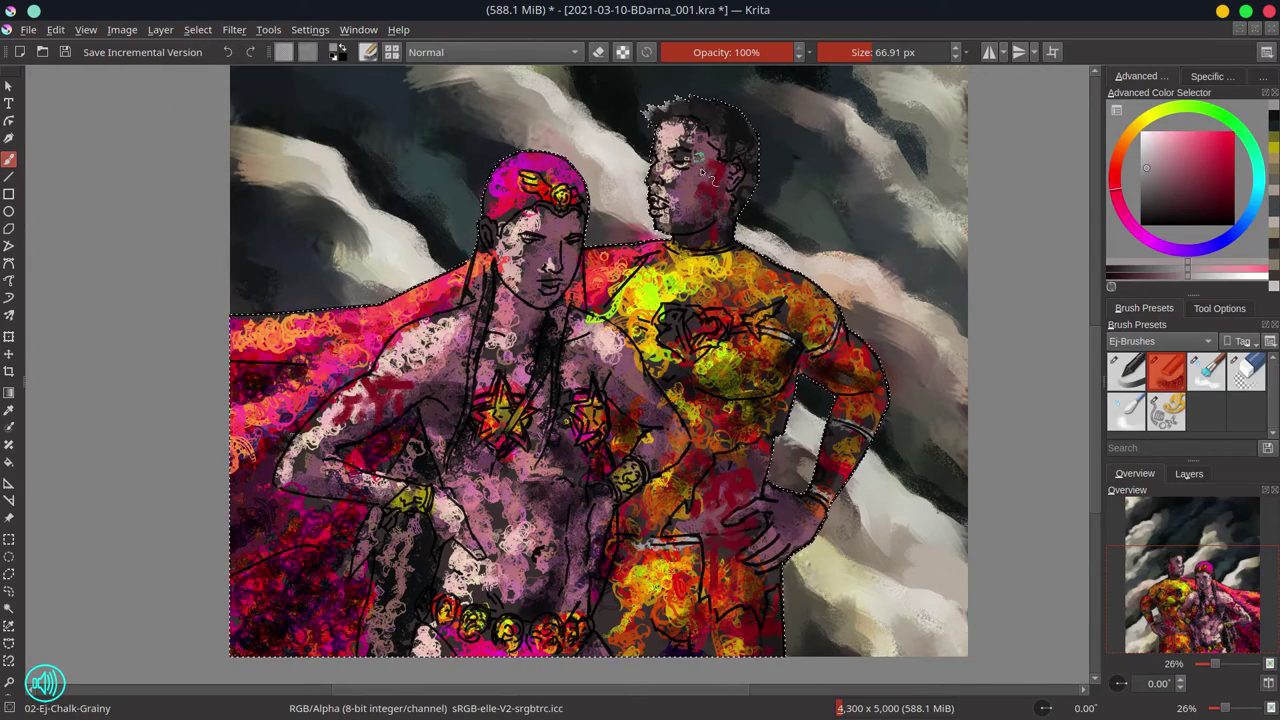
left_click(1206, 372)
left_click(1189, 473)
left_click(1113, 578)
key("bracketleft")
key("bracketleft")
key("bracketleft")
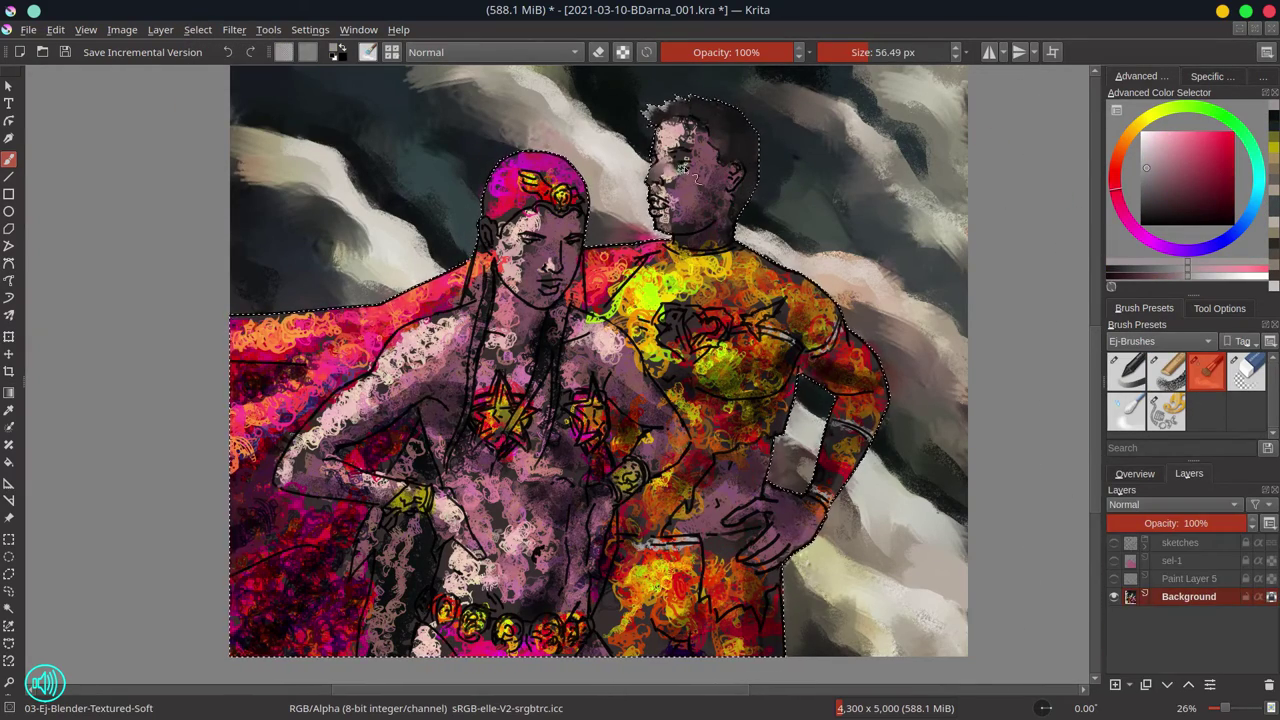
key("bracketright")
key("bracketright")
key("bracketright")
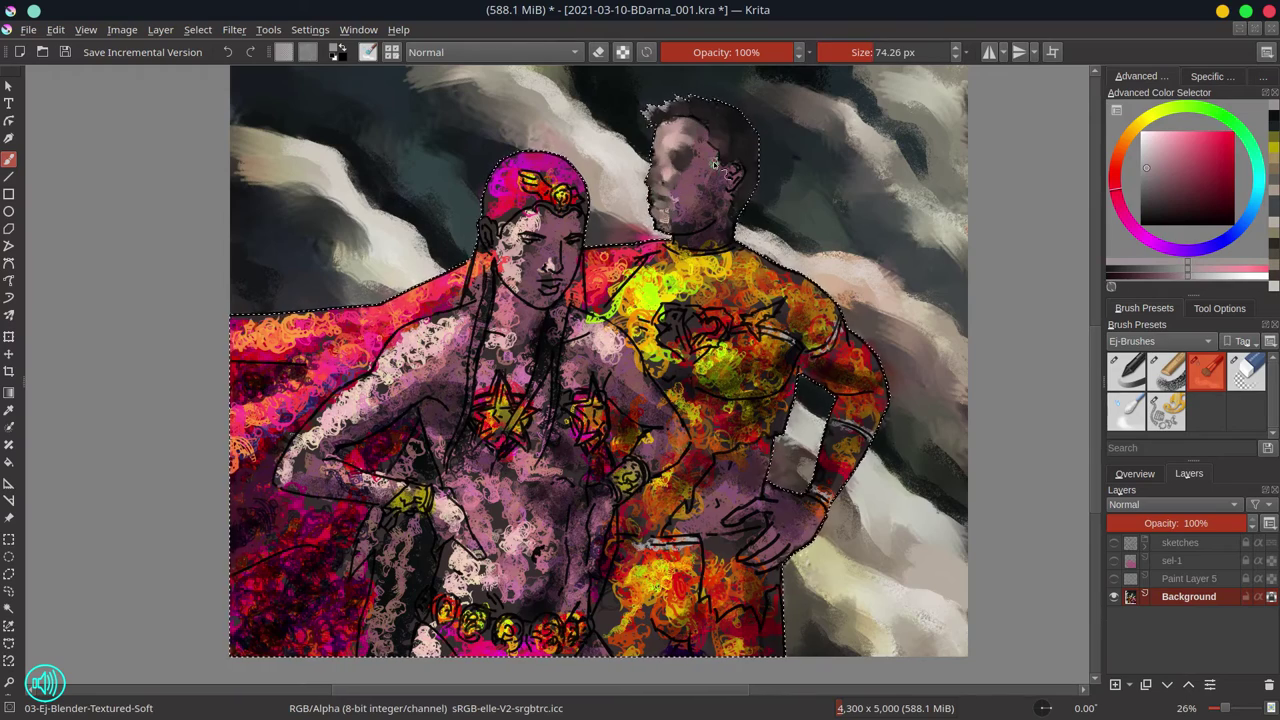
Blend the man's face smooth, the left cape into a soft red band, and his neck yellow
left_click_drag(697, 135, 726, 208)
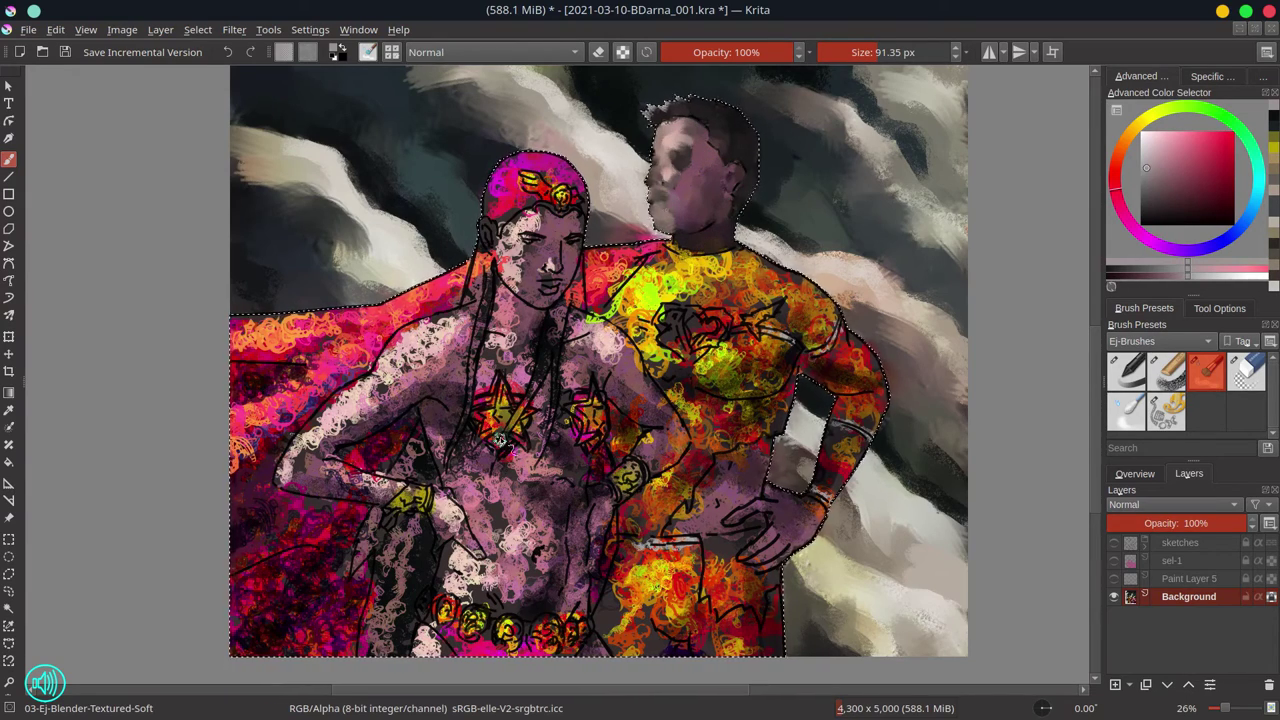
left_click(1135, 473)
key("bracketright")
key("bracketright")
key("bracketright")
key("bracketright")
key("bracketright")
key("bracketright")
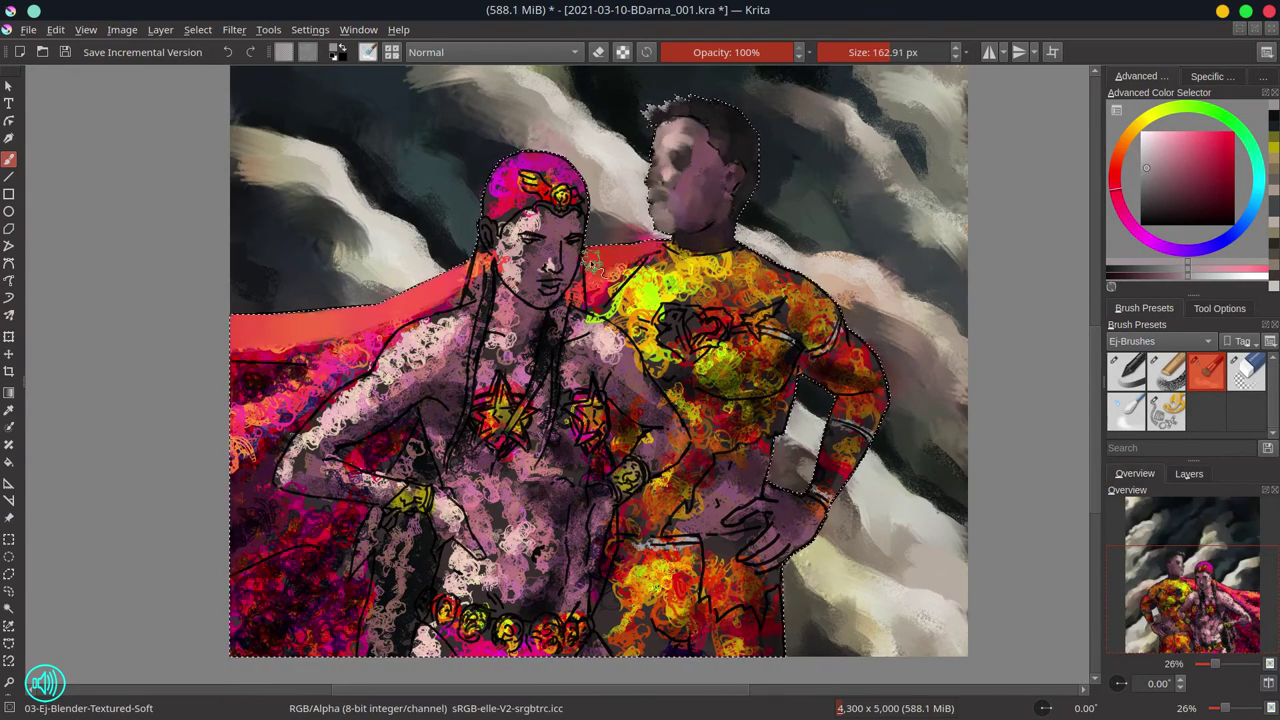
mouse_move(245, 325)
left_mouse_down()
mouse_move(297, 360)
mouse_move(383, 338)
left_mouse_up()
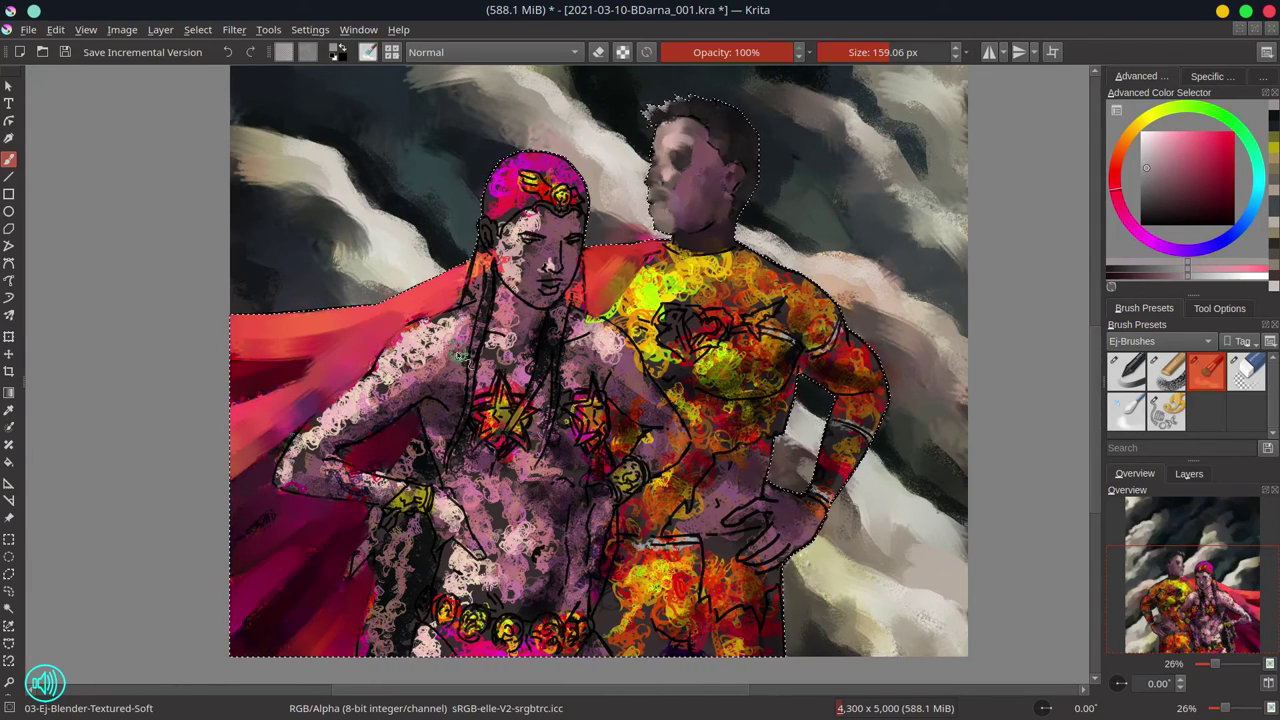
key("bracketleft")
key("slash")
key("slash")
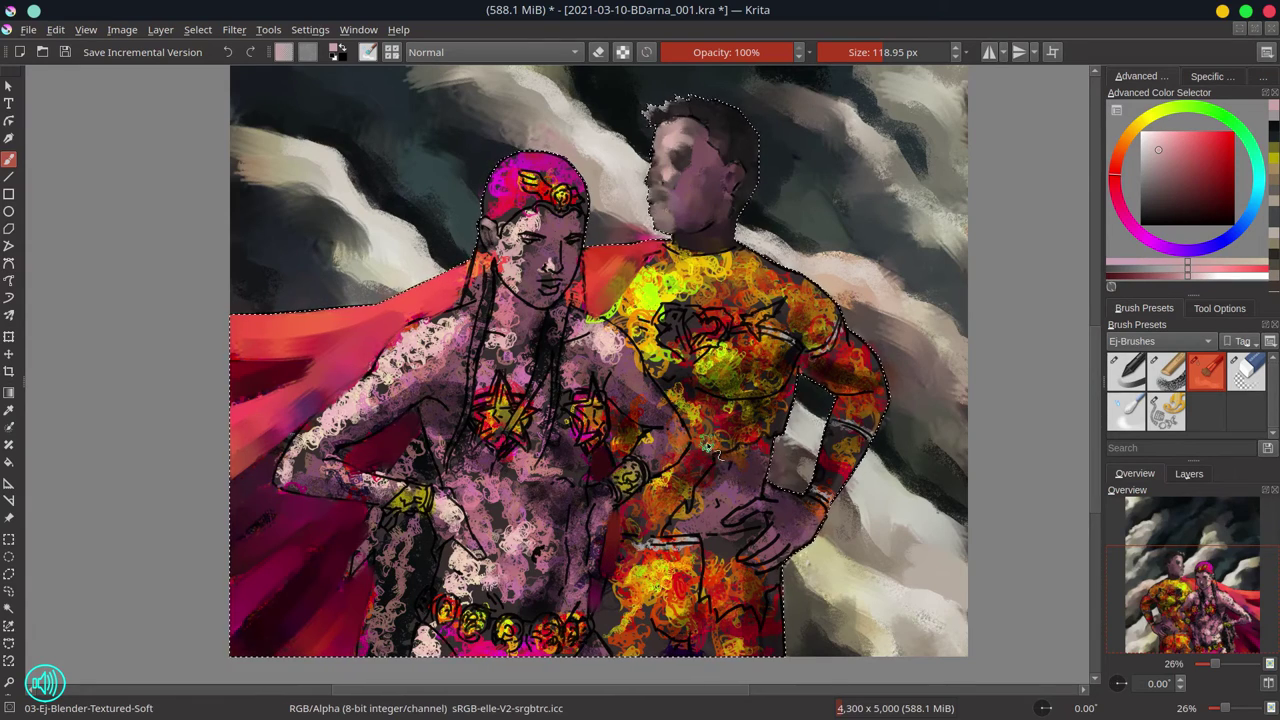
left_click_drag(695, 247, 672, 256)
key("bracketleft")
Paint smooth yellow over the man's chest and shoulder and yellow-orange over his midriff
key("slash")
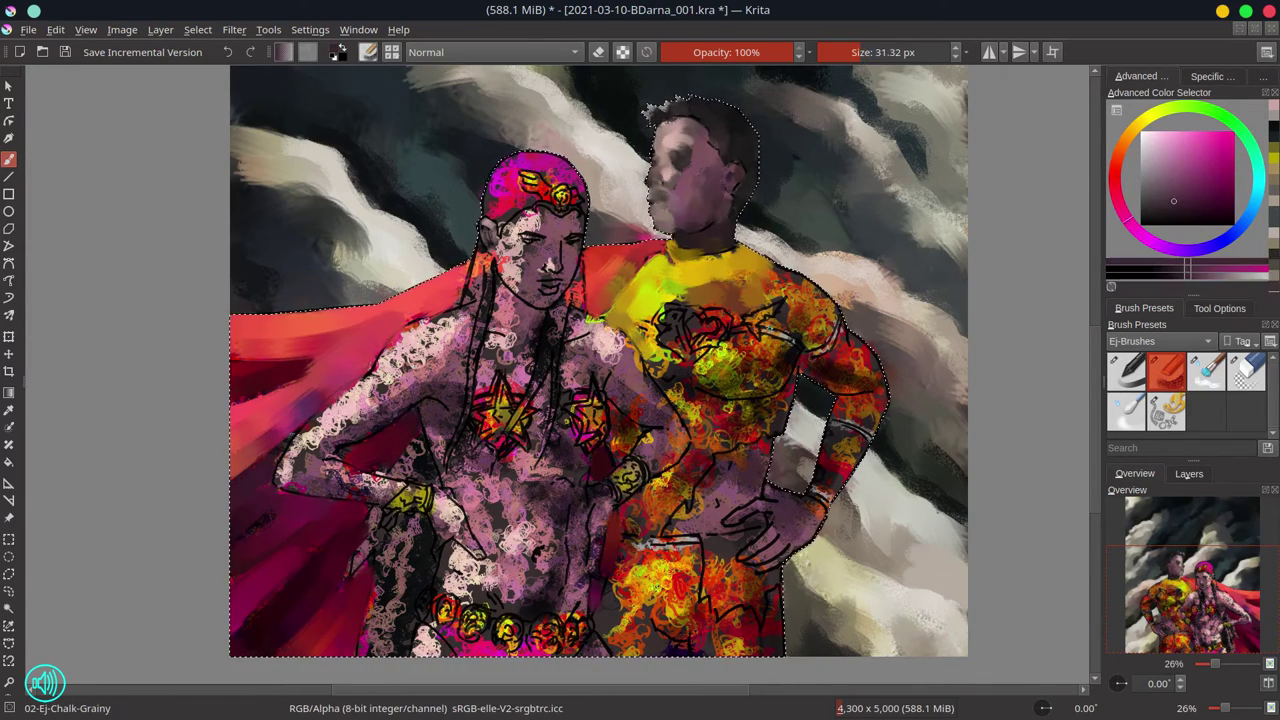
key("slash")
key("bracketleft")
key("bracketleft")
key("bracketleft")
key("bracketleft")
key("bracketleft")
key("bracketleft")
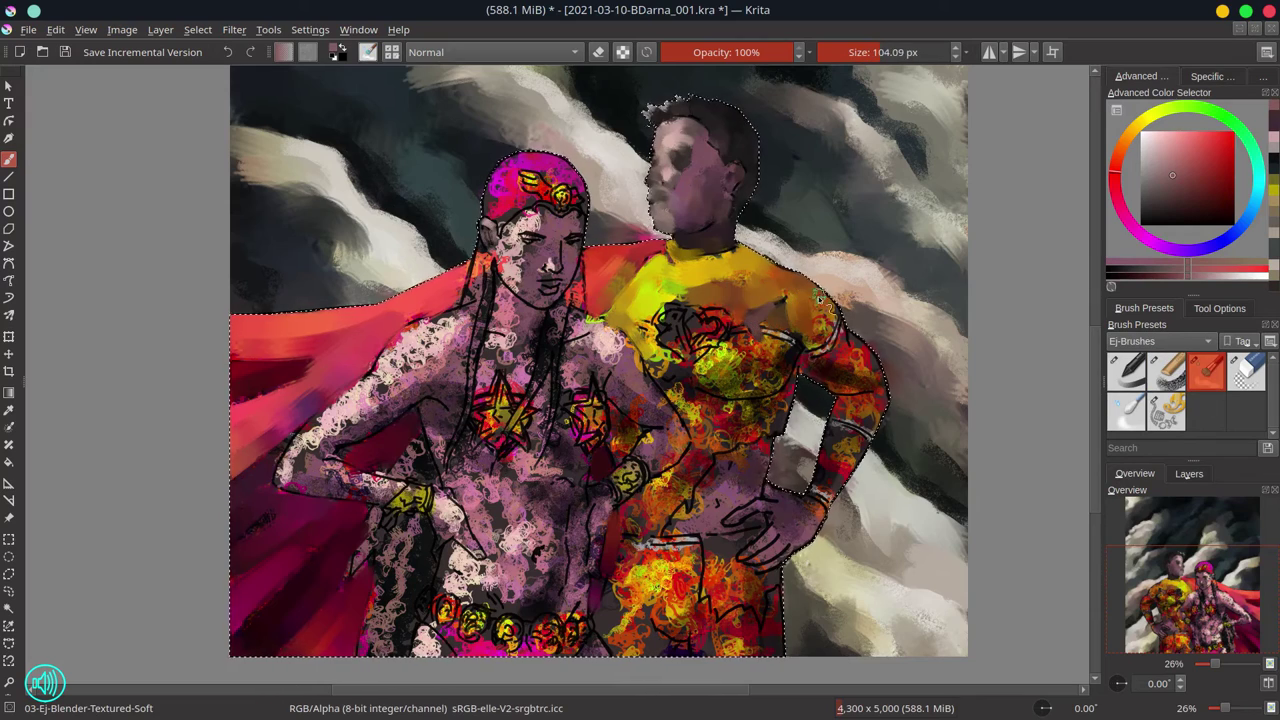
left_click_drag(835, 330, 678, 320)
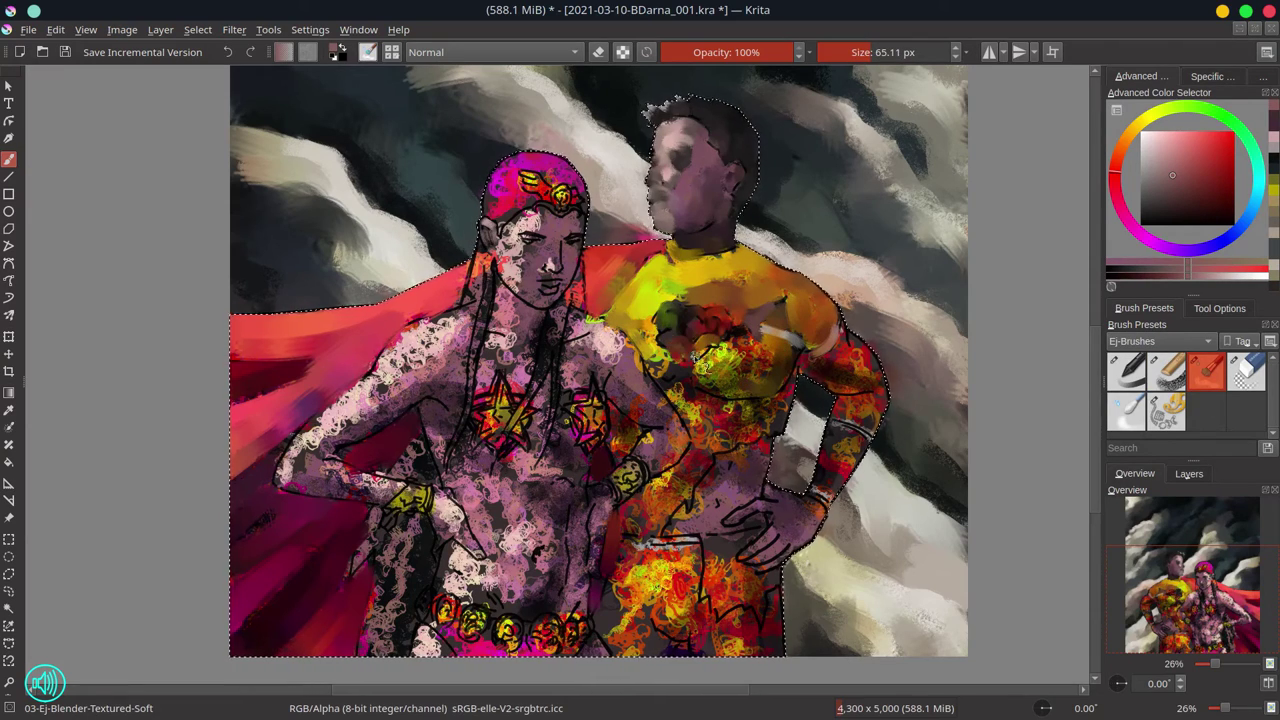
key("bracketright")
key("bracketright")
key("bracketright")
left_click_drag(705, 365, 716, 292)
mouse_move(780, 431)
left_mouse_down()
mouse_move(692, 416)
mouse_move(751, 429)
mouse_move(699, 446)
mouse_move(639, 516)
mouse_move(636, 431)
mouse_move(671, 484)
mouse_move(666, 586)
left_mouse_up()
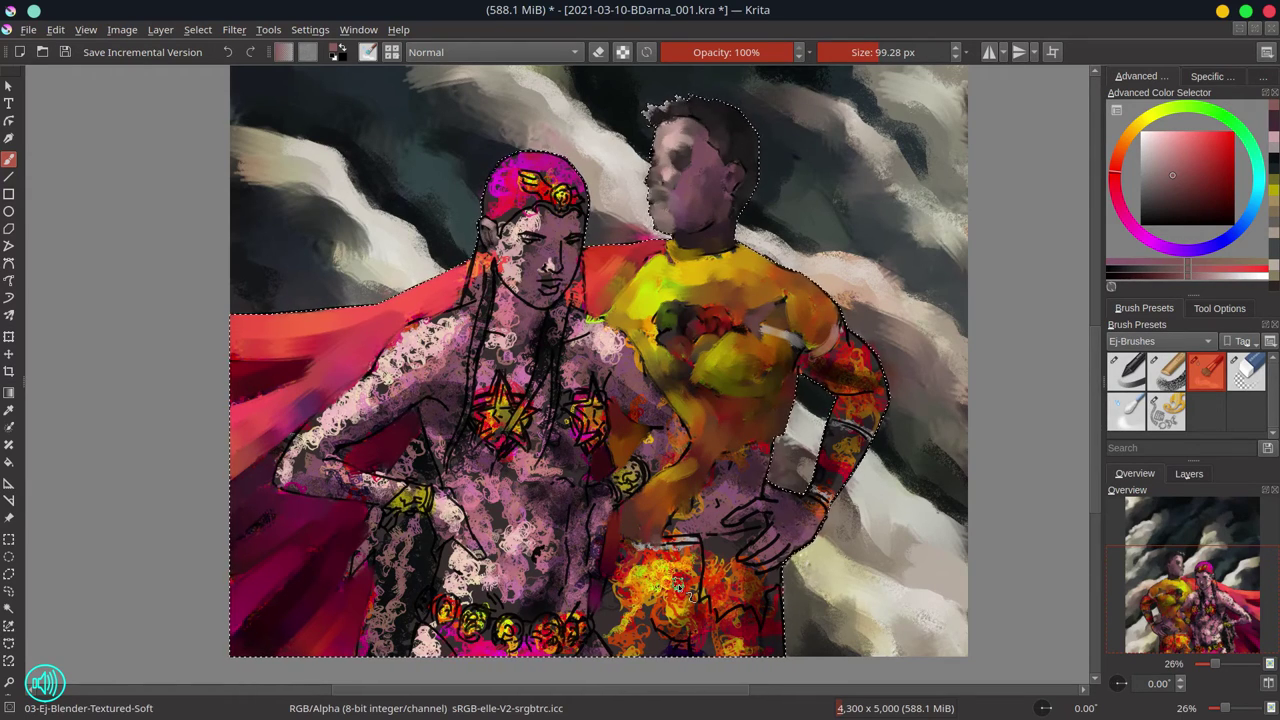
Paint the patterned wristband smooth red and the shorts orange-red
key("bracketright")
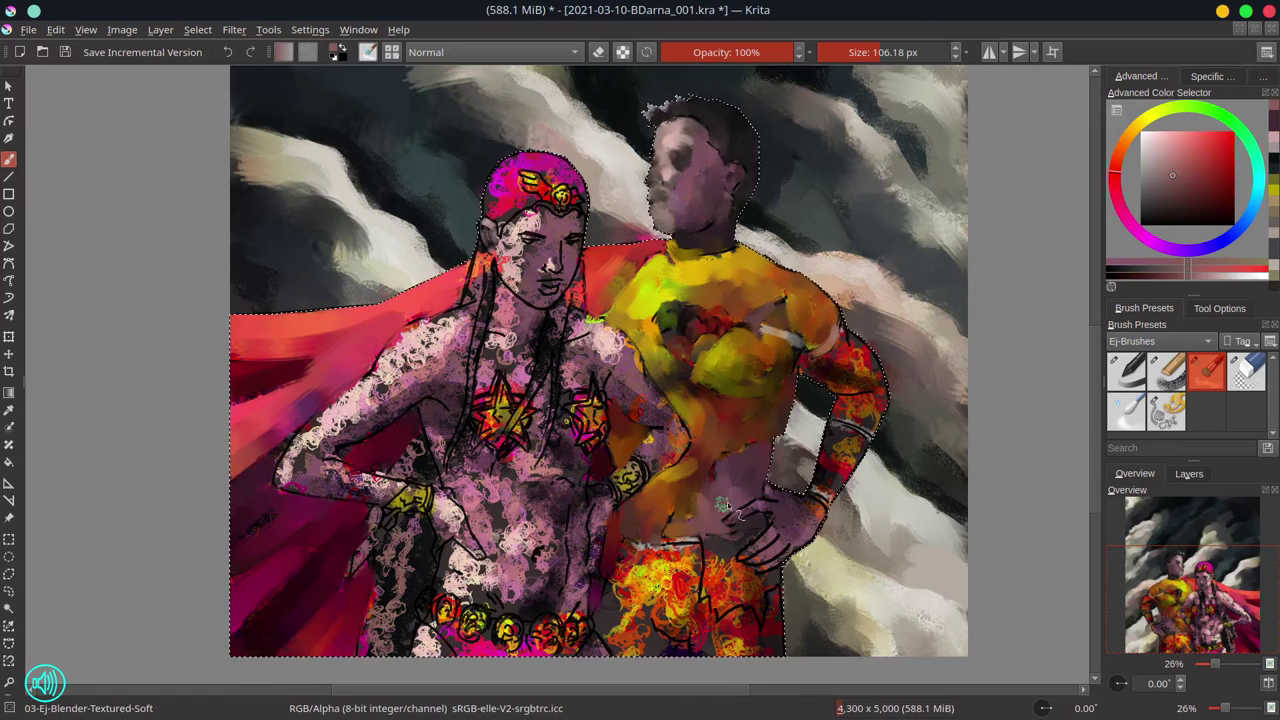
key("bracketleft")
key("bracketleft")
key("bracketleft")
key("bracketleft")
key("bracketleft")
key("bracketleft")
key("bracketright")
key("bracketright")
key("bracketright")
key("bracketright")
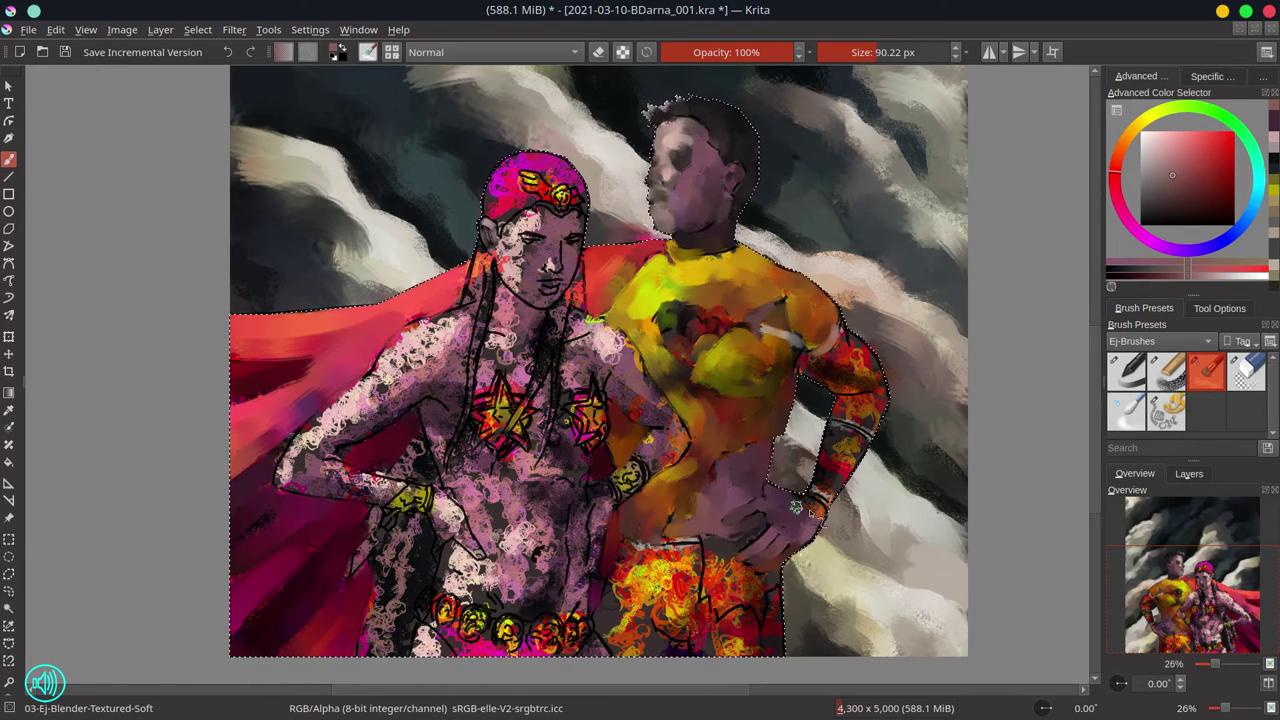
left_click_drag(897, 333, 837, 368)
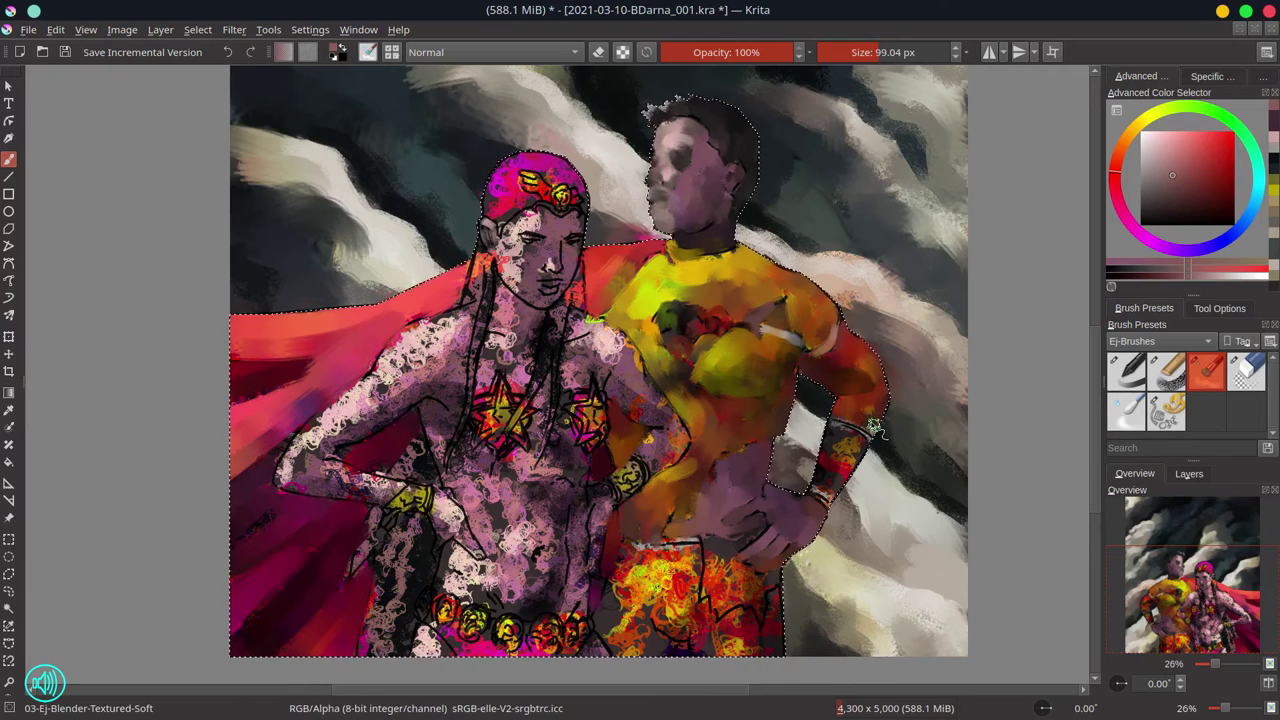
left_click_drag(875, 428, 845, 475)
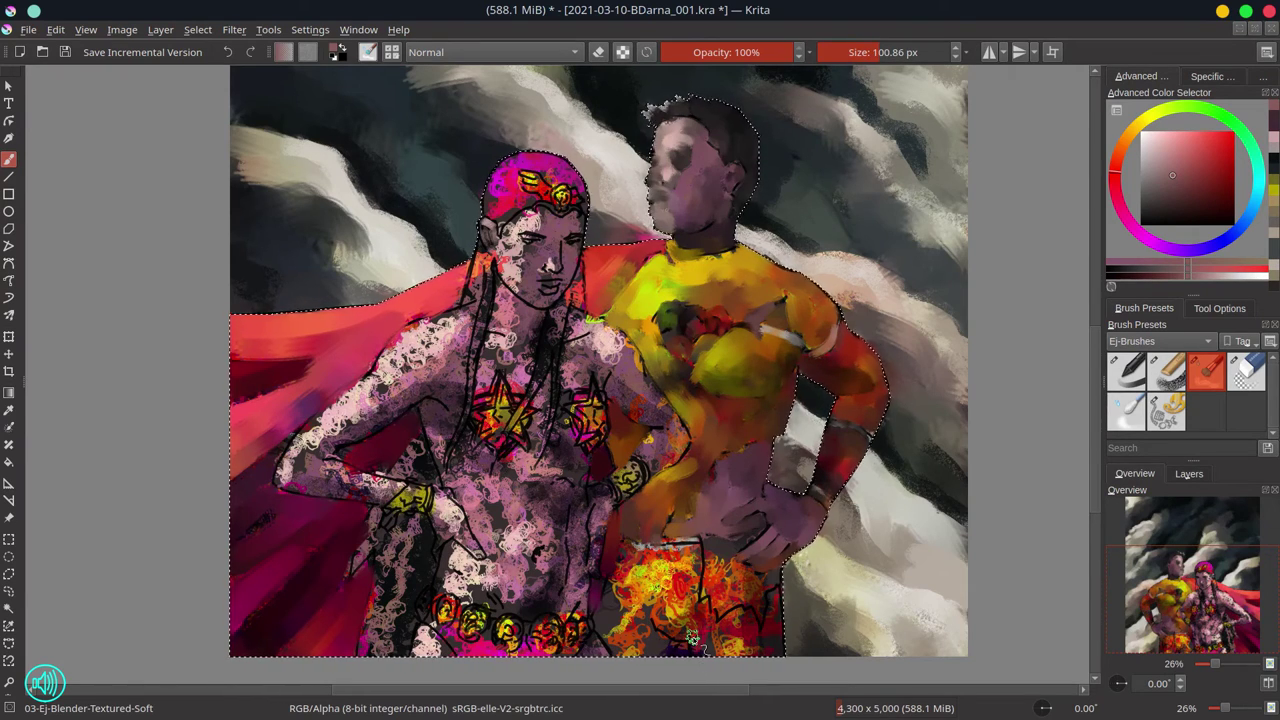
mouse_move(692, 638)
left_mouse_down()
mouse_move(722, 563)
mouse_move(707, 542)
mouse_move(753, 590)
mouse_move(715, 656)
mouse_move(648, 562)
mouse_move(611, 607)
mouse_move(649, 622)
mouse_move(627, 664)
mouse_move(692, 584)
mouse_move(712, 636)
mouse_move(772, 637)
left_mouse_up()
key("bracketright")
key("bracketright")
key("bracketright")
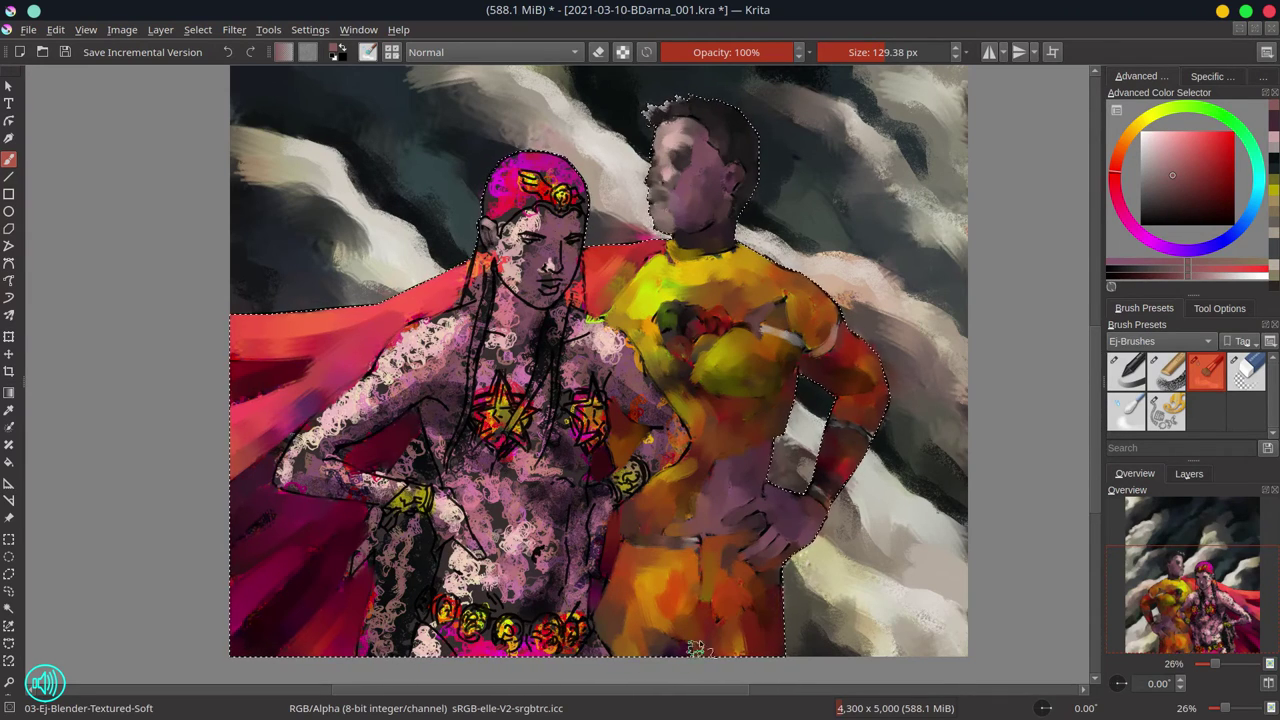
key("bracketleft")
key("bracketleft")
key("bracketleft")
key("bracketleft")
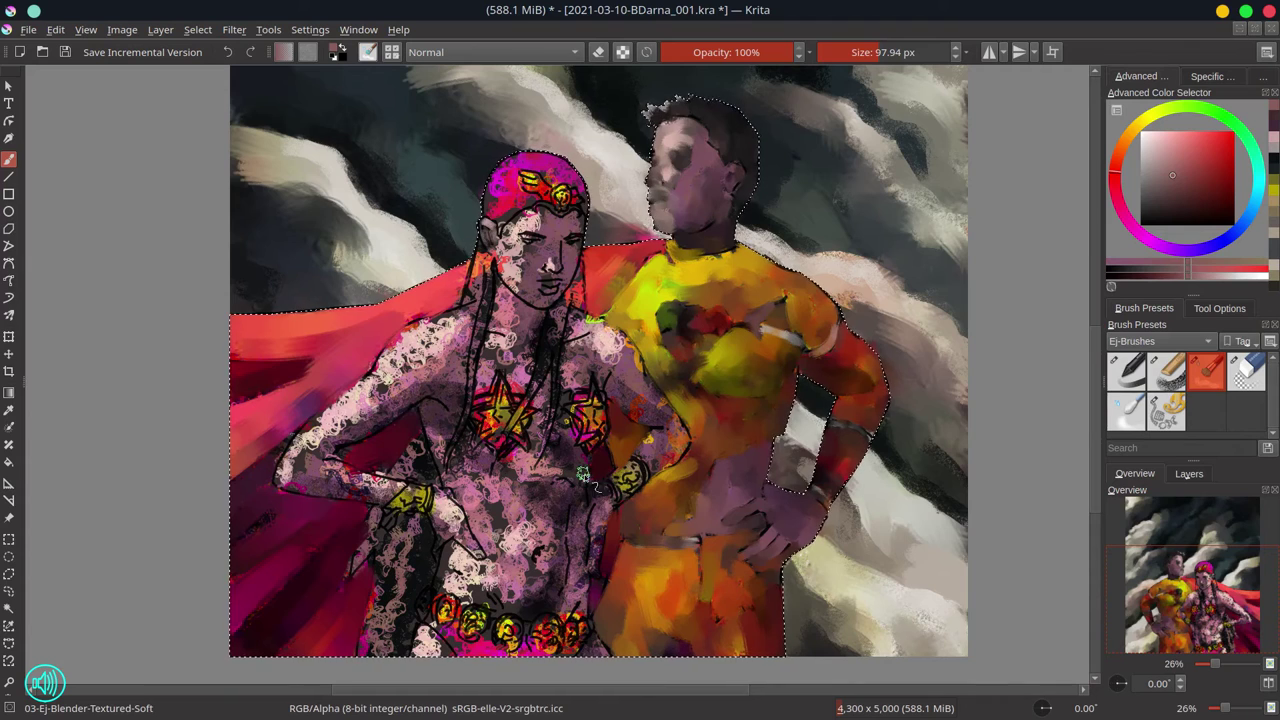
Save the illustration and dab paint onto Darna's headband, adjusting the brush size
key("ctrl+s")
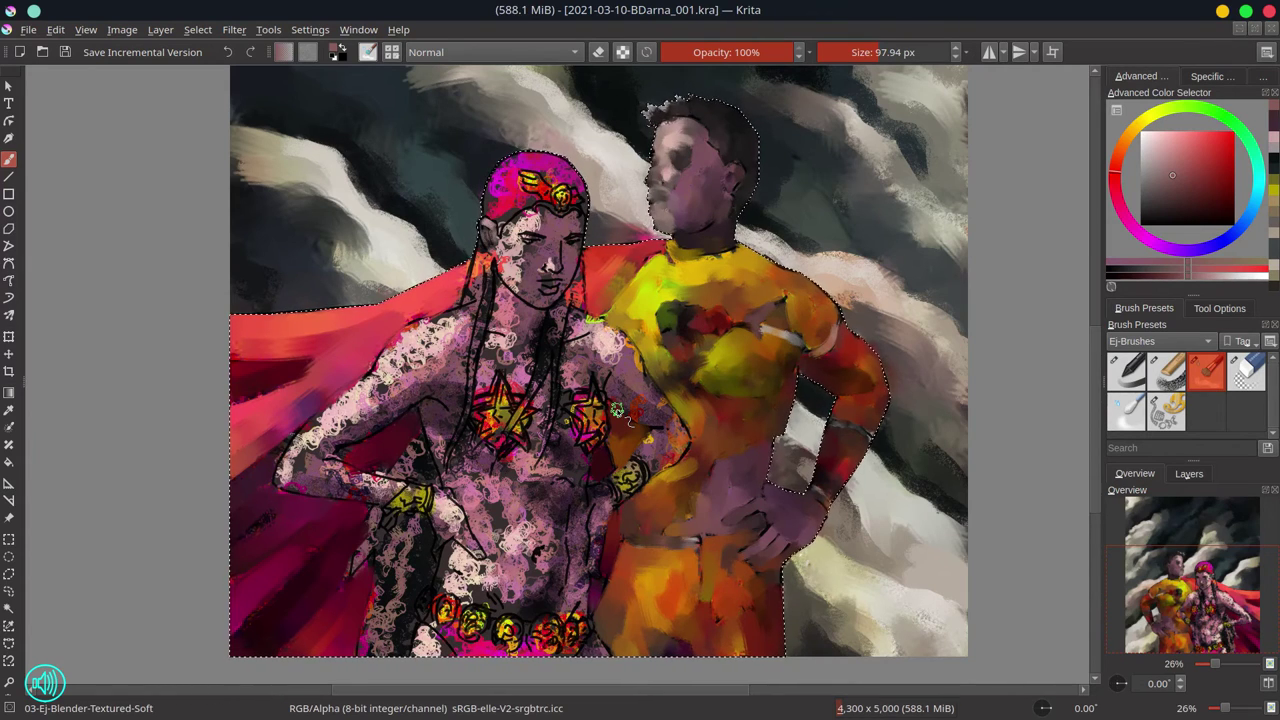
key("bracketleft")
key("bracketleft")
key("bracketleft")
key("bracketleft")
key("bracketleft")
key("bracketleft")
key("bracketleft")
key("bracketleft")
left_click(541, 193)
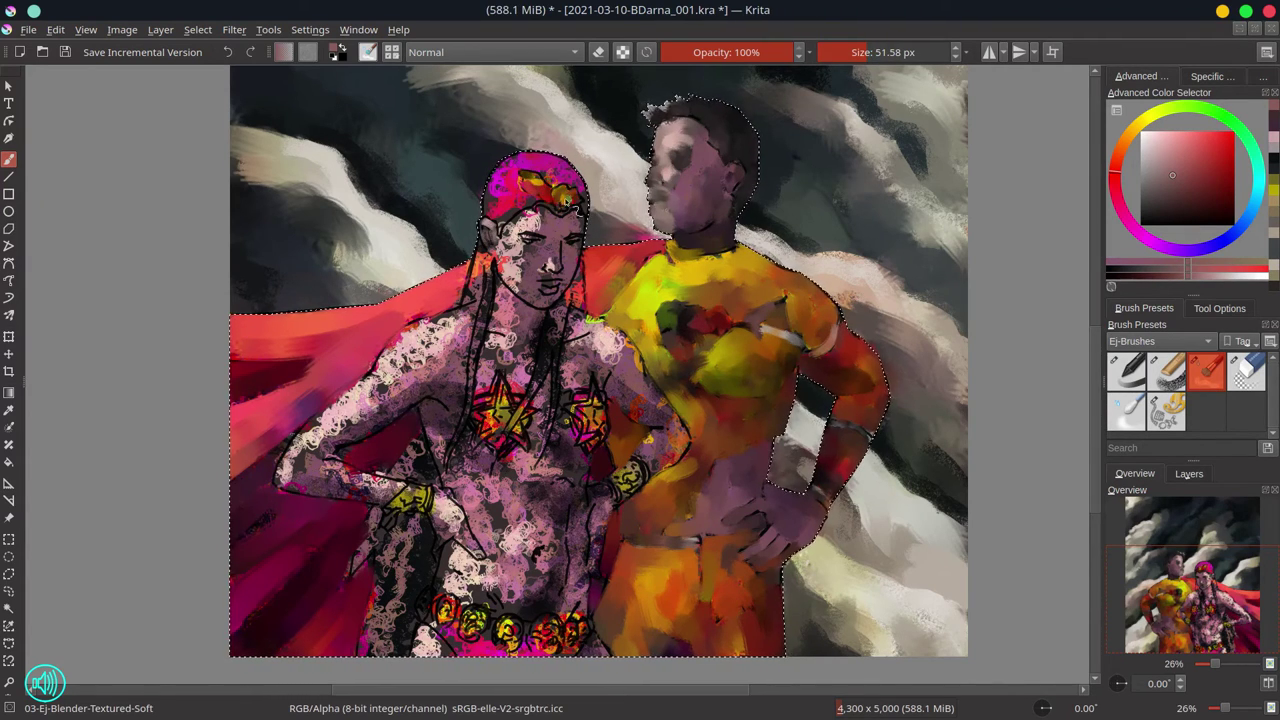
key("bracketright")
key("bracketright")
key("bracketright")
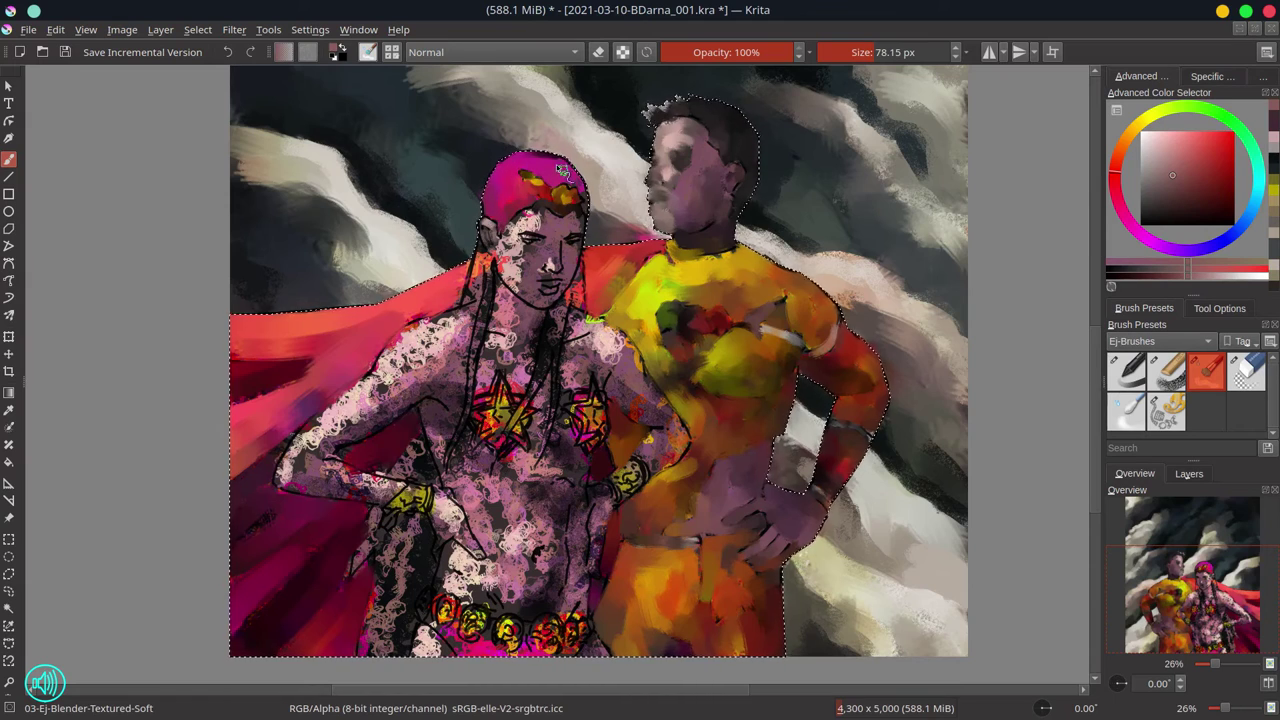
key("bracketleft")
key("bracketleft")
key("bracketleft")
key("bracketleft")
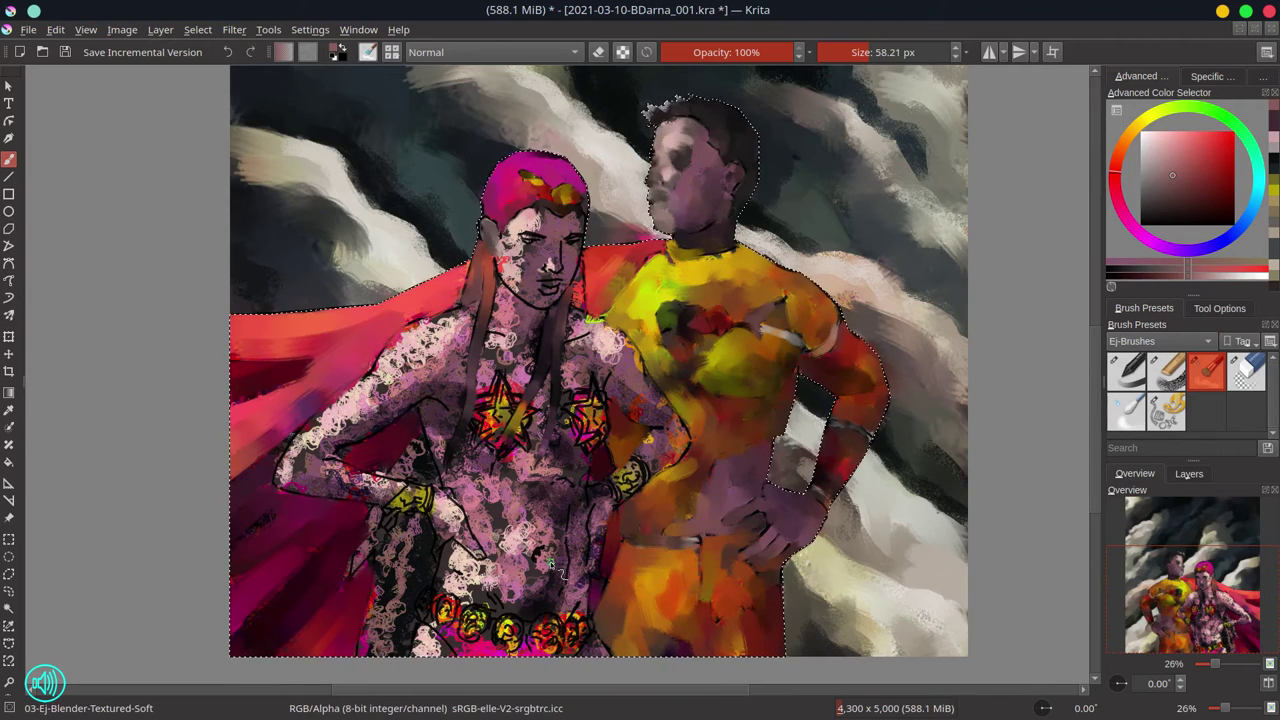
key("bracketright")
key("bracketright")
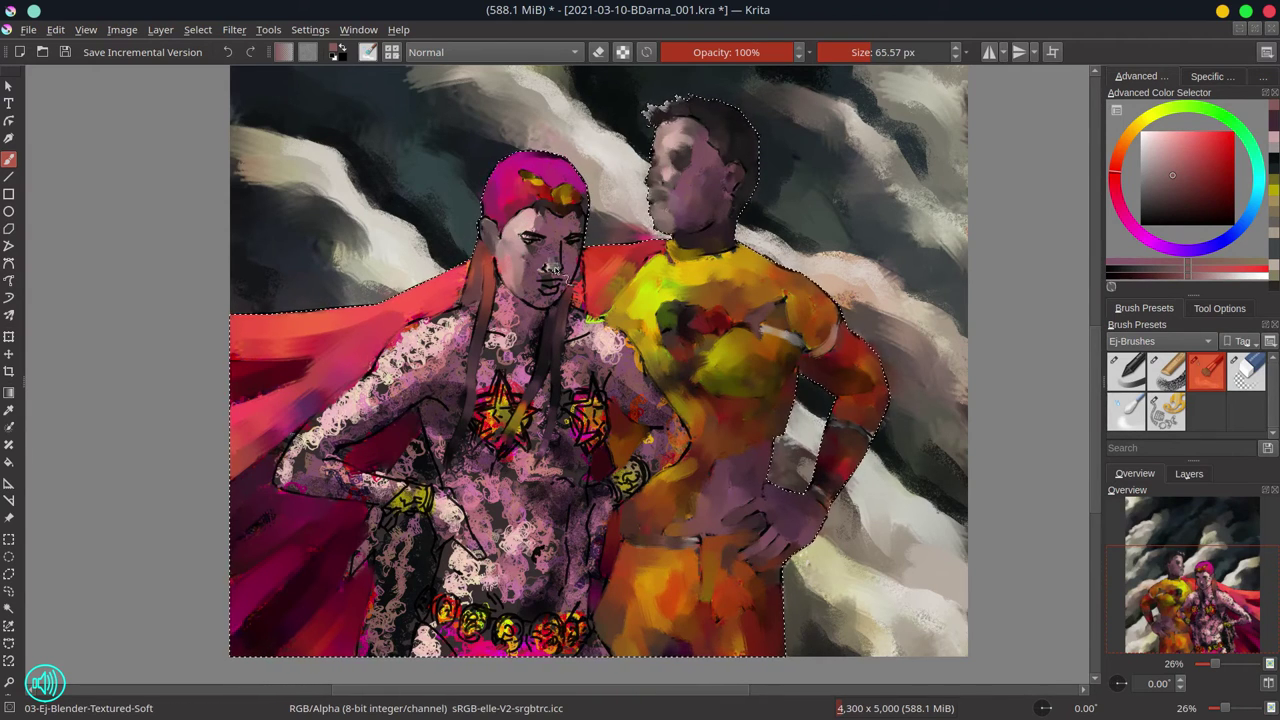
key("bracketleft")
key("bracketleft")
key("bracketleft")
key("bracketleft")
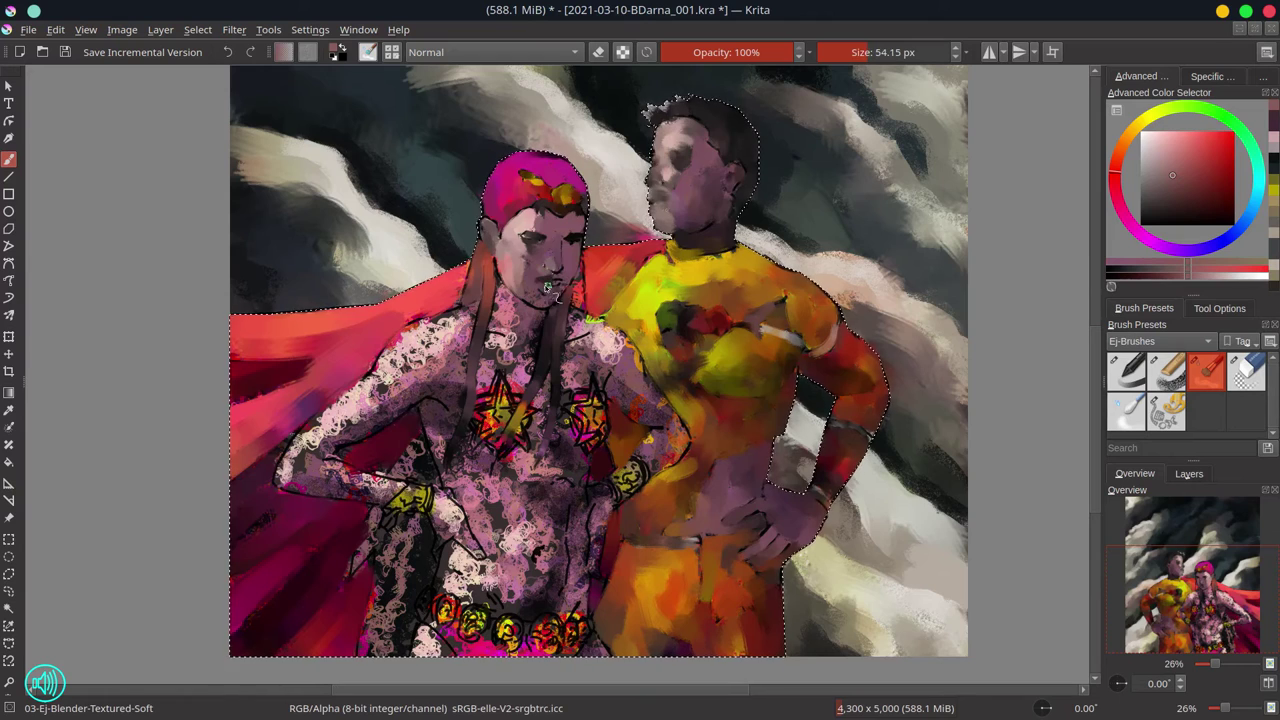
key("bracketright")
key("bracketright")
key("bracketright")
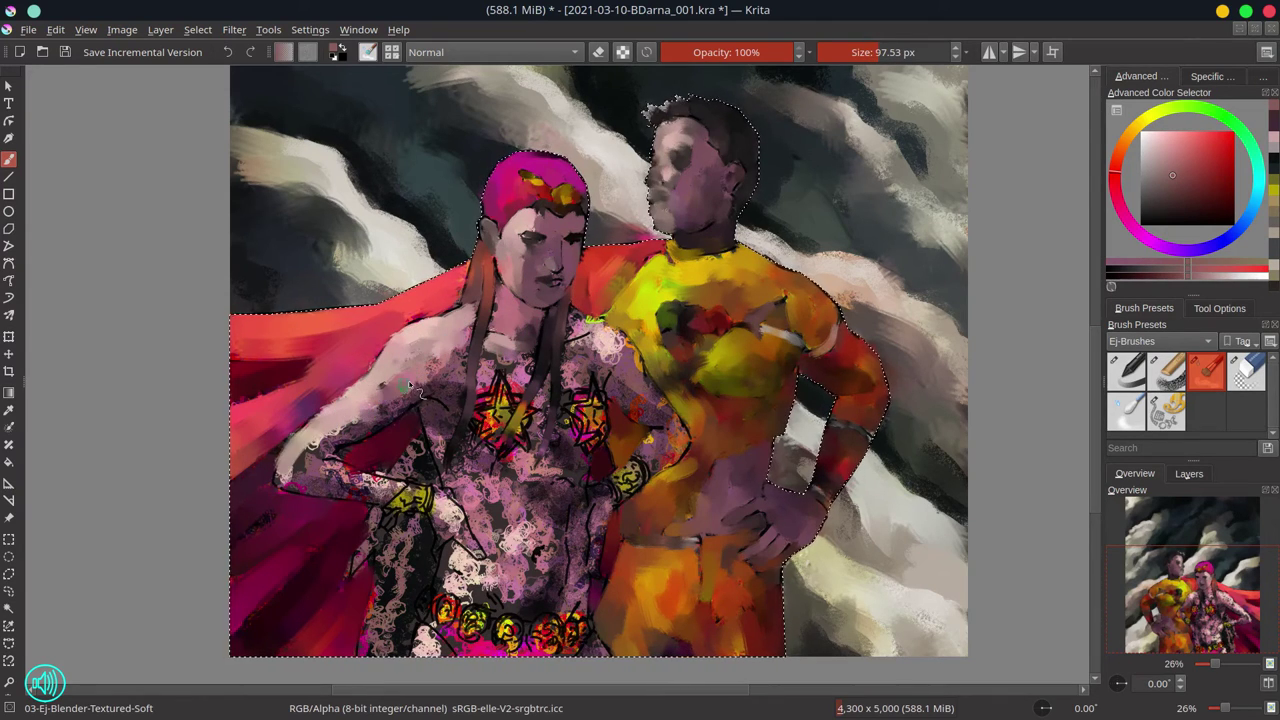
key("bracketleft")
key("bracketleft")
key("bracketleft")
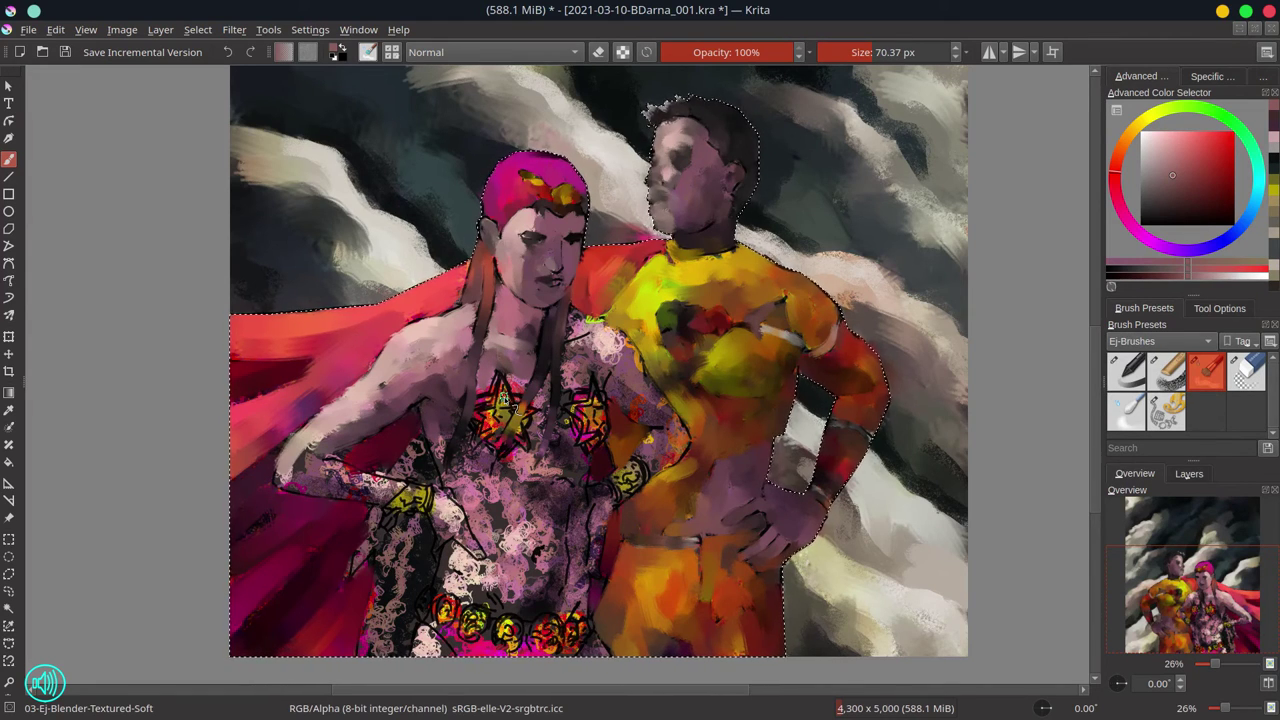
key("bracketleft")
key("bracketleft")
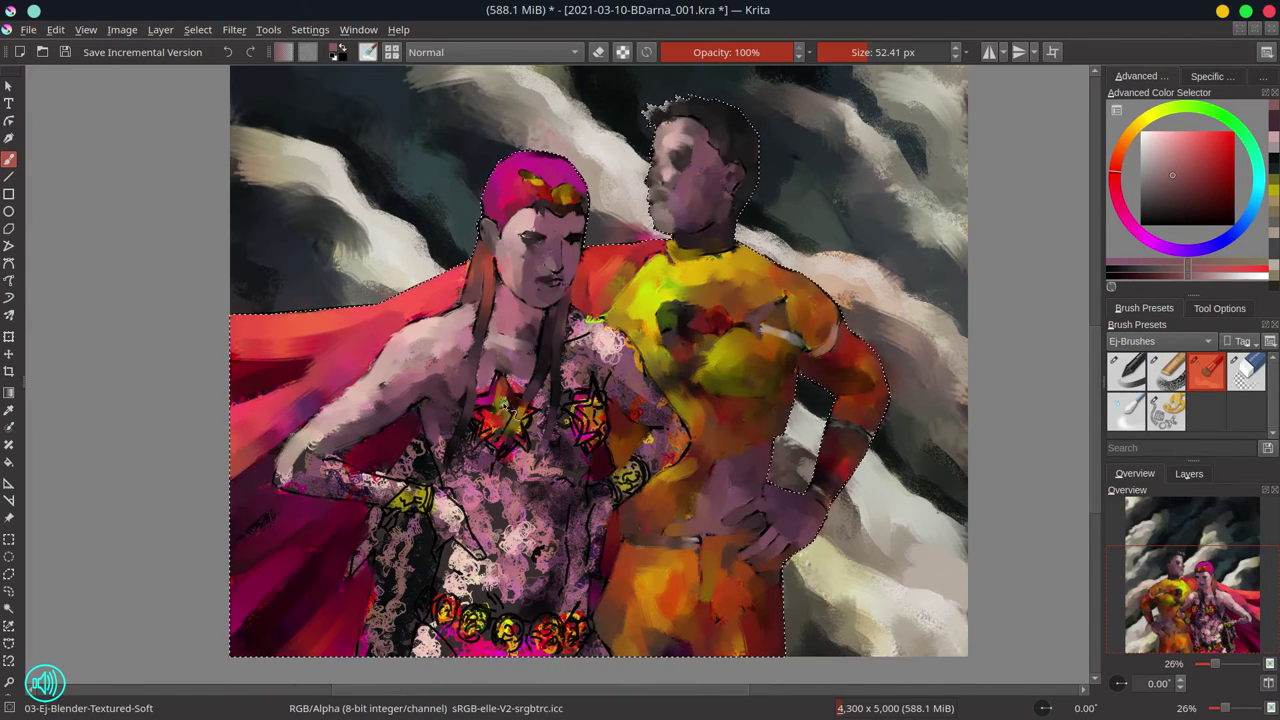
Repaint the chest stars in orange-red and orange-yellow and cover the right chest pattern with lavender
left_click_drag(486, 420, 520, 431)
mouse_move(578, 392)
left_mouse_down()
mouse_move(570, 422)
mouse_move(608, 418)
mouse_move(600, 448)
left_mouse_up()
key("bracketright")
key("bracketright")
key("bracketright")
mouse_move(590, 320)
left_mouse_down()
mouse_move(615, 360)
mouse_move(590, 390)
mouse_move(575, 380)
mouse_move(628, 398)
mouse_move(652, 455)
mouse_move(695, 480)
mouse_move(615, 488)
mouse_move(600, 560)
mouse_move(565, 470)
left_mouse_up()
key("bracketright")
key("bracketleft")
key("bracketleft")
key("bracketleft")
key("bracketright")
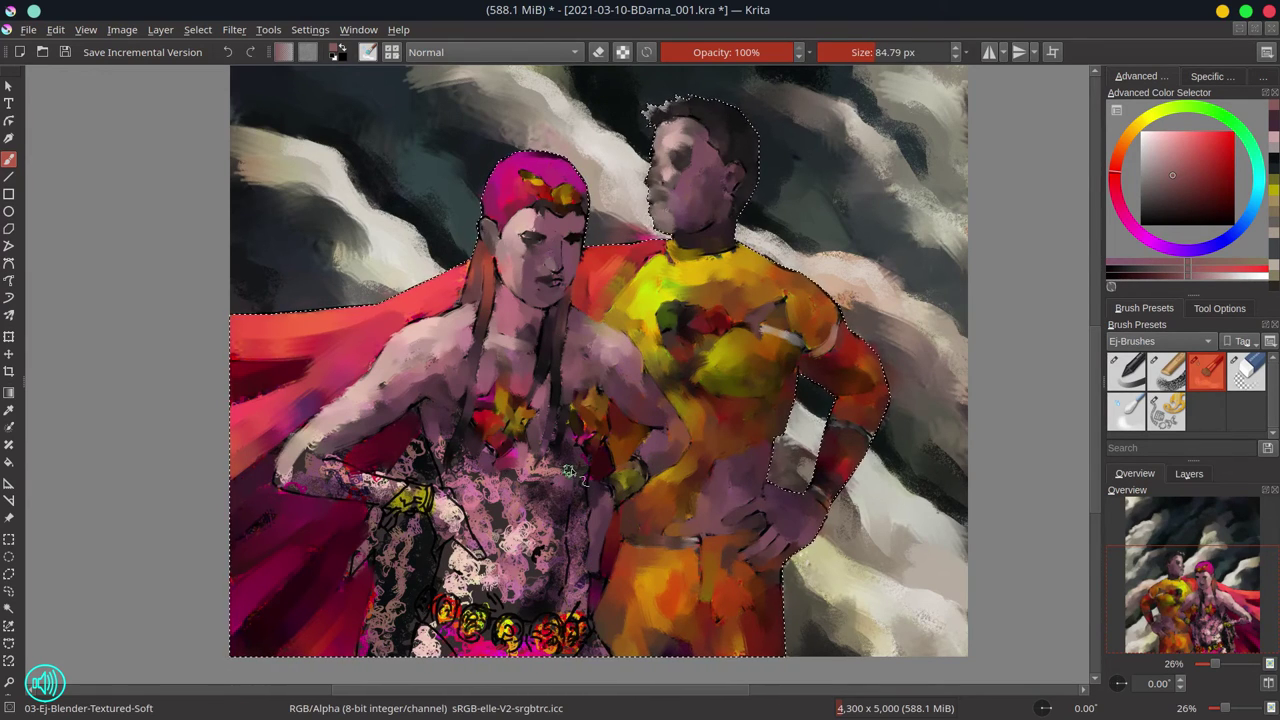
key("bracketright")
key("bracketright")
key("bracketright")
key("bracketleft")
Repaint Darna's forearm, hip and belly in smooth pink, then save
mouse_move(425, 458)
left_mouse_down()
mouse_move(372, 540)
mouse_move(420, 610)
mouse_move(370, 630)
left_mouse_up()
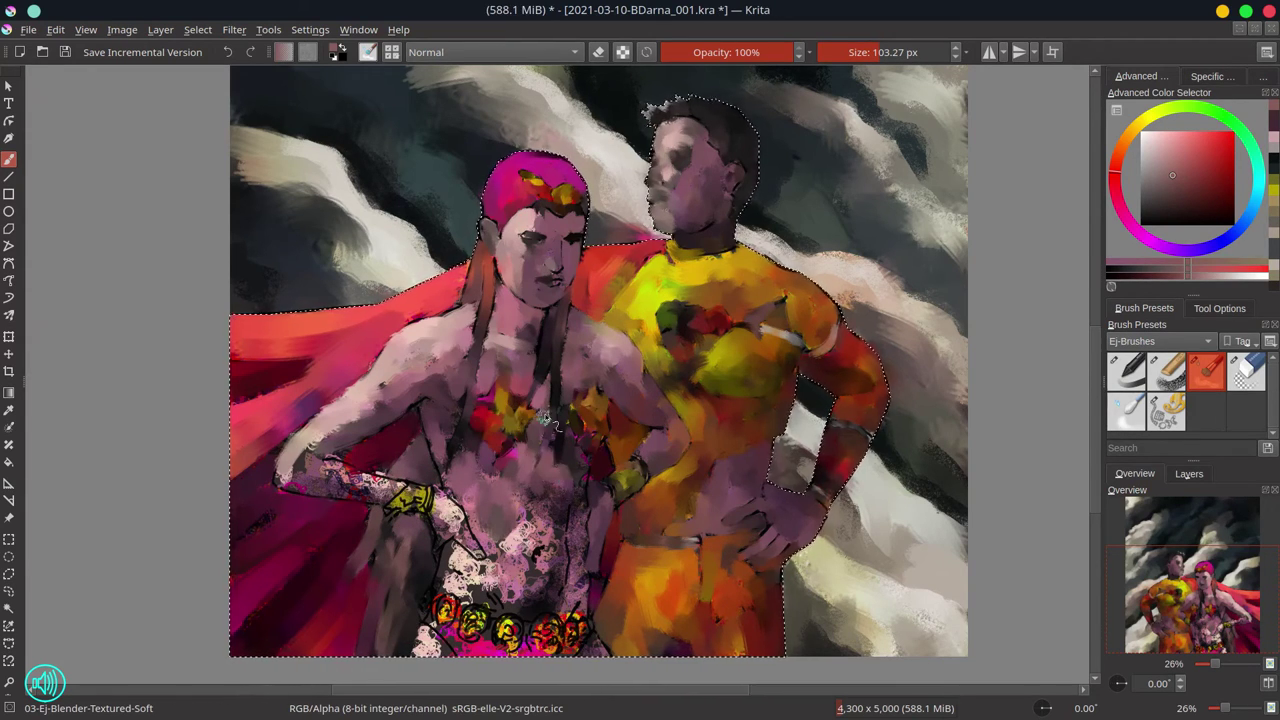
key("bracketleft")
left_click_drag(556, 510, 560, 540)
key("bracketleft")
left_click_drag(450, 495, 470, 555)
mouse_move(390, 490)
left_mouse_down()
mouse_move(331, 458)
mouse_move(388, 488)
left_mouse_up()
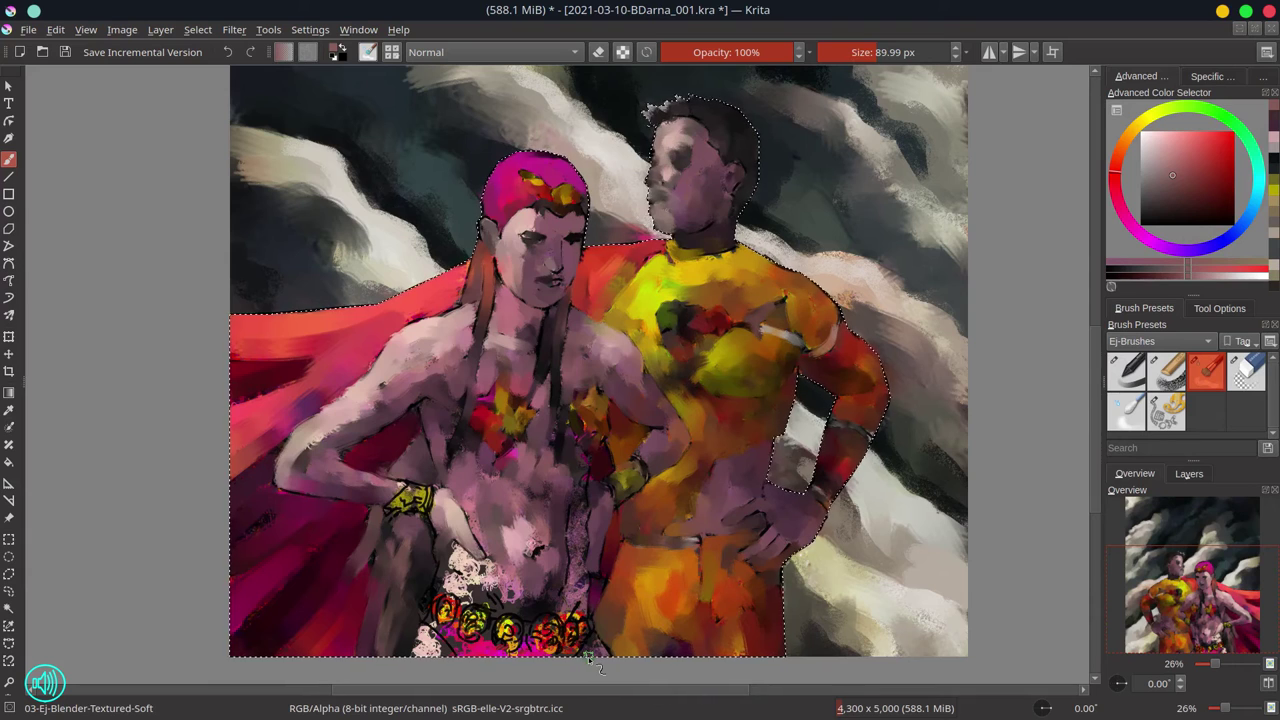
key("ctrl+s")
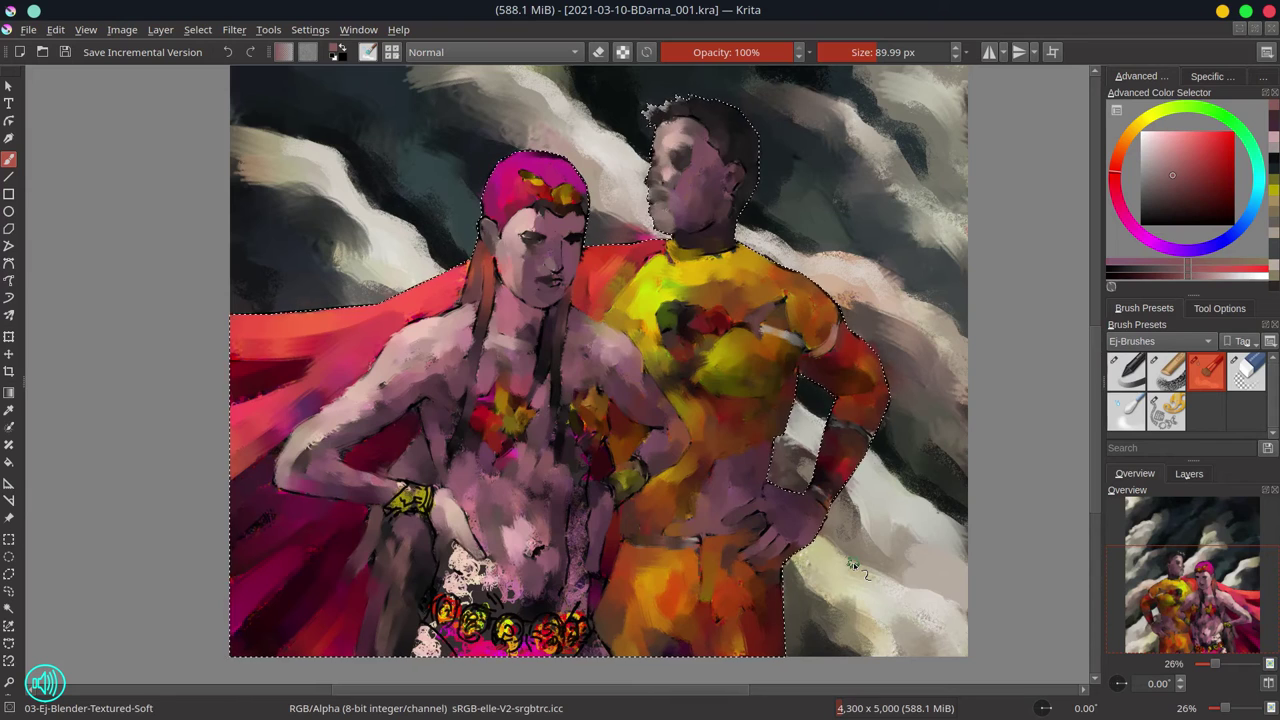
Paint skin tones over the white patches near the belt and sample the belt's yellow
left_click_drag(448, 560, 498, 598)
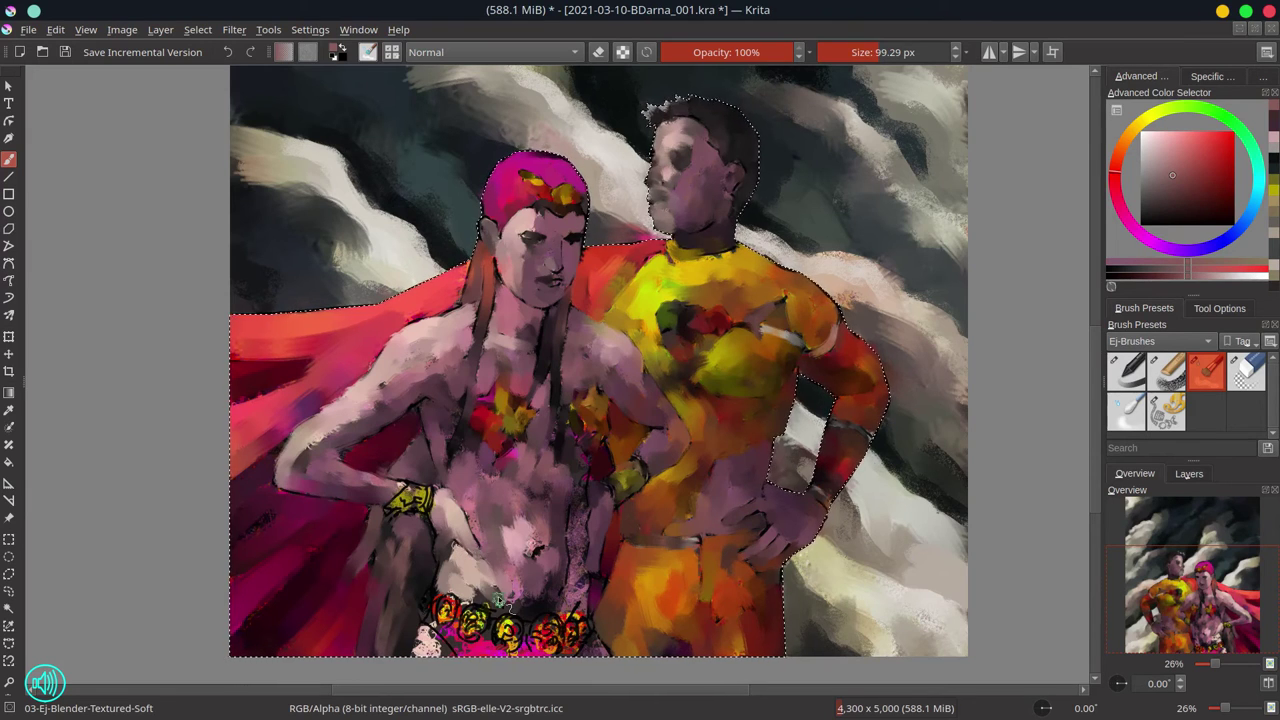
key("bracketleft")
key("bracketleft")
key("bracketleft")
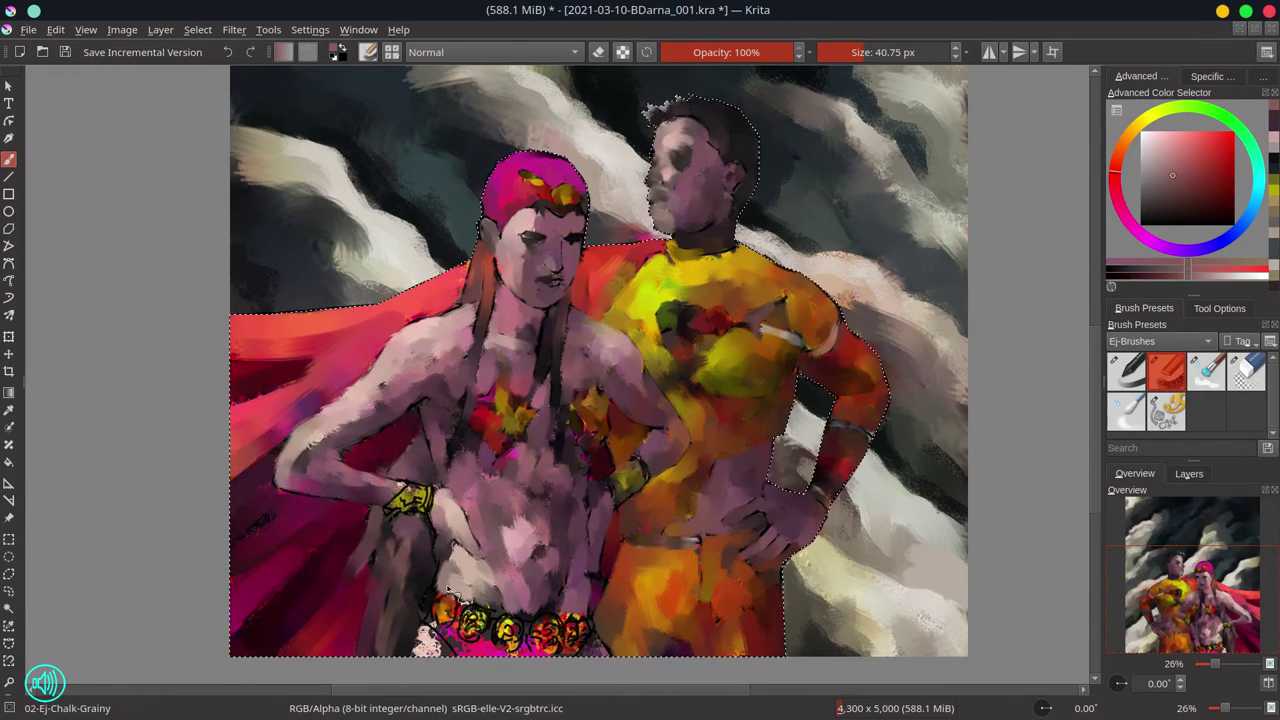
left_click(428, 600, "ctrl")
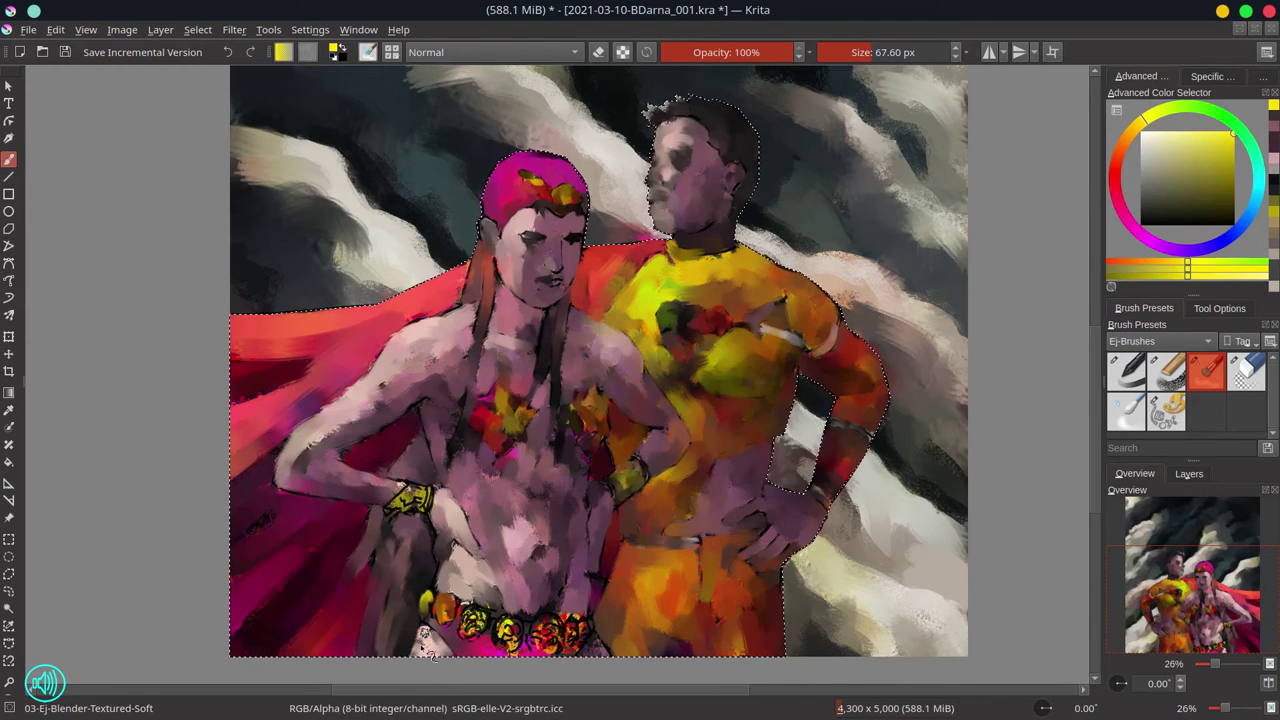
key("bracketleft")
Repaint the woman's wrist bracelet in darker olive and save the painting
left_click_drag(410, 500, 420, 508)
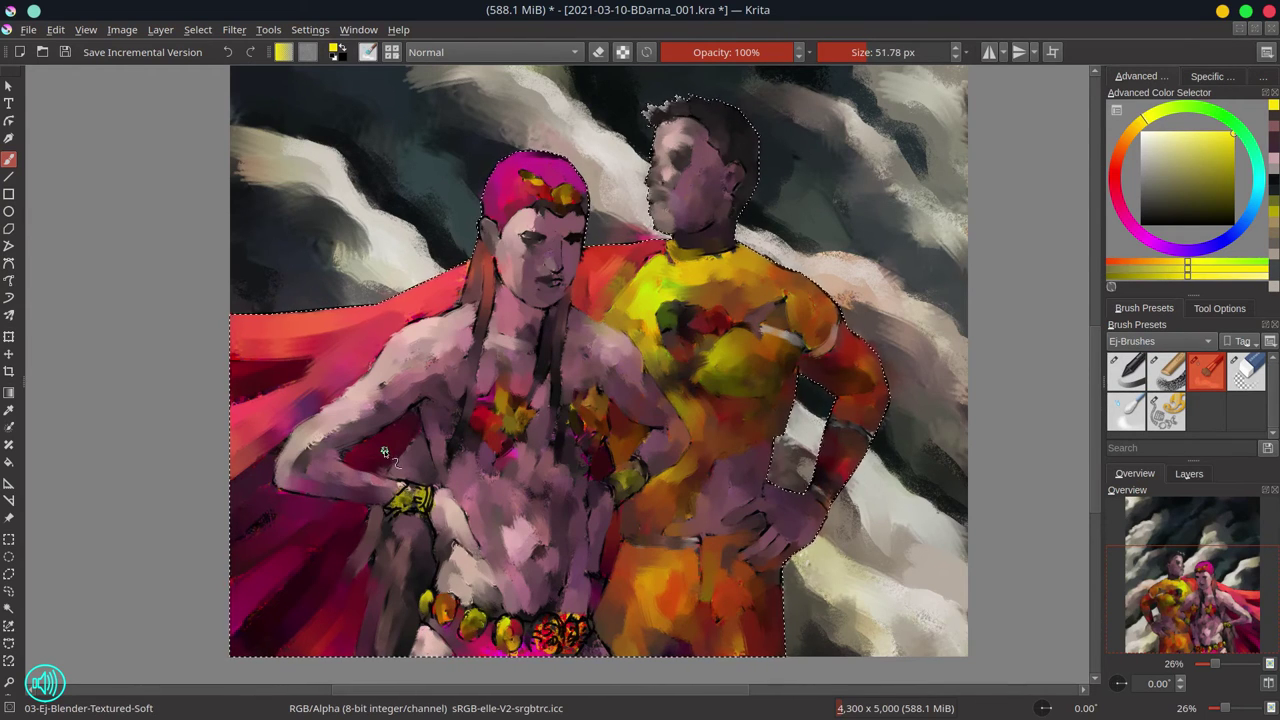
left_click_drag(385, 452, 430, 520)
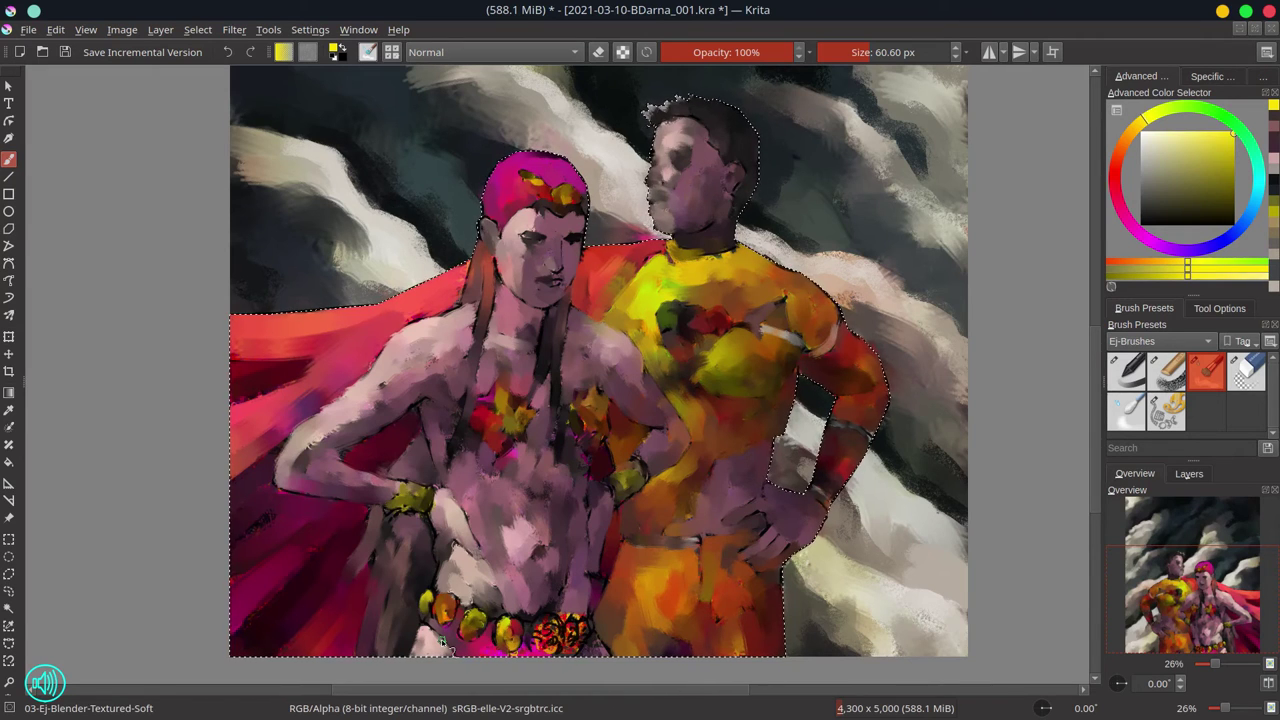
key("ctrl+s")
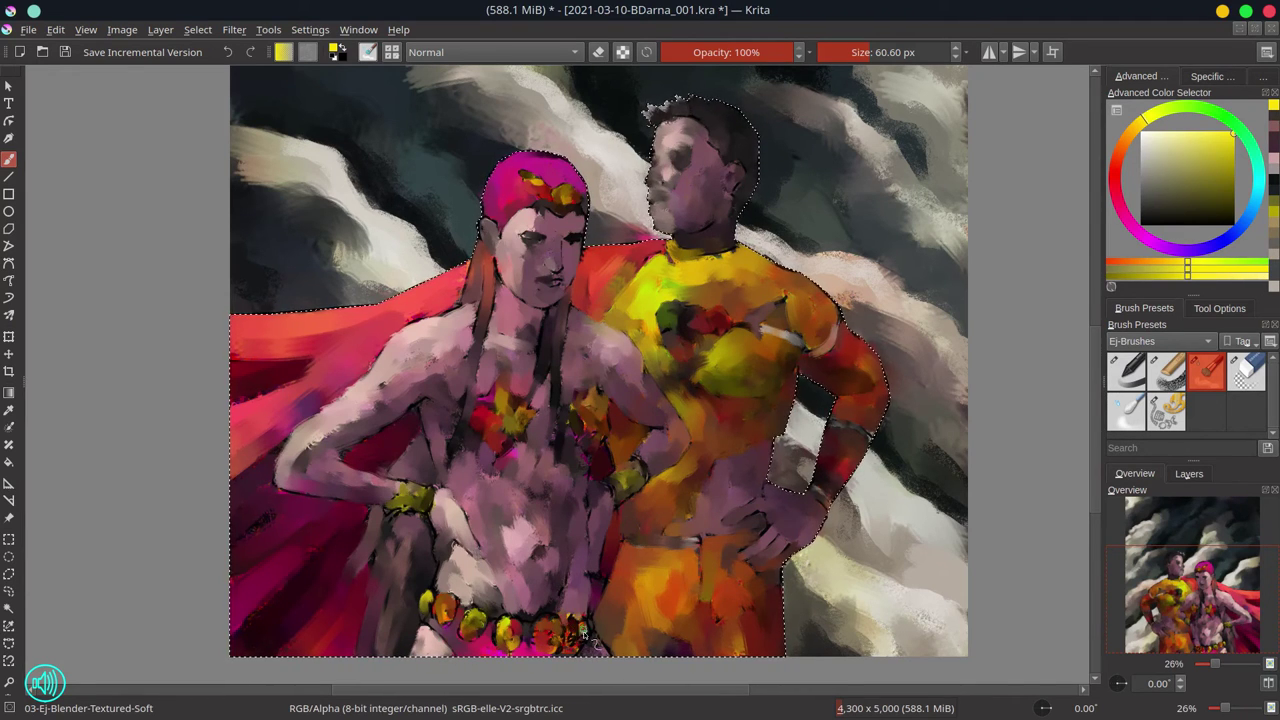
Clear the selection and move the line-art copy out of the sketches group
scroll(625, 452, "down", 1)
scroll(633, 442, "down", 1)
key("ctrl+shift+a")
left_click(1189, 473)
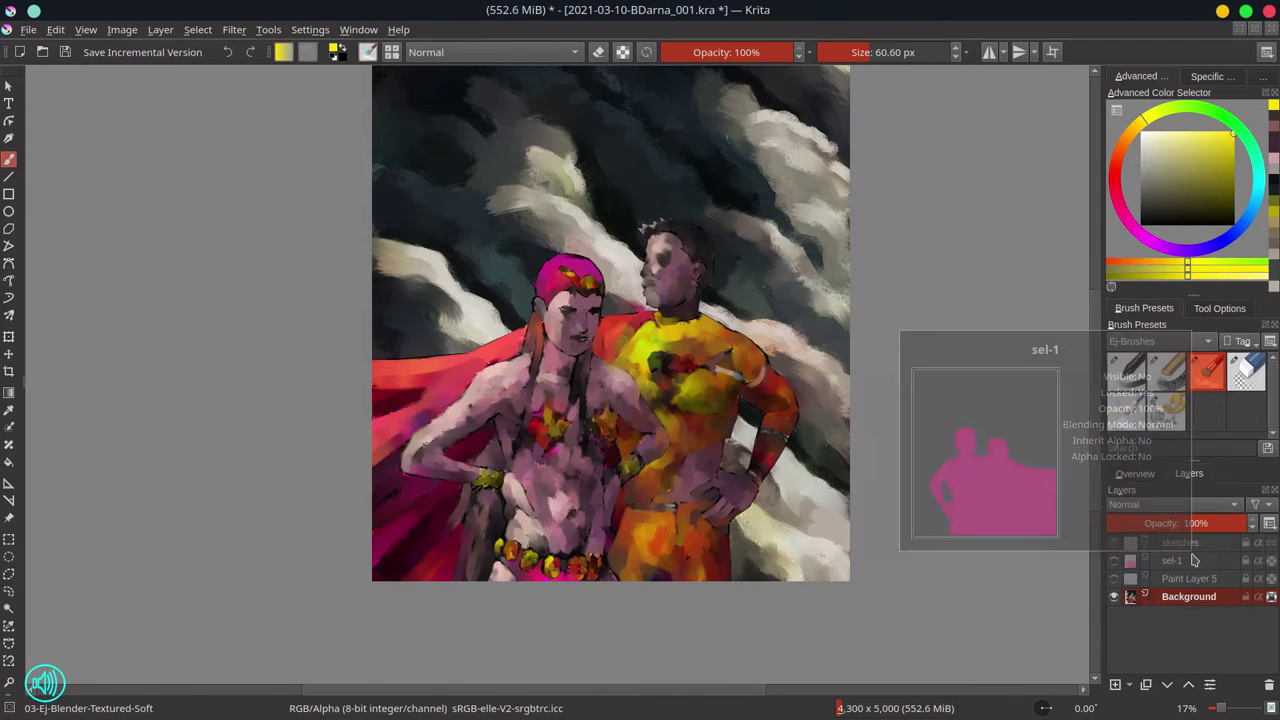
right_click(1170, 582)
left_click(1167, 686)
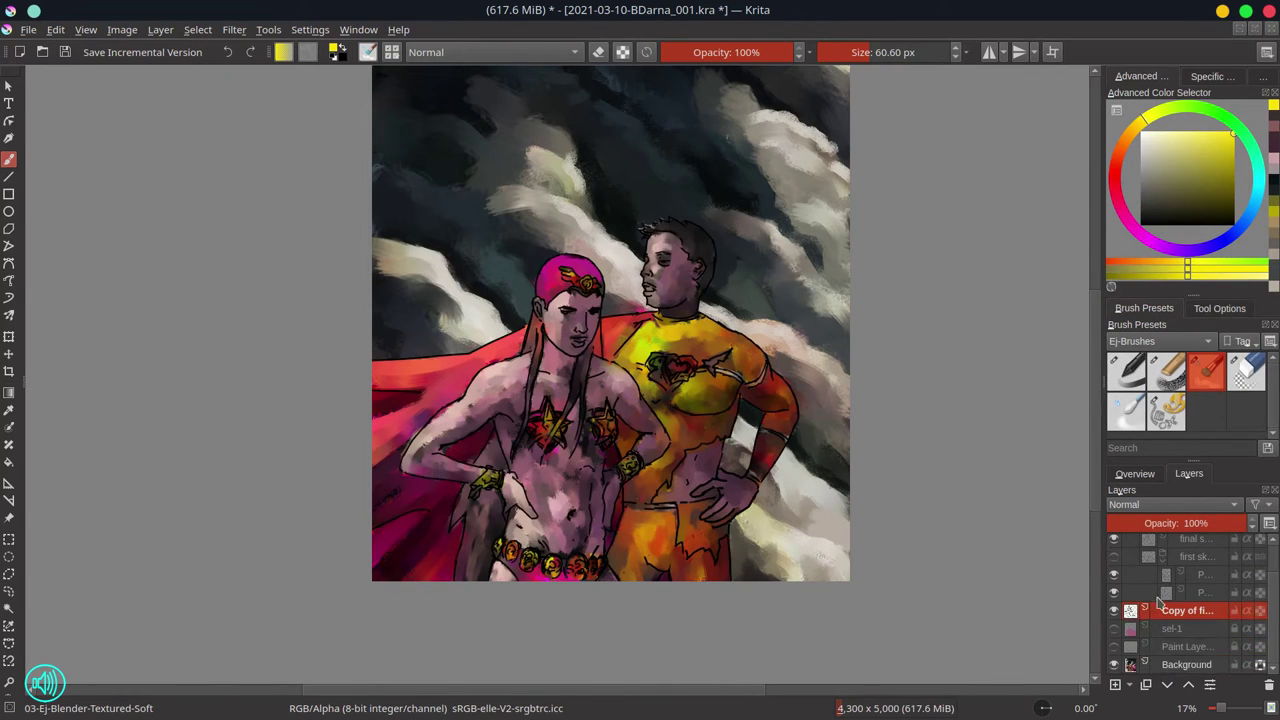
Fade the line-art copy to 38% opacity, merge it down, and mirror the view
left_click(1161, 522)
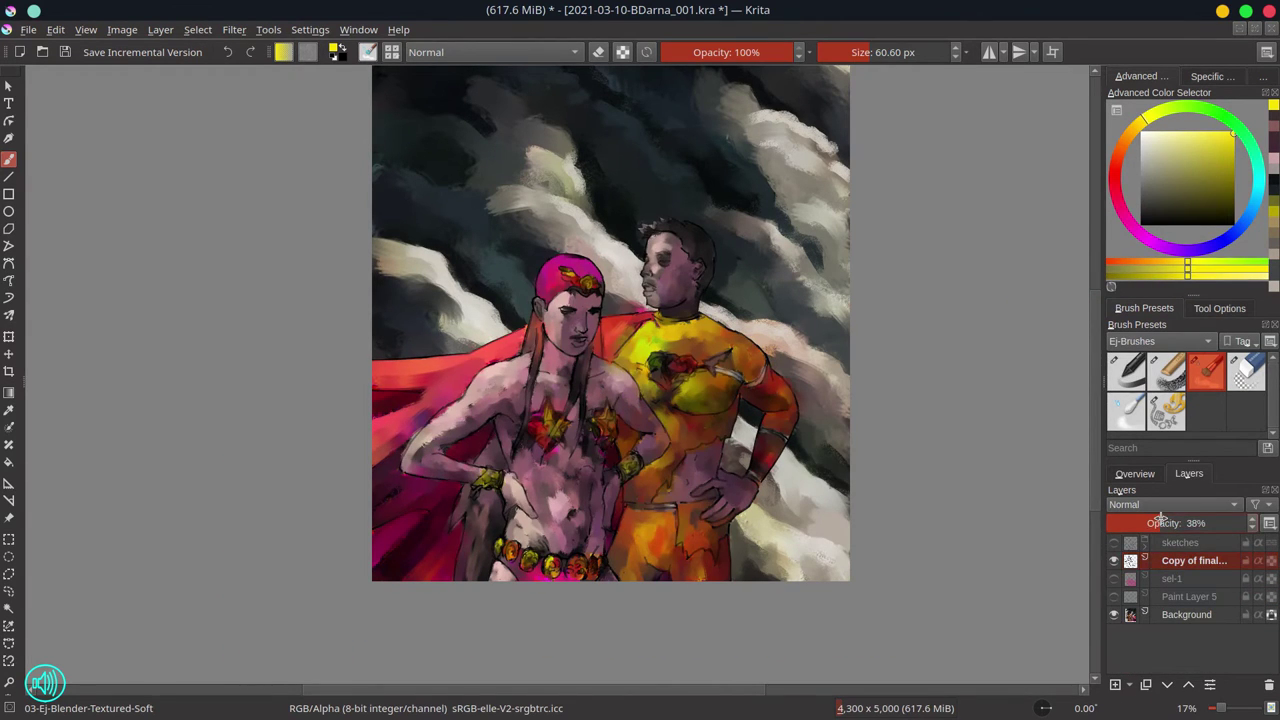
left_click(1167, 686)
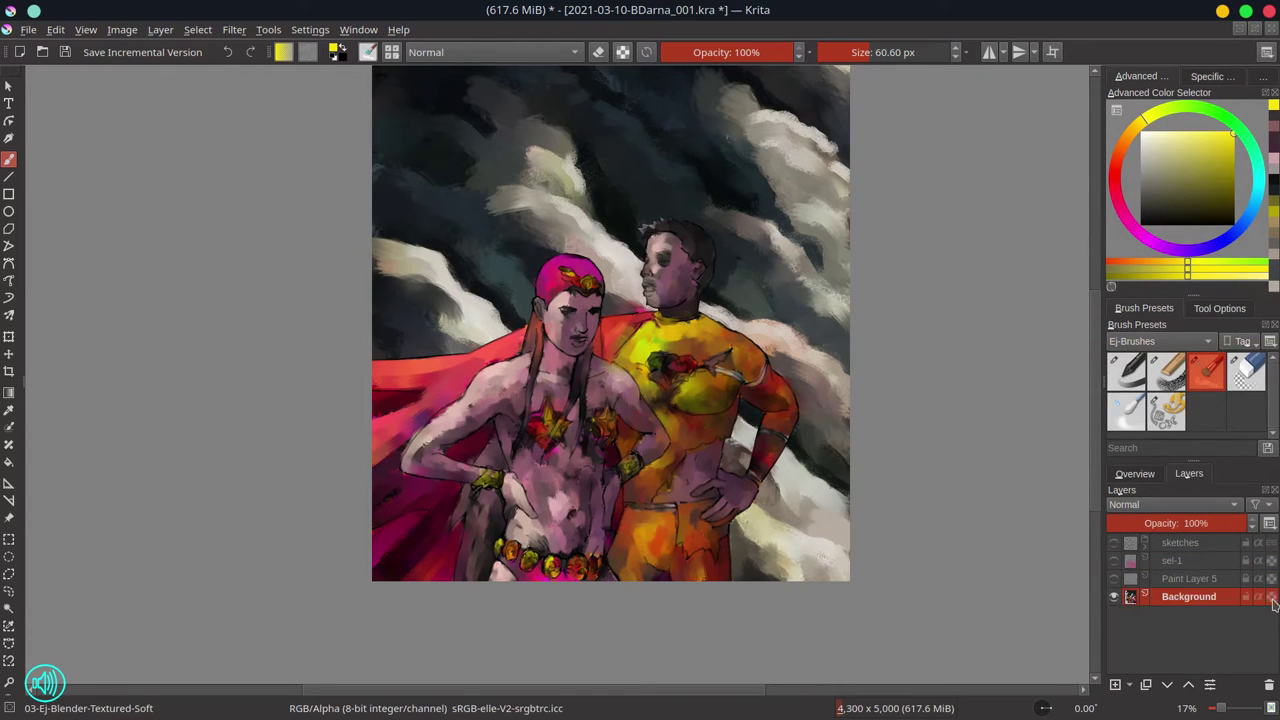
left_click(1135, 474)
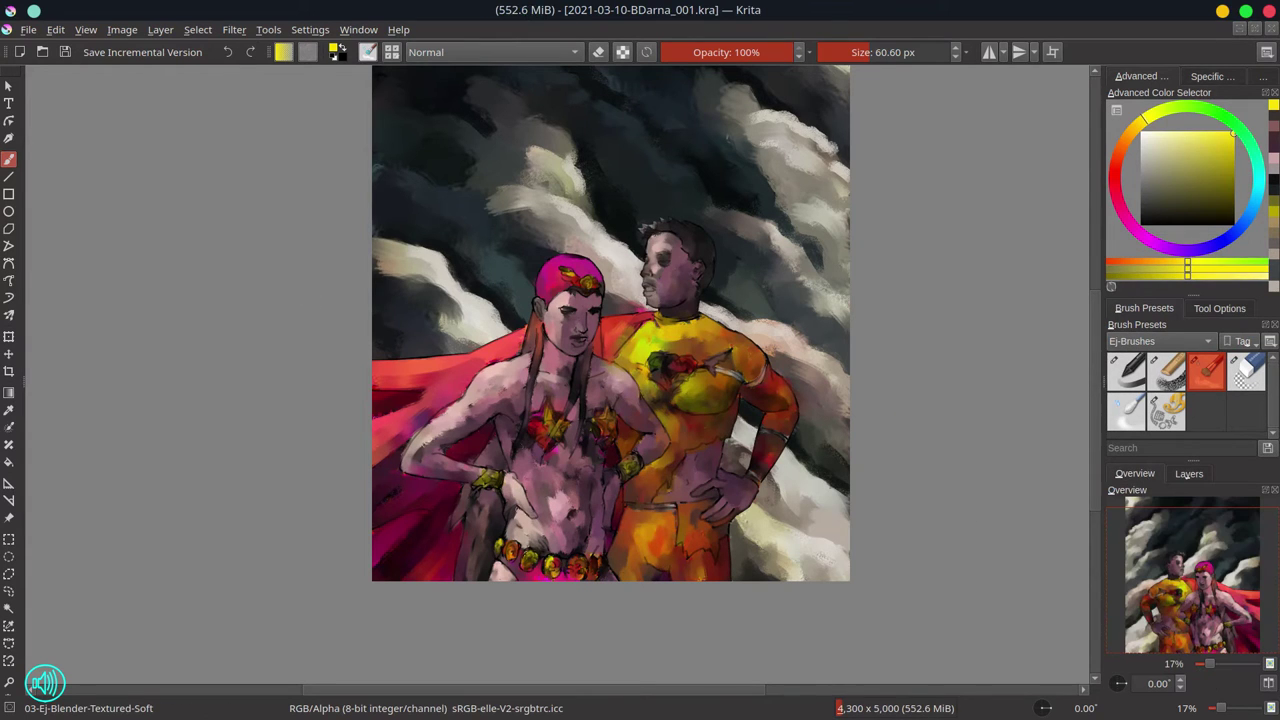
key("m")
key("minus")
key("minus")
key("minus")
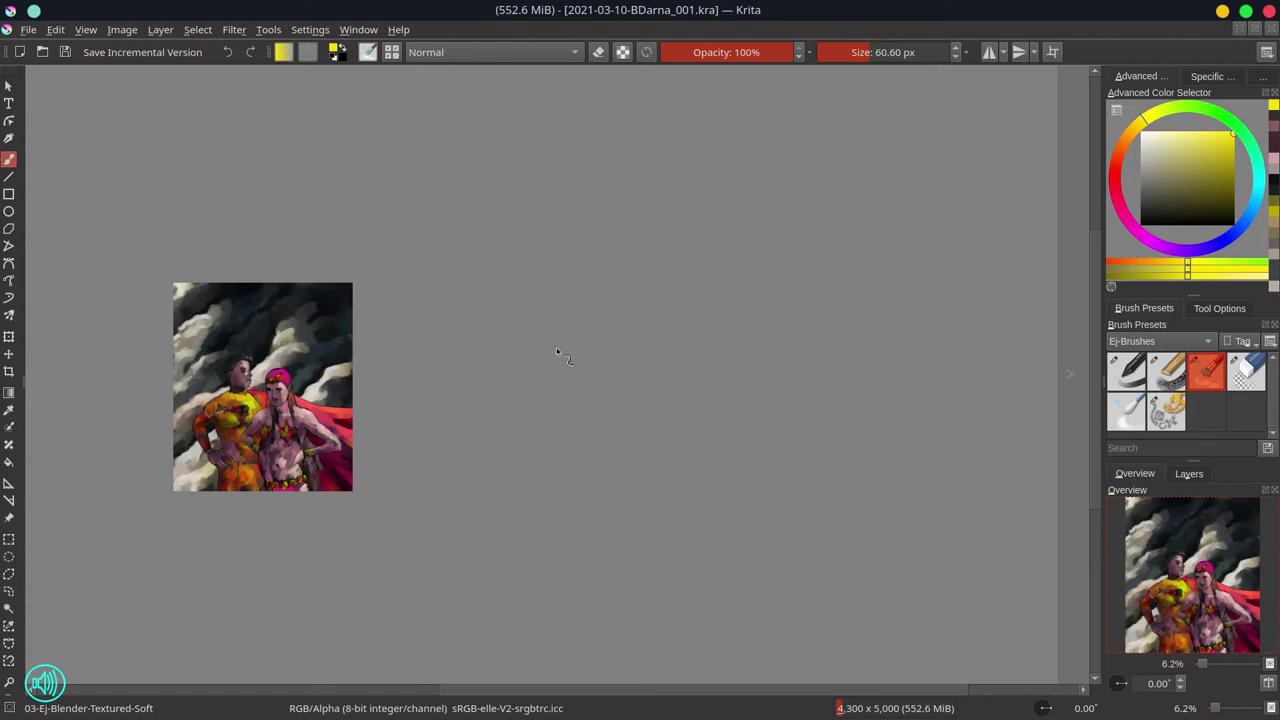
Restore the unmirrored zoomed-in view, switch to the chalk brush, and pick teal and cloud colours
key("m")
key("plus")
key("plus")
key("plus")
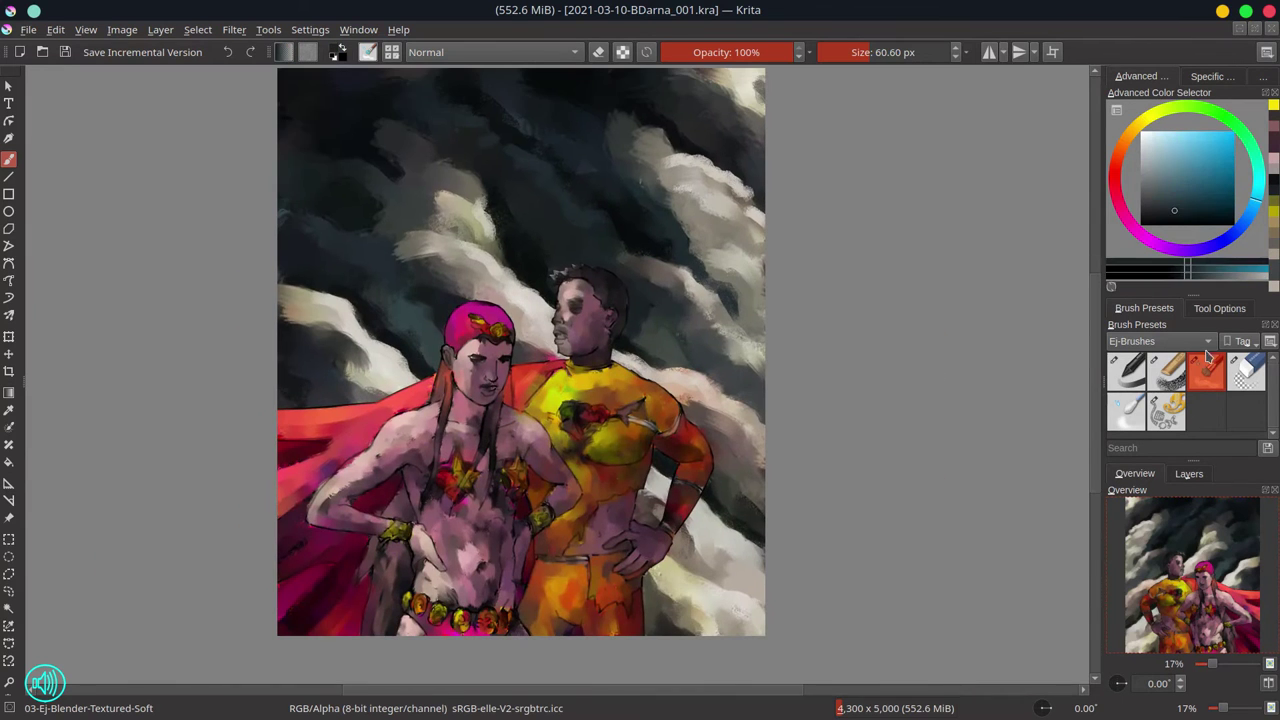
key("slash")
left_click(534, 211, "ctrl")
left_click(590, 462, "ctrl")
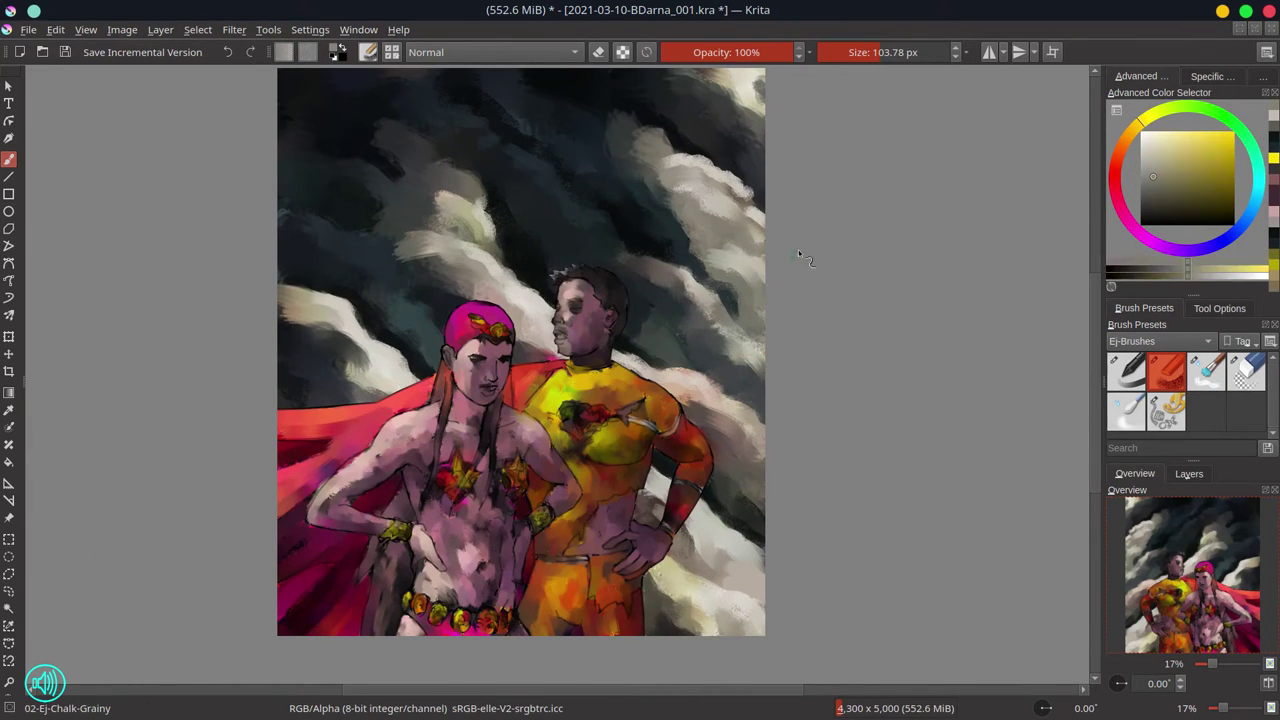
Rework the stormy sky on the left with colours sampled from the sky
left_click_drag(798, 249, 805, 394)
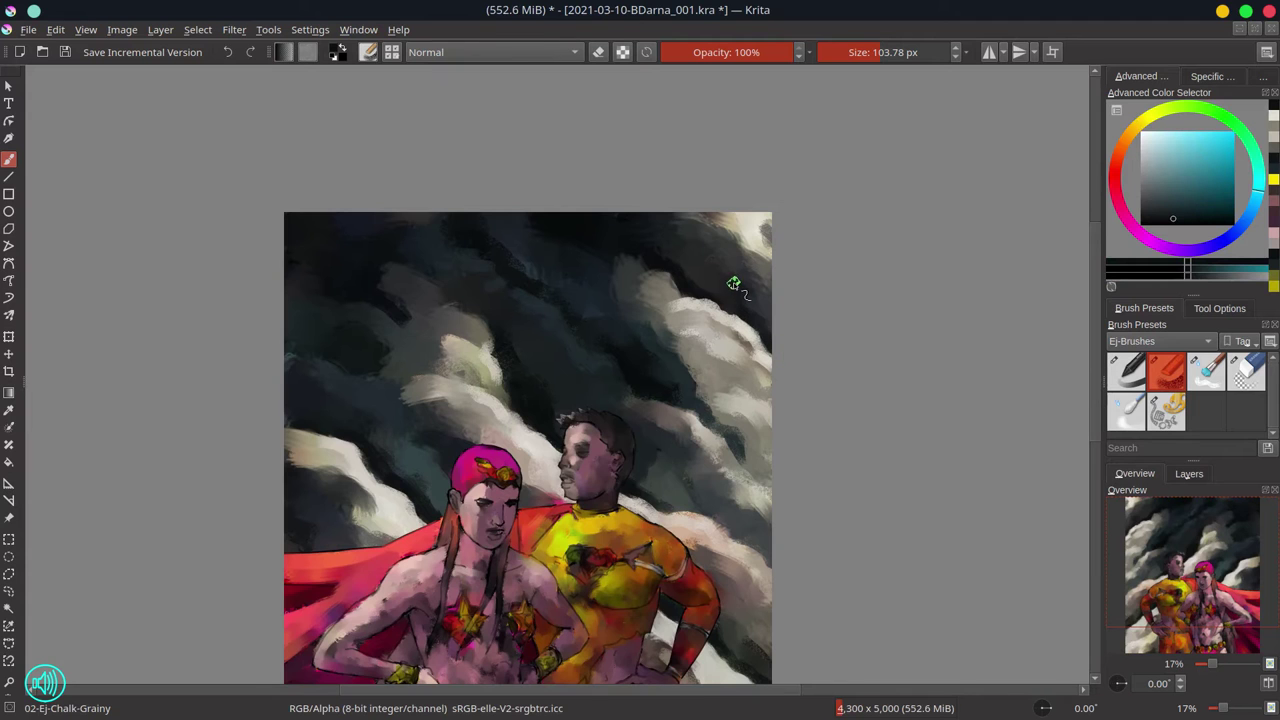
left_click(389, 214, "ctrl")
left_click_drag(389, 214, 334, 343)
left_click(286, 429, "ctrl")
left_click(319, 535, "ctrl")
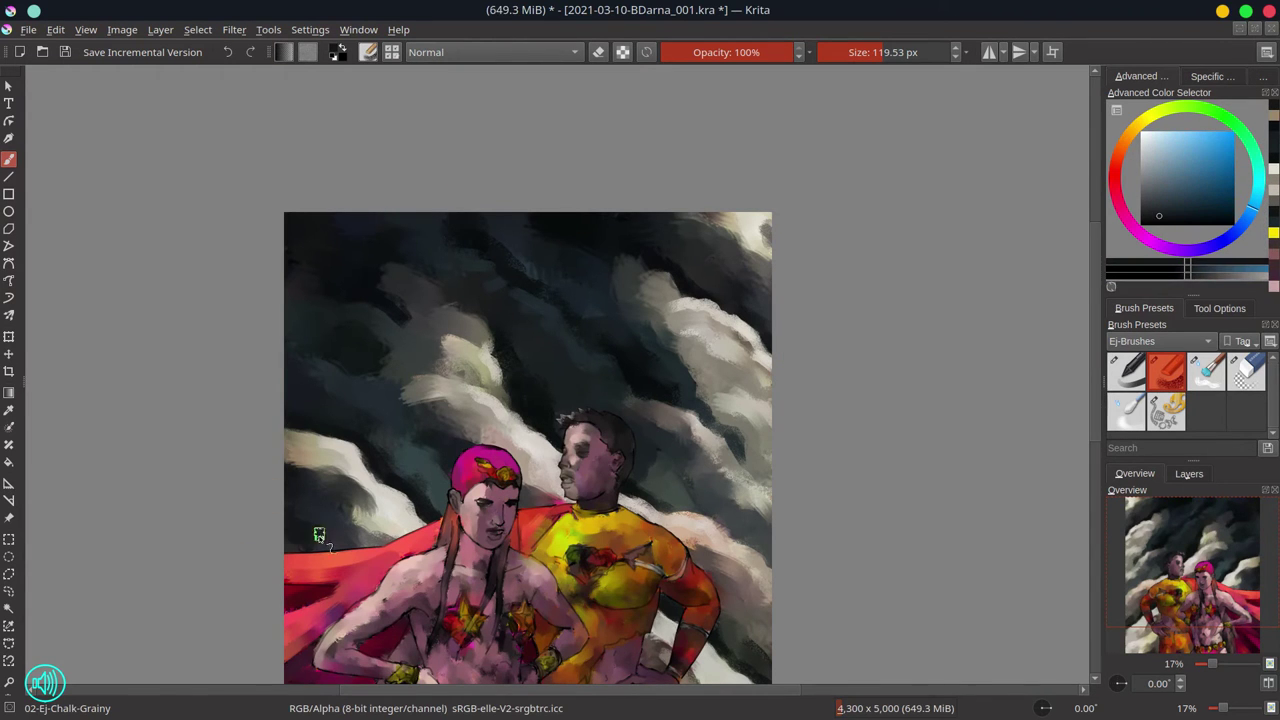
scroll(319, 535, "up", 4)
Pick pink, purple-grey, magenta and dark red tones around the woman's torso
left_click(319, 262, "ctrl")
key("bracketleft")
key("bracketleft")
key("bracketleft")
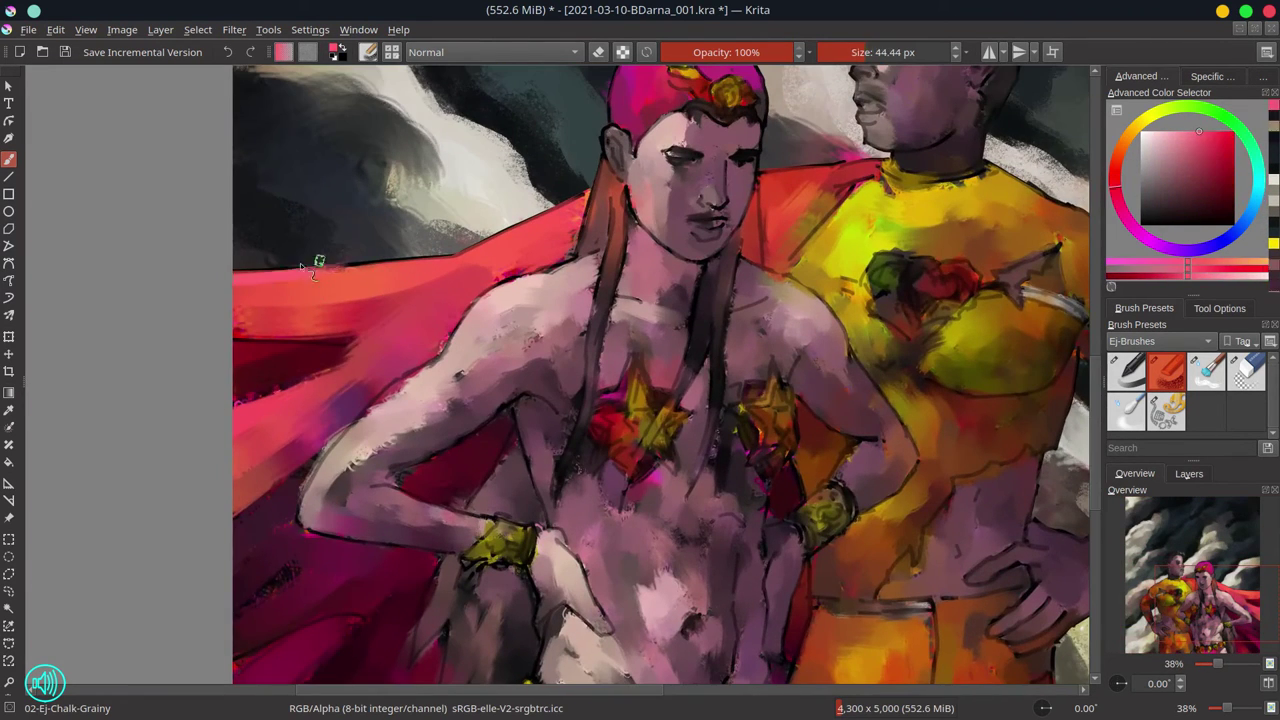
left_click_drag(428, 283, 489, 163)
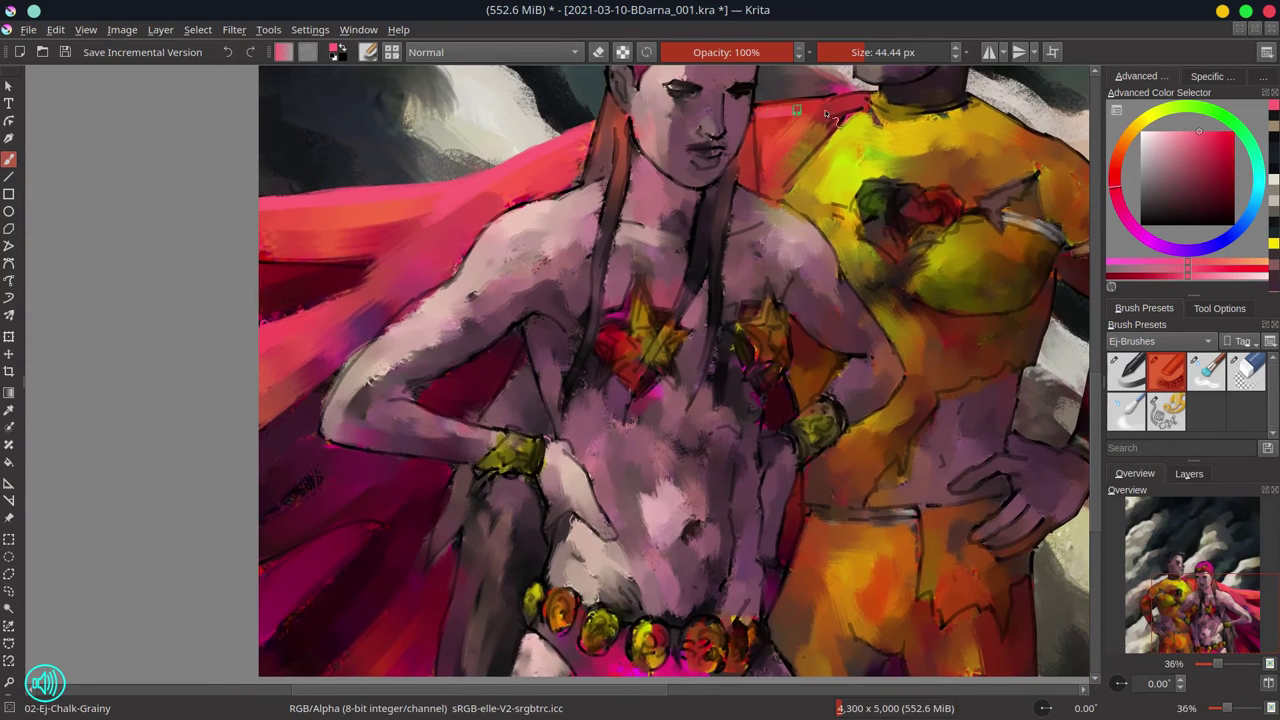
left_click(753, 173, "ctrl")
left_click(750, 133, "ctrl")
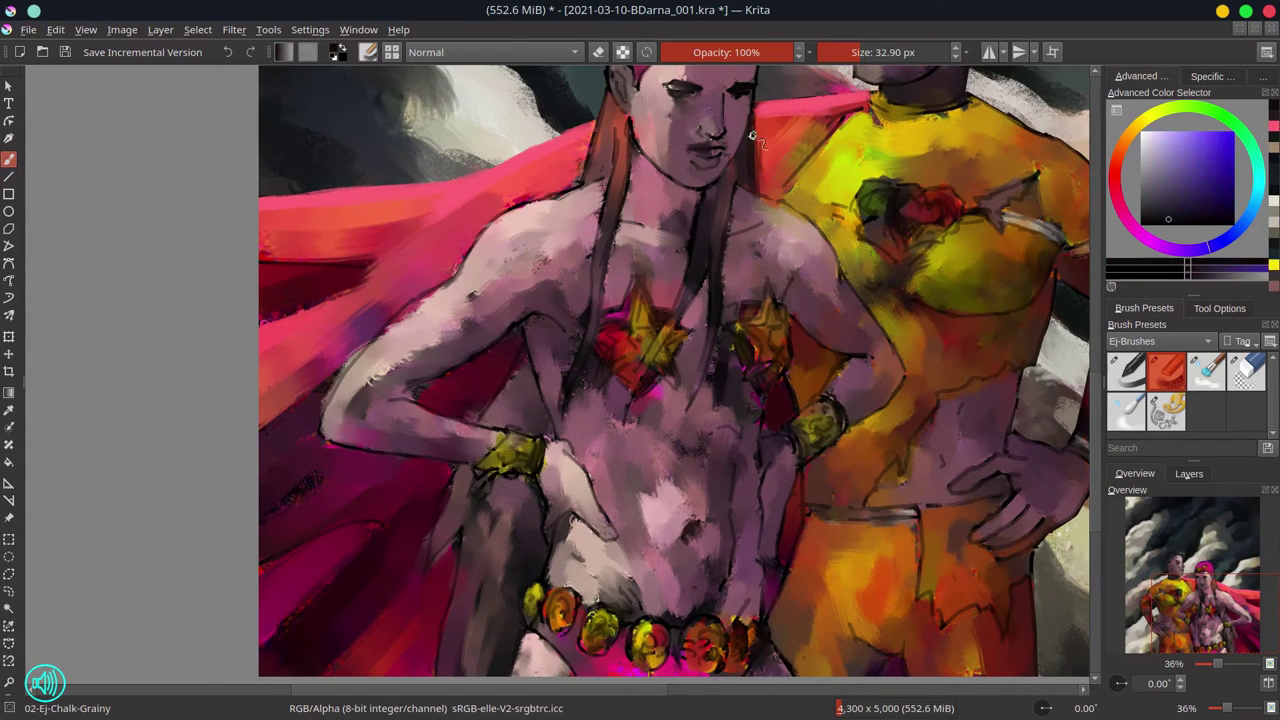
left_click(857, 114, "ctrl")
key("bracketright")
left_click(788, 197, "ctrl")
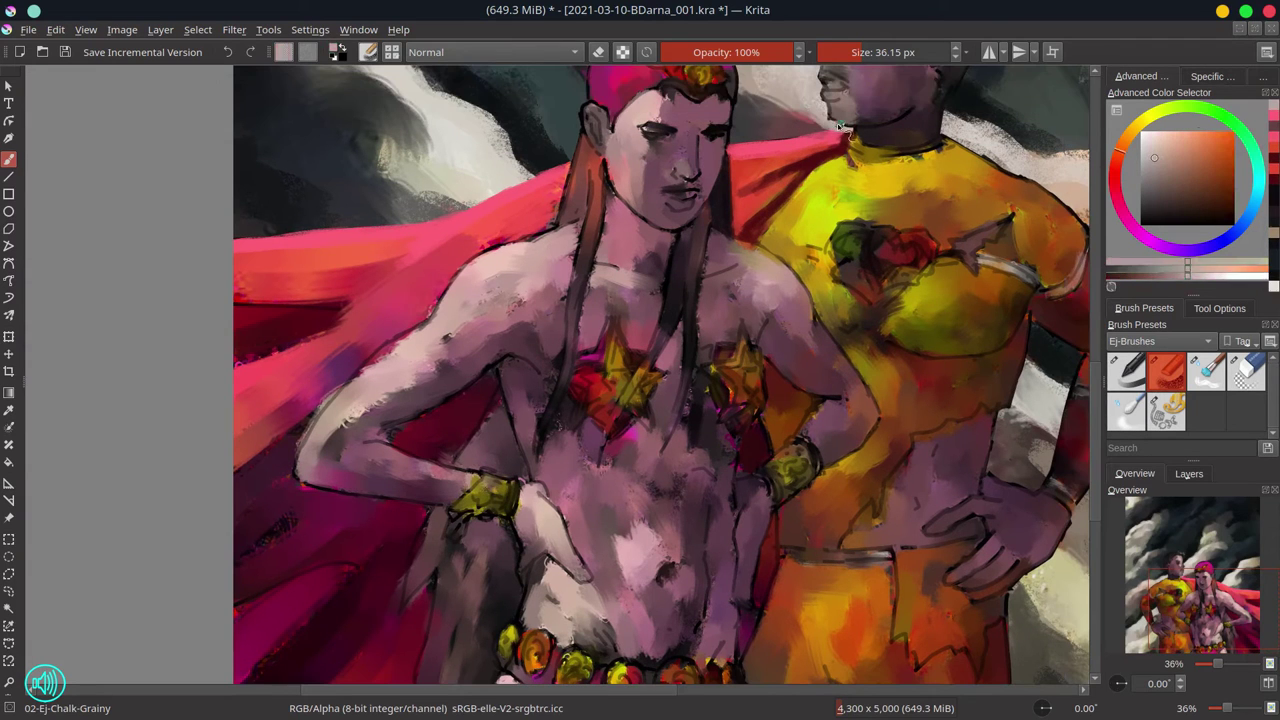
Paint a light pink highlight along the cape's upper edge
left_click_drag(1043, 179, 1017, 221)
left_click(954, 160, "ctrl")
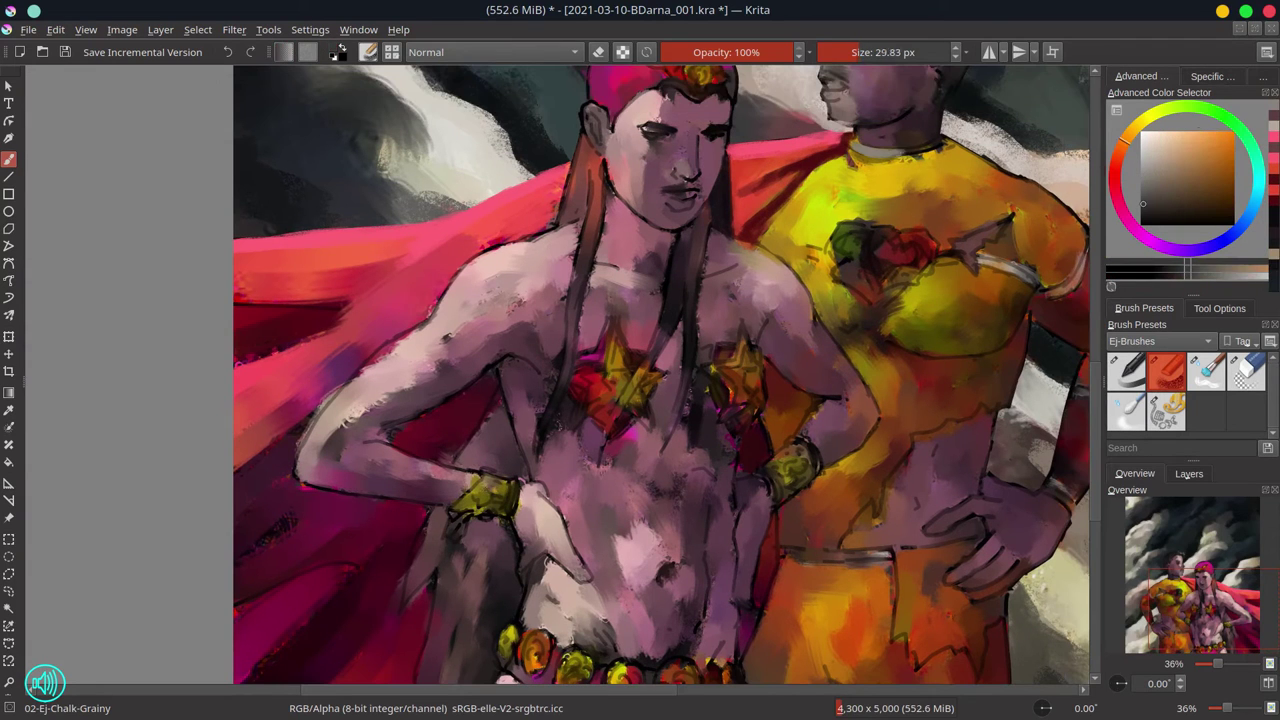
key("bracketright")
key("bracketright")
key("bracketright")
key("bracketright")
left_click_drag(240, 330, 486, 214)
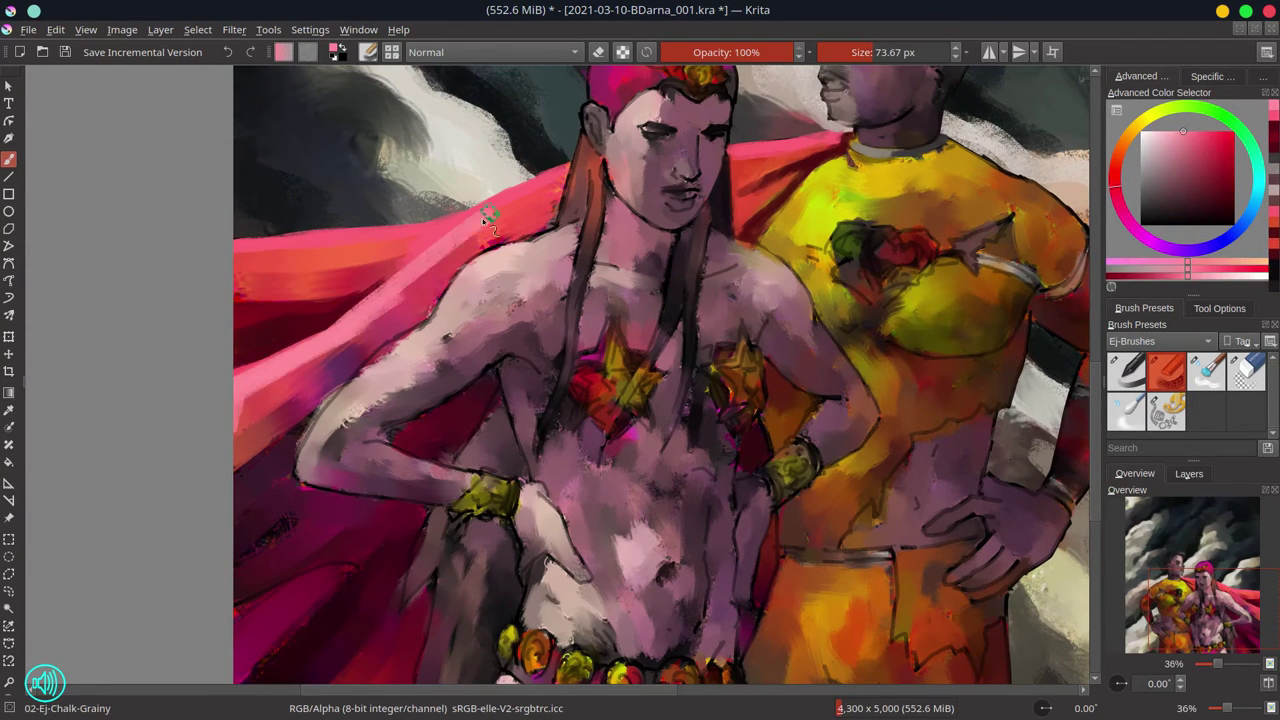
left_click_drag(240, 260, 503, 203)
Paint dark magenta on the lower-left cape and sample a lighter cape shade
left_click(740, 427, "ctrl")
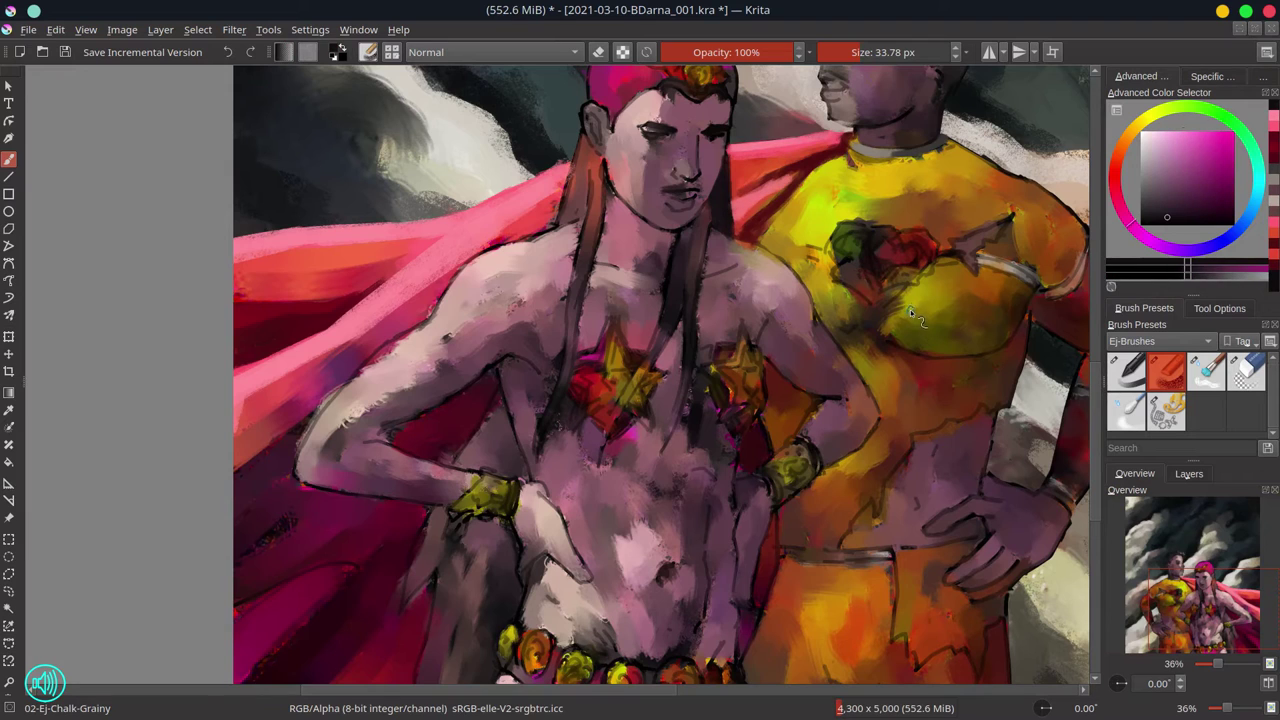
key("bracketright")
key("bracketright")
left_click(230, 495, "ctrl")
left_click_drag(240, 450, 395, 335)
left_click(269, 537, "ctrl")
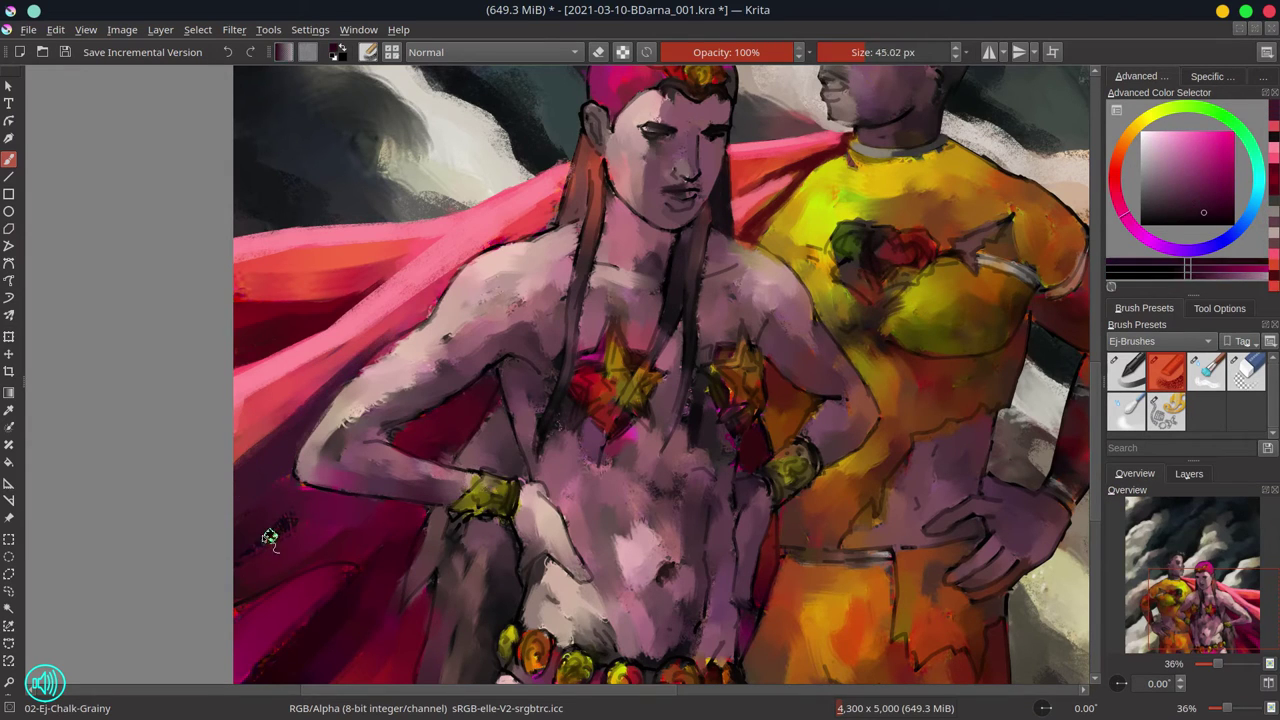
key("bracketright")
left_click(256, 477, "ctrl")
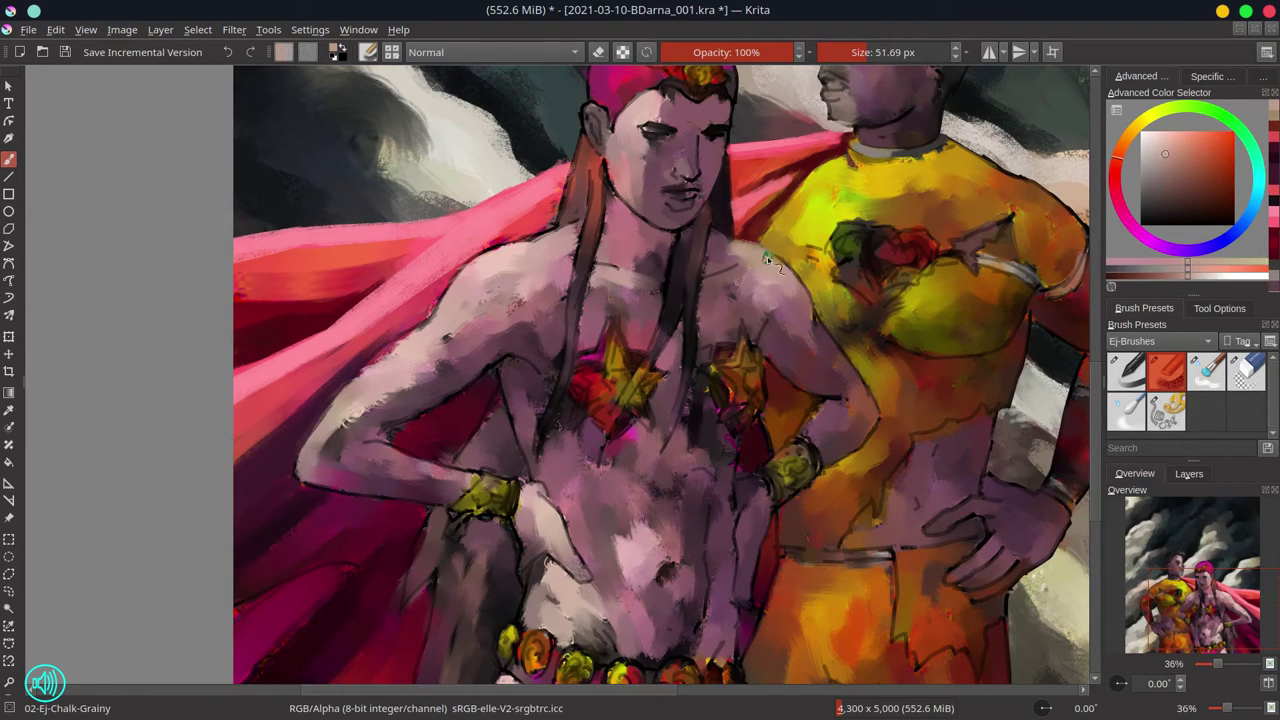
Paint bright yellow on the man's shirt after sampling orange tones
left_click(535, 418, "ctrl")
key("bracketleft")
key("bracketleft")
key("bracketleft")
left_click(1072, 149, "ctrl")
key("bracketright")
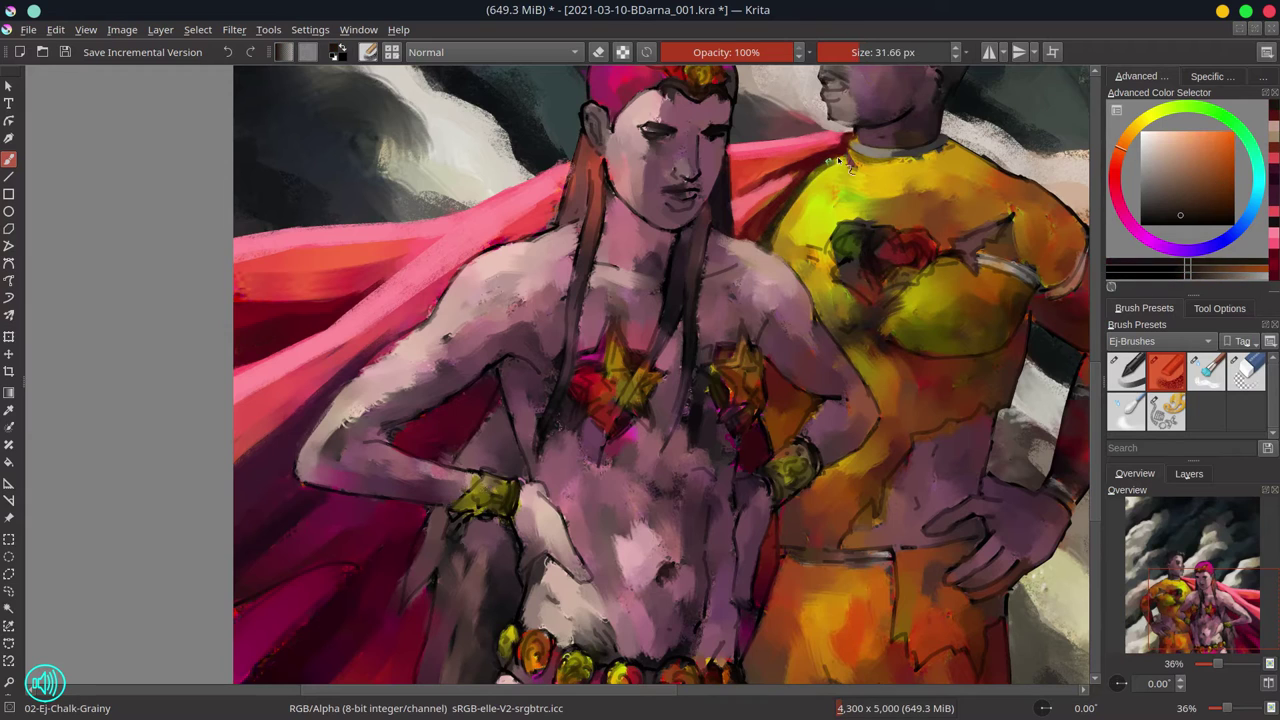
left_click(838, 160, "ctrl")
key("bracketright")
key("bracketright")
key("bracketright")
left_click_drag(850, 180, 798, 225)
Sample magenta and red tones around the woman's lower body with a smaller brush
left_click(515, 425, "ctrl")
key("bracketleft")
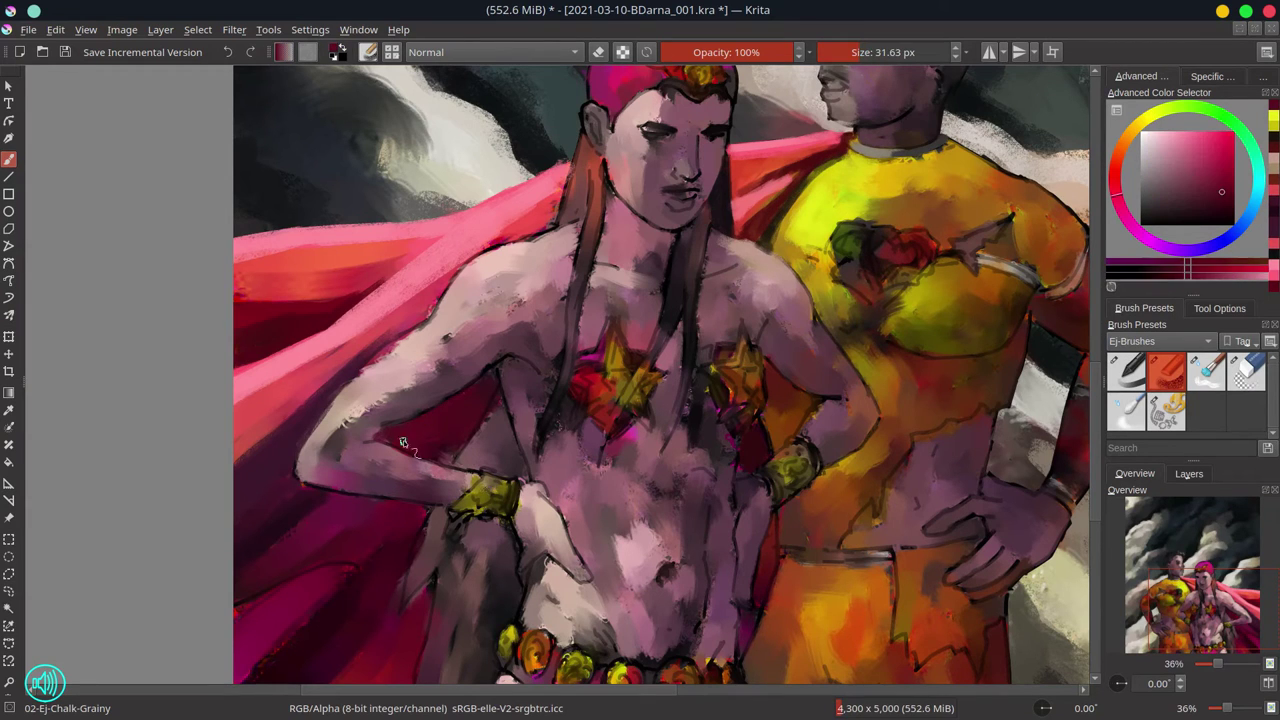
left_click(443, 423, "ctrl")
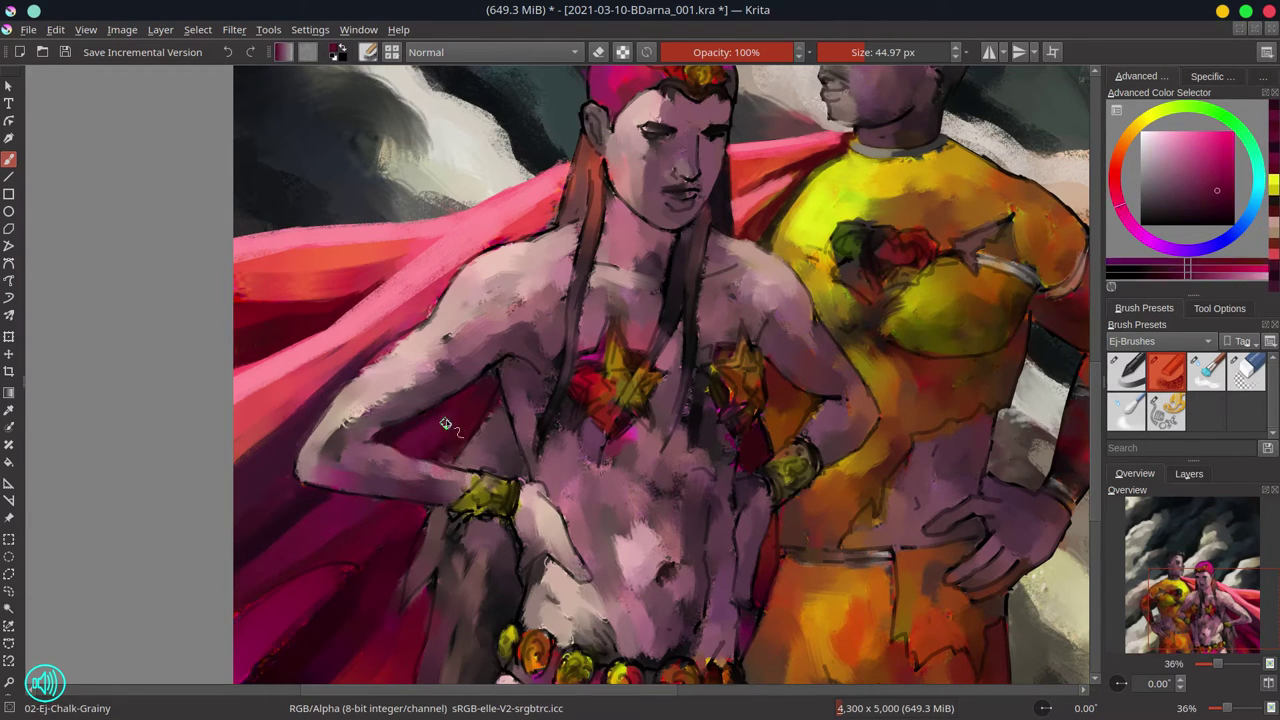
key("bracketright")
key("bracketright")
left_click_drag(352, 599, 368, 509)
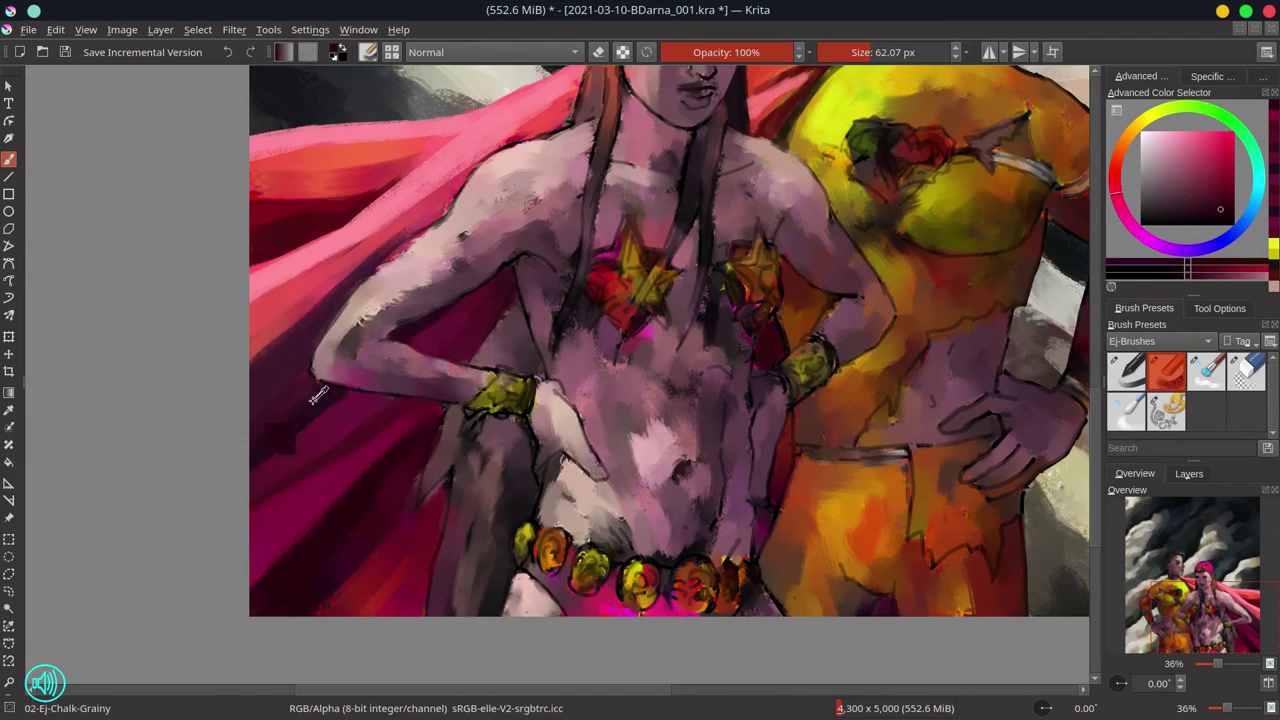
left_click(310, 384, "ctrl")
key("bracketleft")
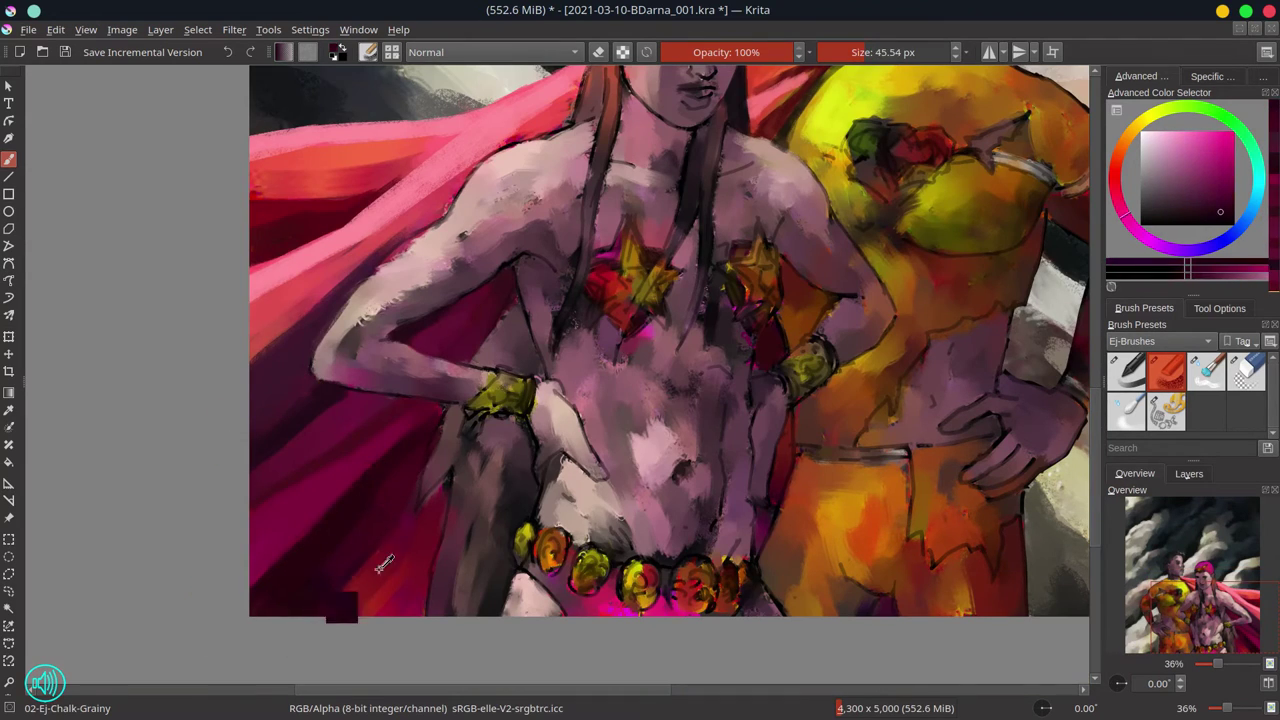
left_click(438, 519, "ctrl")
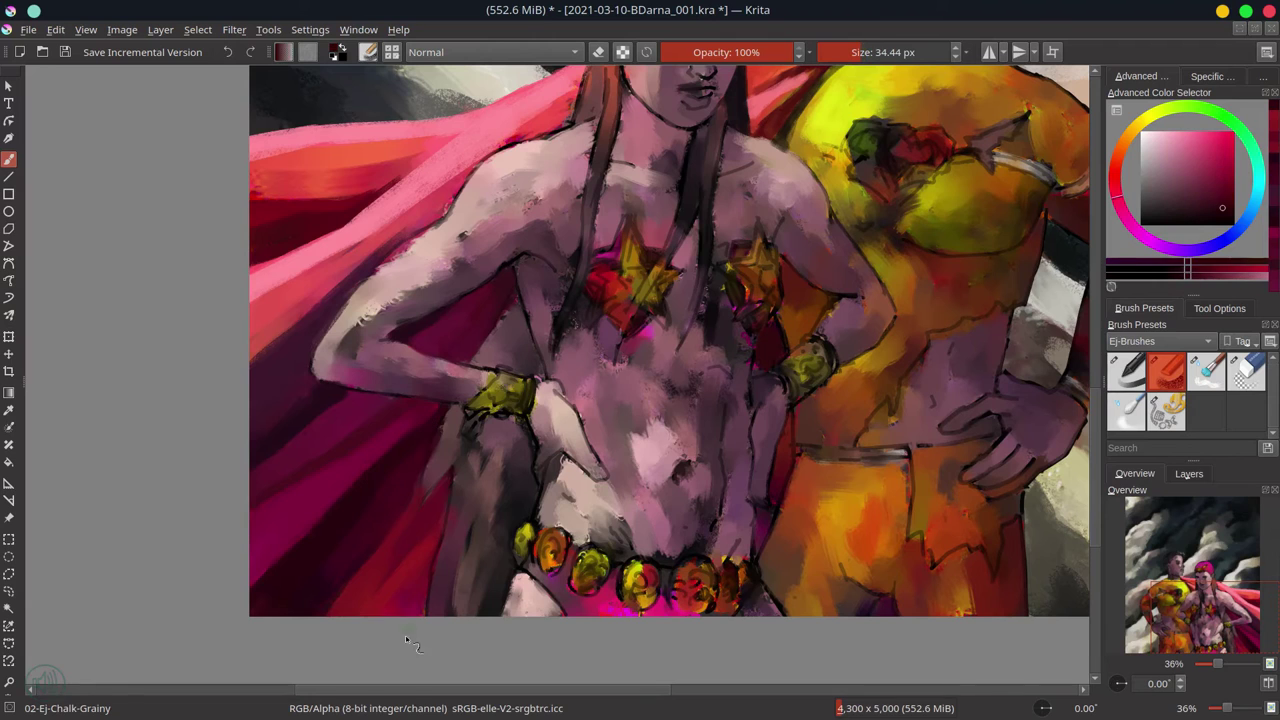
left_click(772, 510, "ctrl")
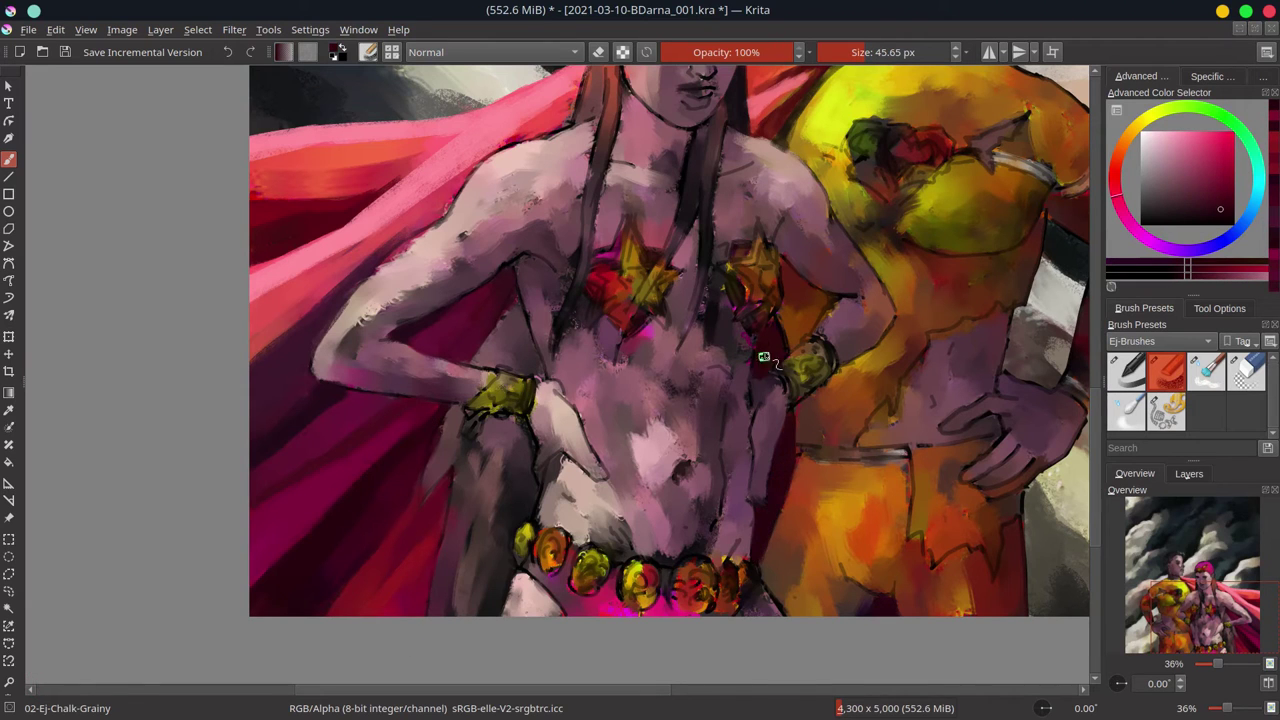
scroll(796, 417, "down", 5)
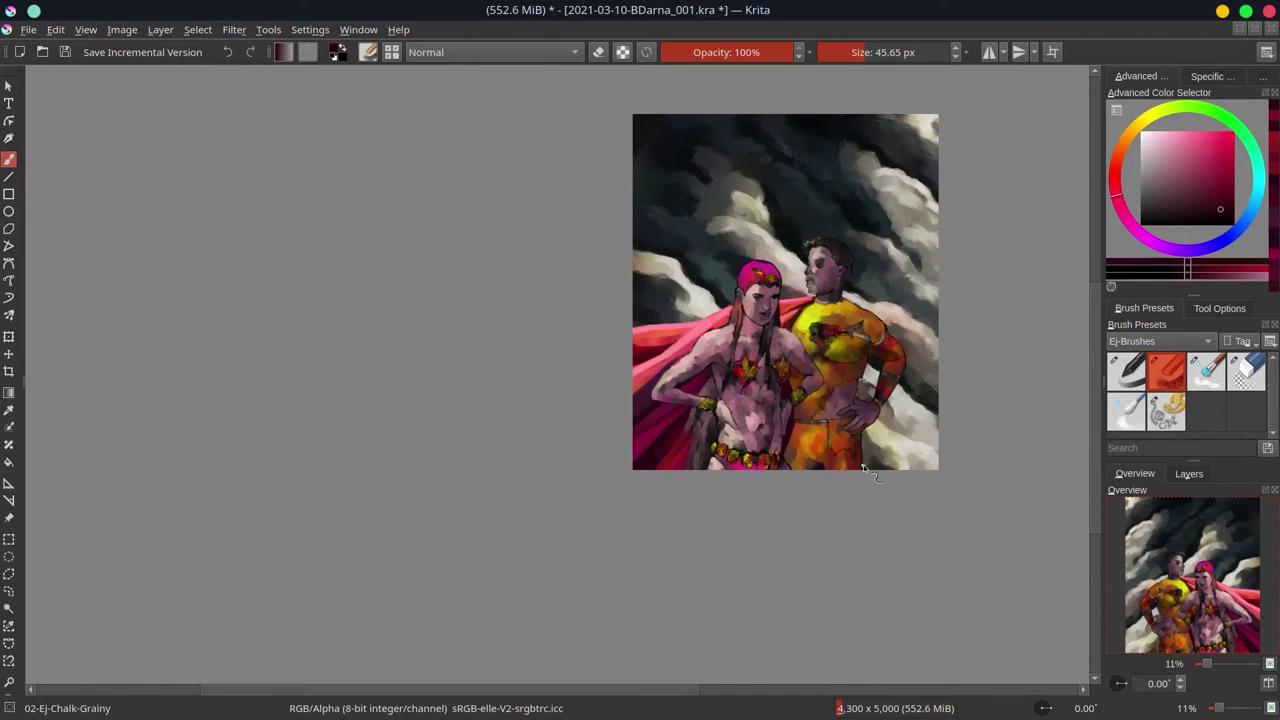
Add light pink highlights to the man's spiky hair
scroll(864, 470, "up", 8)
scroll(700, 350, "down", 3)
key("bracketleft")
key("bracketleft")
key("bracketleft")
left_click(617, 238, "ctrl")
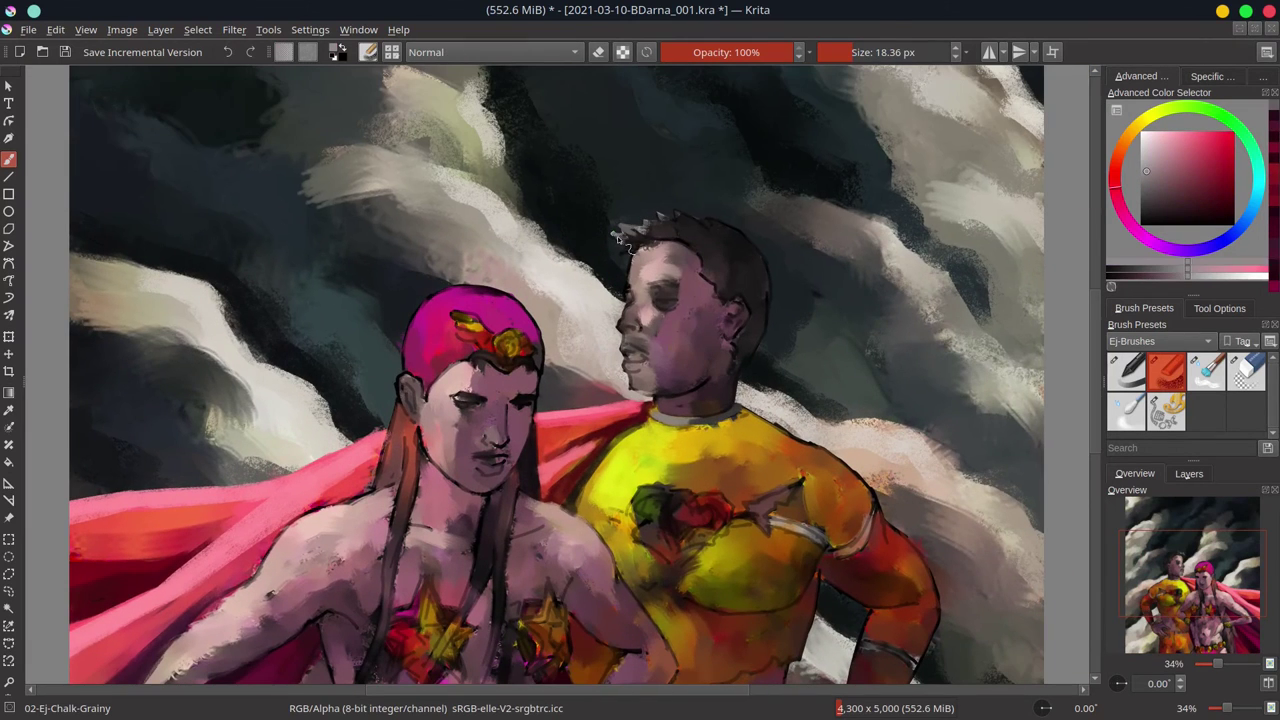
left_click_drag(645, 240, 705, 218)
Paint a light pink stroke along the man's collar
key("bracketright")
key("bracketright")
key("bracketright")
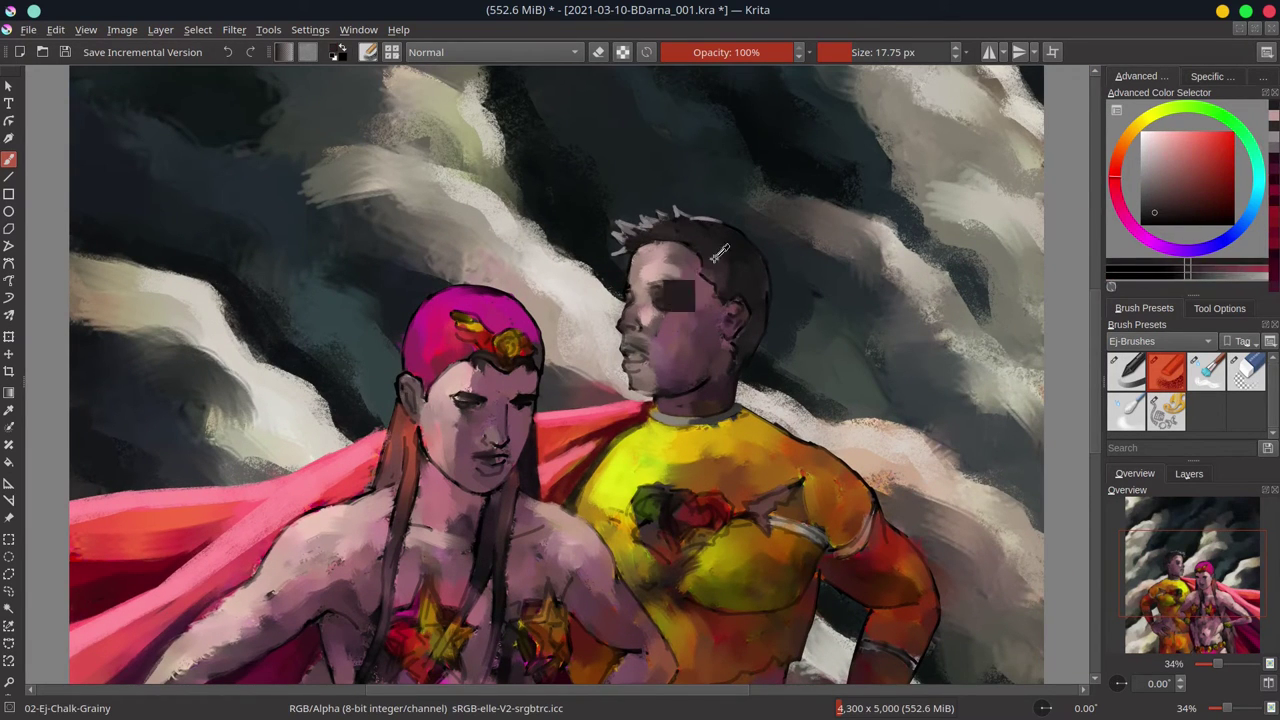
left_click(722, 300, "ctrl")
left_click(768, 325, "ctrl")
left_click_drag(680, 418, 706, 410)
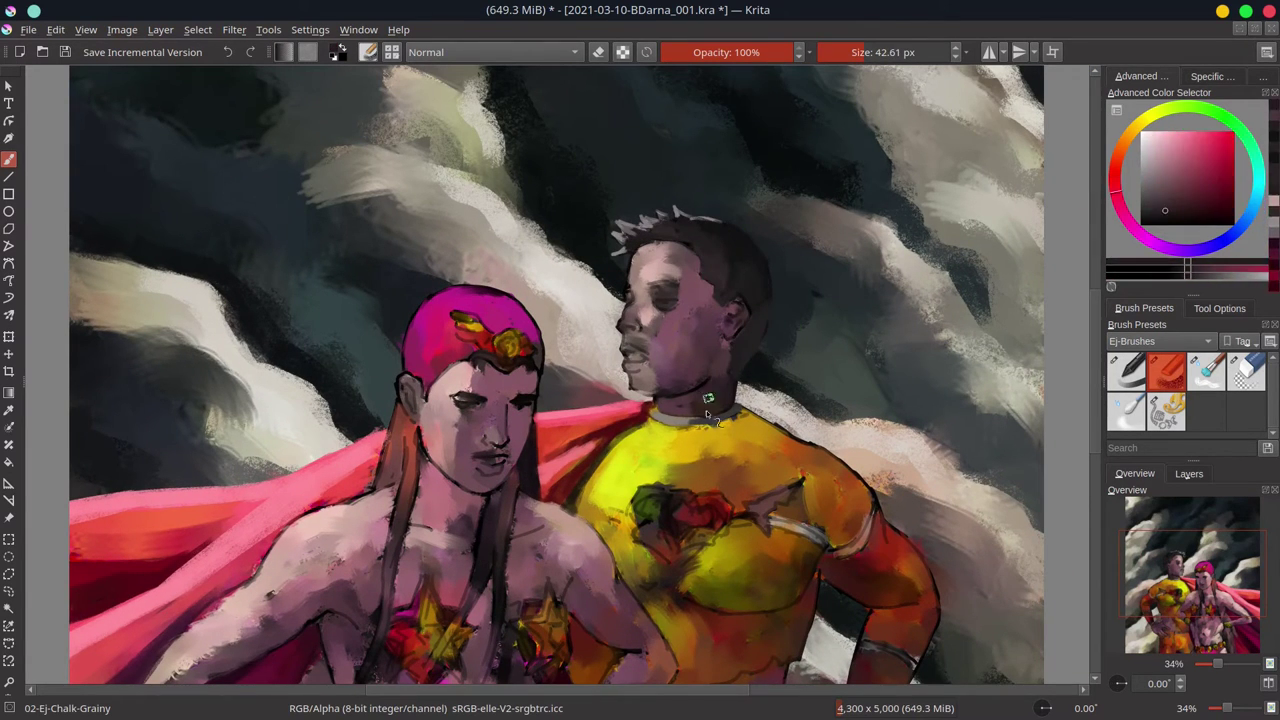
Pick pale light red and pinker skin tones from the man's cheek
left_click(660, 413, "ctrl")
left_click(658, 413, "ctrl")
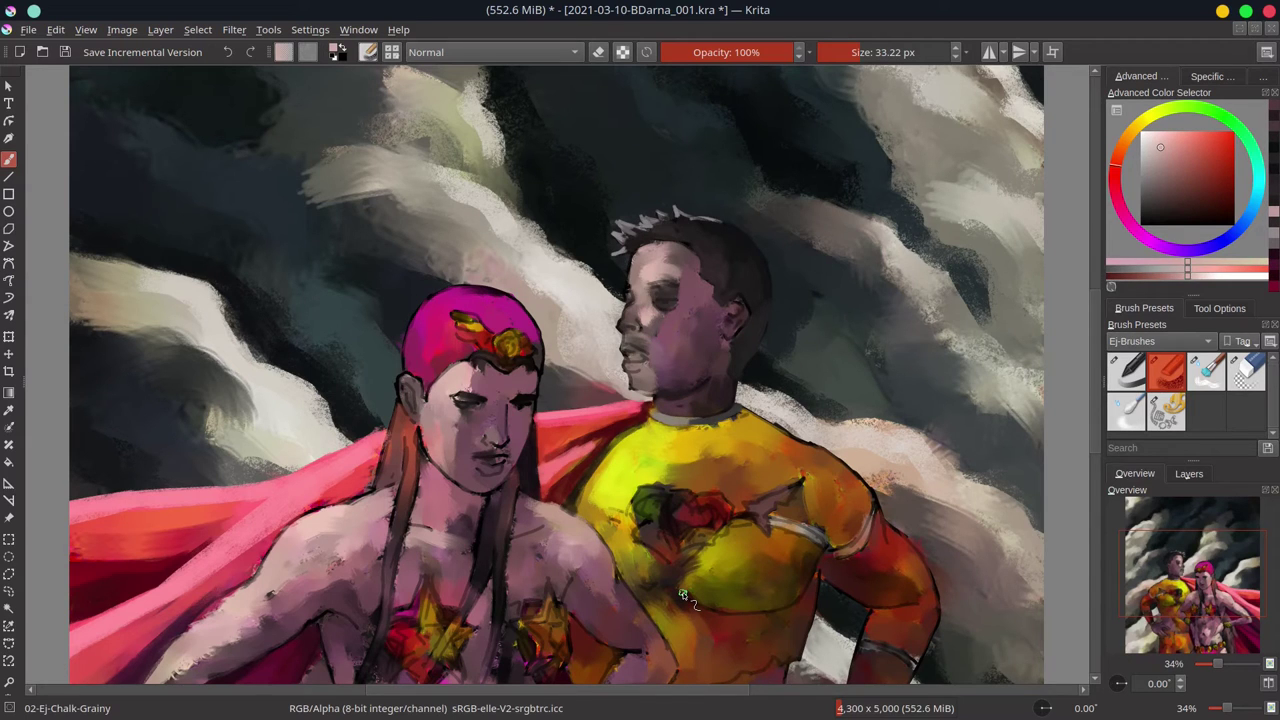
left_click(650, 285, "ctrl")
key("bracketright")
key("bracketright")
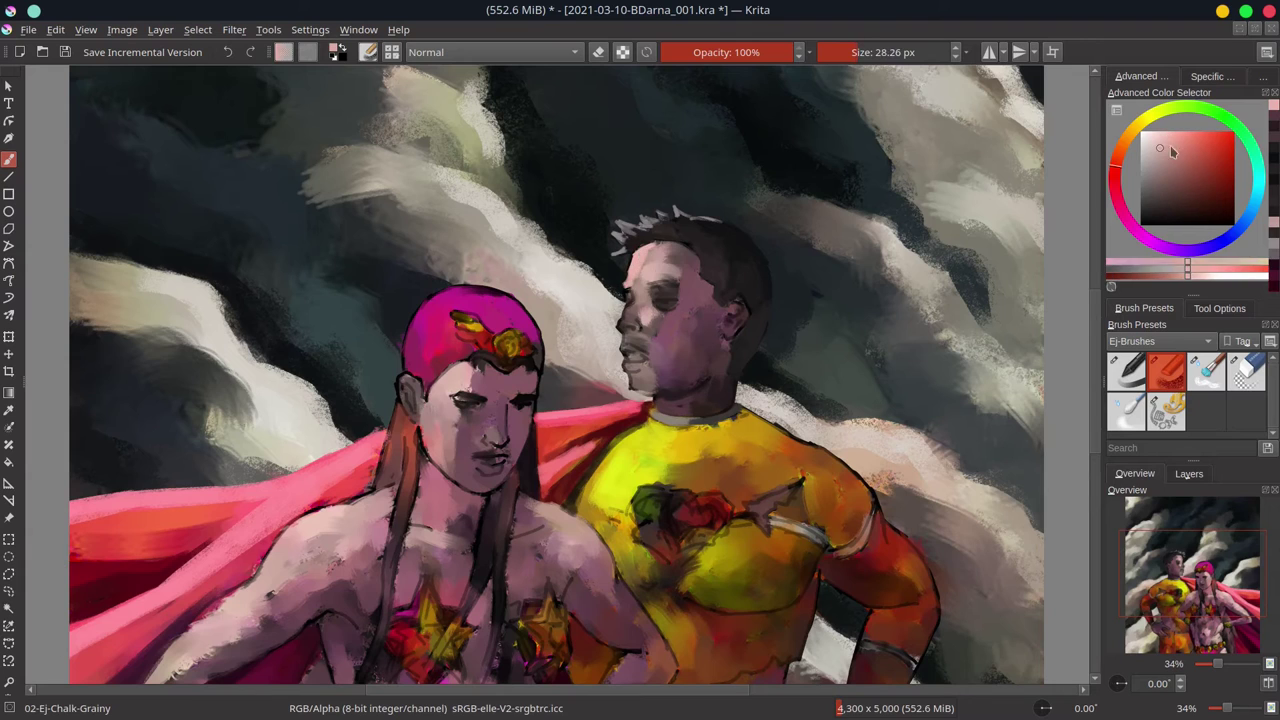
left_click(656, 308, "ctrl")
key("bracketleft")
key("bracketleft")
key("bracketleft")
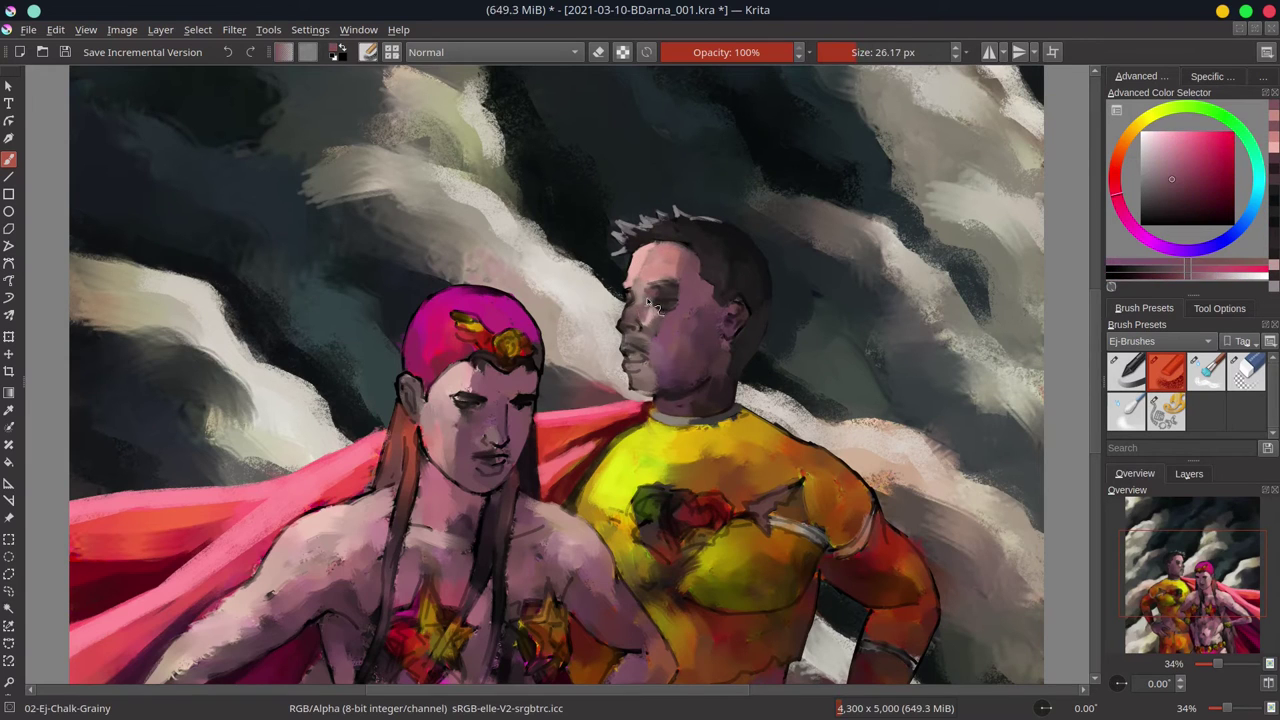
left_click(664, 295, "ctrl")
key("bracketright")
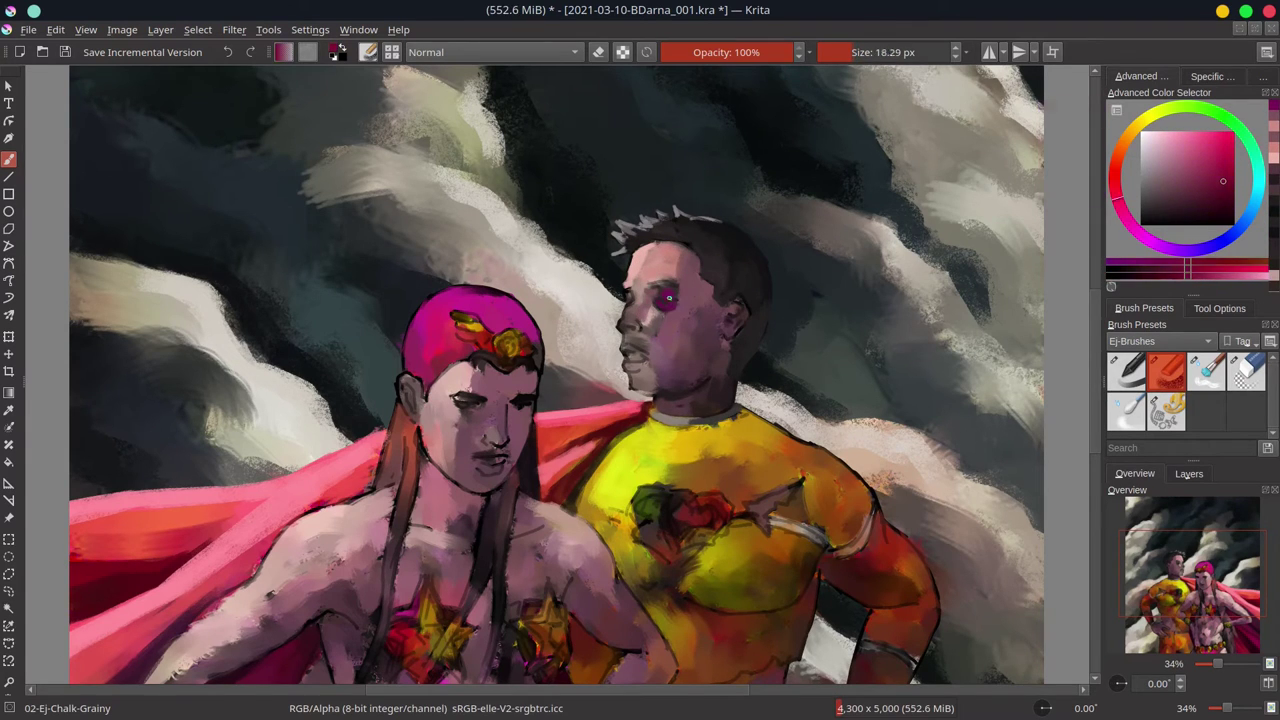
Choose deep and dark magenta pinks for the man's eye makeup
left_click(669, 297, "ctrl")
key("bracketright")
left_click(1227, 178)
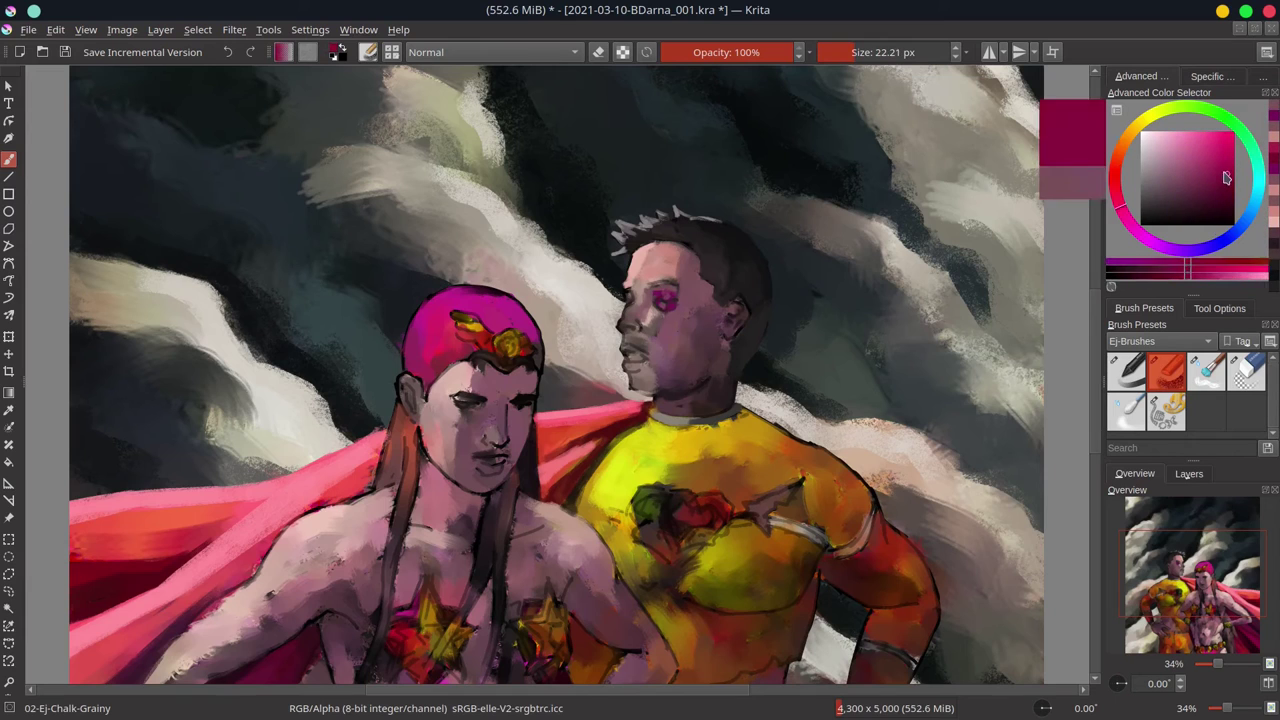
left_click(666, 297, "ctrl")
key("bracketleft")
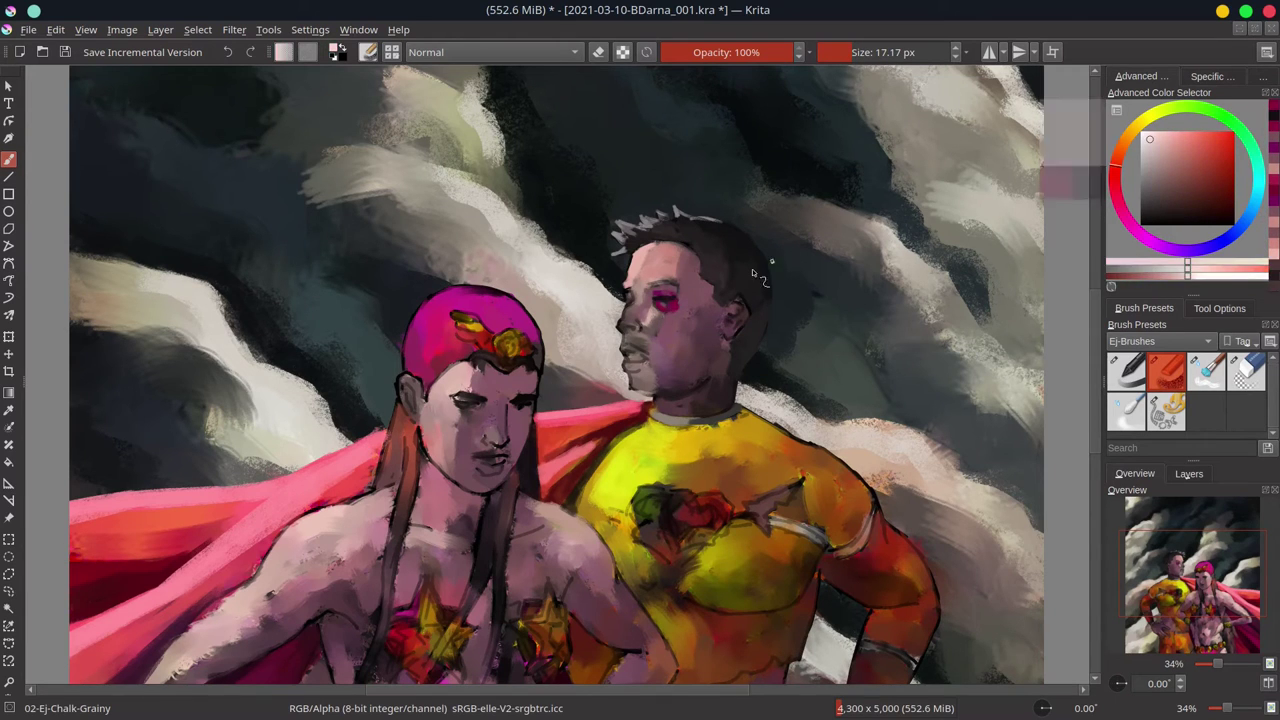
left_click(629, 282, "ctrl")
key("bracketright")
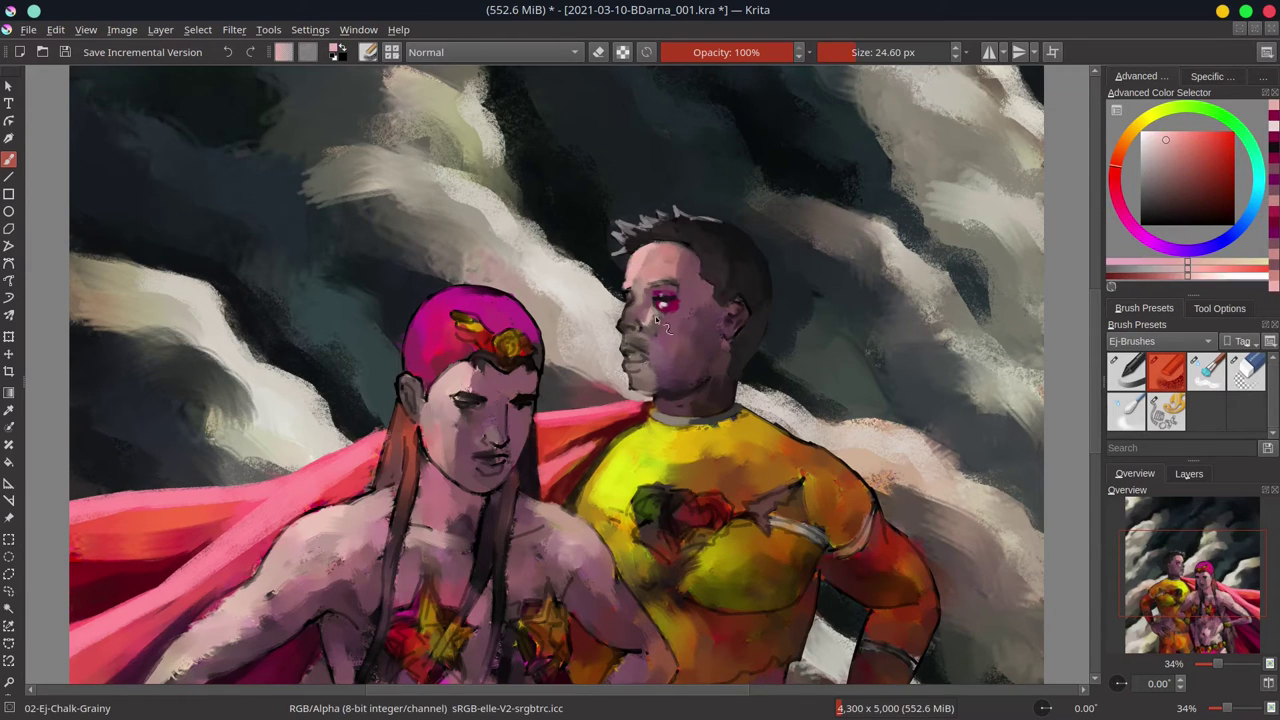
Sample dark and warm light skin tones across the man's face
left_click(643, 319, "ctrl")
left_click(627, 292, "ctrl")
key("bracketright")
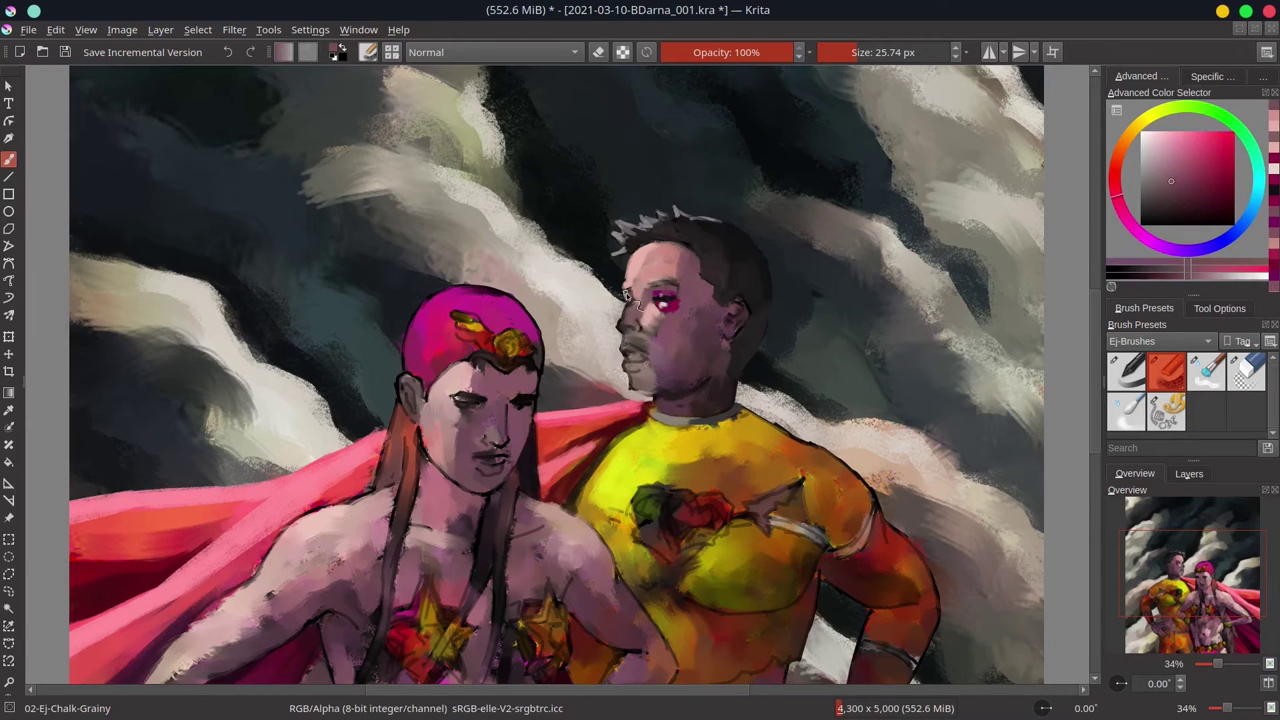
left_click(632, 327, "ctrl")
key("bracketleft")
left_click(634, 325, "ctrl")
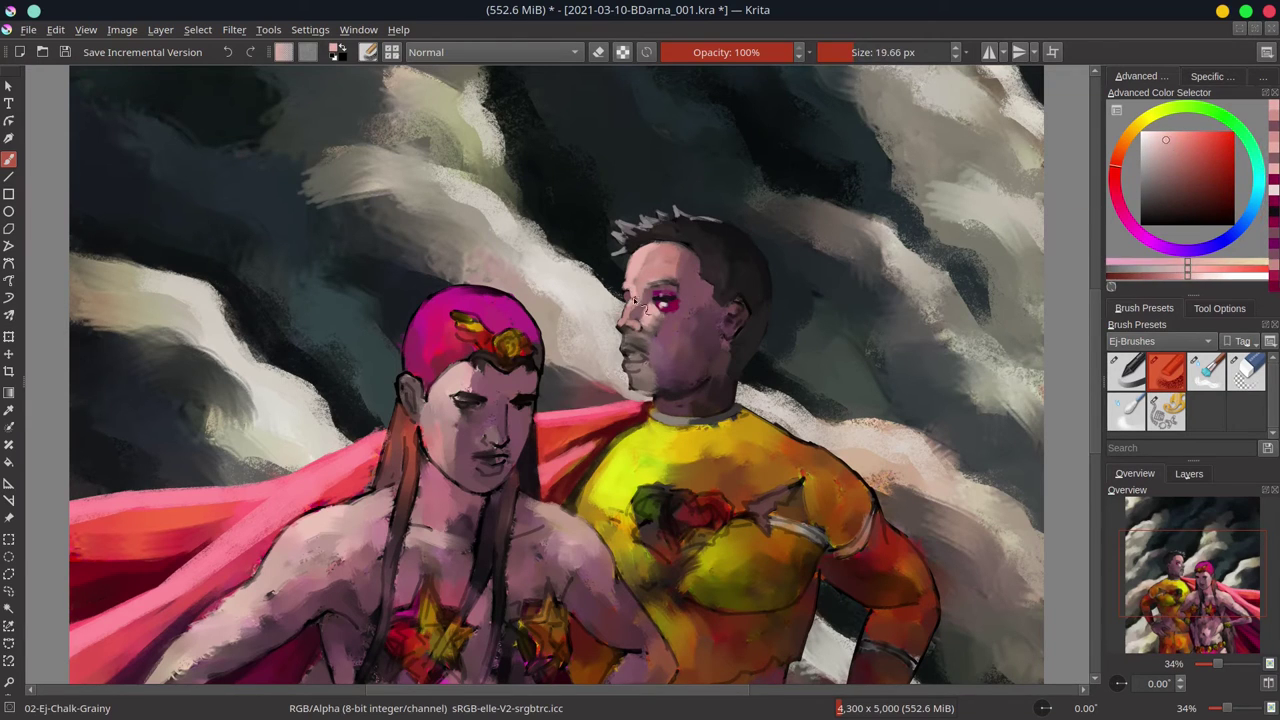
left_click(633, 297, "ctrl")
key("bracketleft")
key("bracketleft")
key("bracketleft")
key("bracketleft")
left_click(633, 331, "ctrl")
Repaint the man's ear with sampled pink and magenta skin tones
left_click(700, 262, "ctrl")
key("bracketright")
key("bracketright")
key("bracketright")
key("bracketright")
key("bracketright")
key("bracketright")
key("bracketright")
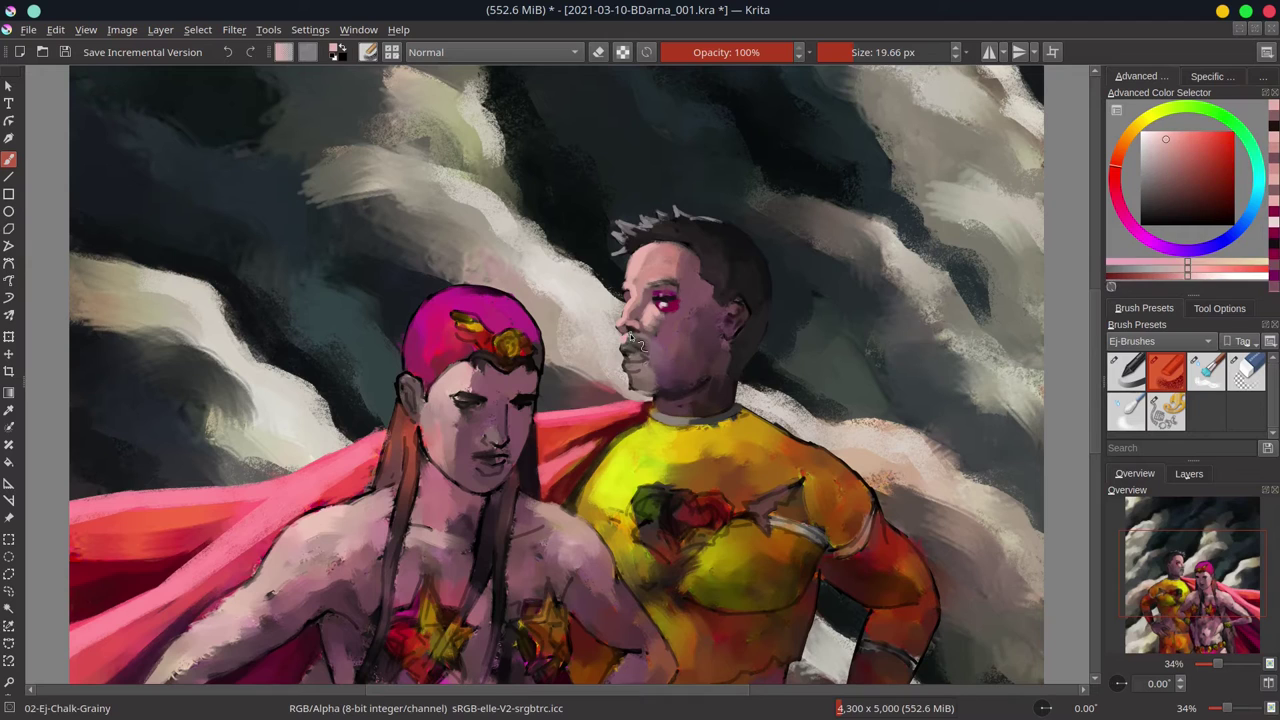
left_click(640, 340, "ctrl")
left_click(655, 333, "ctrl")
key("bracketright")
key("bracketright")
key("bracketright")
key("bracketright")
key("bracketright")
key("bracketright")
key("bracketright")
key("bracketright")
left_click(655, 336, "ctrl")
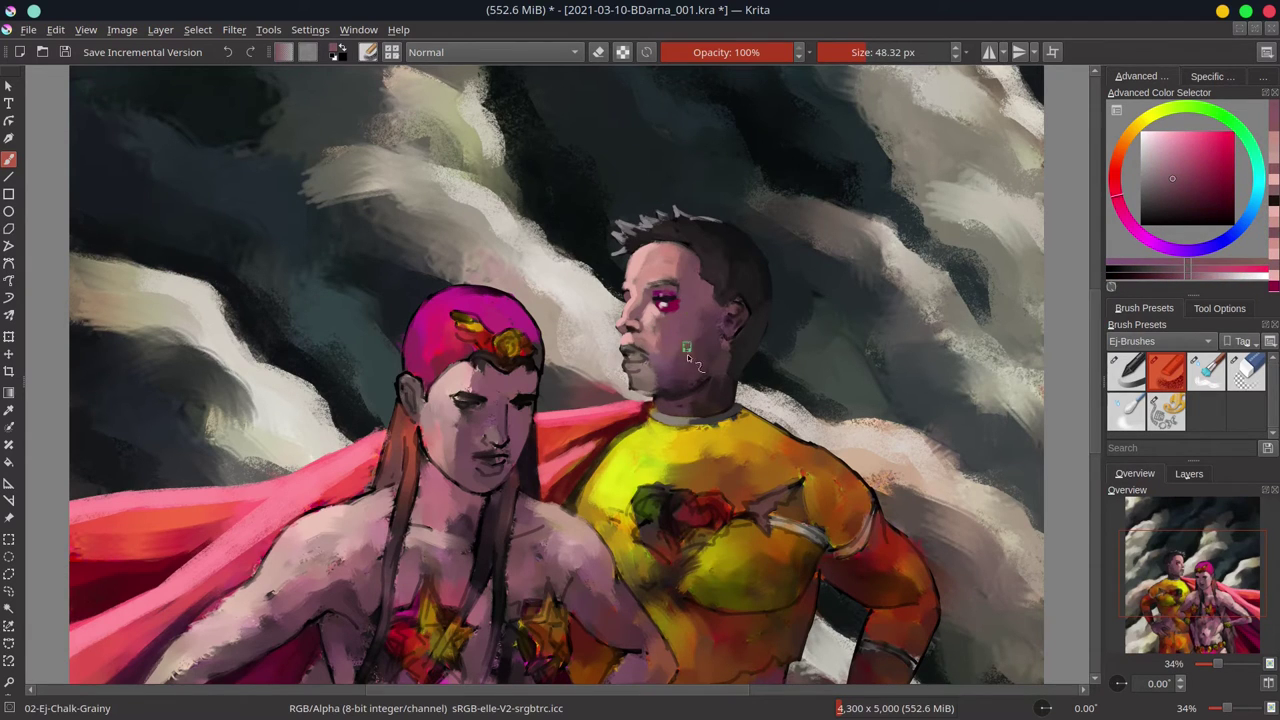
key("bracketright")
key("bracketright")
key("bracketright")
key("bracketright")
key("bracketright")
key("bracketright")
key("bracketright")
key("bracketright")
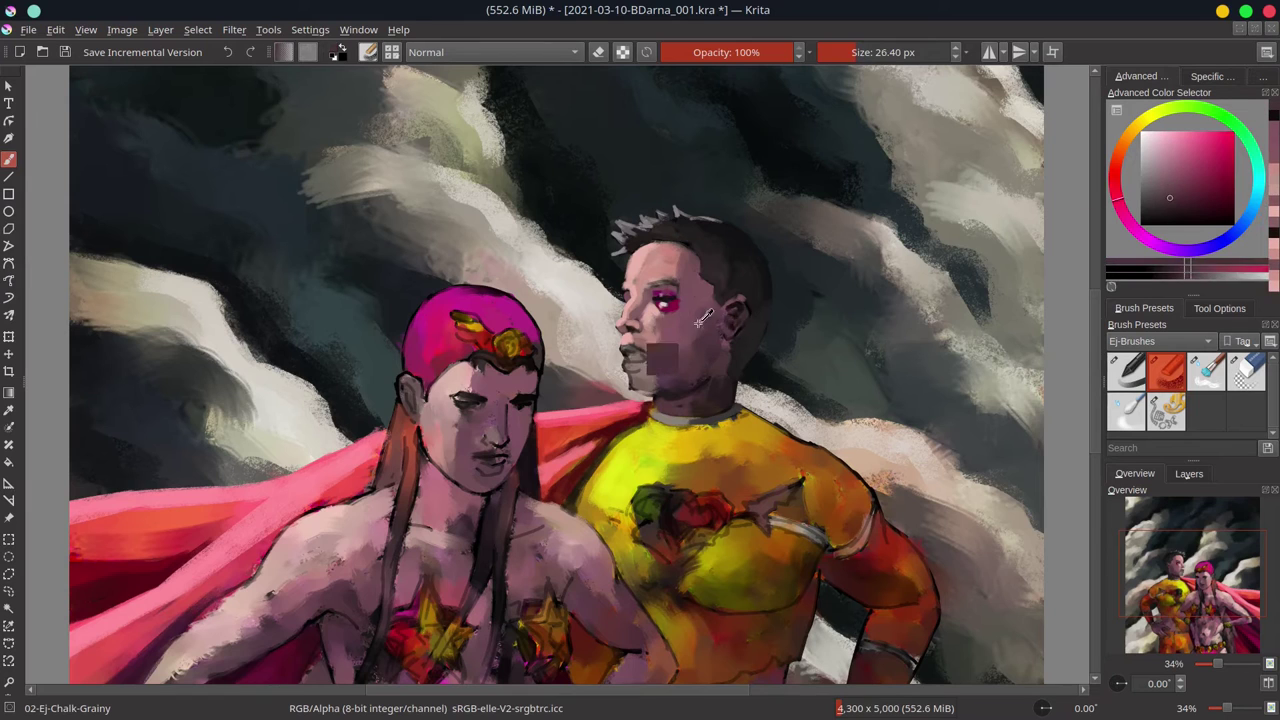
left_click_drag(733, 330, 740, 312)
Repaint the man's mouth open and darker using the chin's shadow colour
left_click(650, 398, "ctrl")
key("bracketright")
key("bracketright")
key("bracketright")
key("bracketright")
key("bracketright")
key("bracketright")
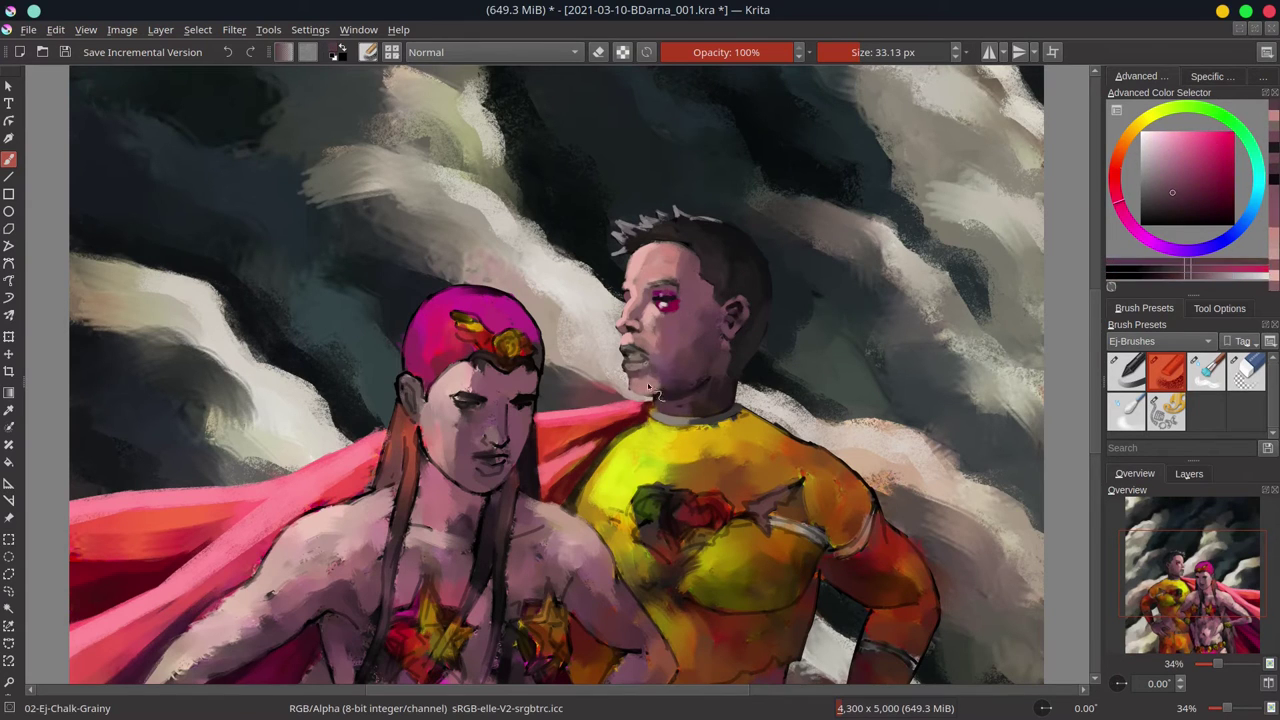
left_click(709, 336, "ctrl")
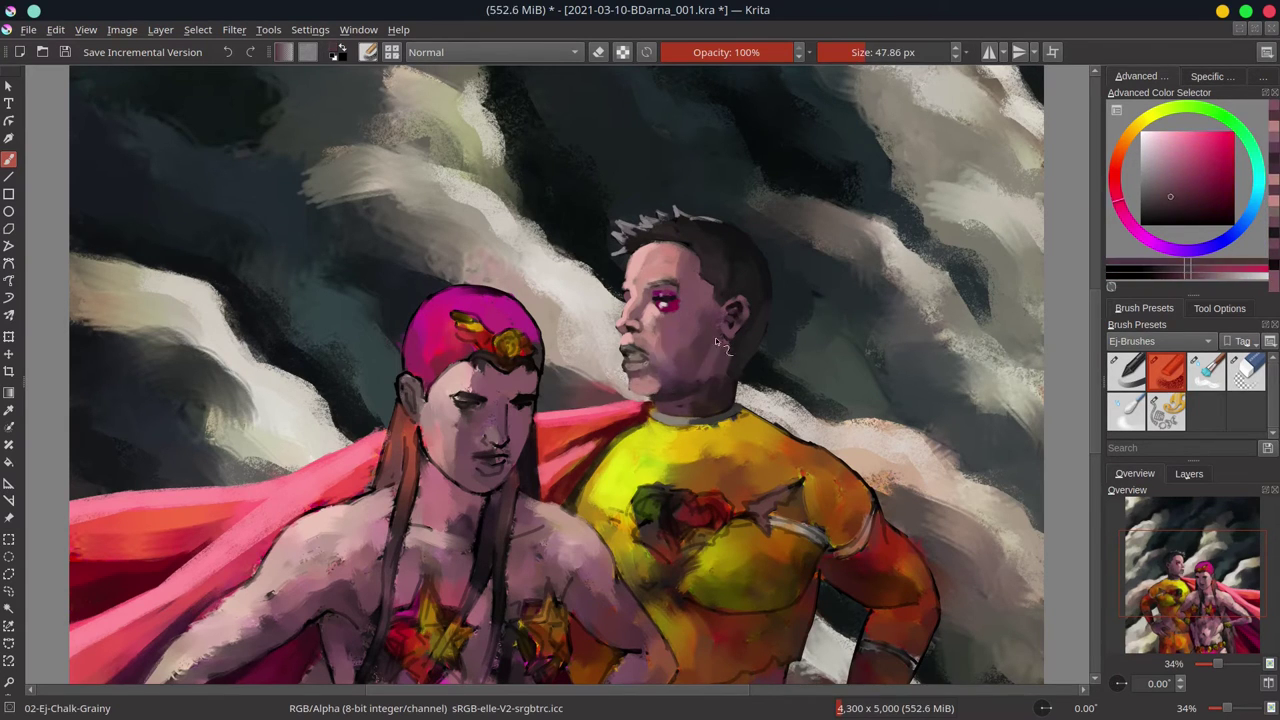
key("bracketleft")
key("bracketleft")
key("bracketleft")
left_click(673, 415, "ctrl")
left_click(660, 368, "ctrl")
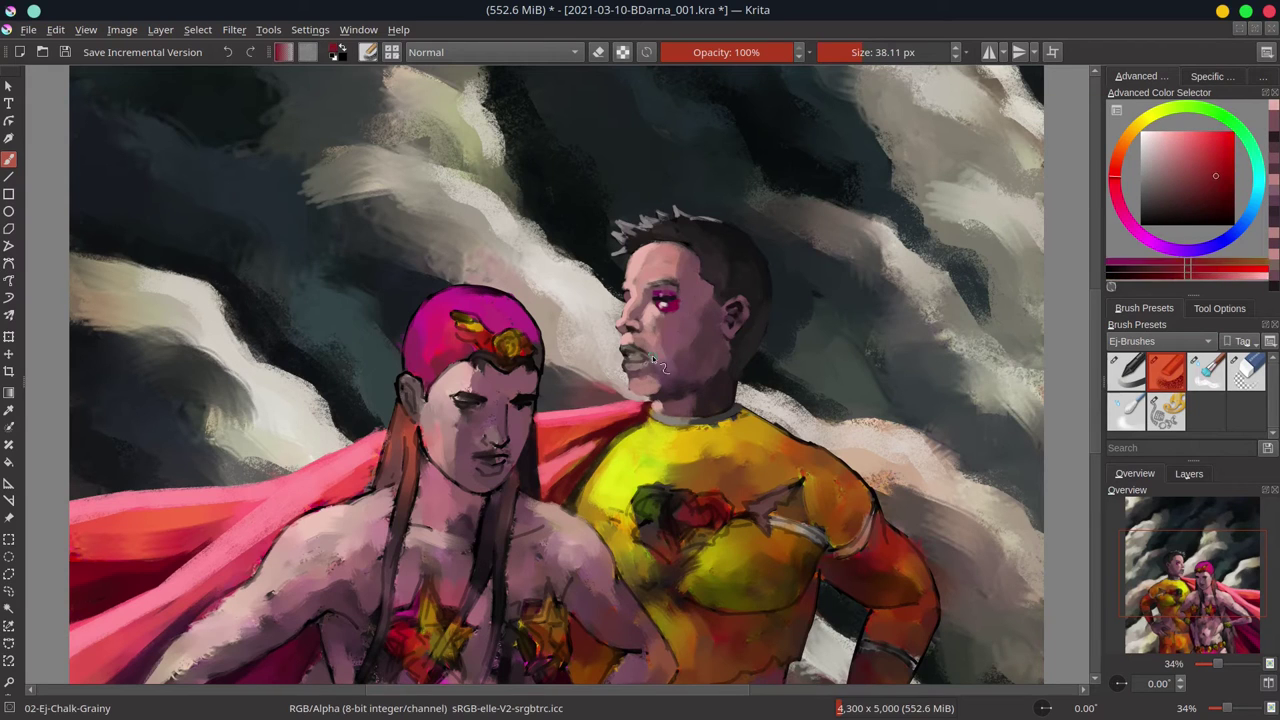
key("bracketleft")
key("bracketleft")
key("bracketleft")
key("bracketleft")
key("bracketleft")
key("bracketleft")
key("bracketleft")
key("bracketleft")
key("bracketleft")
key("bracketleft")
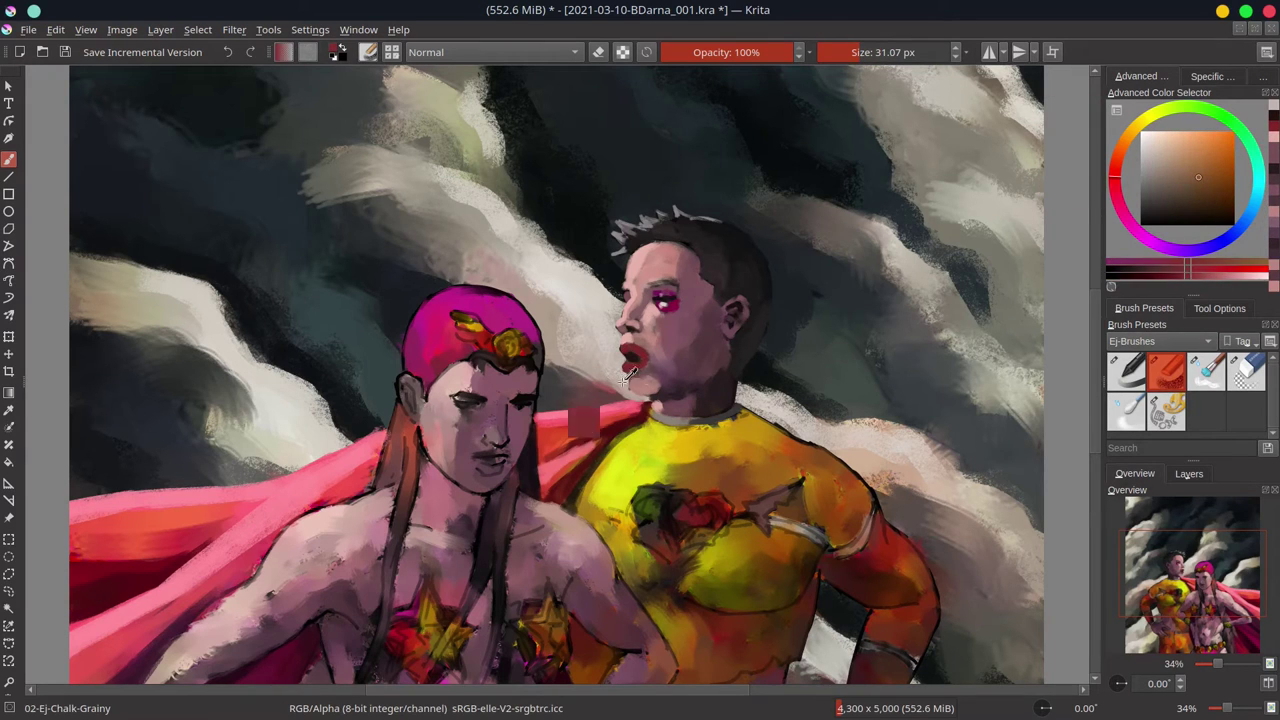
left_click_drag(628, 366, 634, 380)
Sample pinks, beige, yellow and chest-emblem red around the man's neck and chest
left_click(649, 338, "ctrl")
key("bracketright")
key("bracketright")
key("bracketright")
key("bracketright")
key("bracketright")
key("bracketright")
key("bracketright")
key("bracketright")
key("bracketright")
key("bracketright")
left_click(666, 396, "ctrl")
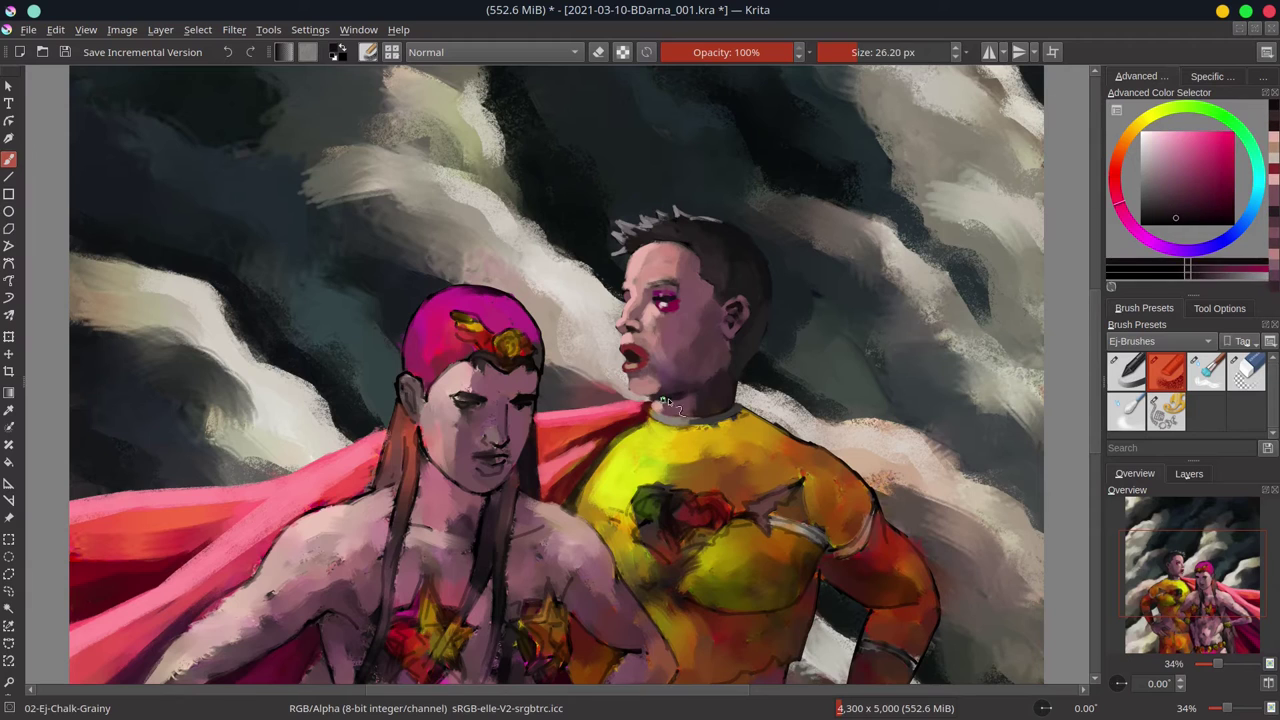
key("bracketright")
key("bracketright")
key("bracketright")
key("bracketright")
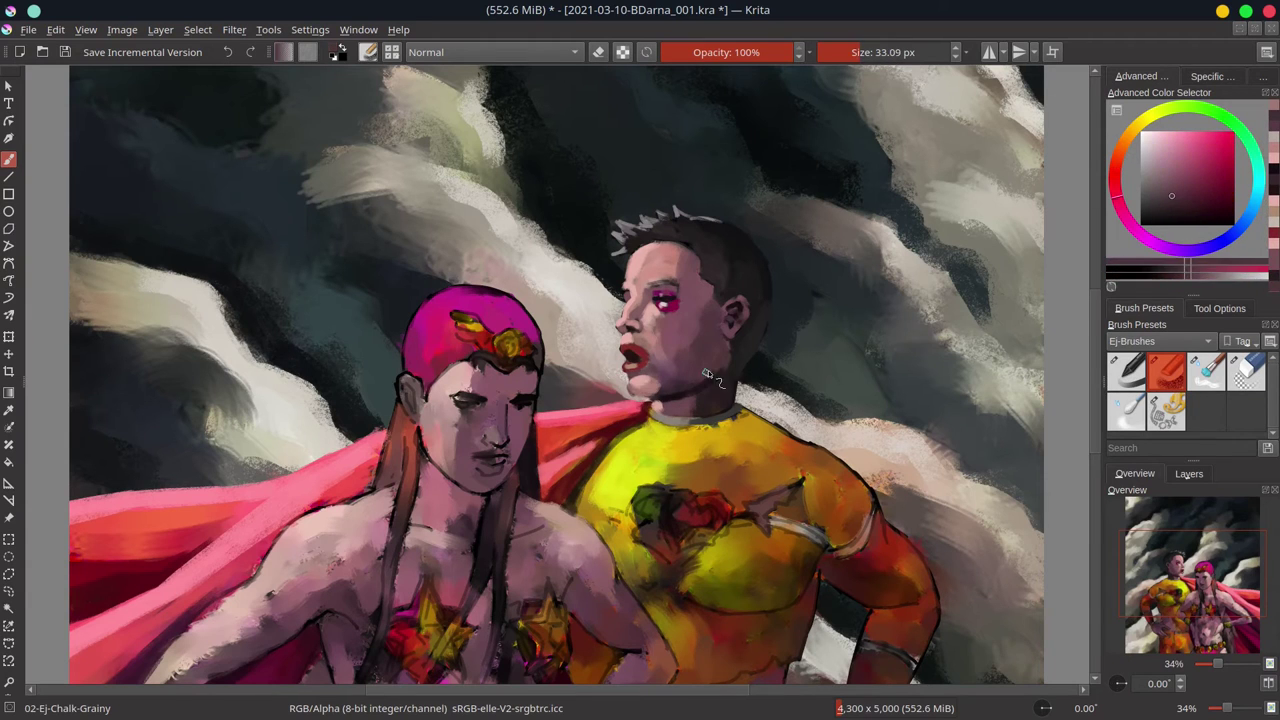
left_click(737, 385, "ctrl")
left_click(763, 623, "ctrl")
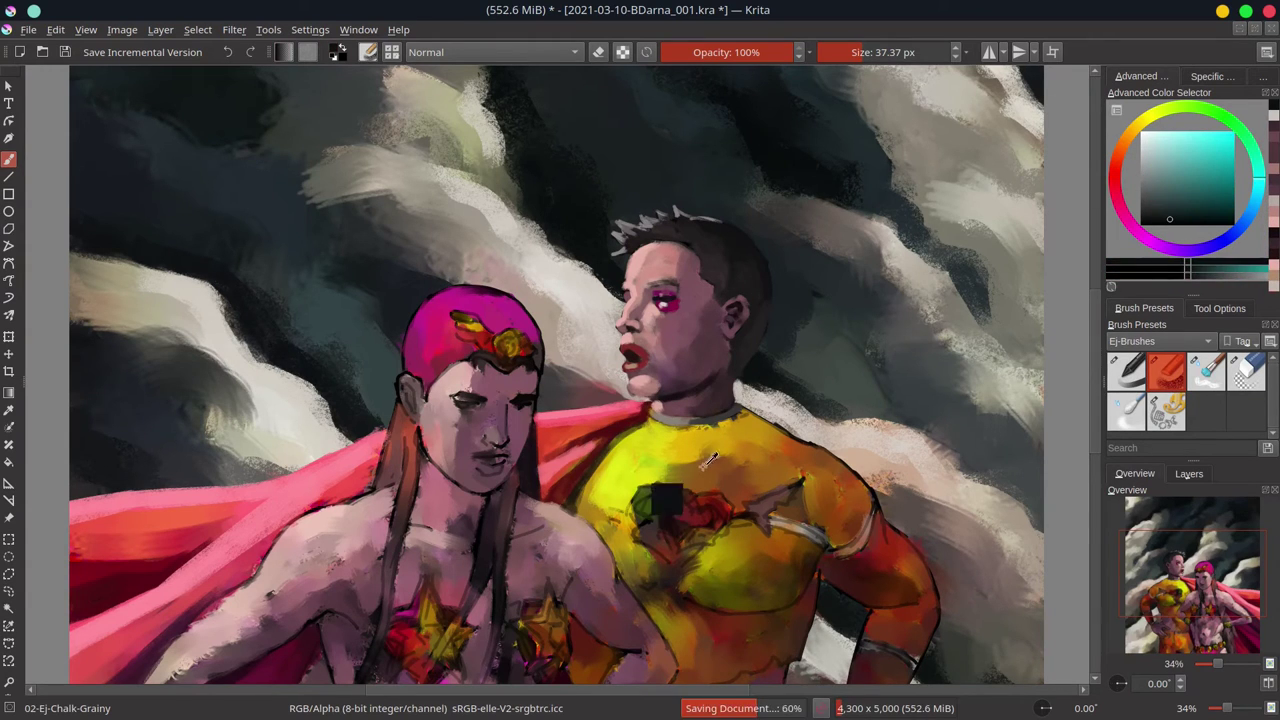
key("bracketright")
key("bracketright")
key("bracketright")
key("bracketright")
key("bracketright")
key("bracketright")
key("bracketright")
key("bracketright")
left_click(726, 495, "ctrl")
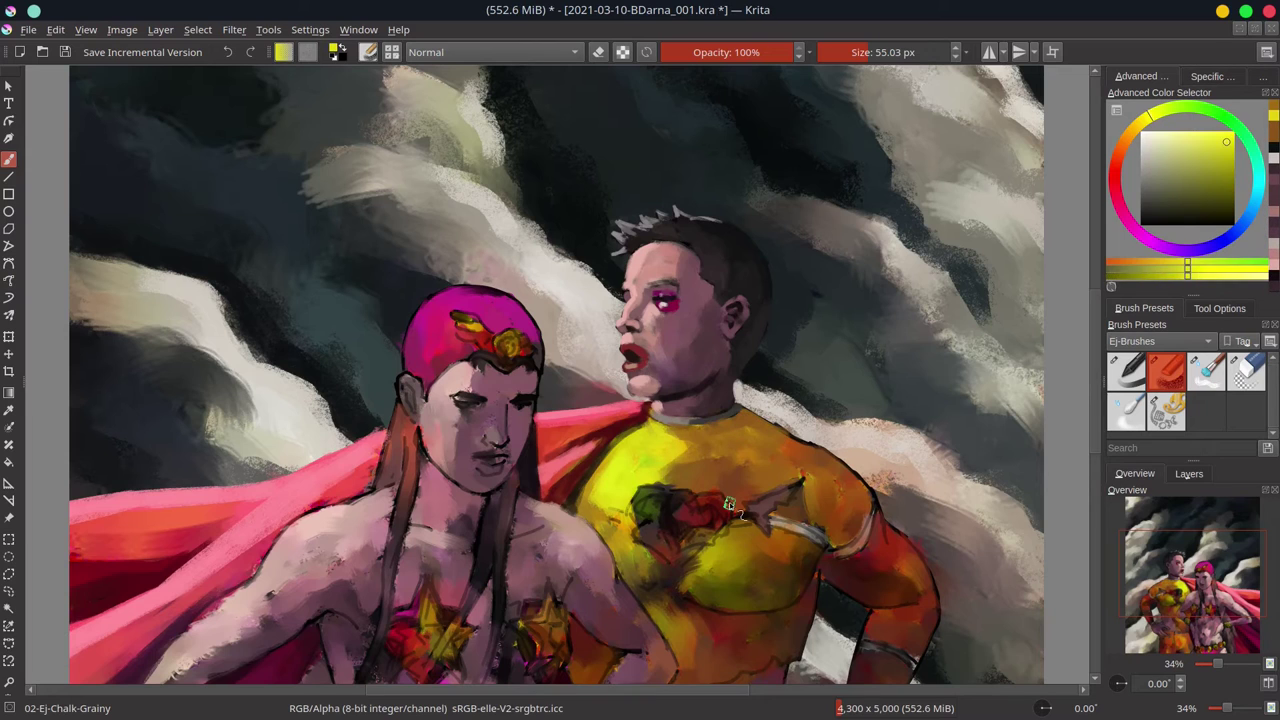
left_click(730, 505, "ctrl")
key("bracketleft")
key("bracketleft")
key("bracketleft")
key("bracketleft")
key("bracketleft")
key("bracketleft")
key("bracketleft")
key("bracketleft")
key("bracketleft")
key("bracketleft")
key("bracketleft")
key("bracketleft")
key("bracketleft")
key("bracketleft")
key("bracketleft")
key("bracketleft")
key("bracketleft")
key("bracketleft")
key("bracketleft")
key("bracketleft")
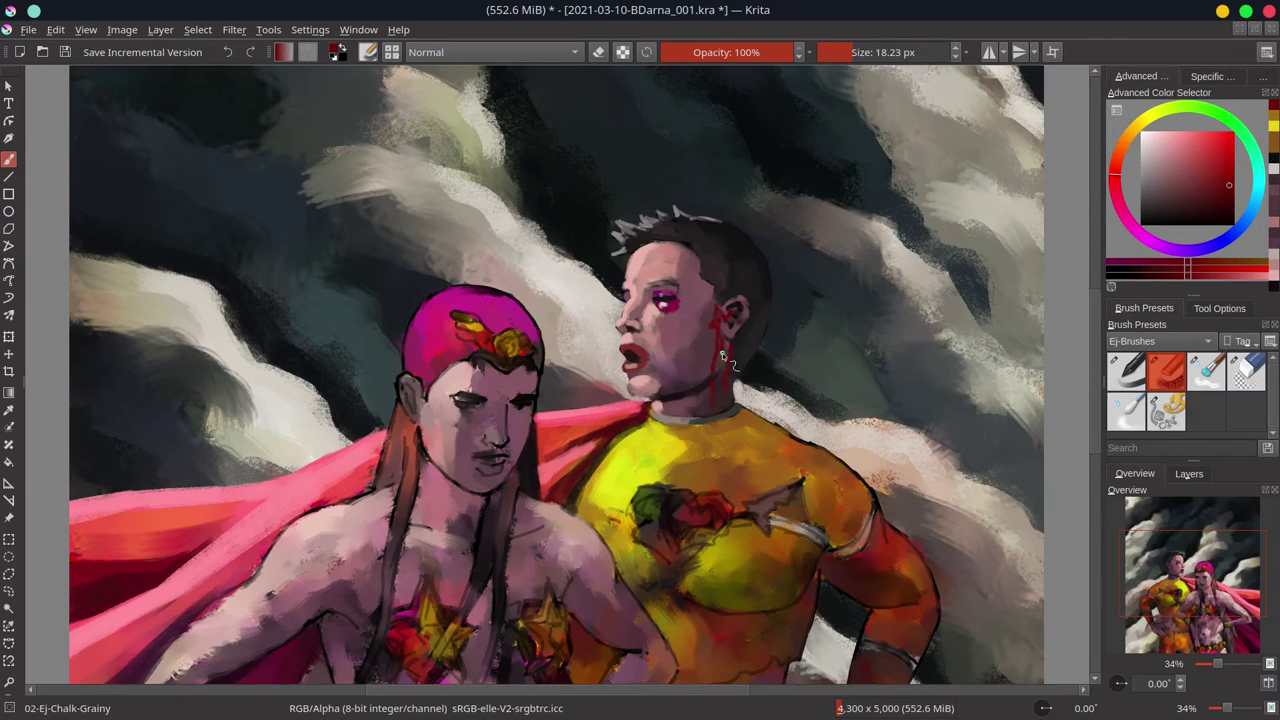
Pick darker neck reds, a pale cloud tone and orange for the neck streaks
left_click(726, 423, "ctrl")
left_click(960, 233, "ctrl")
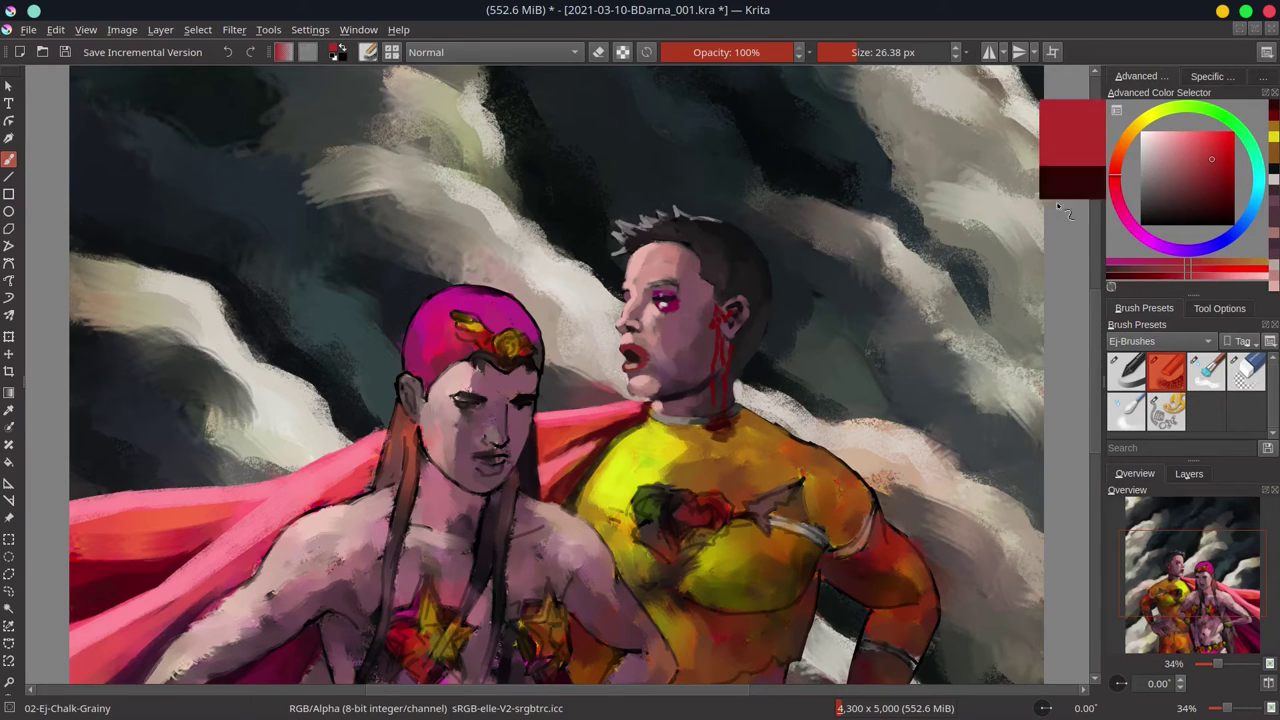
key("bracketleft")
key("bracketleft")
key("bracketleft")
key("bracketleft")
key("bracketleft")
key("bracketleft")
key("bracketleft")
key("bracketleft")
key("bracketleft")
key("bracketleft")
key("bracketleft")
key("bracketleft")
key("bracketleft")
key("bracketleft")
key("bracketleft")
key("bracketleft")
key("bracketleft")
key("bracketleft")
key("bracketleft")
key("bracketleft")
left_click(716, 337, "ctrl")
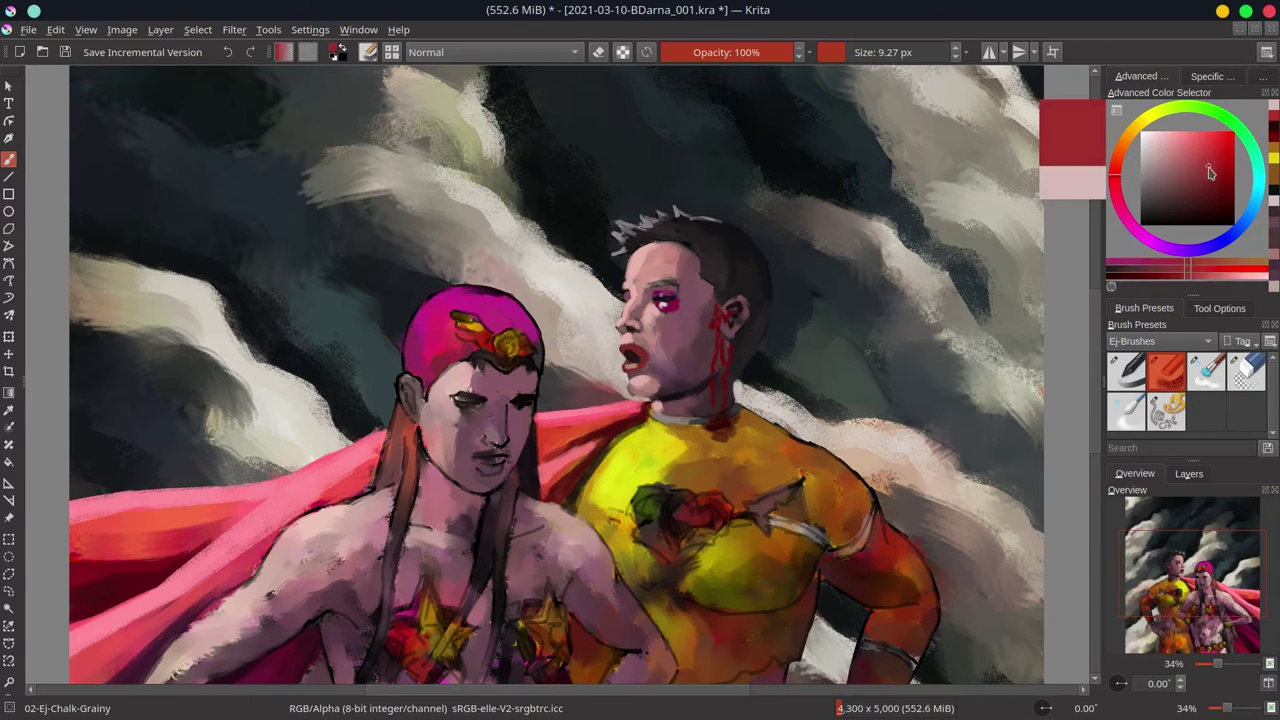
key("bracketright")
key("bracketright")
key("bracketright")
key("bracketright")
key("bracketright")
key("bracketright")
key("bracketright")
key("bracketright")
key("bracketright")
key("bracketright")
key("bracketright")
left_click(683, 418, "ctrl")
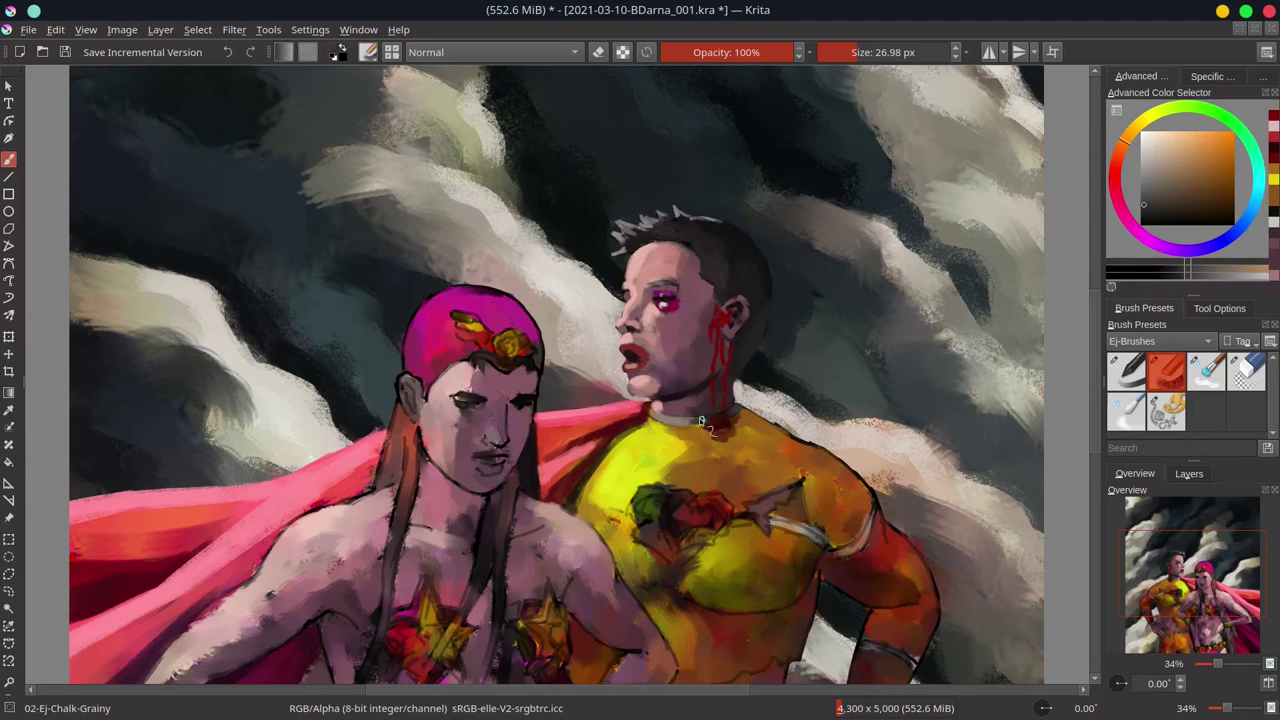
key("bracketright")
key("bracketright")
key("bracketright")
key("bracketright")
key("bracketright")
key("bracketright")
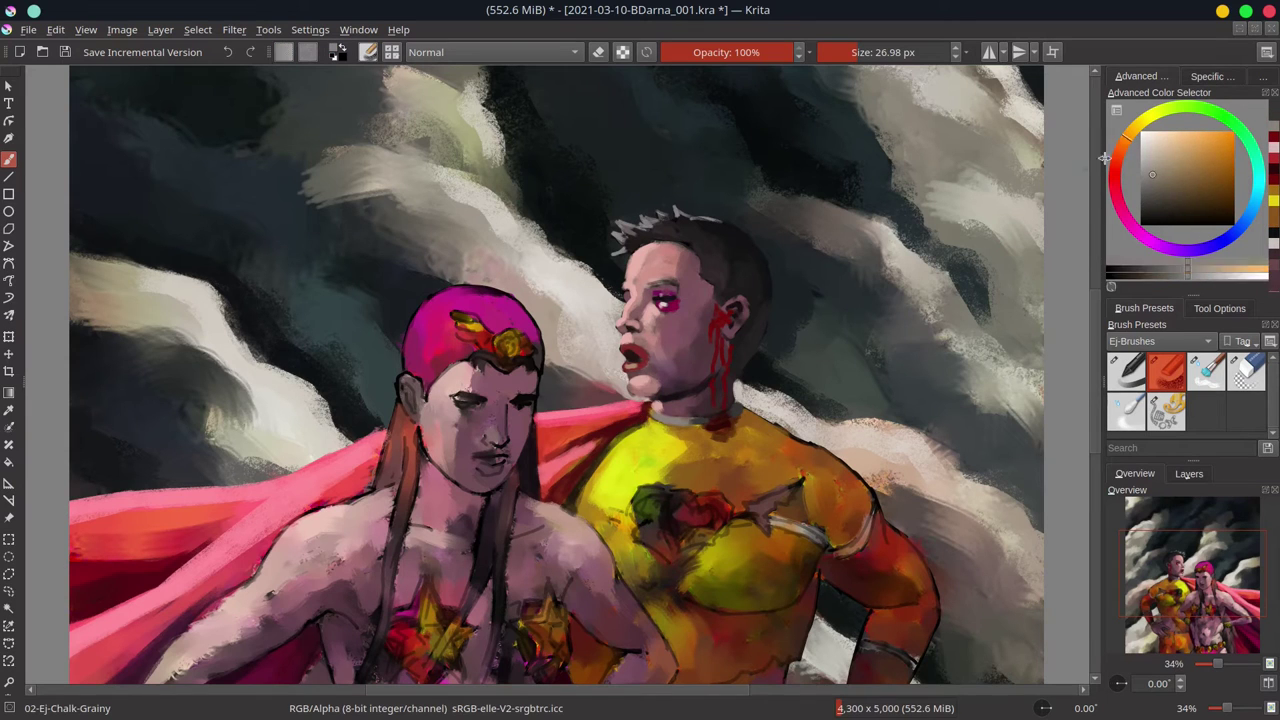
left_click(612, 506, "ctrl")
key("bracketright")
key("bracketright")
key("bracketright")
key("bracketright")
key("bracketright")
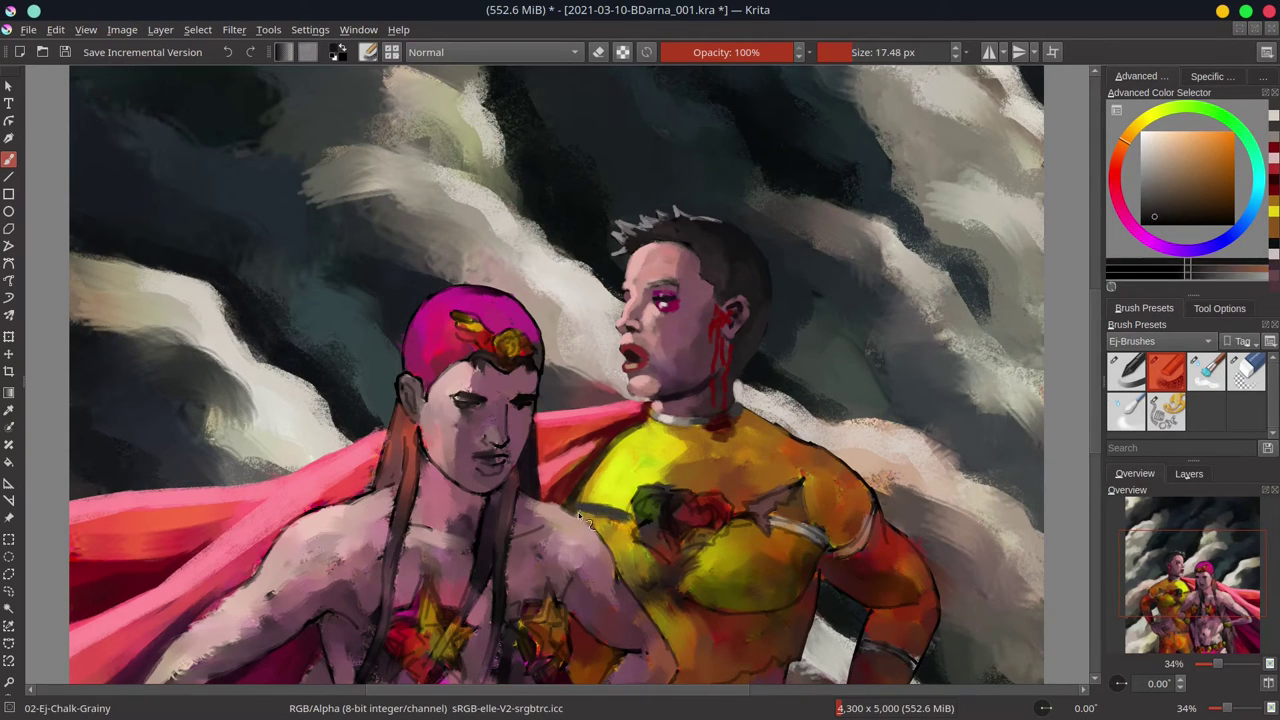
Sample the costume yellows and a near-black outline tone, enlarging the brush to about 32 px
left_click(578, 512, "ctrl")
left_click(592, 515, "ctrl")
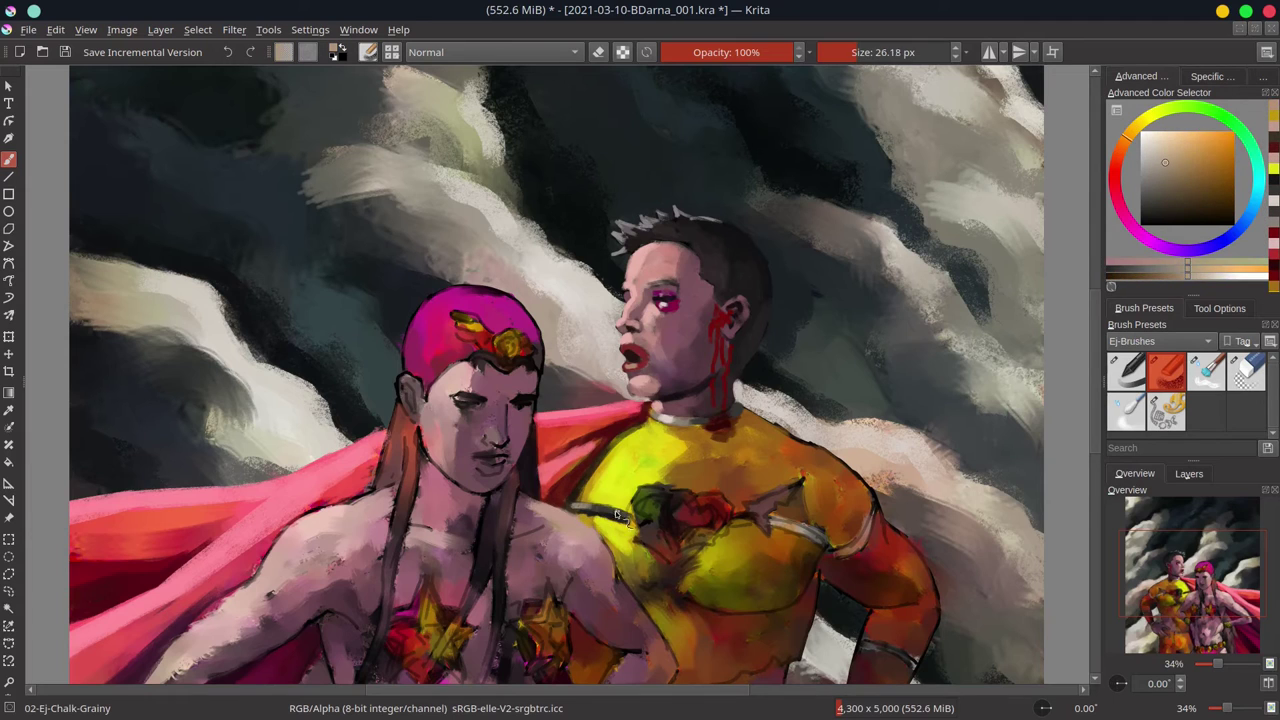
left_click(598, 512, "ctrl")
key("bracketleft")
key("bracketleft")
key("bracketleft")
key("bracketleft")
key("bracketleft")
key("bracketleft")
key("bracketleft")
key("bracketleft")
key("bracketleft")
key("bracketleft")
left_click(614, 527, "ctrl")
left_click(688, 463, "ctrl")
key("bracketright")
key("bracketright")
key("bracketright")
key("bracketright")
key("bracketright")
key("bracketright")
key("bracketright")
key("bracketright")
key("bracketright")
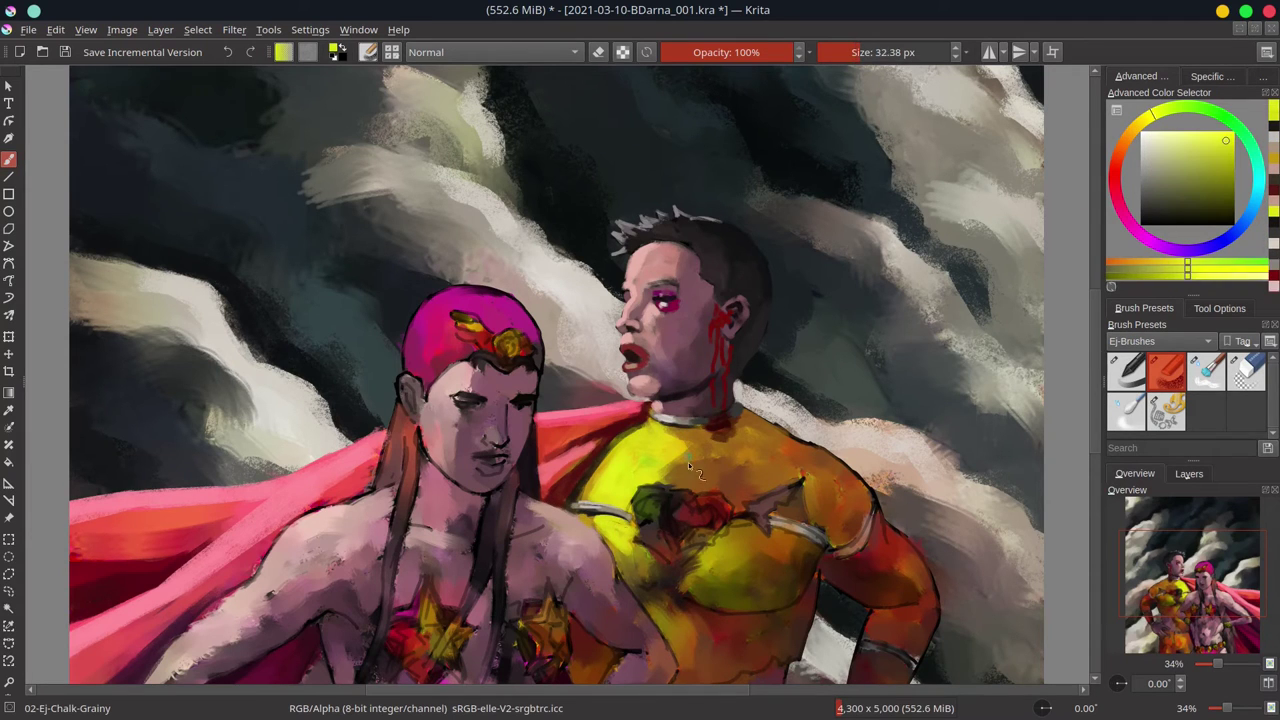
Paint dark red-brown into the chest emblem with a brush of about 59 px
left_click(685, 513, "ctrl")
key("bracketright")
key("bracketright")
key("bracketright")
key("bracketright")
key("bracketright")
key("bracketright")
left_click(668, 554, "ctrl")
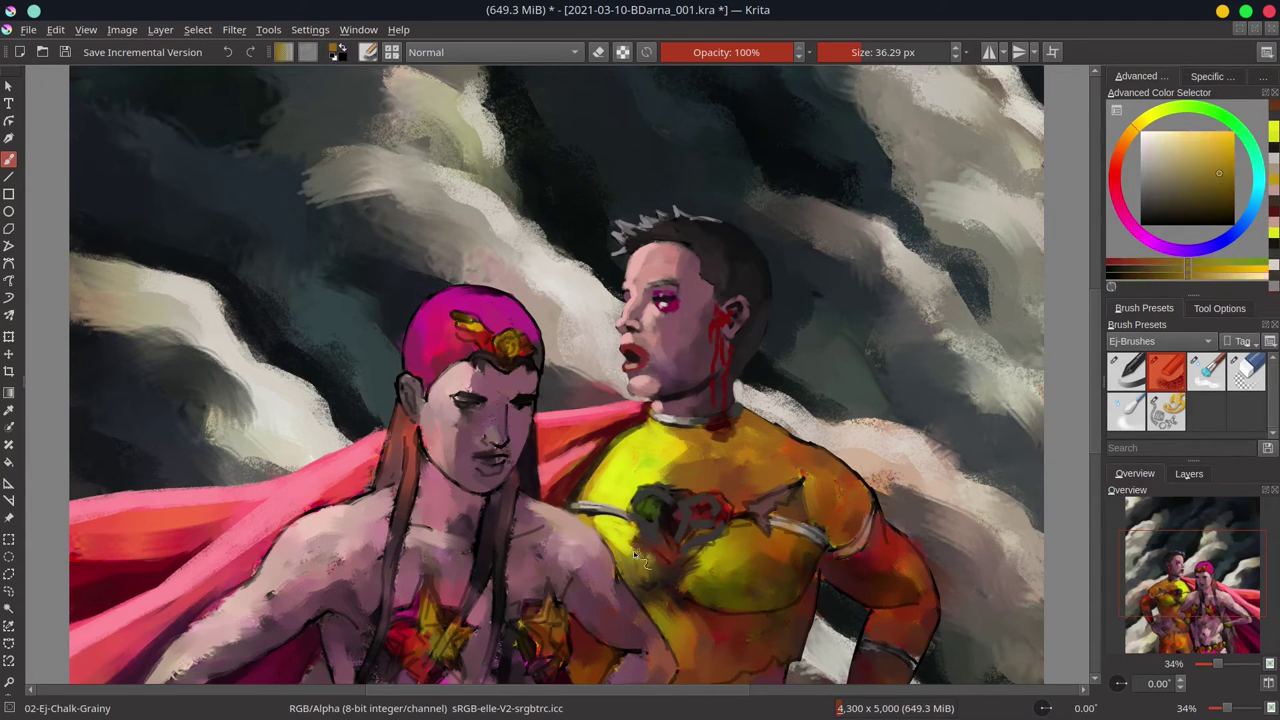
left_click(652, 552, "ctrl")
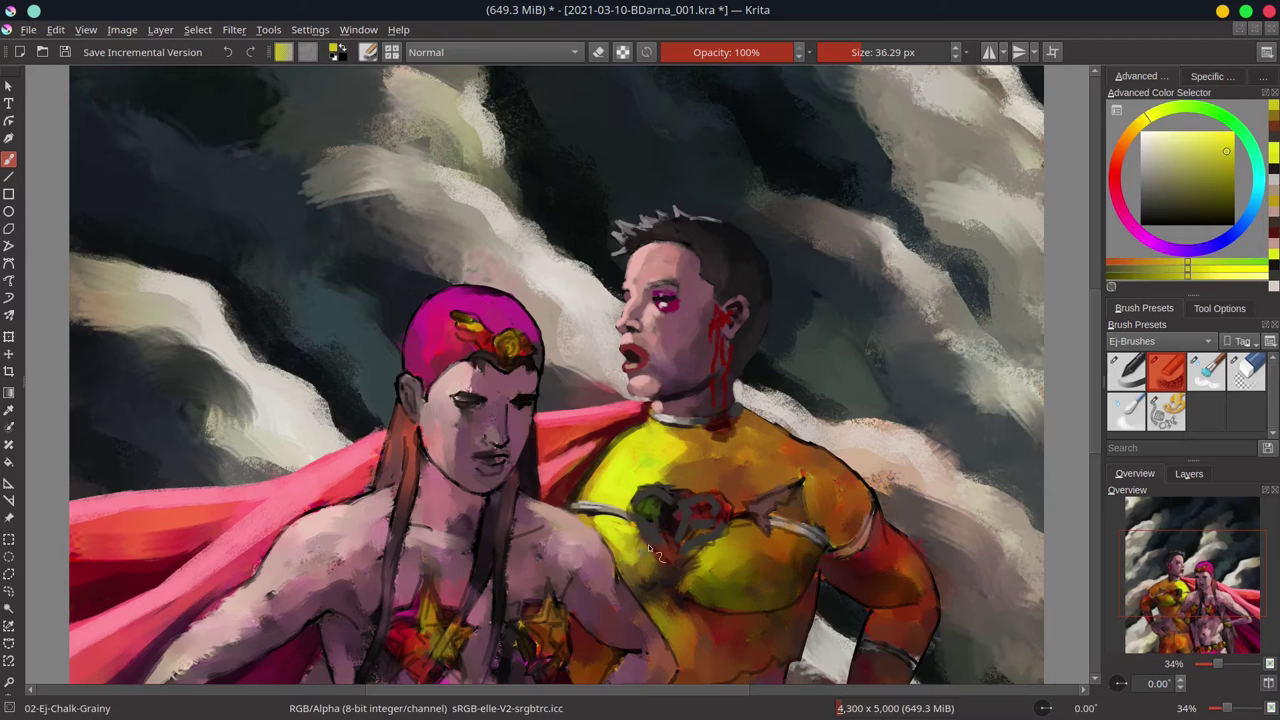
left_click(705, 480, "ctrl")
key("bracketright")
key("bracketright")
key("bracketright")
key("bracketright")
key("bracketright")
key("bracketright")
key("bracketright")
left_click(1182, 205)
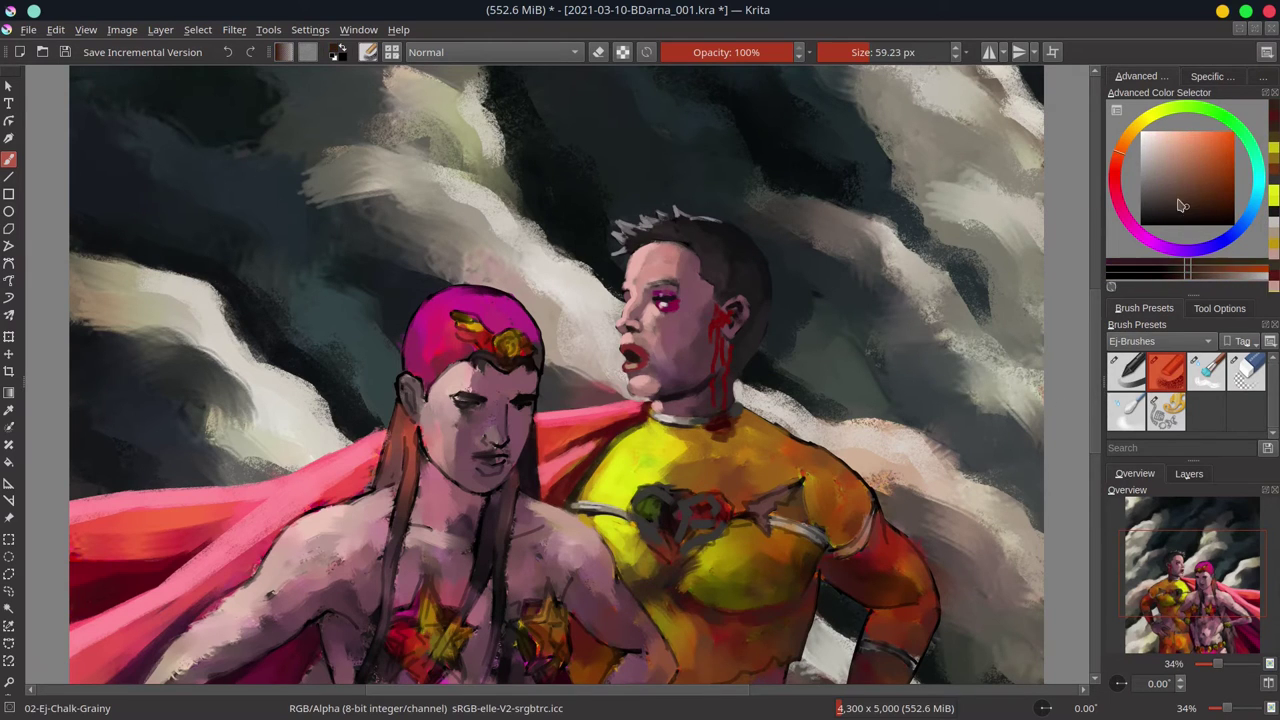
Shade the yellow suit with sampled light yellow and orange-yellow, then shift toward the waist
key("bracketright")
left_click(718, 586, "ctrl")
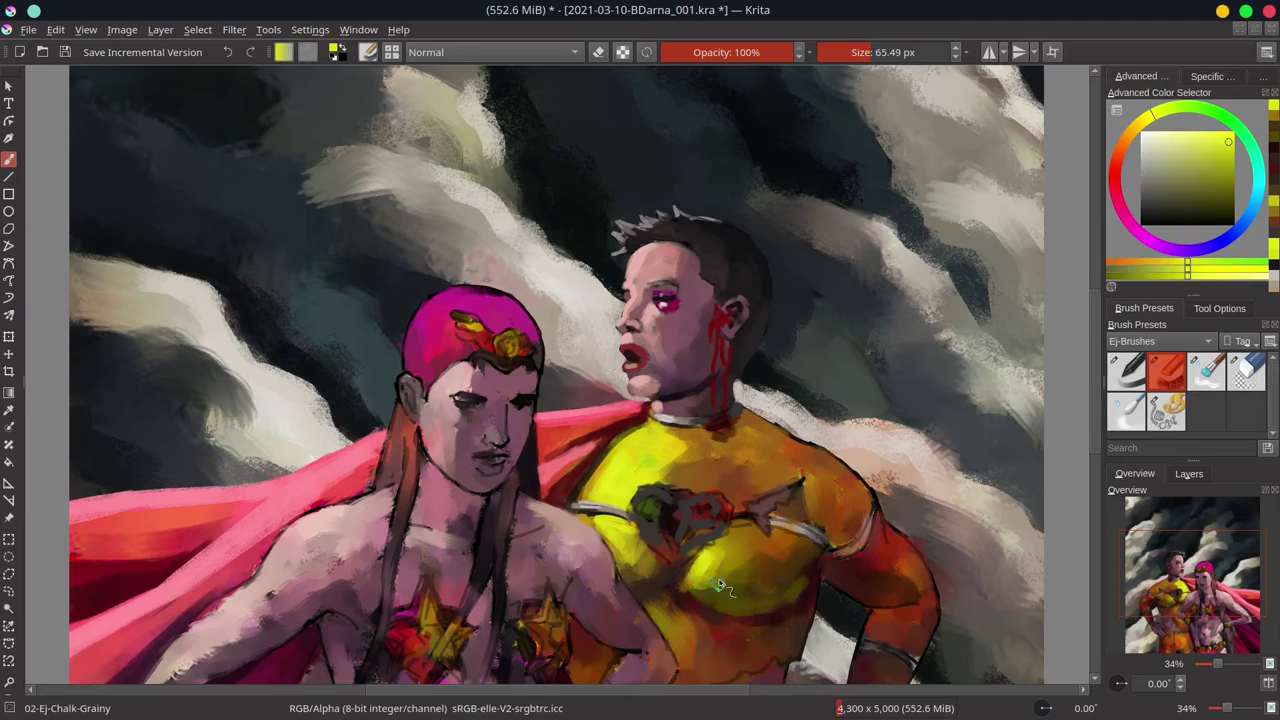
left_click(740, 566, "ctrl")
left_click(733, 570, "ctrl")
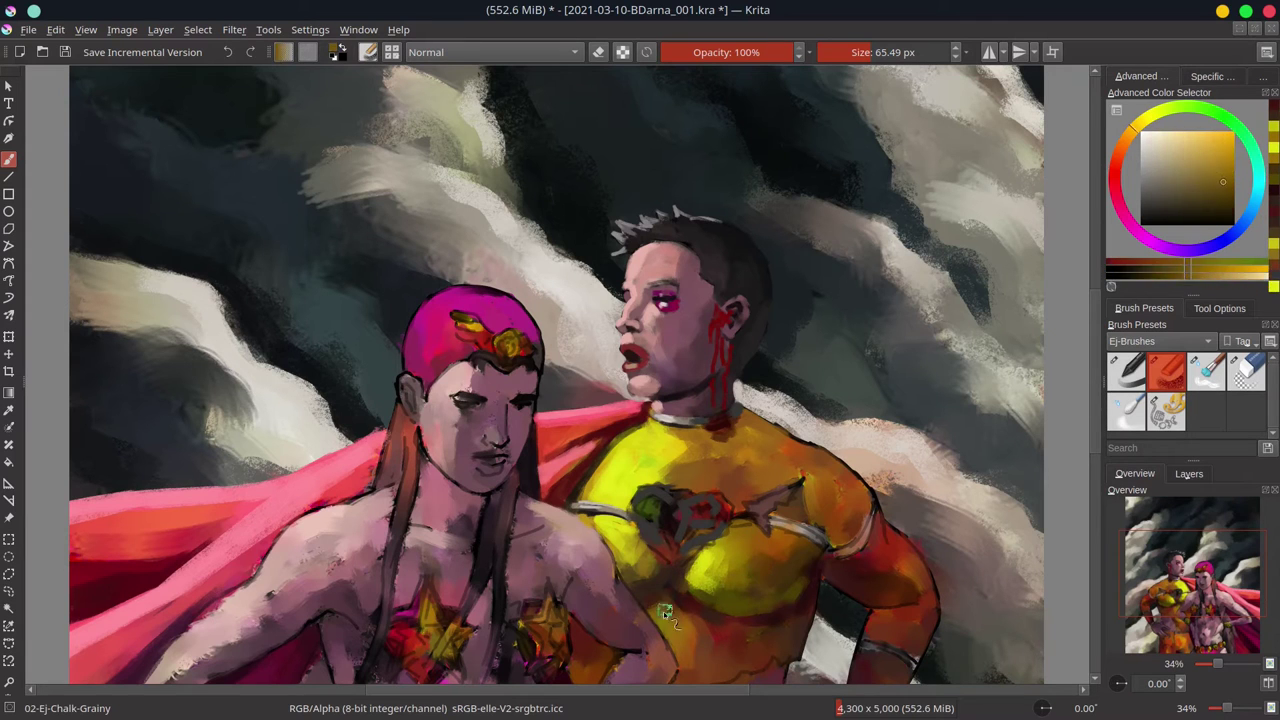
left_click(733, 570, "ctrl")
key("bracketleft")
key("bracketleft")
left_click_drag(580, 655, 565, 525)
left_click(565, 525, "ctrl")
Paint saturated orange shading on the suit's side with a brush of about 39 px
left_click(563, 500, "ctrl")
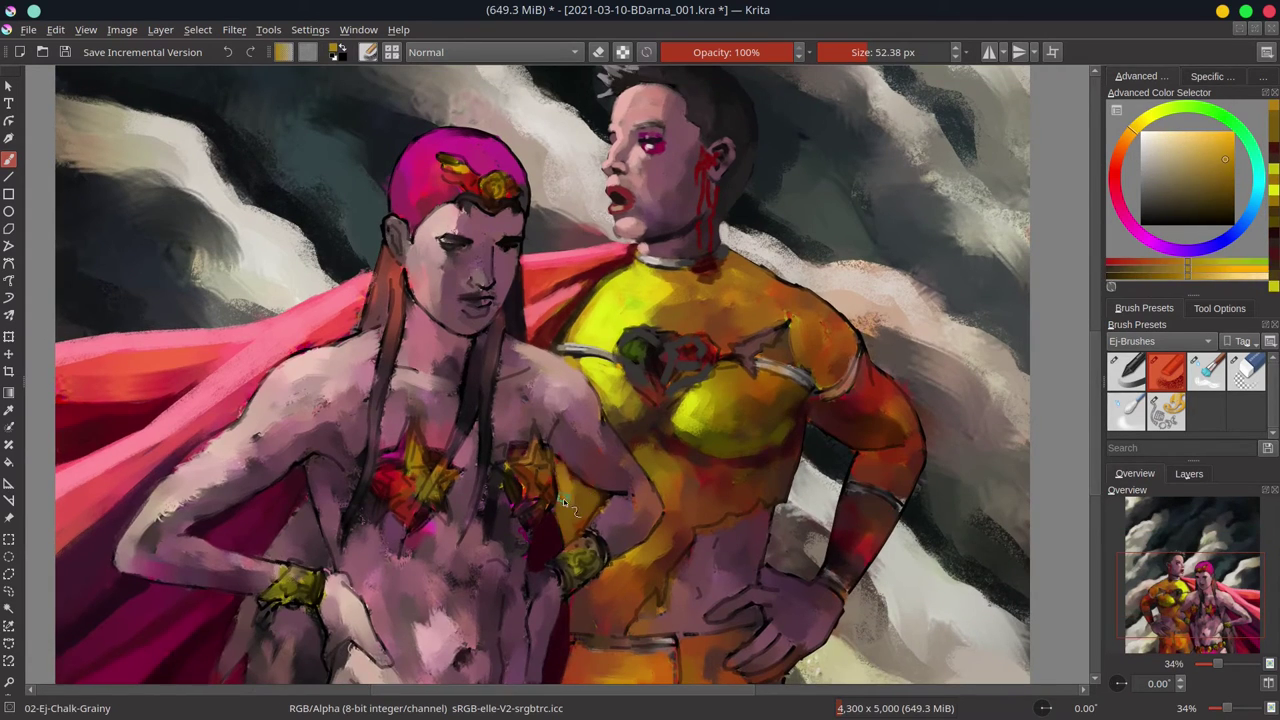
key("bracketleft")
left_click(562, 505, "ctrl")
left_click(560, 516, "ctrl")
Paint yellow strokes down the hero's side with a brush of about 48 px
left_click(576, 494, "ctrl")
key("bracketright")
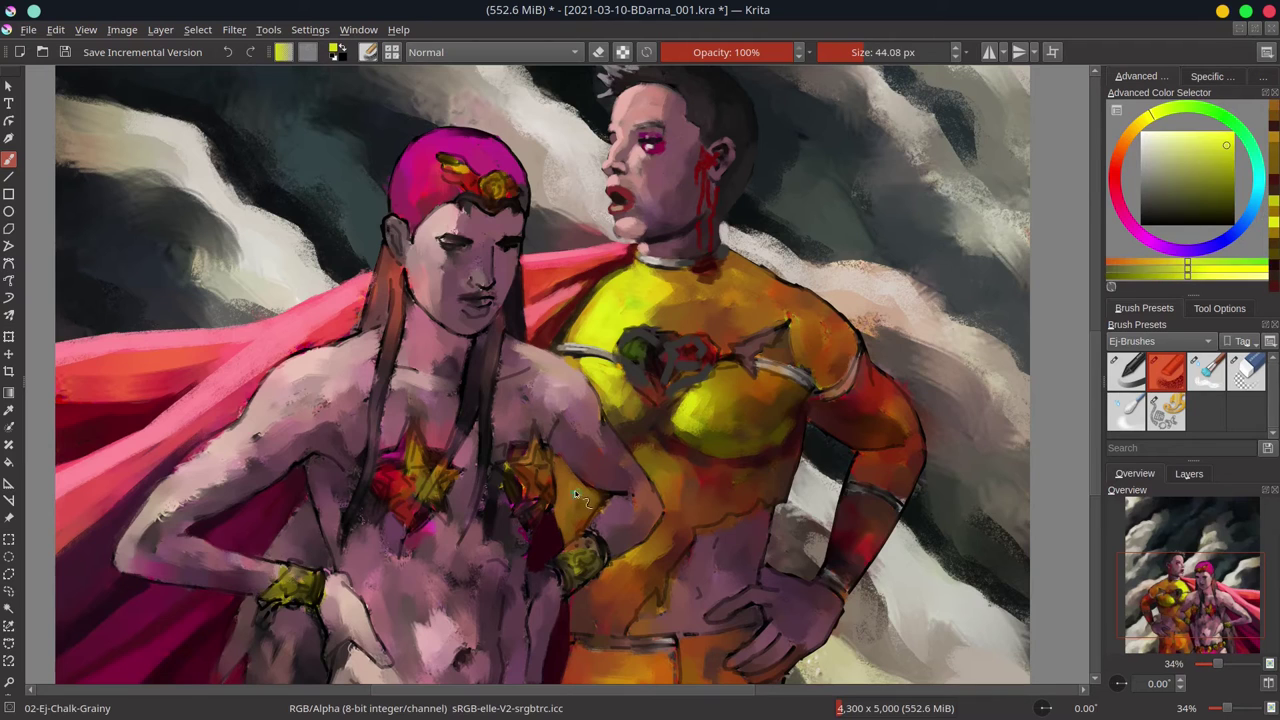
left_click(575, 484, "ctrl")
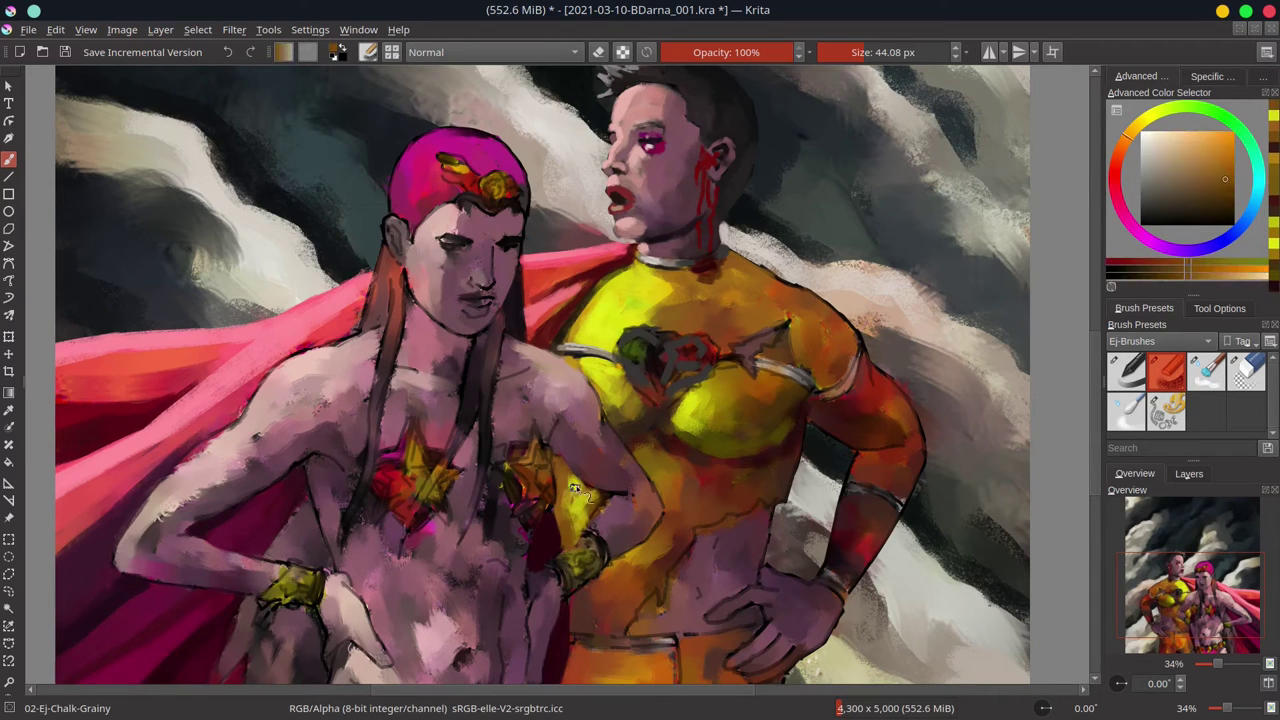
left_click(596, 555, "ctrl")
key("bracketright")
left_click_drag(590, 570, 612, 625)
Paint a pale muted-pink patch near the waist with a brush of about 43 px
left_click(716, 483, "ctrl")
left_click(700, 490, "ctrl")
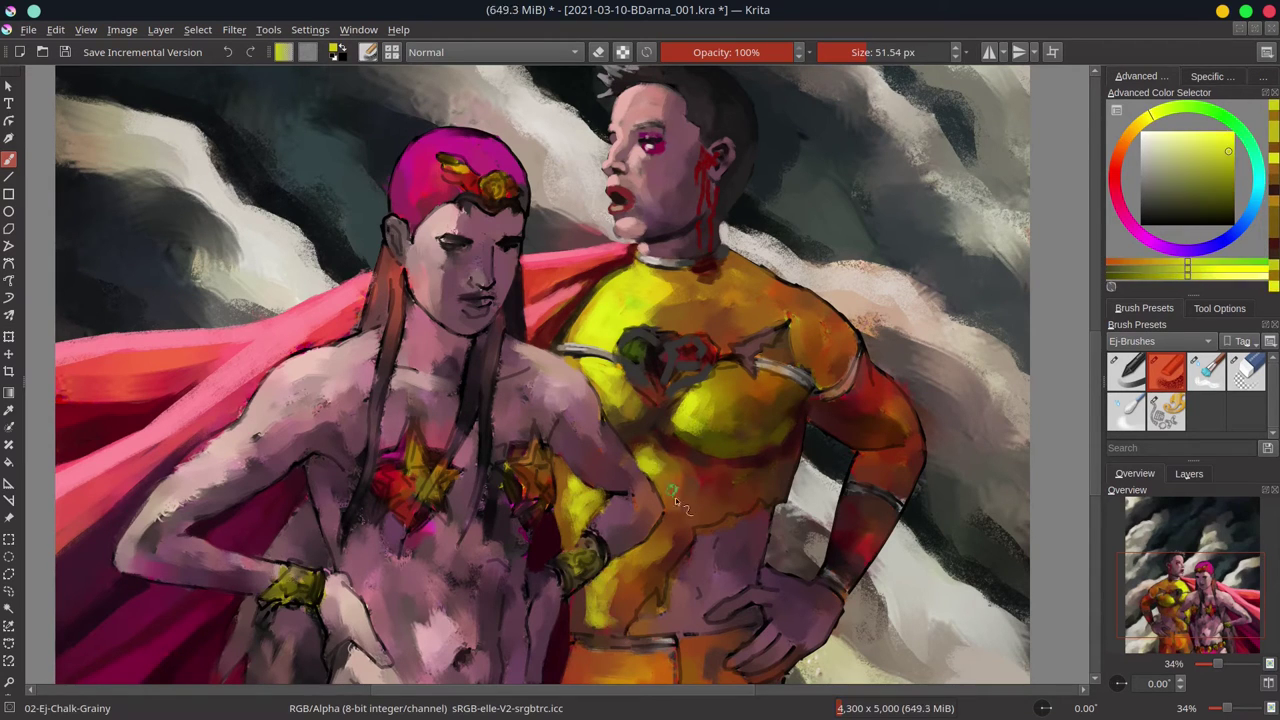
left_click(643, 563, "ctrl")
left_click(714, 478, "ctrl")
key("bracketright")
key("bracketright")
left_click(714, 478, "ctrl")
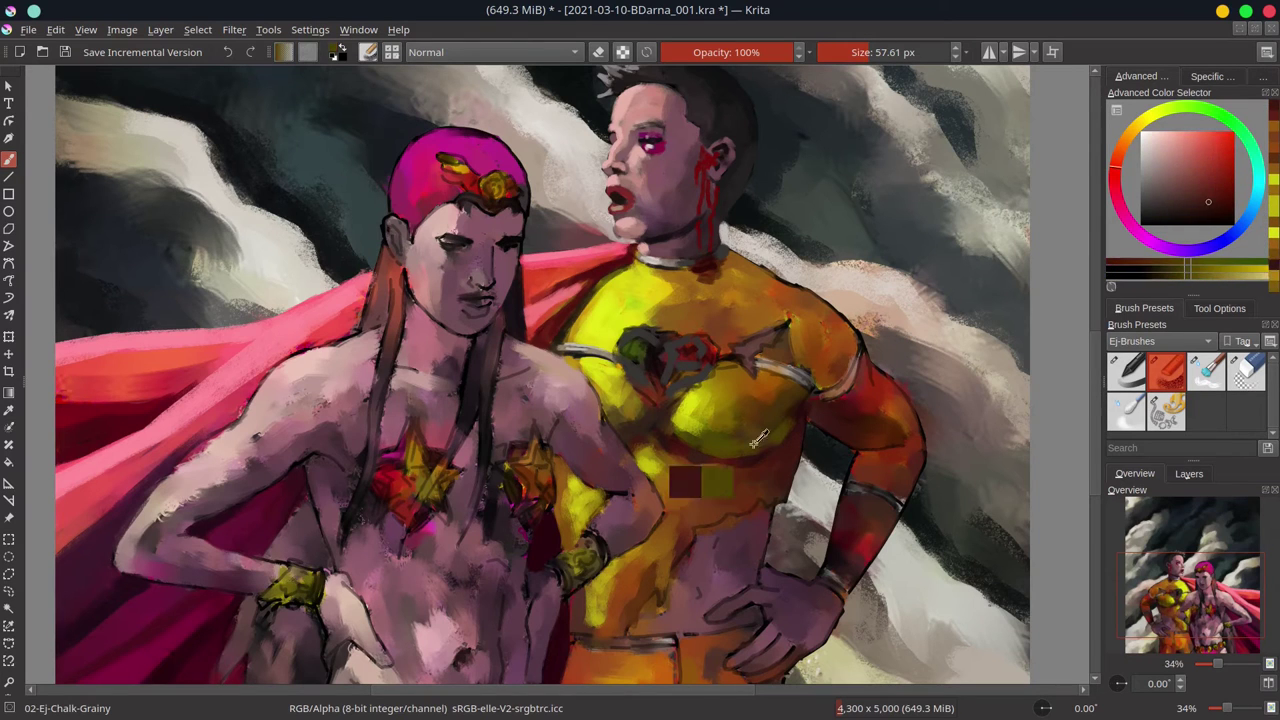
key("bracketleft")
key("bracketleft")
key("bracketleft")
left_click(655, 590, "ctrl")
mouse_move(630, 625)
left_mouse_down()
mouse_move(690, 587)
mouse_move(694, 544)
left_mouse_up()
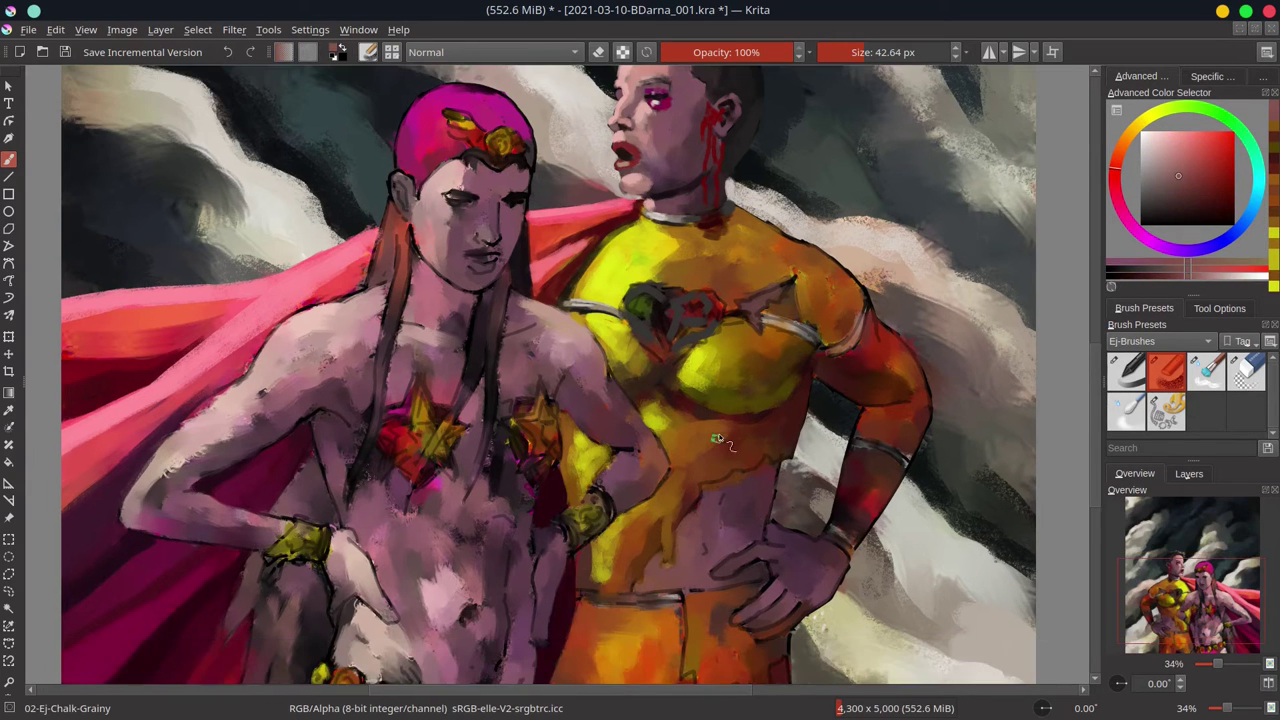
Paint lighter yellow onto the torso with a brush of about 46 px
key("bracketleft")
key("bracketleft")
key("bracketleft")
left_click(715, 523, "ctrl")
left_click(737, 508, "ctrl")
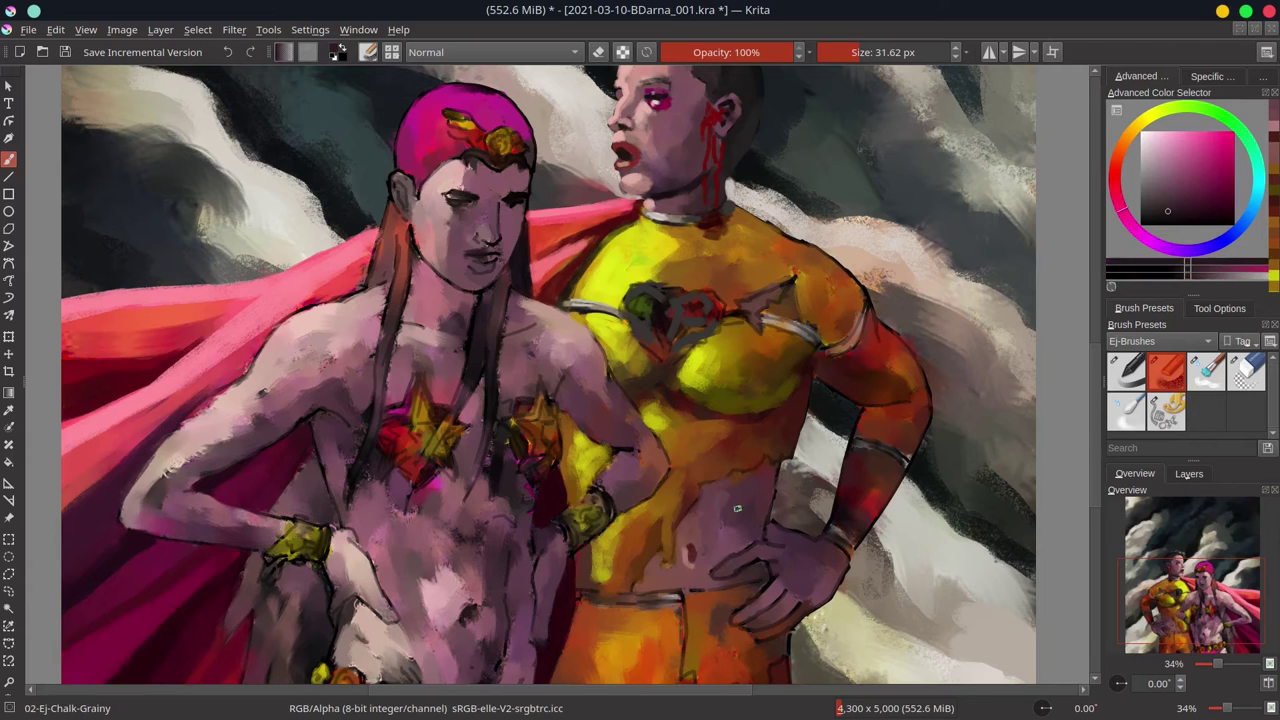
key("bracketright")
key("bracketright")
key("bracketright")
left_click(641, 582, "ctrl")
left_click(644, 568, "ctrl")
left_click(647, 552, "ctrl")
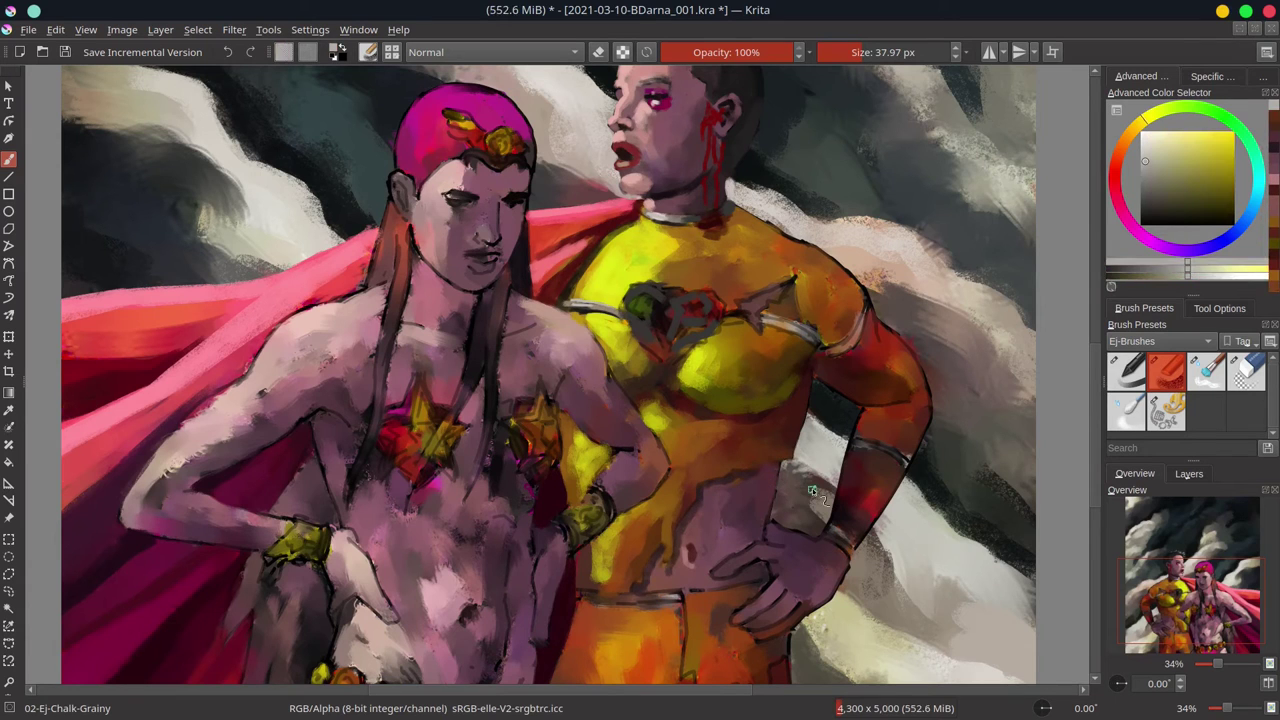
left_click(650, 537, "ctrl")
Move down to the belt, sample dark pink and suit yellow, and save the painting
key("bracketright")
key("bracketright")
key("bracketright")
key("bracketright")
left_click(655, 518, "ctrl")
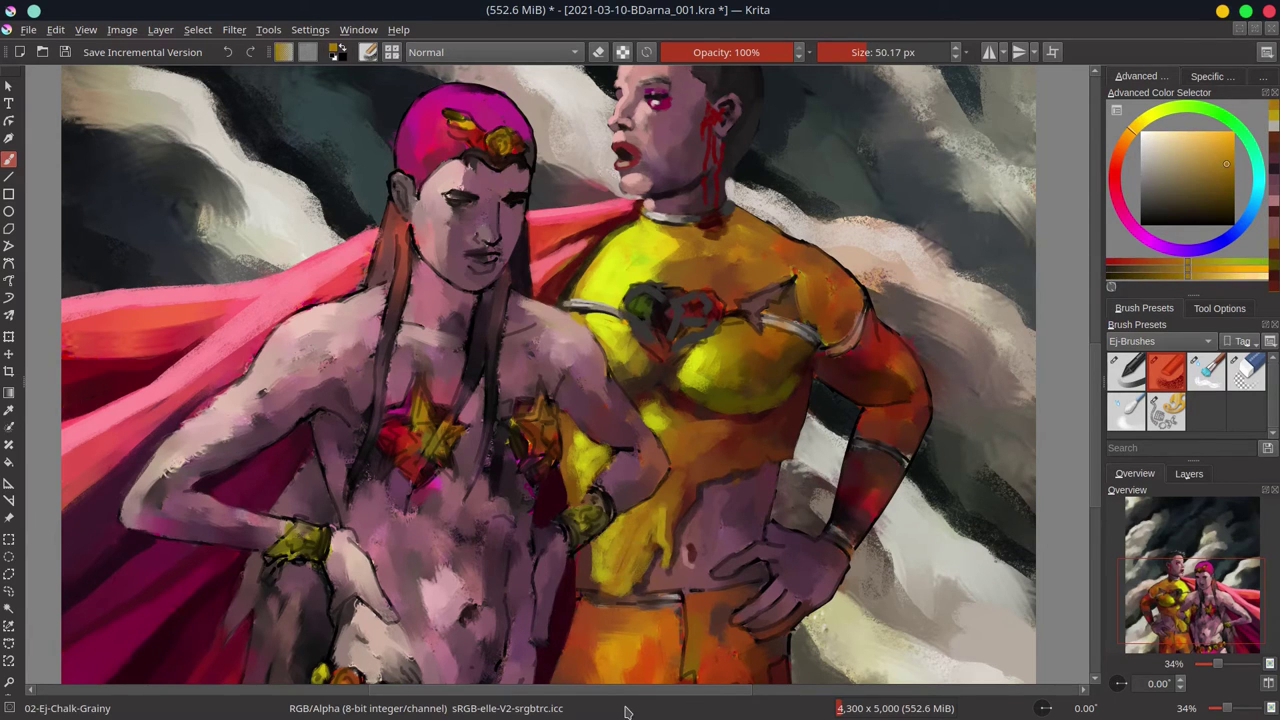
key("bracketleft")
key("bracketleft")
left_click_drag(592, 431, 584, 367)
left_click(584, 367, "ctrl")
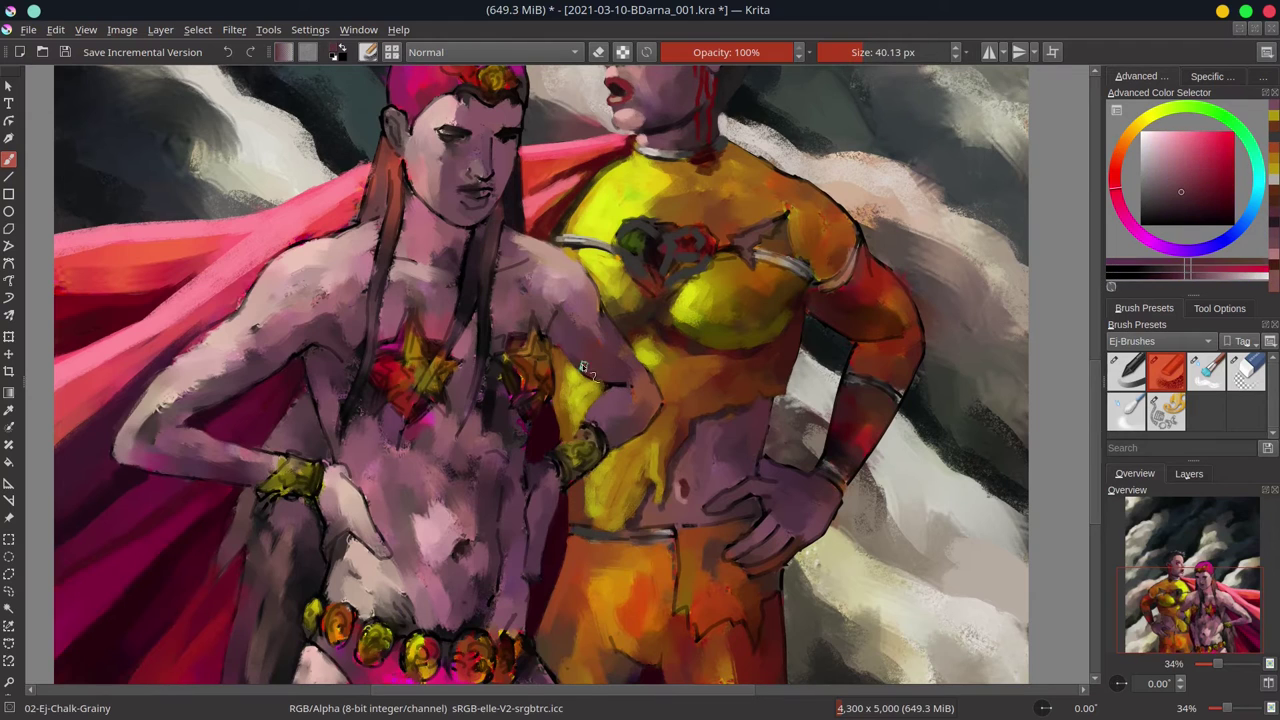
key("ctrl+s")
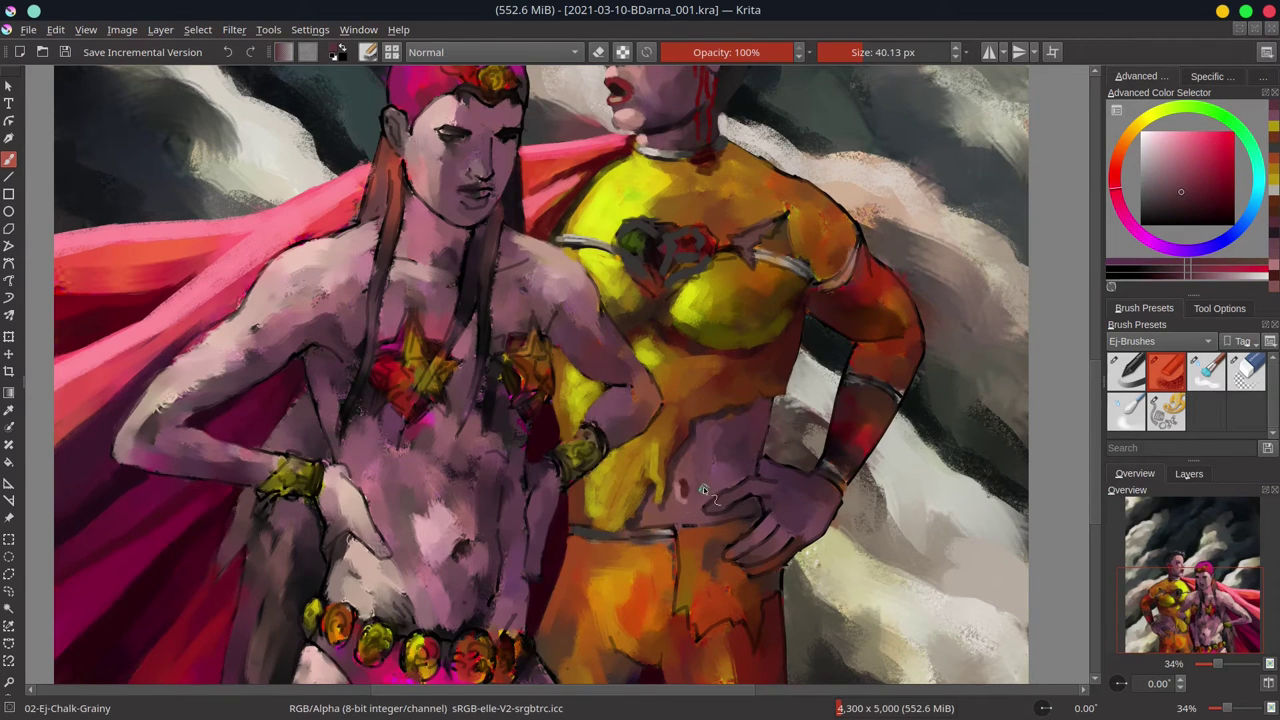
left_click(704, 489, "ctrl")
key("bracketright")
key("bracketright")
key("bracketright")
key("bracketright")
scroll(698, 488, "down", 3)
Sample dark red and orange-yellow with a brush of about 75 px, and save the painting
left_click(619, 527, "ctrl")
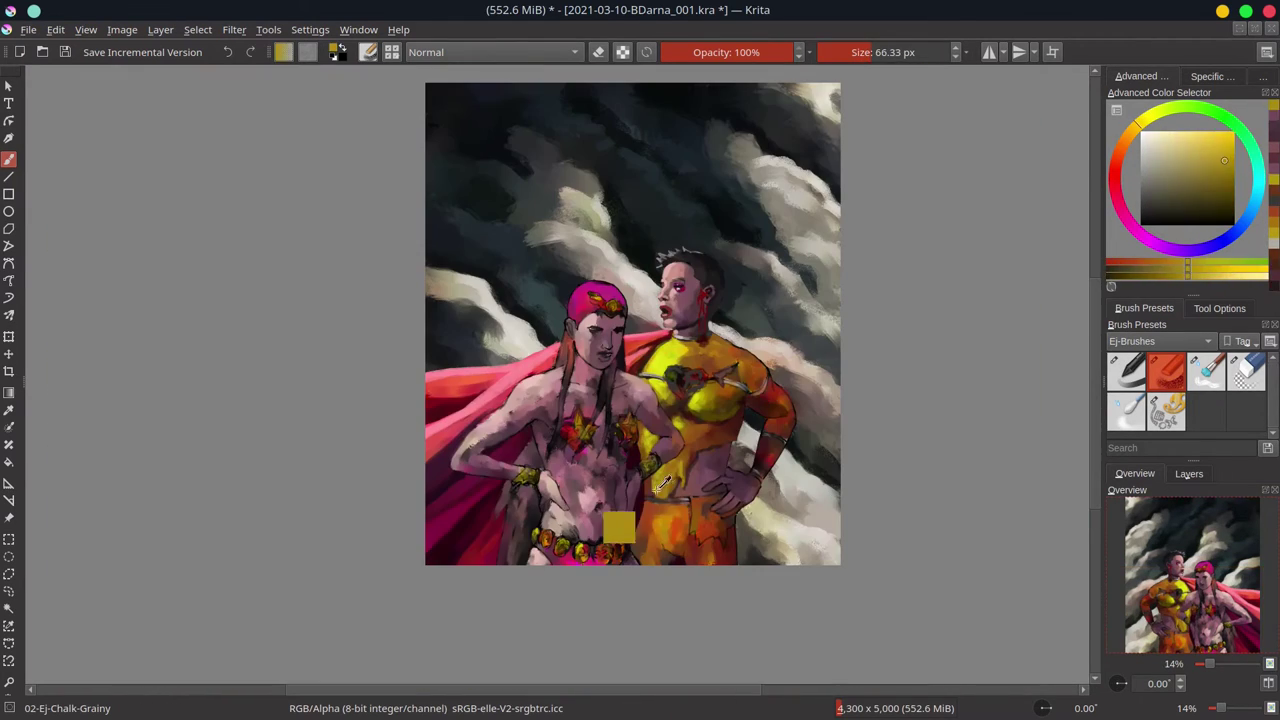
key("bracketright")
key("bracketright")
left_click(664, 530, "ctrl")
key("bracketleft")
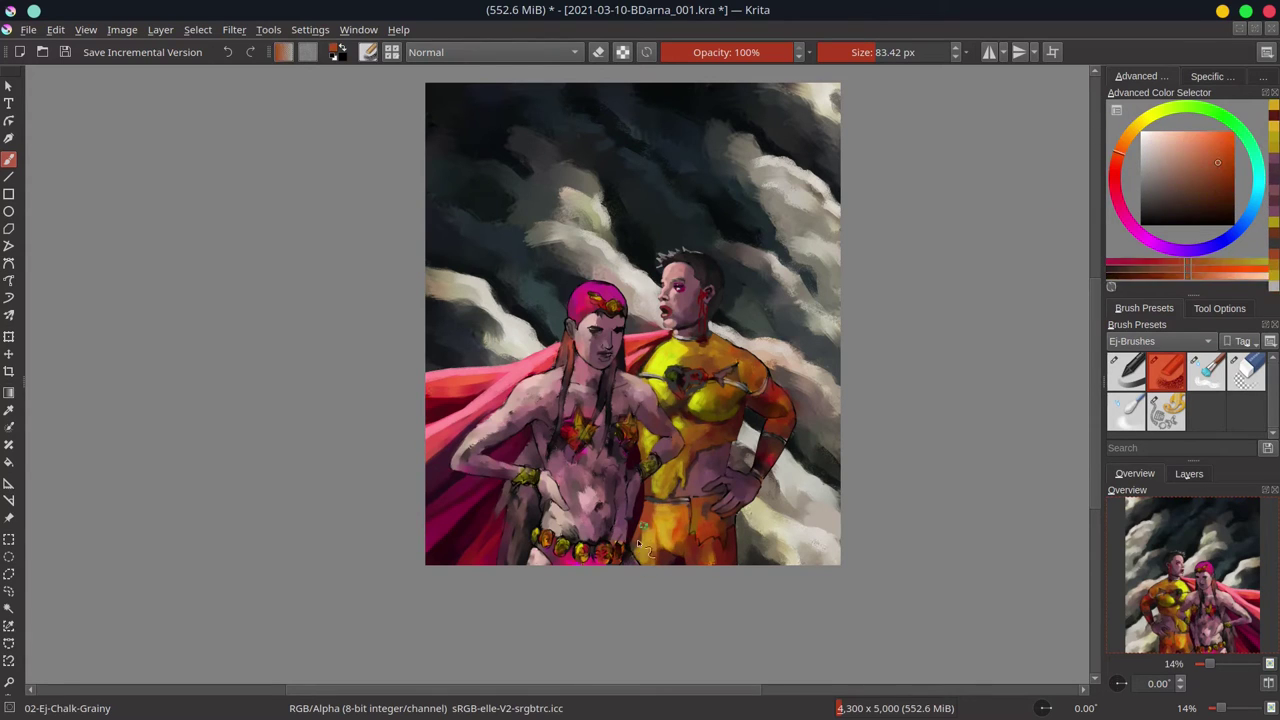
left_click(698, 519, "ctrl")
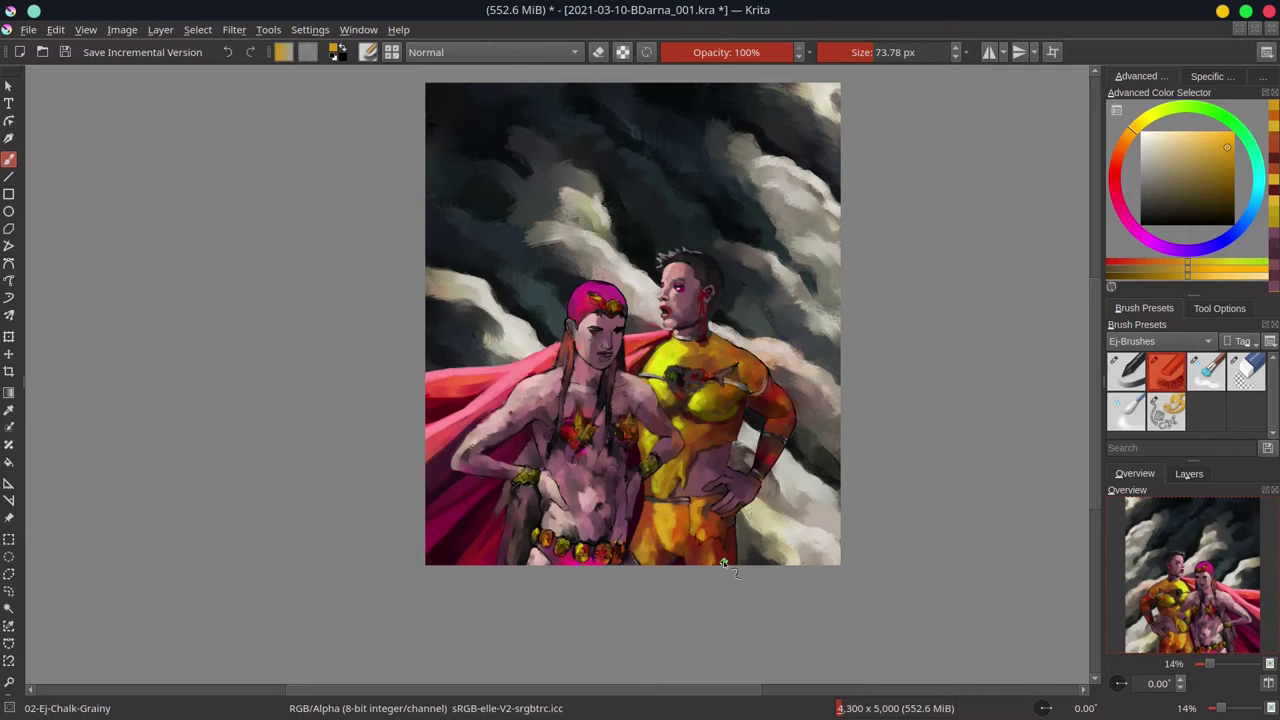
key("ctrl+s")
Paint a short dark red streak on the belly with a brush of about 21 px
left_click(712, 420, "ctrl")
left_click(707, 425, "ctrl")
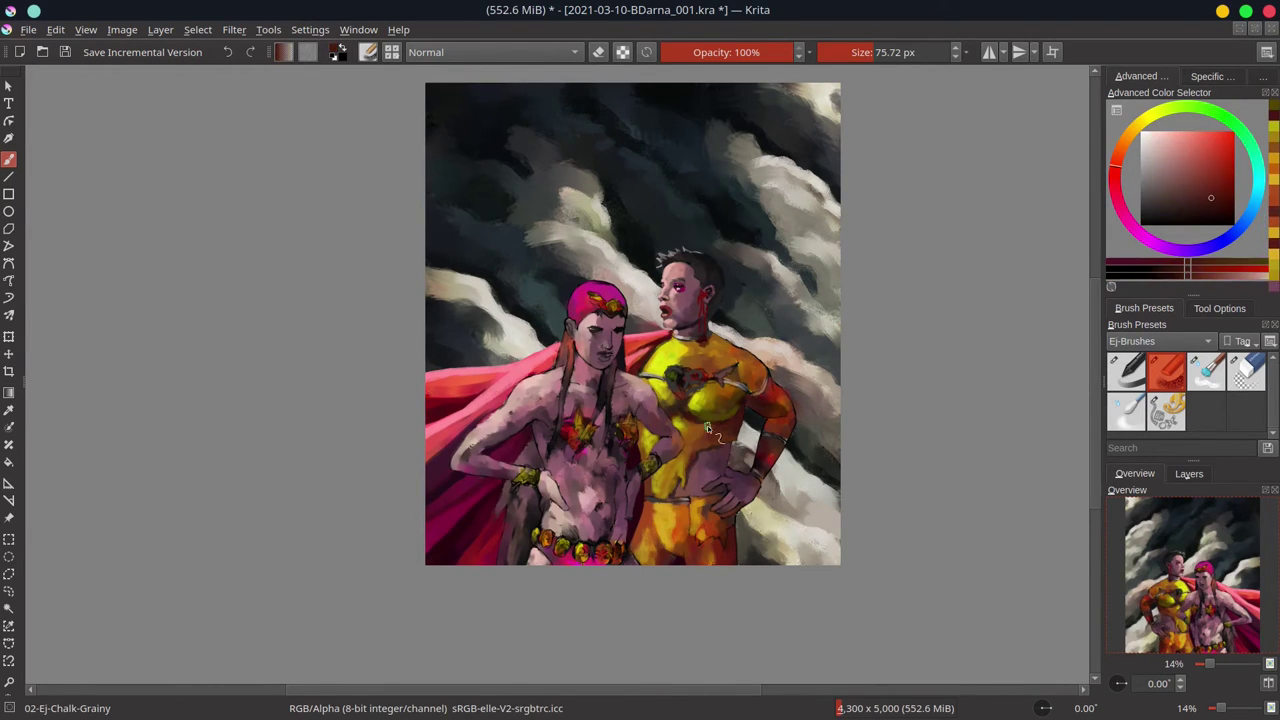
scroll(710, 461, "up", 4)
key("bracketleft")
key("bracketleft")
key("bracketleft")
key("bracketleft")
key("bracketleft")
key("bracketleft")
key("bracketleft")
mouse_move(695, 461)
left_mouse_down()
mouse_move(731, 452)
mouse_move(712, 457)
mouse_move(695, 504)
mouse_move(716, 456)
left_mouse_up()
Add more red streaks on the belly at about 22 px, sampling brighter and darker reds
left_click(695, 470, "ctrl")
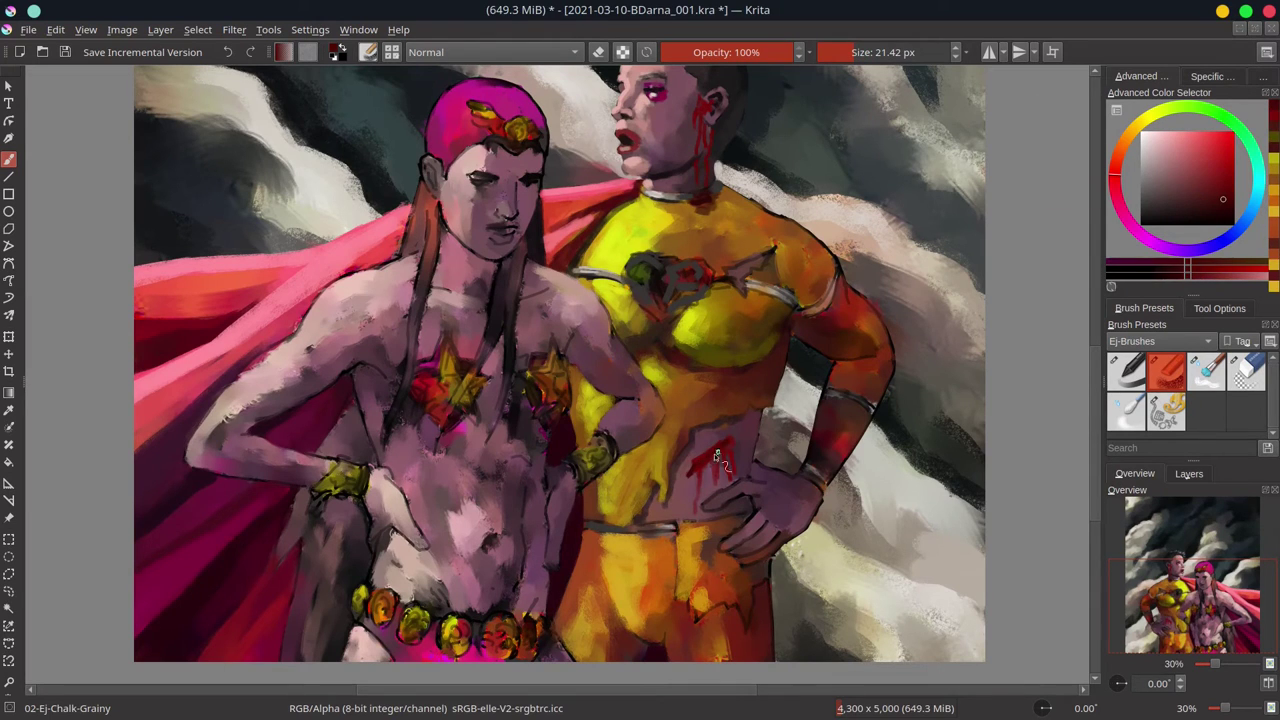
key("bracketleft")
key("bracketleft")
key("bracketleft")
key("bracketleft")
key("bracketleft")
key("bracketleft")
left_click(713, 465, "ctrl")
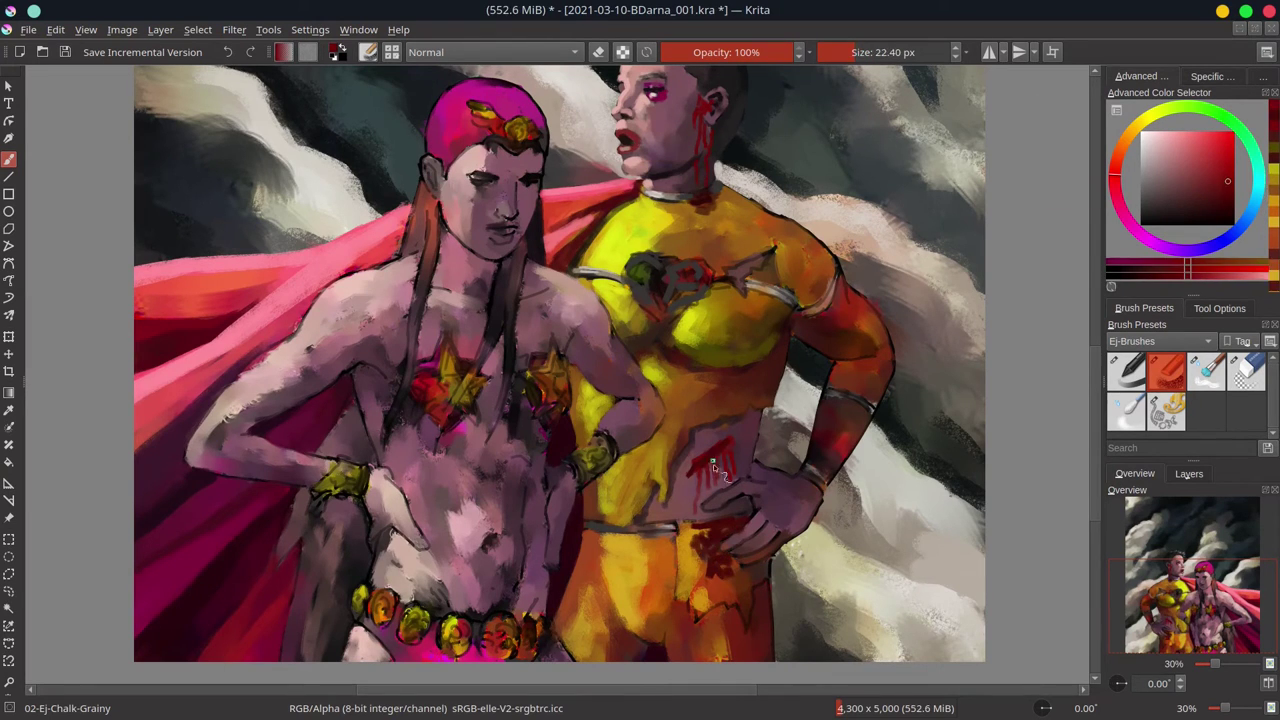
left_click(812, 372, "ctrl")
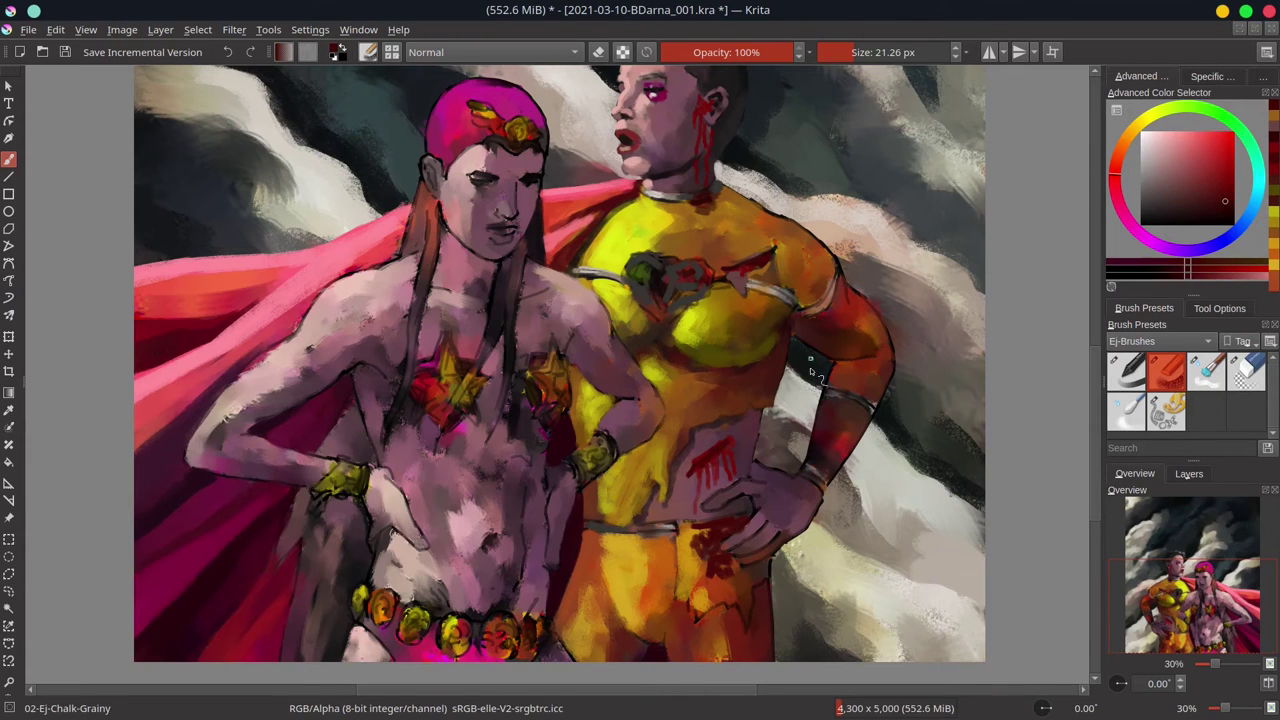
left_click(697, 465, "ctrl")
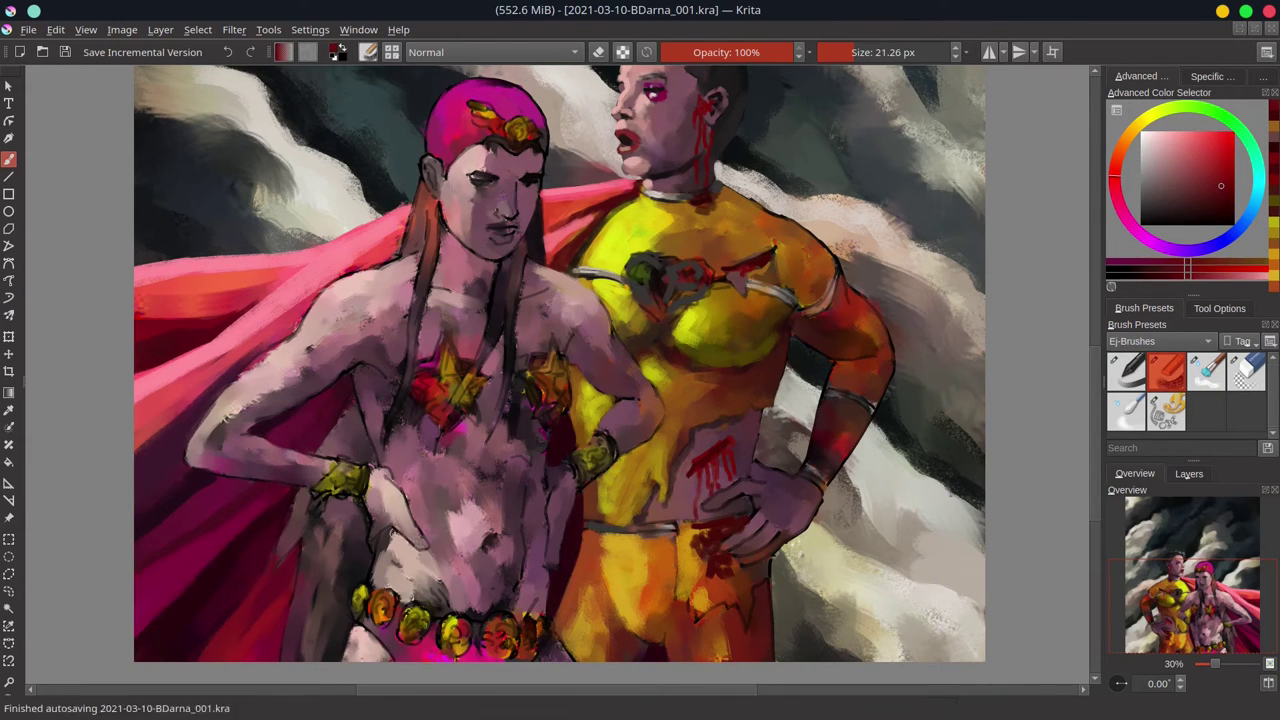
Un-mirror the canvas, zoom out to the whole painting, and sample light brownish-orange at 60 px
key("m")
key("minus")
key("minus")
key("bracketright")
key("bracketright")
key("bracketright")
key("bracketright")
key("bracketright")
key("bracketright")
key("bracketright")
key("bracketright")
key("bracketright")
left_click(460, 440, "ctrl")
key("bracketright")
left_click(460, 440, "ctrl")
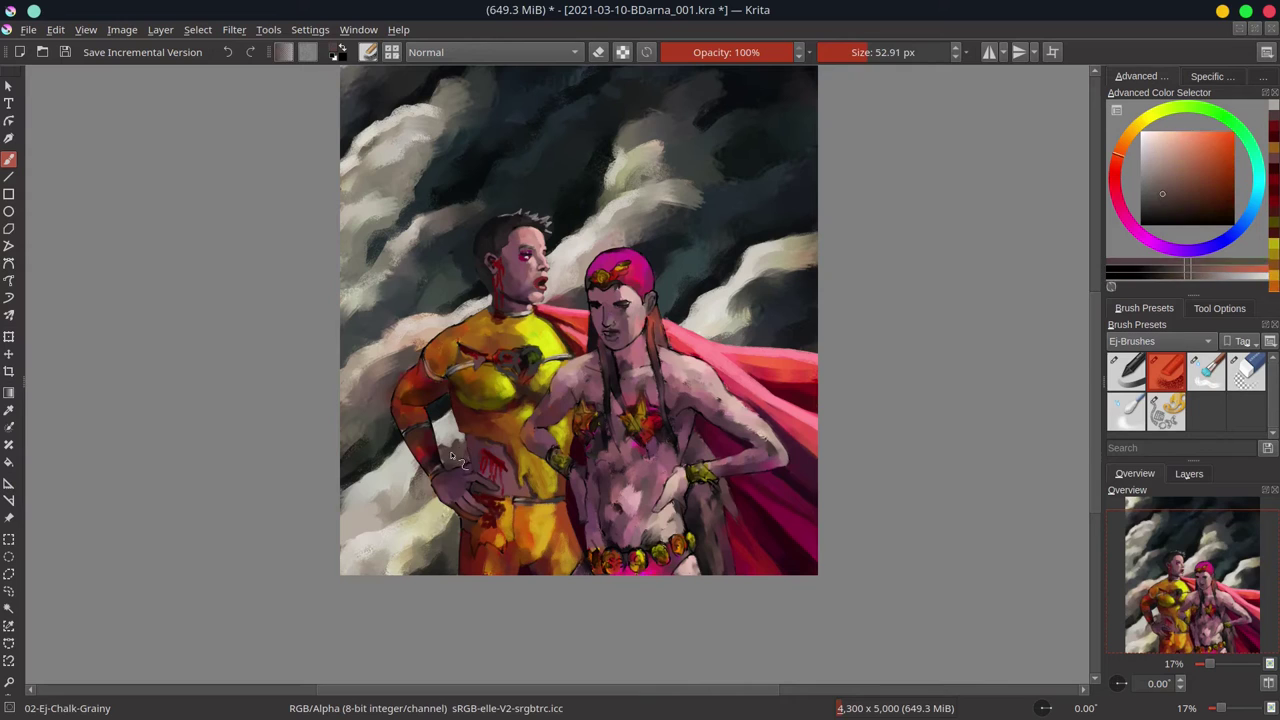
left_click(432, 490, "ctrl")
Sample pale cloud yellows and light peach tones from the painting
left_click(457, 470, "ctrl")
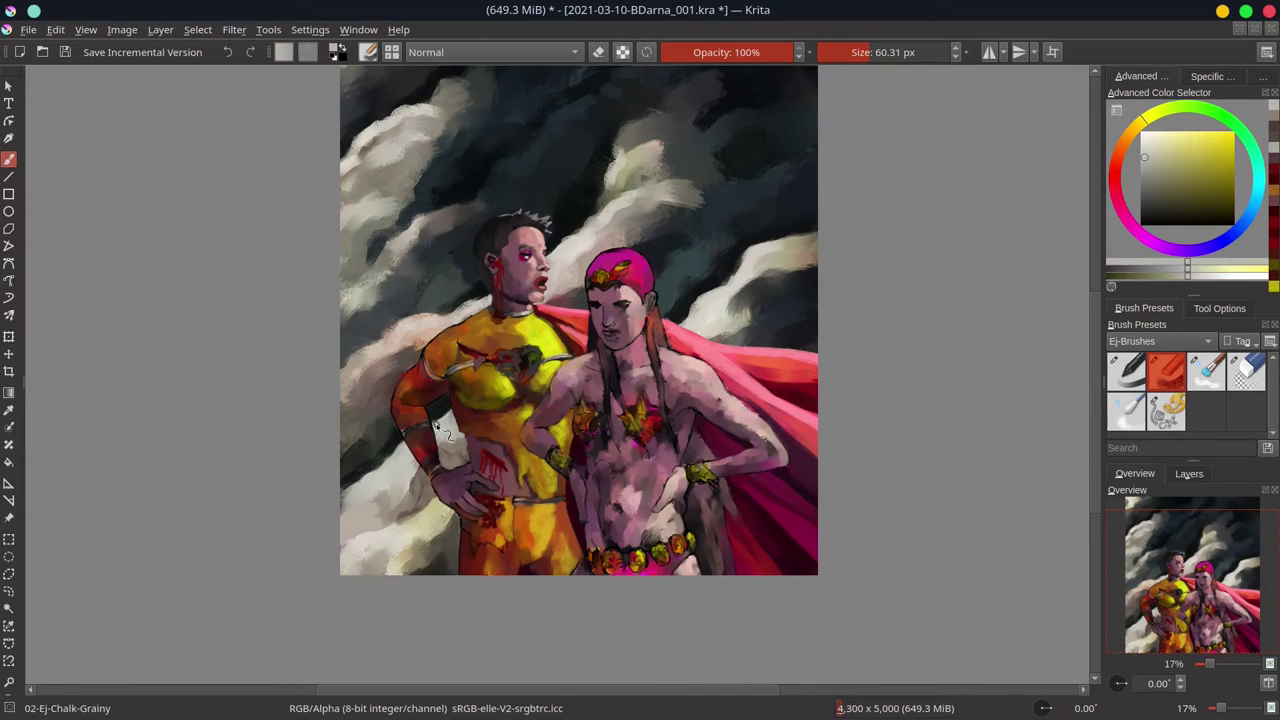
left_click(430, 480, "ctrl")
left_click(379, 499, "ctrl")
left_click(388, 487, "ctrl")
left_click(460, 362, "ctrl")
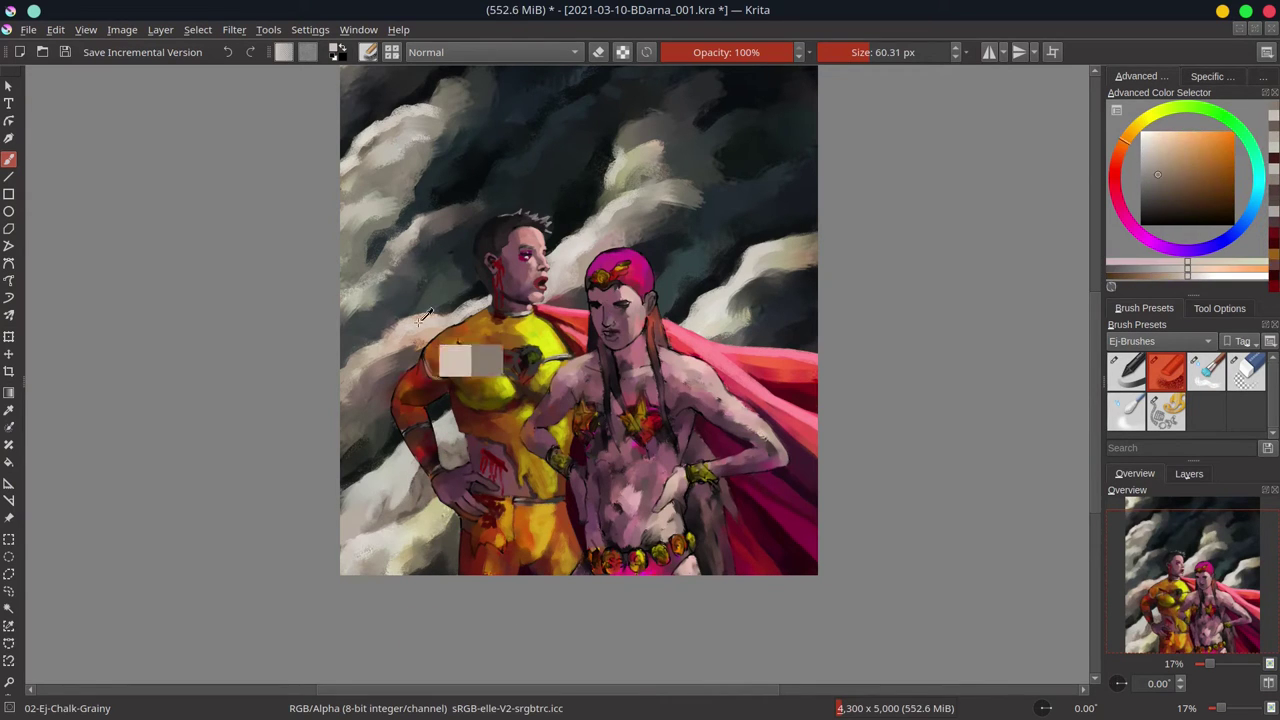
left_click(392, 256, "ctrl")
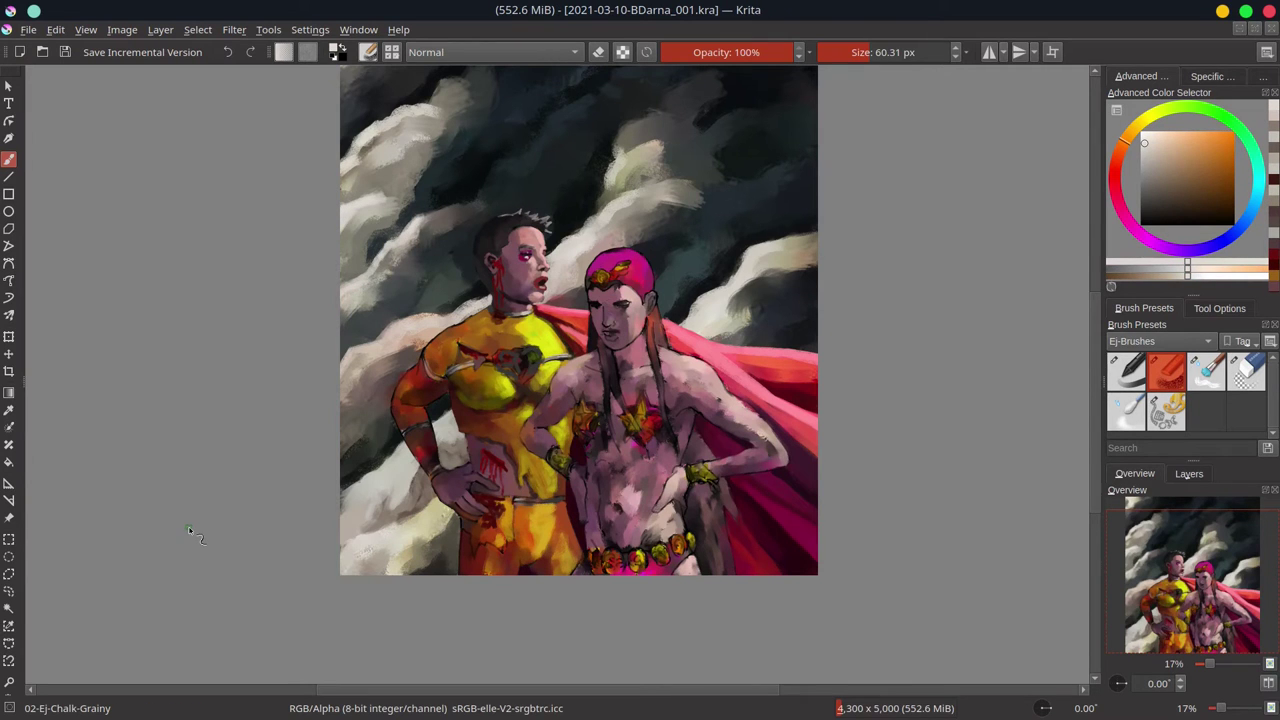
scroll(540, 417, "up", 2)
Shrink the brush to about 30 px and sample pale pink and saturated reds near the belly
left_click(620, 450, "ctrl")
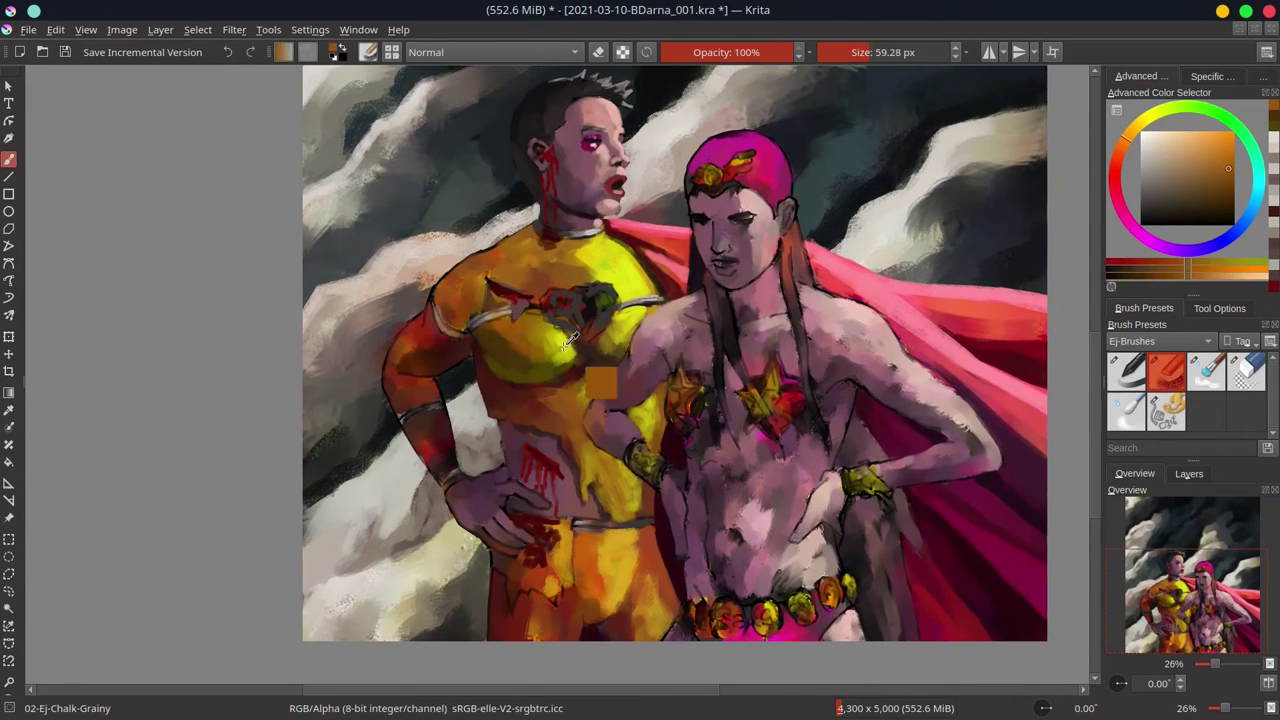
left_click(509, 246, "ctrl")
scroll(500, 420, "up", 2)
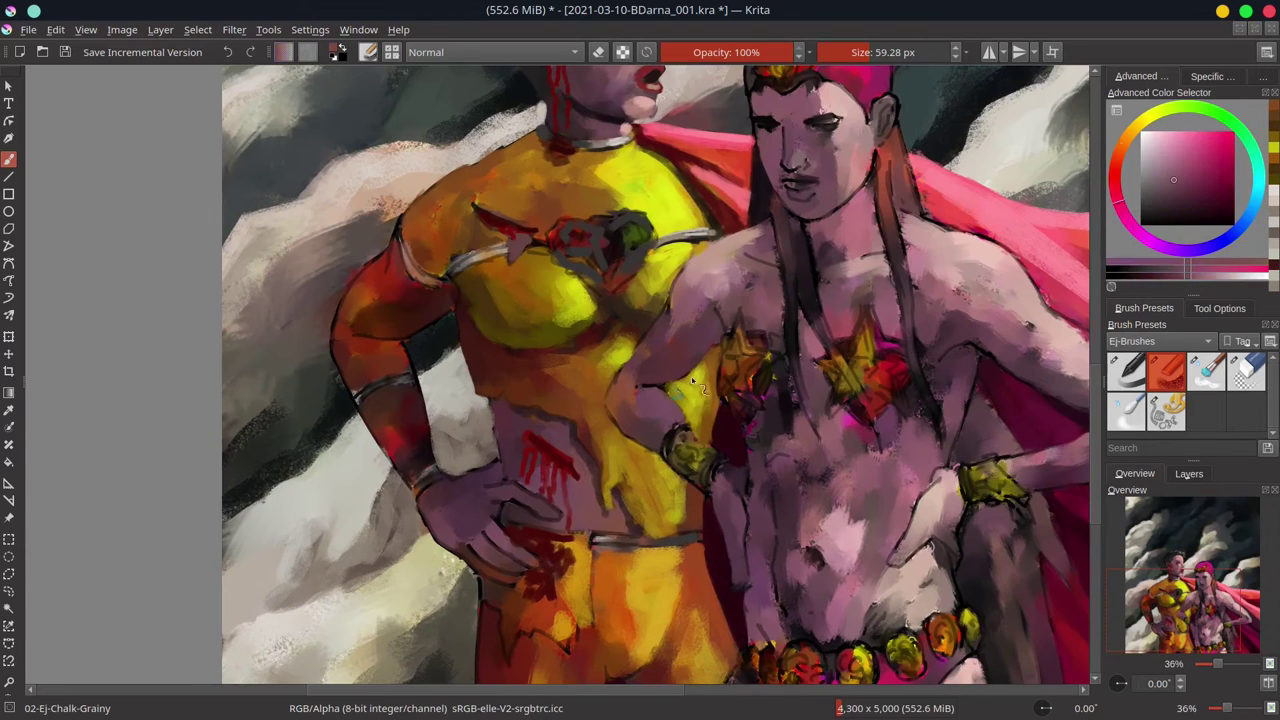
left_click_drag(480, 455, 470, 456)
left_click(505, 487, "ctrl")
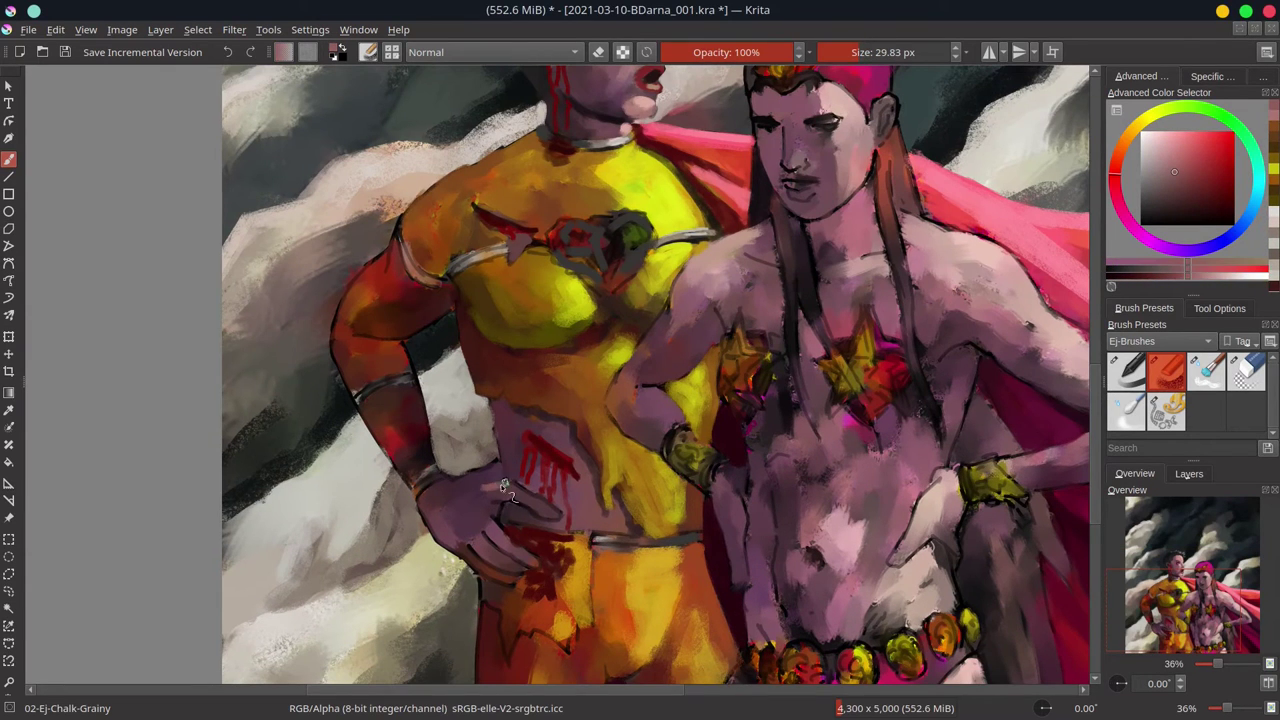
left_click(530, 505, "ctrl")
left_click(557, 500, "ctrl")
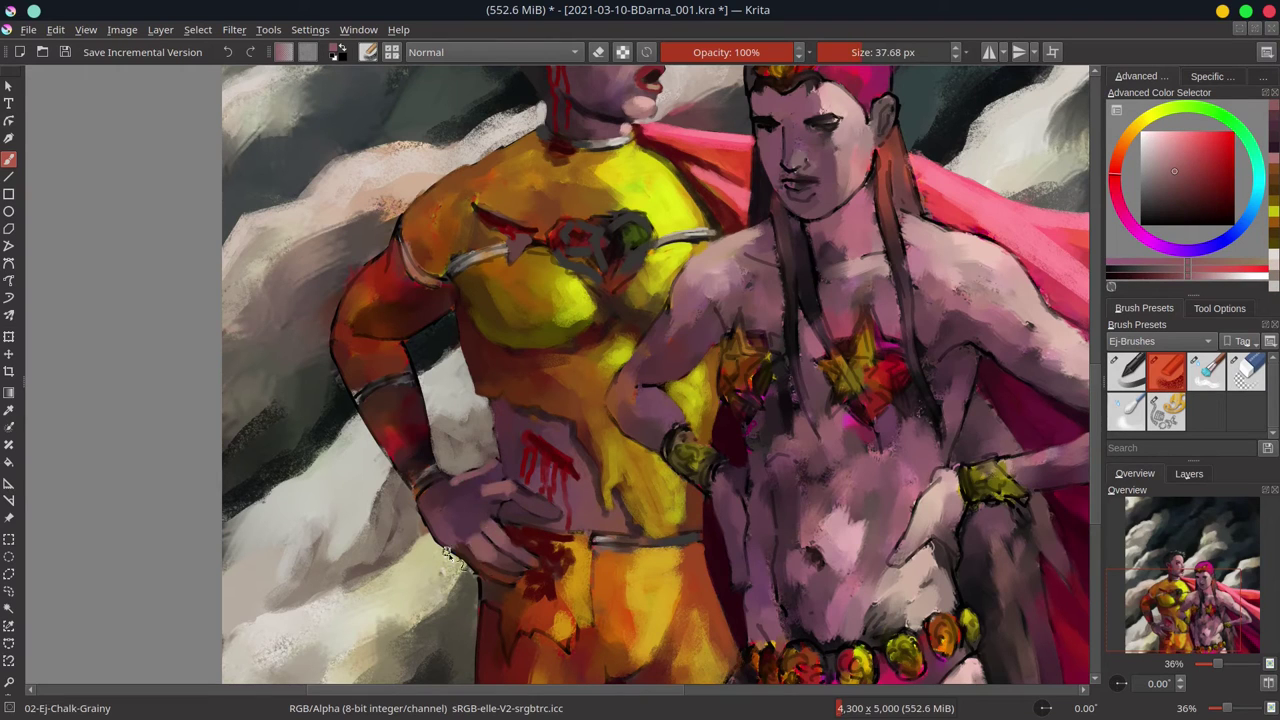
Sample muted pink and darker skin tones while fine-tuning the brush size
mouse_move(450, 555)
left_mouse_down()
mouse_move(430, 515)
mouse_move(430, 538)
left_mouse_up()
left_click(466, 500, "ctrl")
left_click(492, 510, "ctrl")
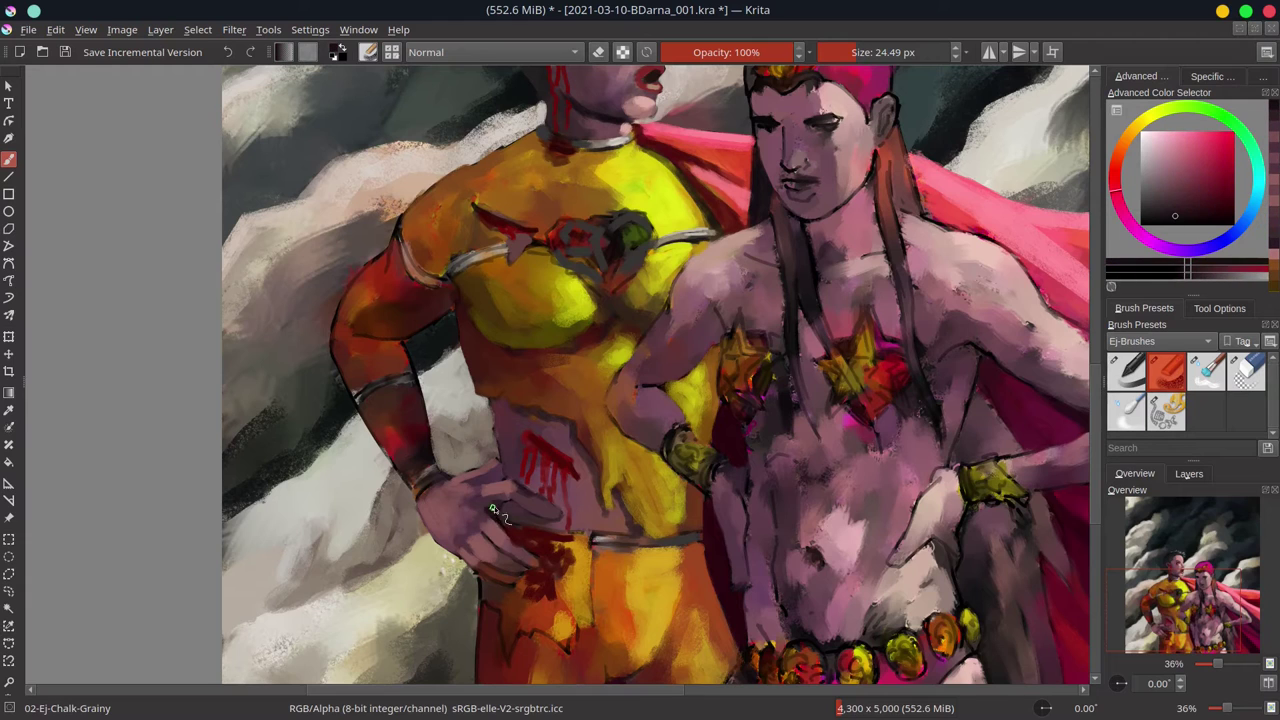
left_click(510, 510, "ctrl")
left_click_drag(510, 510, 522, 500)
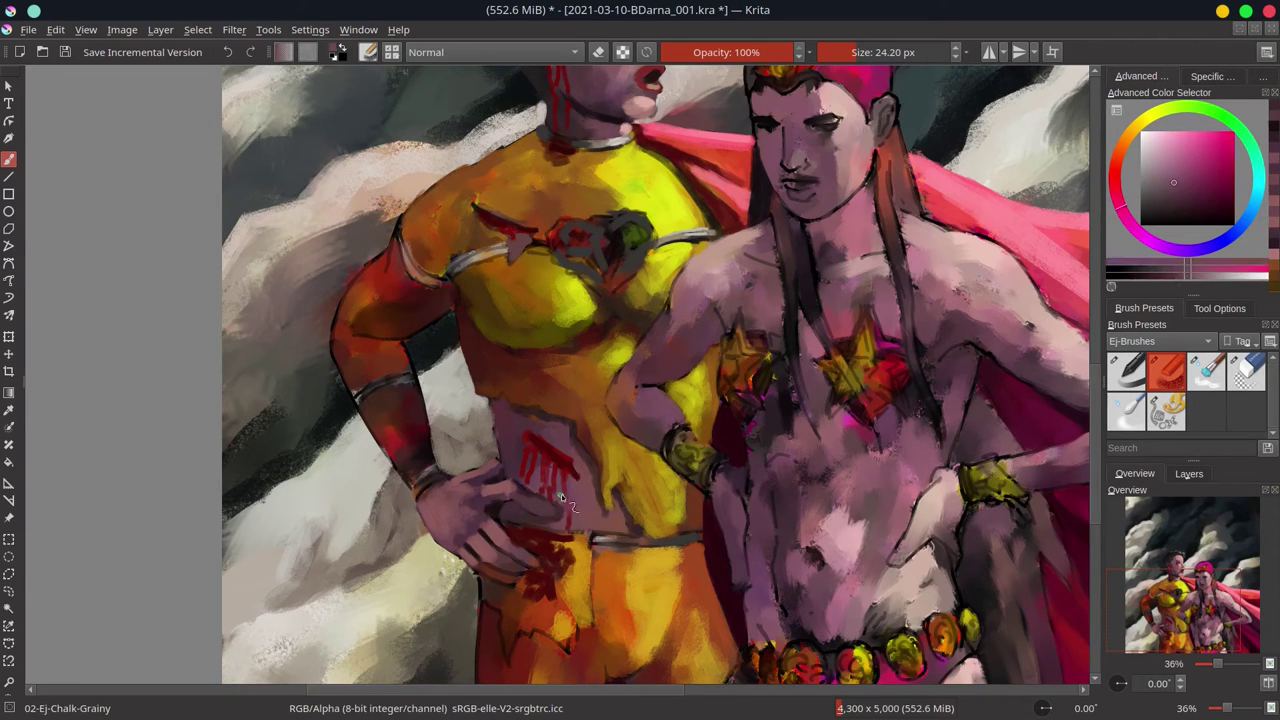
left_click(600, 540, "ctrl")
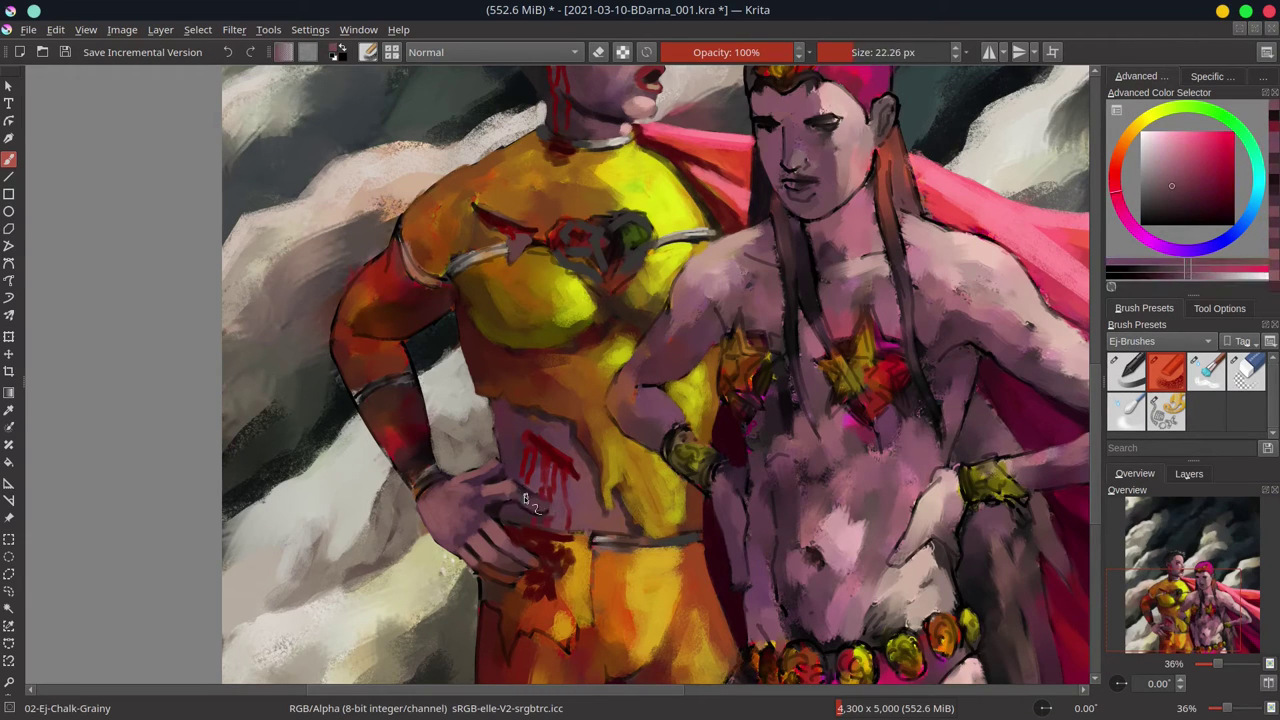
mouse_move(524, 496)
left_mouse_down()
mouse_move(585, 512)
mouse_move(560, 475)
left_mouse_up()
left_click(578, 470, "ctrl")
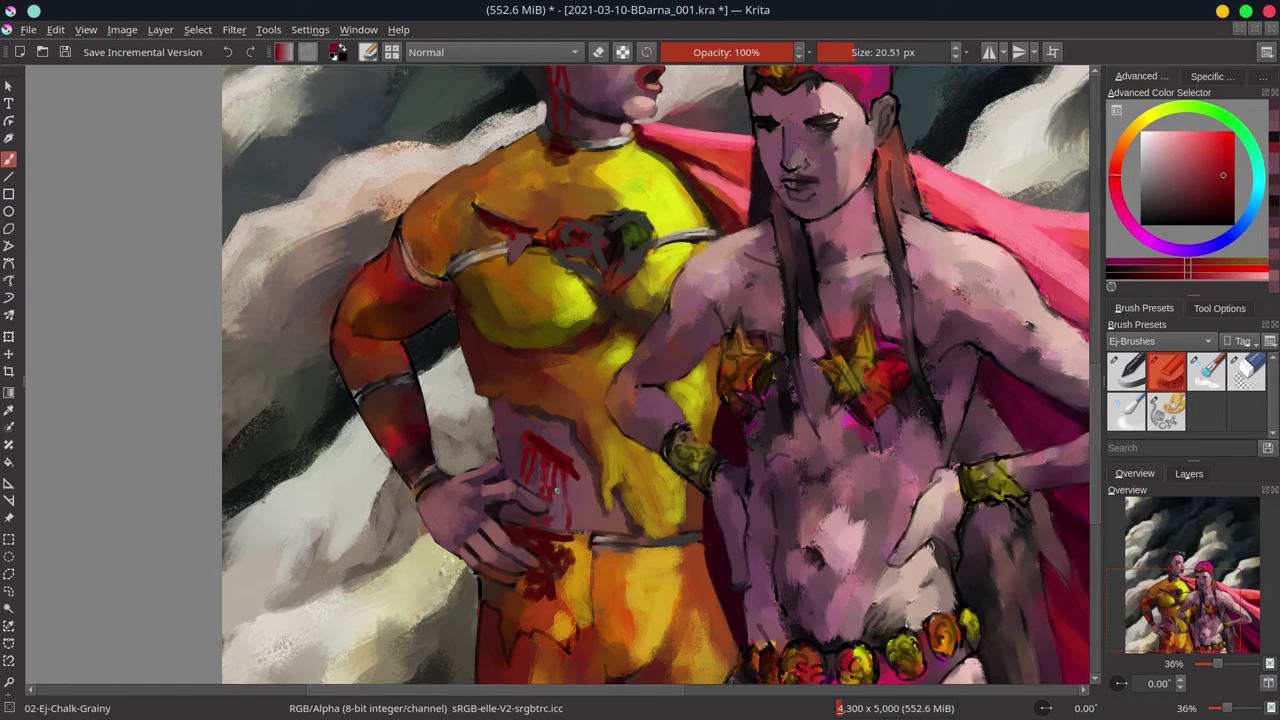
left_click(570, 460, "ctrl")
Paint bright yellow-orange strokes over the lower torso and trunks
left_click(520, 560, "ctrl")
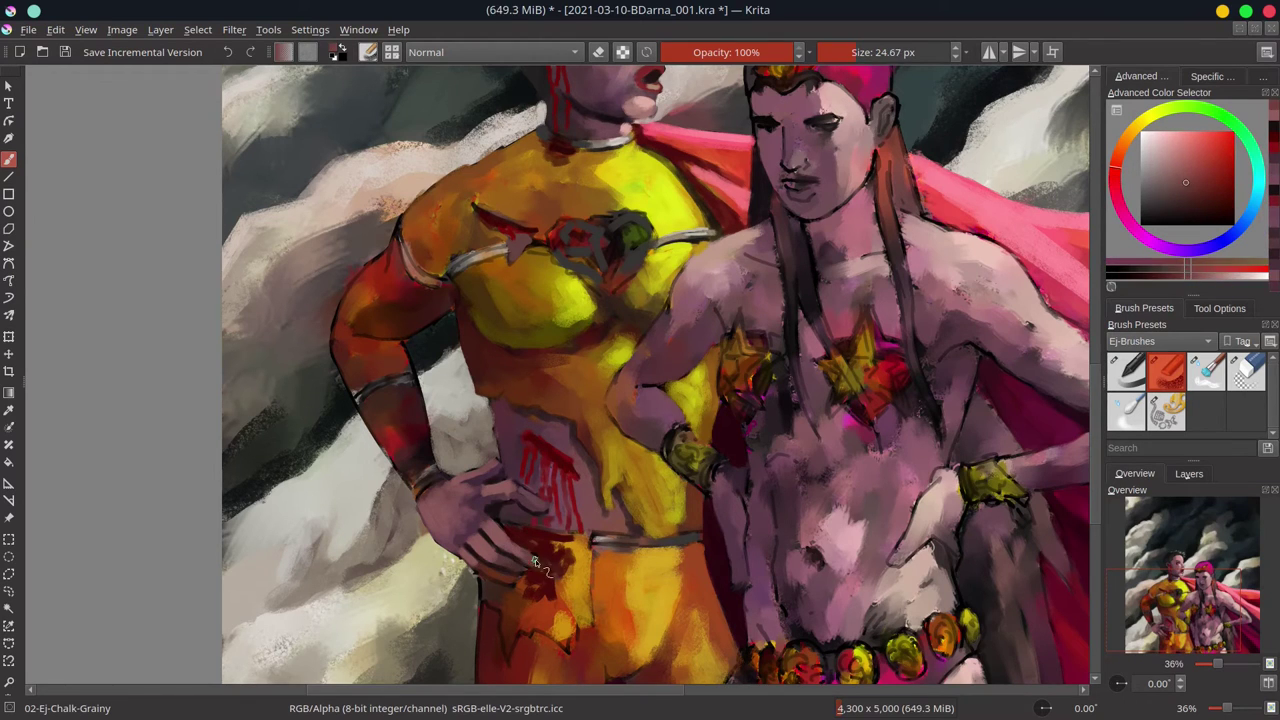
left_click_drag(535, 559, 560, 556)
left_click(535, 565, "ctrl")
left_click(488, 590, "ctrl")
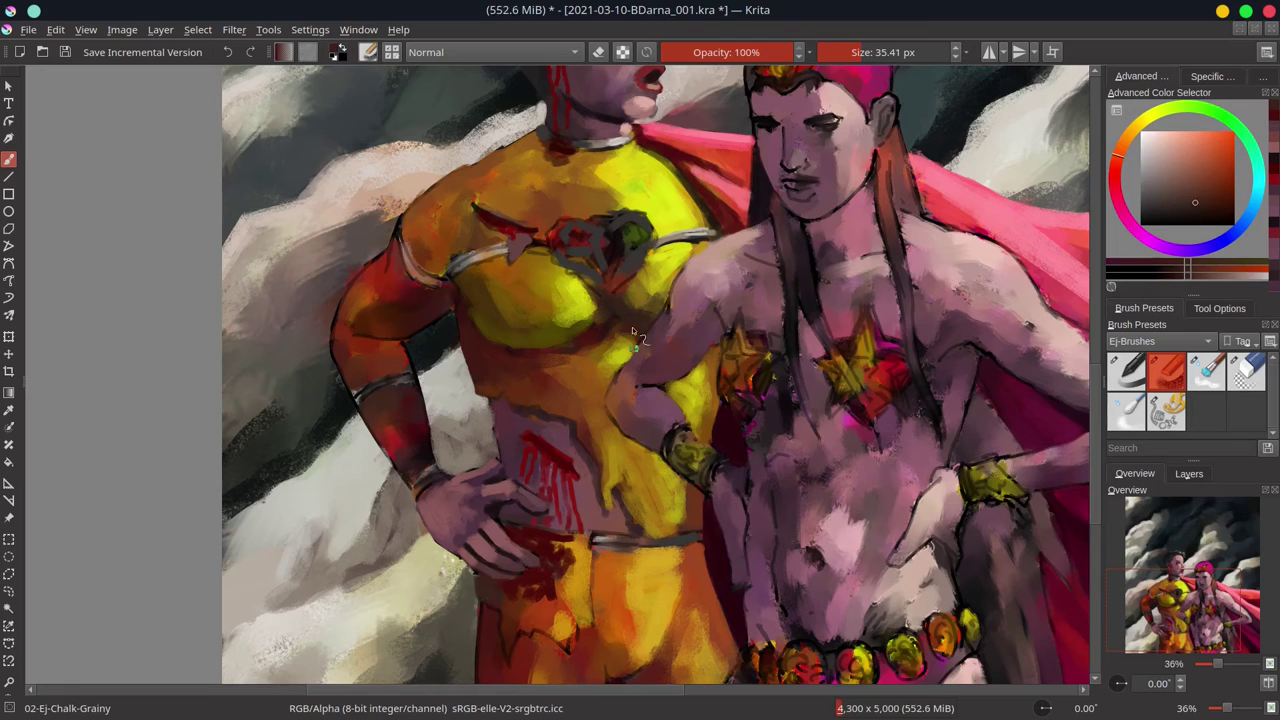
left_click(542, 655, "ctrl")
left_click_drag(565, 530, 582, 600)
left_click(585, 630, "ctrl")
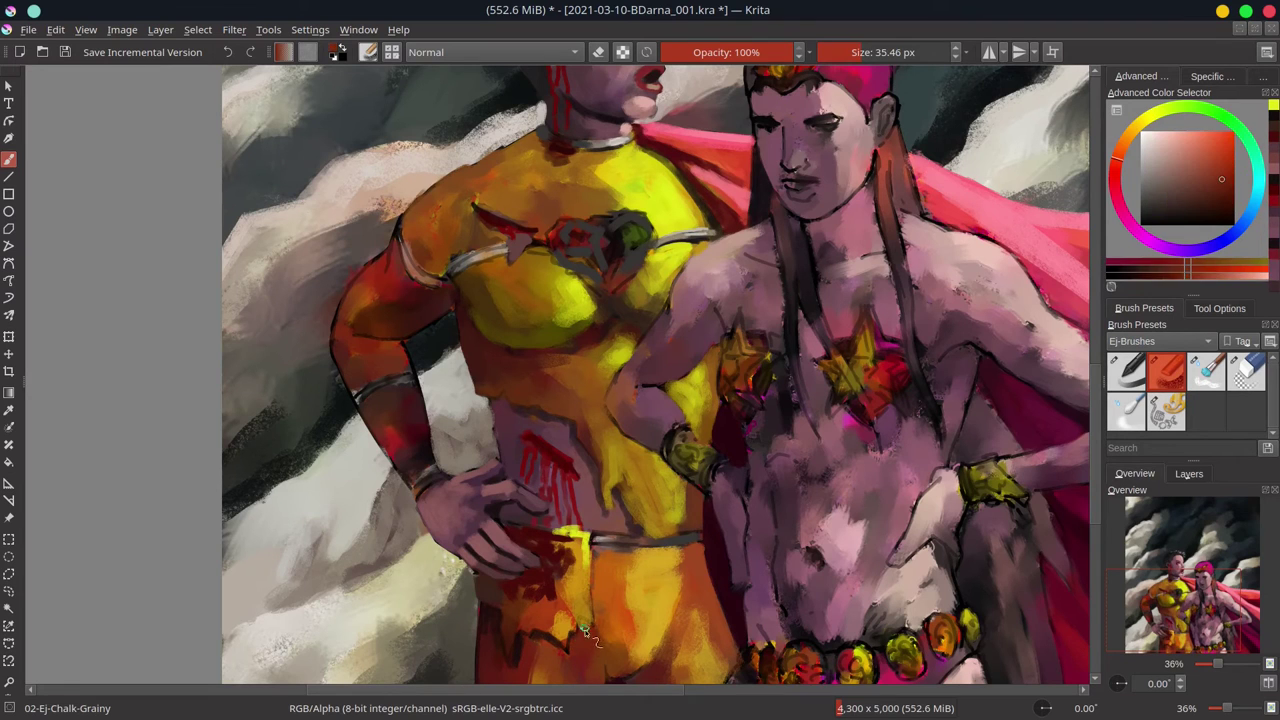
left_click(601, 545, "ctrl")
left_click(554, 656, "ctrl")
Repaint the orange trunks in darker yellow, then sample dark red, orange and dark pink
scroll(554, 656, "down", 3)
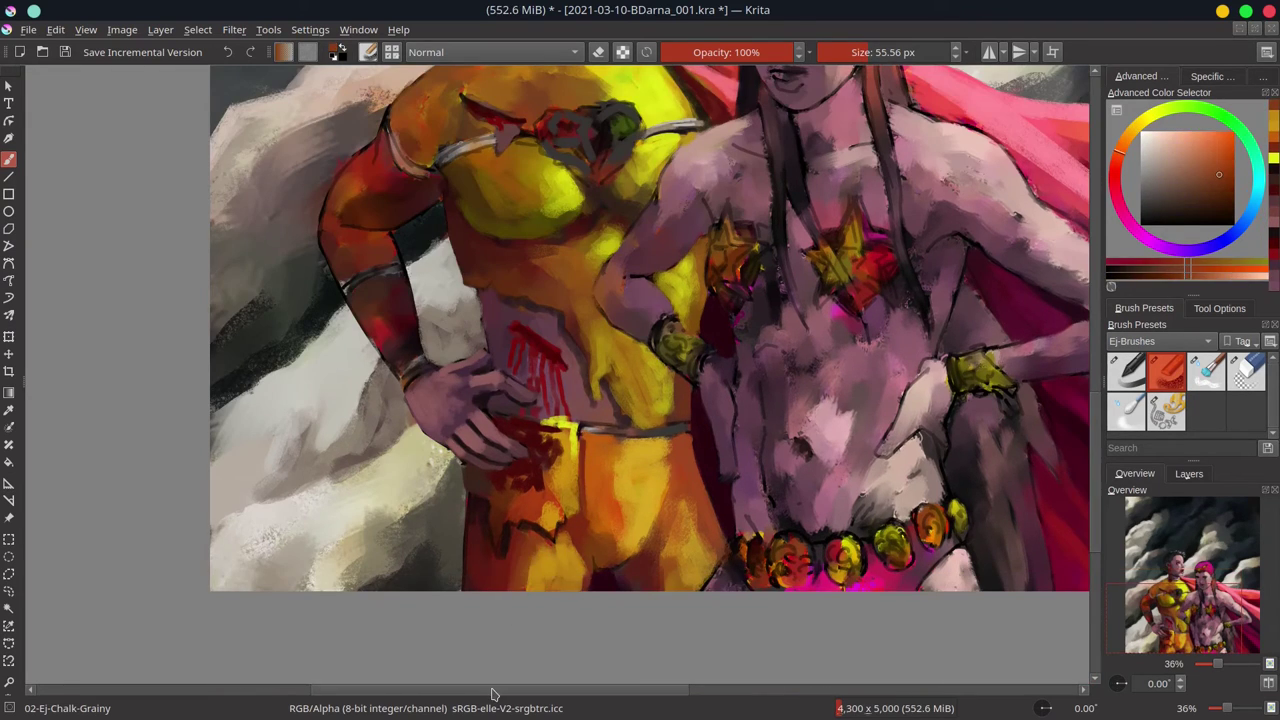
left_click(586, 494, "ctrl")
left_click_drag(570, 495, 575, 565)
left_click(620, 545, "ctrl")
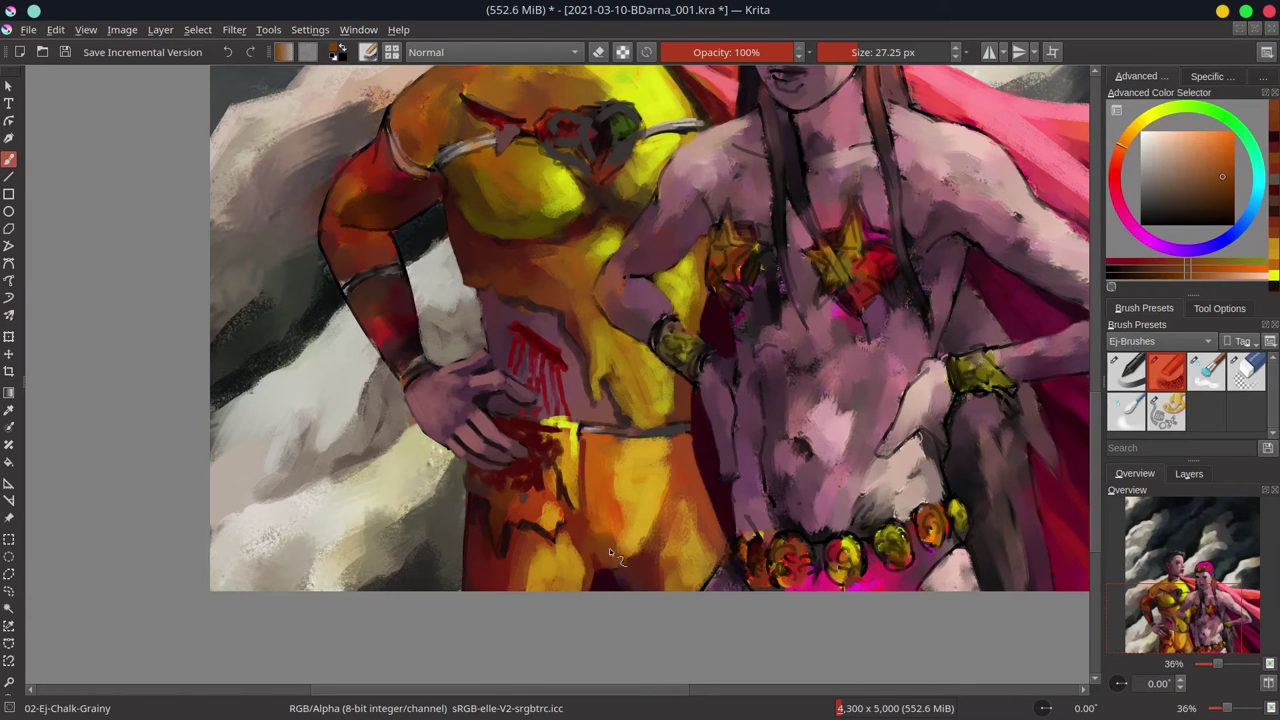
left_click(514, 569, "ctrl")
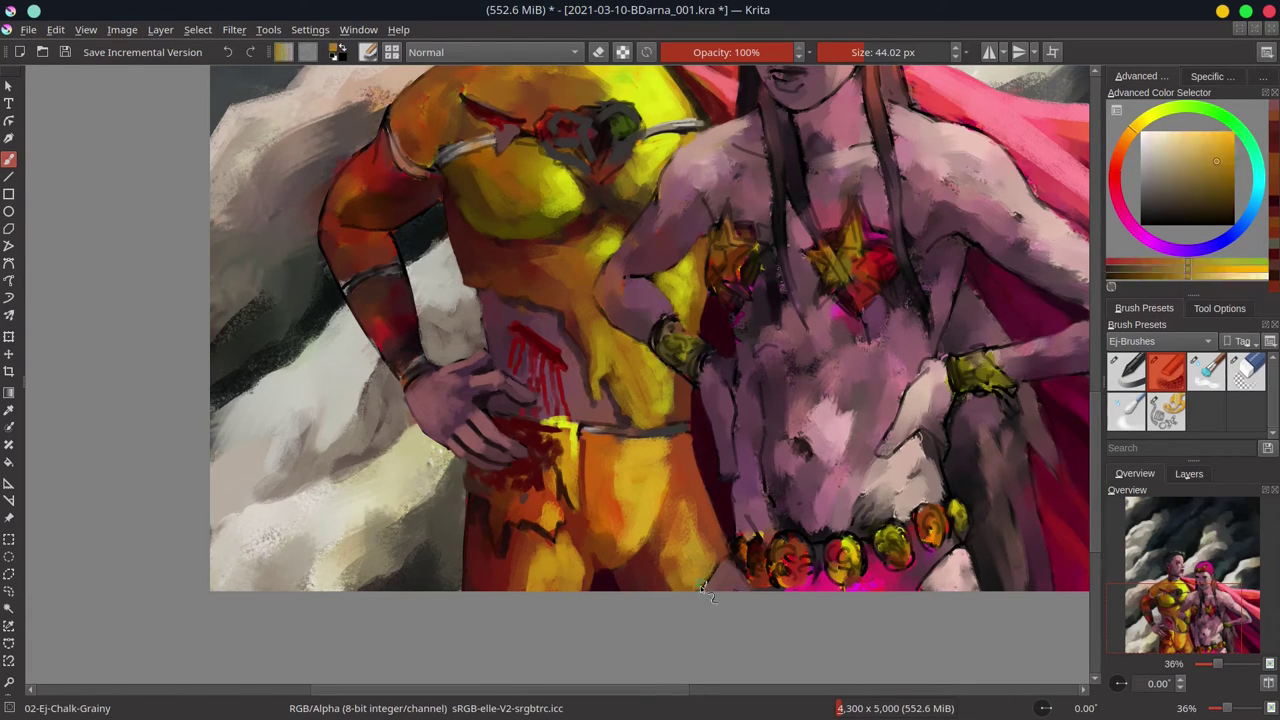
left_click(563, 548, "ctrl")
left_click(482, 568, "ctrl")
scroll(475, 600, "up", 3)
Save the painting
key("ctrl+s")
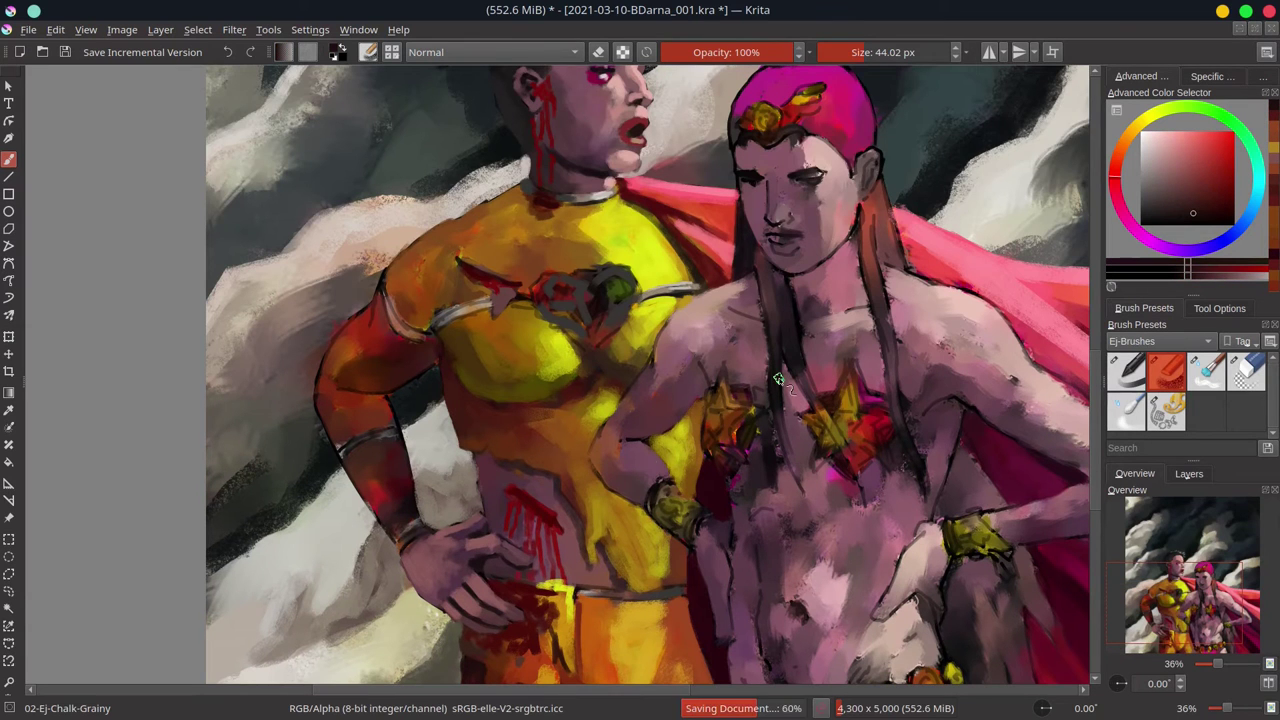
scroll(480, 470, "down", 5)
scroll(478, 360, "up", 4)
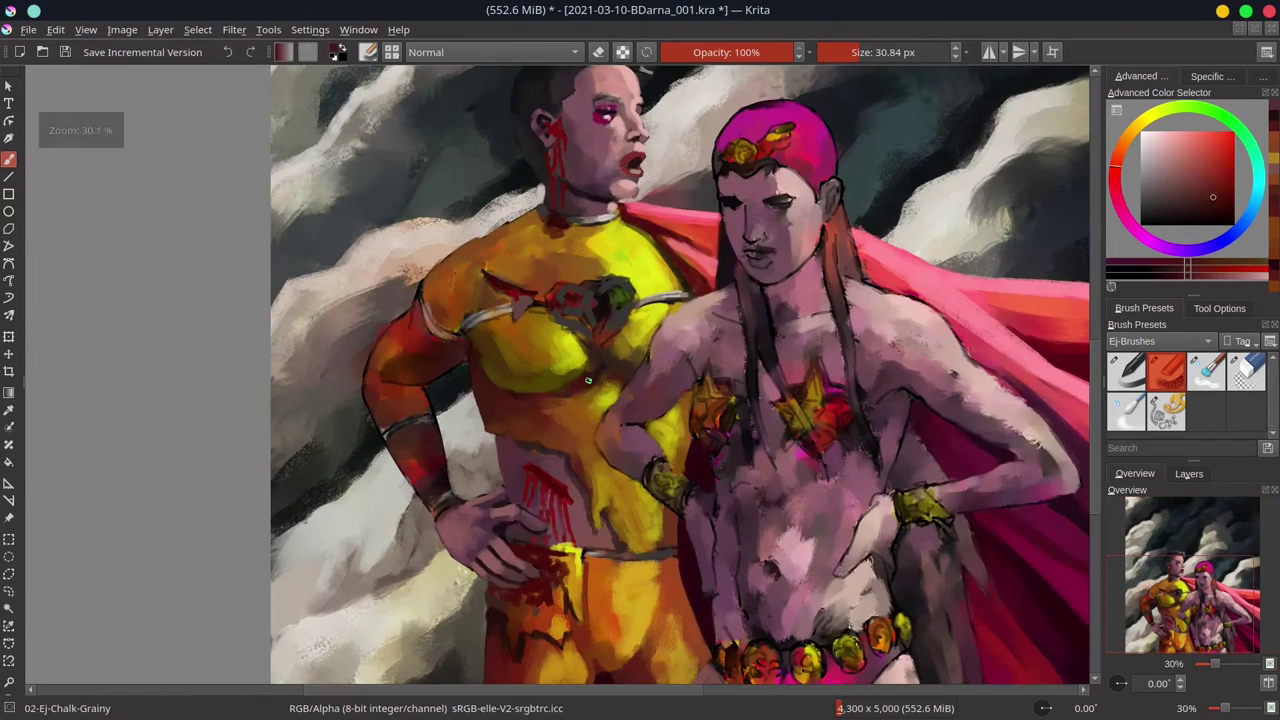
Sample a dark grey-brown and repaint the belt line across the yellow hero's waist
left_click(478, 360, "ctrl")
left_click(625, 347, "ctrl")
left_click(650, 436, "ctrl")
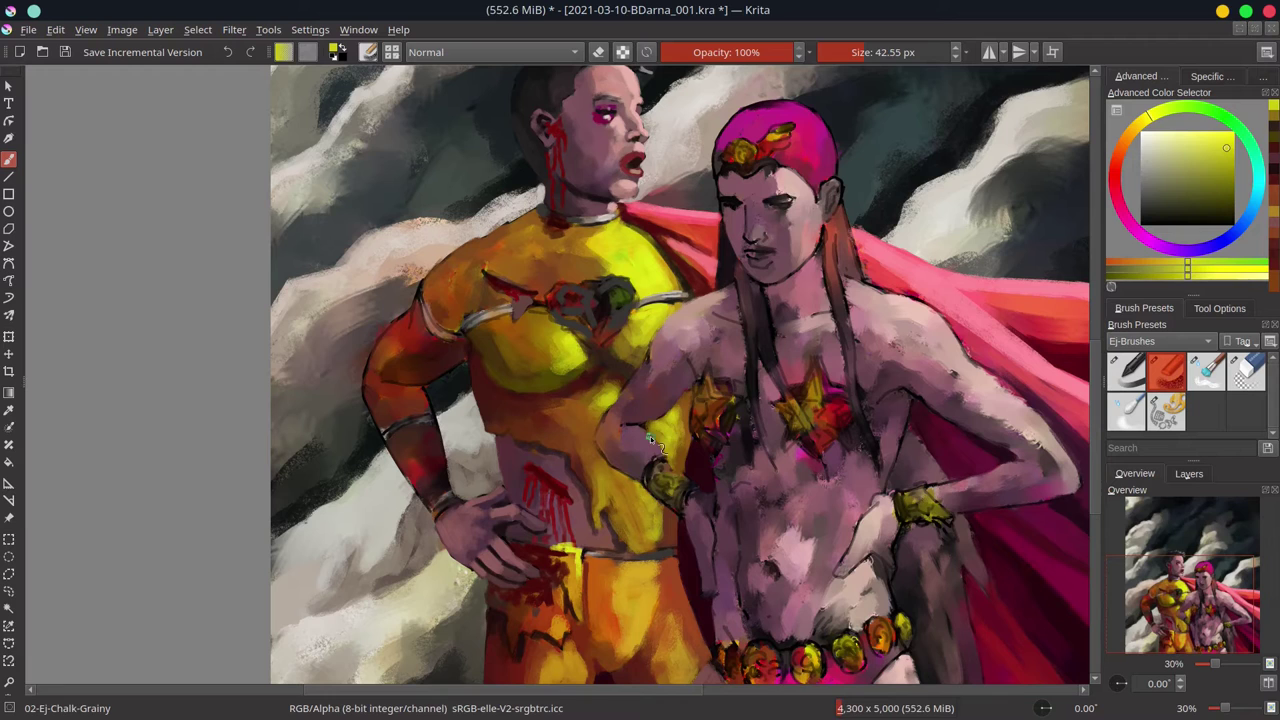
left_click(700, 345, "ctrl")
left_click(658, 552, "ctrl")
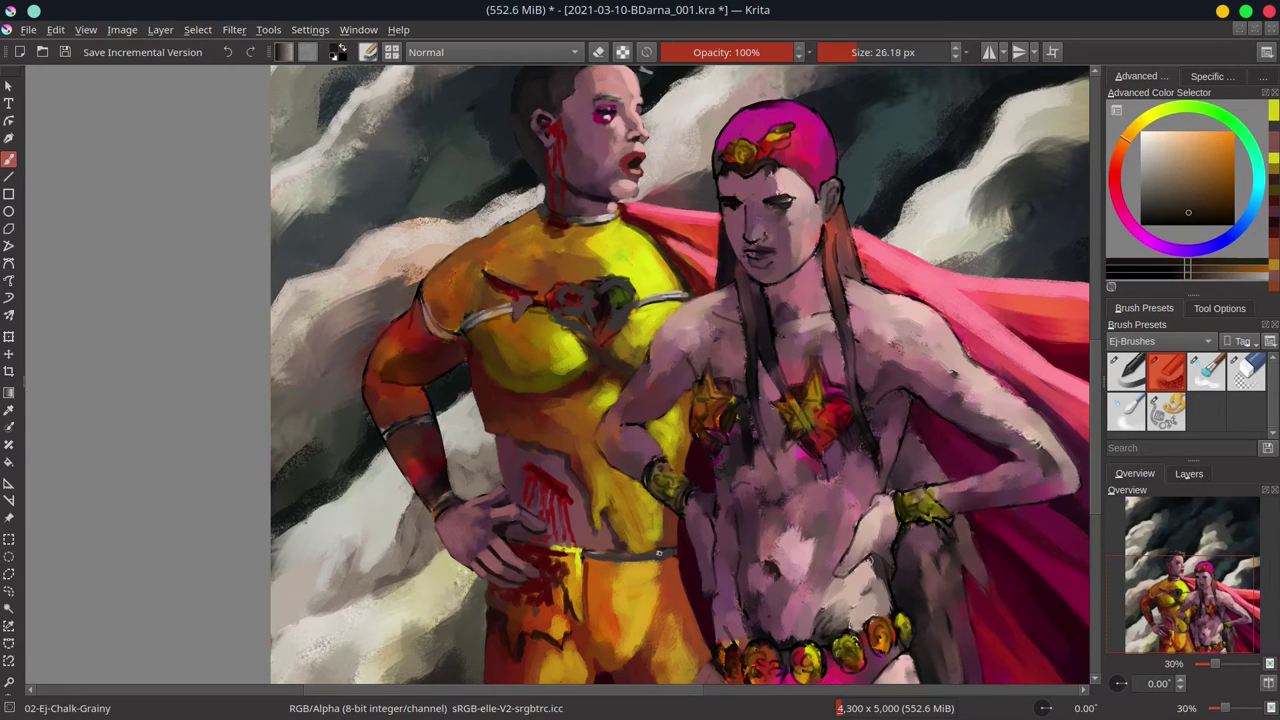
mouse_move(658, 552)
left_mouse_down()
mouse_move(585, 562)
mouse_move(678, 552)
left_mouse_up()
left_click(680, 550, "ctrl")
left_click(640, 555, "ctrl")
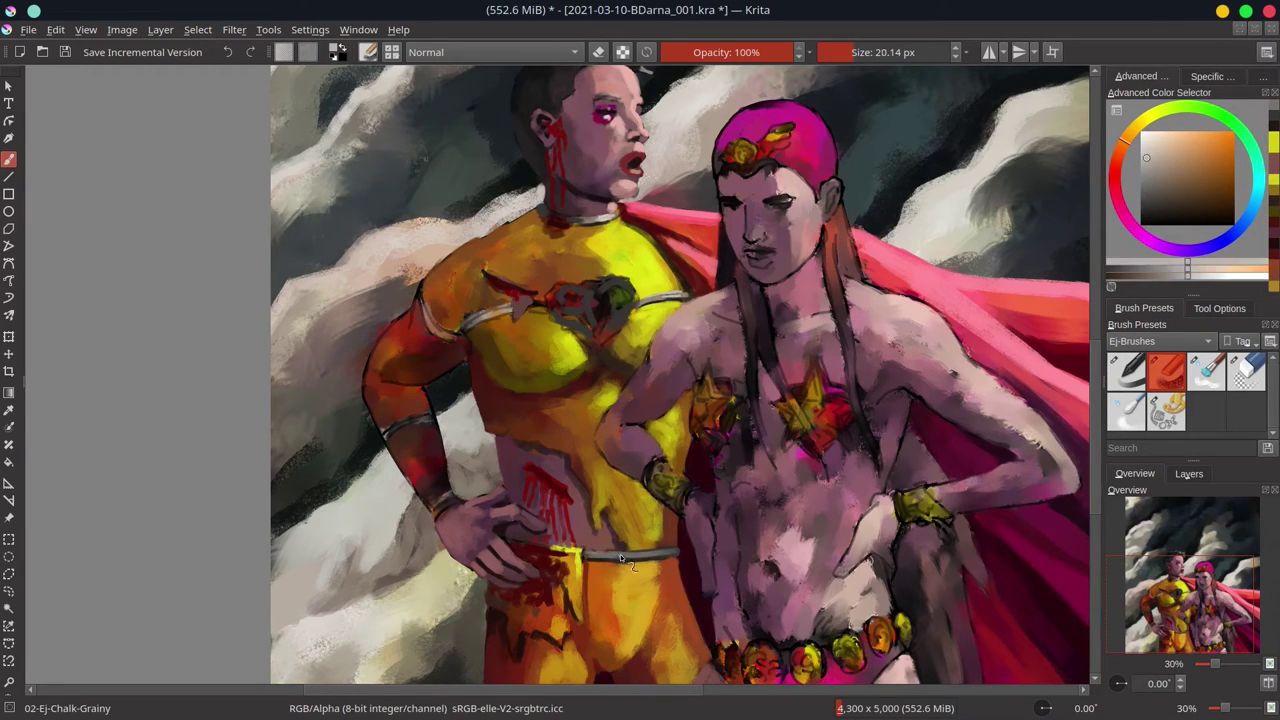
Sample orange tones from the costume, enlarge the brush, and save the painting
left_click(658, 350, "ctrl")
left_click(660, 395, "ctrl")
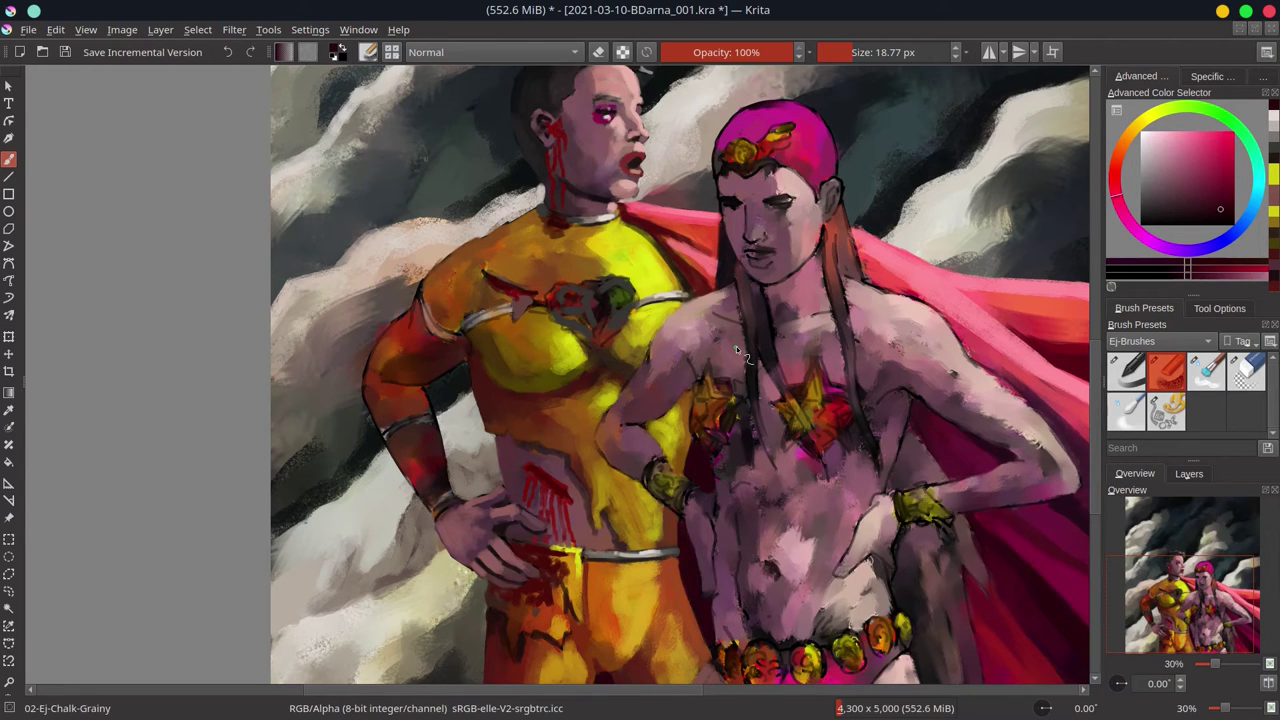
left_click(558, 313, "ctrl")
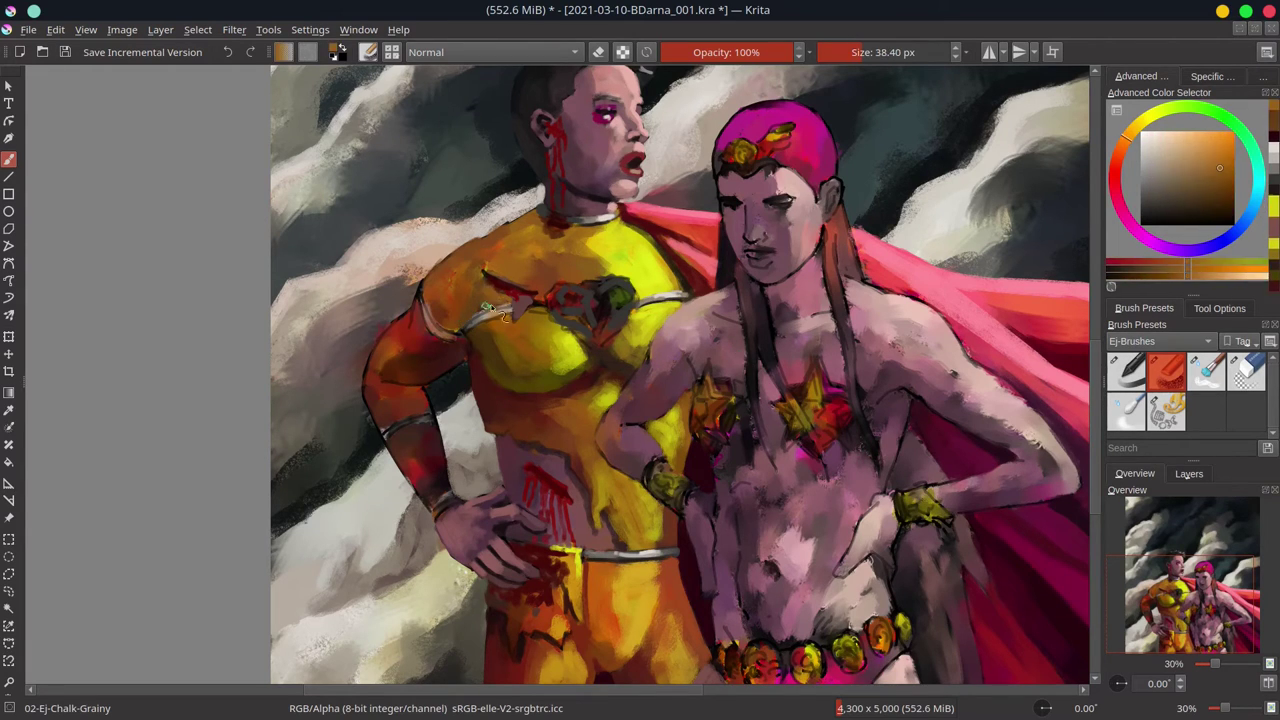
key("bracketright")
key("bracketright")
key("bracketright")
key("ctrl+s")
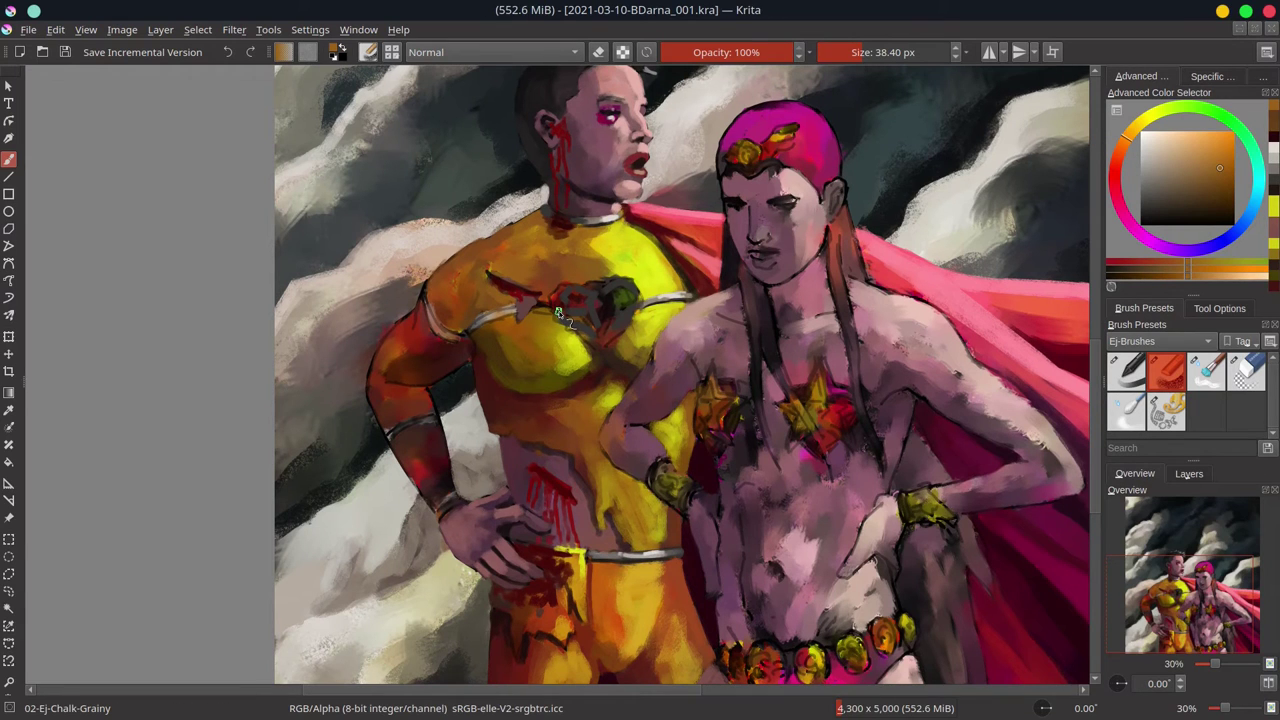
left_click(360, 288, "ctrl")
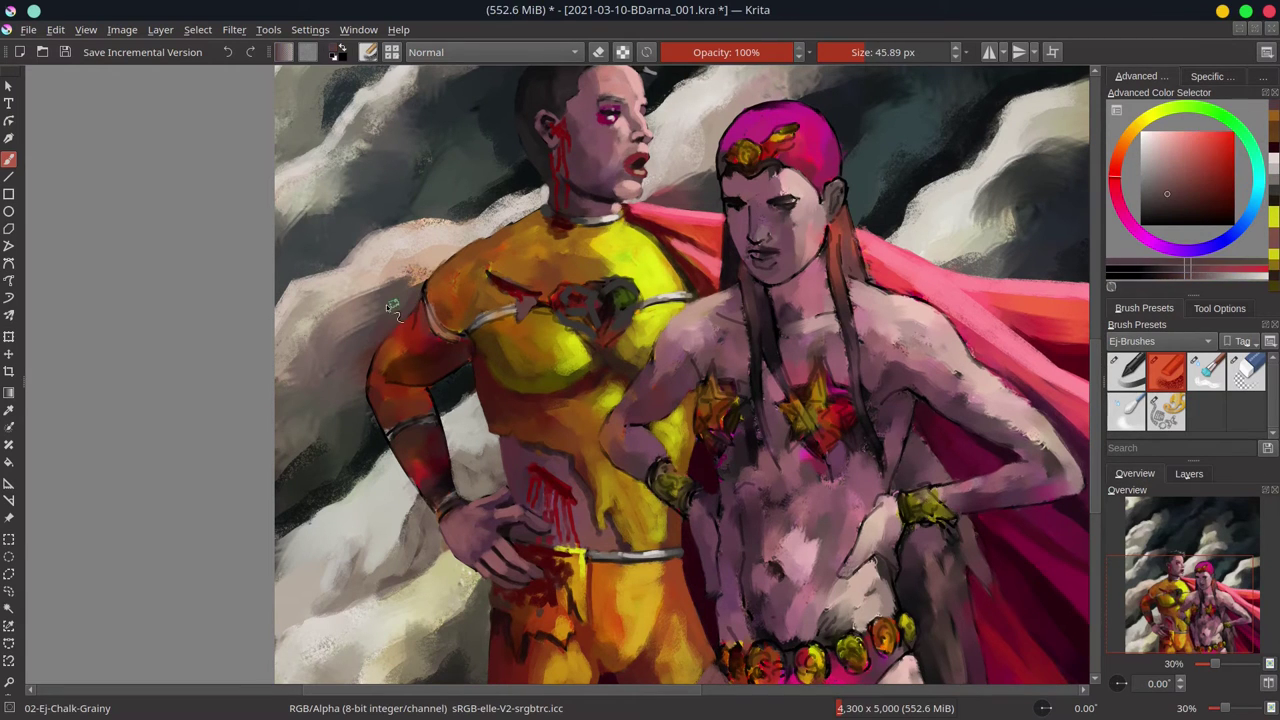
Paint orange and dark red shading strokes onto the yellow hero's upper arm
left_click_drag(366, 356, 370, 392)
left_click(386, 304, "ctrl")
mouse_move(455, 410)
left_mouse_down()
mouse_move(424, 344)
mouse_move(432, 354)
left_mouse_up()
left_click(424, 344, "ctrl")
key("bracketleft")
left_click(432, 354, "ctrl")
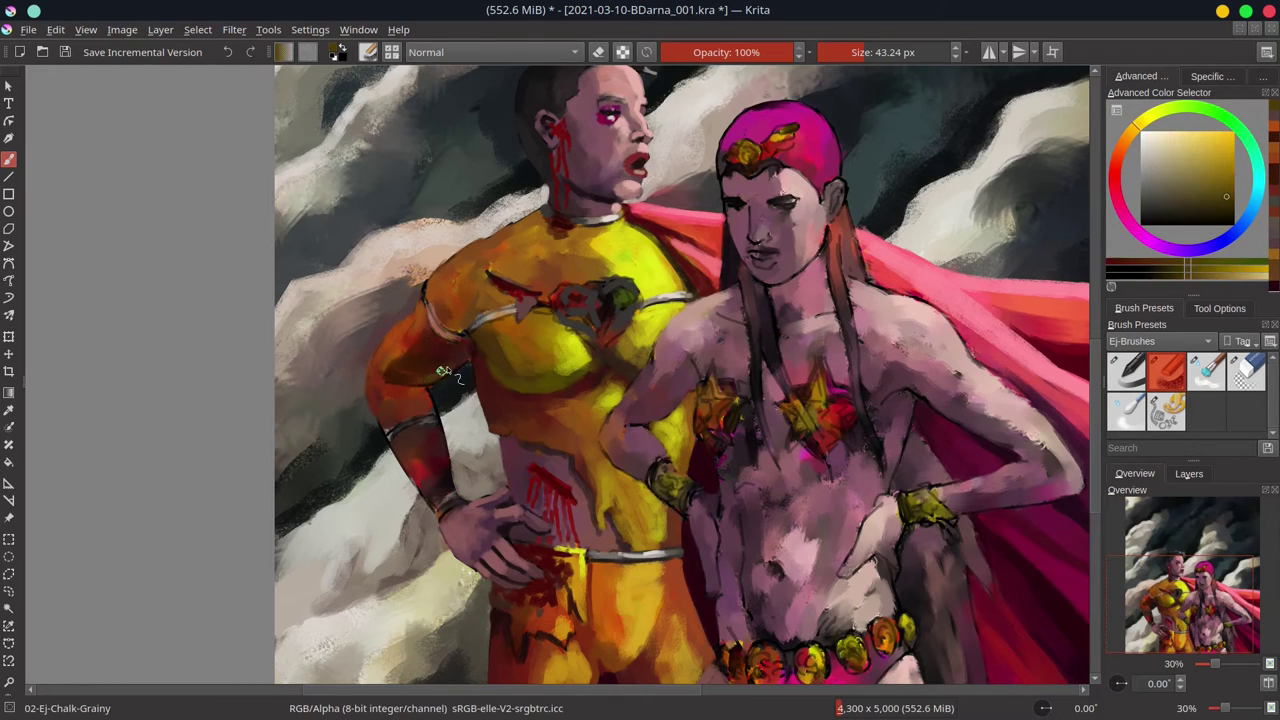
mouse_move(440, 402)
left_mouse_down()
mouse_move(465, 411)
mouse_move(385, 406)
mouse_move(375, 390)
left_mouse_up()
left_click(405, 395, "ctrl")
key("bracketleft")
Dab darker red-brown shading onto the upper arm, then shrink the brush
left_click(375, 390, "ctrl")
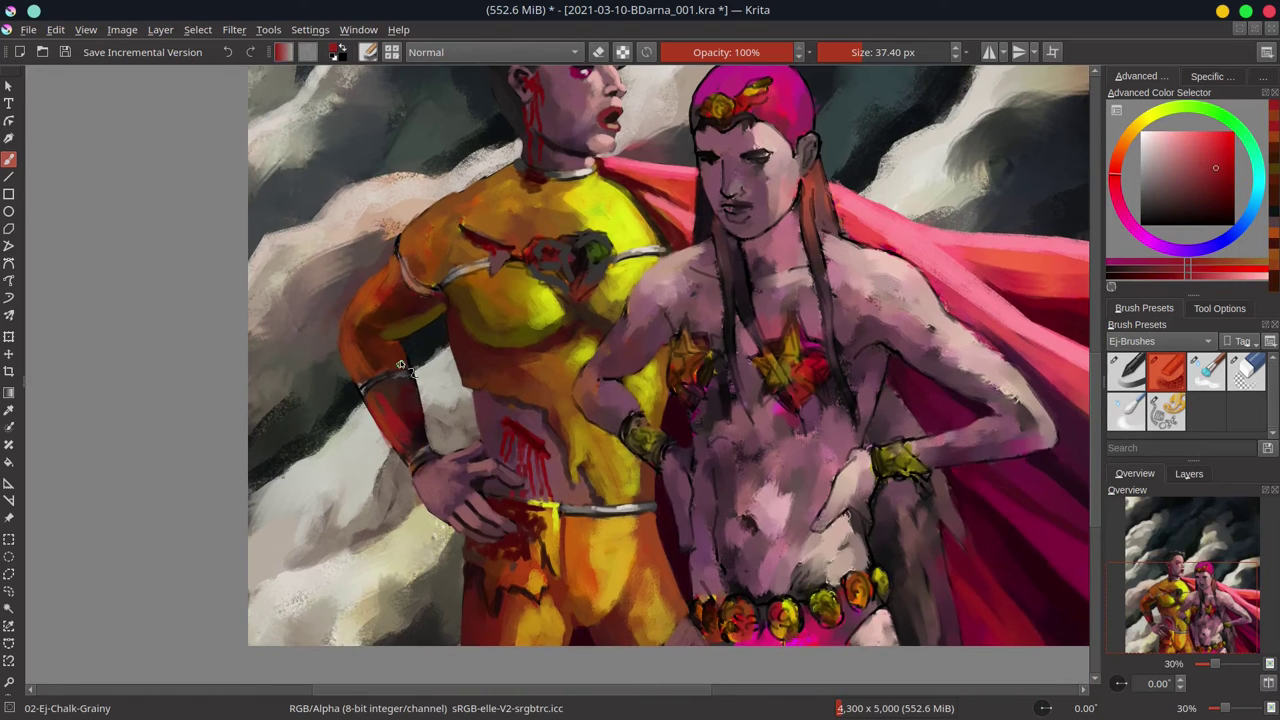
key("bracketright")
left_click_drag(455, 395, 402, 362)
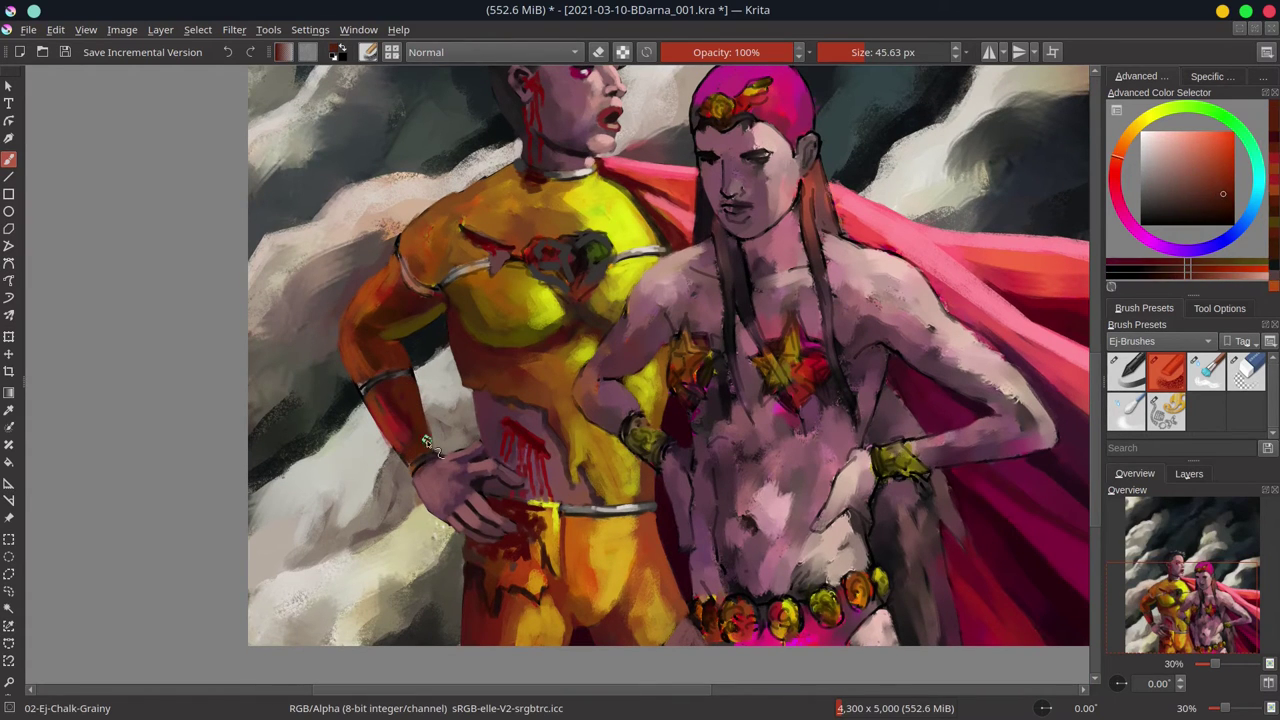
left_click(466, 643, "ctrl")
key("bracketleft")
key("bracketleft")
key("bracketleft")
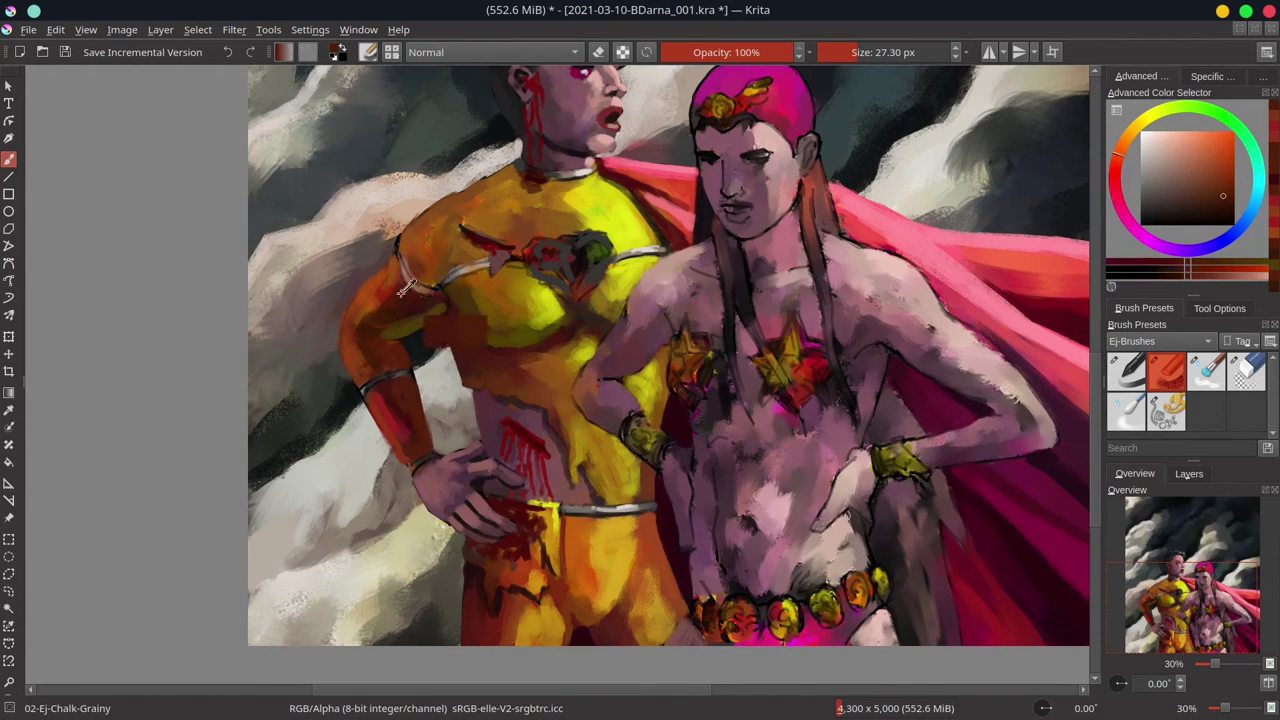
Sample orange and dark brown-grey tones from the arm and costume, adjusting brush size
left_click(383, 369, "ctrl")
left_click(374, 381, "ctrl")
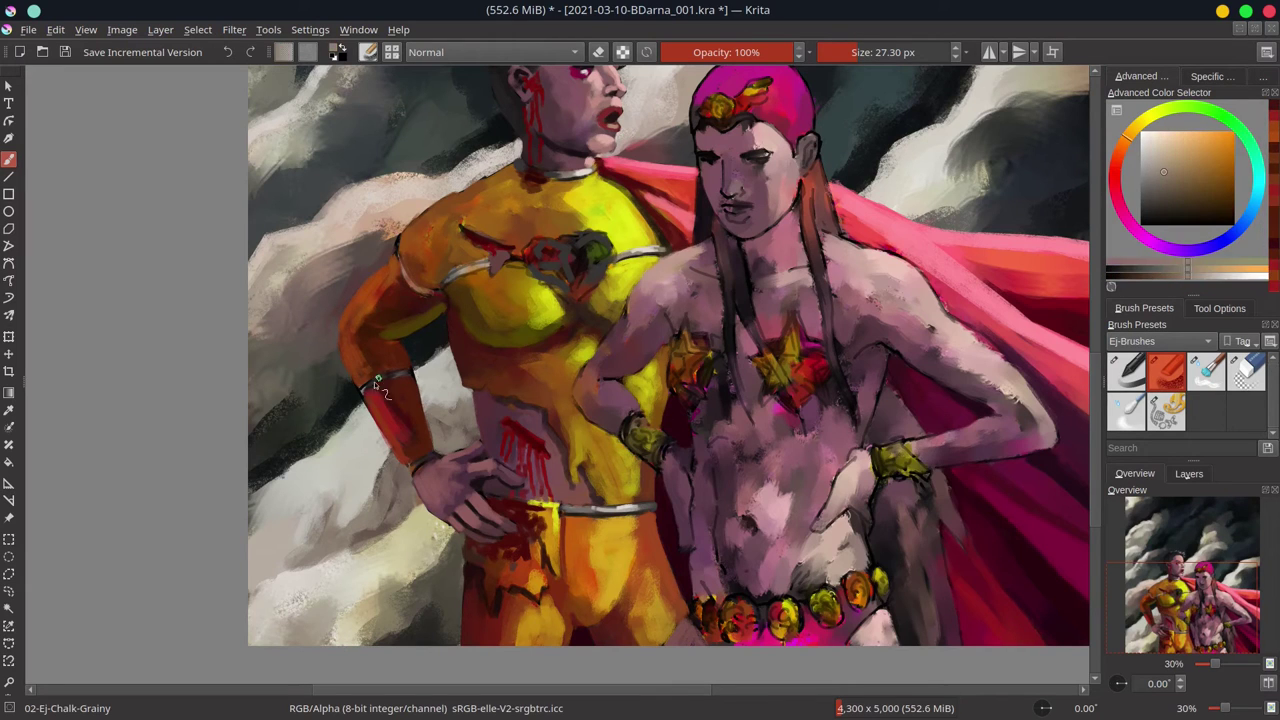
key("bracketleft")
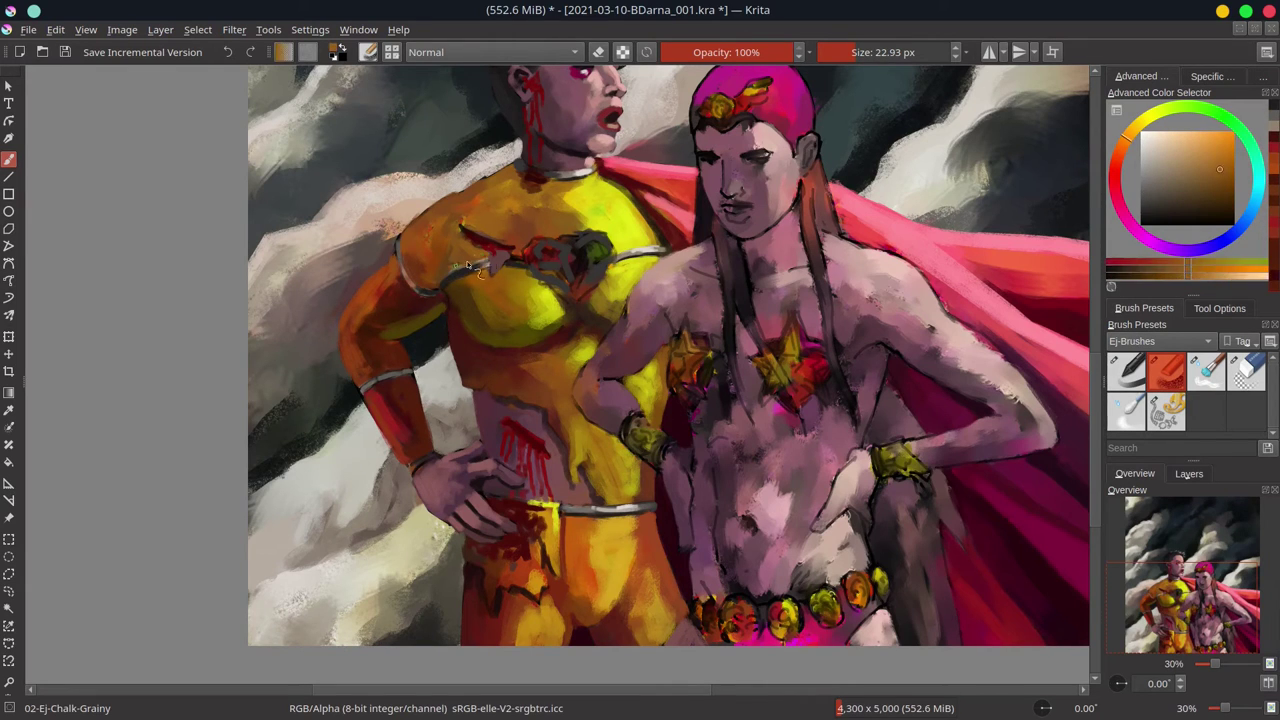
left_click(520, 300, "ctrl")
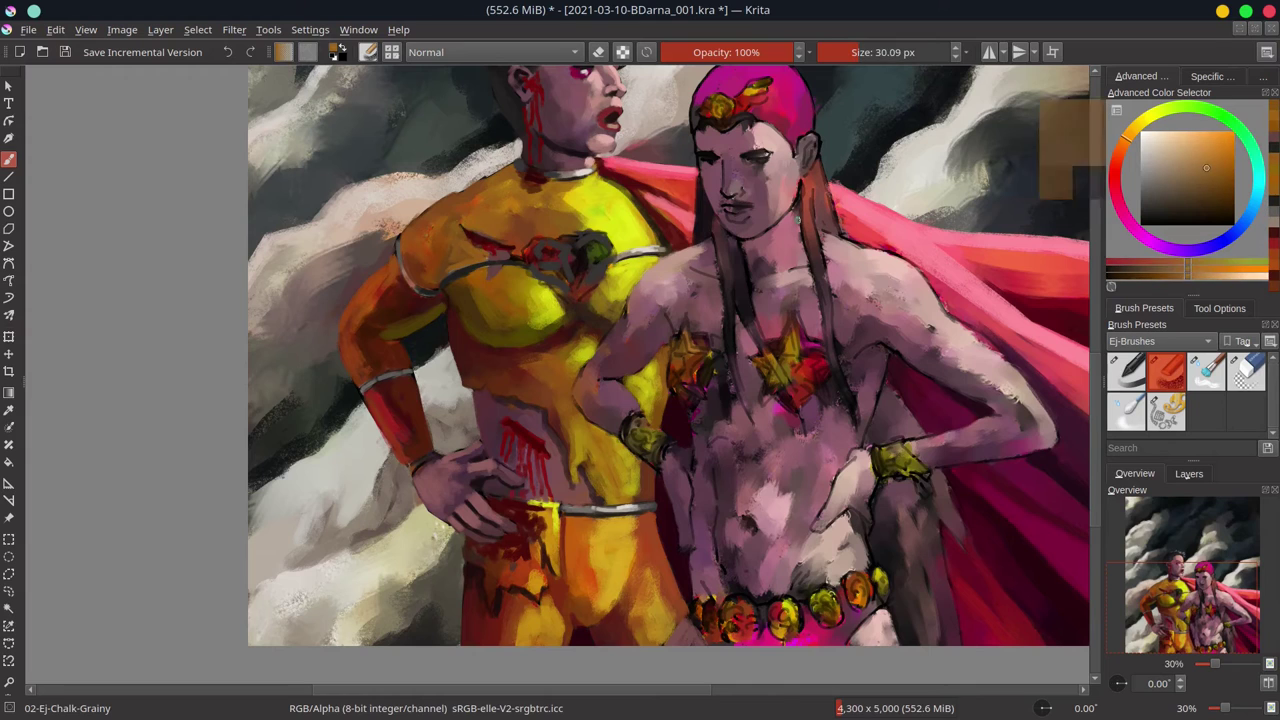
key("bracketright")
left_click(412, 230, "ctrl")
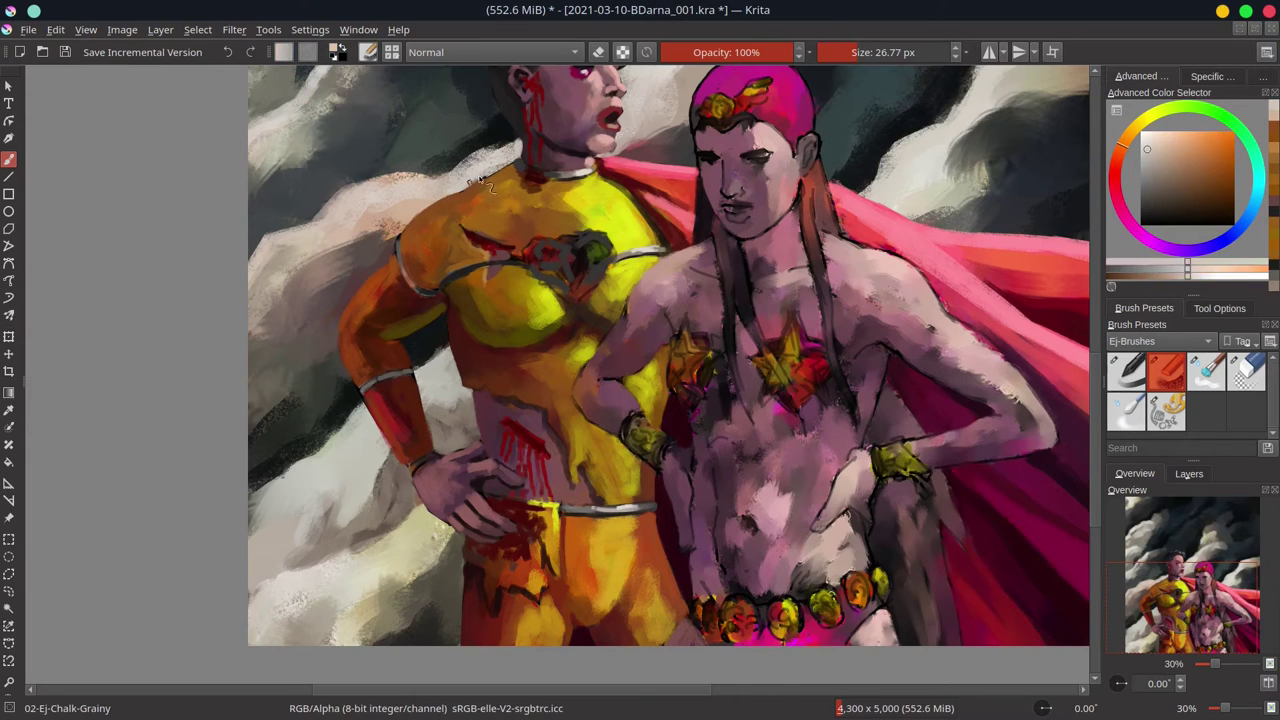
key("bracketleft")
Sample dark brown and light grey around the chest emblem, then zoom out to the whole painting
left_click(580, 245, "ctrl")
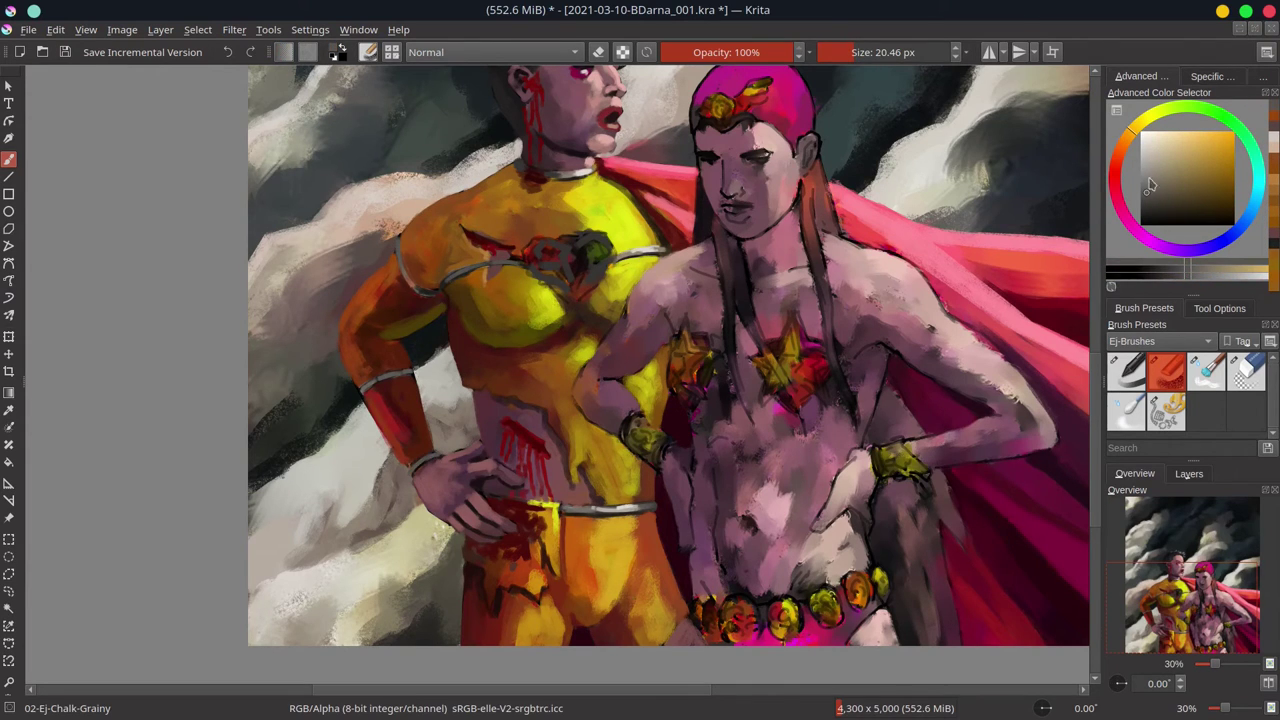
key("bracketleft")
left_click(423, 256, "ctrl")
key("bracketleft")
left_click(605, 275, "ctrl")
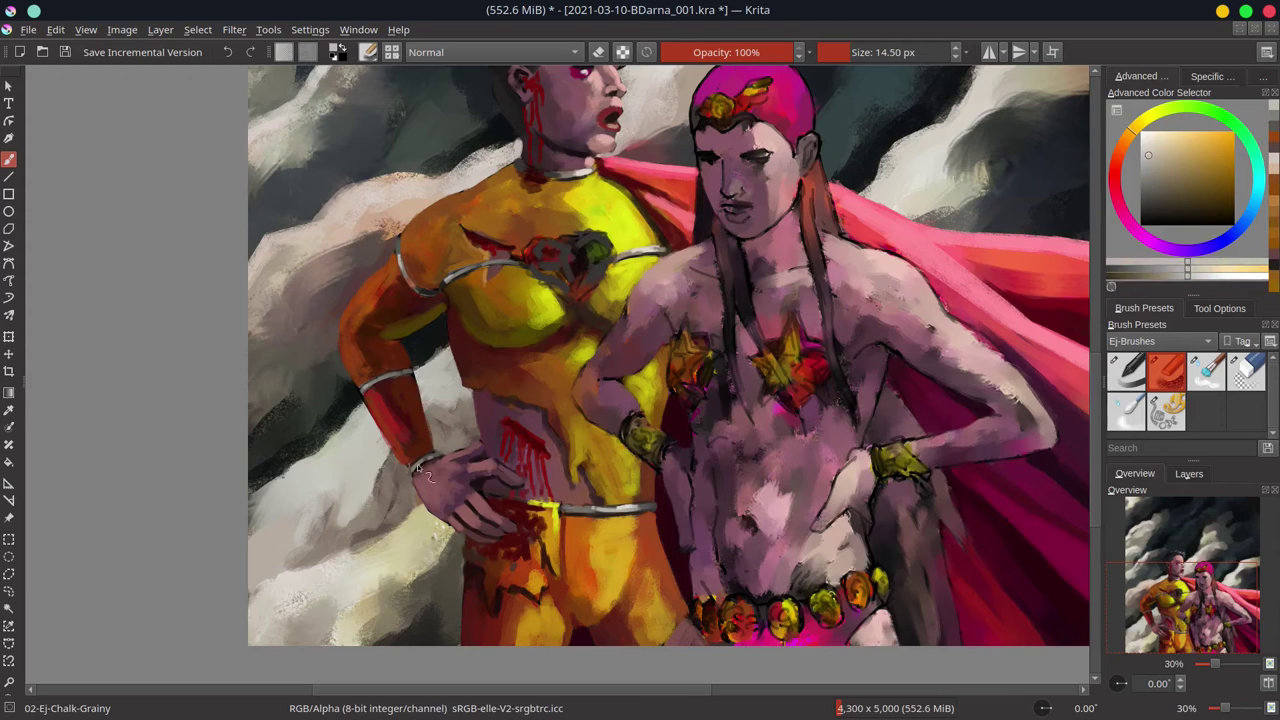
left_click(418, 465, "ctrl")
key("minus")
key("minus")
key("minus")
key("minus")
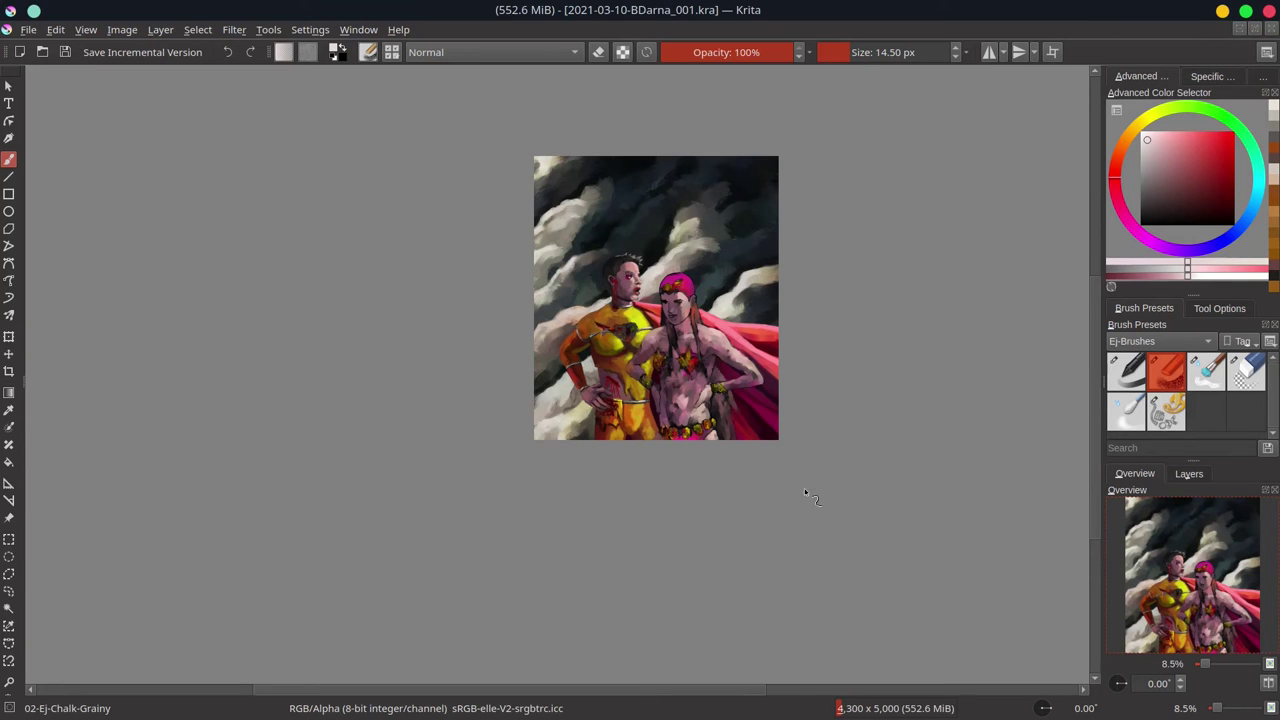
Zoom back in and paint a dark red stroke near the yellow hero's belt
key("plus")
key("plus")
key("plus")
key("plus")
left_click(575, 465, "ctrl")
mouse_move(545, 430)
left_mouse_down()
mouse_move(575, 465)
mouse_move(614, 580)
left_mouse_up()
key("bracketright")
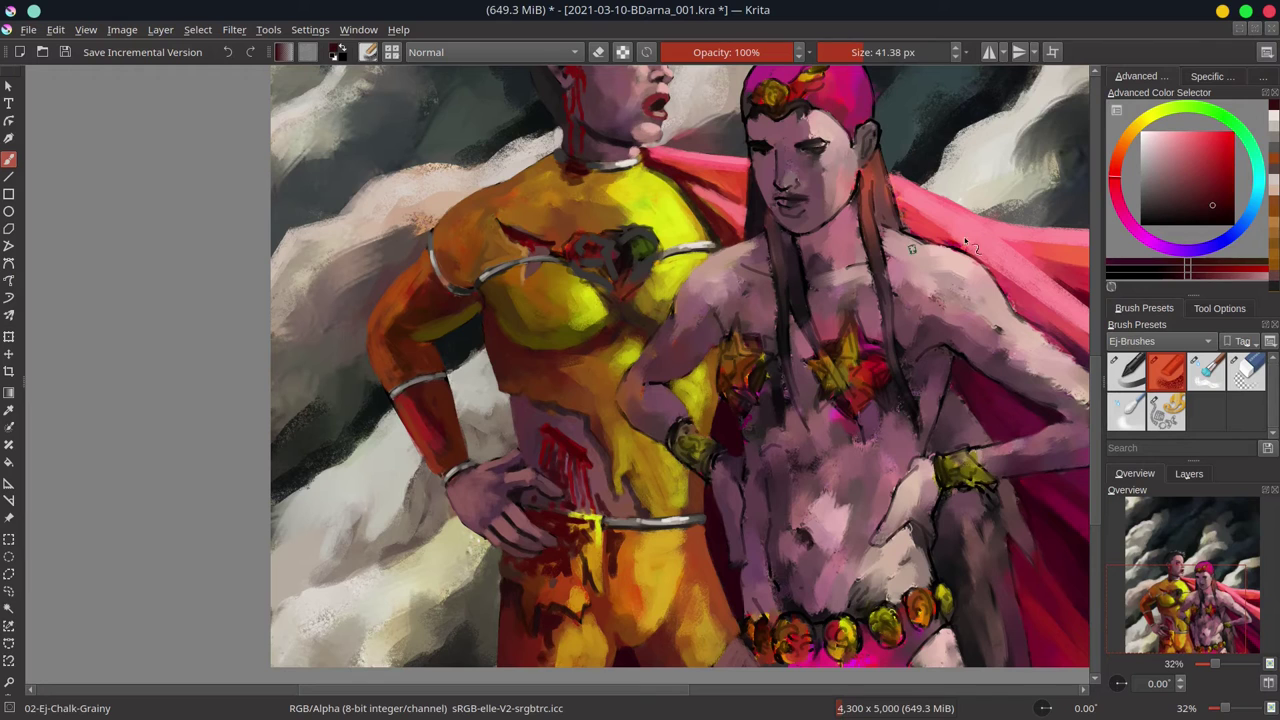
key("bracketleft")
key("bracketleft")
key("bracketleft")
Sample dark reds and near-black, then paint short dark marks on the yellow chest
left_click(580, 510, "ctrl")
left_click(590, 467, "ctrl")
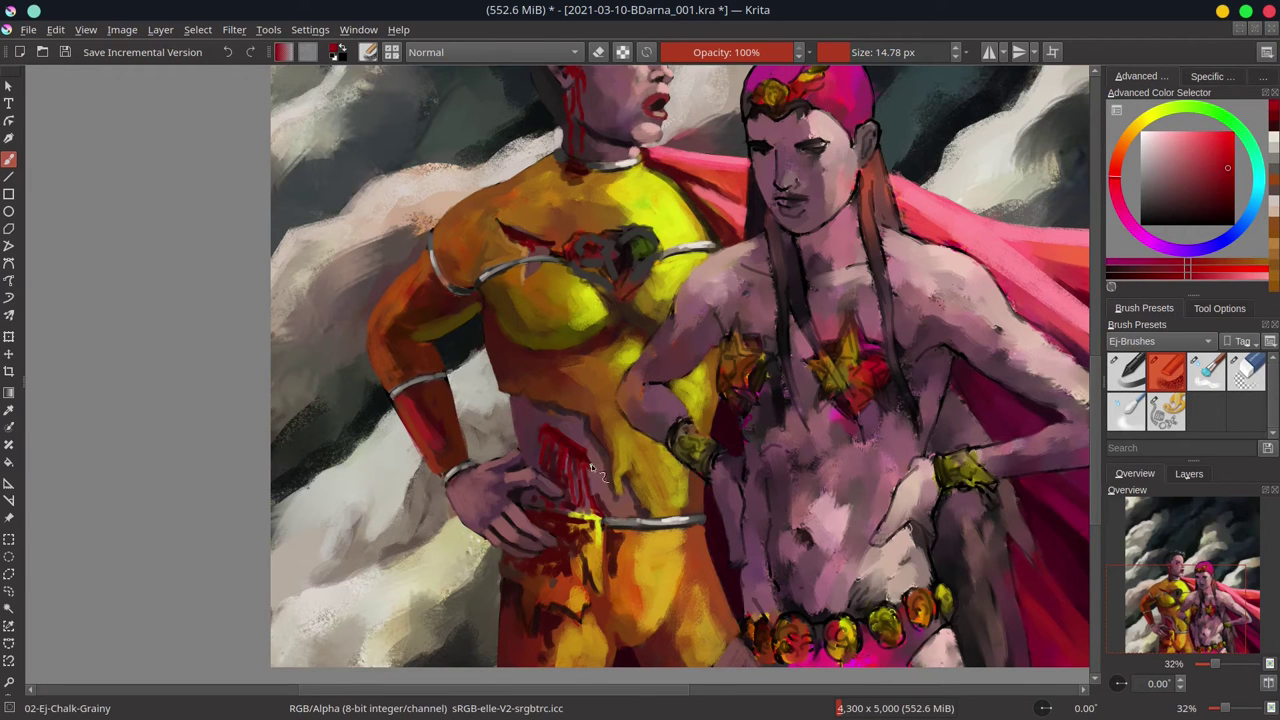
left_click(560, 480, "ctrl")
key("bracketright")
scroll(550, 420, "down", 3)
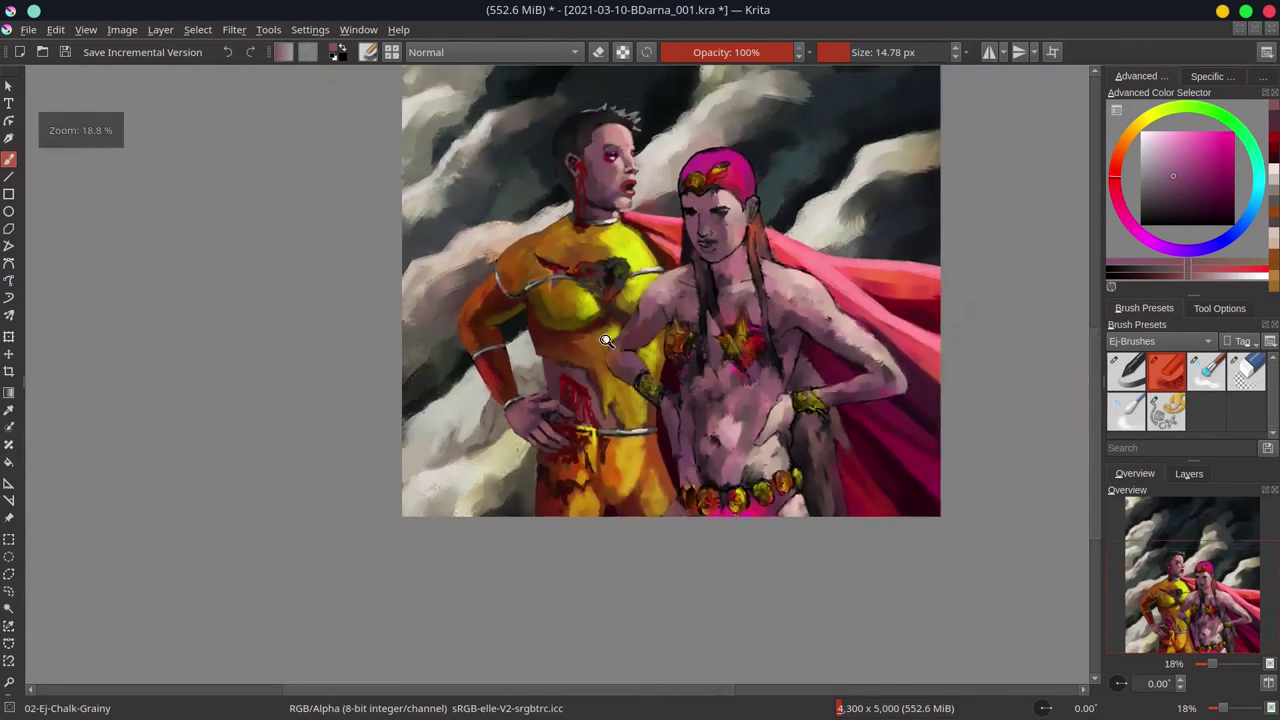
scroll(549, 352, "up", 3)
left_click_drag(590, 358, 602, 385)
left_click(617, 502, "ctrl")
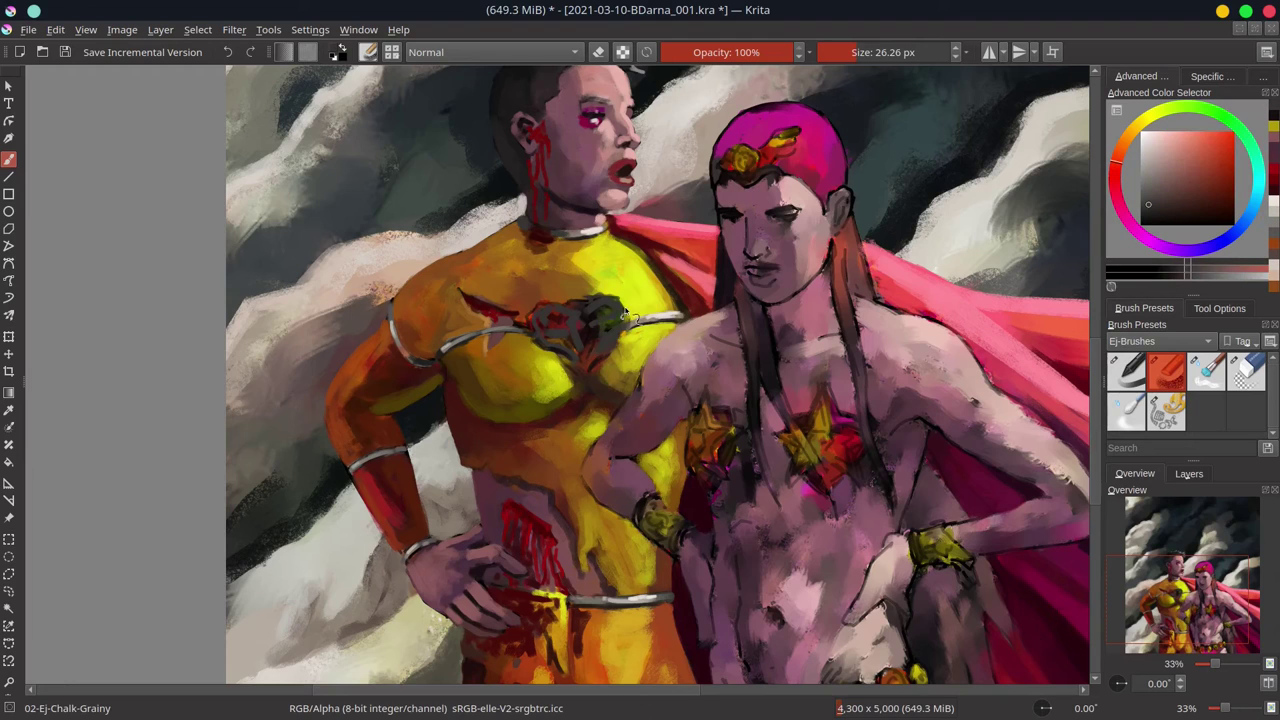
key("bracketright")
left_click(548, 320, "ctrl")
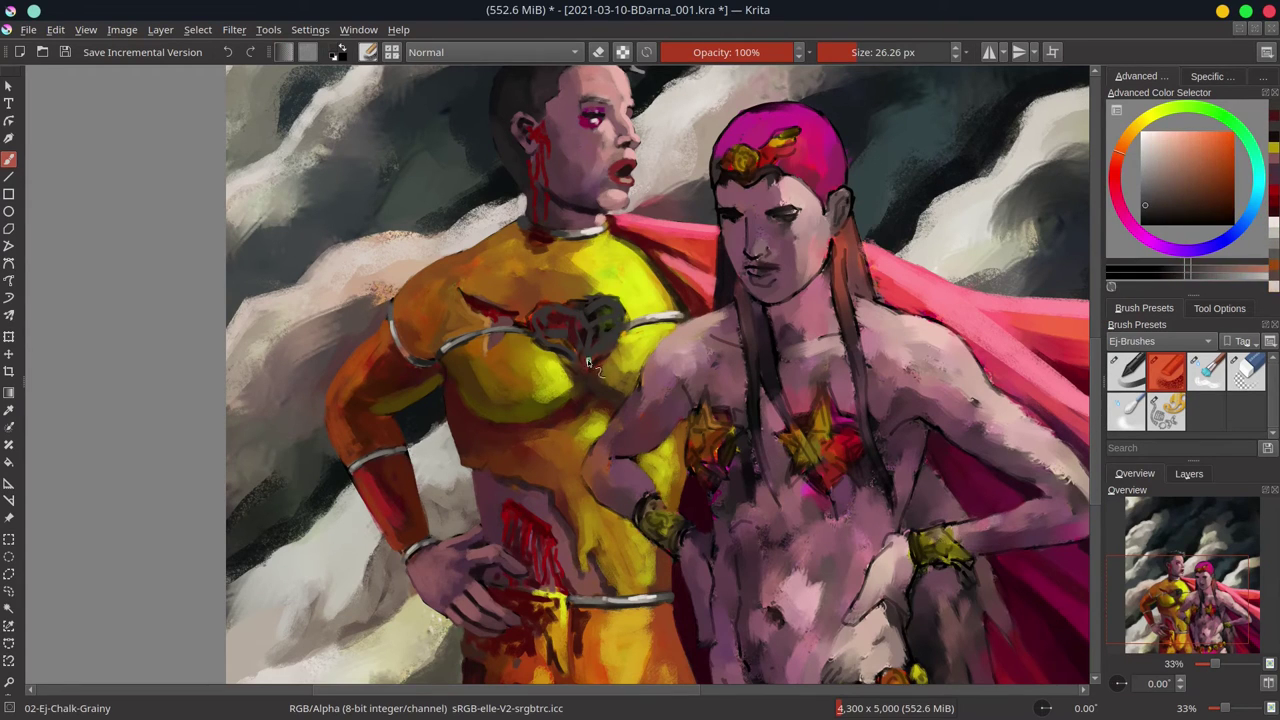
left_click_drag(630, 300, 618, 340)
Outline the chest emblem with dark red-black strokes using a smaller brush
left_click(596, 357, "ctrl")
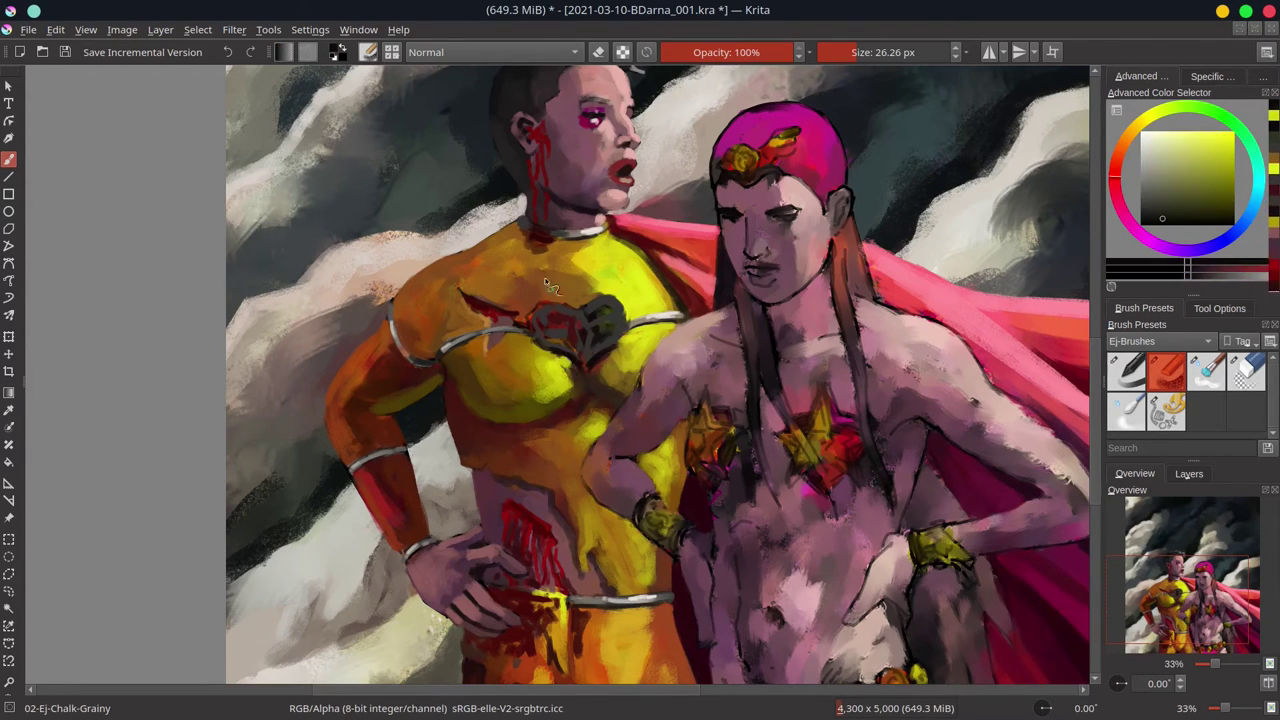
left_click(598, 300, "ctrl")
left_click(600, 300, "ctrl")
key("bracketleft")
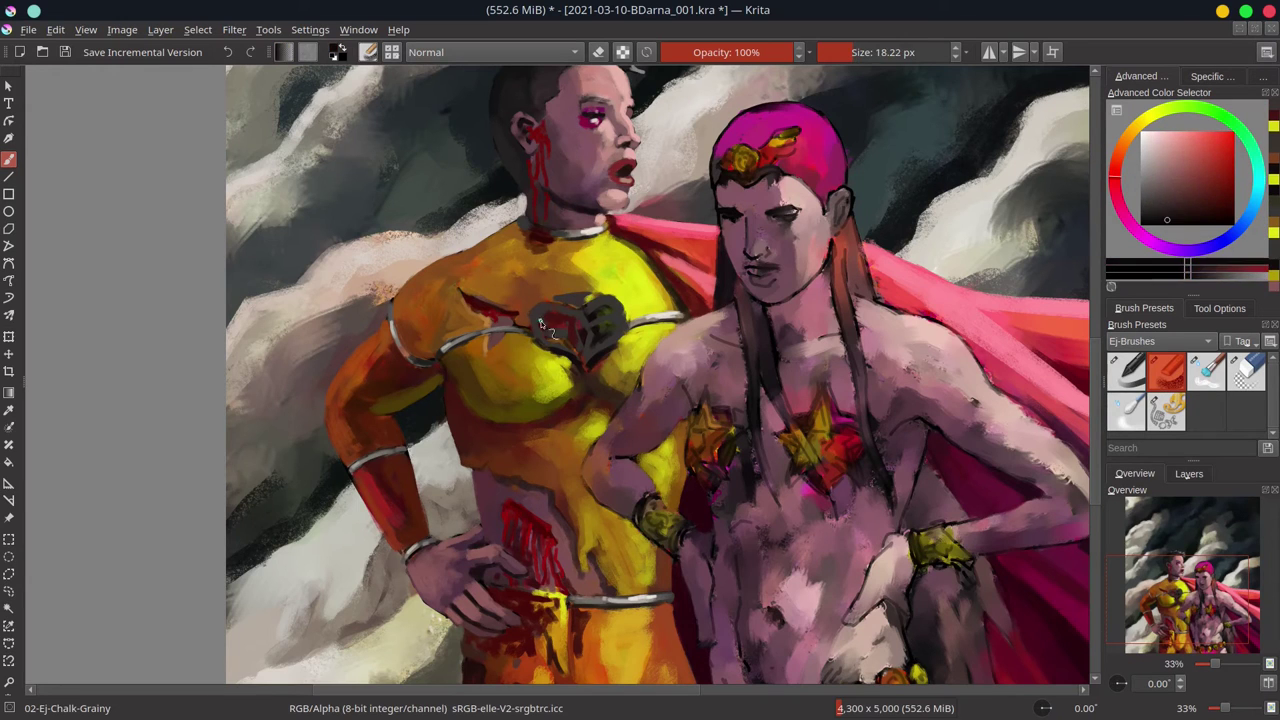
left_click(602, 306, "ctrl")
left_click(605, 305, "ctrl")
mouse_move(598, 320)
left_mouse_down()
mouse_move(566, 311)
mouse_move(609, 306)
mouse_move(577, 316)
mouse_move(547, 293)
mouse_move(565, 346)
mouse_move(531, 329)
mouse_move(631, 309)
mouse_move(608, 298)
mouse_move(624, 304)
mouse_move(545, 340)
left_mouse_up()
Sample reds, yellows and pale silver-grey from the emblem area, resizing the brush
left_click(620, 310, "ctrl")
left_click(626, 312, "ctrl")
key("bracketright")
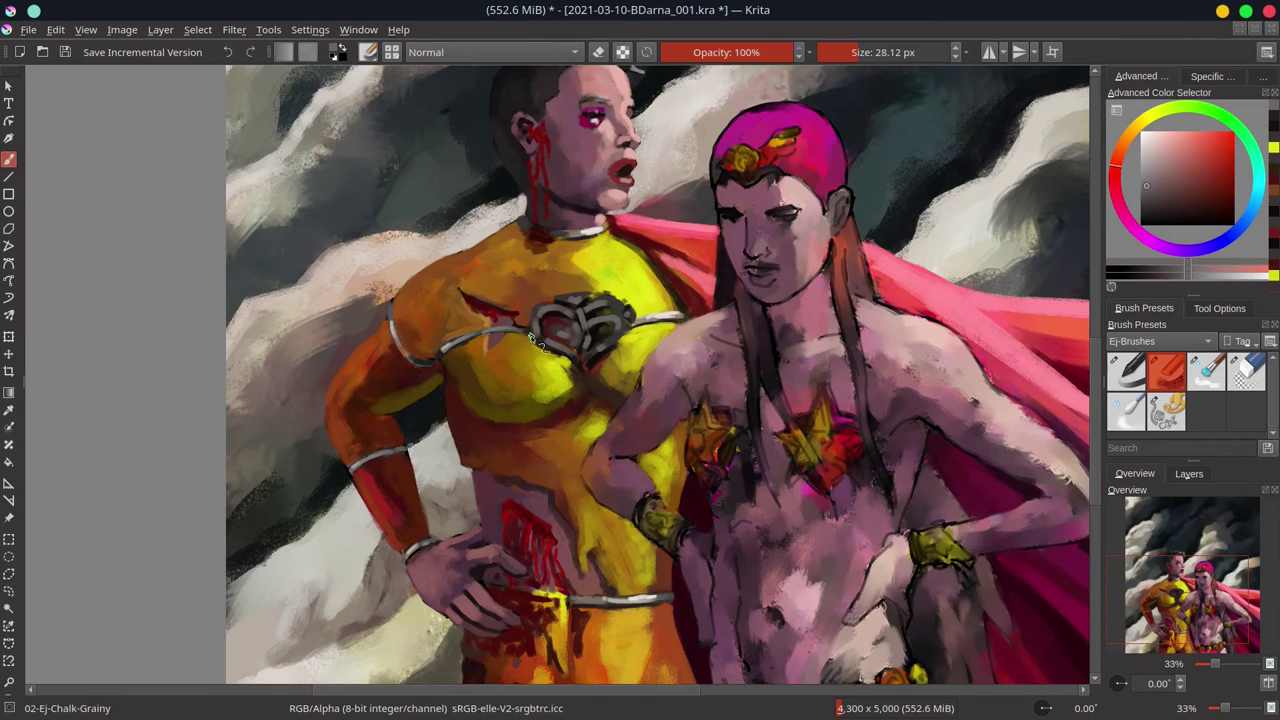
left_click(548, 330, "ctrl")
key("bracketleft")
key("bracketleft")
key("bracketleft")
key("bracketleft")
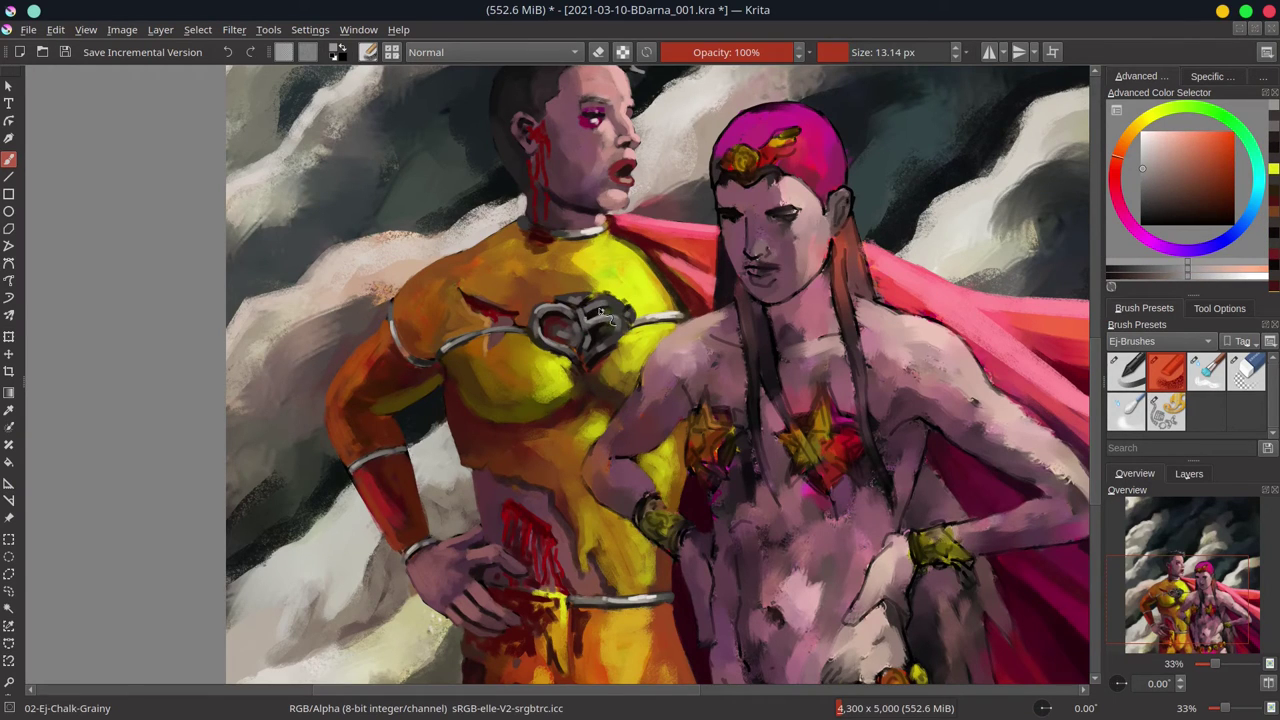
left_click(630, 318, "ctrl")
key("bracketright")
key("bracketright")
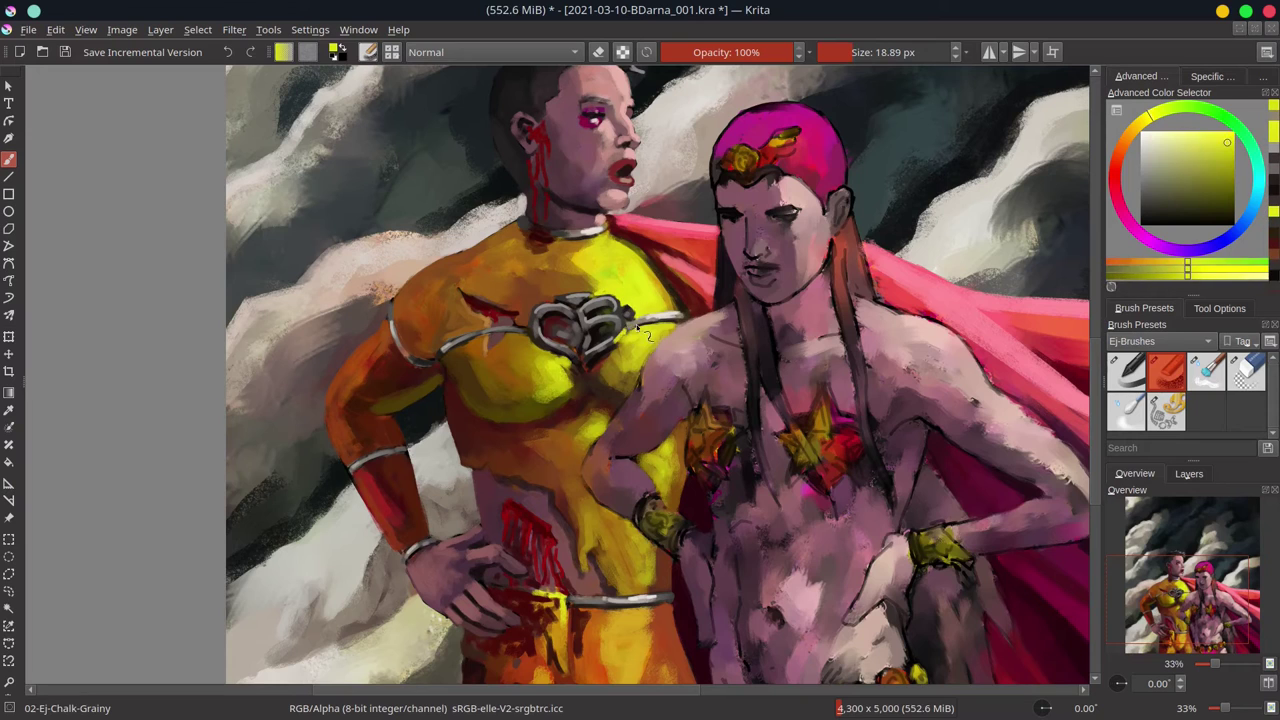
left_click(567, 637, "ctrl")
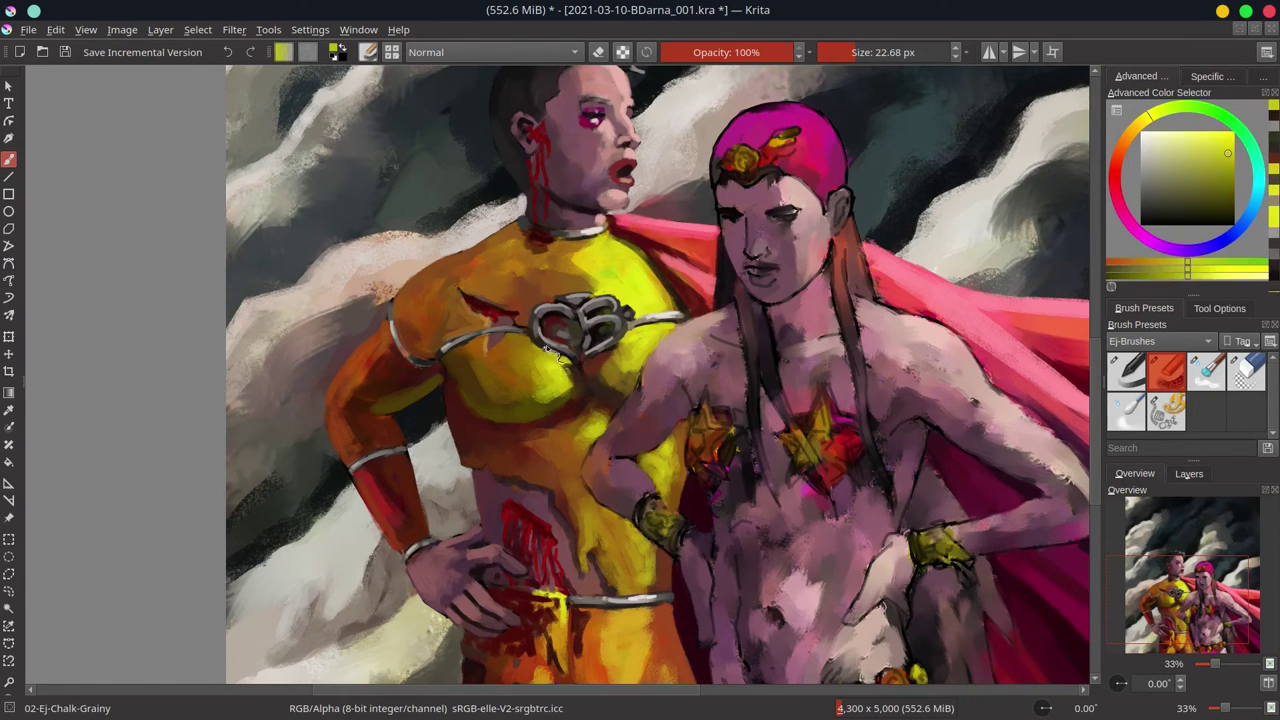
key("bracketright")
left_click(620, 312, "ctrl")
key("bracketleft")
key("bracketleft")
key("bracketleft")
key("bracketleft")
key("bracketleft")
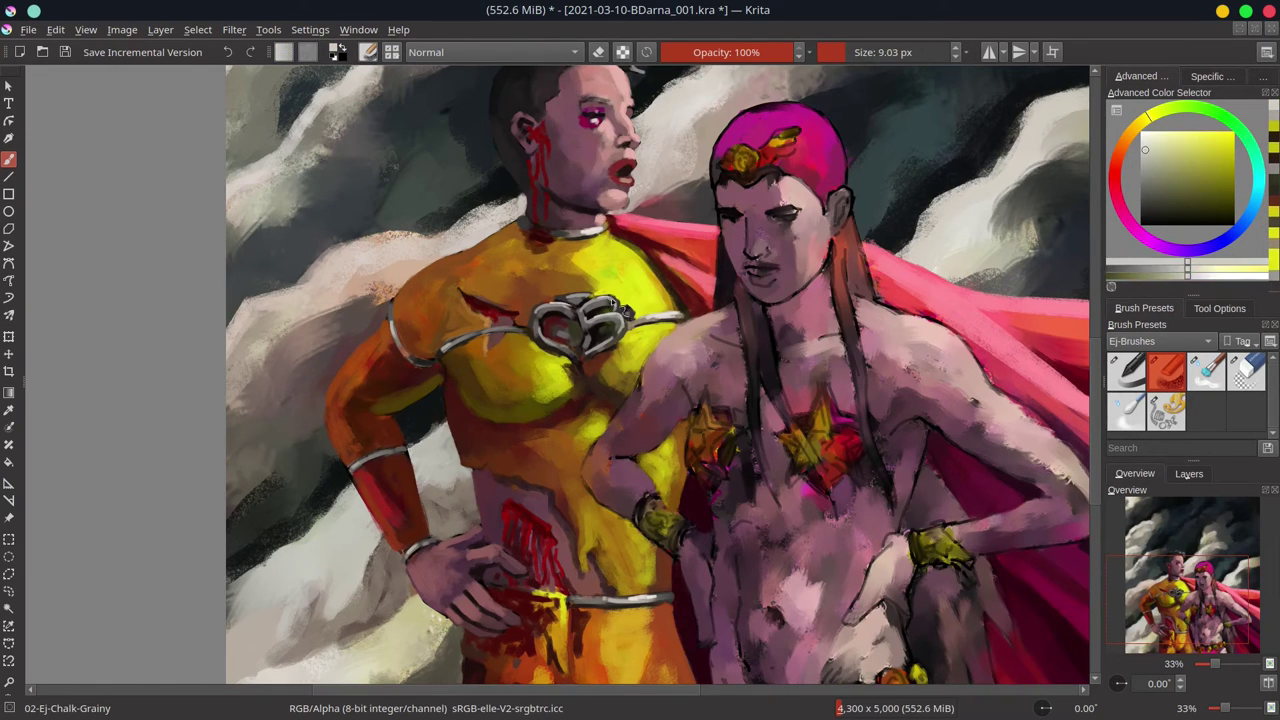
Sample yellow-green and brighter yellow from the chest with a larger brush
scroll(628, 314, "down", 5)
scroll(605, 312, "up", 6)
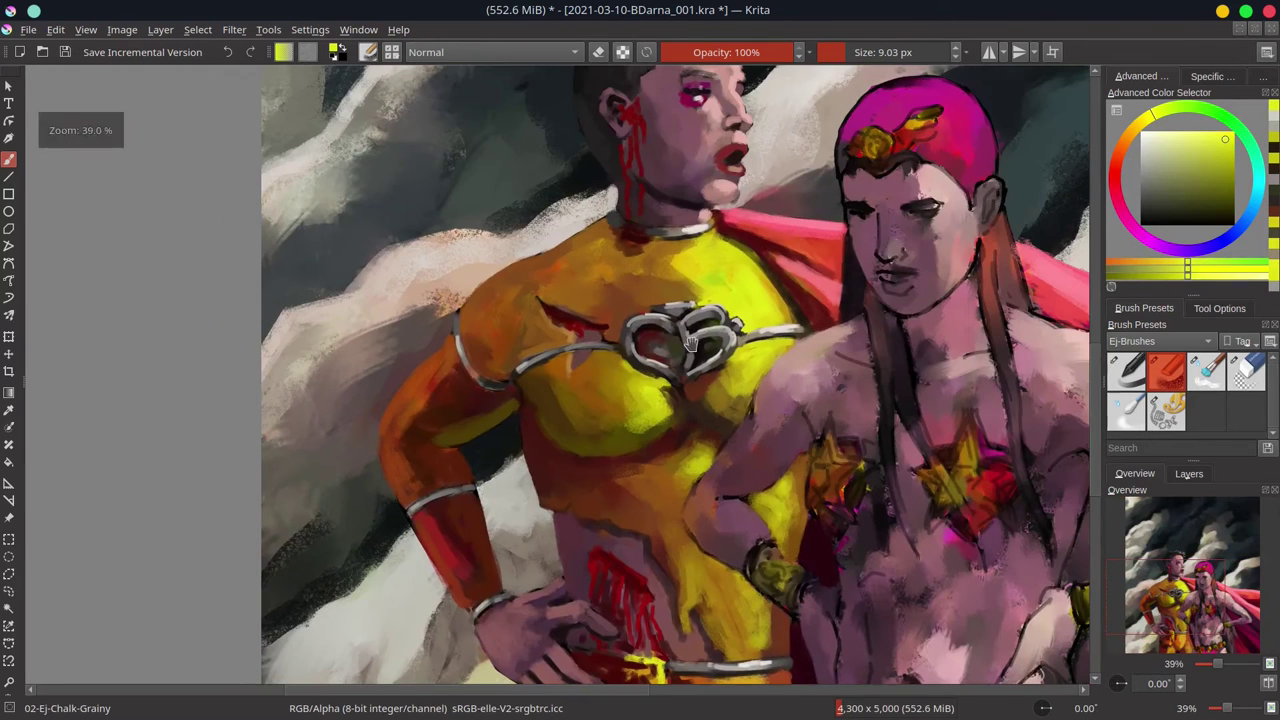
key("bracketright")
key("bracketright")
key("bracketright")
key("bracketright")
key("bracketright")
key("bracketright")
key("bracketright")
key("bracketright")
left_click(658, 347, "ctrl")
left_click(711, 346, "ctrl")
left_click(662, 348, "ctrl")
key("bracketright")
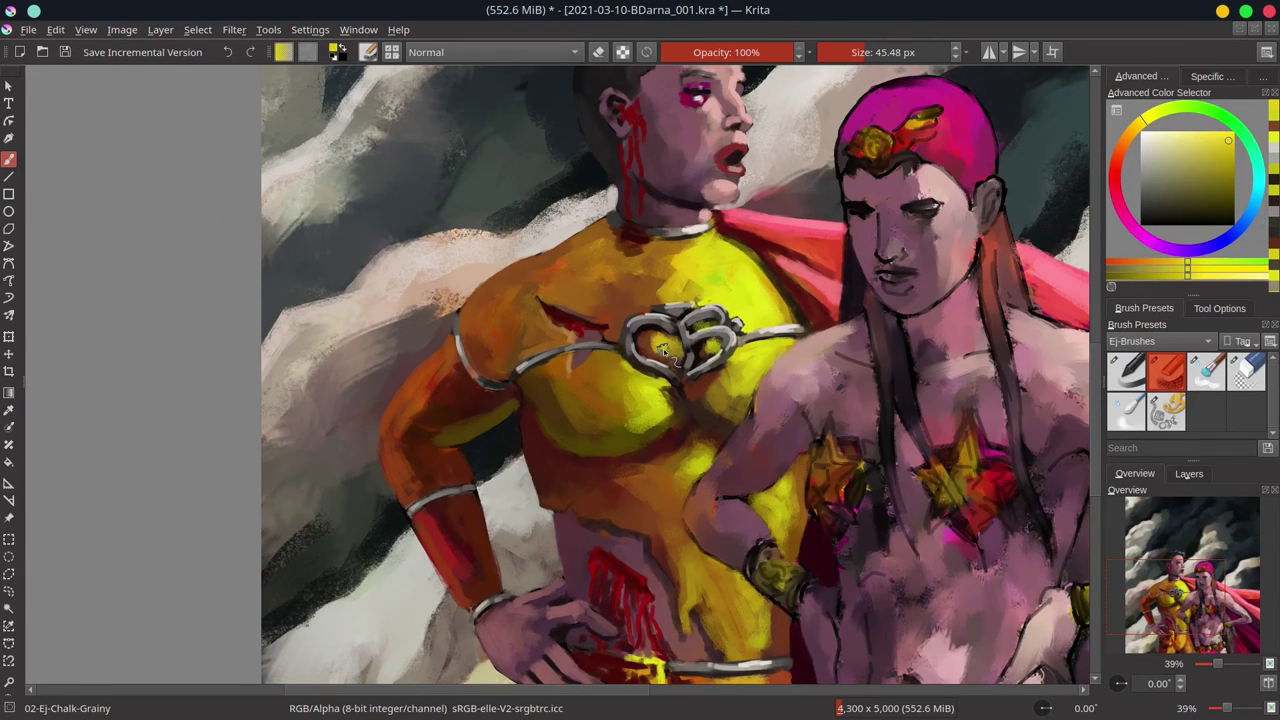
Sample dark reds and a dark grey-teal from the sky, shrinking the brush
left_click(758, 395, "ctrl")
scroll(758, 395, "down", 4)
key("bracketleft")
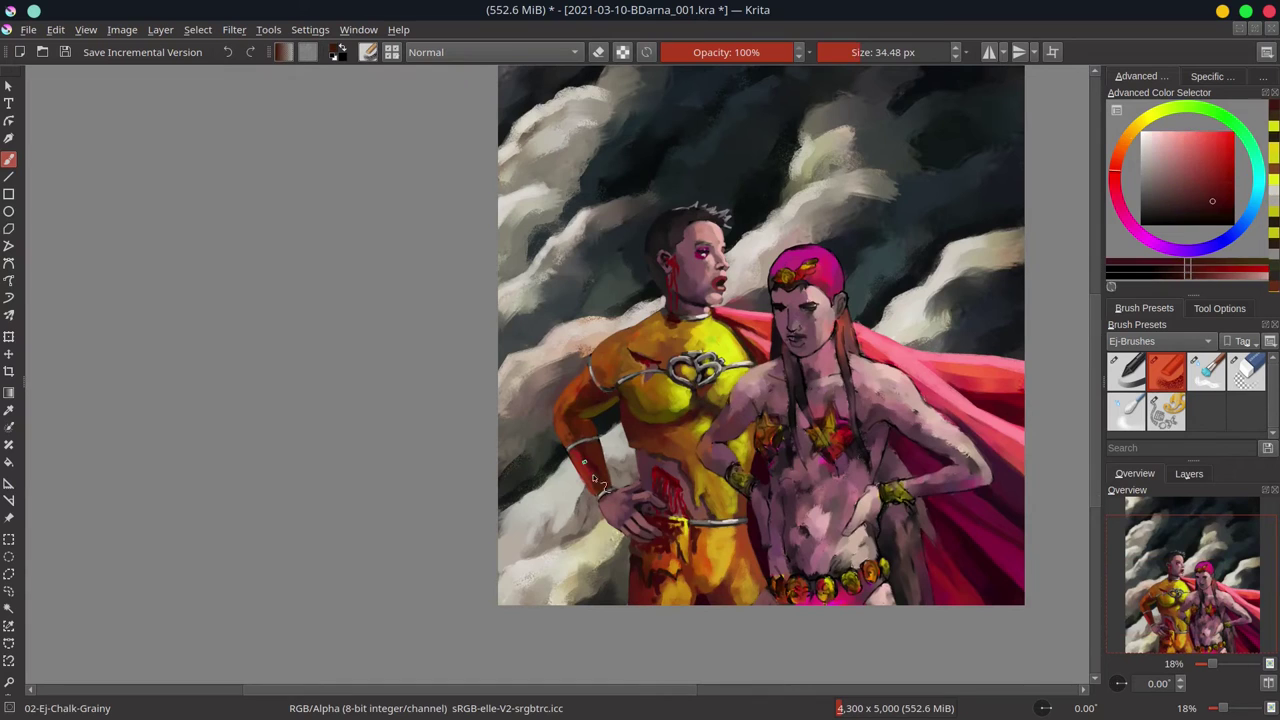
left_click(599, 483, "ctrl")
key("bracketleft")
left_click(744, 254, "ctrl")
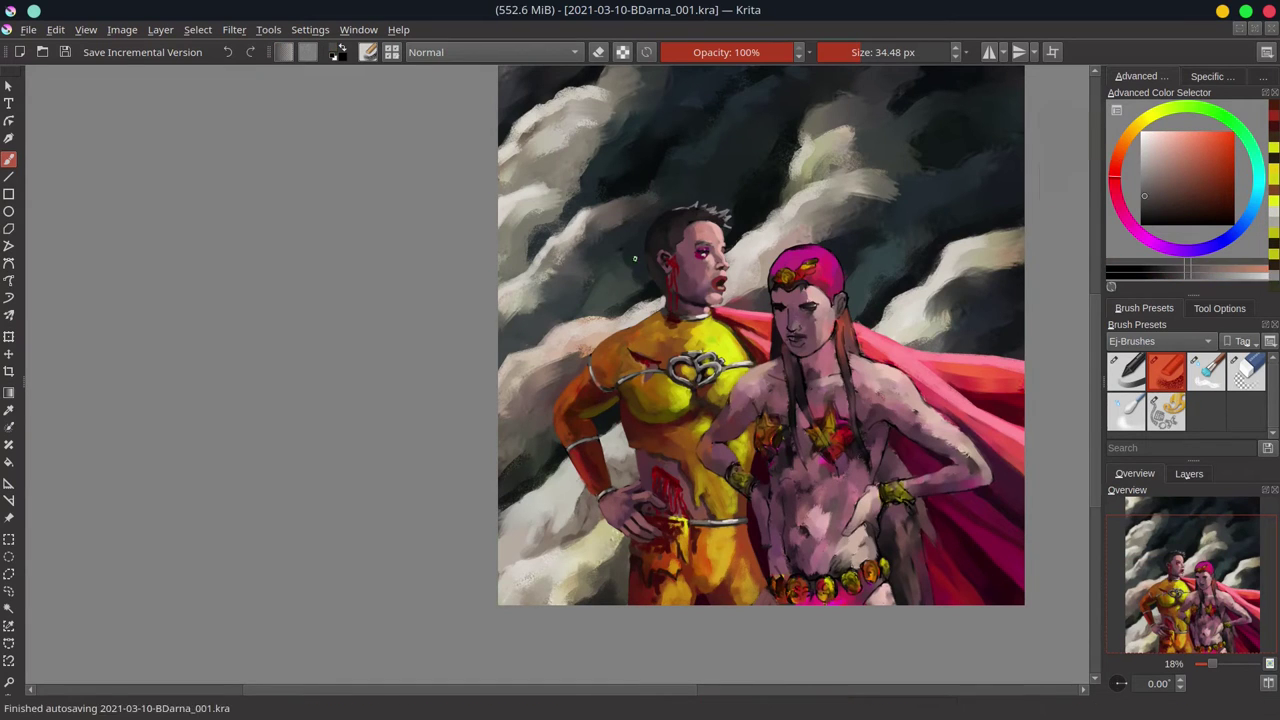
scroll(745, 310, "down", 2)
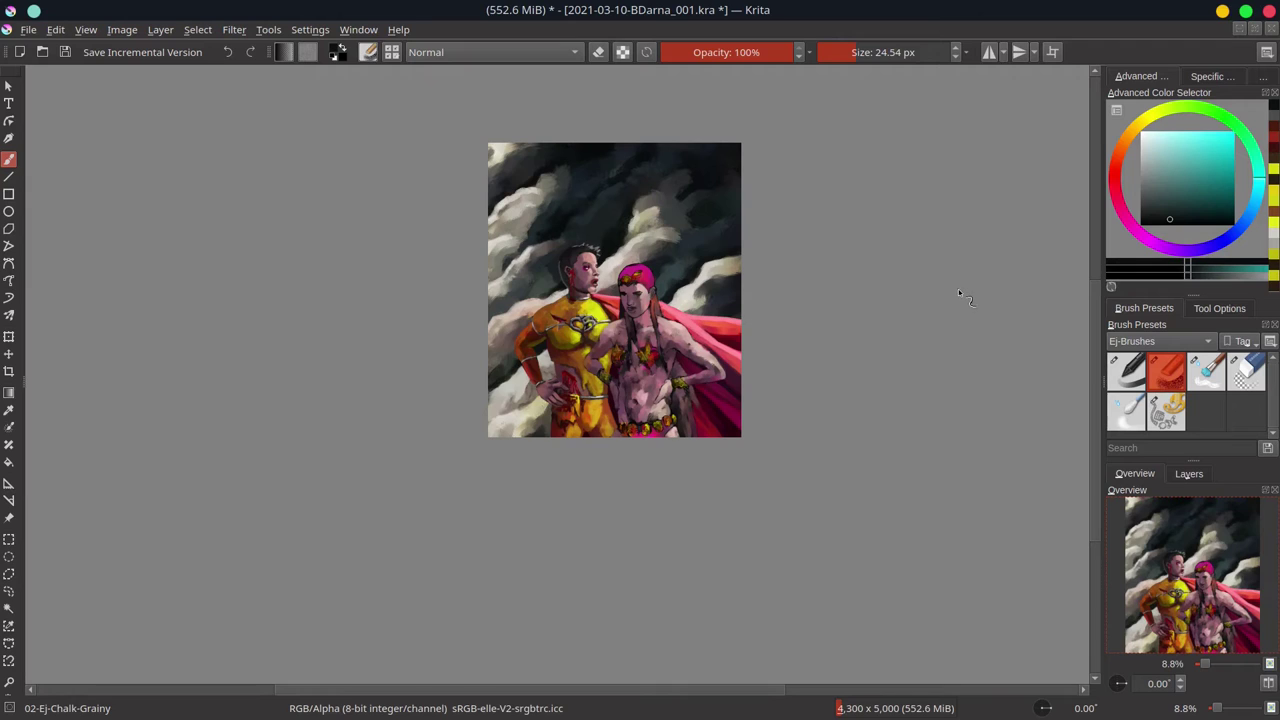
key("ctrl+s")
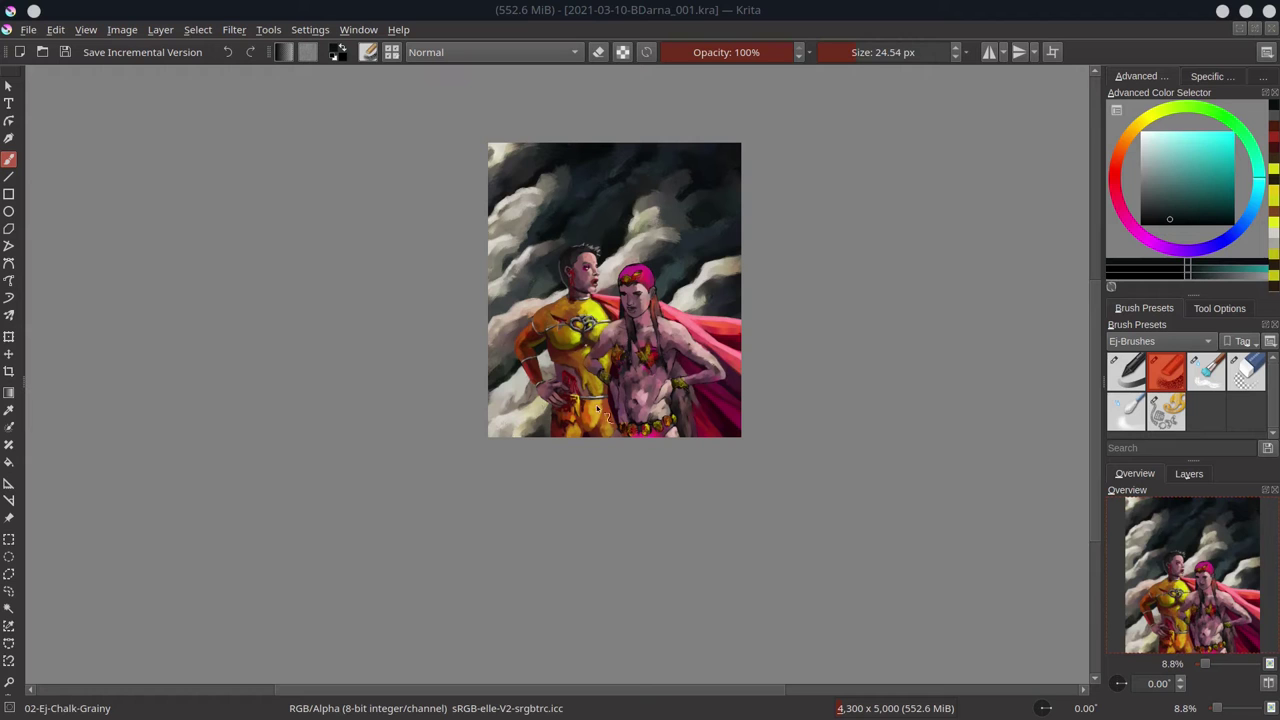
scroll(630, 331, "up", 3)
left_click(1266, 684)
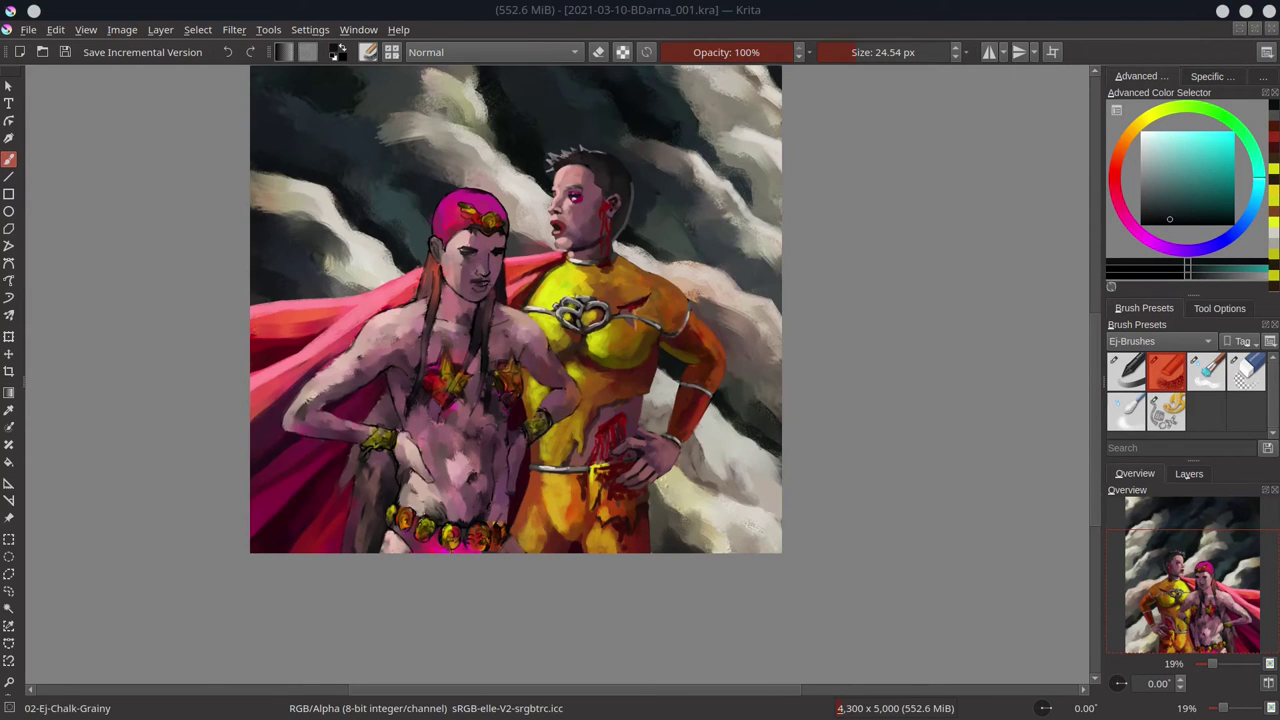
scroll(578, 243, "up", 3)
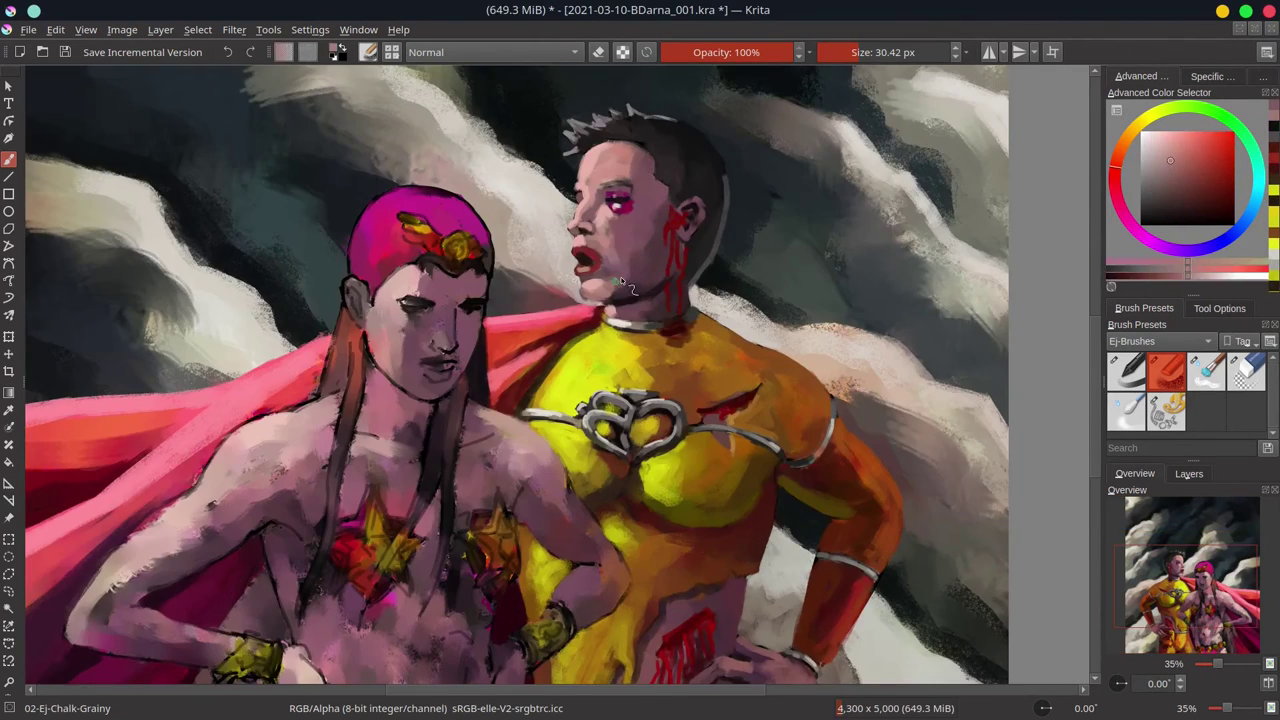
key("bracketright")
left_click(626, 262, "ctrl")
left_click(592, 279, "ctrl")
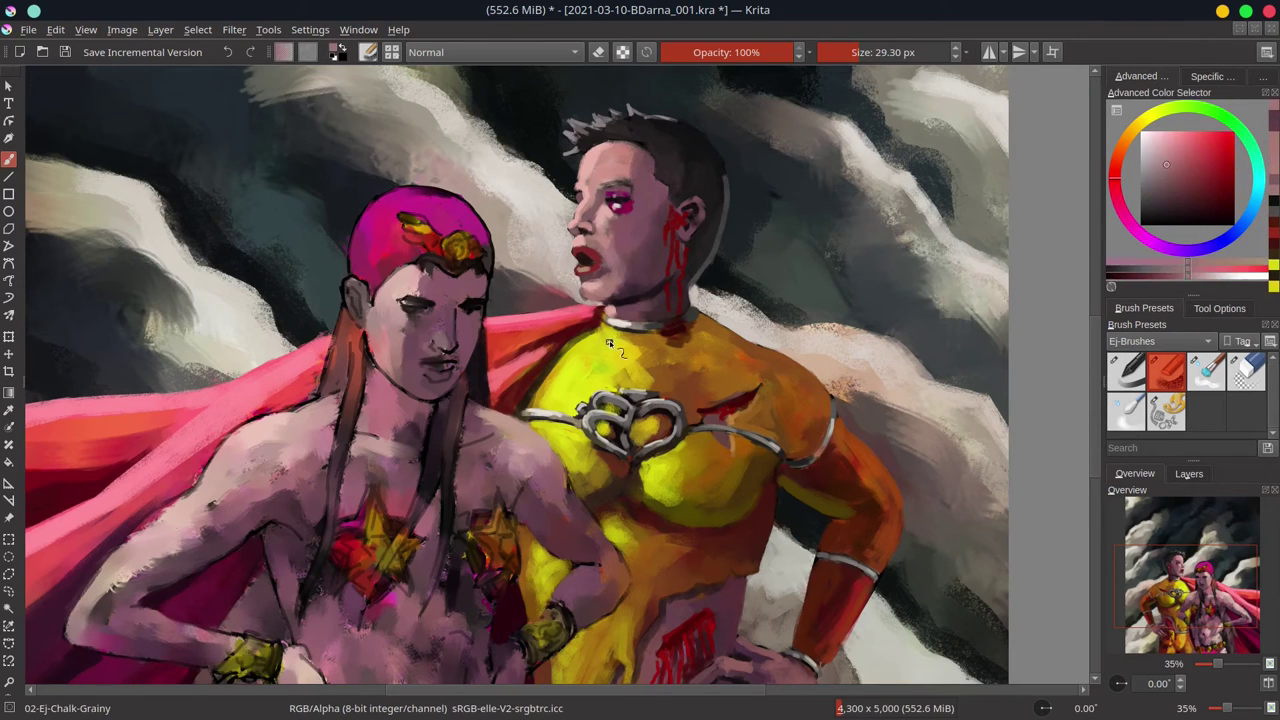
left_click(609, 219, "ctrl")
left_click(624, 222, "ctrl")
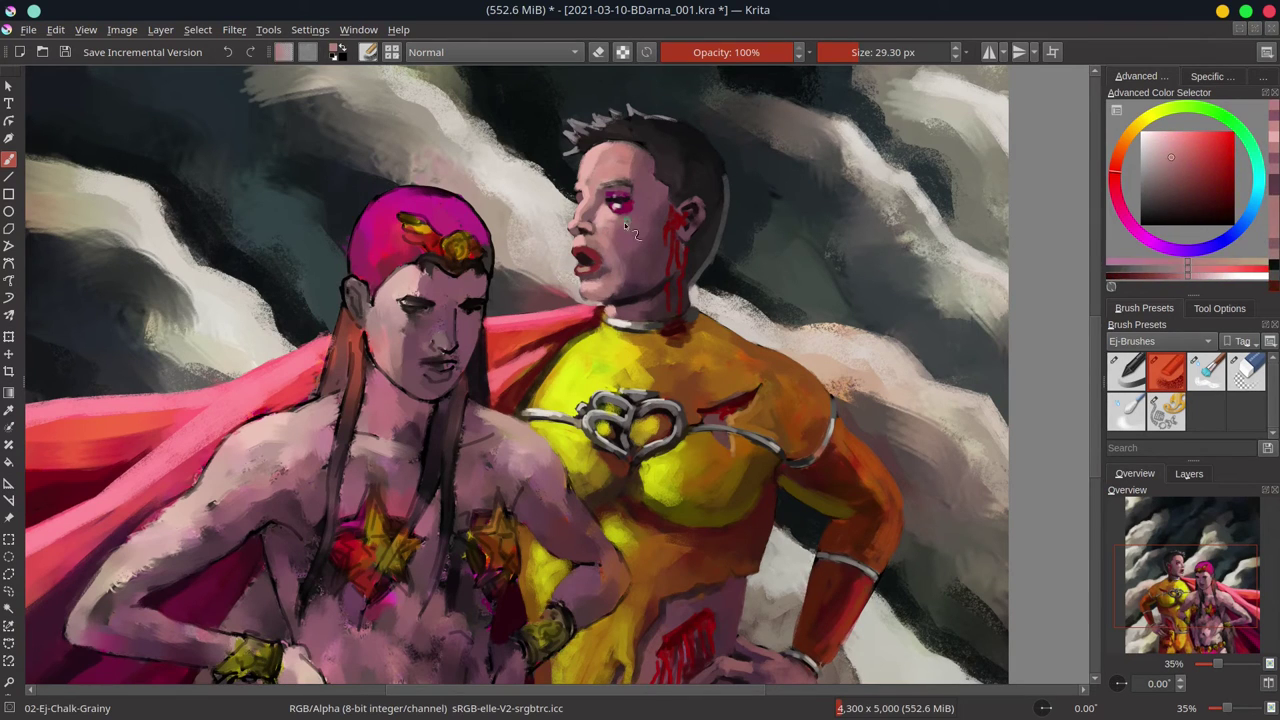
key("ctrl+s")
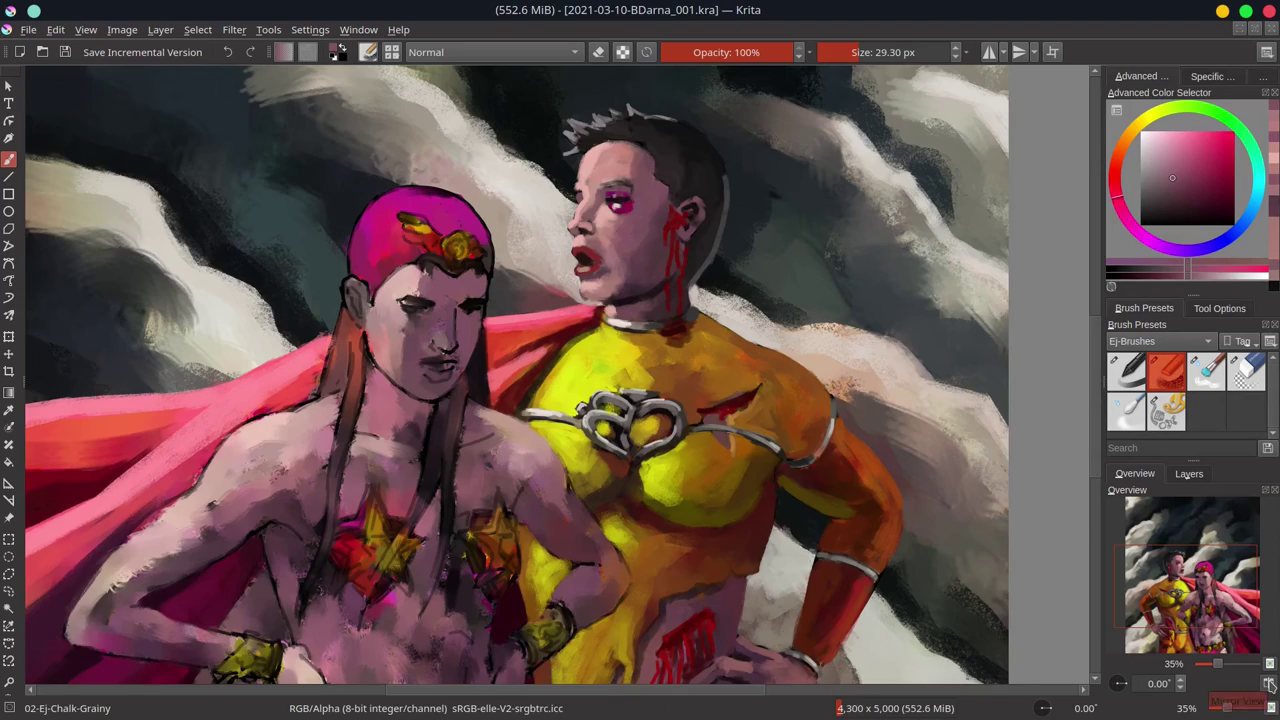
key("m")
scroll(636, 298, "down", 2)
left_click(636, 298, "ctrl")
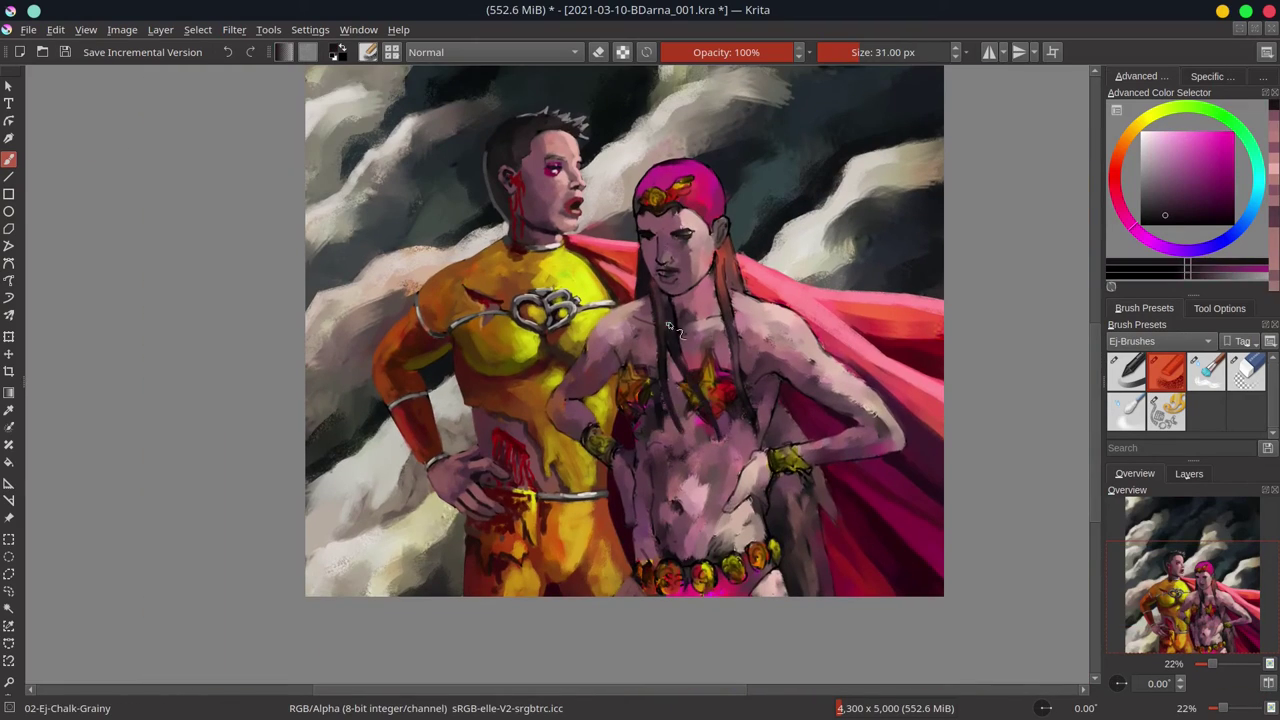
Pick a stronger magenta and darken the heroine's right hair strand
scroll(662, 430, "up", 3)
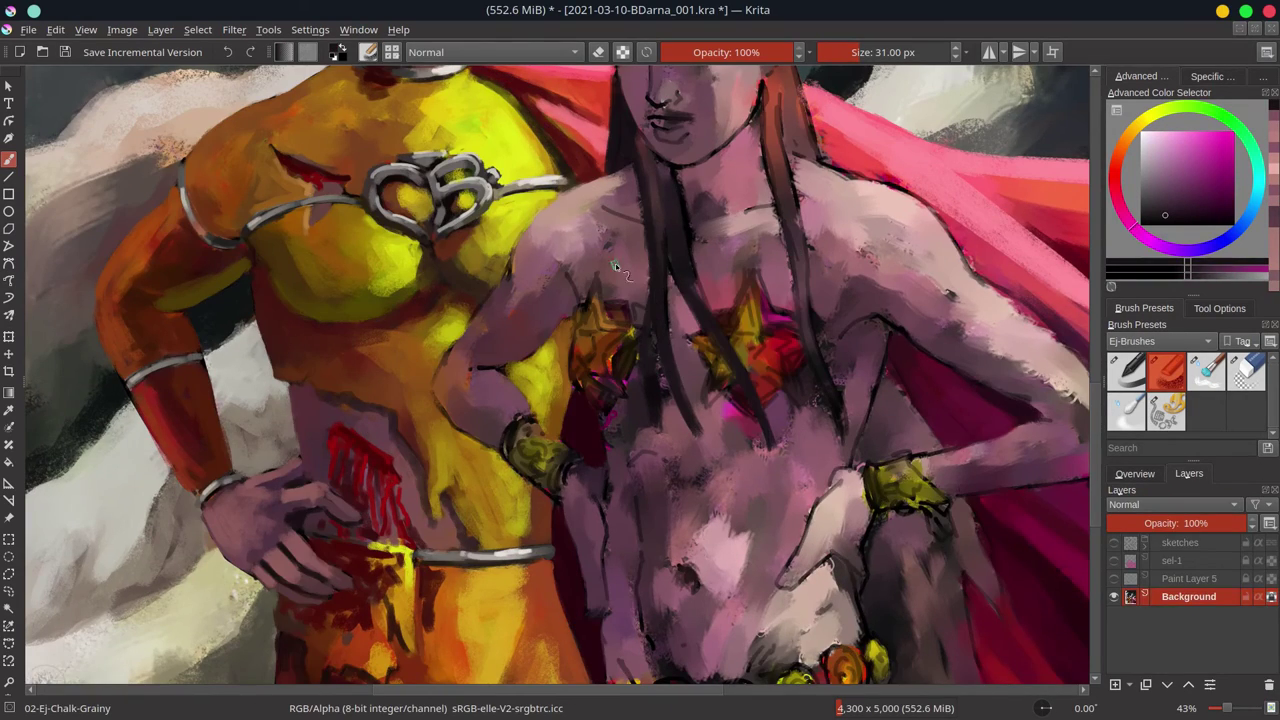
left_click(662, 380, "ctrl")
left_click(662, 380, "ctrl")
scroll(662, 380, "down", 2)
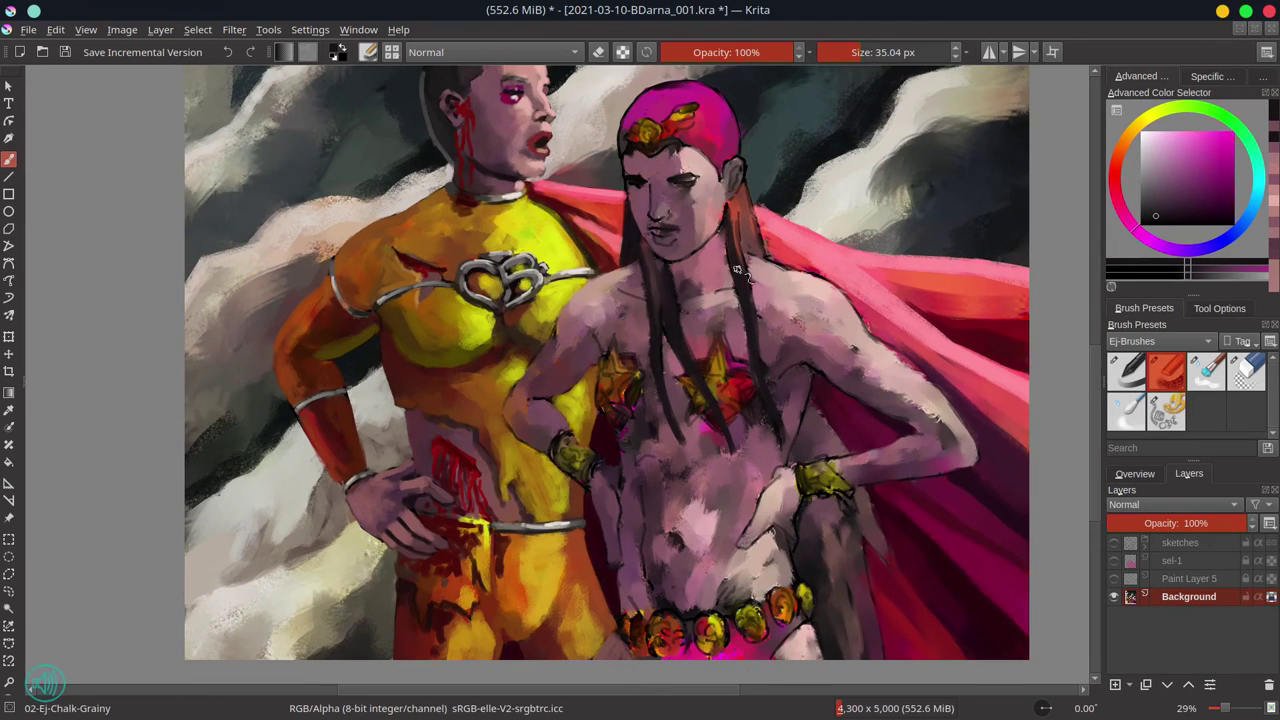
left_click_drag(737, 270, 752, 200)
Darken and lengthen the right hair strands with dark maroon, magenta and red strokes
key("bracketright")
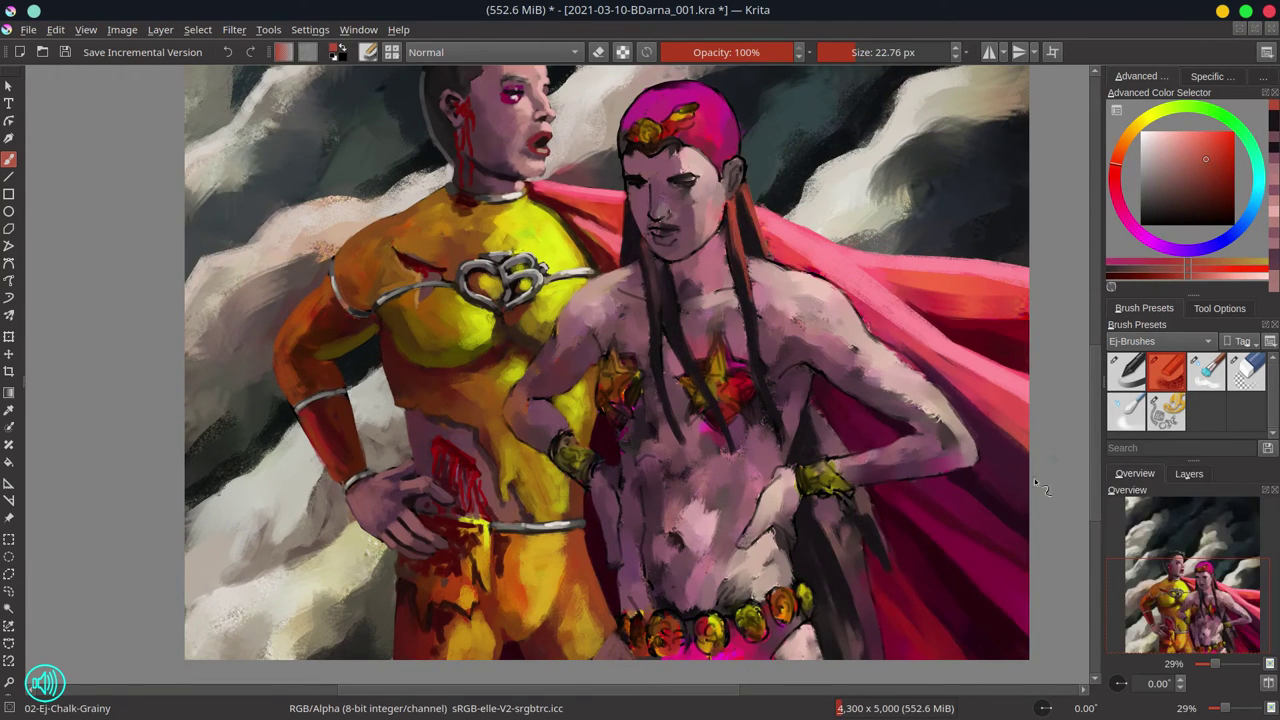
key("bracketright")
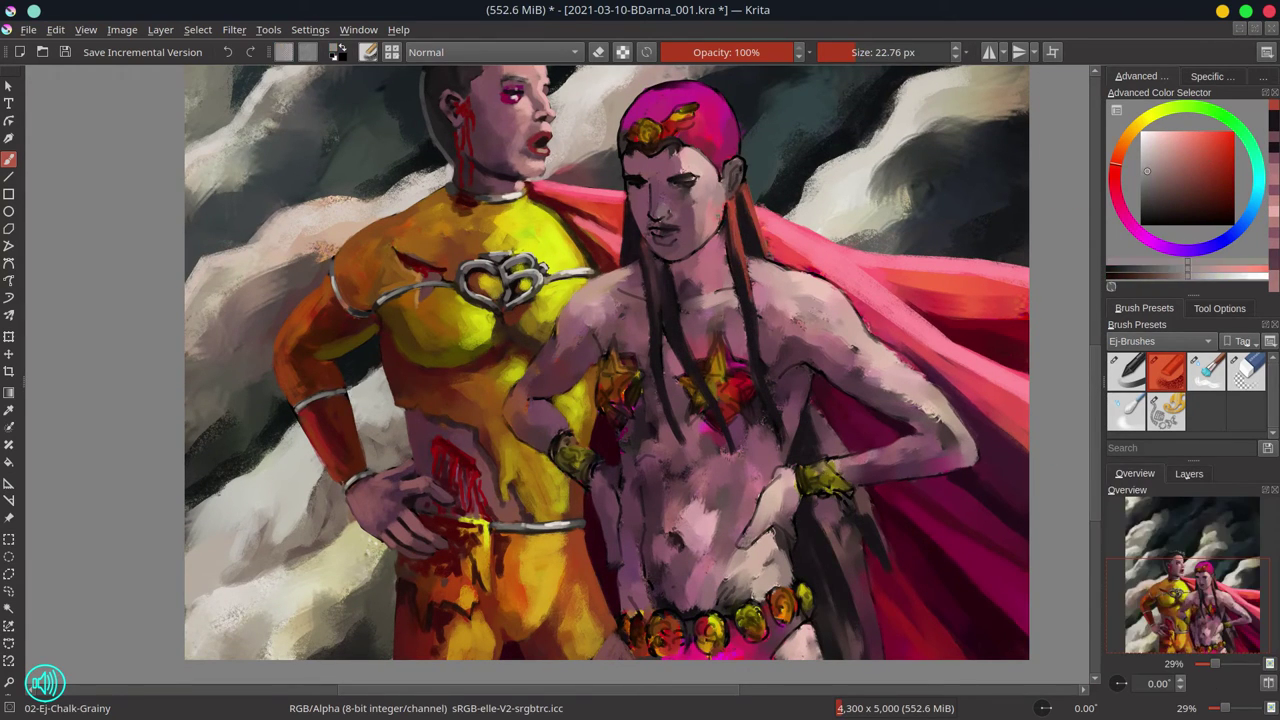
left_click(740, 240, "ctrl")
left_click_drag(745, 275, 731, 215)
left_click(660, 268, "ctrl")
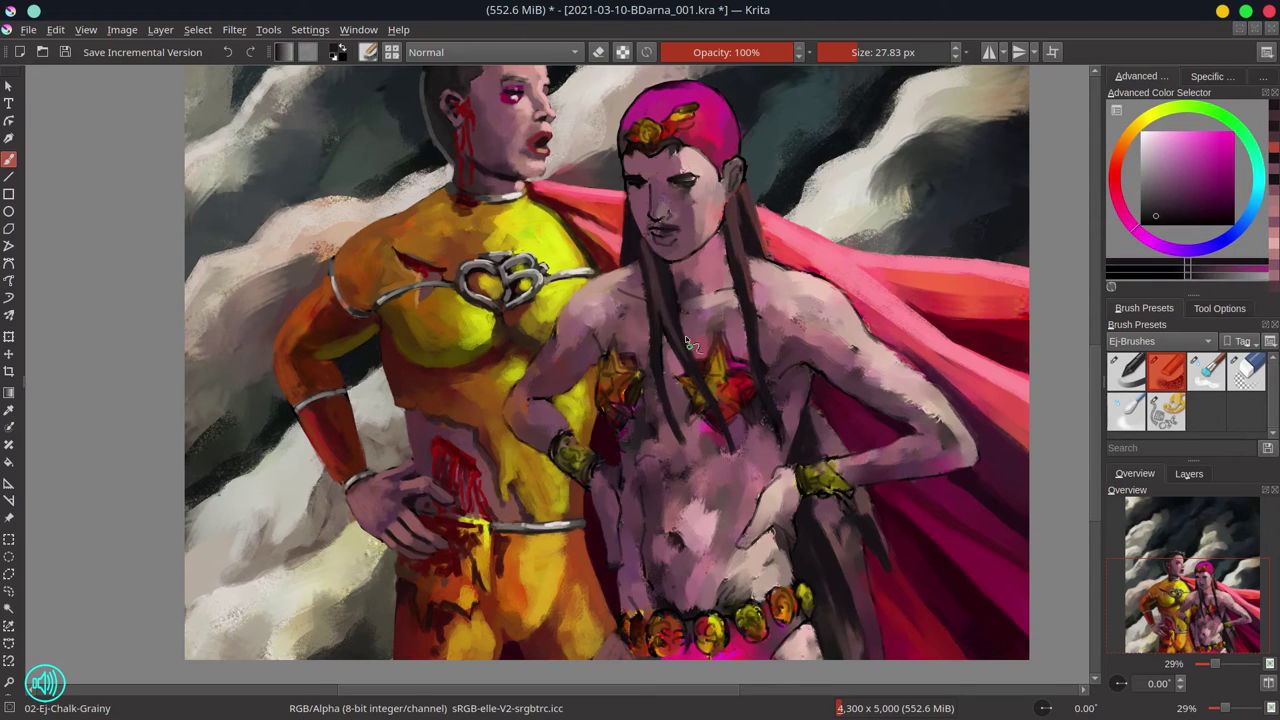
left_click(835, 388, "ctrl")
key("bracketright")
key("bracketright")
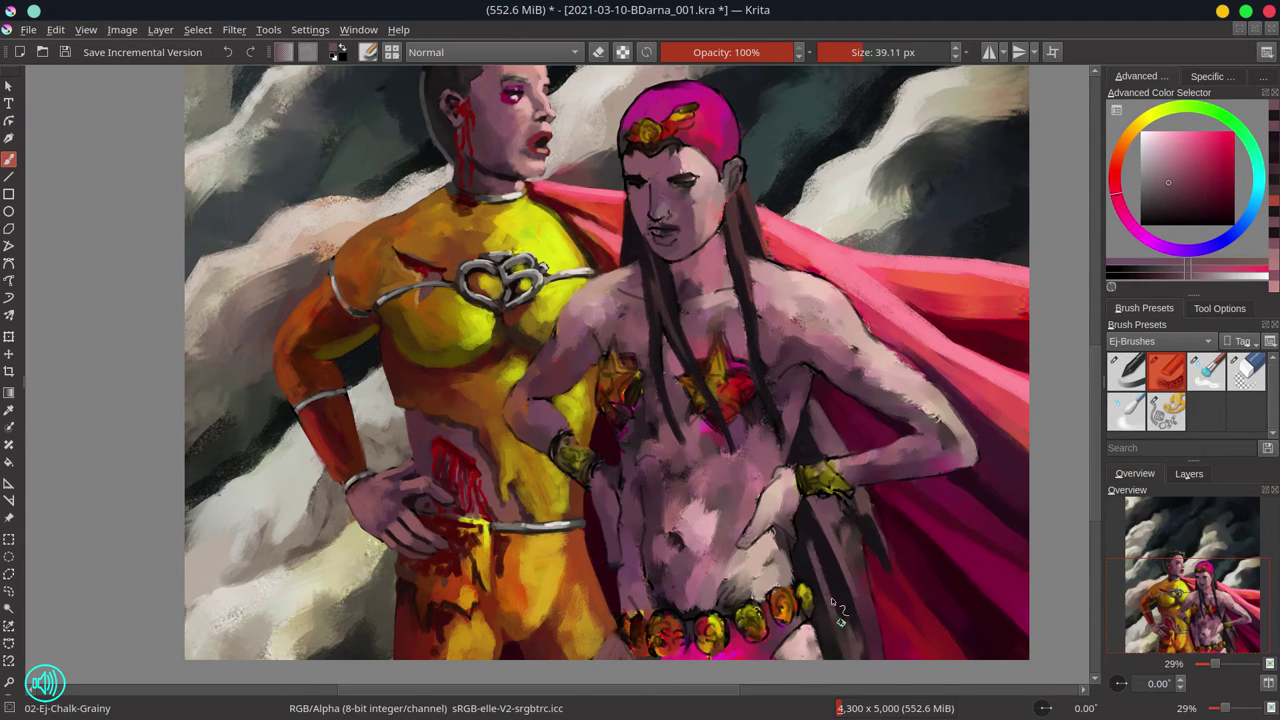
mouse_move(848, 535)
left_mouse_down()
mouse_move(876, 605)
mouse_move(840, 560)
left_mouse_up()
left_click(840, 560, "ctrl")
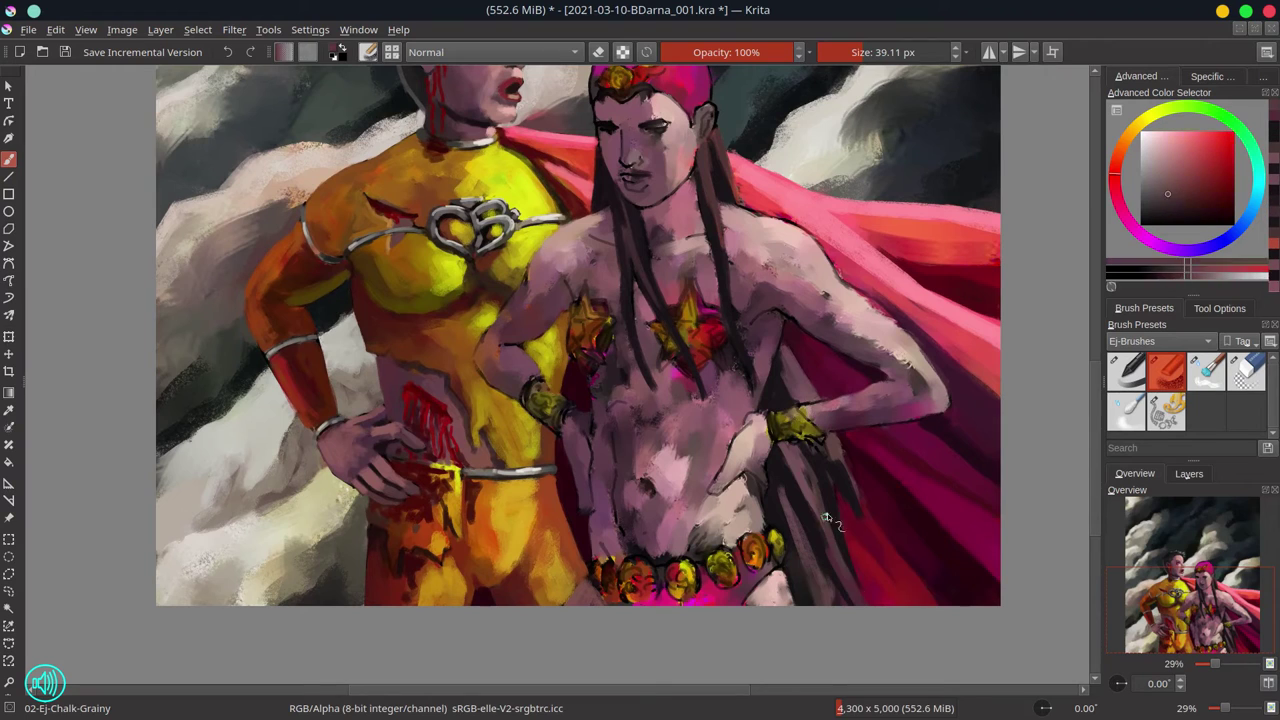
left_click_drag(832, 463, 815, 505)
left_click(826, 541, "ctrl")
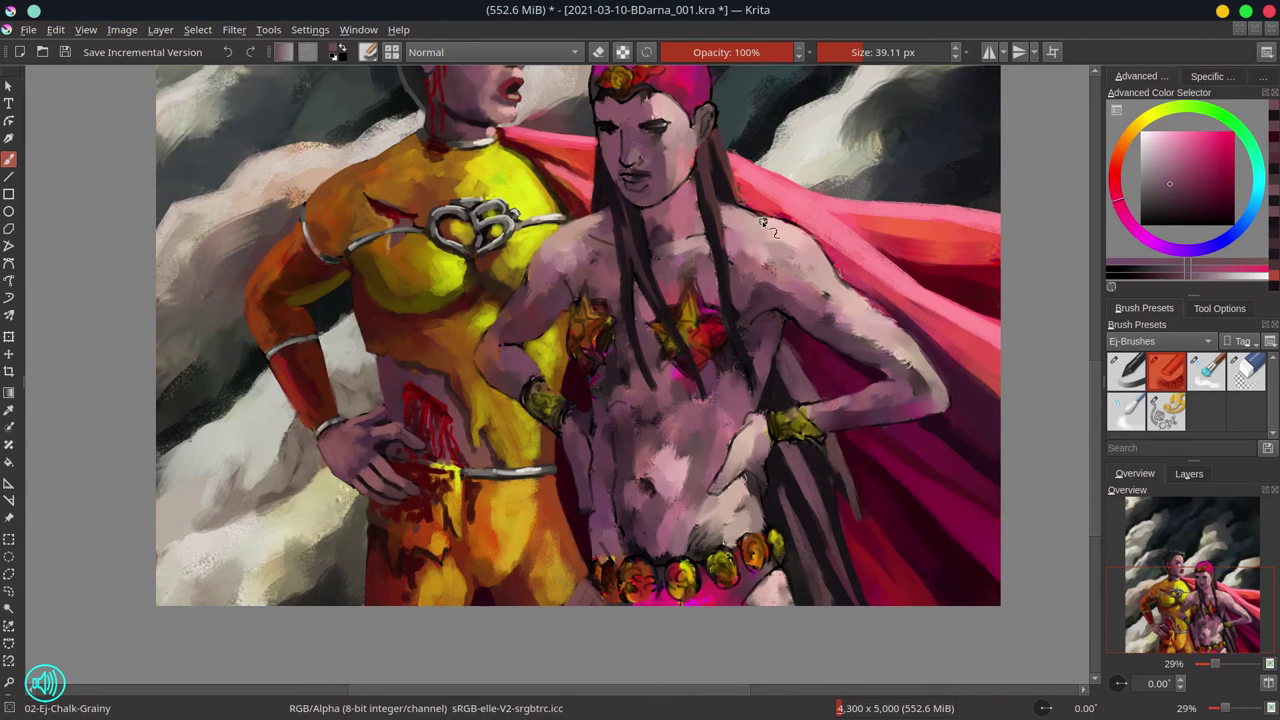
Paint lighter pink highlight strokes along the heroine's hair strands
left_click(788, 376, "ctrl")
key("bracketleft")
key("bracketleft")
key("bracketleft")
key("bracketleft")
left_click_drag(800, 455, 815, 525)
left_click(740, 250, "ctrl")
left_click_drag(705, 235, 722, 140)
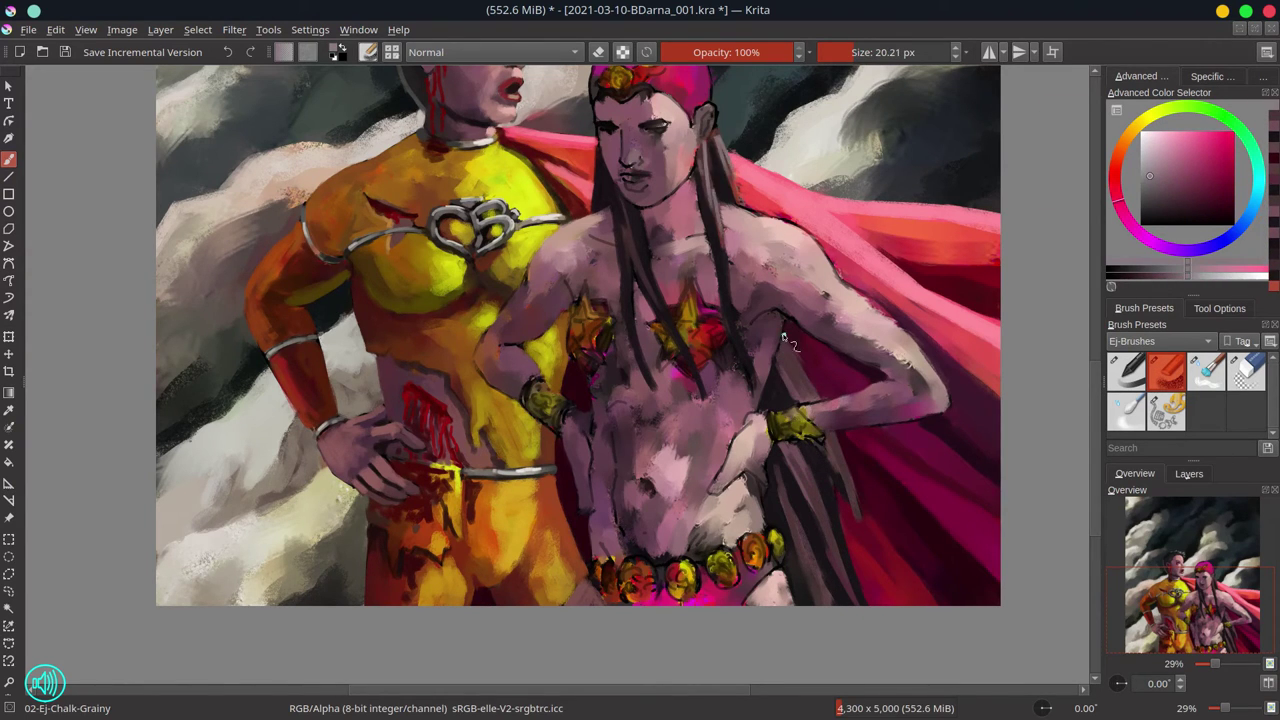
left_click_drag(830, 470, 805, 580)
Paint light strokes along the strands over her chest and save the painting
left_click(748, 356, "ctrl")
left_click_drag(665, 225, 640, 325)
left_click(627, 327, "ctrl")
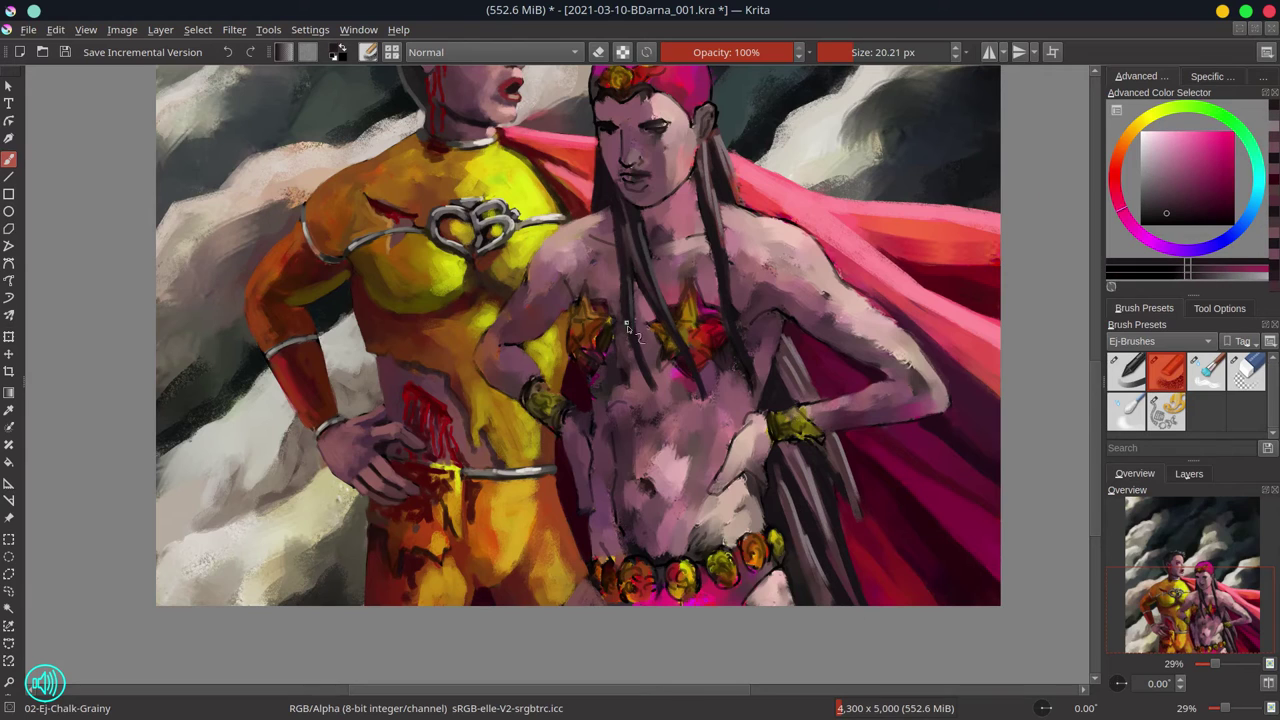
key("ctrl+s")
Restore the previous selection around both superheroes with Select > Reselect
scroll(890, 590, "down", 5)
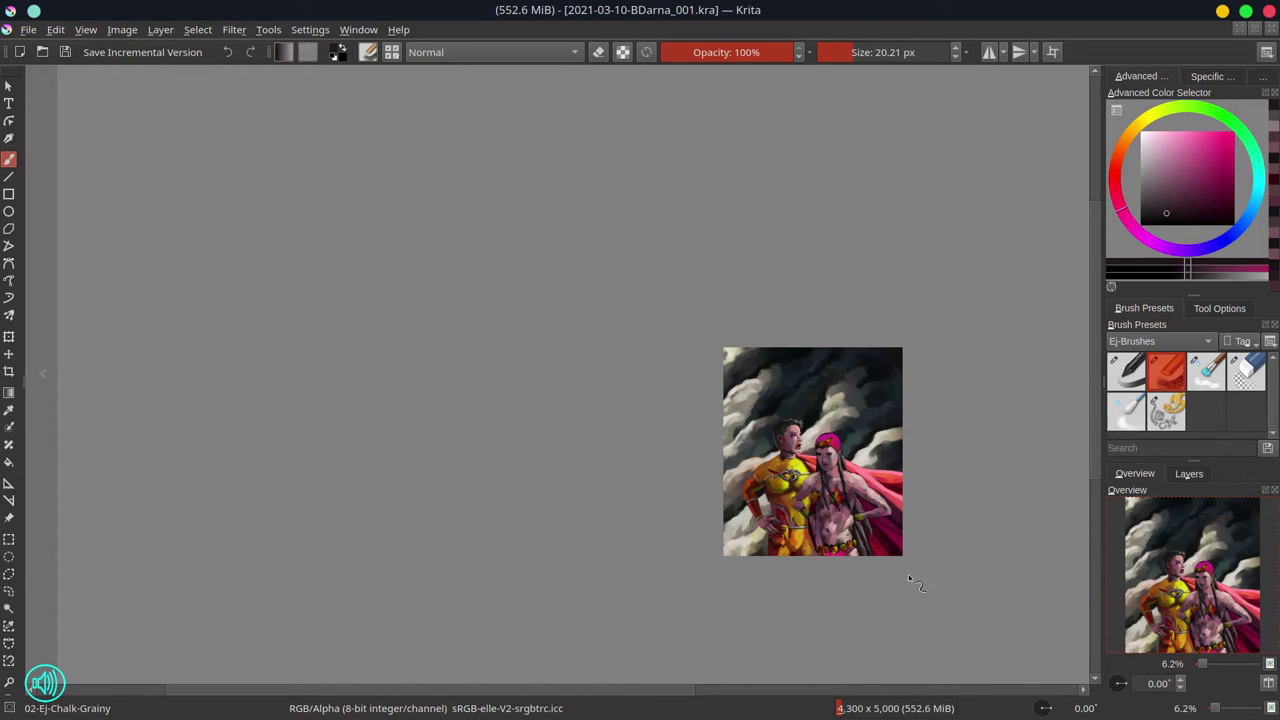
left_click(197, 29)
left_click(215, 89)
scroll(870, 430, "up", 5)
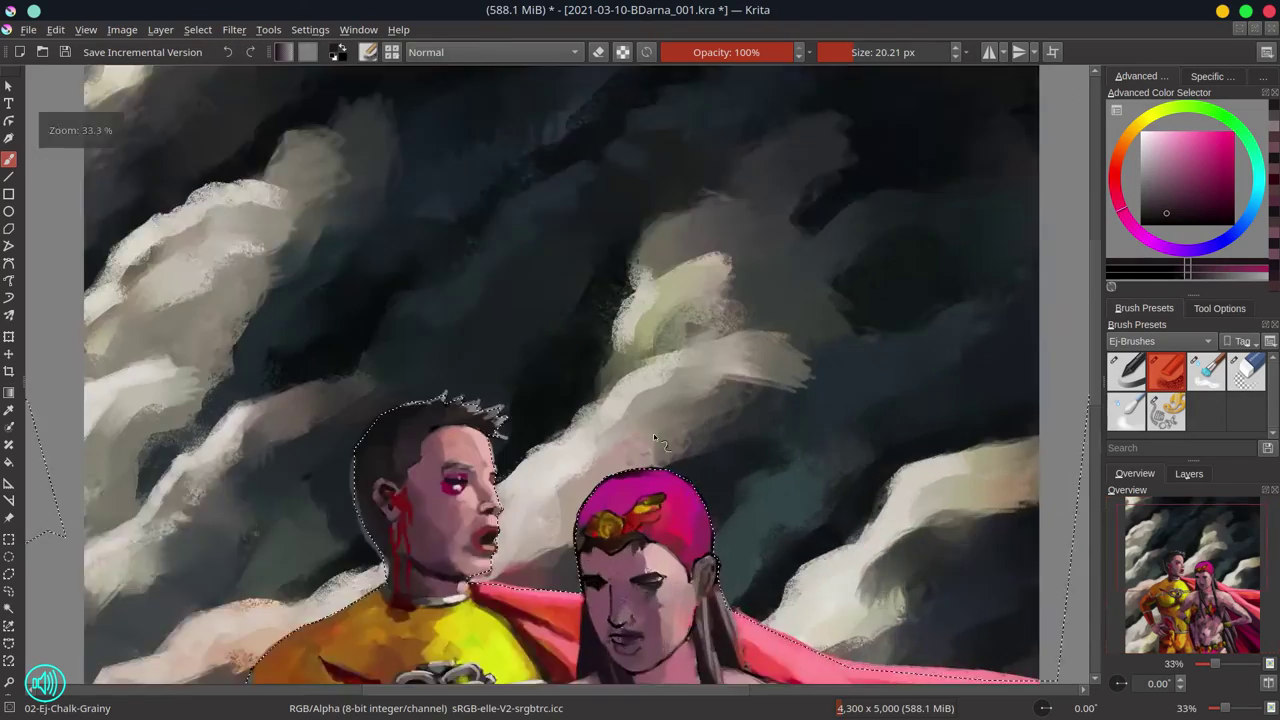
left_click_drag(655, 440, 883, 113)
key("alt+s")
key("Escape")
Add the neck area to the selection with the Polygonal Selection tool
left_click(1219, 308)
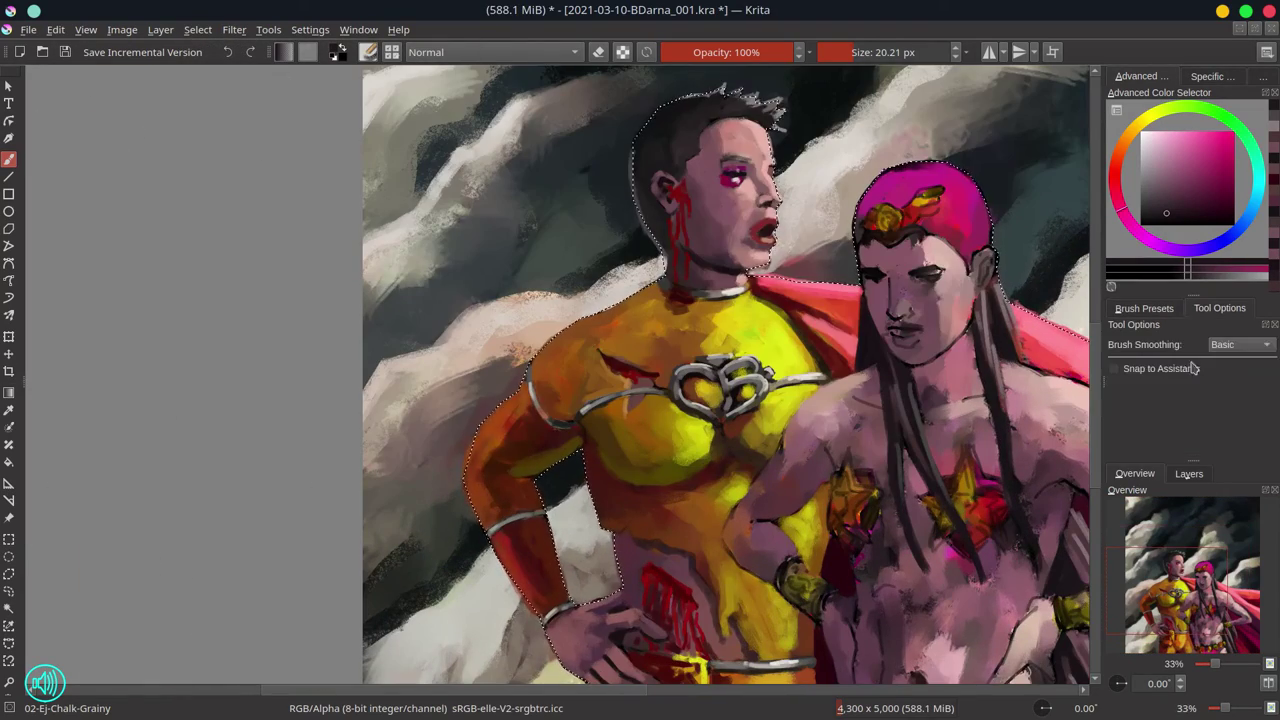
left_click(9, 574)
scroll(540, 470, "down", 1)
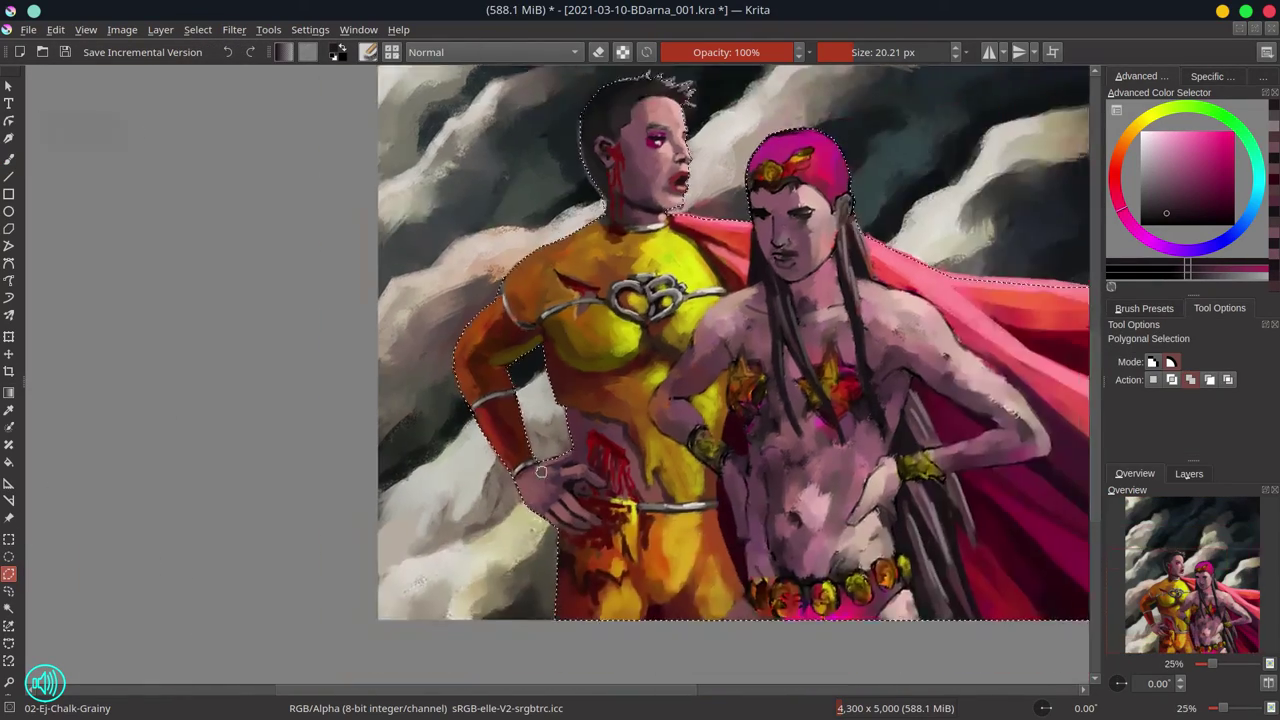
scroll(540, 470, "up", 2)
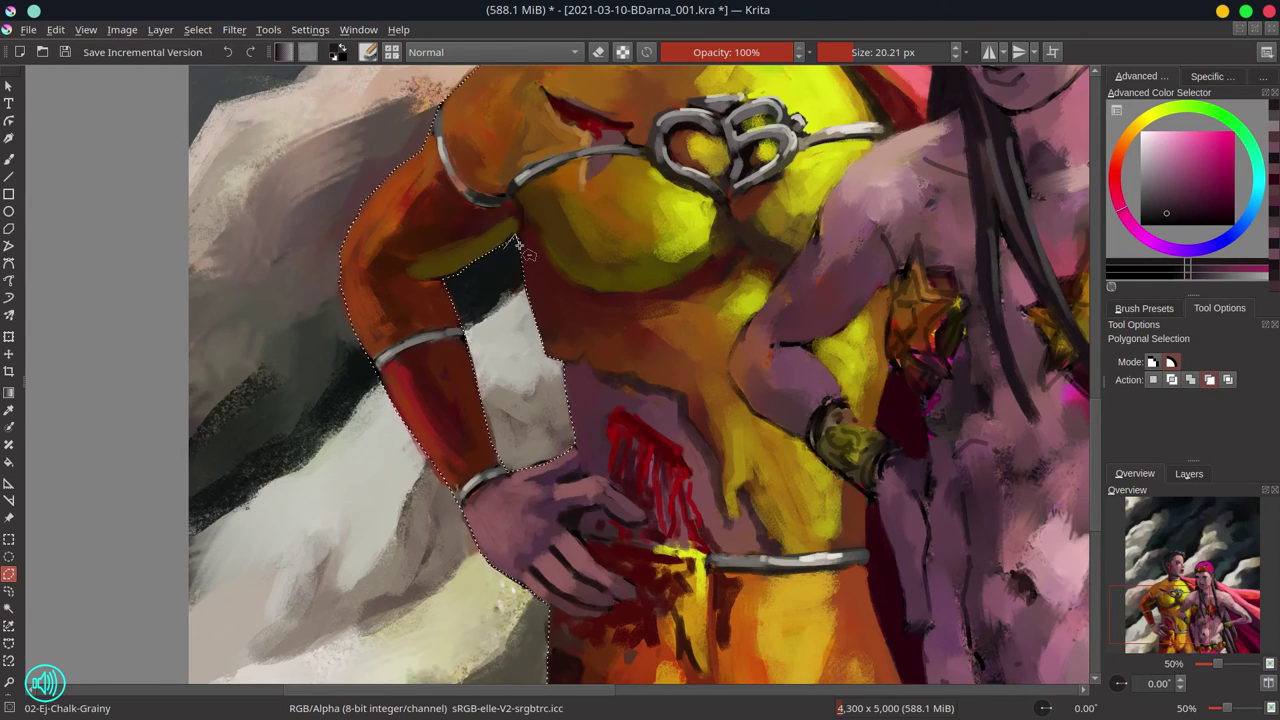
left_click_drag(517, 243, 437, 673)
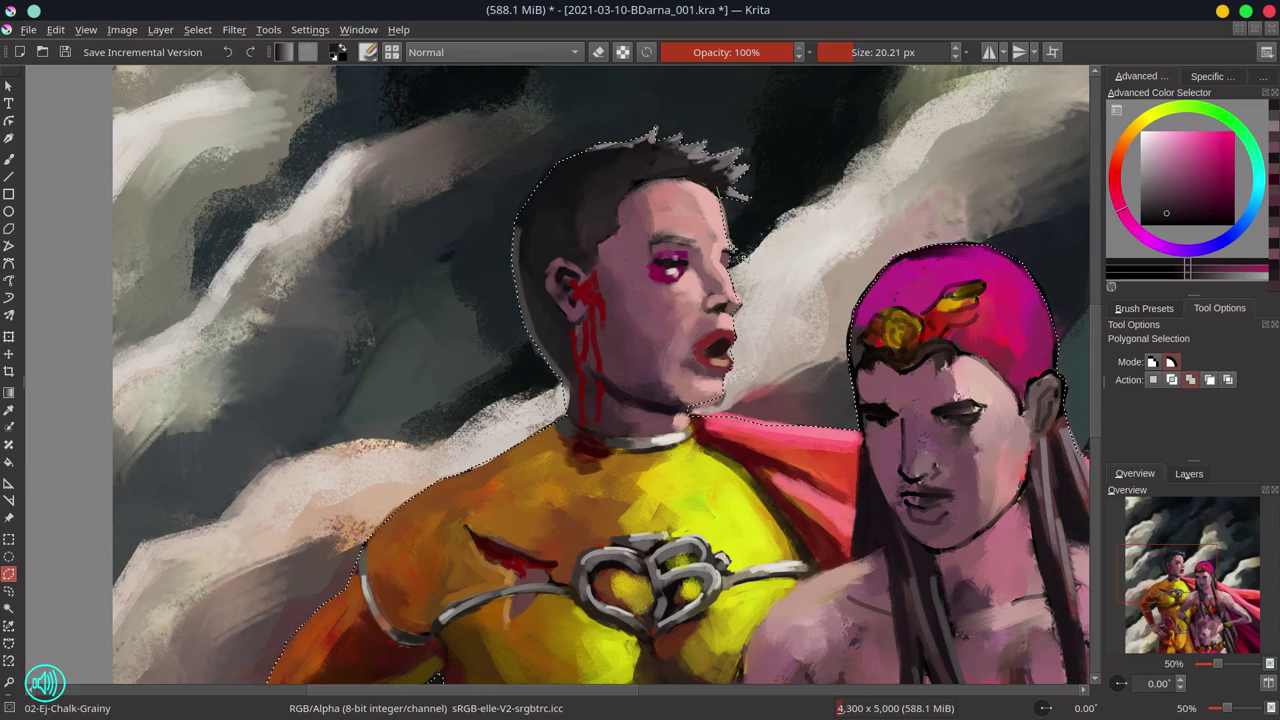
left_click(655, 402)
double_click(730, 388)
left_click(868, 456)
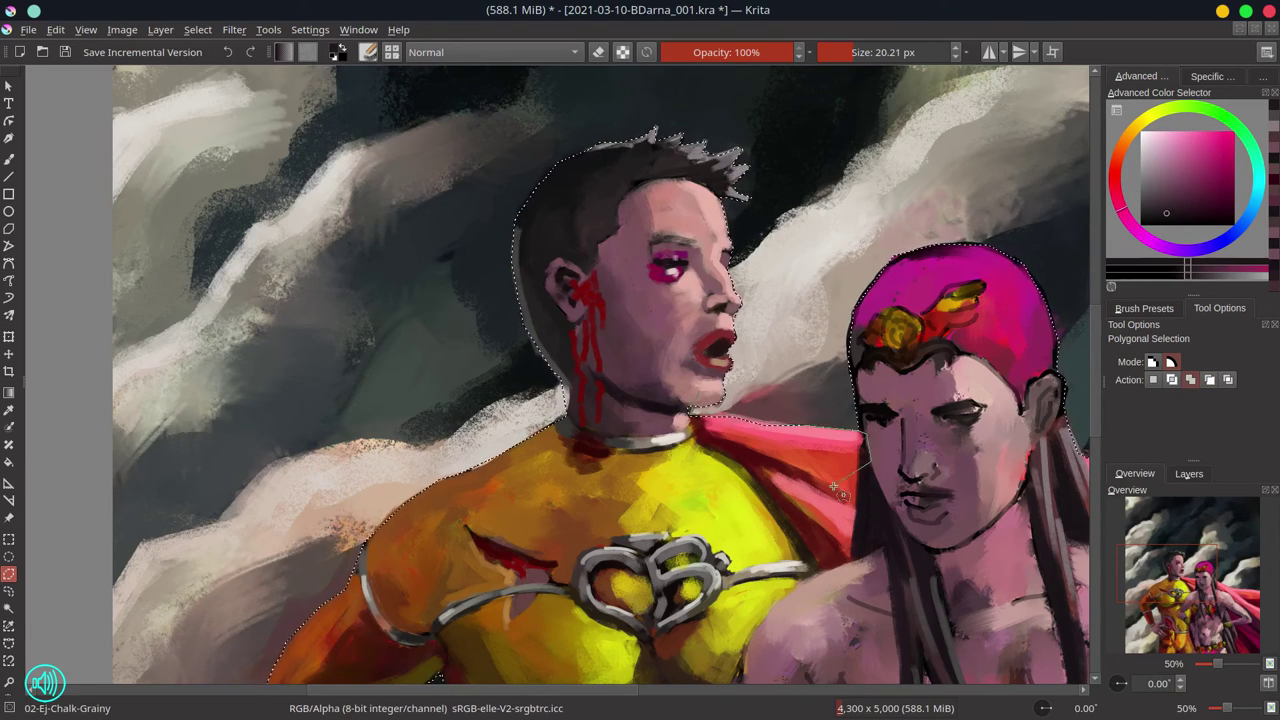
scroll(833, 487, "up", 2)
Test-fill the selection, undo the magenta fill, and save the painting
key("2")
key("1")
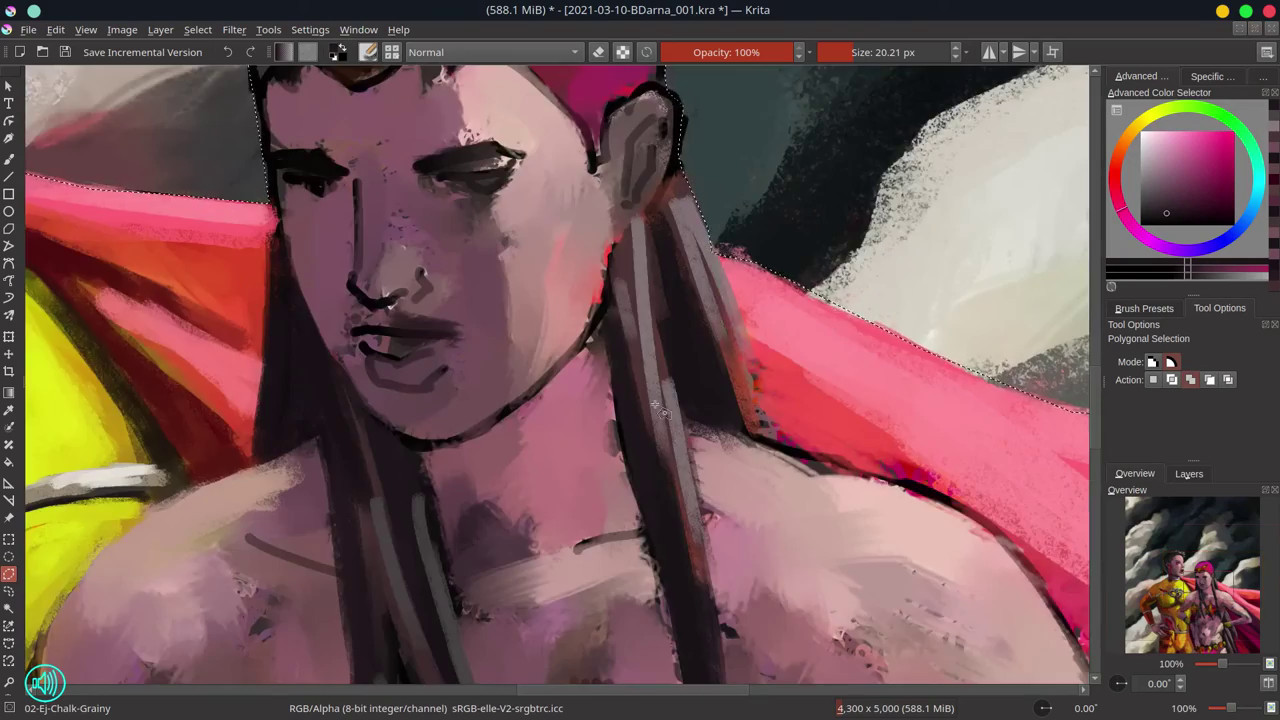
key("2")
key("f")
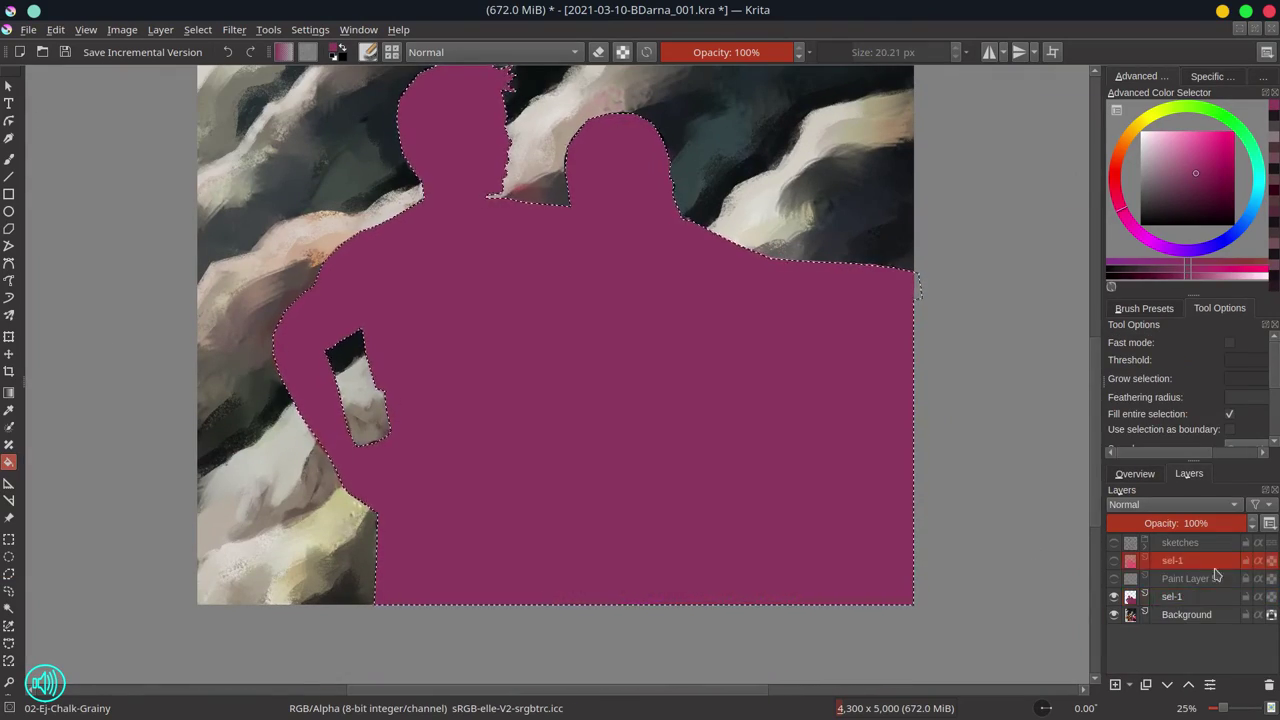
key("shift+Delete")
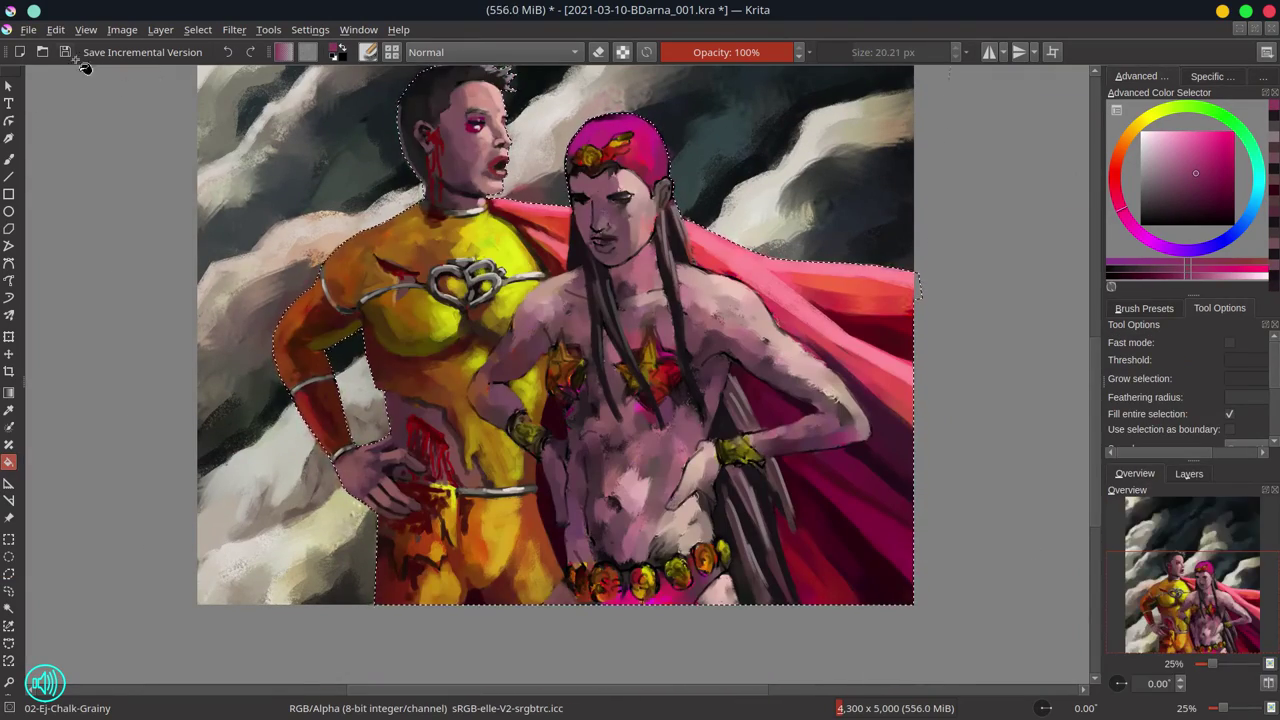
key("ctrl+s")
left_click(1188, 474)
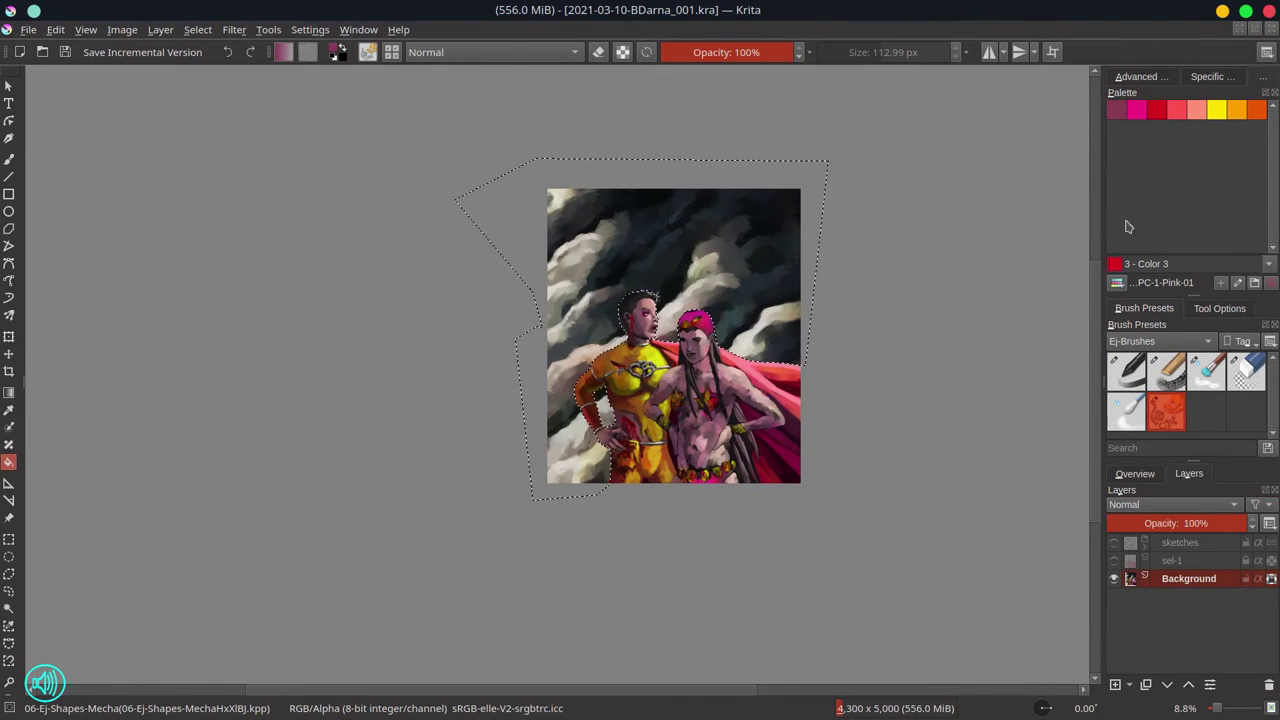
Switch to the Grey-02 palette, undo stray magenta strokes, and load the cream colour
left_click(1162, 282)
left_click(1170, 334)
key("b")
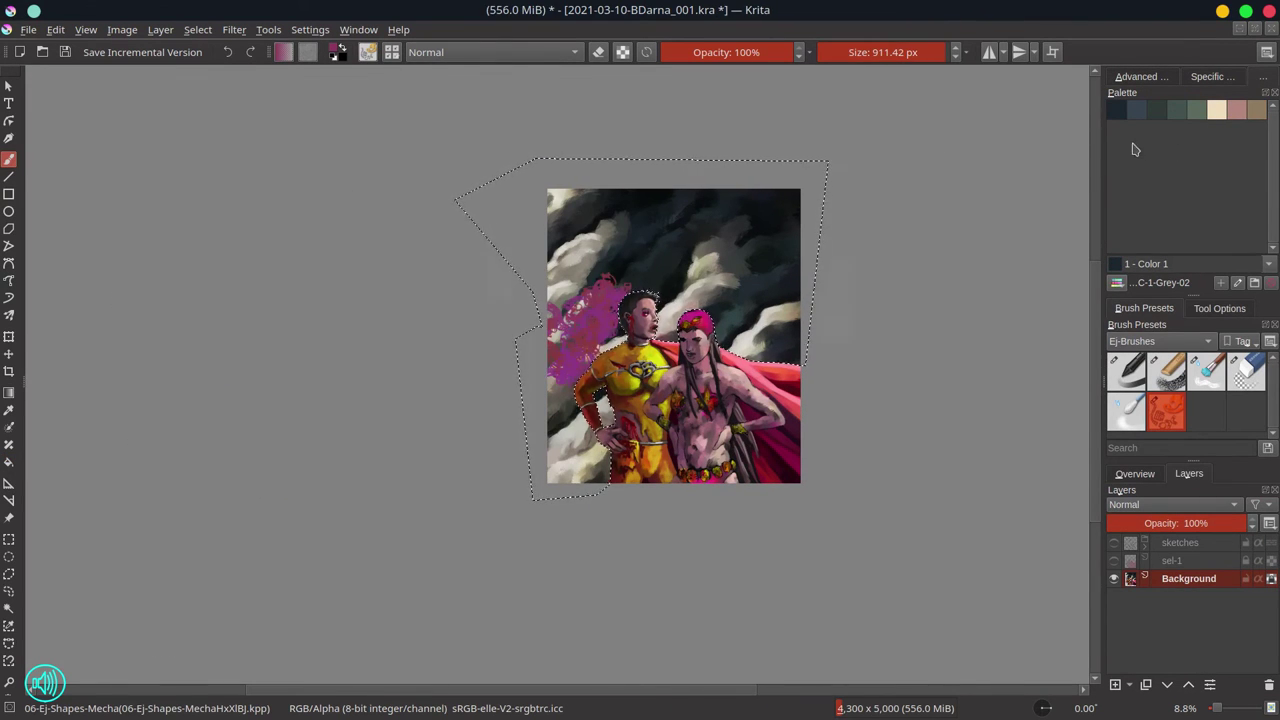
left_click(1116, 110)
key("ctrl+z")
left_click(1135, 473)
left_click(1216, 110)
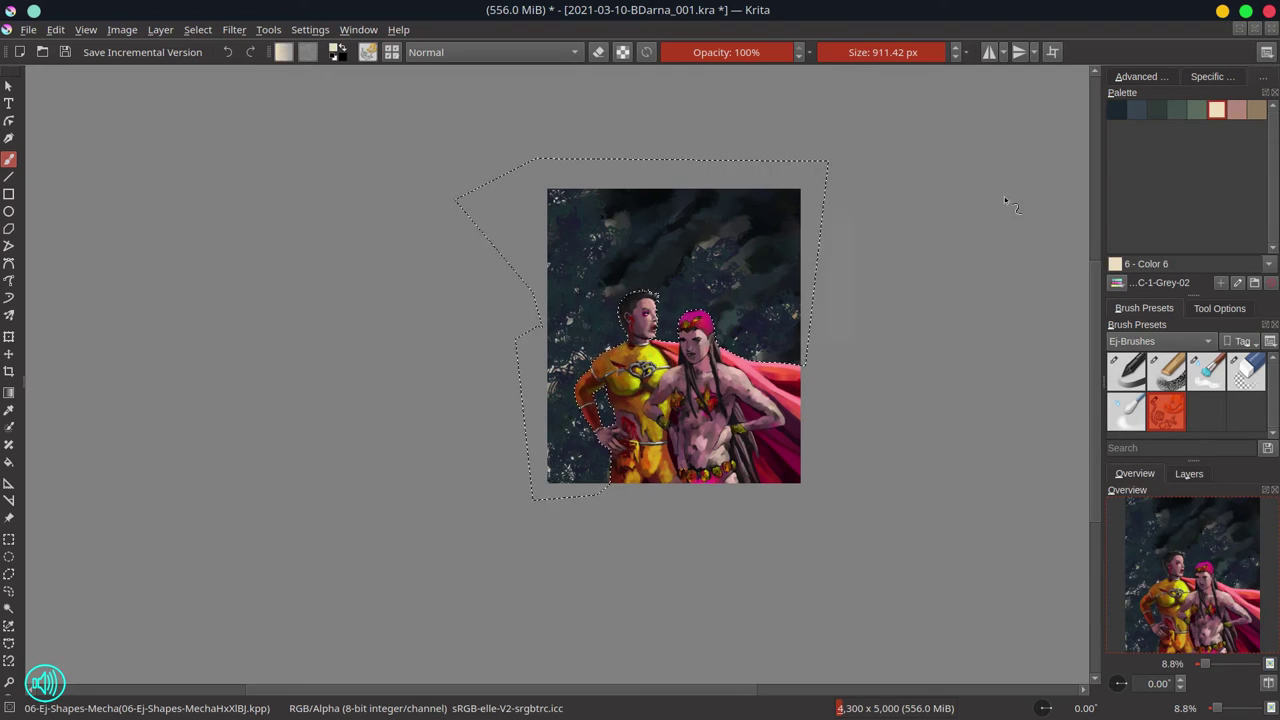
mouse_move(407, 17)
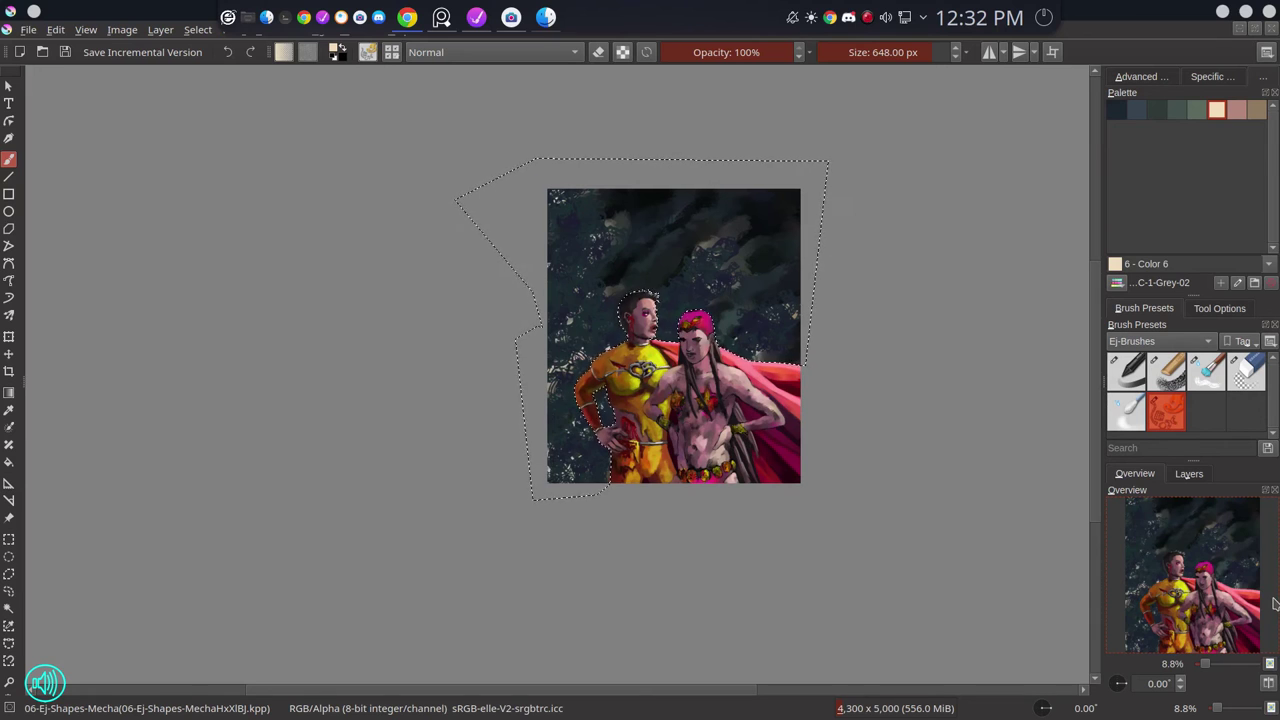
key("d")
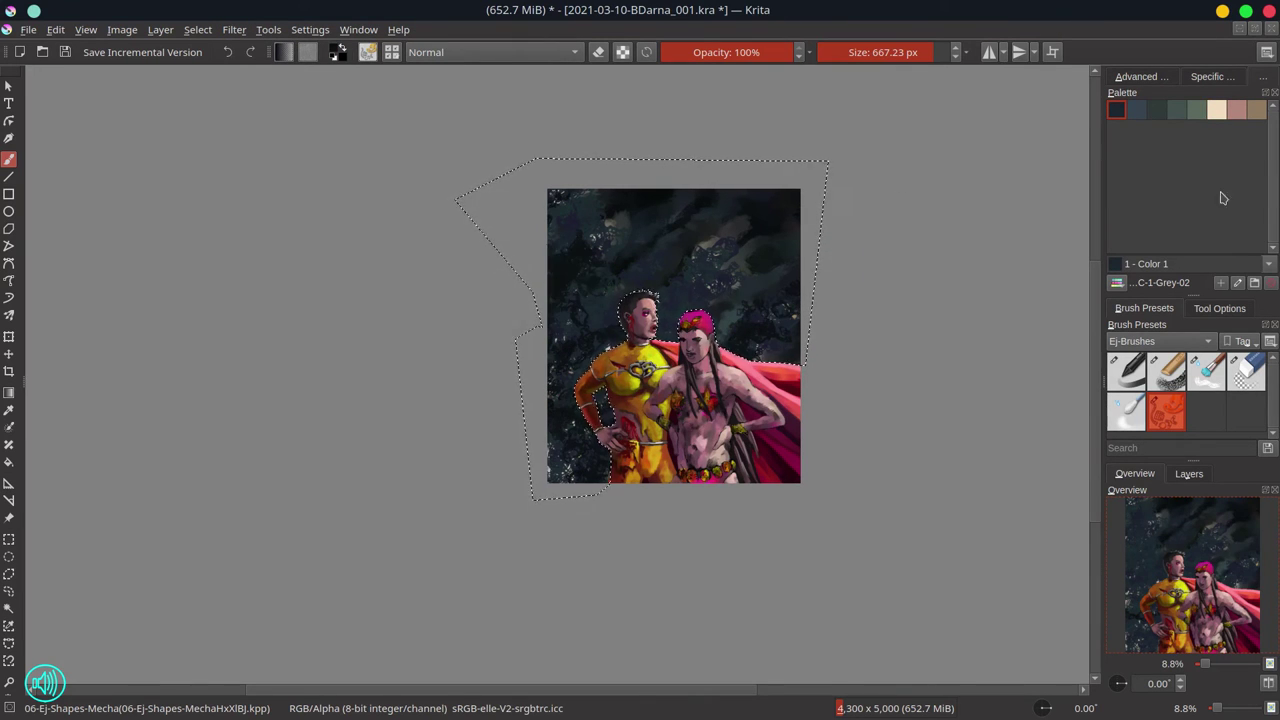
left_click(1216, 110)
Scribble cream clouds, paint dark over them, and blend with Blender-Textured-Soft
left_click_drag(795, 218, 808, 302)
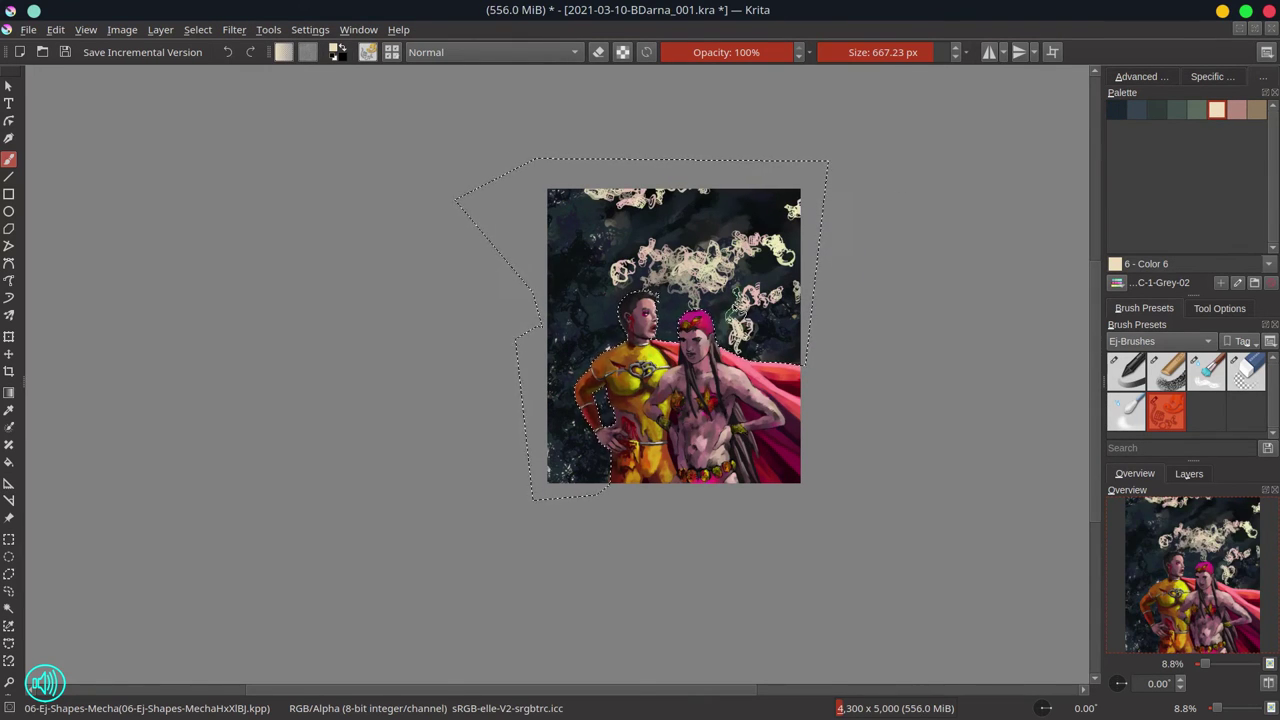
left_click(1112, 116)
left_click_drag(700, 285, 600, 245)
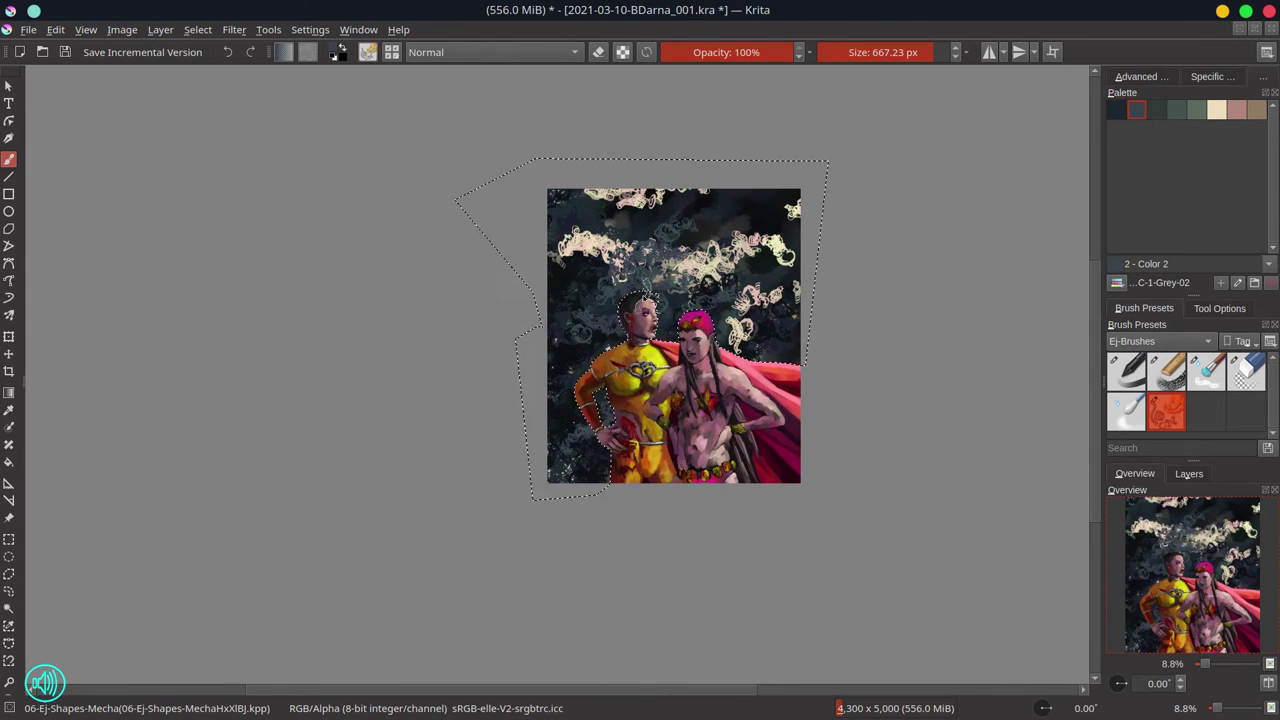
key("slash")
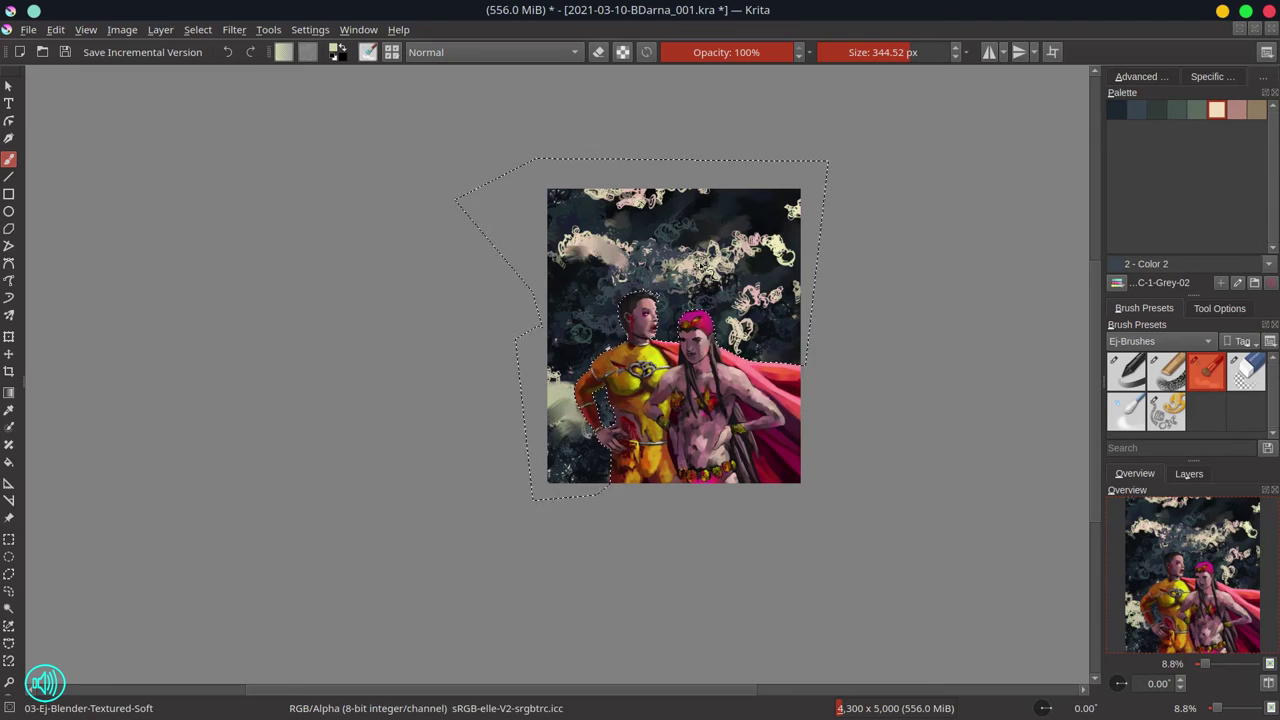
left_click_drag(770, 300, 590, 245)
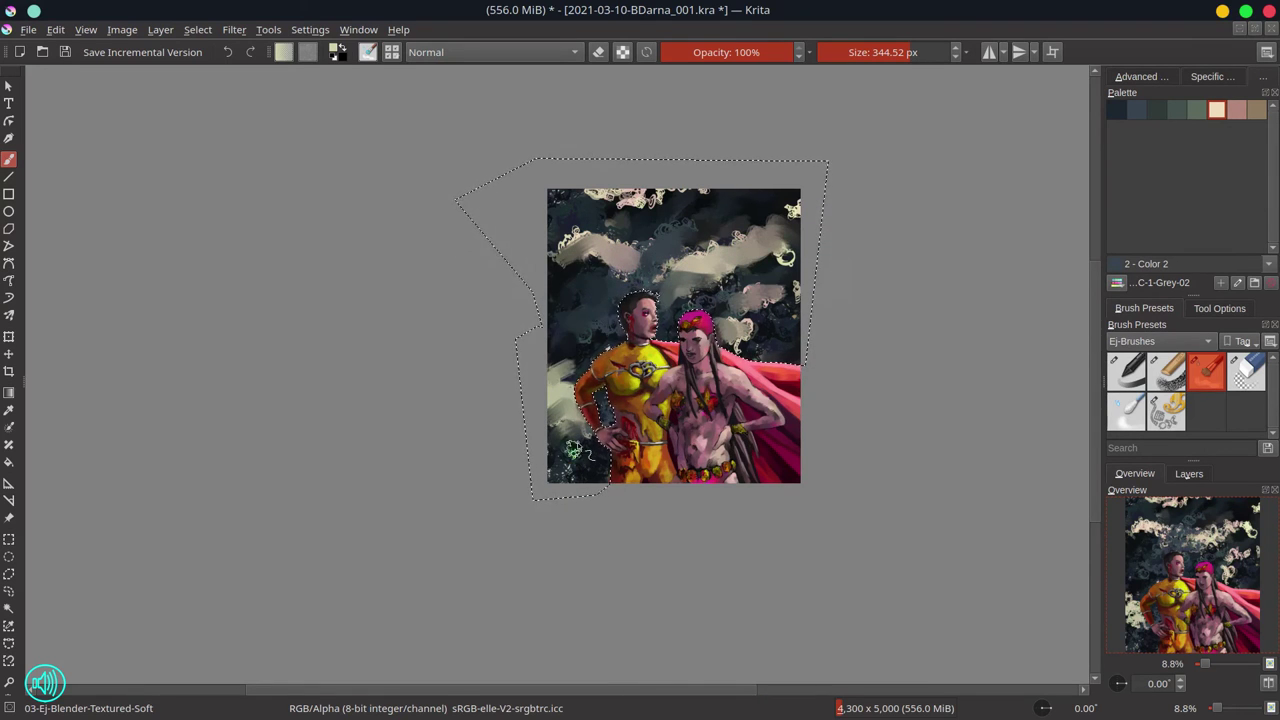
left_click_drag(737, 288, 716, 318)
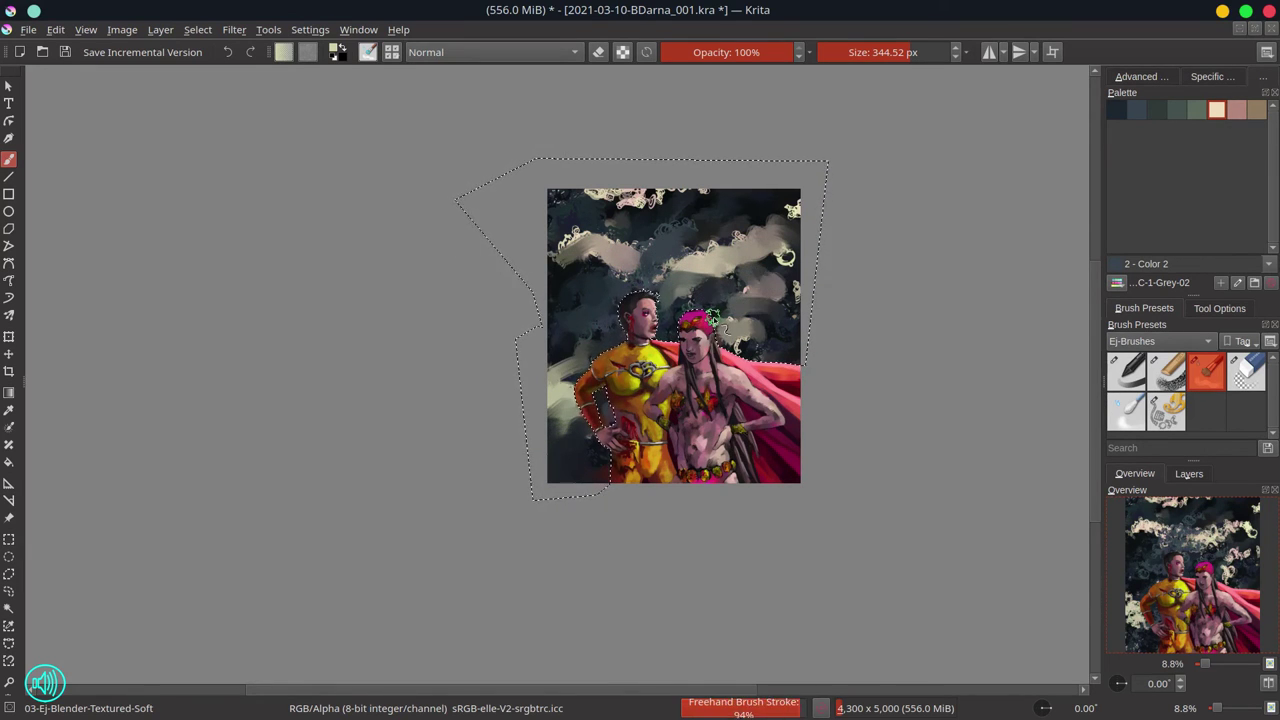
Darken the top-right sky with the Mecha brush and blend away the white speckles
key("slash")
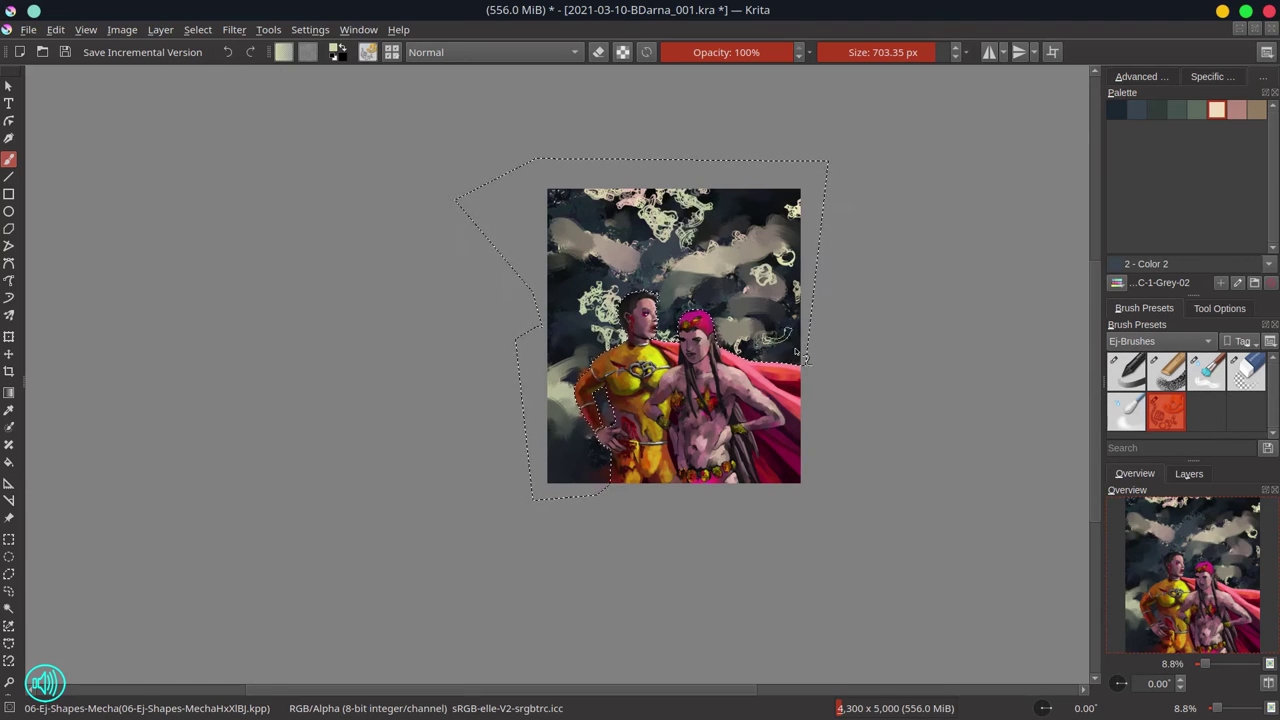
mouse_move(760, 222)
left_mouse_down()
mouse_move(1019, 181)
mouse_move(790, 315)
left_mouse_up()
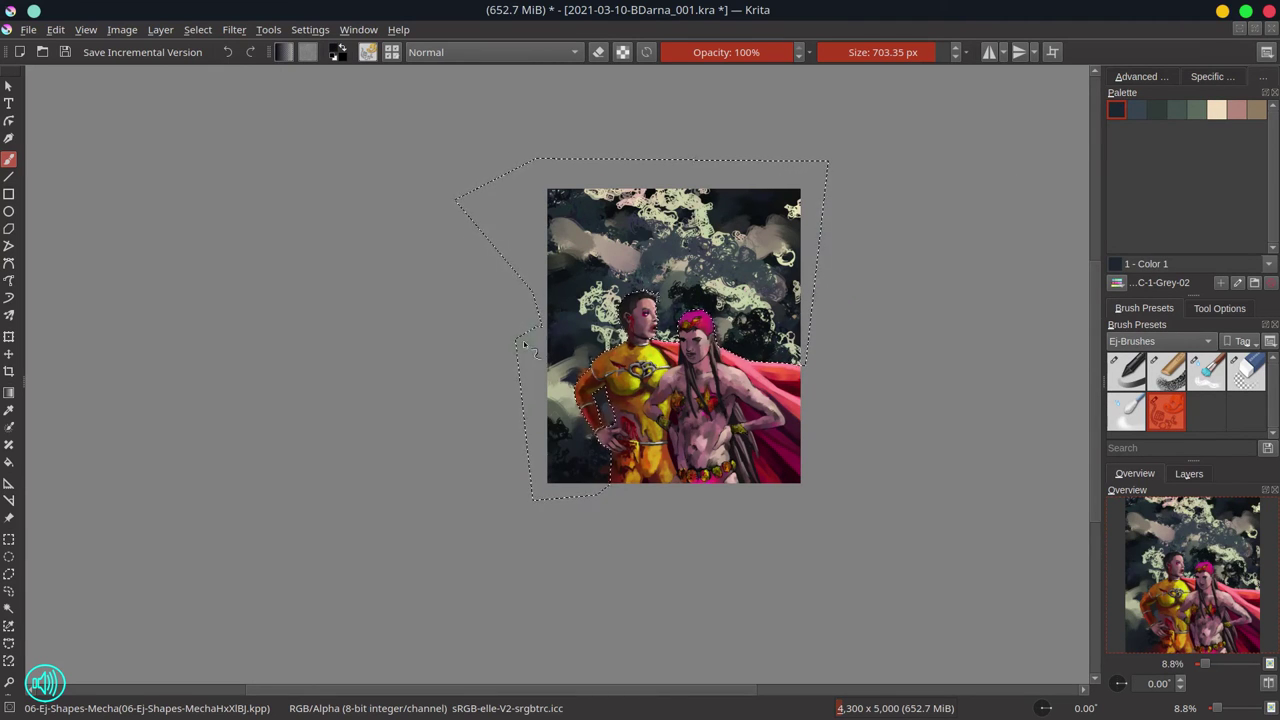
key("slash")
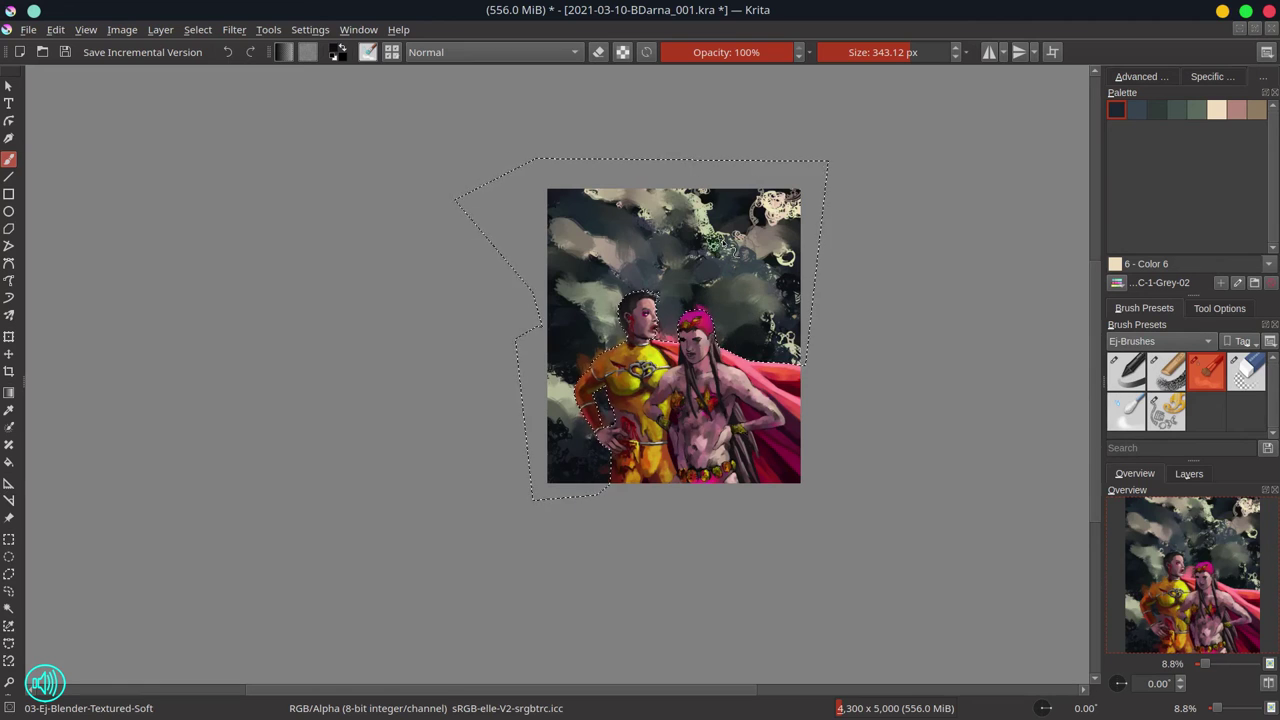
mouse_move(806, 360)
left_mouse_down()
mouse_move(791, 290)
mouse_move(746, 220)
left_mouse_up()
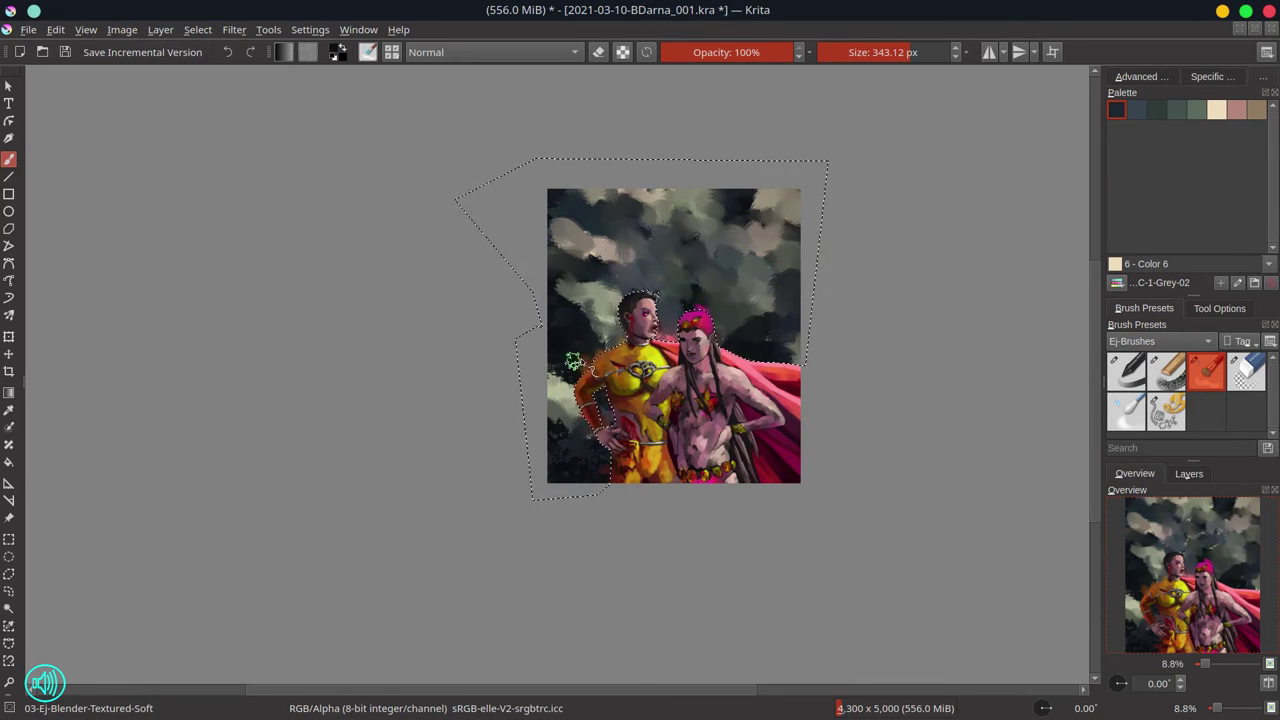
key("slash")
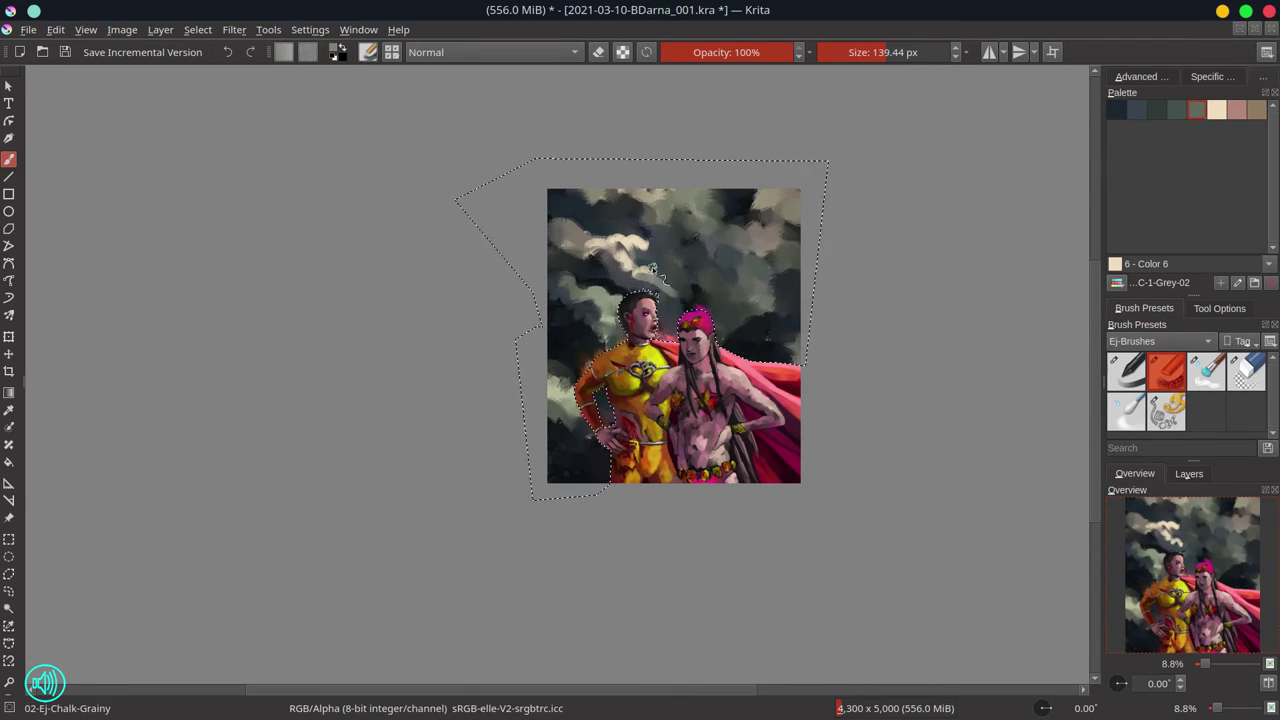
Paint cream highlights on the right clouds and dark strokes over the upper clouds
left_click(582, 466, "ctrl")
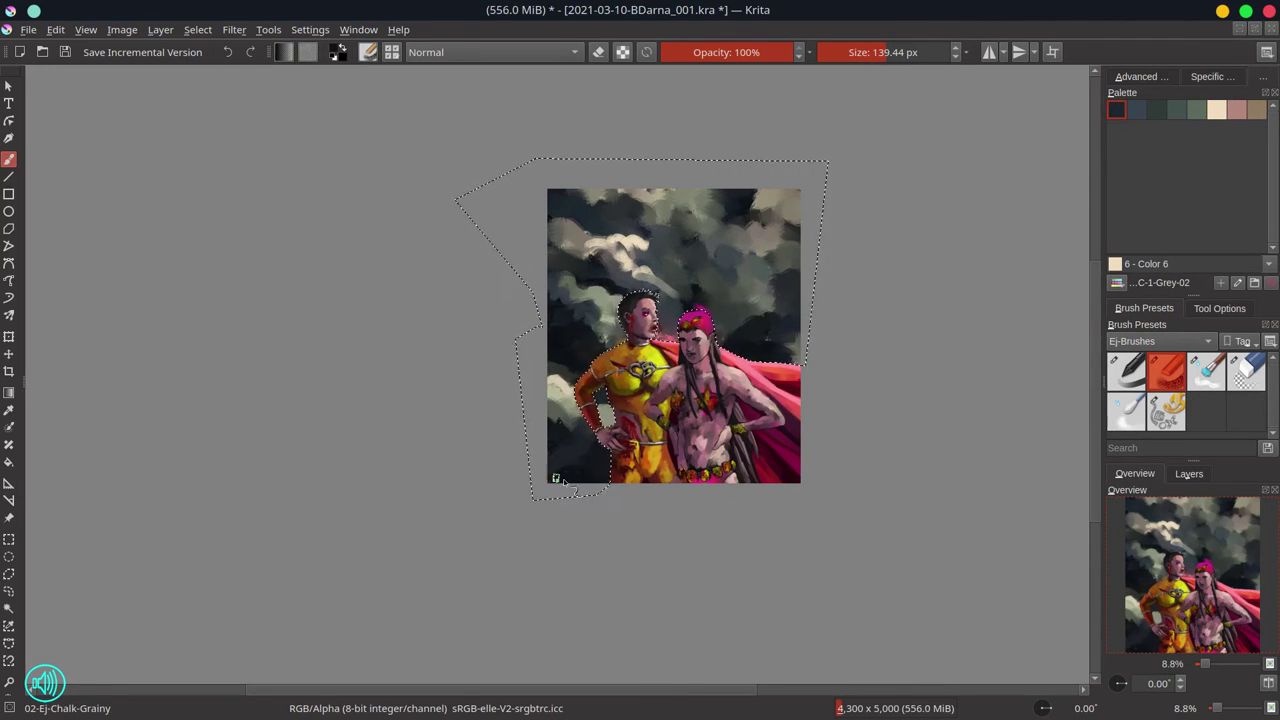
left_click(715, 335, "ctrl")
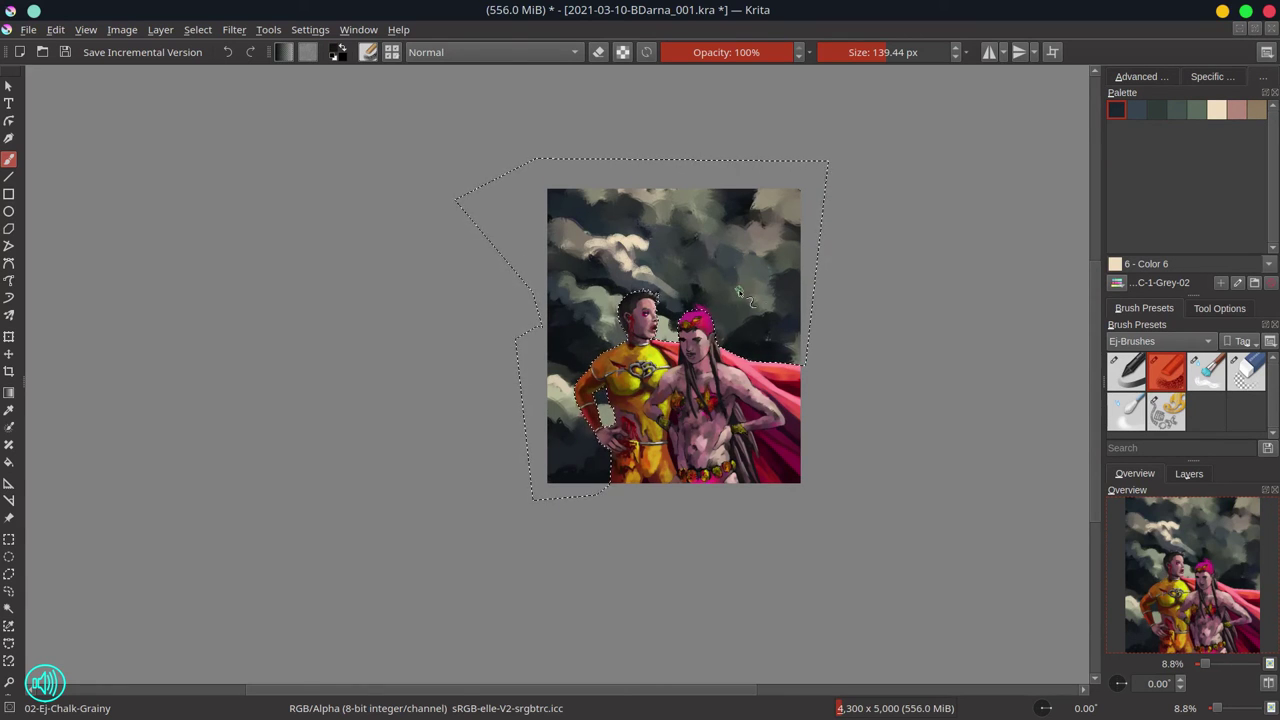
mouse_move(758, 296)
left_mouse_down()
mouse_move(785, 300)
mouse_move(762, 322)
left_mouse_up()
left_click(735, 330, "ctrl")
left_click_drag(722, 285, 735, 300)
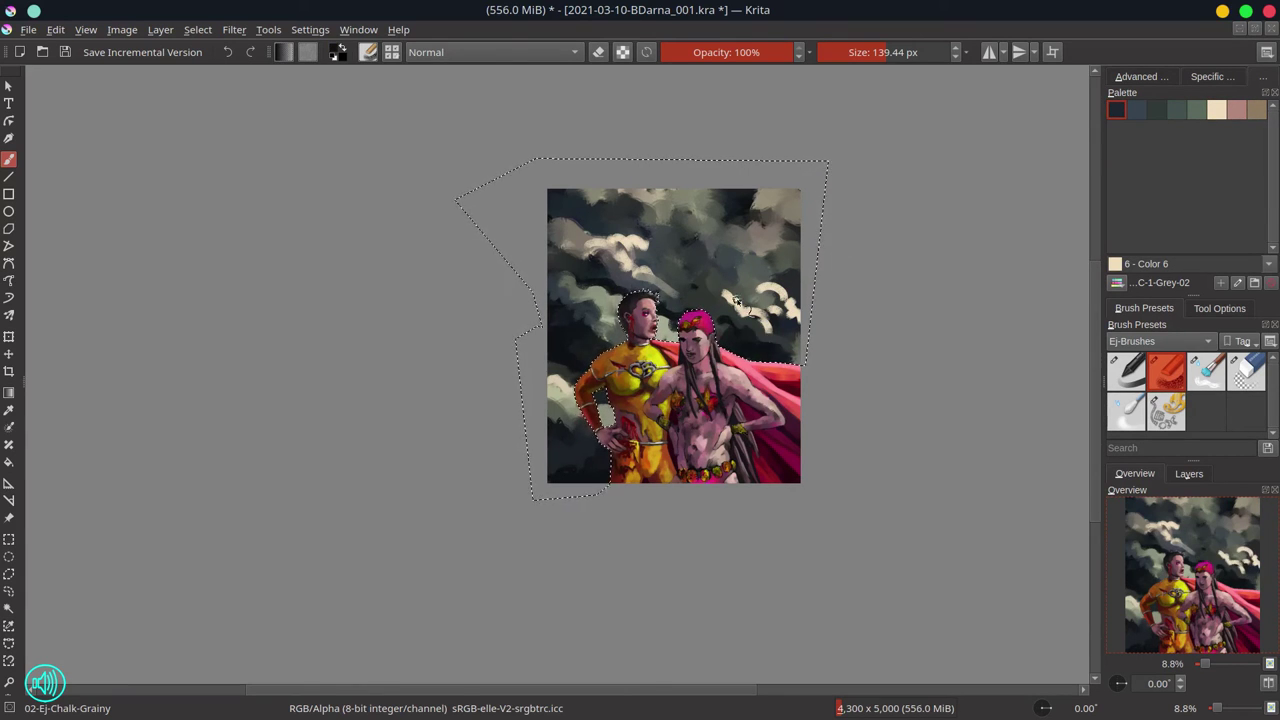
left_click_drag(669, 261, 590, 205)
key("bracketright")
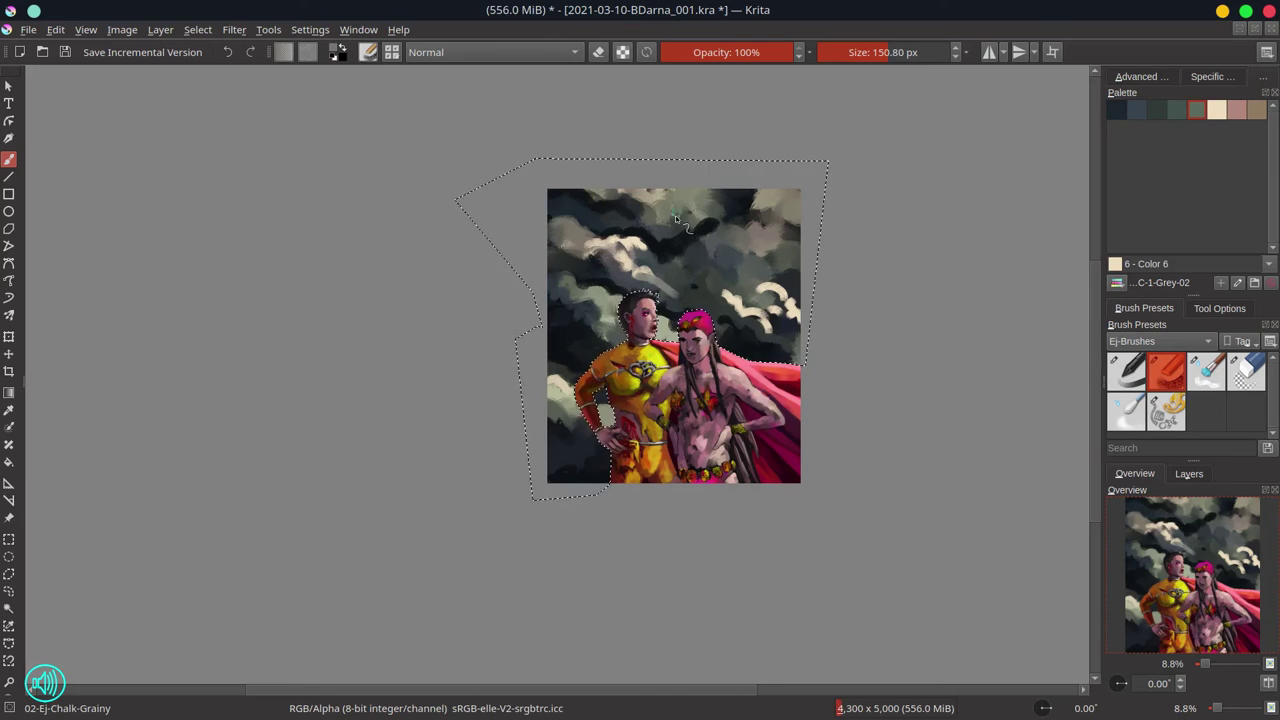
Dab more cream highlights into the upper clouds, save, and pick a brush blend mode
left_click(655, 290, "ctrl")
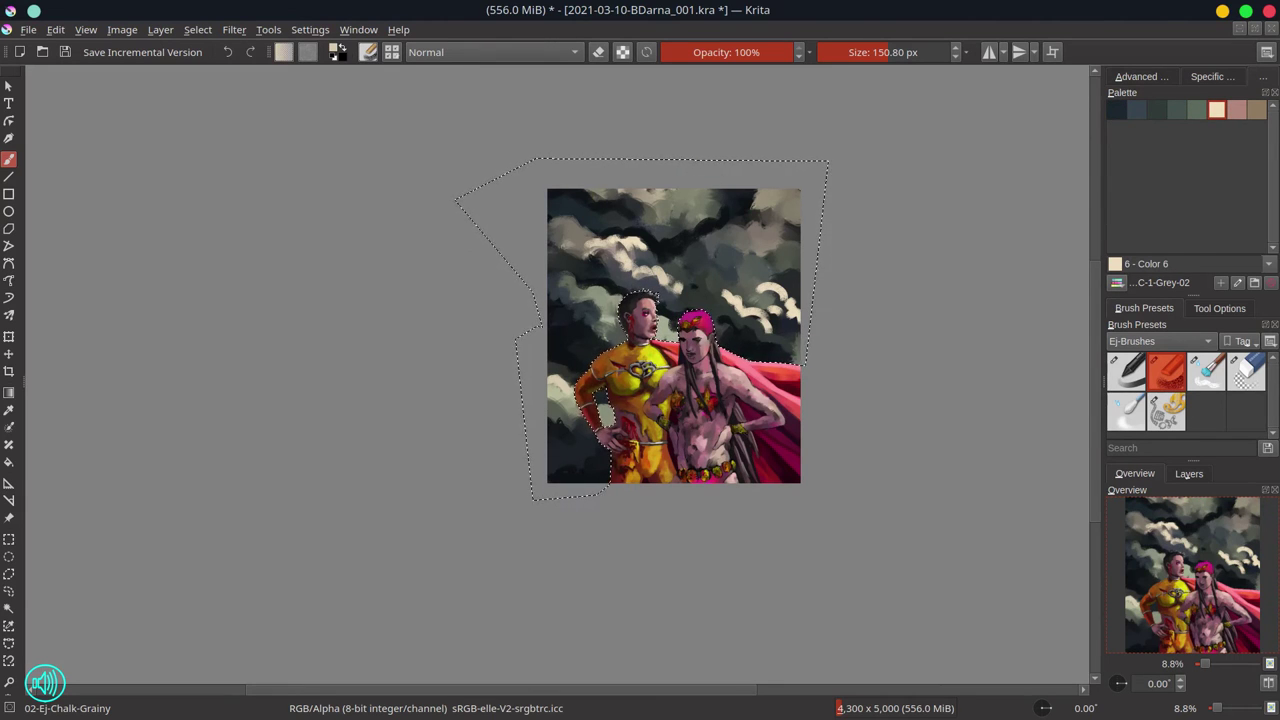
left_click_drag(700, 325, 760, 245)
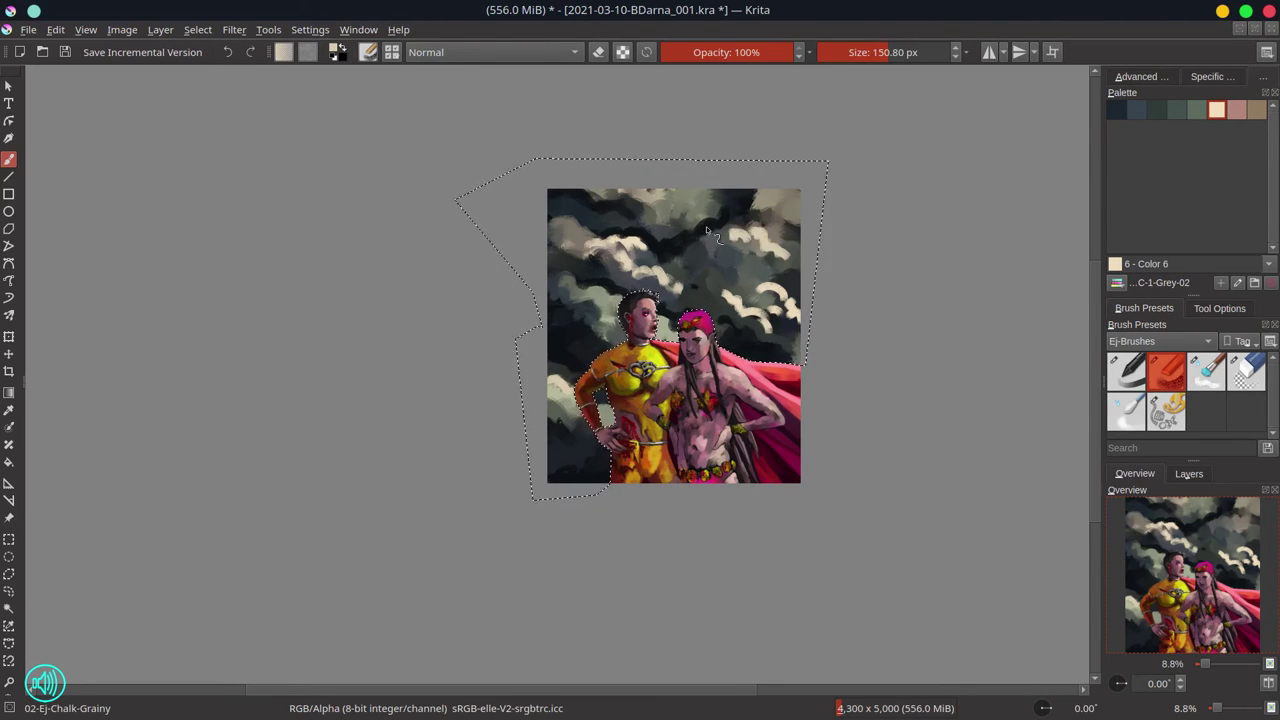
left_click(722, 316, "ctrl")
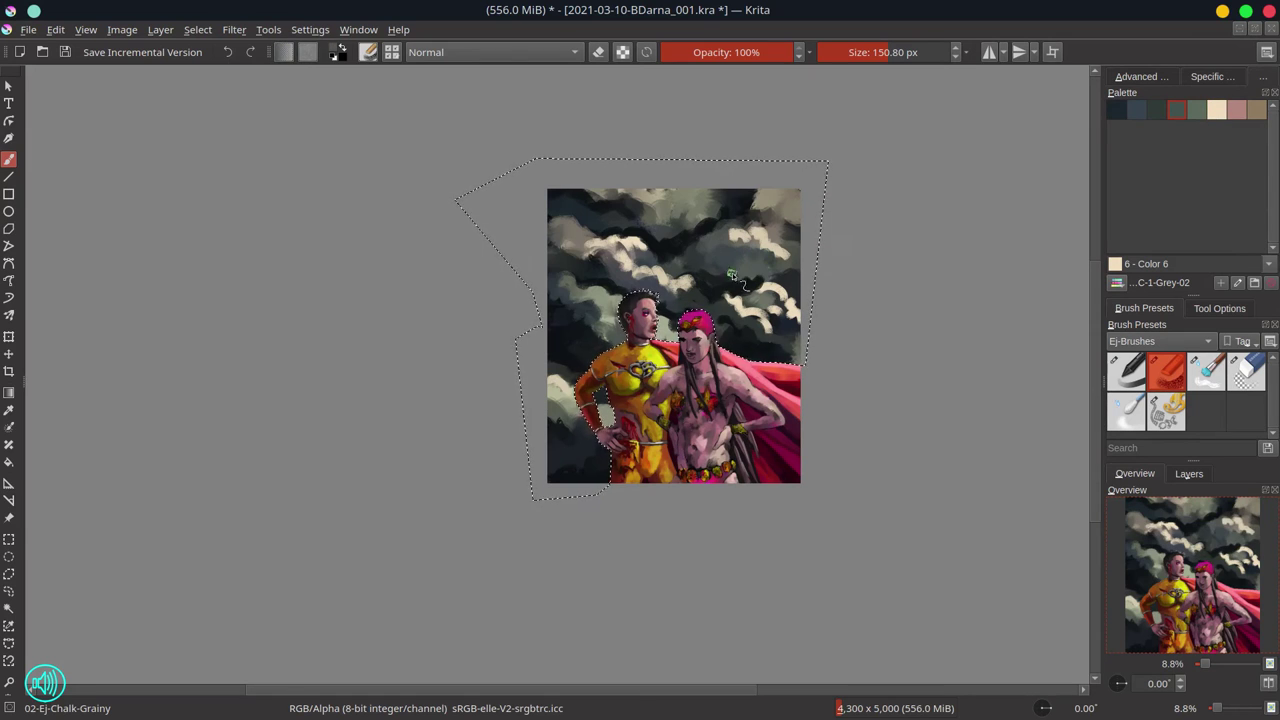
left_click(785, 250, "ctrl")
left_click(740, 245, "ctrl")
mouse_move(668, 205)
left_mouse_down()
mouse_move(700, 202)
mouse_move(716, 218)
left_mouse_up()
key("ctrl+s")
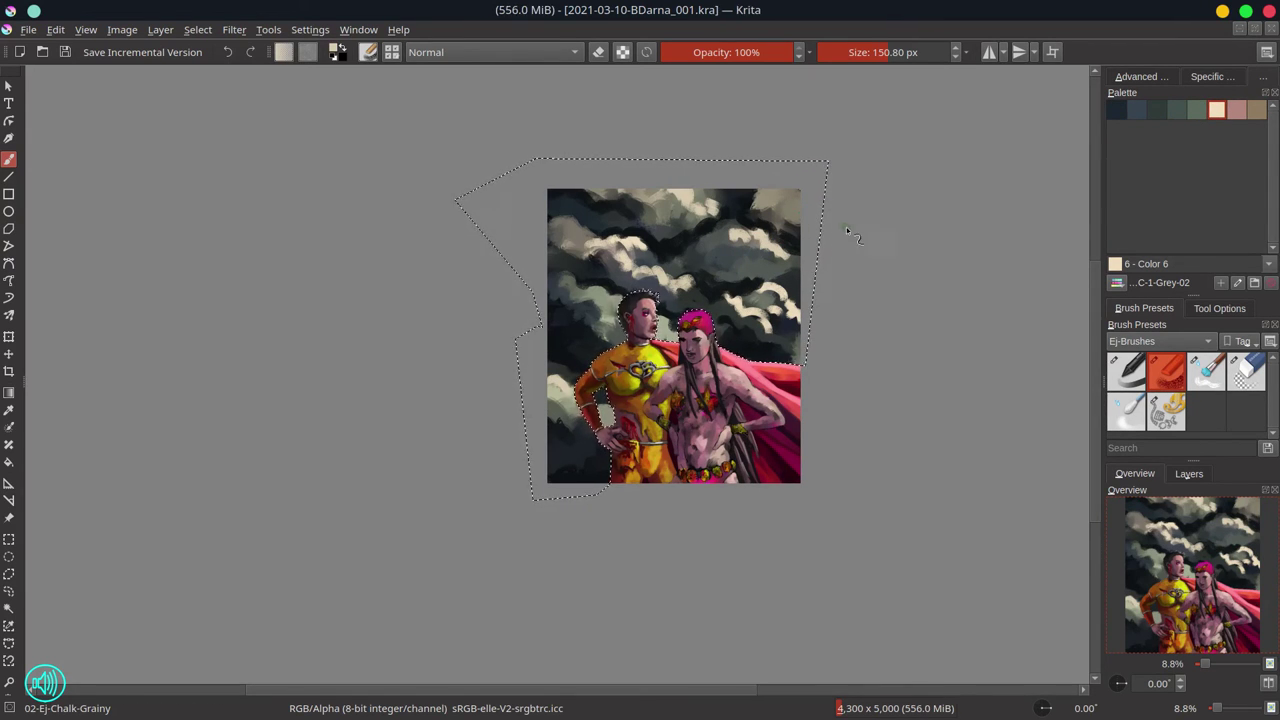
key("plus")
left_click(490, 52)
Set the brush blending to Color Dodge and remove the selection with Select > Deselect
left_click(455, 35)
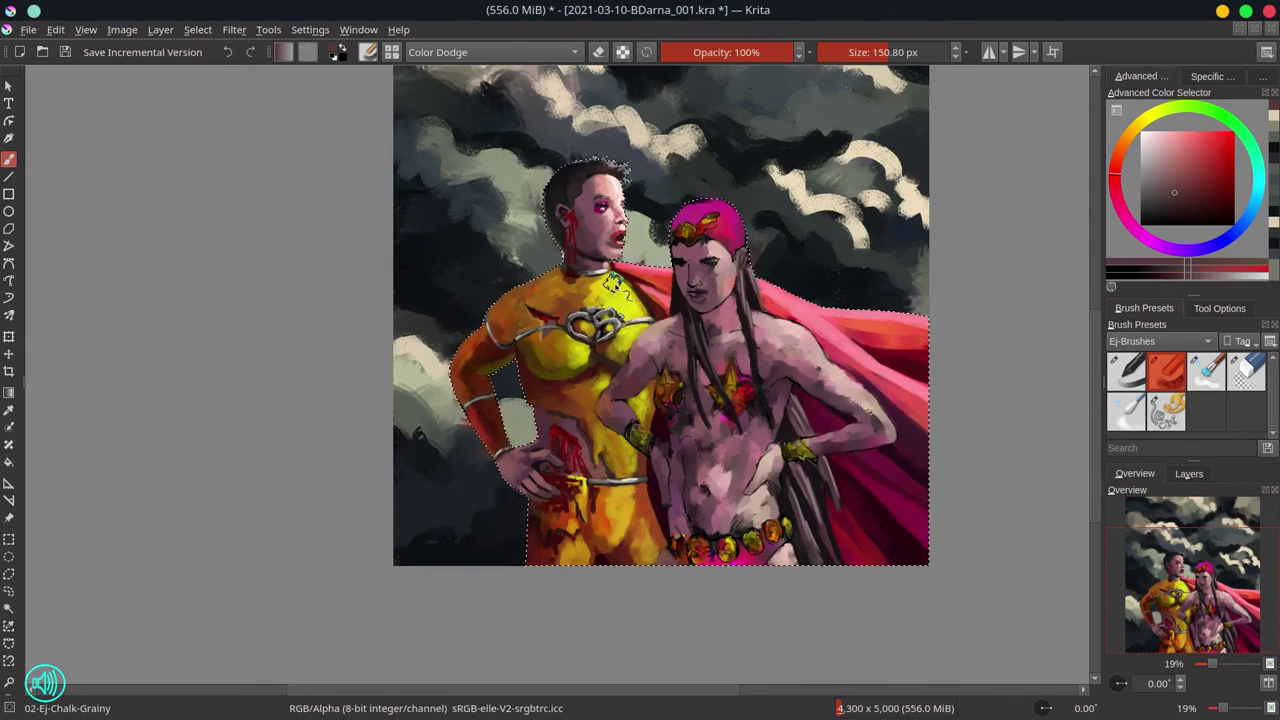
left_click(197, 29)
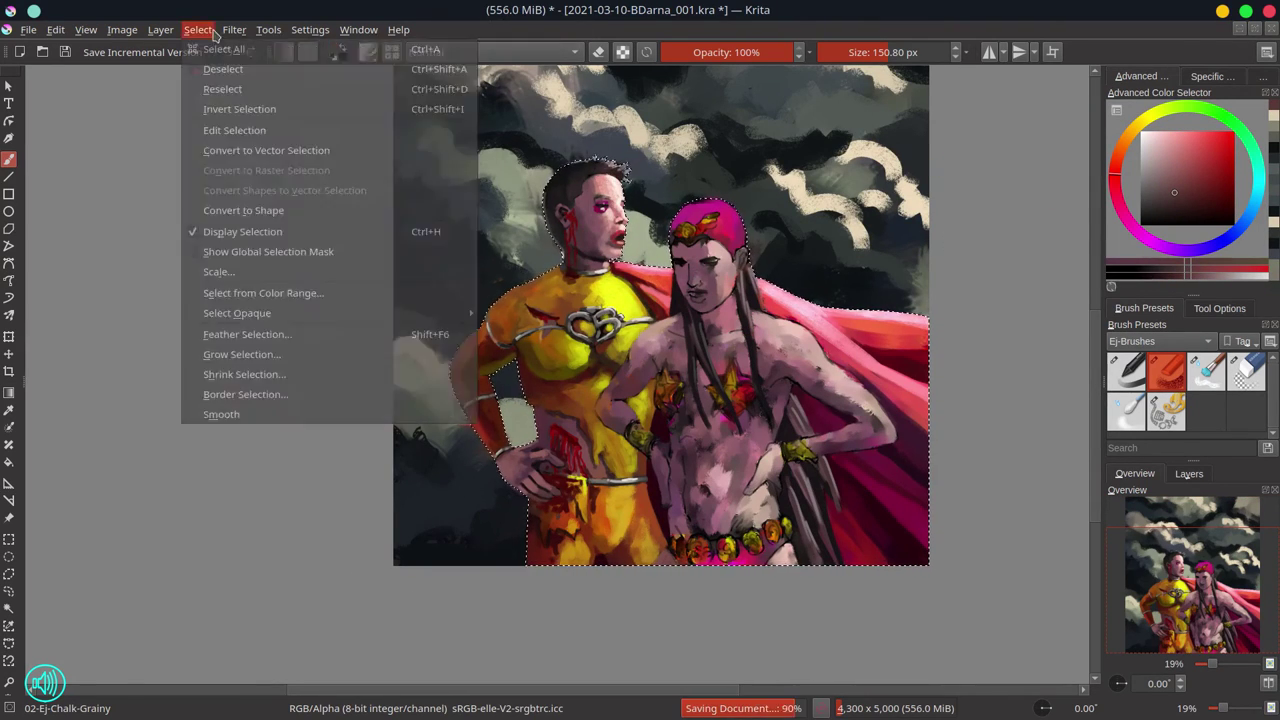
left_click(215, 88)
key("plus")
Sample cream from the clouds and skin tones from the face, saving the painting
left_click(578, 183, "ctrl")
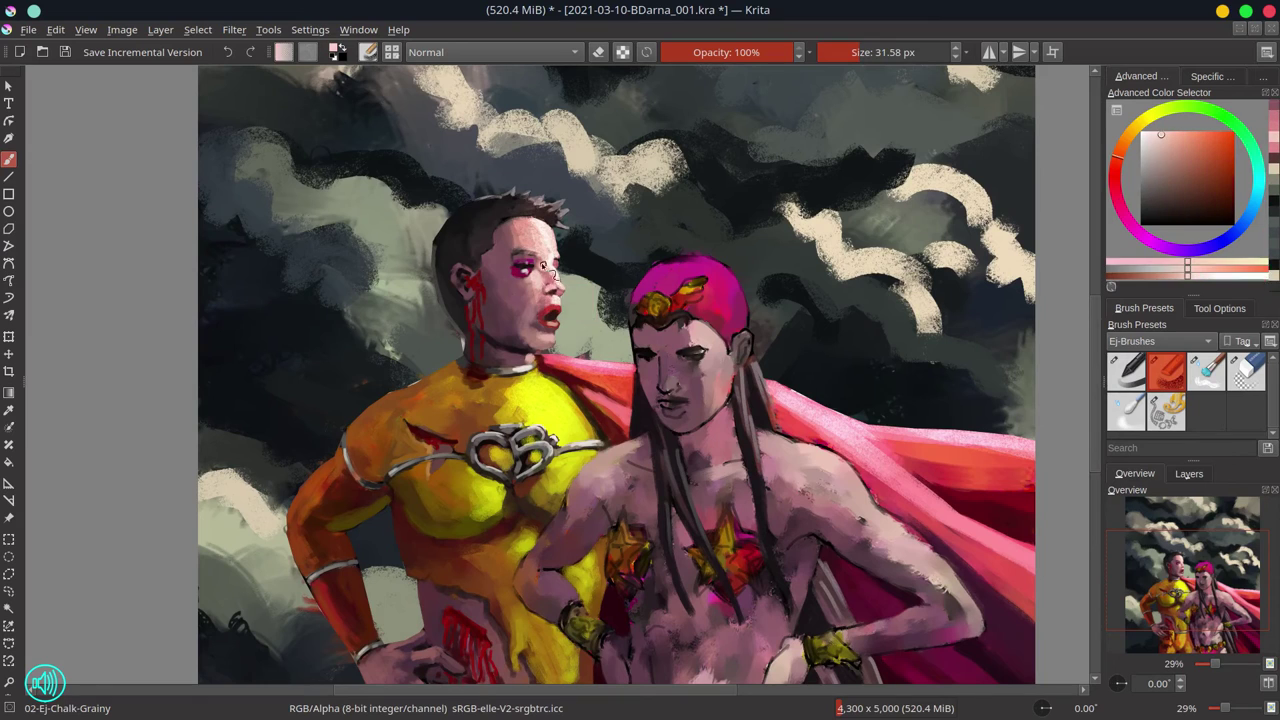
left_click(548, 277, "ctrl")
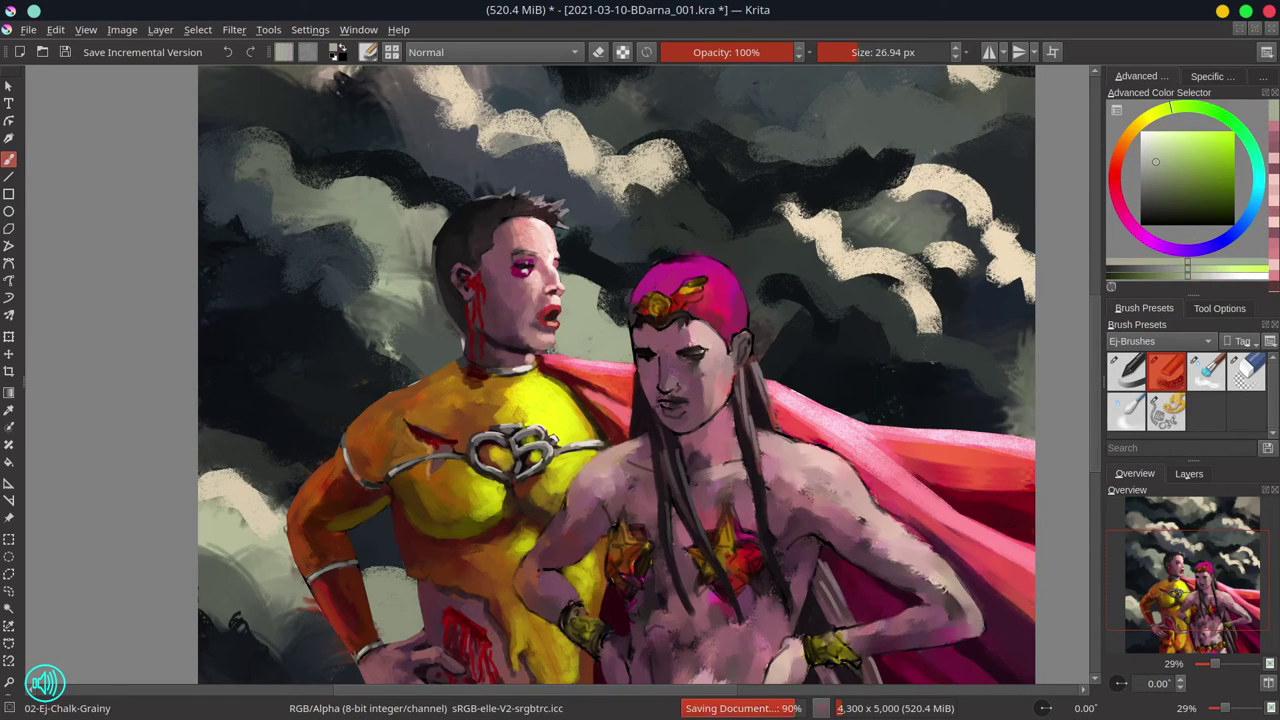
left_click(522, 332, "ctrl")
key("ctrl+s")
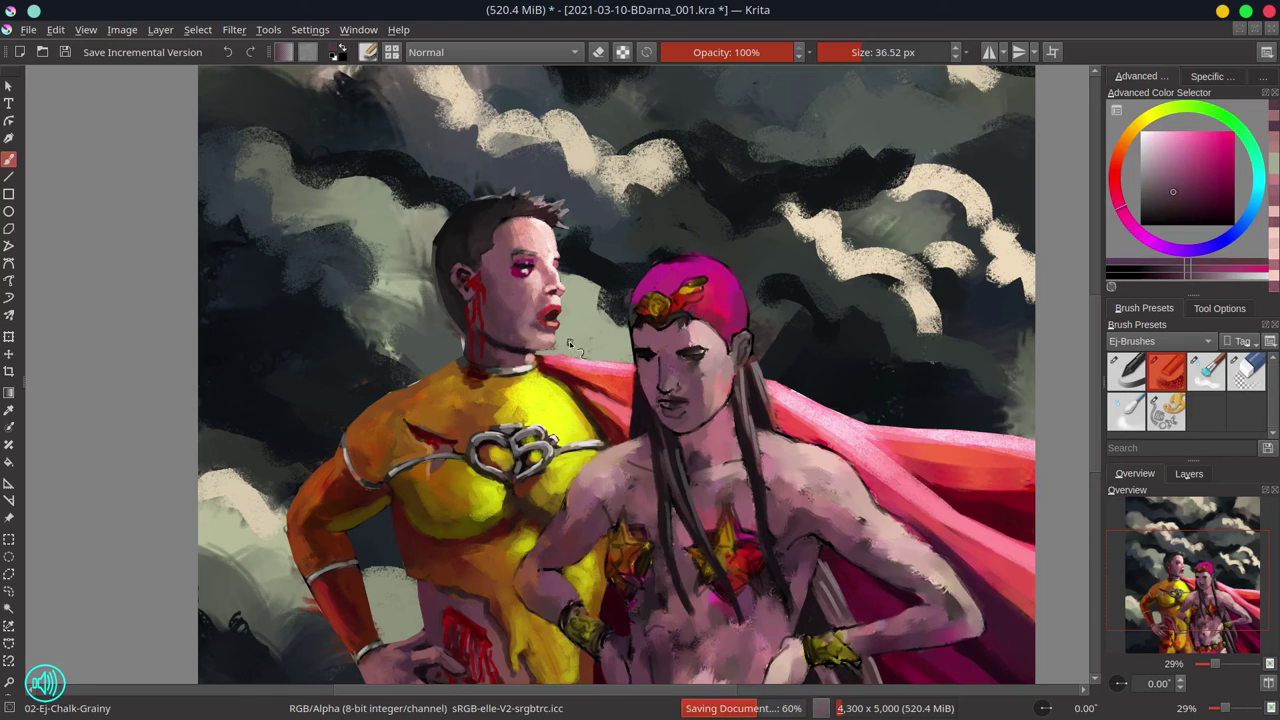
key("minus")
key("minus")
key("minus")
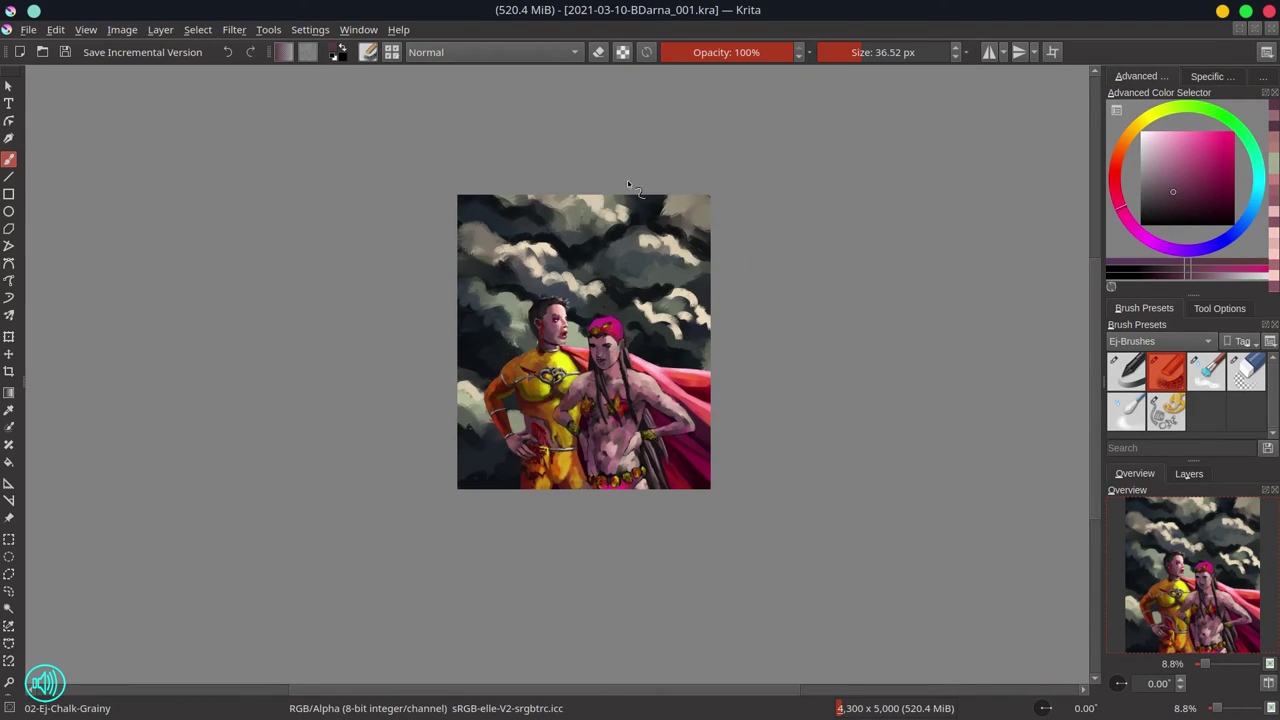
left_click(684, 202, "ctrl")
left_click(707, 203, "ctrl")
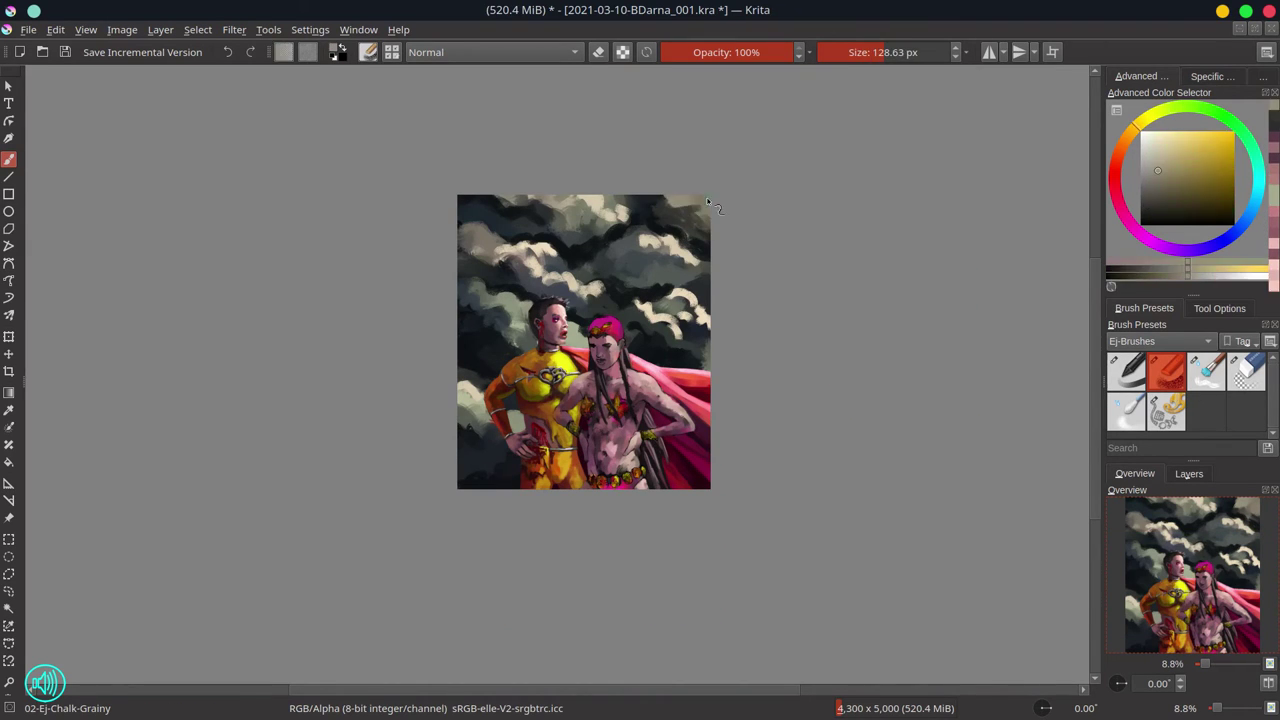
key("ctrl+s")
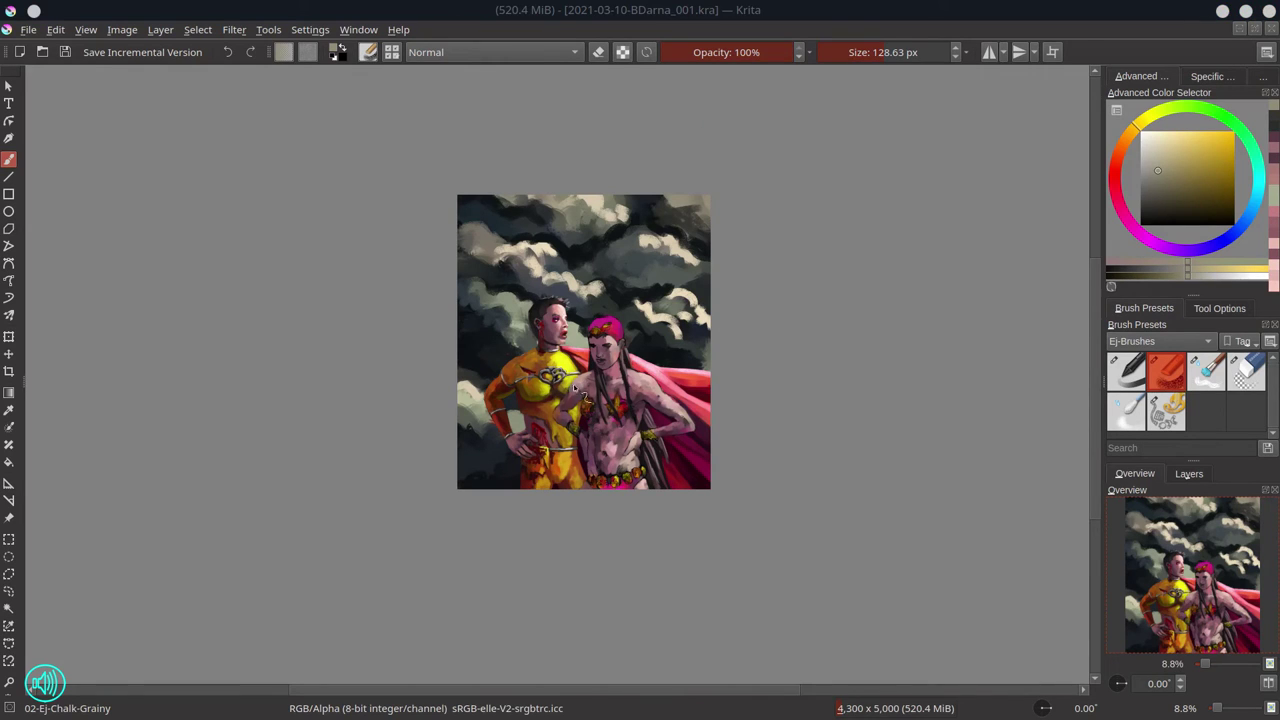
Zoom in on the figures' torsos and sample a pink-mauve skin tone
mouse_move(614, 426)
left_mouse_down()
mouse_move(657, 445)
mouse_move(526, 290)
mouse_move(531, 251)
left_mouse_up()
left_click(540, 285, "ctrl")
left_click(545, 285, "ctrl")
Sample pink and magenta skin tones and shrink the brush for the forearm
left_click(505, 330, "ctrl")
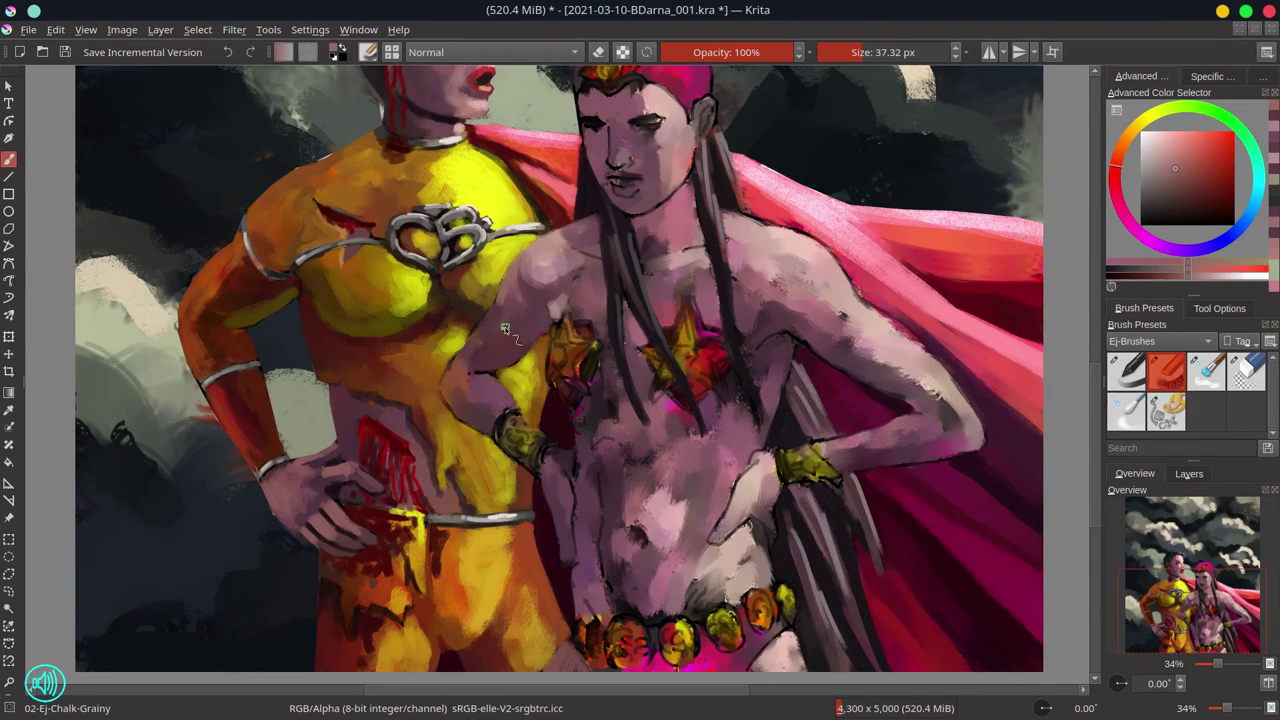
left_click(520, 350, "ctrl")
left_click_drag(610, 356, 675, 446)
left_click_drag(604, 417, 538, 244)
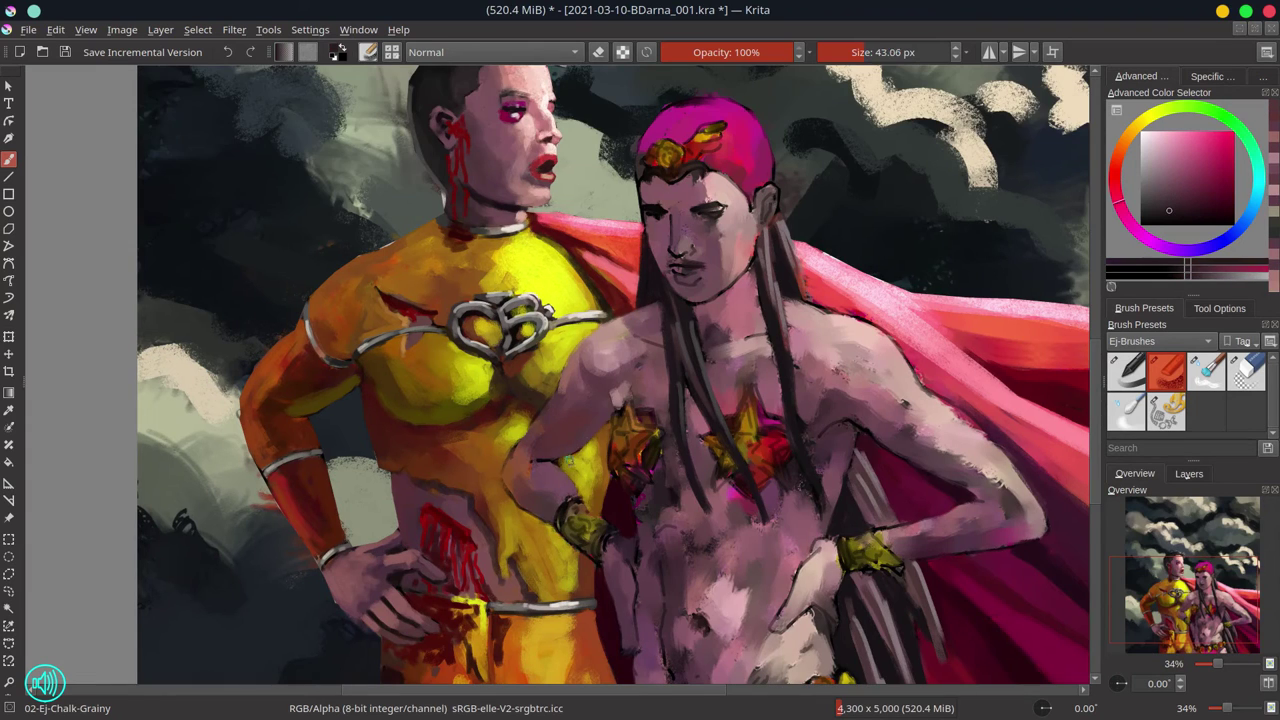
left_click_drag(566, 460, 585, 398)
Paint pink skin over the forearm's yellow edge using sampled pink-red tones
left_click(581, 437, "ctrl")
left_click(578, 402, "ctrl")
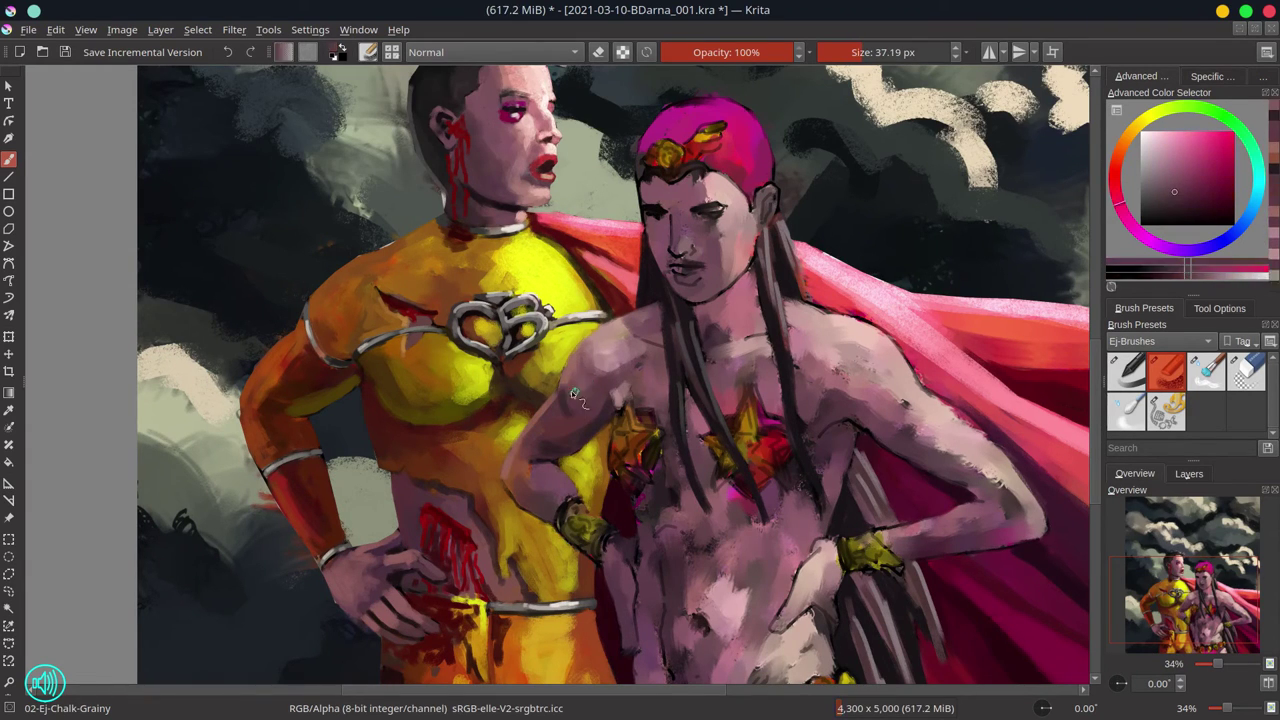
left_click(585, 398, "ctrl")
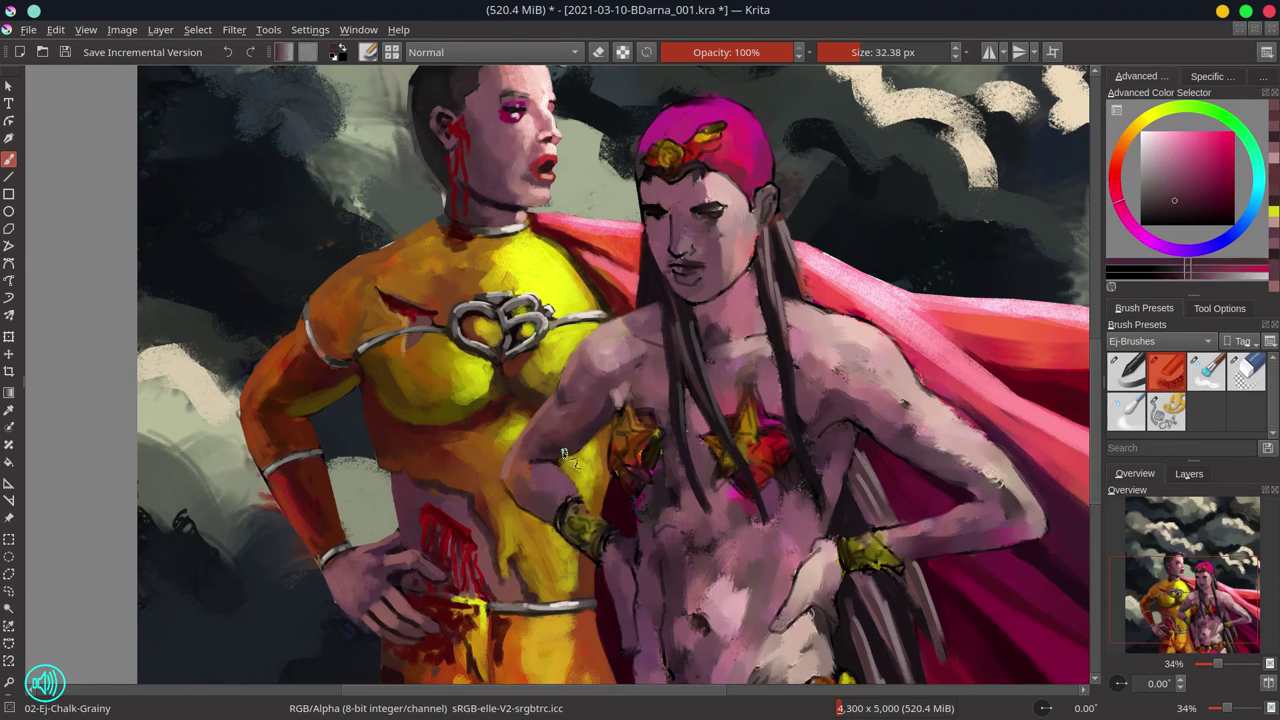
left_click(534, 469, "ctrl")
left_click_drag(534, 469, 512, 474)
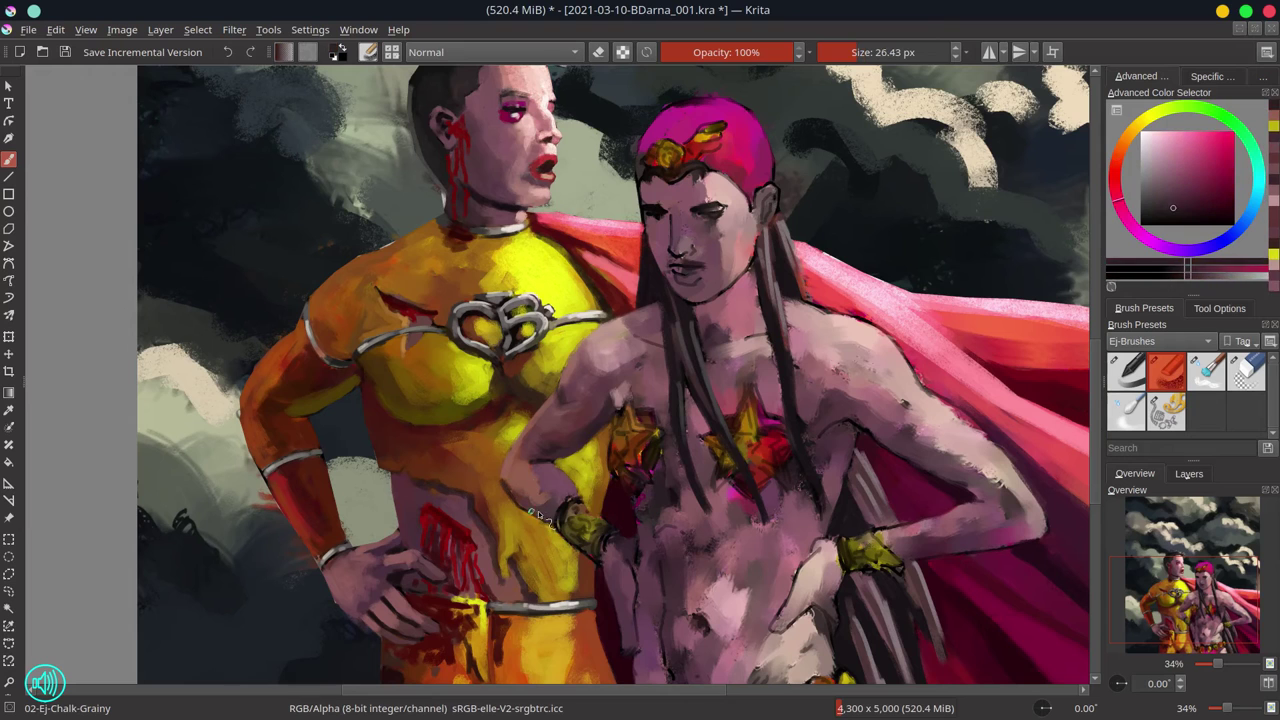
left_click(572, 462, "ctrl")
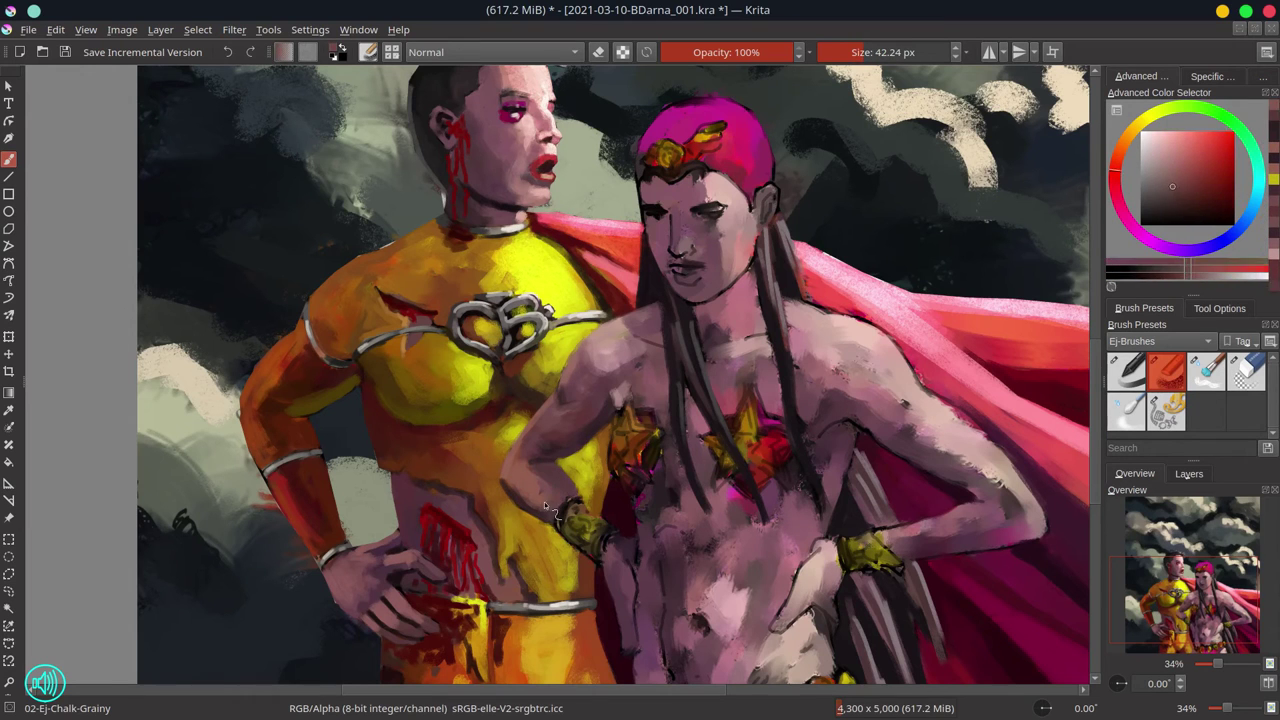
left_click(596, 415, "ctrl")
left_click(596, 415, "ctrl")
Shade the chest with sampled pink and mauve skin tones
key("minus")
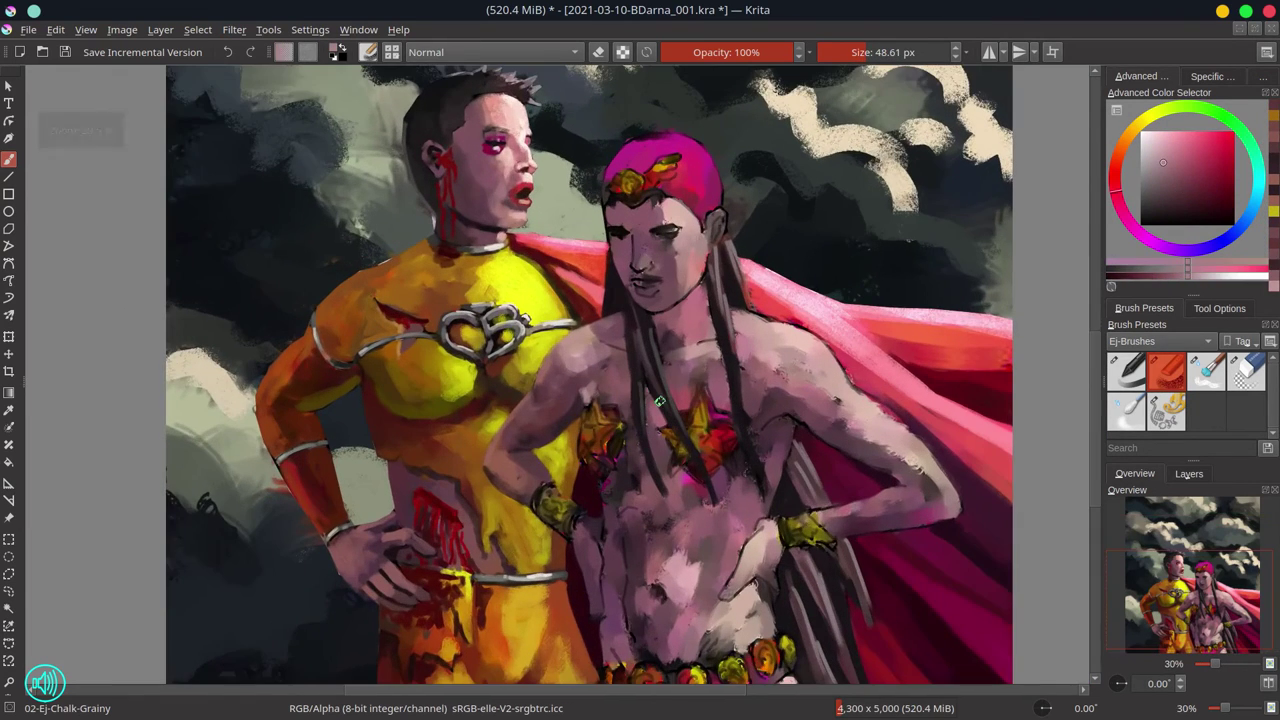
left_click(624, 397, "ctrl")
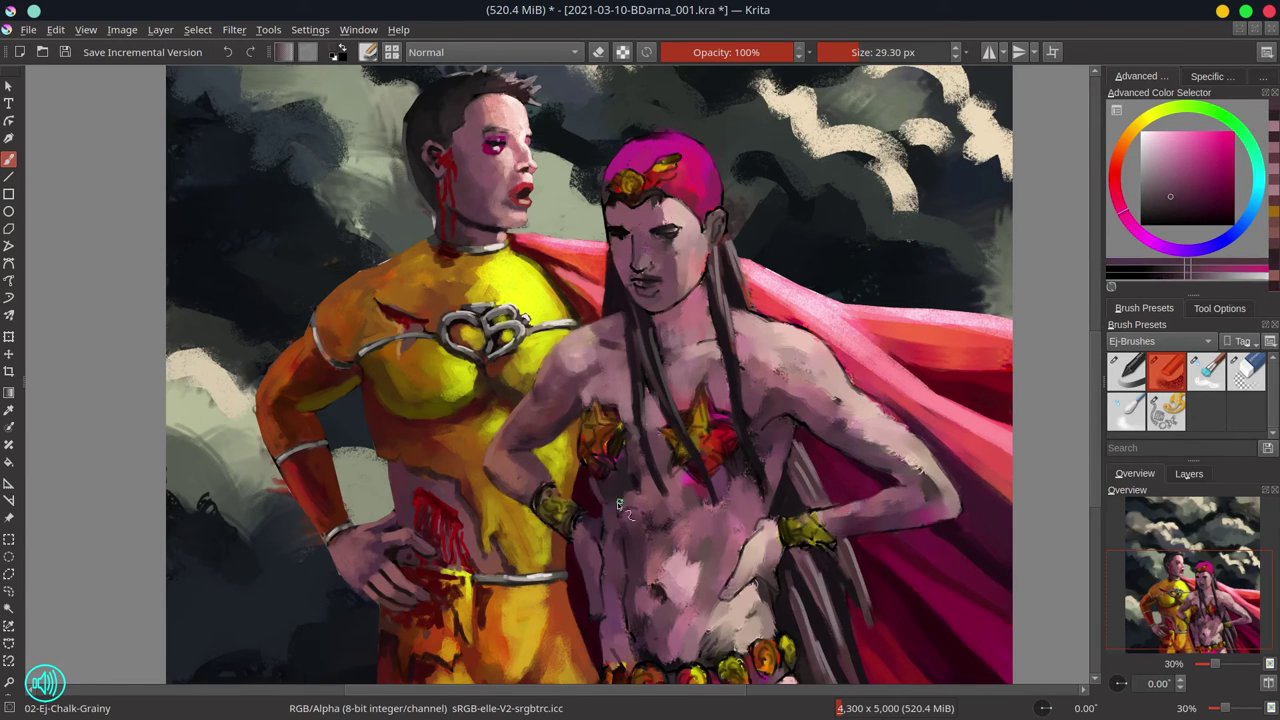
left_click(637, 403, "ctrl")
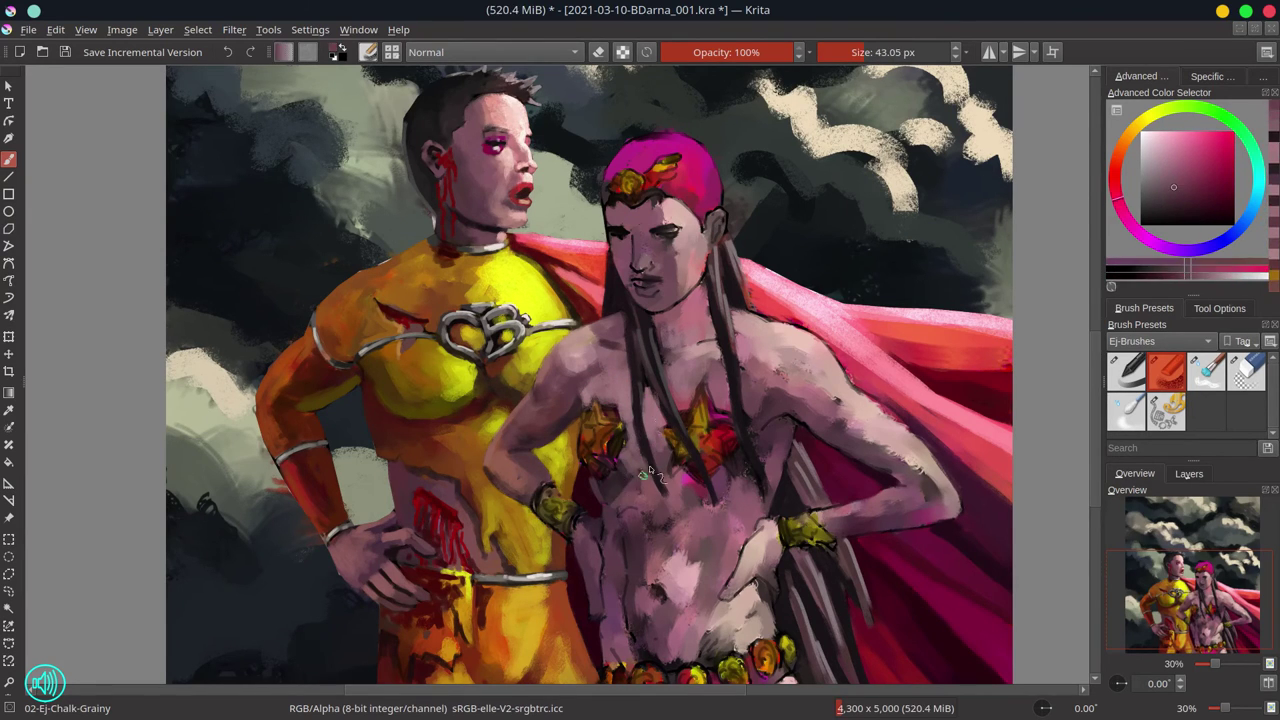
left_click(710, 362, "ctrl")
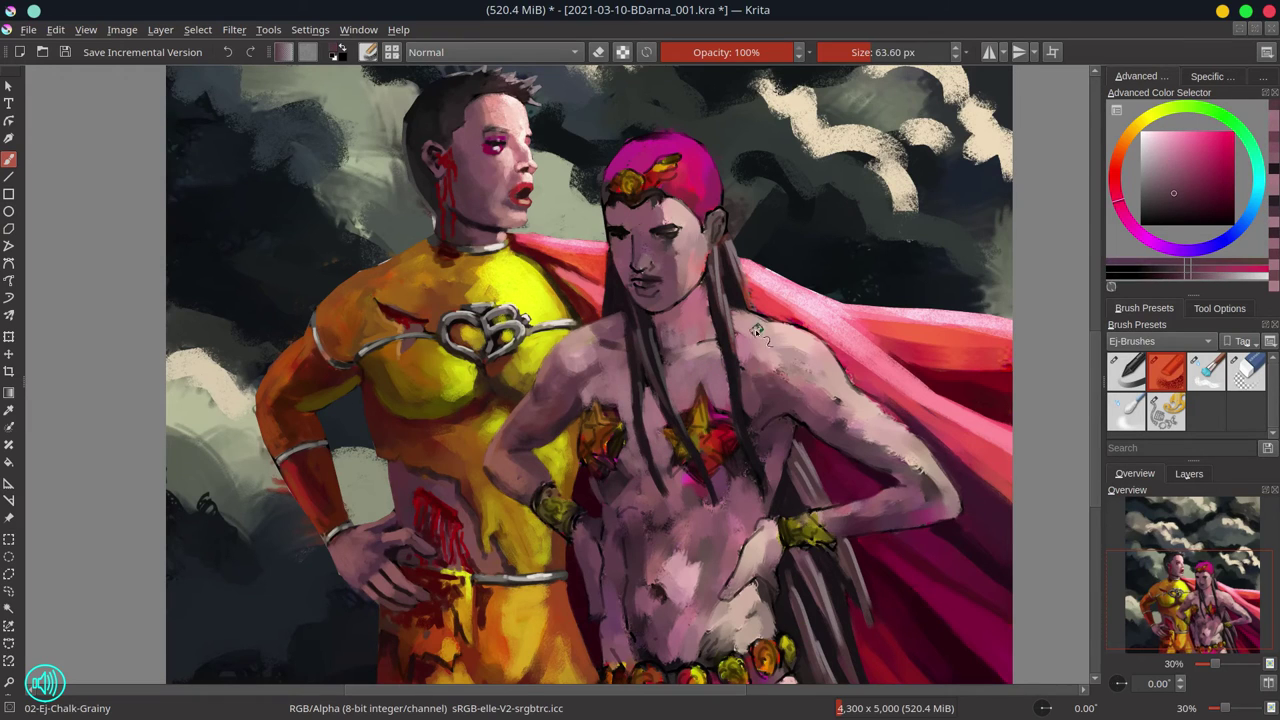
left_click(760, 442, "ctrl")
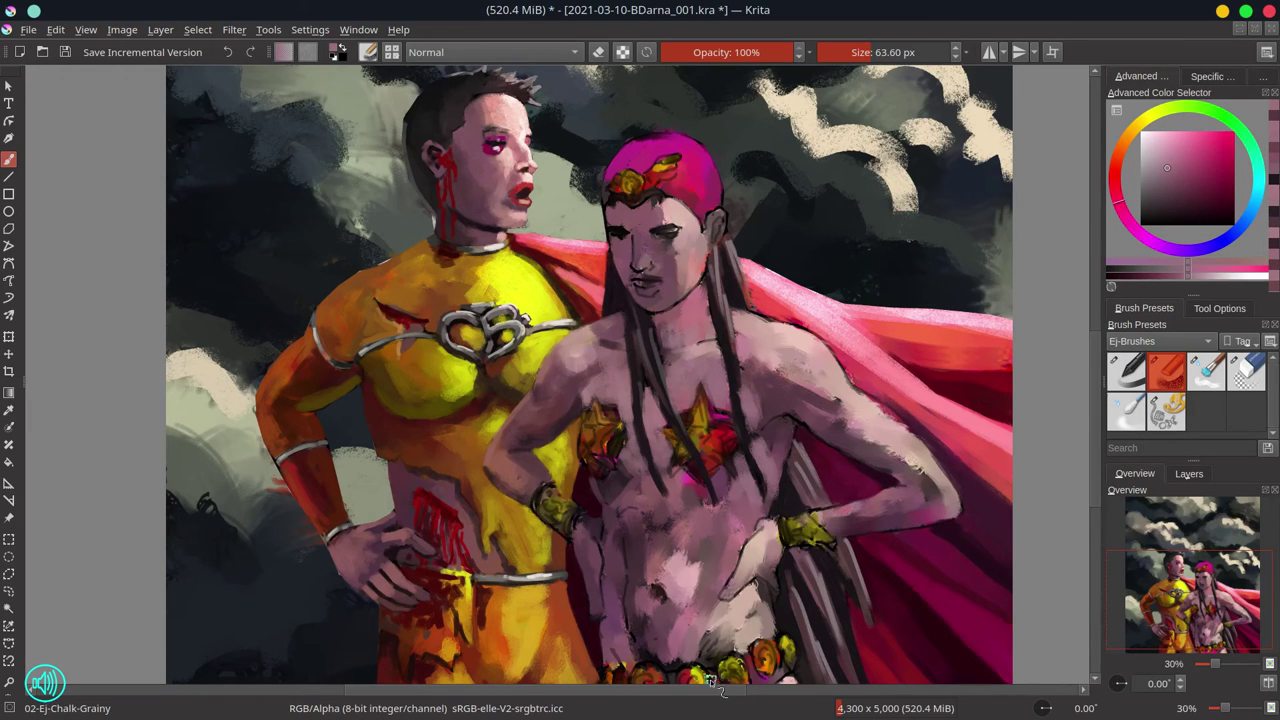
scroll(650, 516, "down", 1)
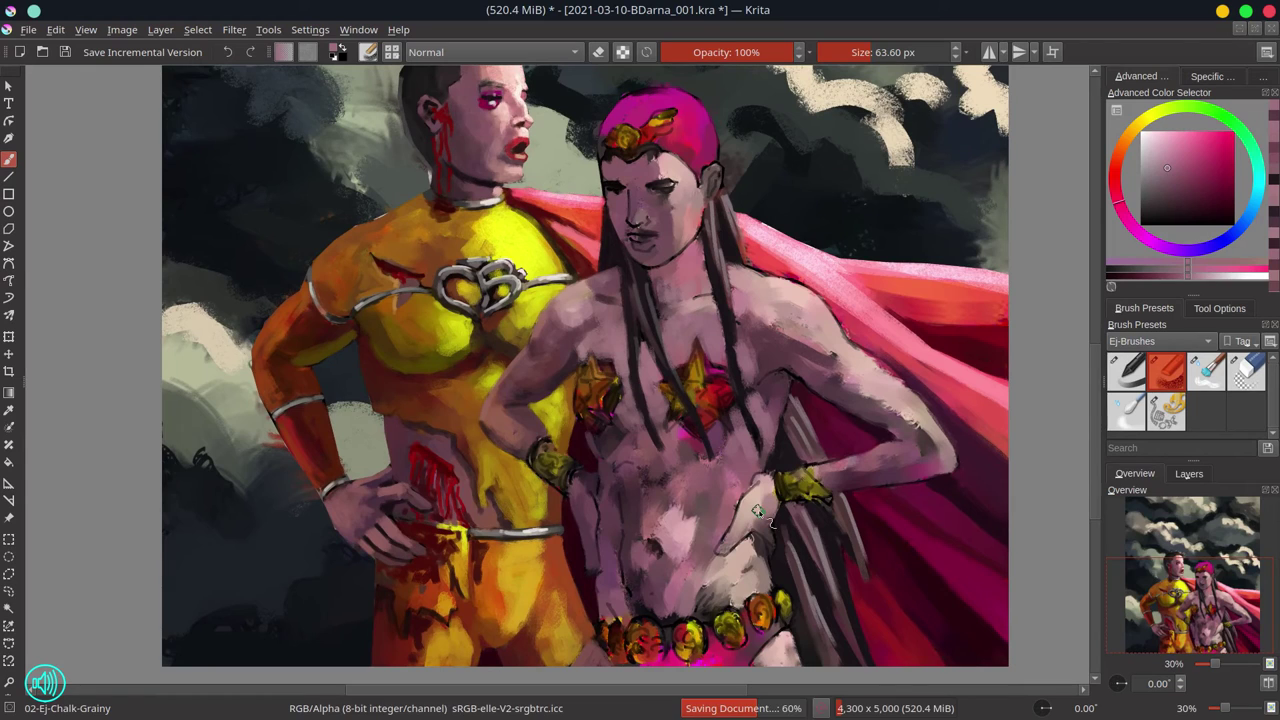
left_click(648, 516, "ctrl")
left_click(620, 432, "ctrl")
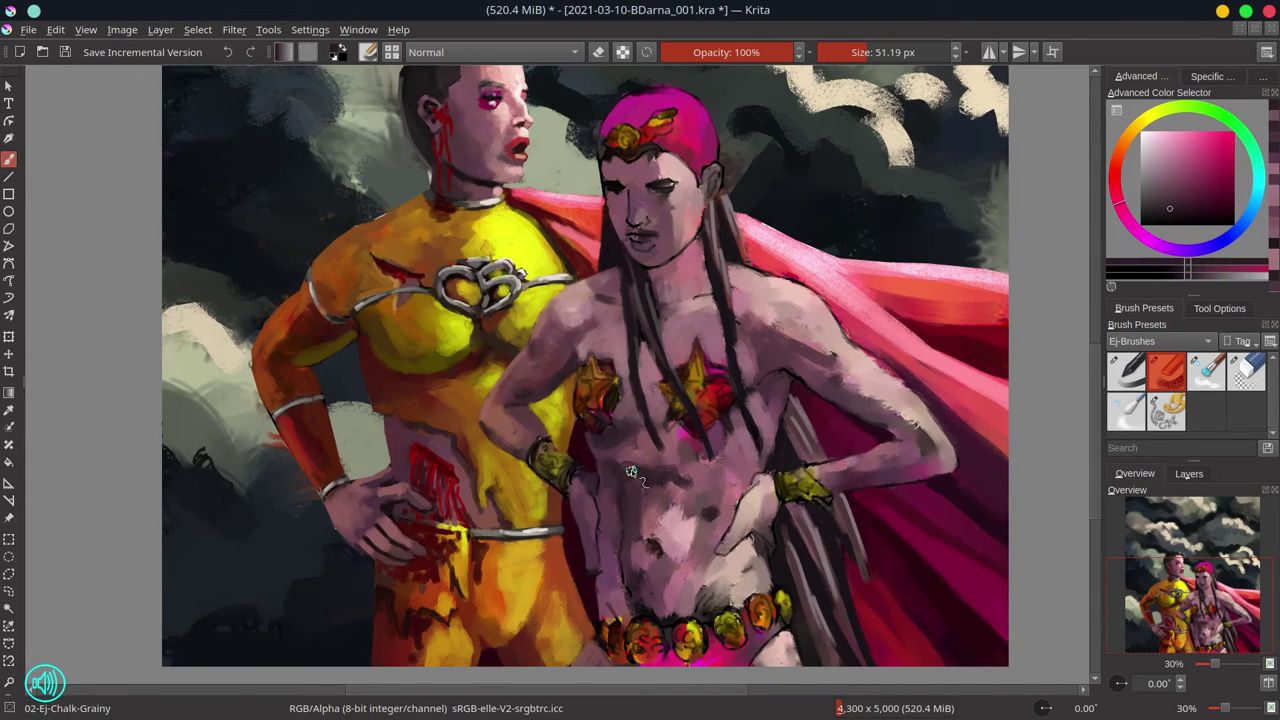
left_click(642, 509, "ctrl")
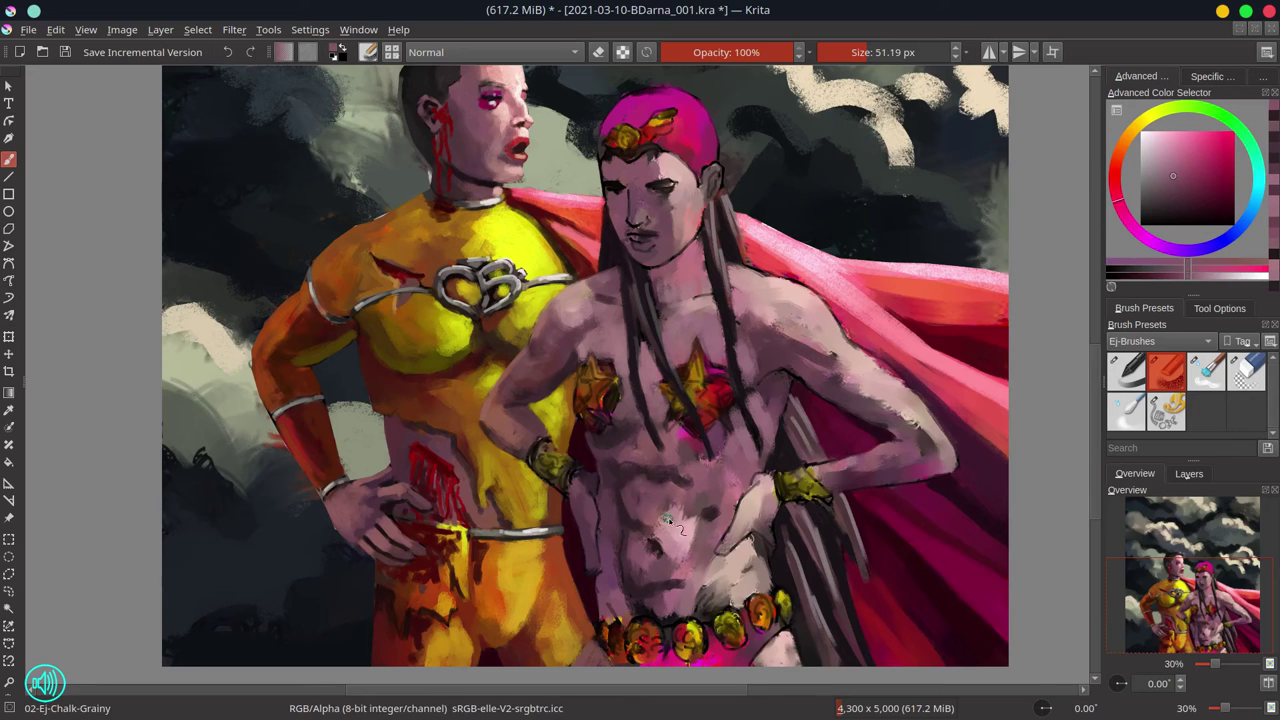
left_click(660, 525, "ctrl")
key("bracketleft")
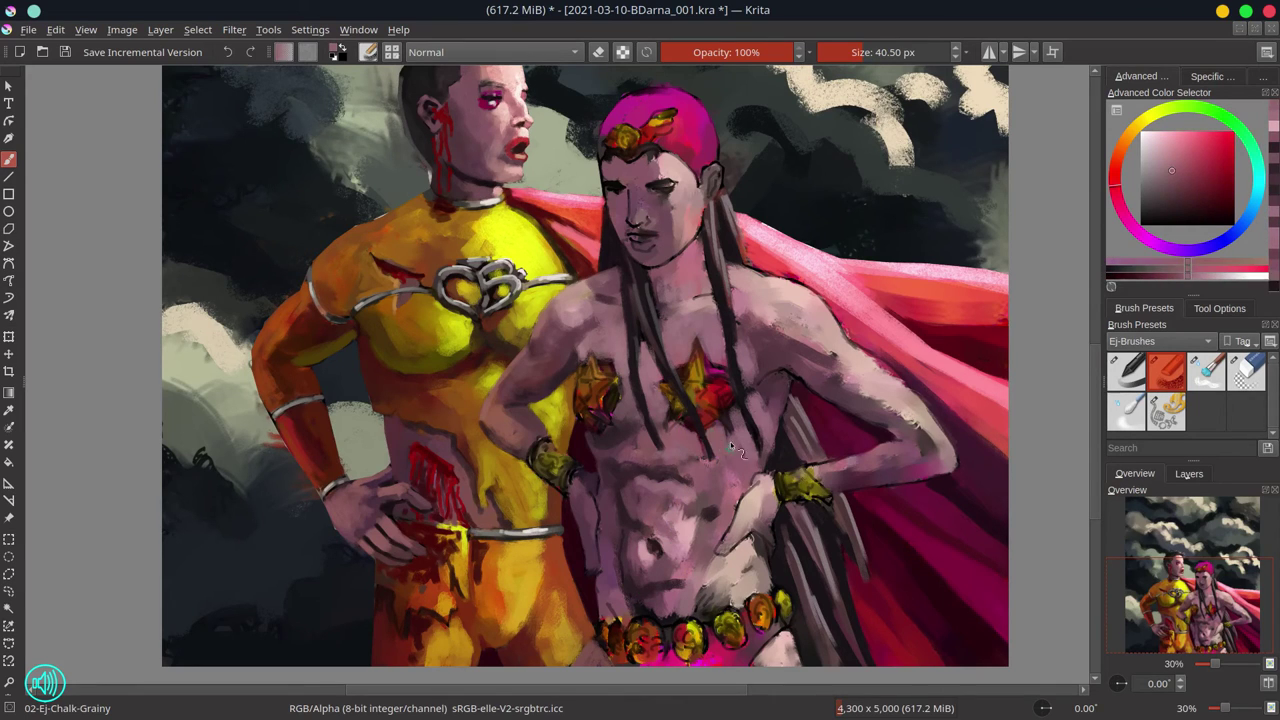
left_click(621, 431, "ctrl")
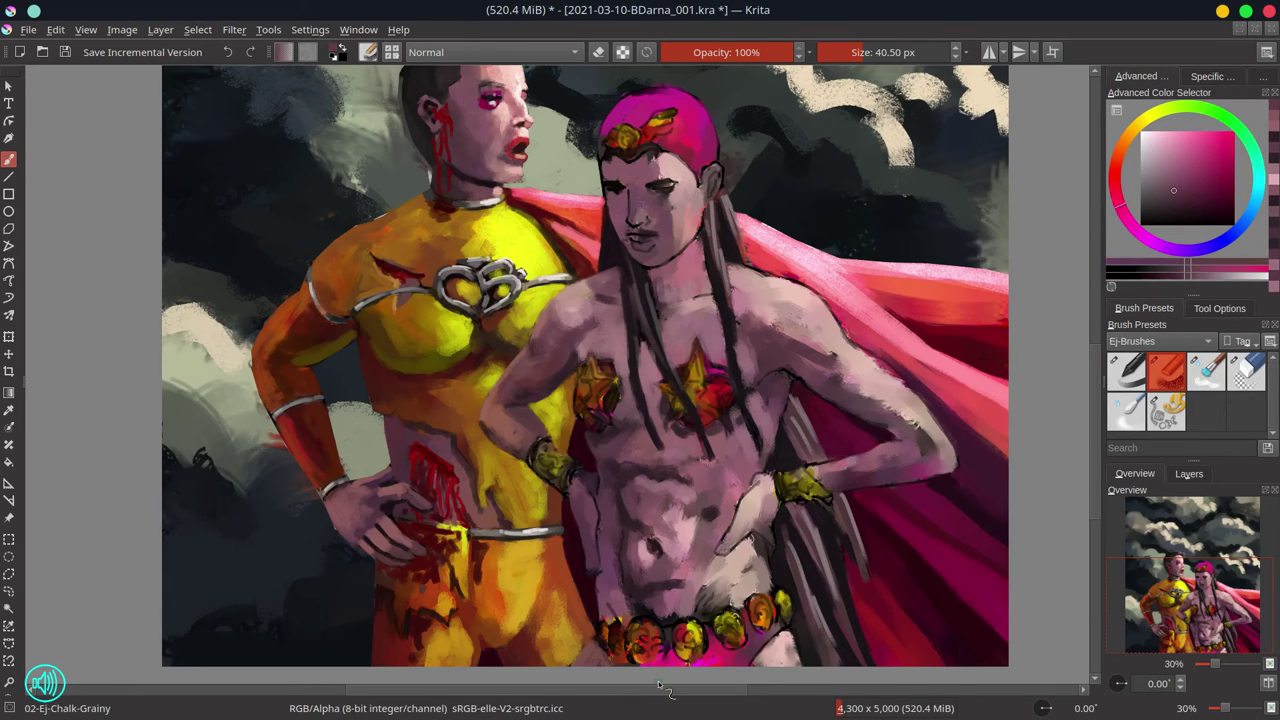
Shade the abdomen with peach-red and dark magenta tones, then save the painting
left_click(708, 511, "ctrl")
key("bracketright")
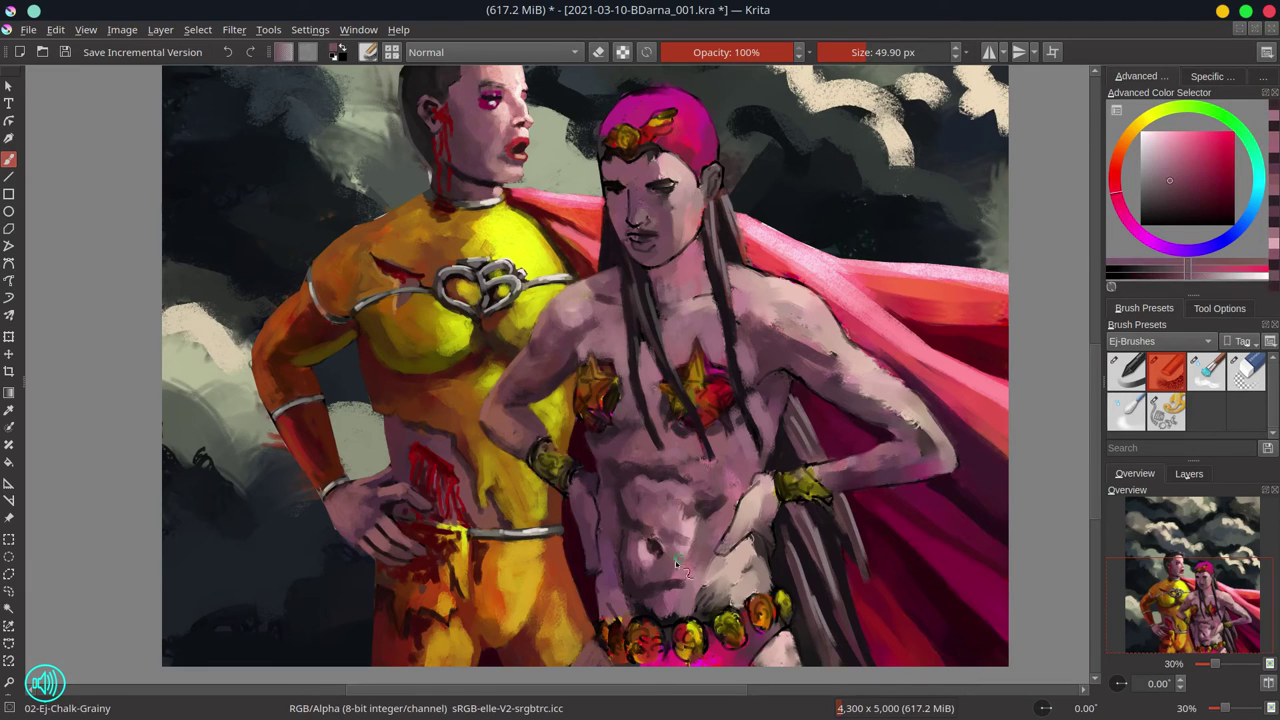
left_click(715, 557, "ctrl")
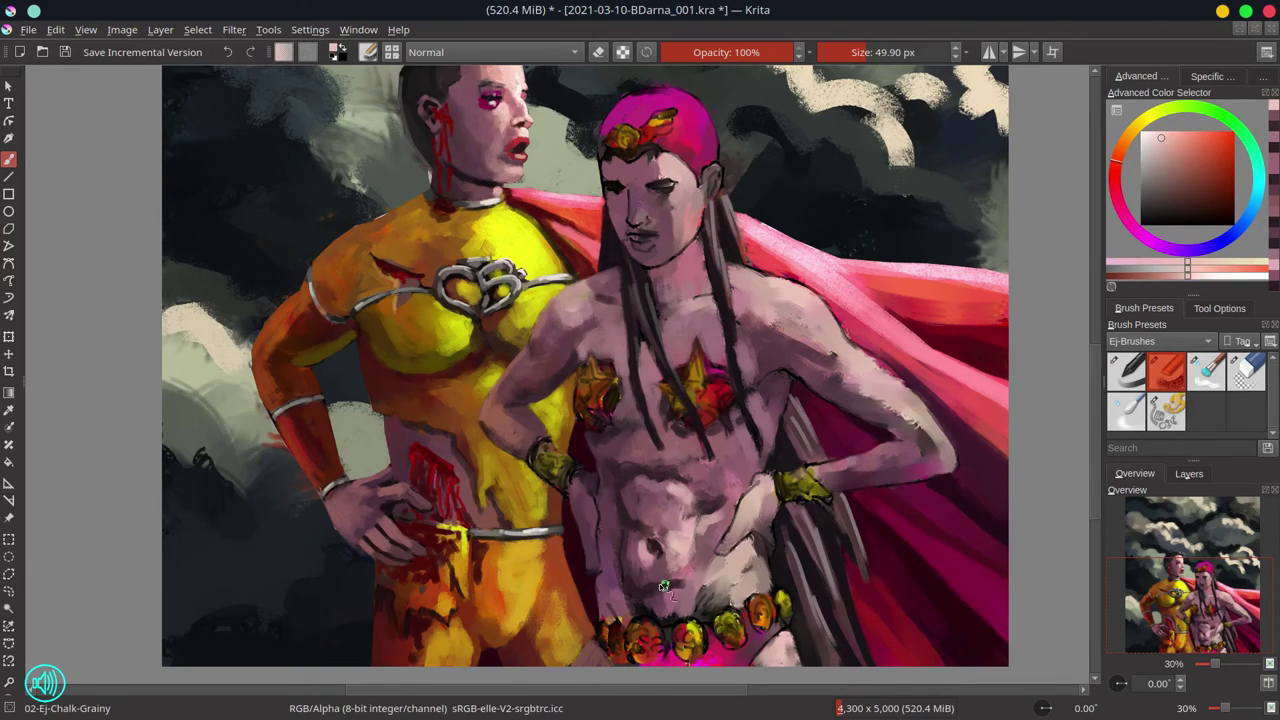
left_click(743, 560, "ctrl")
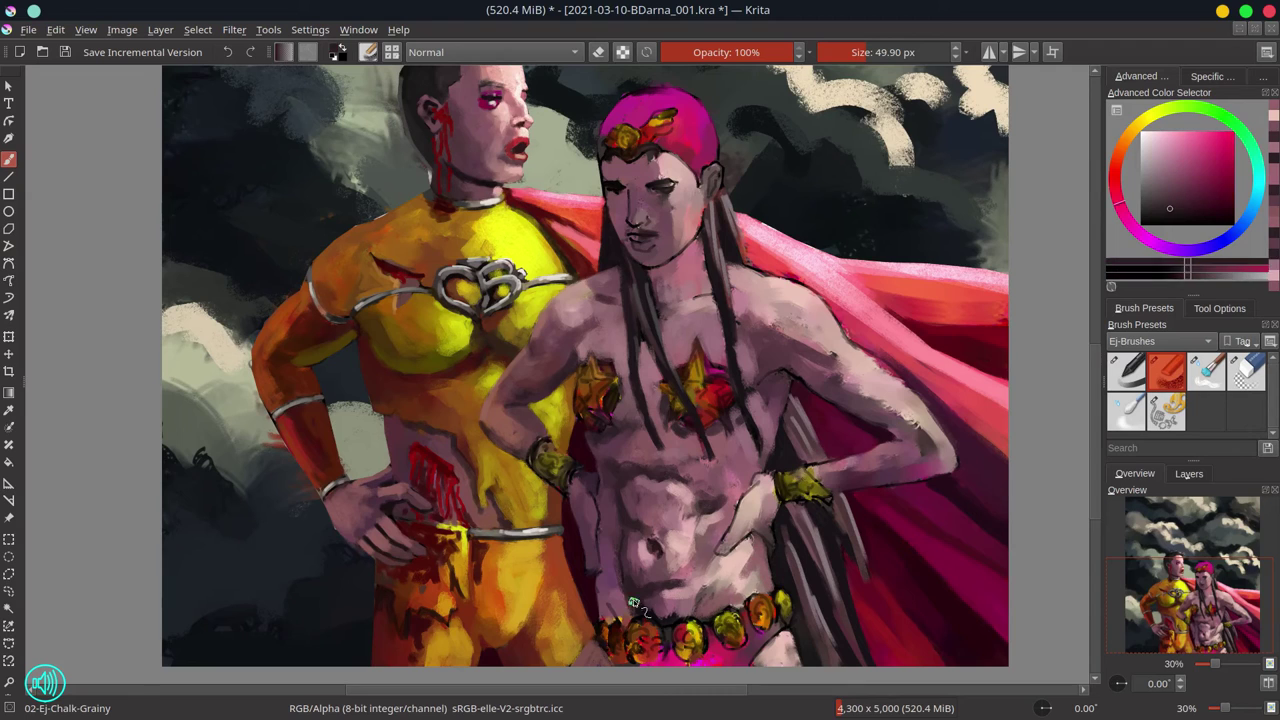
left_click(604, 569, "ctrl")
left_click(678, 662, "ctrl")
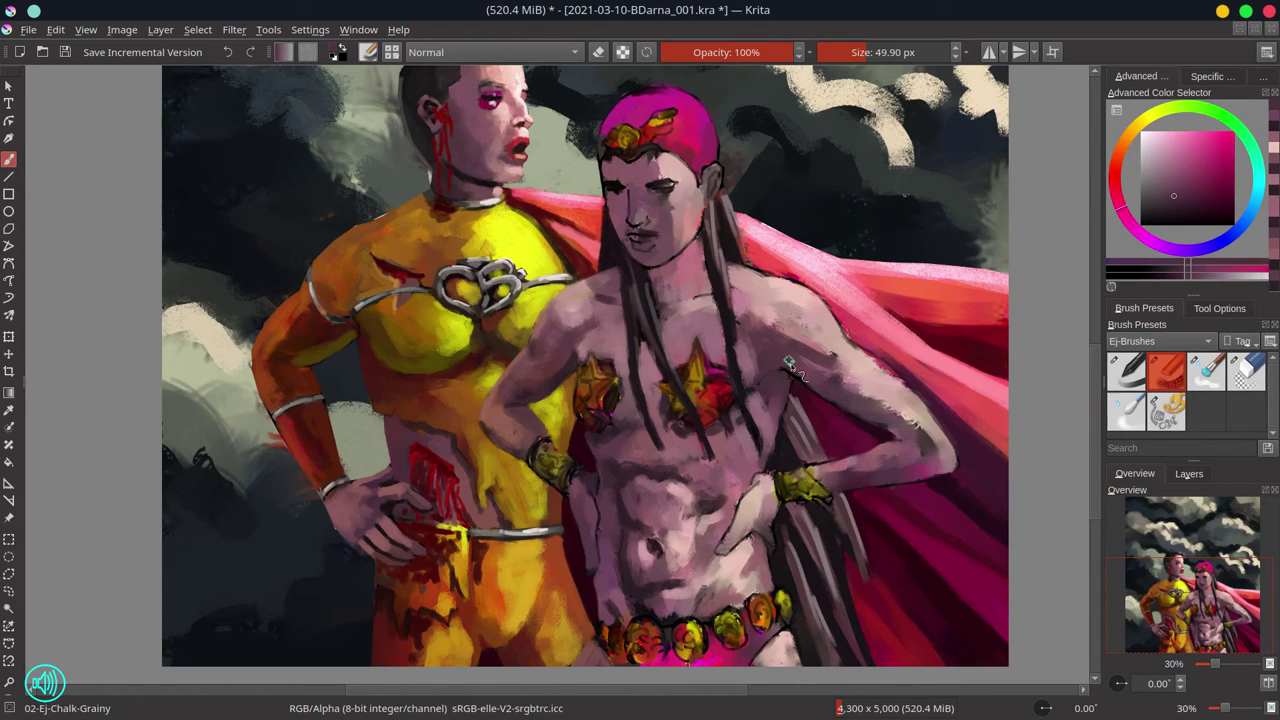
scroll(790, 480, "down", 4)
key("ctrl+s")
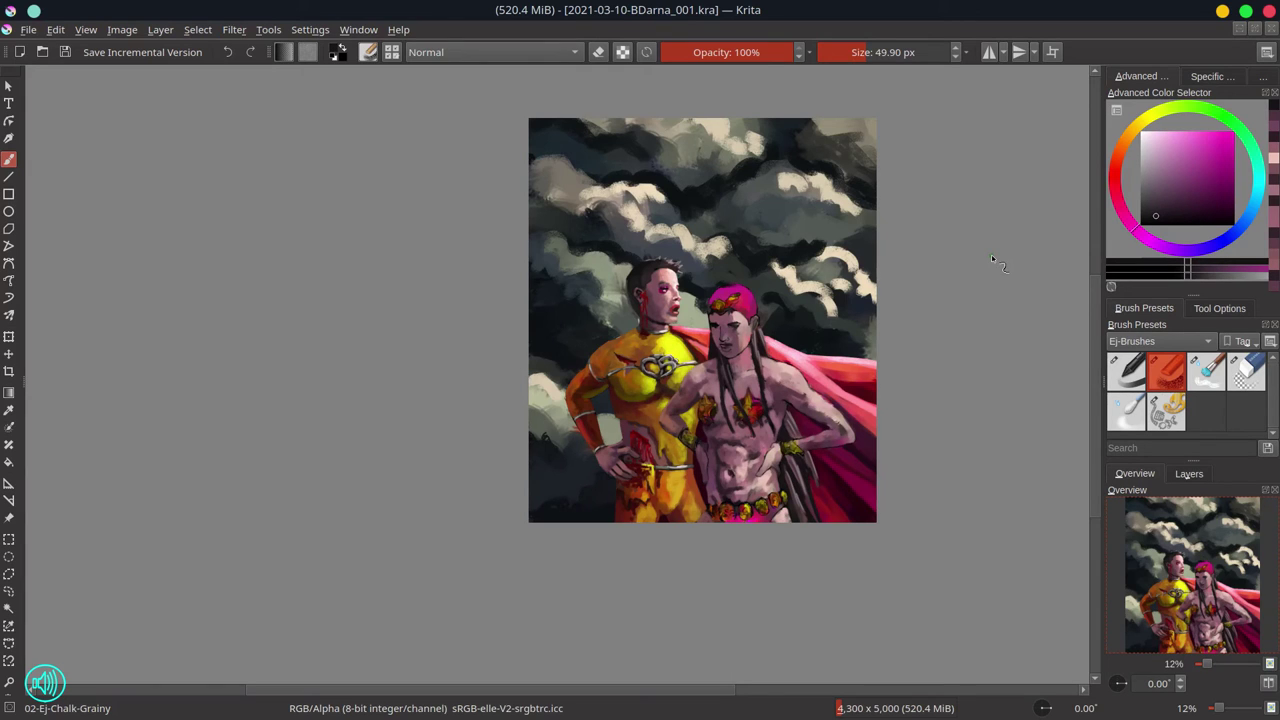
Silence desktop notifications and frame the two figures on the canvas
scroll(991, 254, "down", 2)
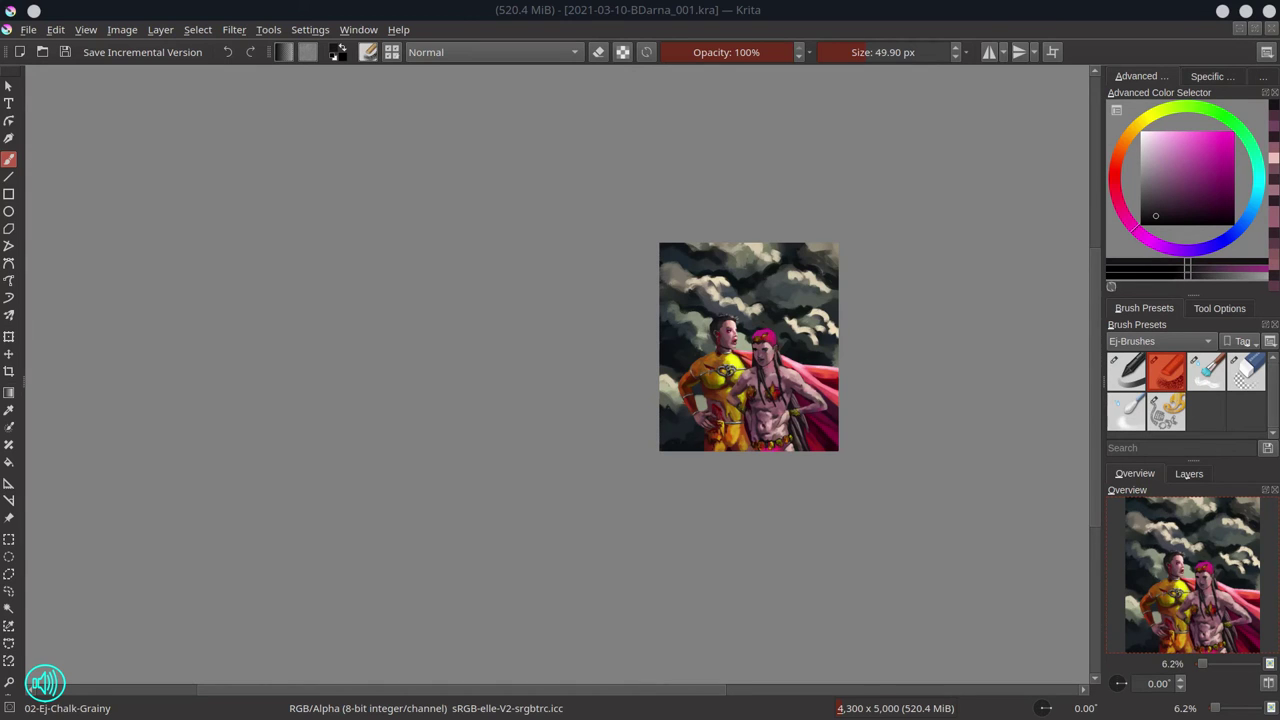
left_click(930, 28)
left_click(700, 75)
left_click(1109, 7)
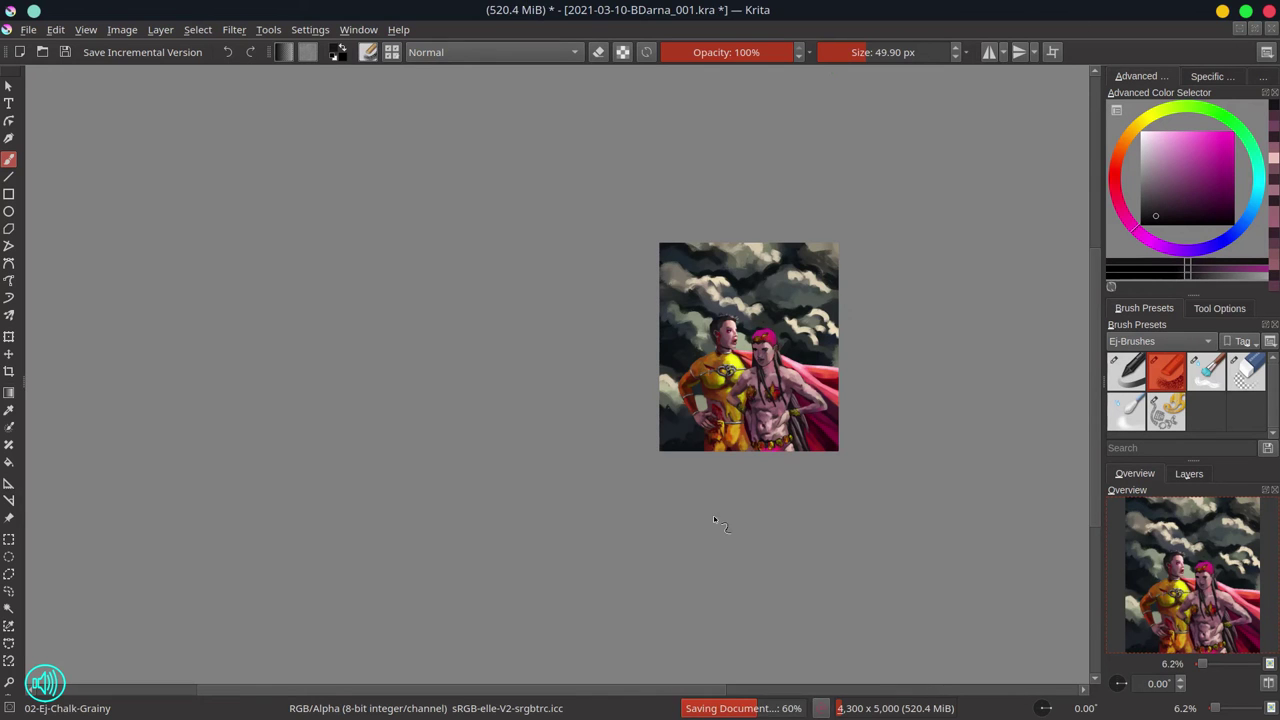
scroll(713, 516, "up", 3)
left_click_drag(823, 403, 694, 629)
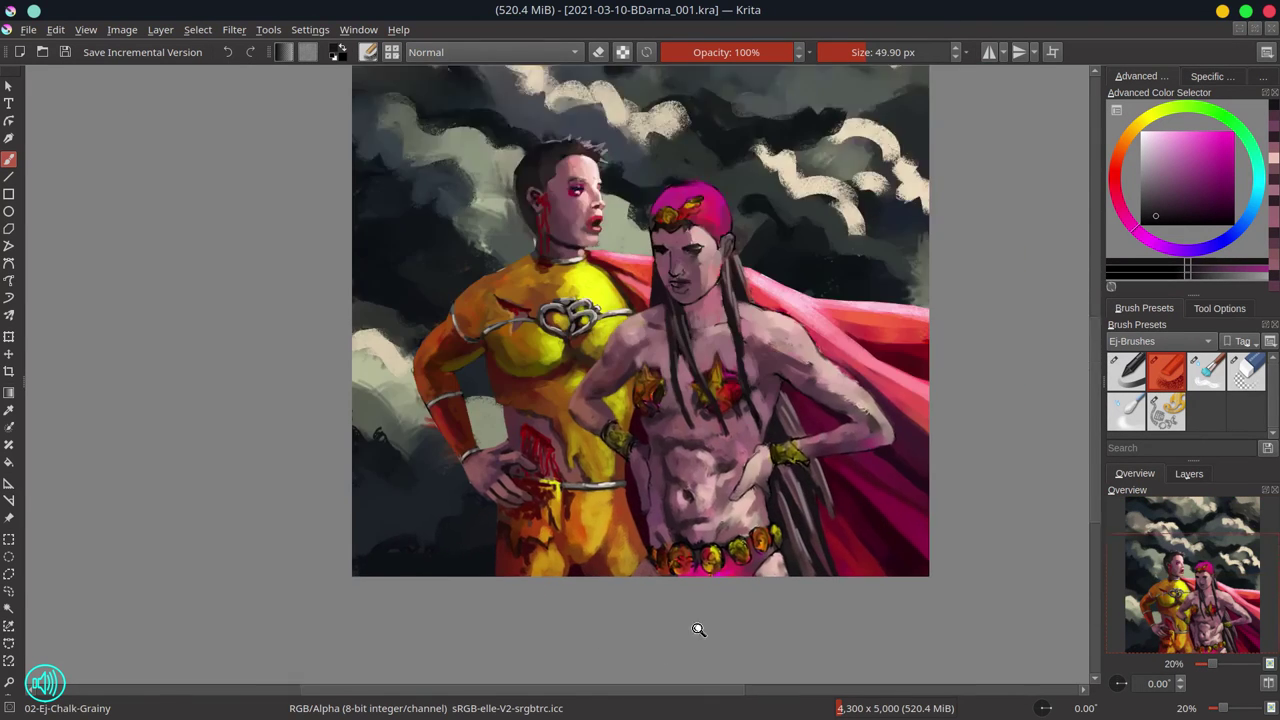
scroll(815, 350, "up", 2)
Shrink the brush and sample skin tones from the pink figure's torso and belly
key("bracketleft")
key("bracketleft")
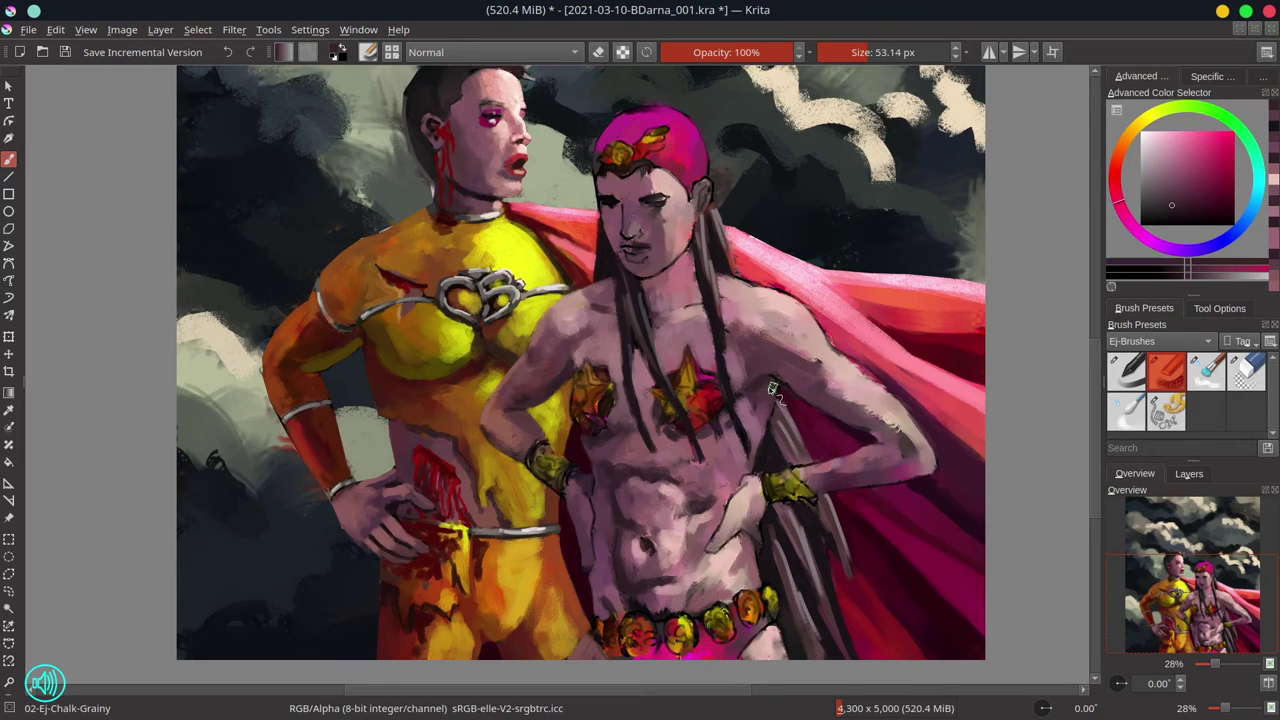
mouse_move(843, 385)
left_mouse_down()
mouse_move(860, 370)
mouse_move(760, 300)
mouse_move(670, 285)
mouse_move(608, 303)
mouse_move(700, 323)
mouse_move(712, 372)
mouse_move(690, 345)
mouse_move(640, 420)
mouse_move(719, 479)
mouse_move(721, 439)
mouse_move(607, 580)
mouse_move(716, 564)
mouse_move(684, 522)
mouse_move(596, 494)
left_mouse_up()
key("bracketleft")
key("bracketright")
key("bracketleft")
key("bracketleft")
key("bracketleft")
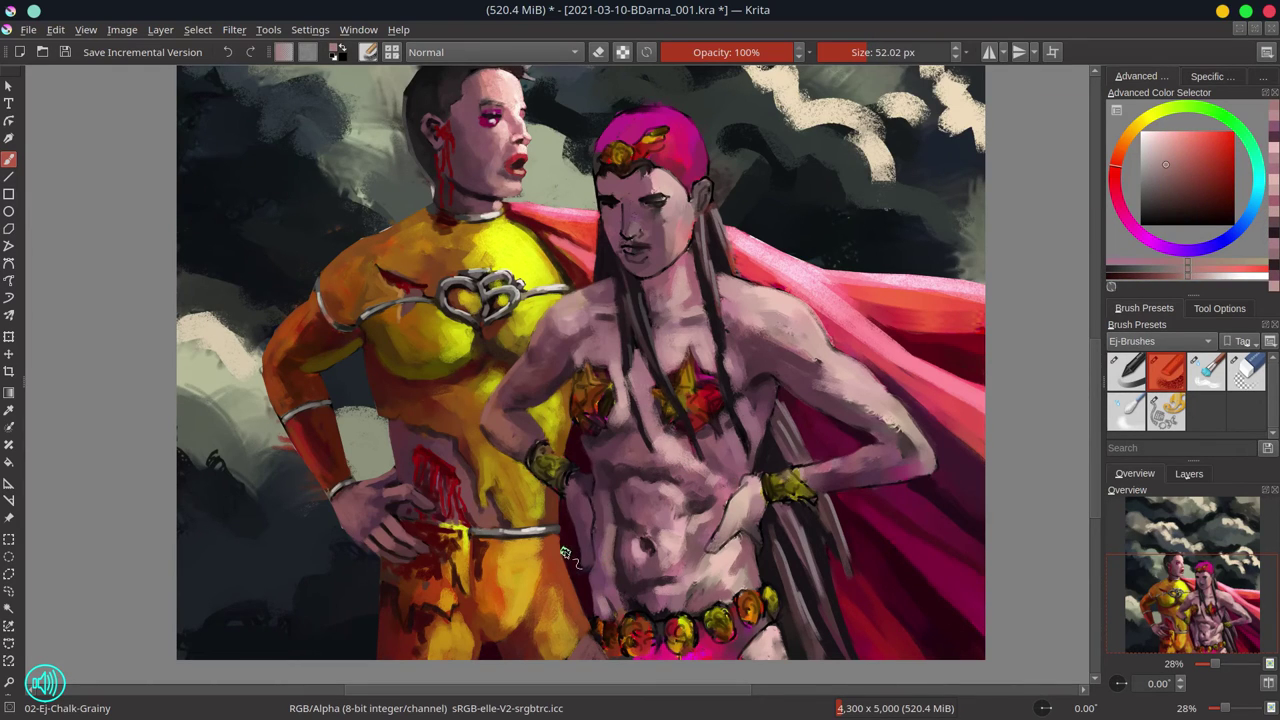
key("bracketleft")
left_click_drag(590, 550, 588, 552)
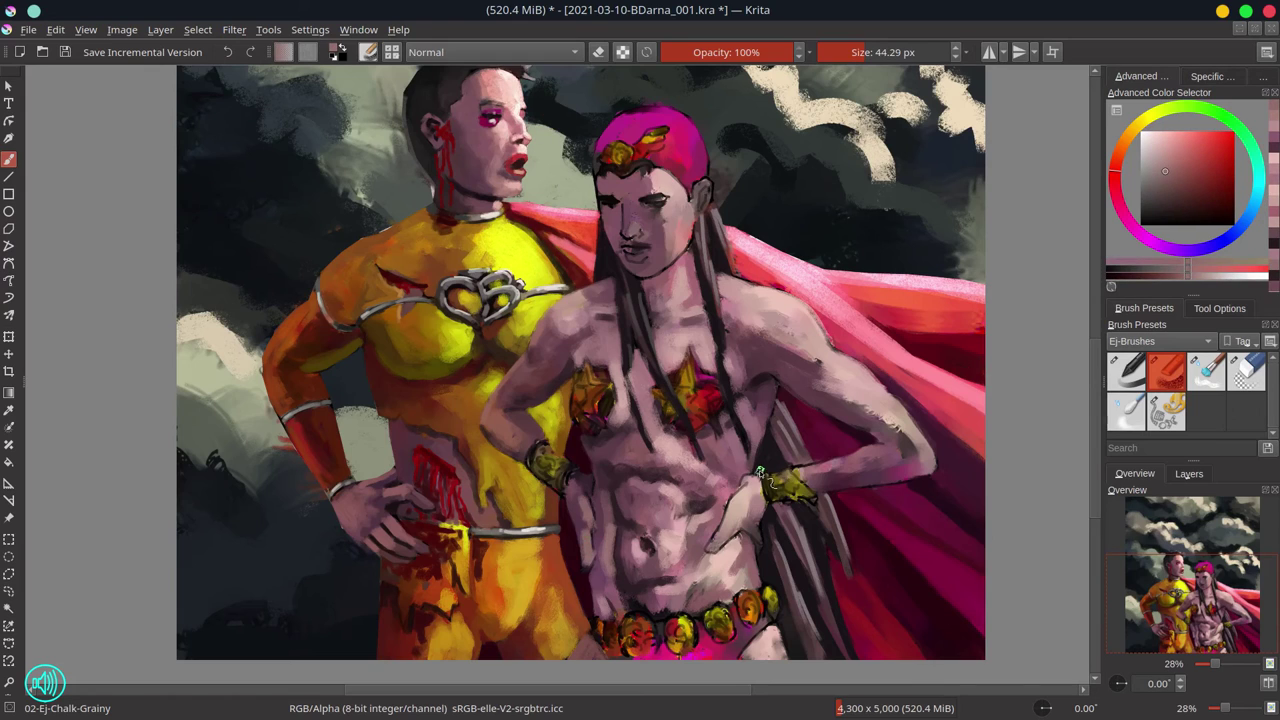
key("bracketleft")
Choose a pale pink and paint light highlights along the forearm
mouse_move(760, 472)
left_mouse_down()
mouse_move(855, 422)
mouse_move(834, 492)
mouse_move(759, 499)
mouse_move(770, 515)
mouse_move(730, 540)
mouse_move(742, 495)
left_mouse_up()
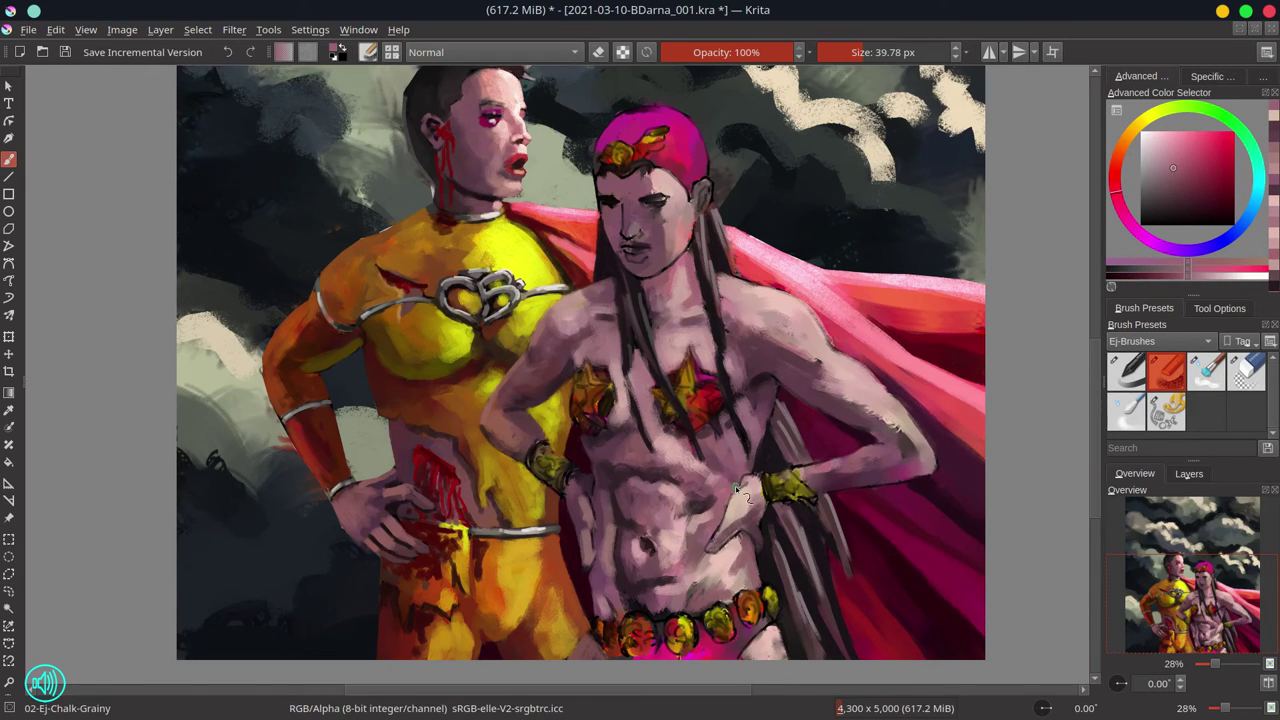
left_click(688, 527, "ctrl")
key("bracketleft")
key("bracketleft")
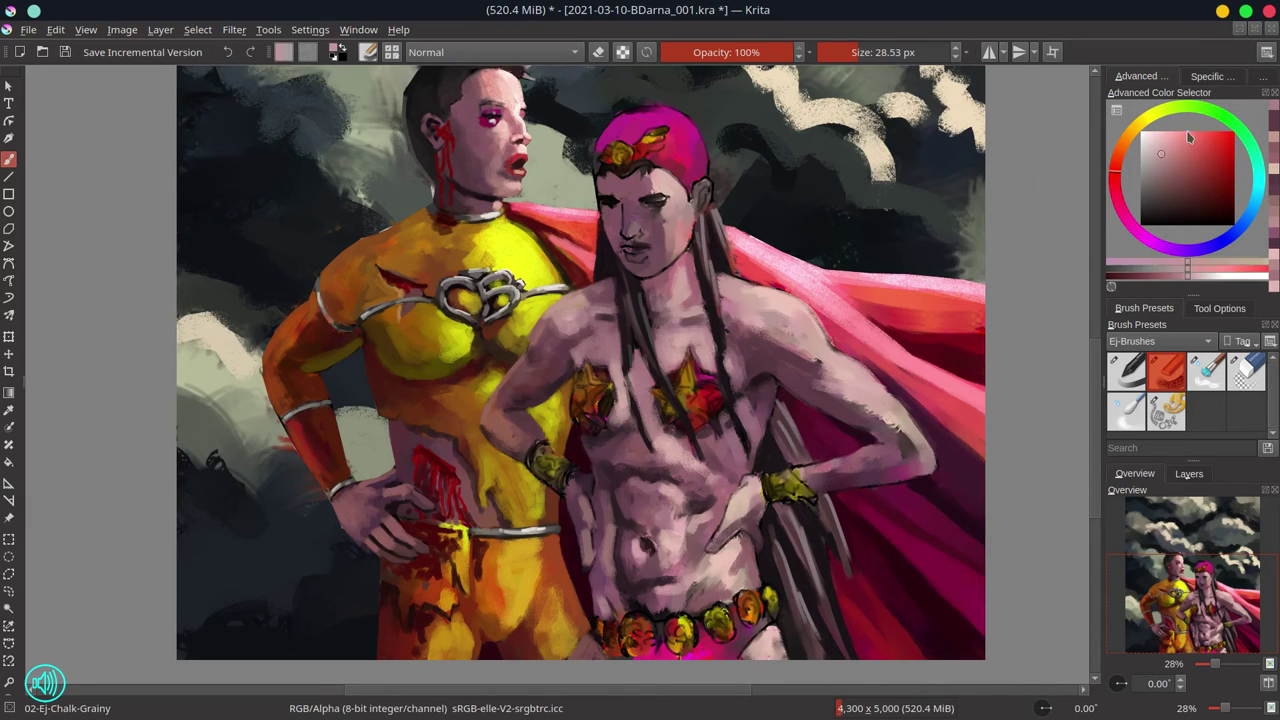
left_click(714, 357, "ctrl")
key("bracketright")
key("bracketright")
key("bracketright")
key("bracketright")
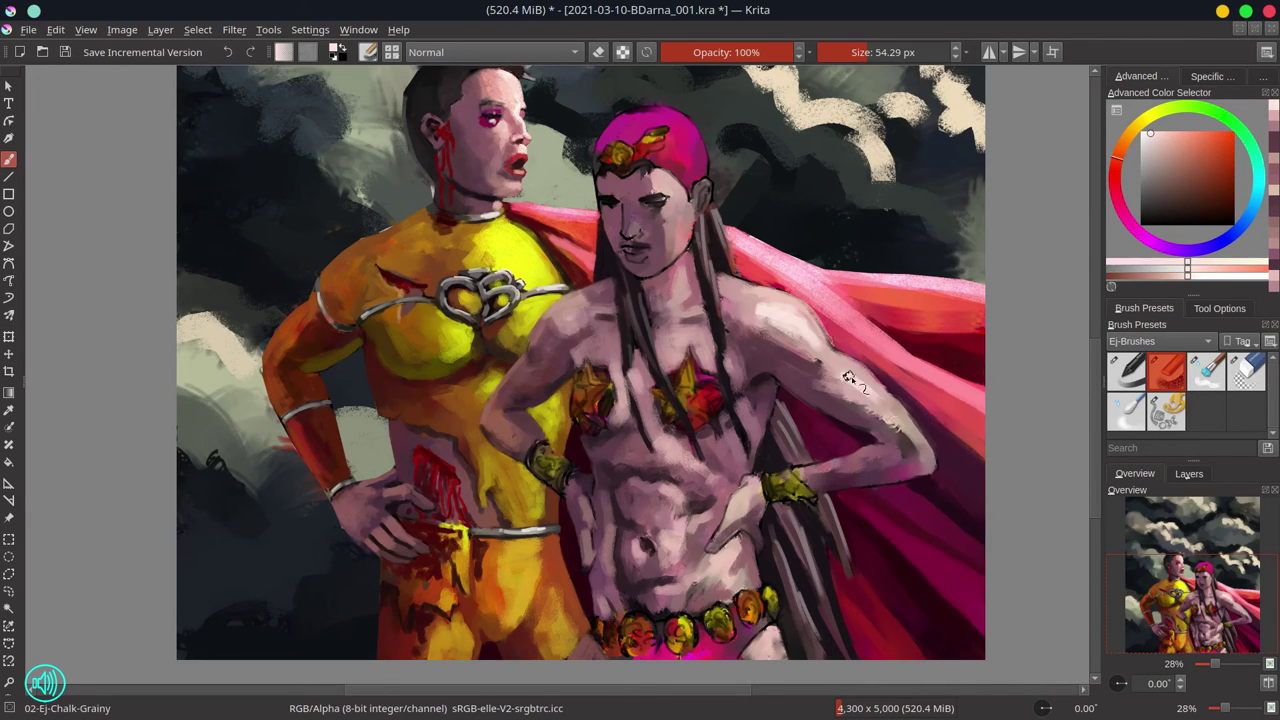
key("bracketleft")
key("bracketleft")
key("bracketleft")
key("bracketleft")
mouse_move(750, 493)
left_mouse_down()
mouse_move(845, 470)
mouse_move(890, 450)
left_mouse_up()
Shade the shoulder and arm with dark mauve, arm skin tone and chest pink
left_click(897, 430, "ctrl")
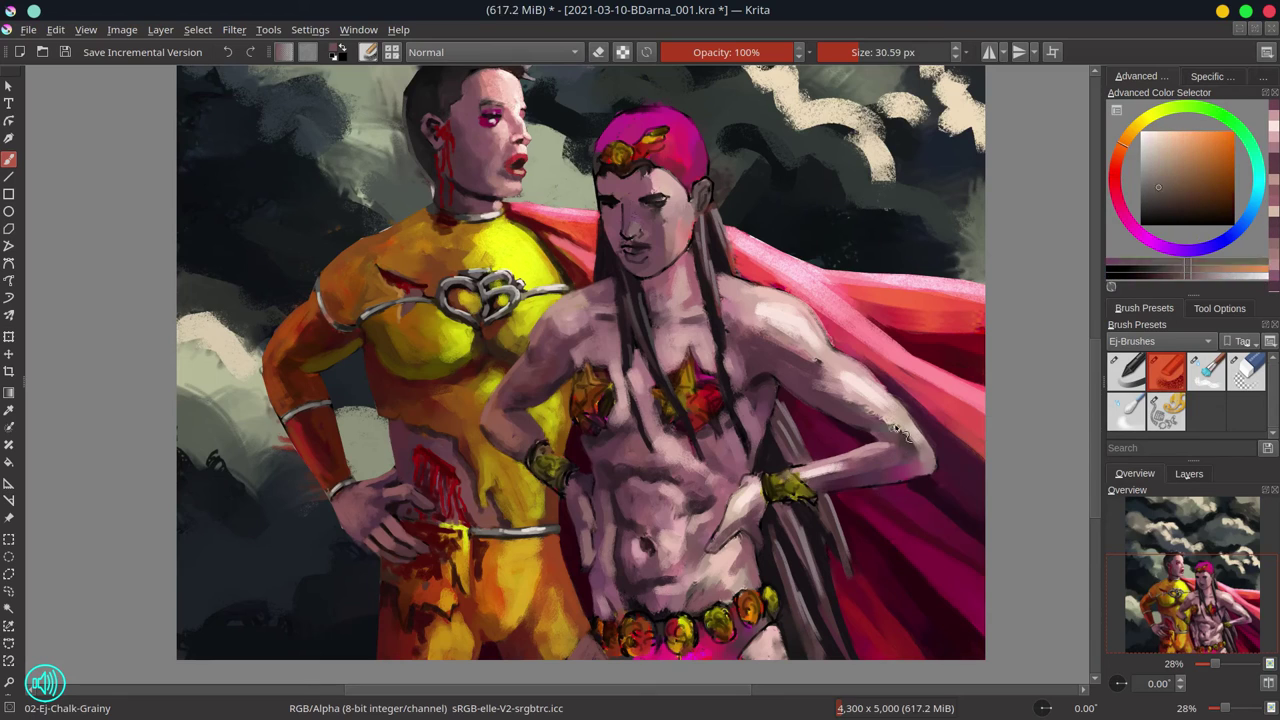
key("bracketright")
key("bracketright")
key("bracketright")
left_click(980, 434, "ctrl")
left_click(747, 316, "ctrl")
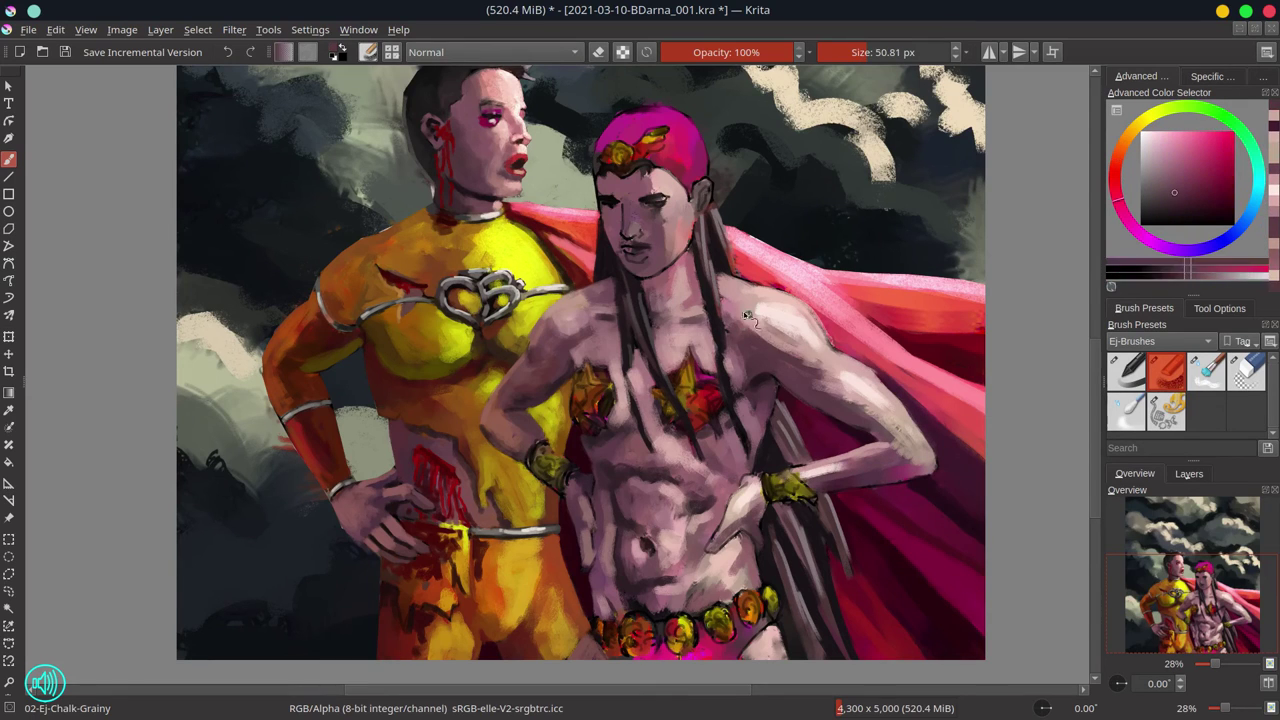
key("bracketleft")
key("bracketleft")
left_click(795, 387, "ctrl")
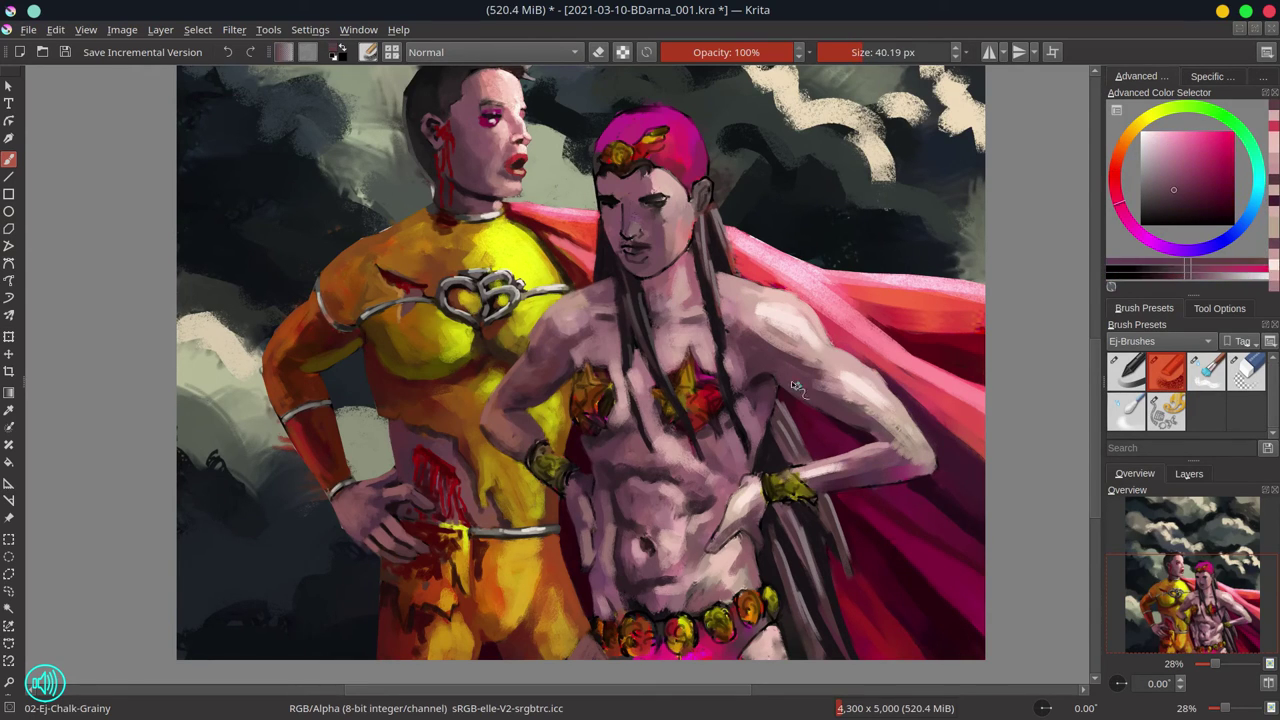
key("bracketright")
left_click(718, 358, "ctrl")
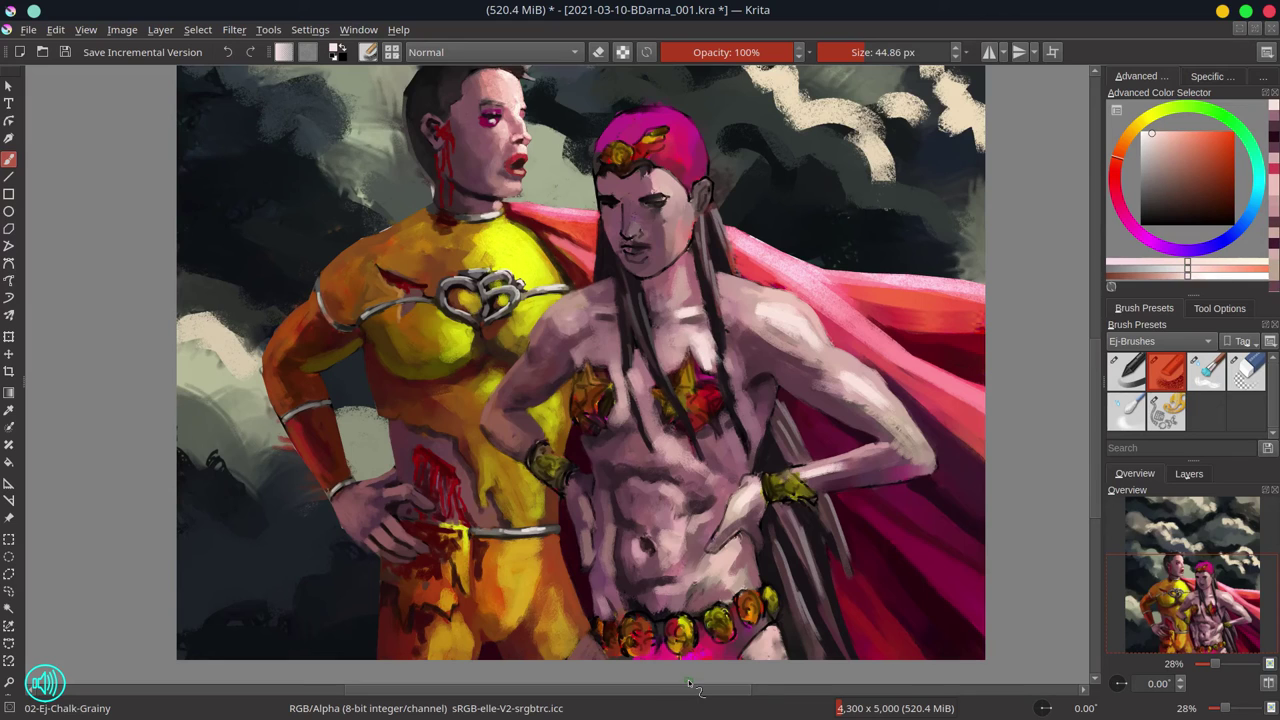
key("bracketleft")
key("bracketleft")
left_click(527, 425, "ctrl")
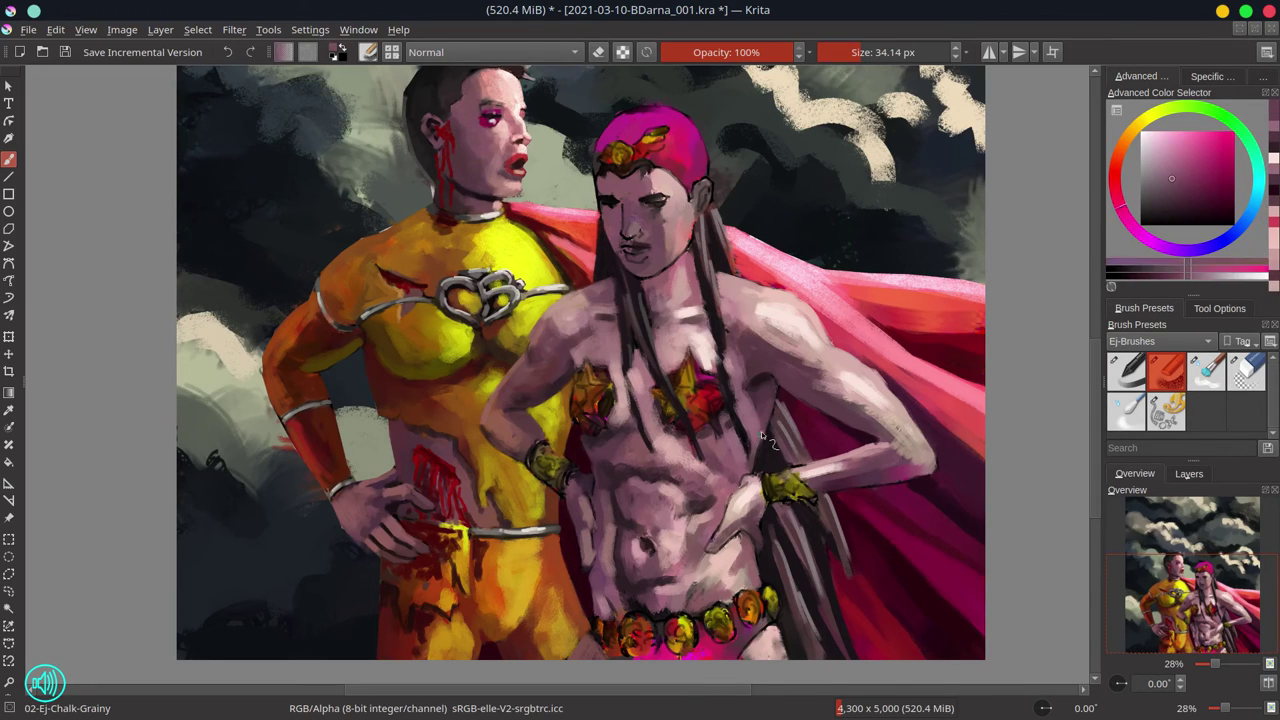
Work dark reds and lighter pinks into the torso and belly
left_click(850, 373, "ctrl")
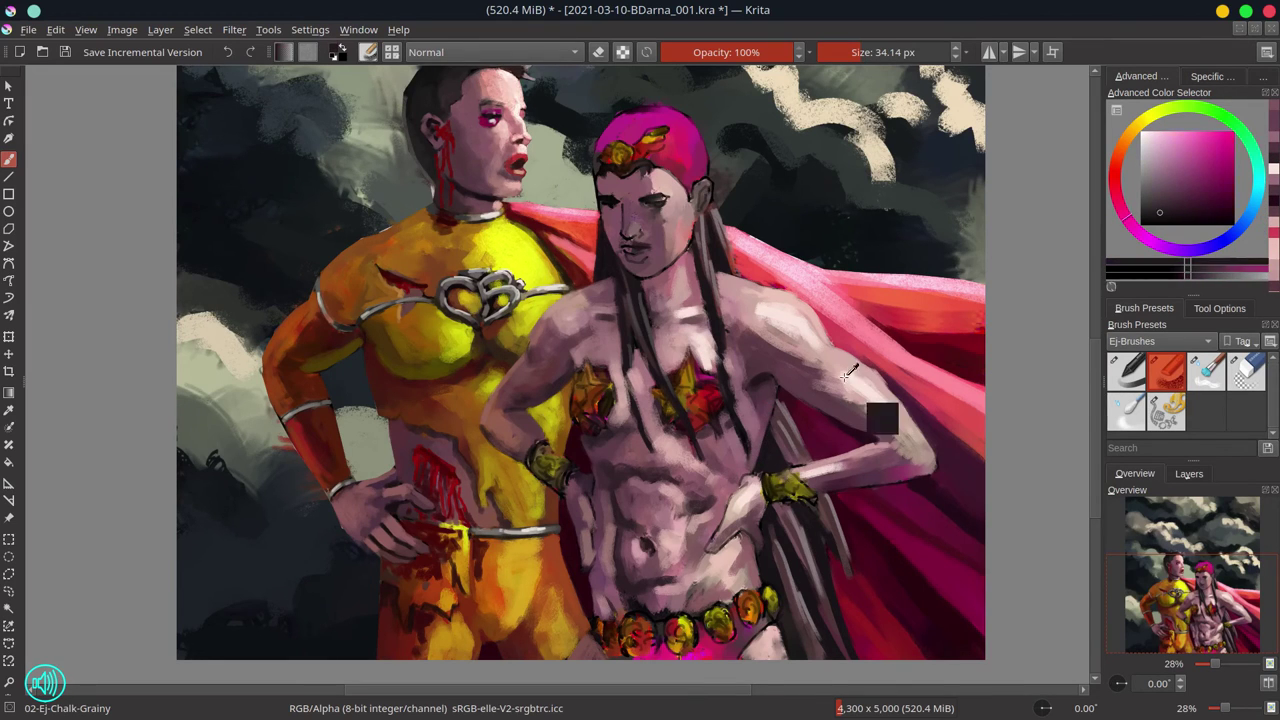
left_click(748, 541, "ctrl")
left_click(700, 588, "ctrl")
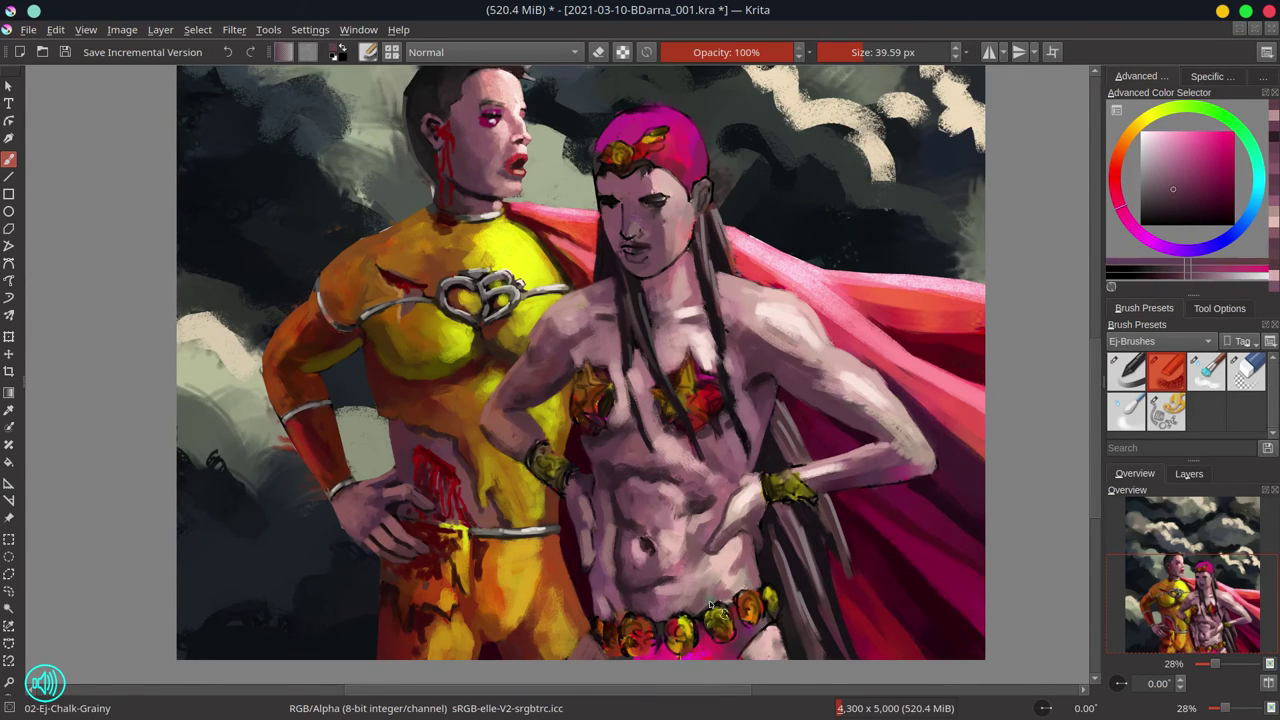
left_click(660, 566, "ctrl")
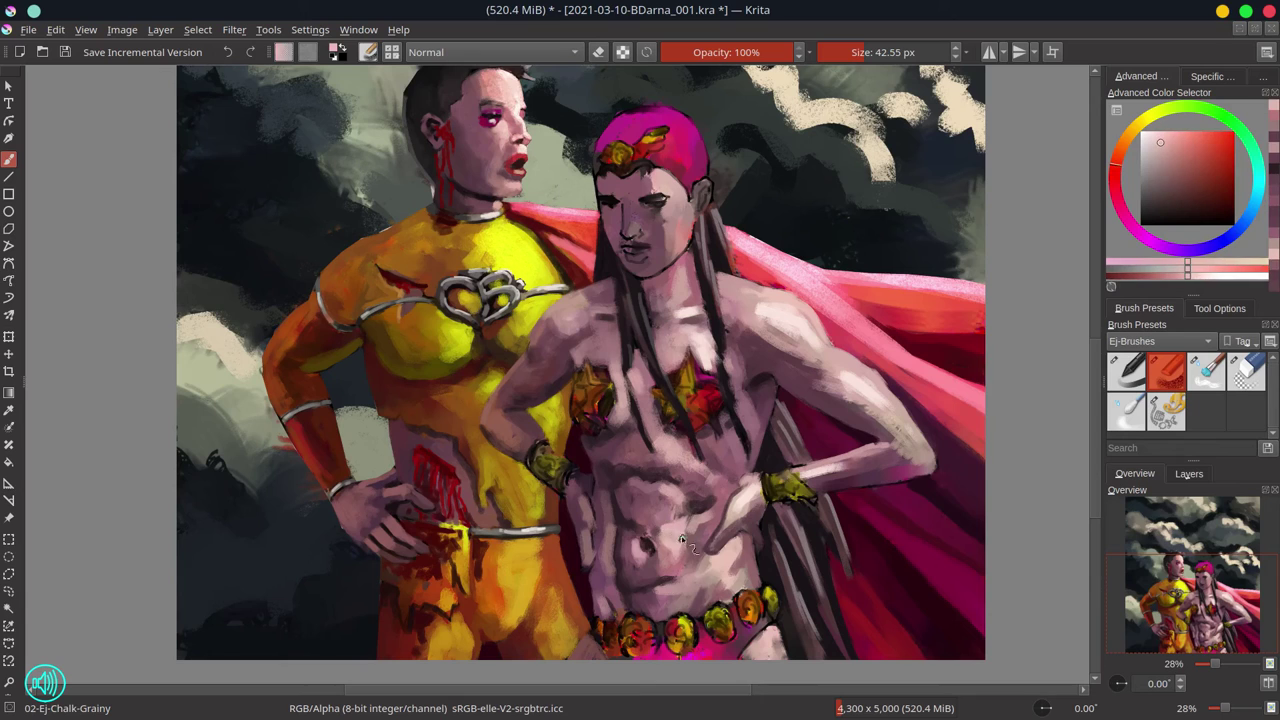
left_click(646, 527, "ctrl")
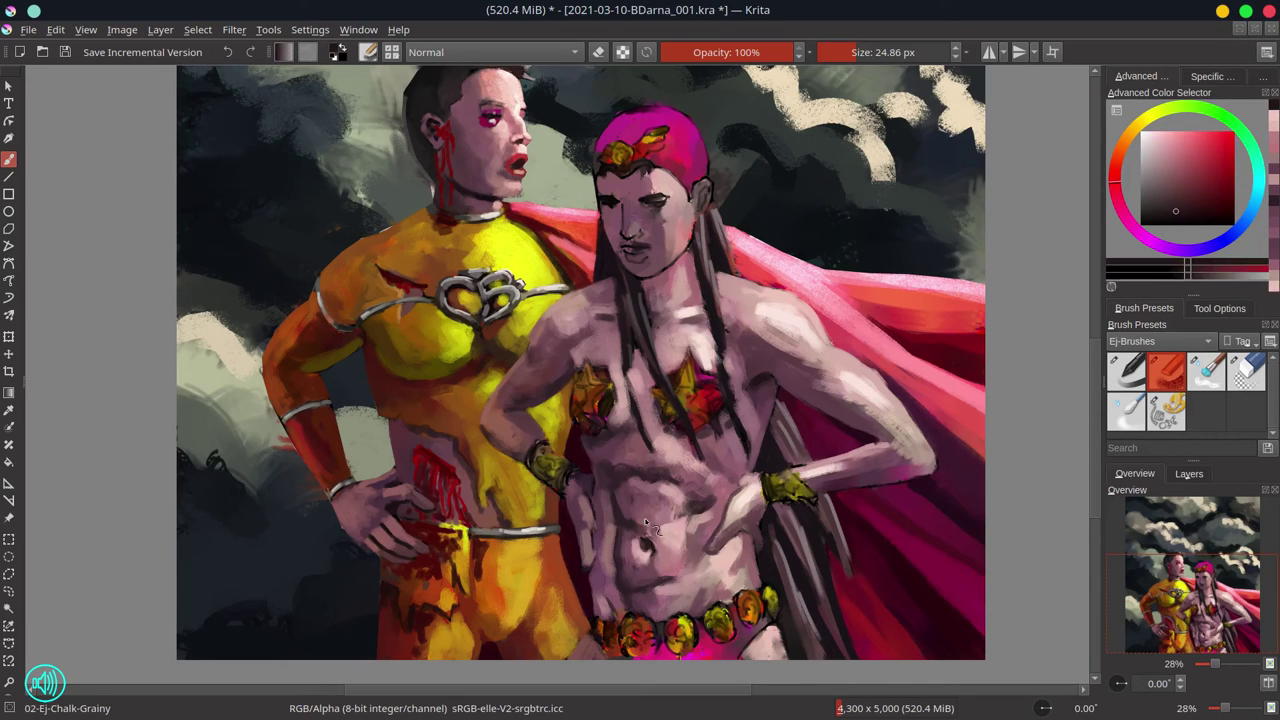
left_click(638, 530, "ctrl")
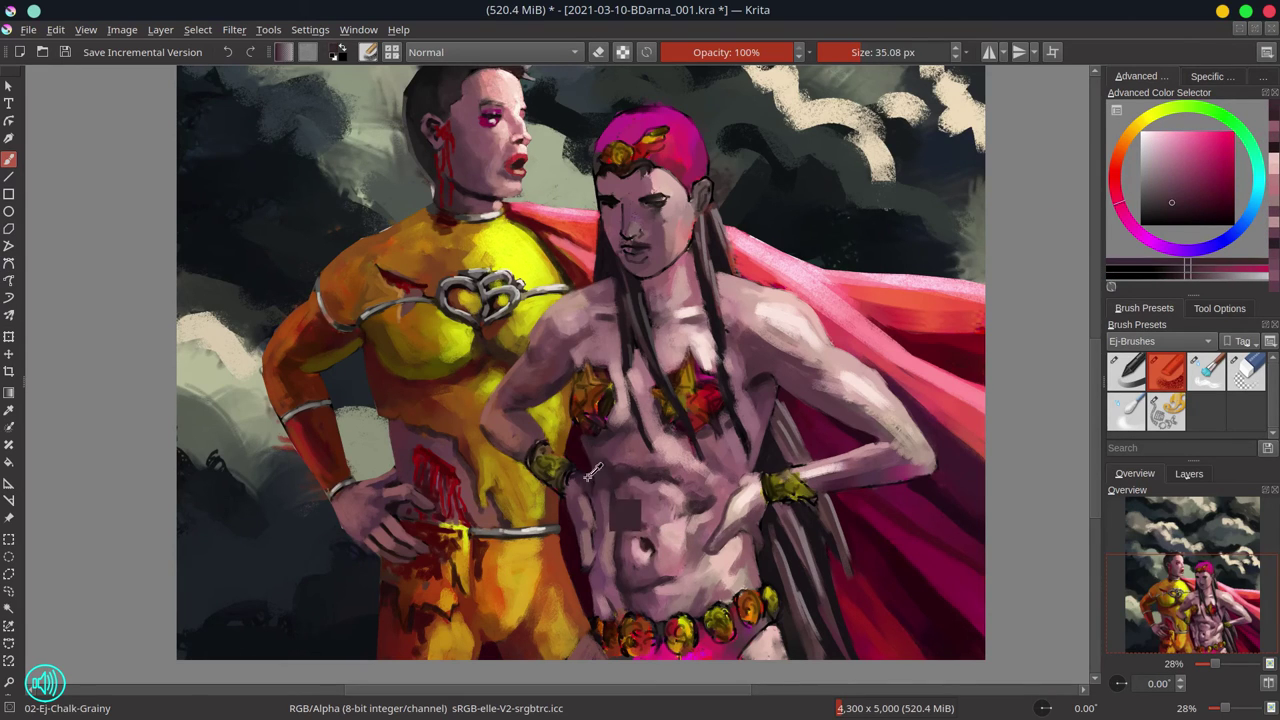
left_click(592, 490, "ctrl")
left_click(594, 565, "ctrl")
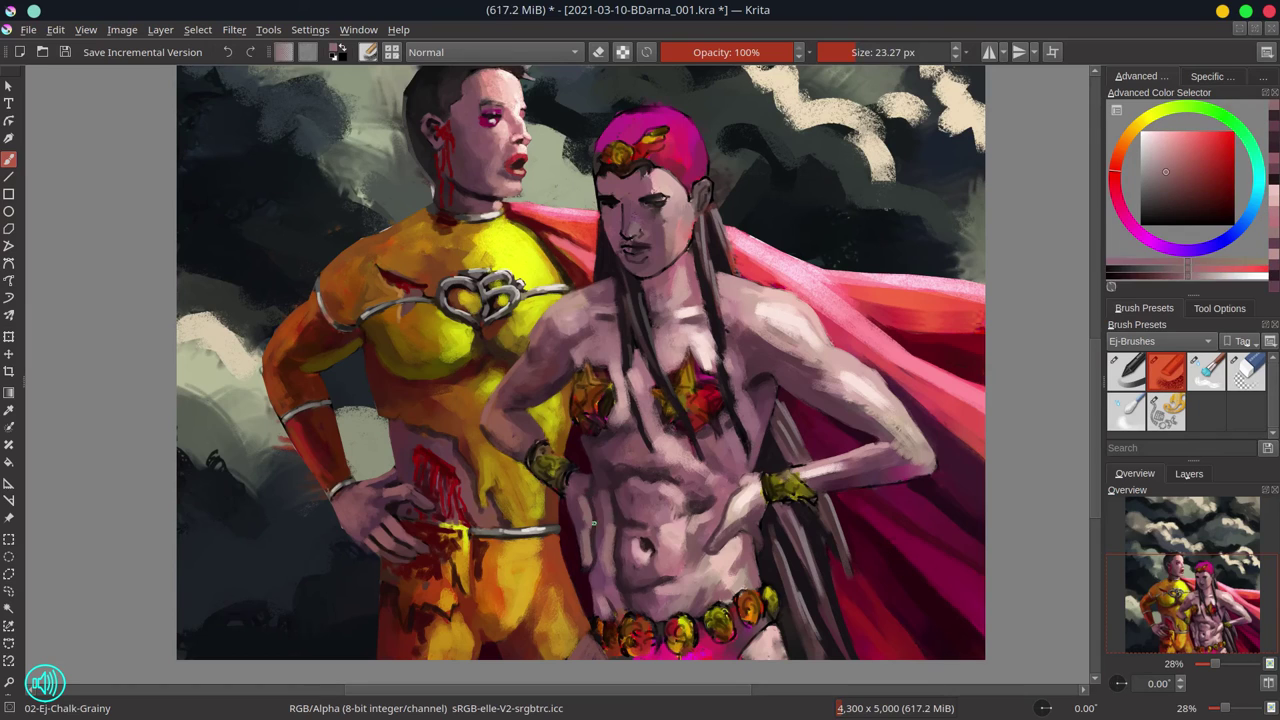
left_click(594, 572, "ctrl")
left_click(520, 475, "ctrl")
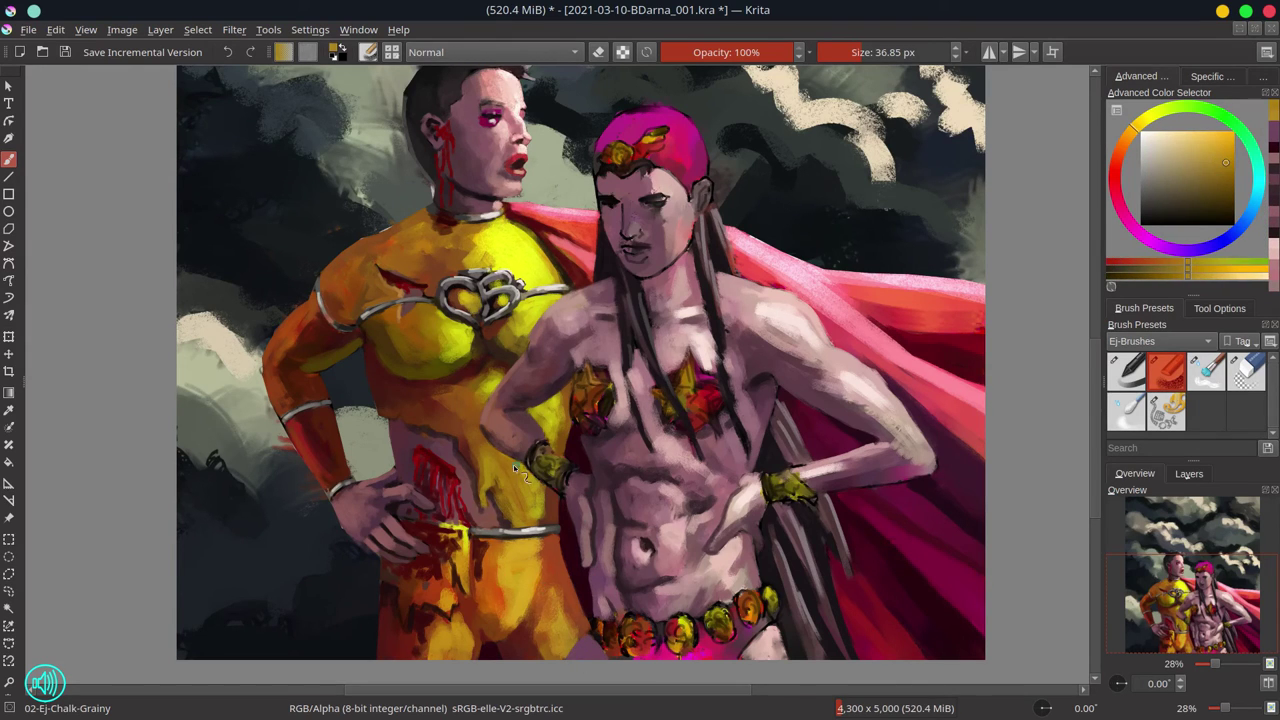
Refine the arm and shoulder skin with mauve and light pink tones
left_click(632, 443, "ctrl")
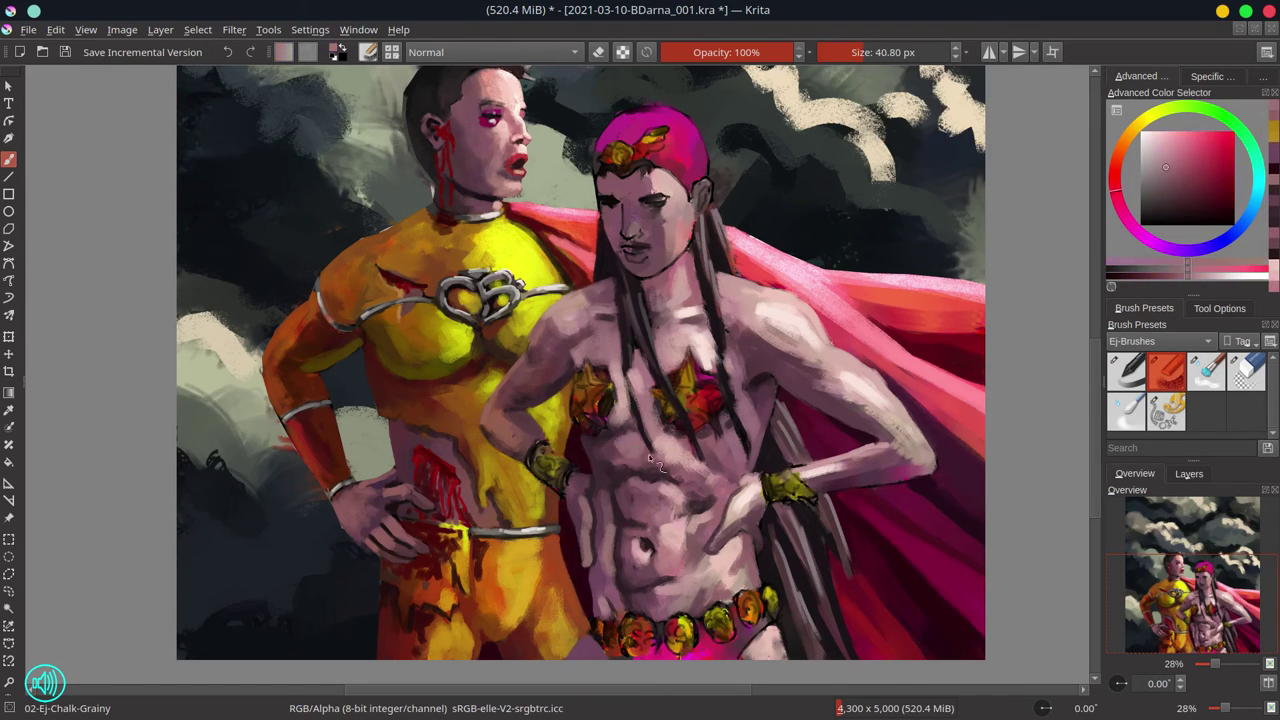
left_click(648, 592, "ctrl")
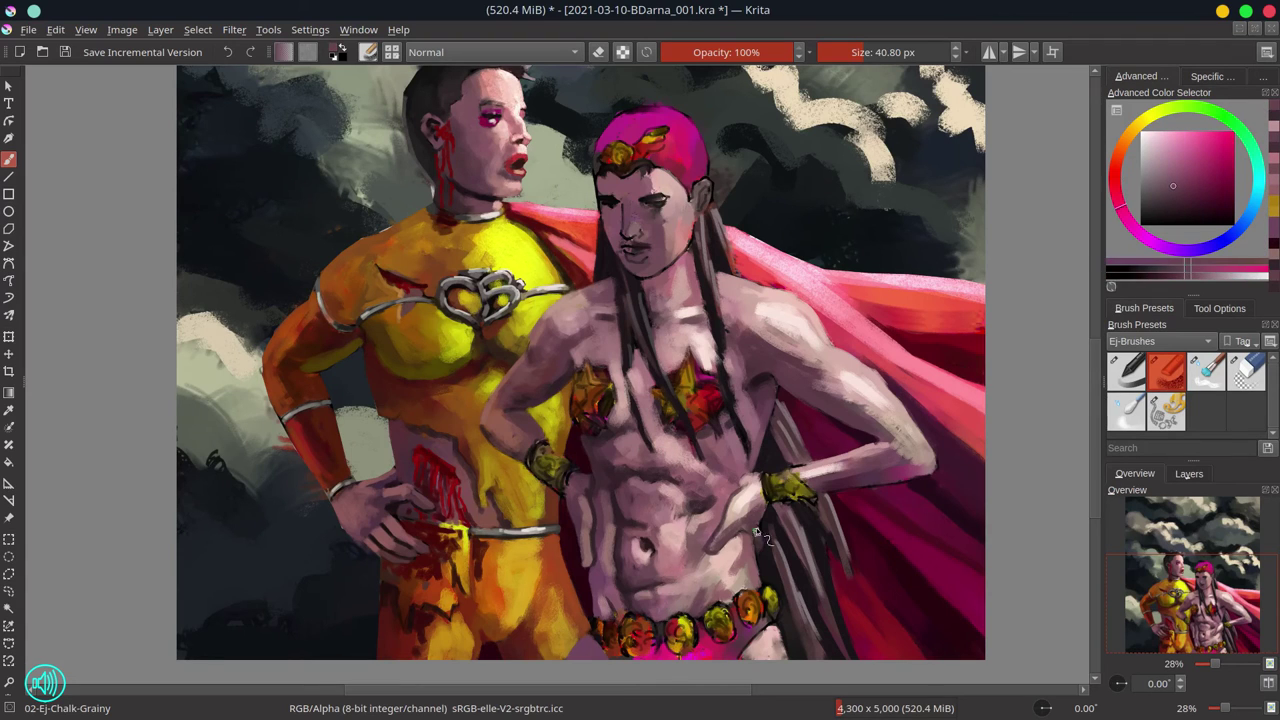
left_click(735, 480, "ctrl")
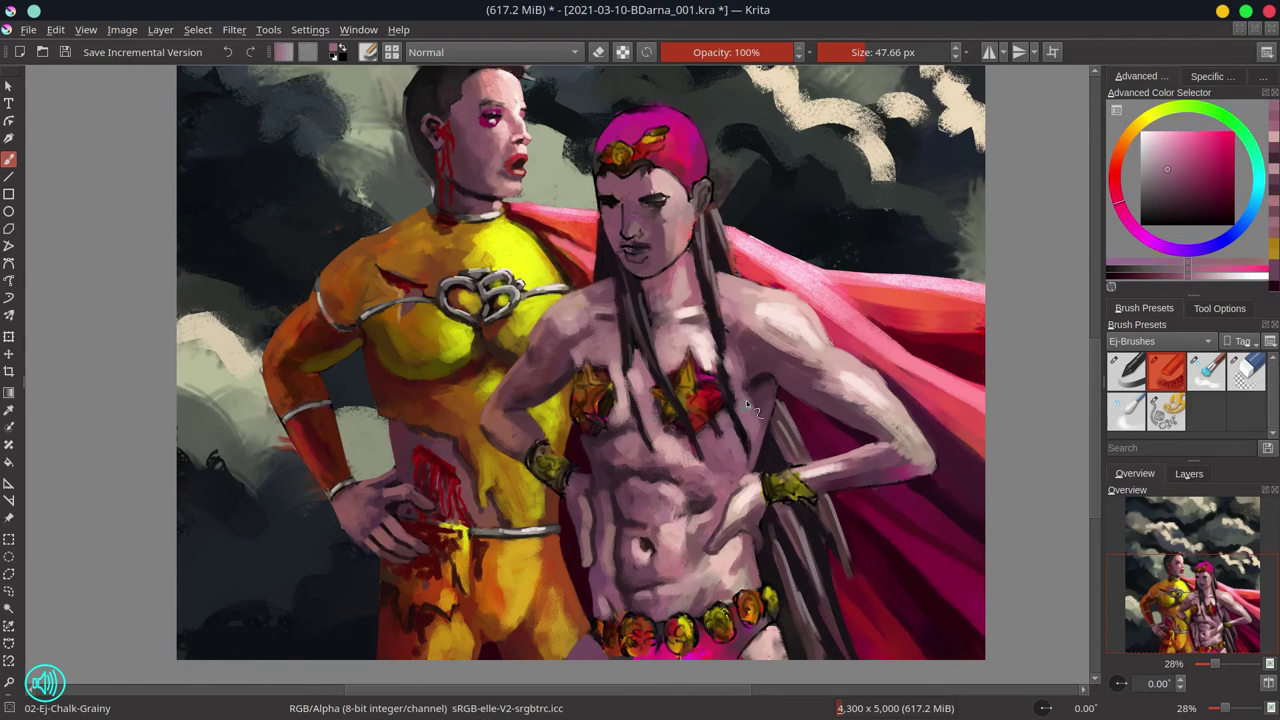
left_click(632, 427, "ctrl")
left_click(685, 450, "ctrl")
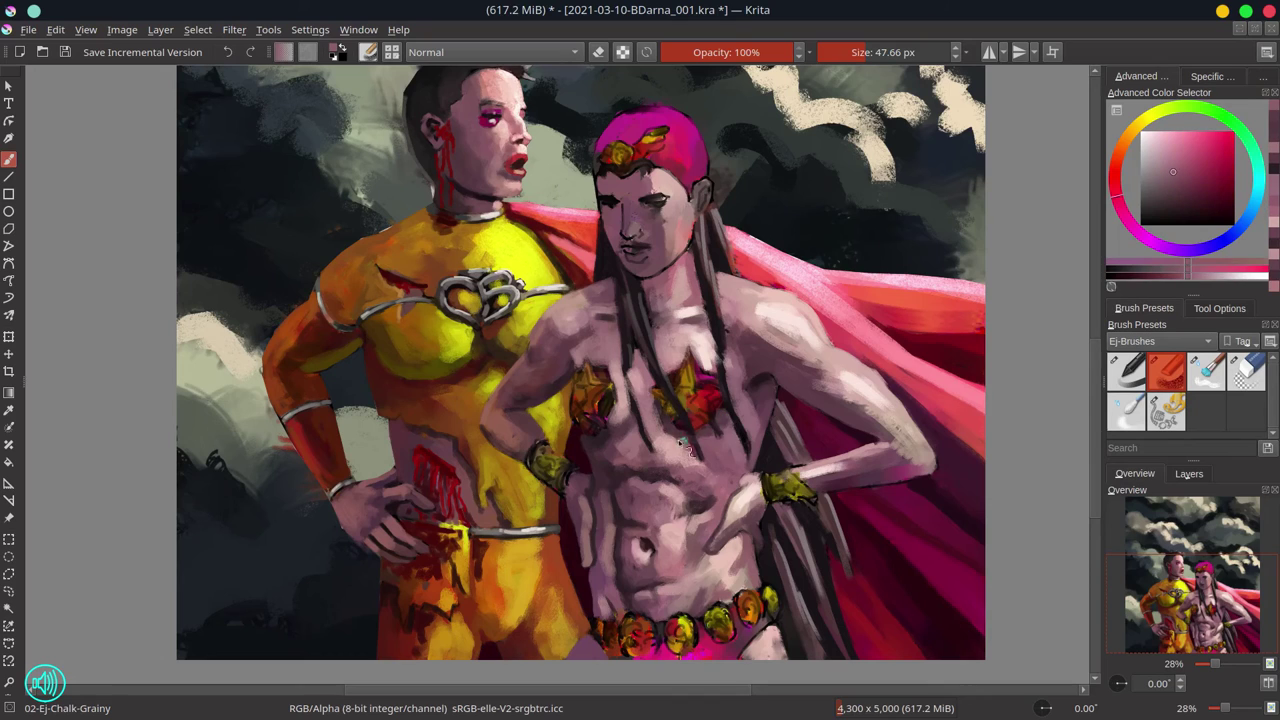
left_click(760, 385, "ctrl")
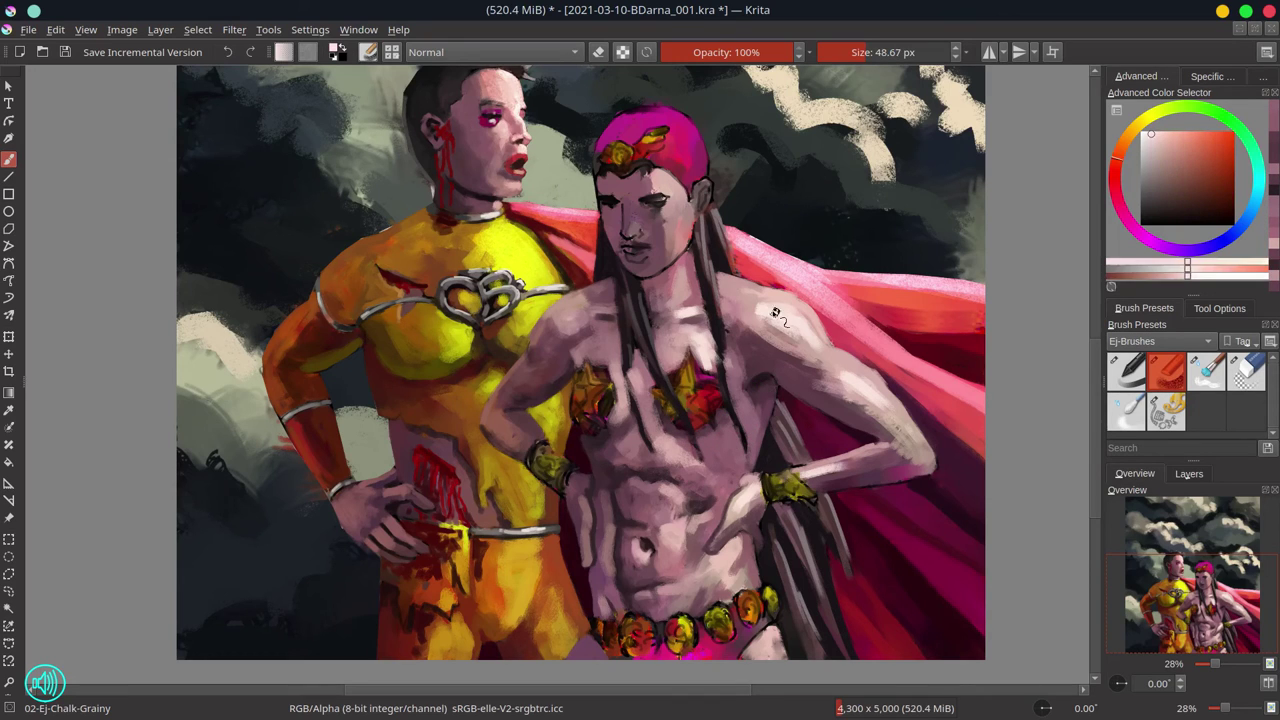
left_click(862, 348, "ctrl")
left_click(856, 388, "ctrl")
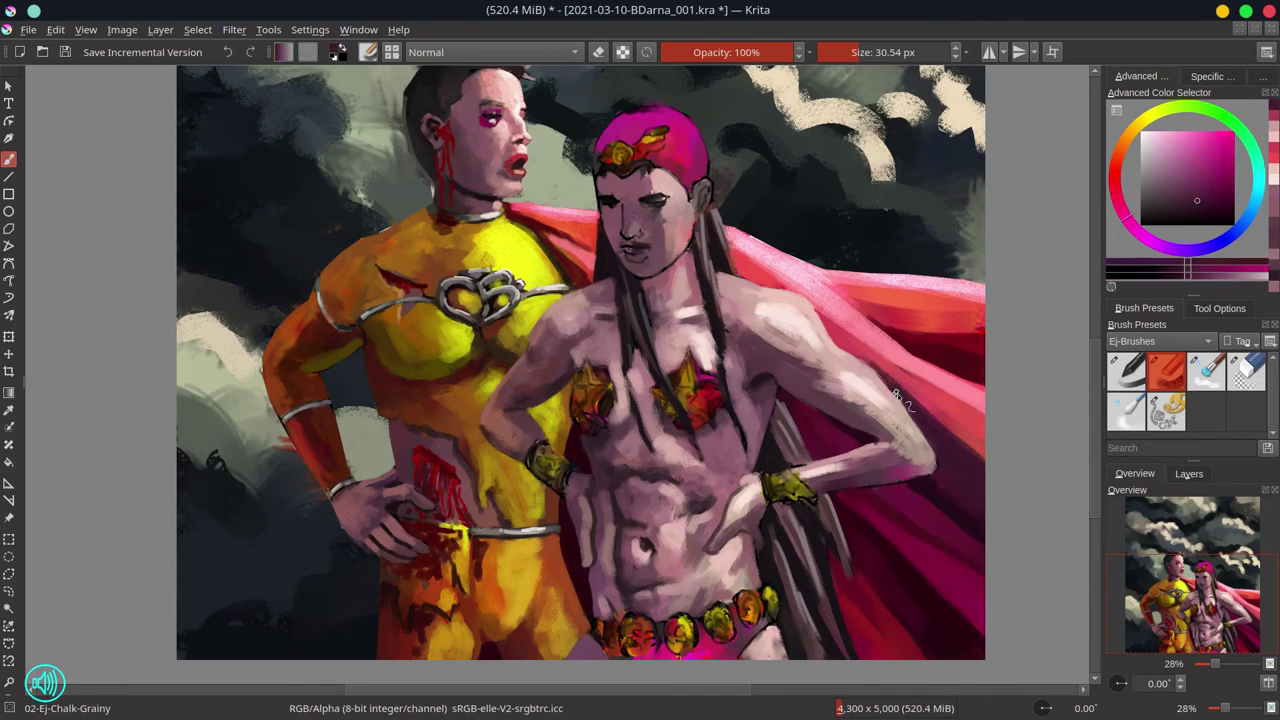
Add light peach tones and dark magenta shades around the belly and arm
left_click(757, 637, "ctrl")
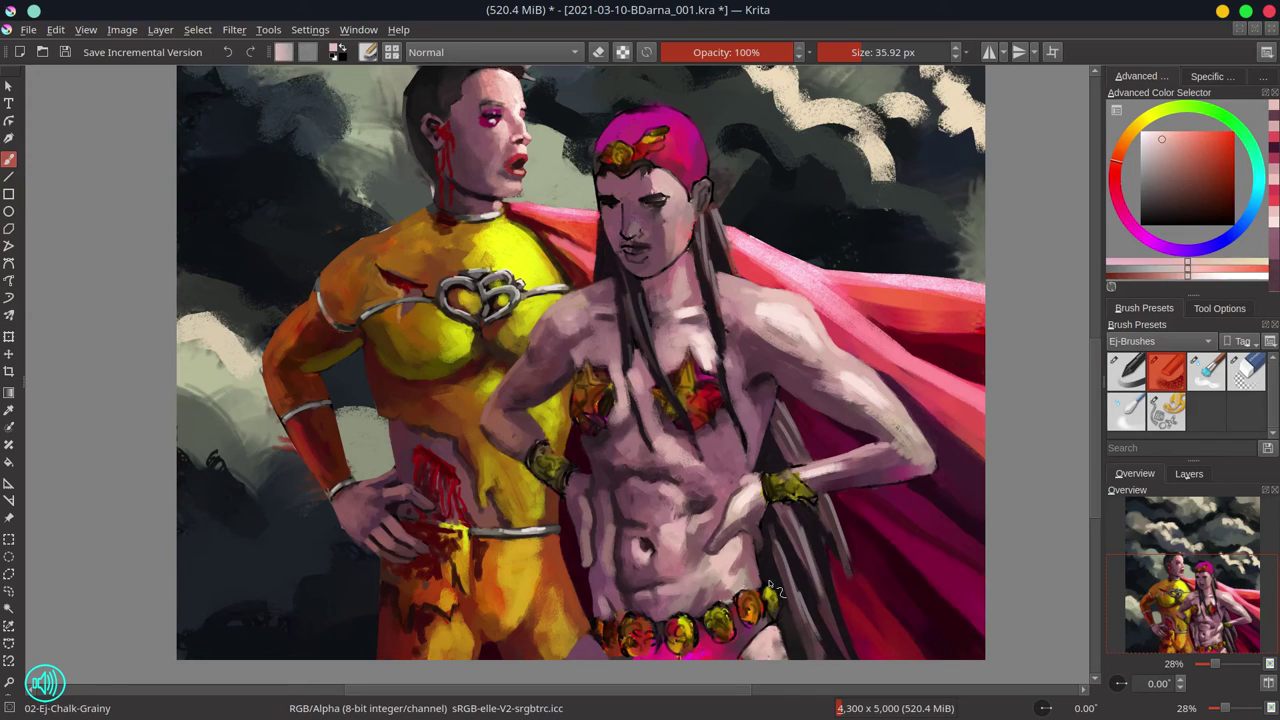
left_click(757, 637, "ctrl")
left_click(741, 580, "ctrl")
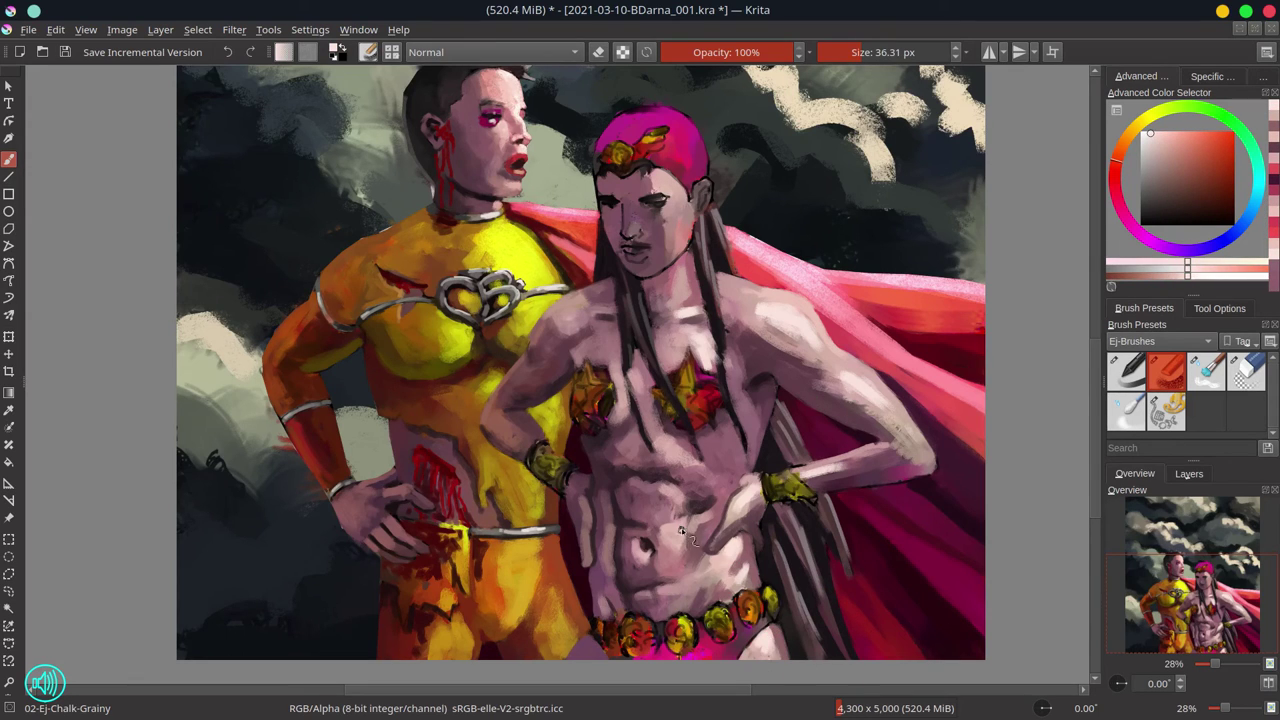
left_click(822, 478, "ctrl")
left_click(816, 463, "ctrl")
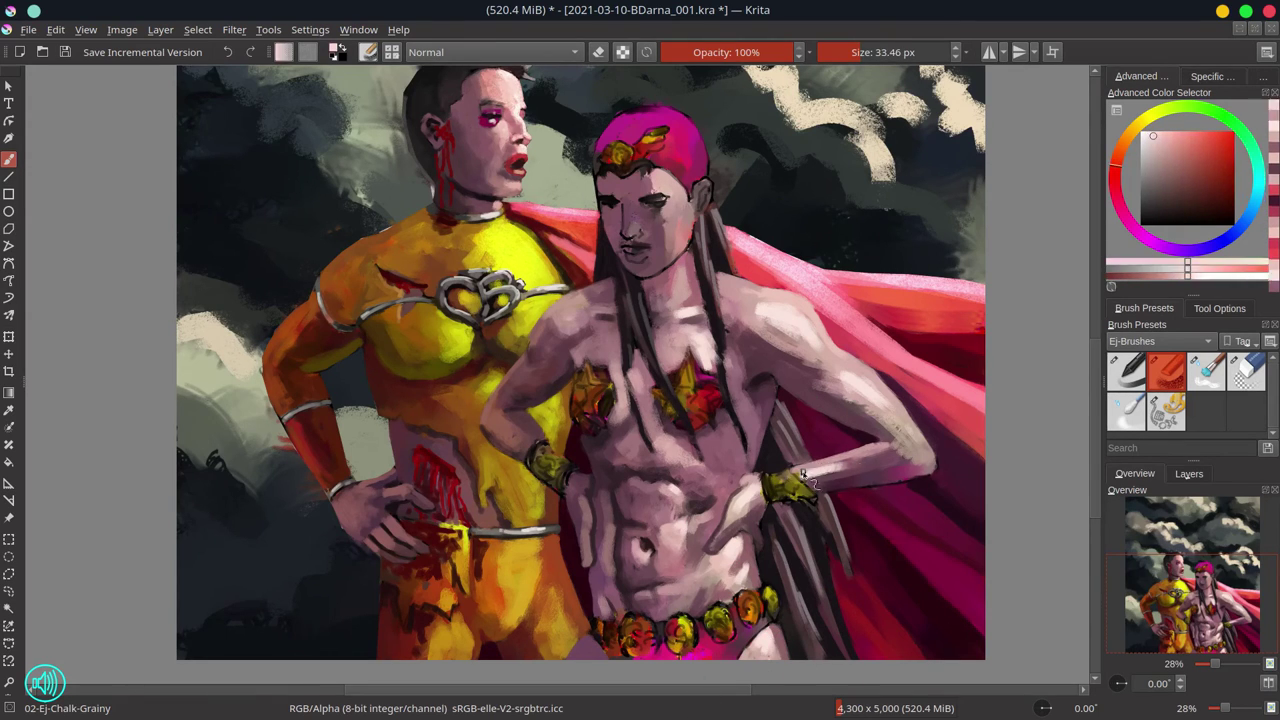
left_click(830, 474, "ctrl")
left_click(885, 463, "ctrl")
Deepen the skin shadows, add peach-orange accents, then zoom out to check
left_click(886, 464, "ctrl")
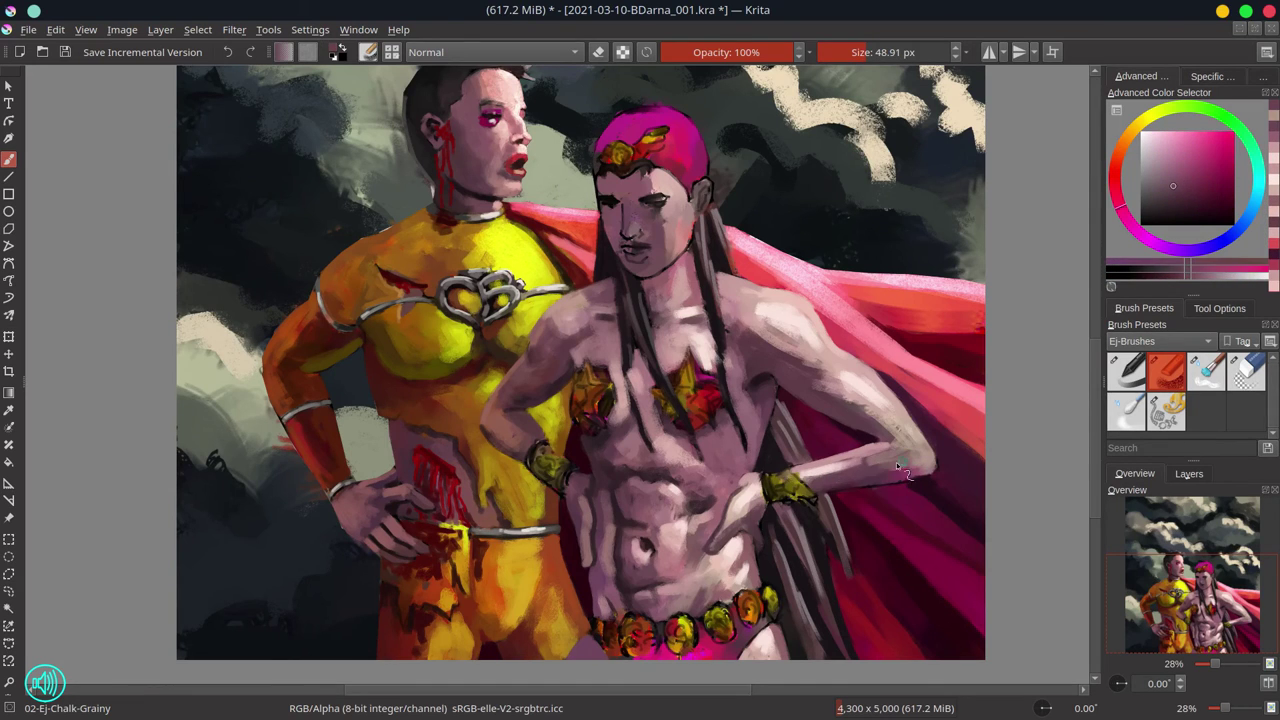
left_click(898, 475, "ctrl")
left_click(902, 482, "ctrl")
left_click(940, 478, "ctrl")
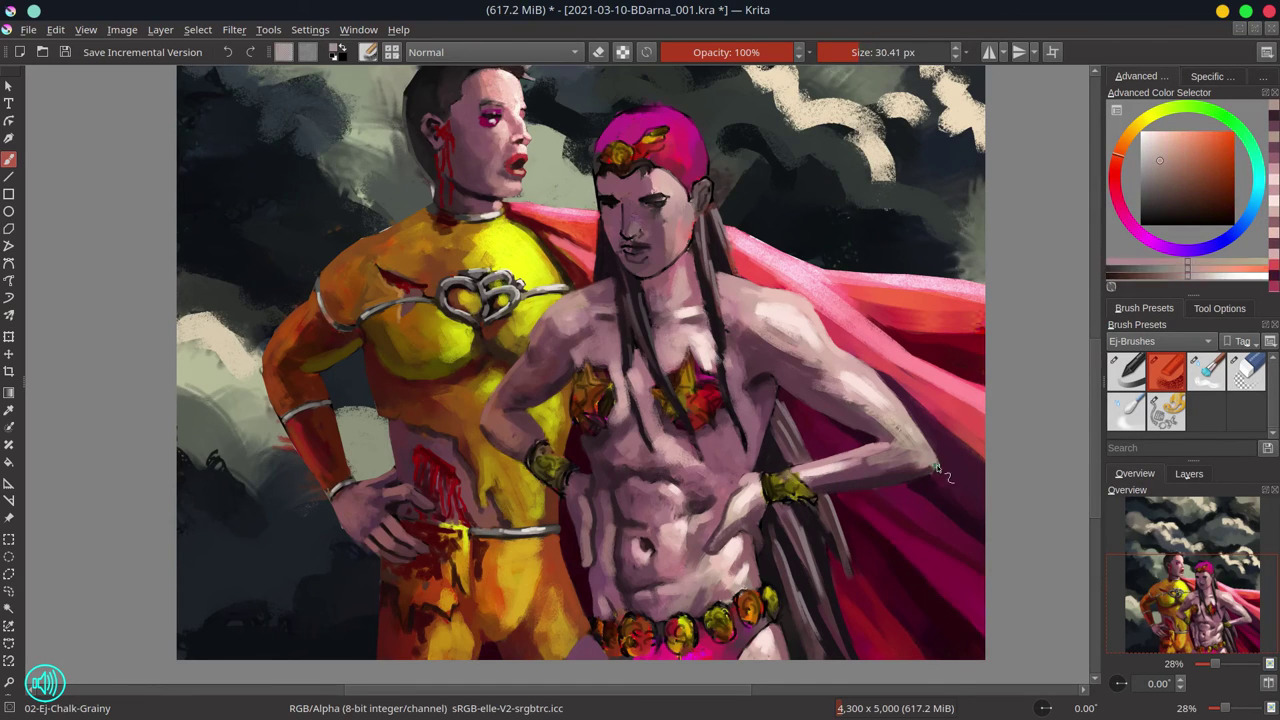
left_click(890, 422, "ctrl")
key("minus")
key("minus")
key("minus")
key("minus")
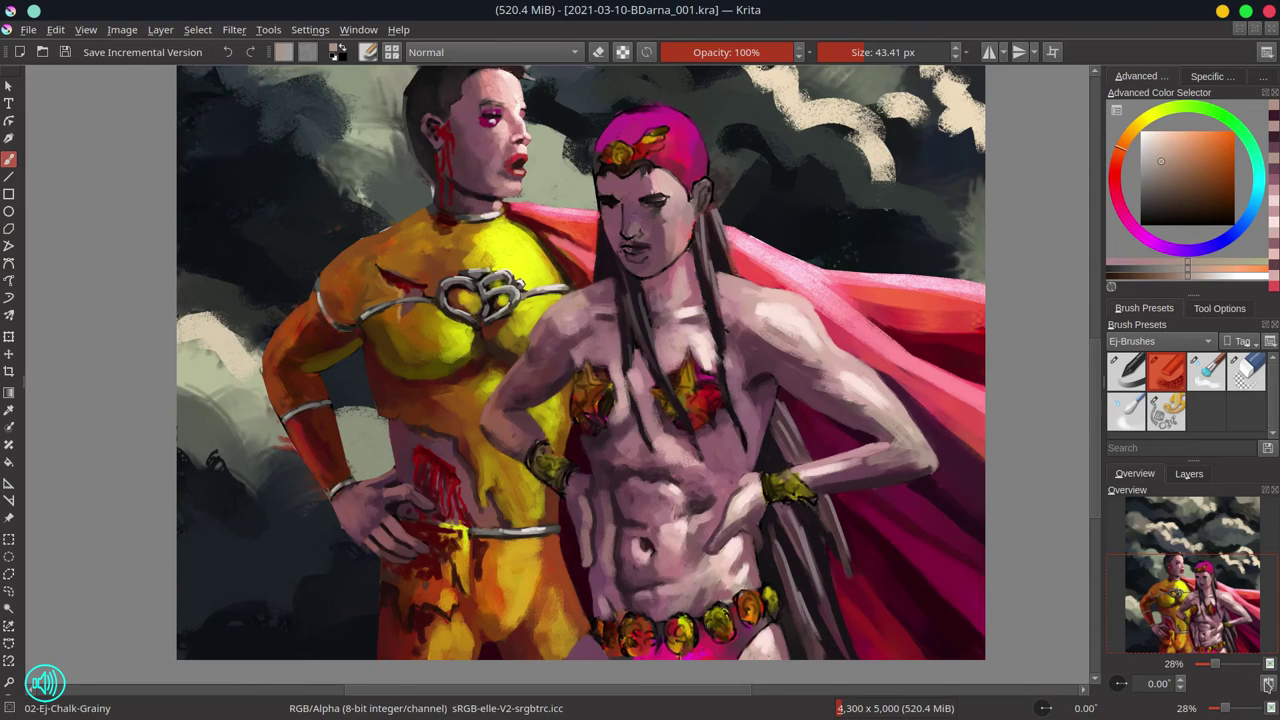
Restore the unflipped view and rework the skin with lighter and darker pinks
key("m")
key("m")
scroll(634, 531, "up", 5)
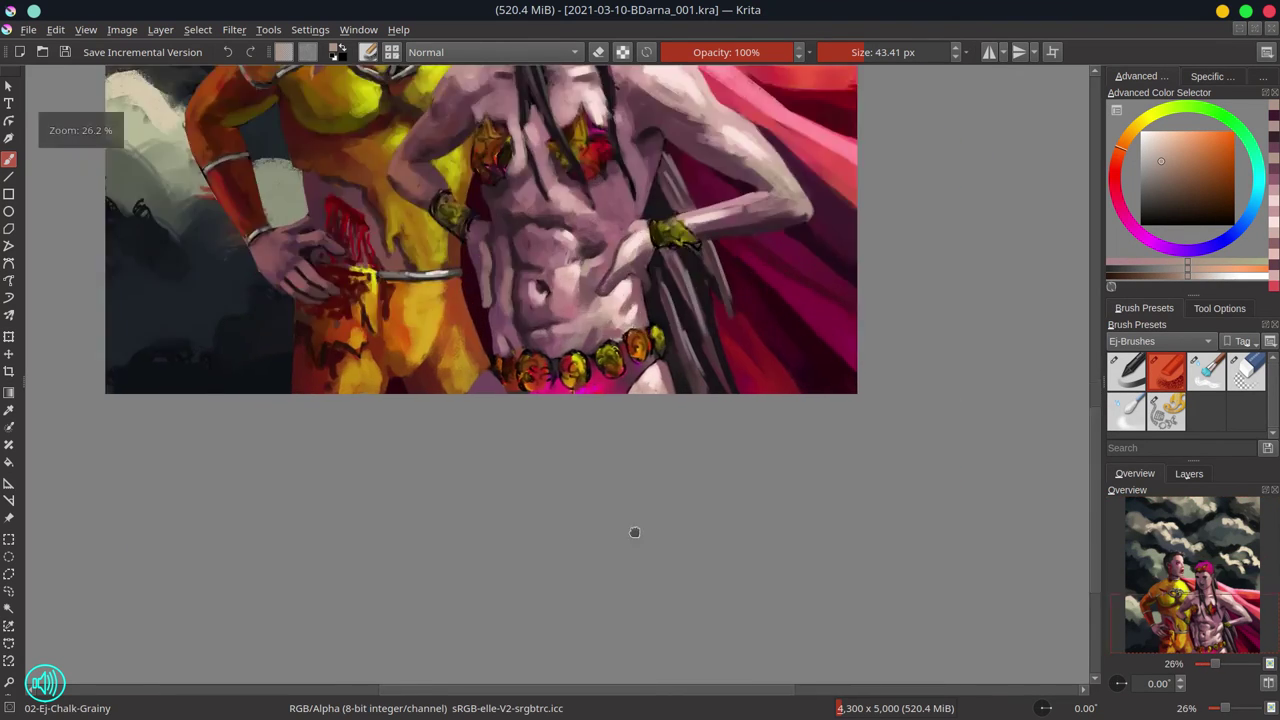
left_click(619, 404, "ctrl")
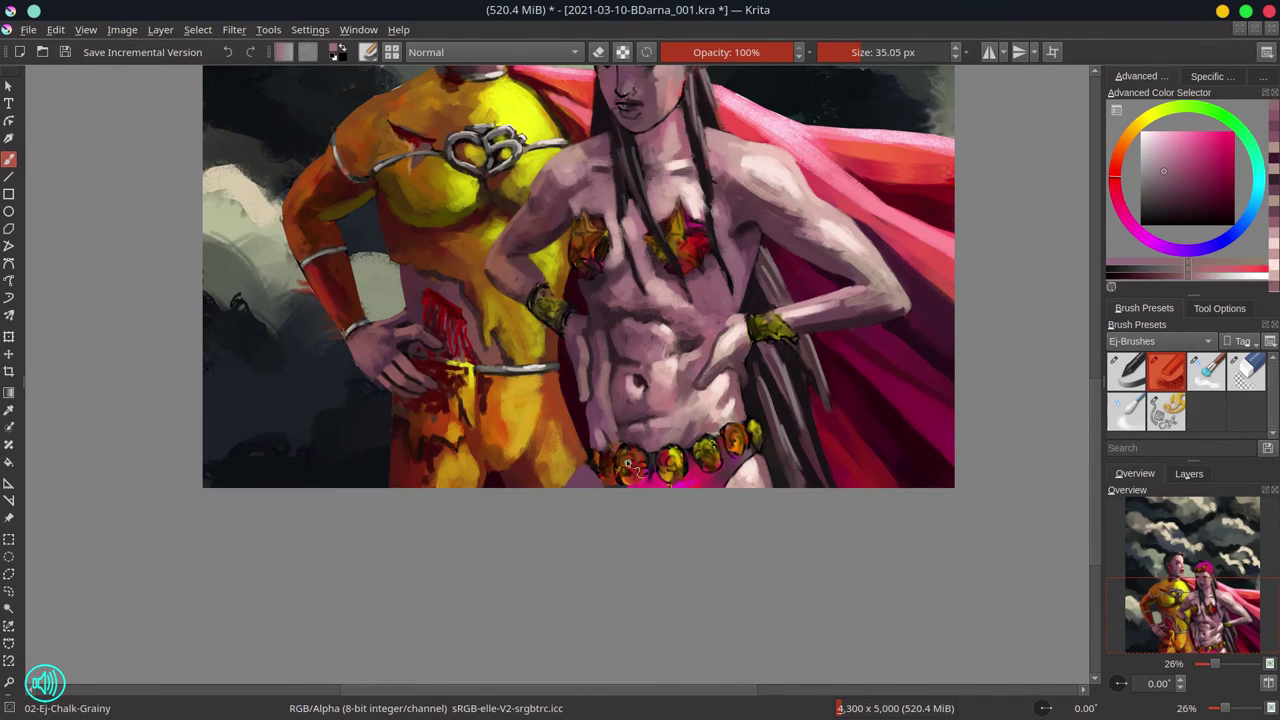
left_click(637, 388, "ctrl")
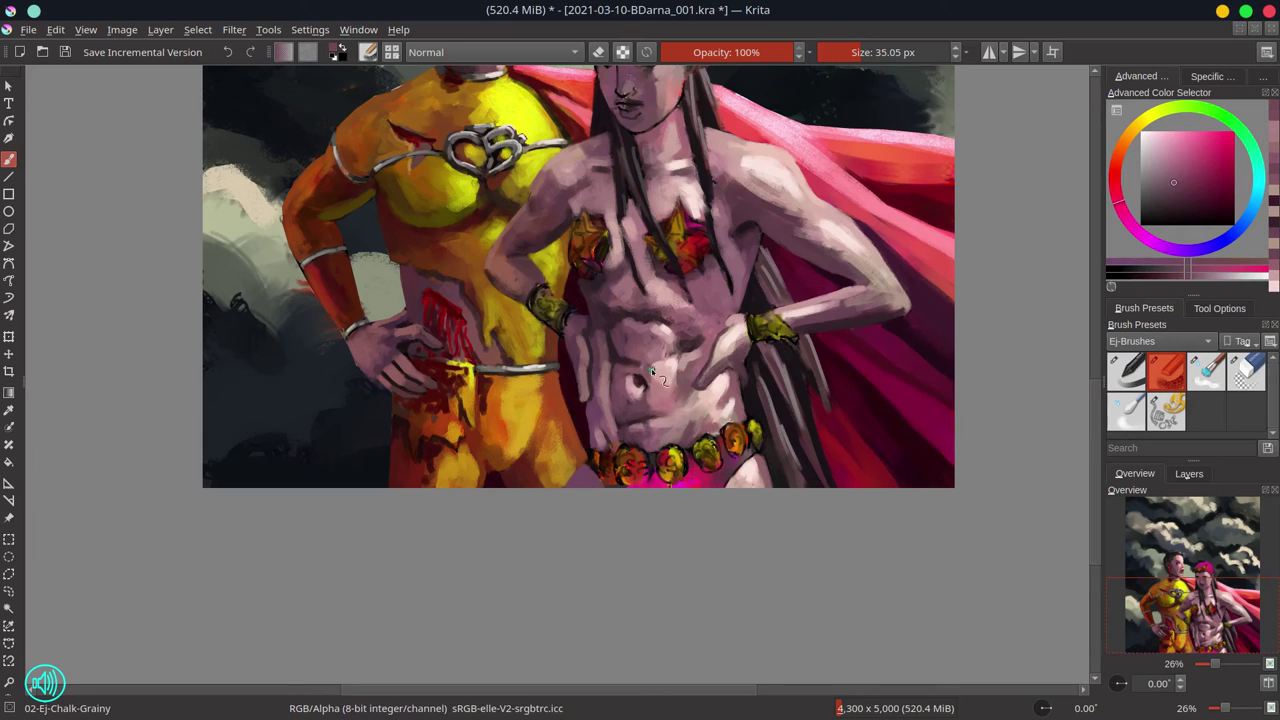
left_click(627, 320, "ctrl")
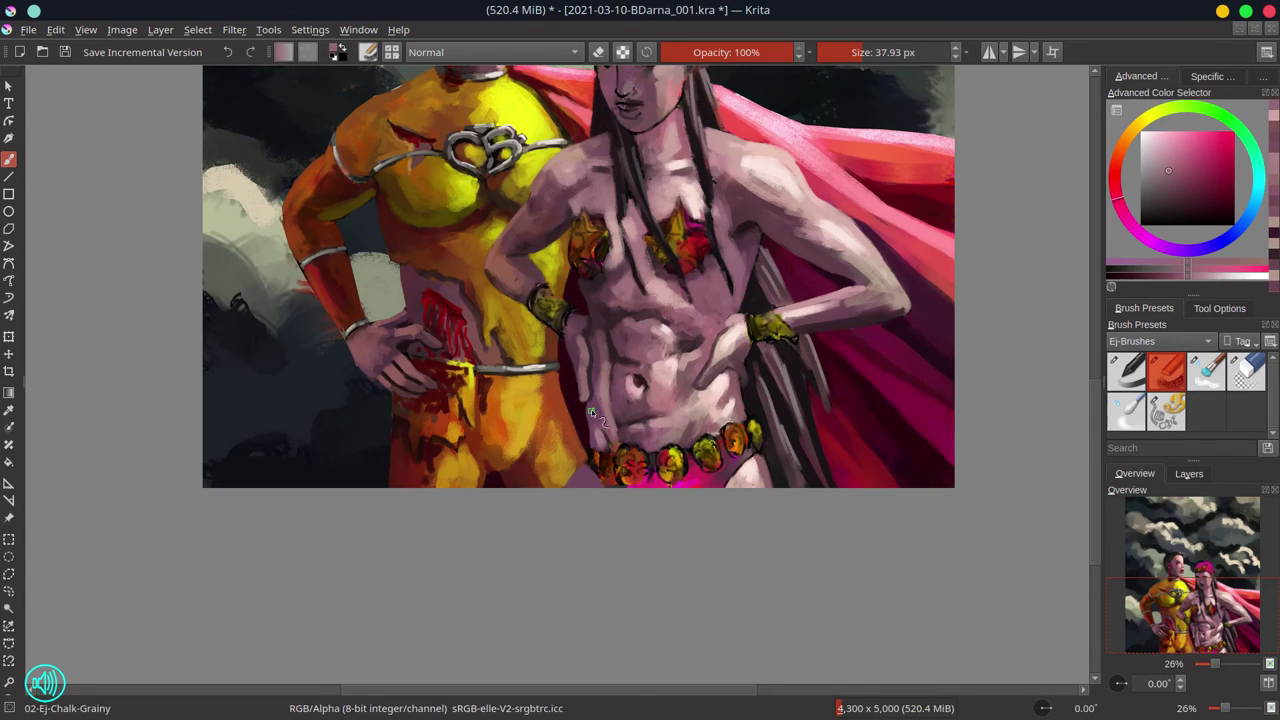
left_click(700, 345, "ctrl")
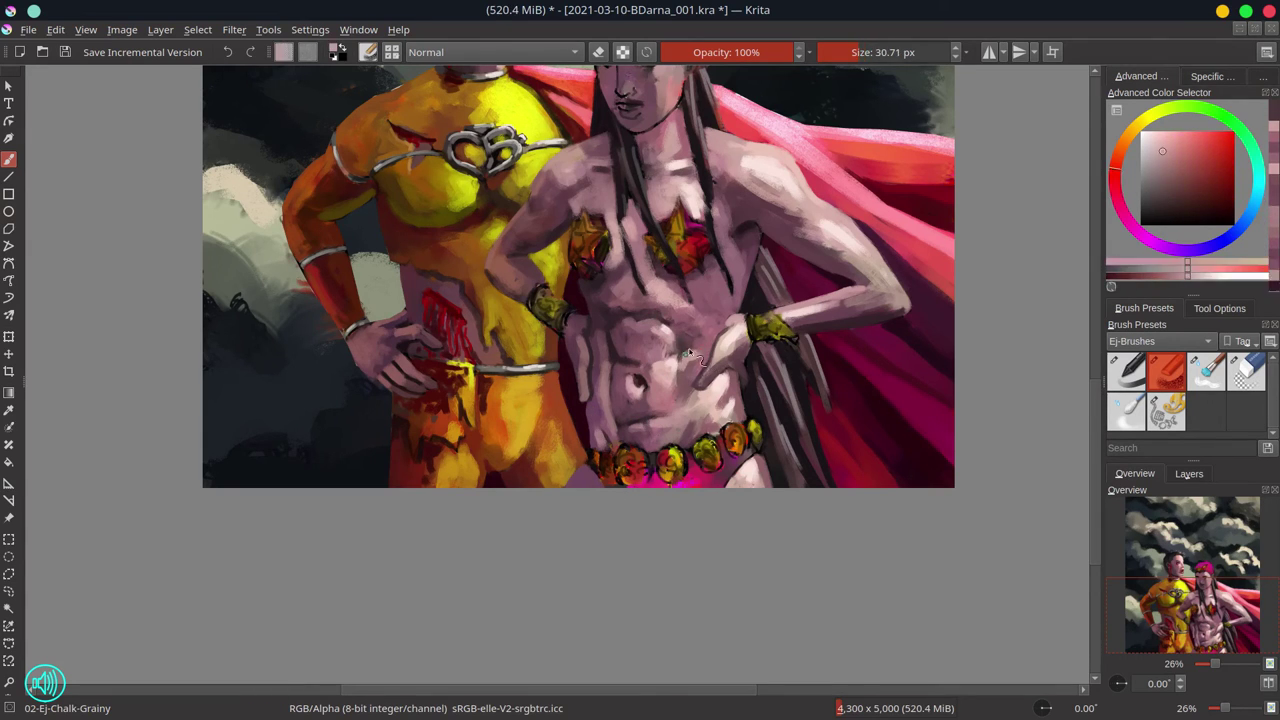
left_click(648, 320, "ctrl")
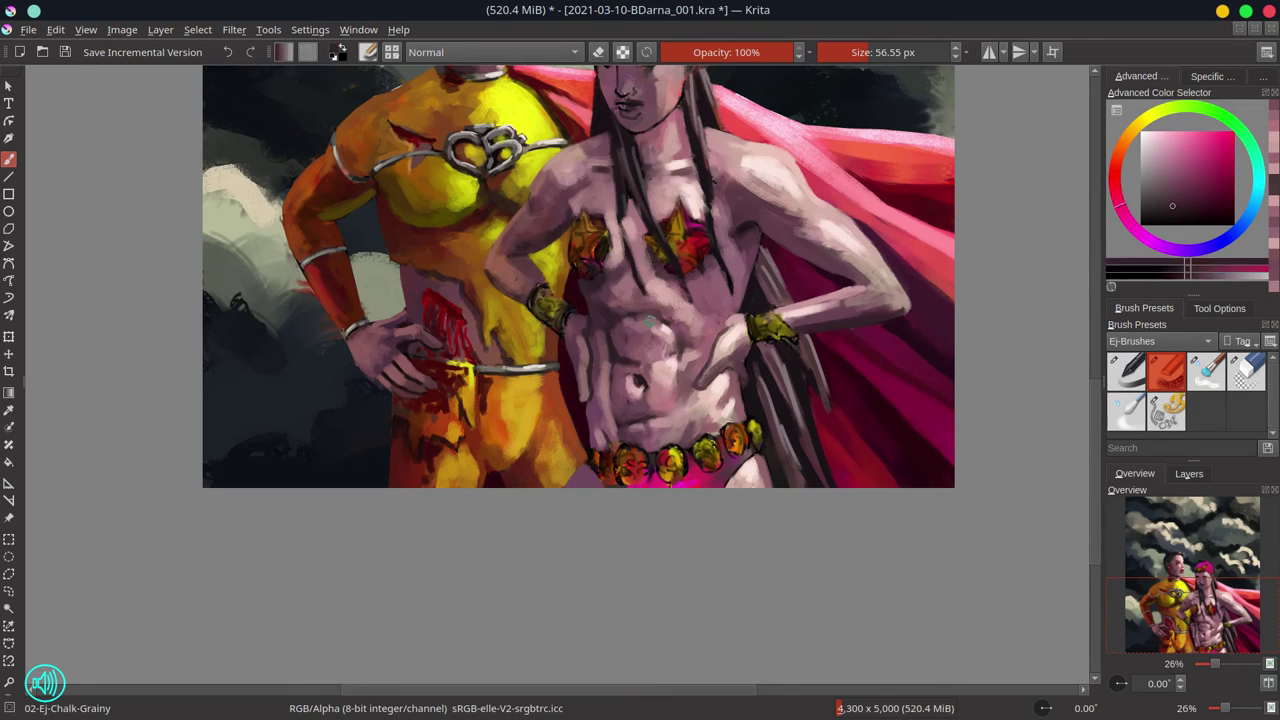
left_click(644, 419, "ctrl")
scroll(808, 450, "down", 5)
scroll(808, 450, "up", 4)
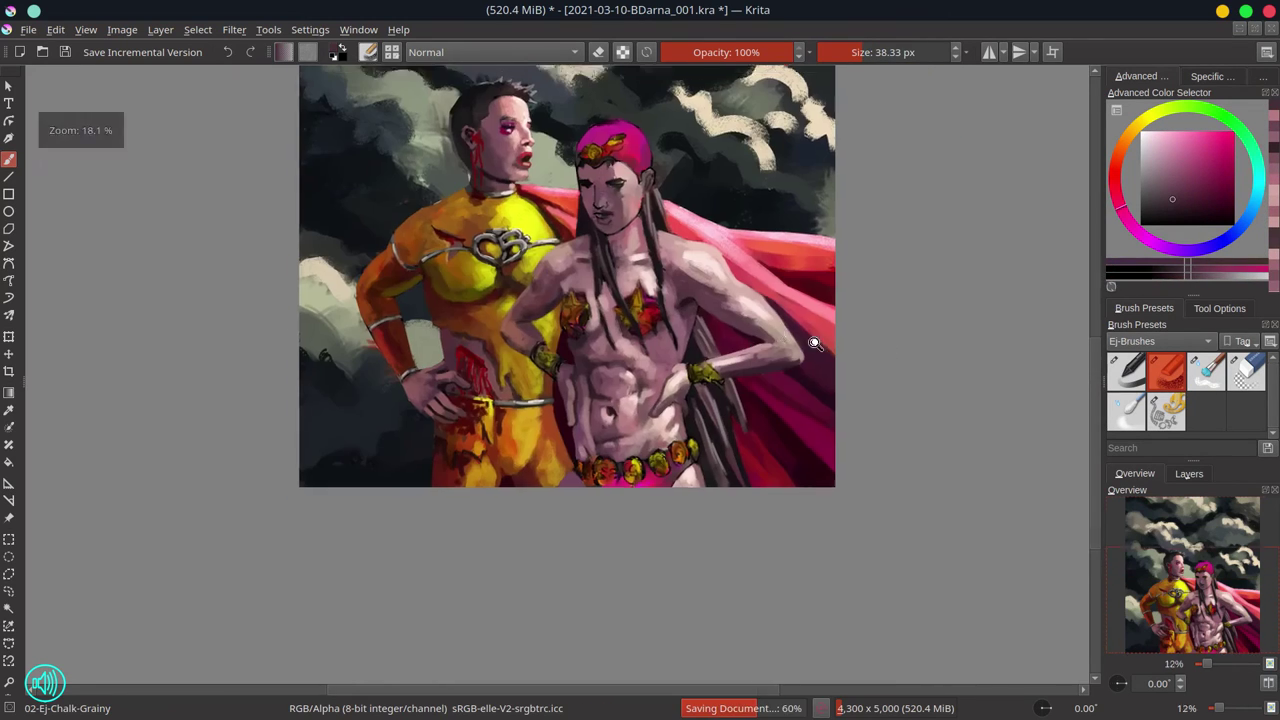
Adjust the pink skin tones for shading and highlights on the chest and arms
left_click(752, 325, "ctrl")
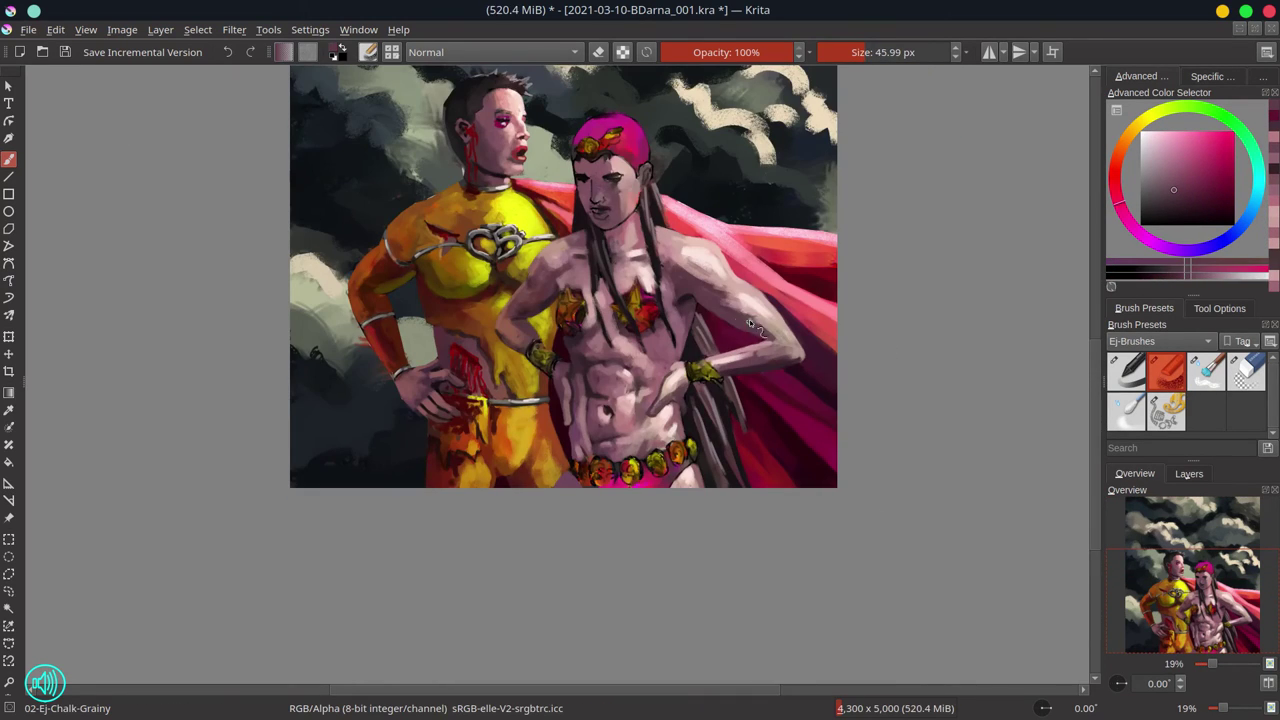
left_click(803, 362, "ctrl")
scroll(915, 378, "down", 3)
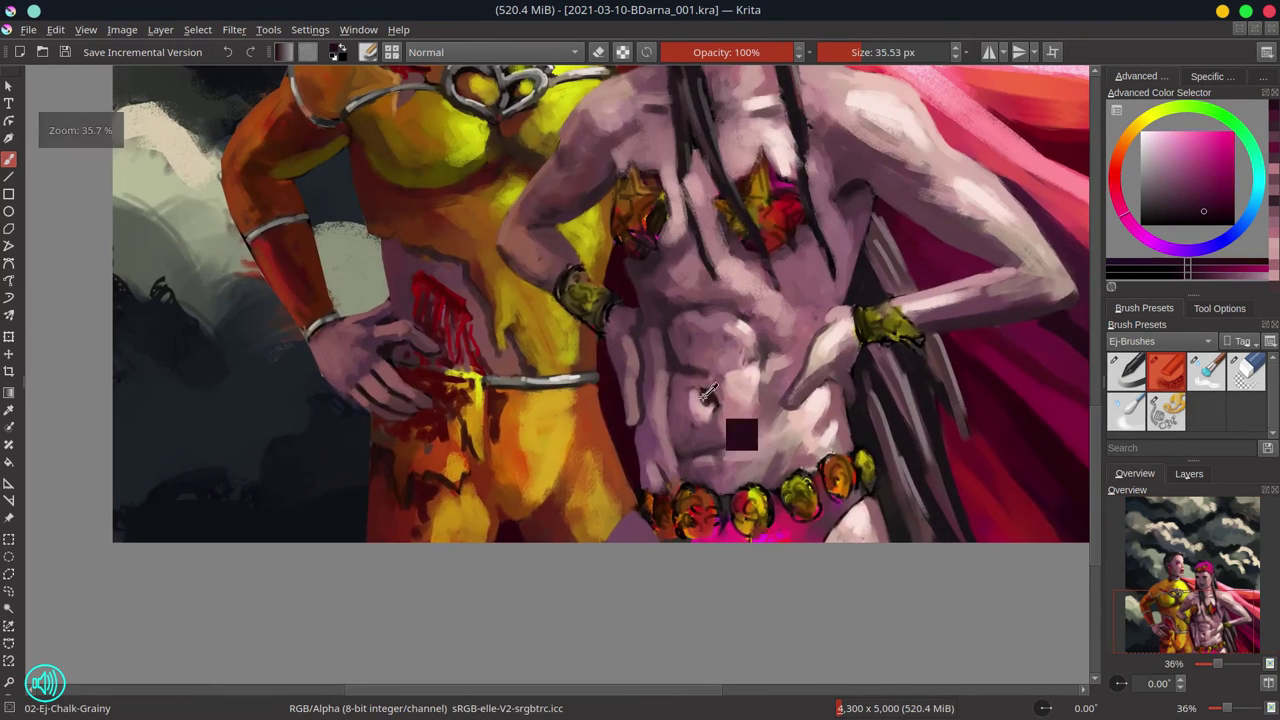
scroll(780, 390, "up", 5)
left_click(704, 400, "ctrl")
scroll(704, 400, "down", 4)
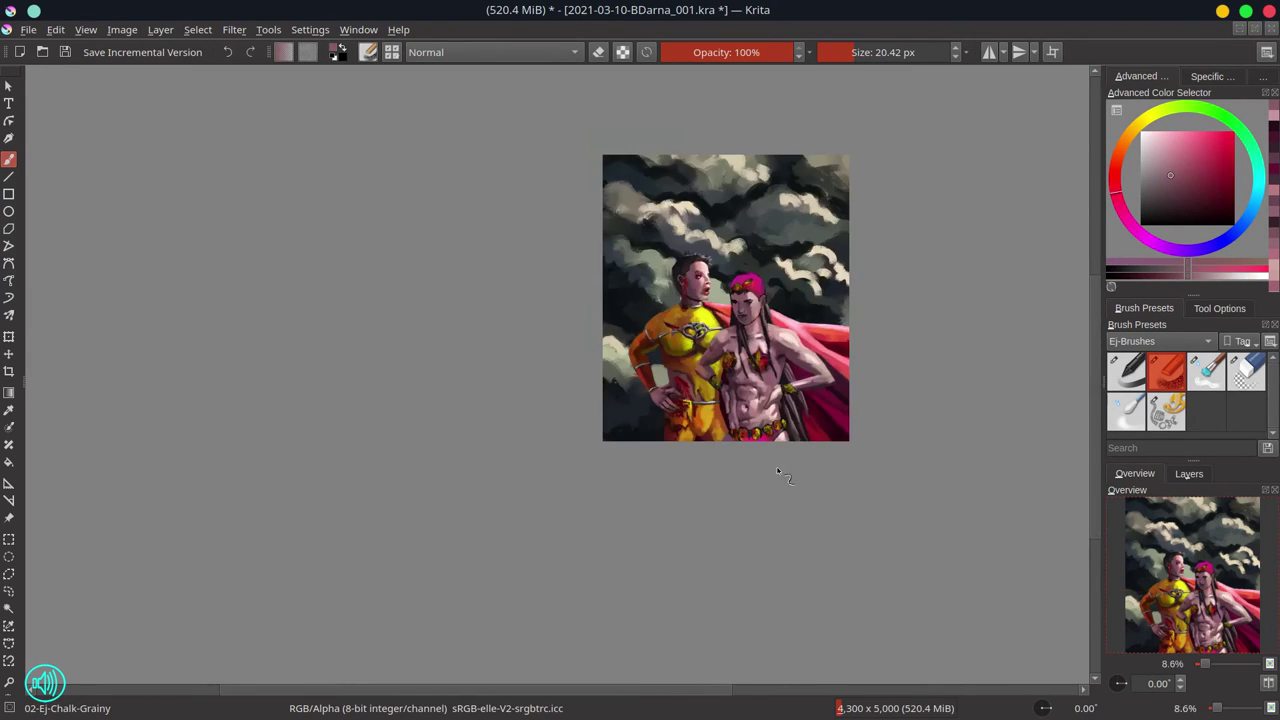
scroll(790, 284, "up", 3)
left_click(782, 256, "ctrl")
scroll(812, 525, "down", 3)
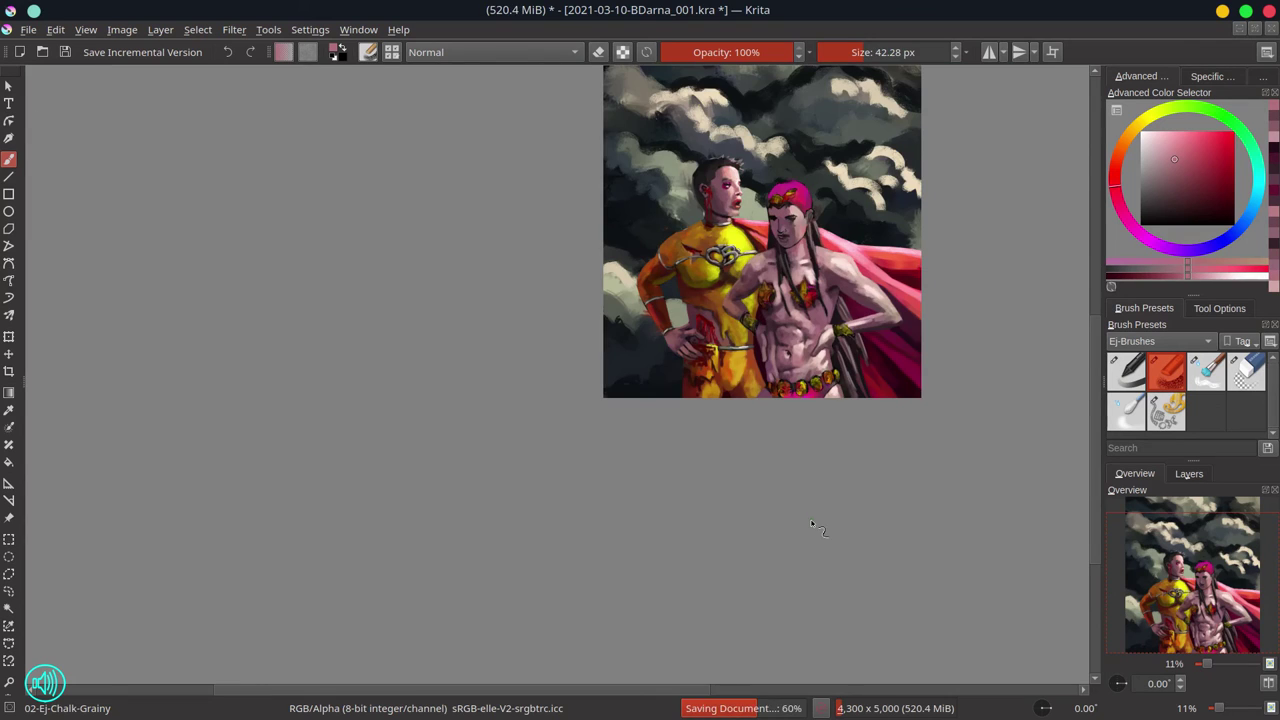
left_click(894, 388, "ctrl")
scroll(894, 388, "up", 3)
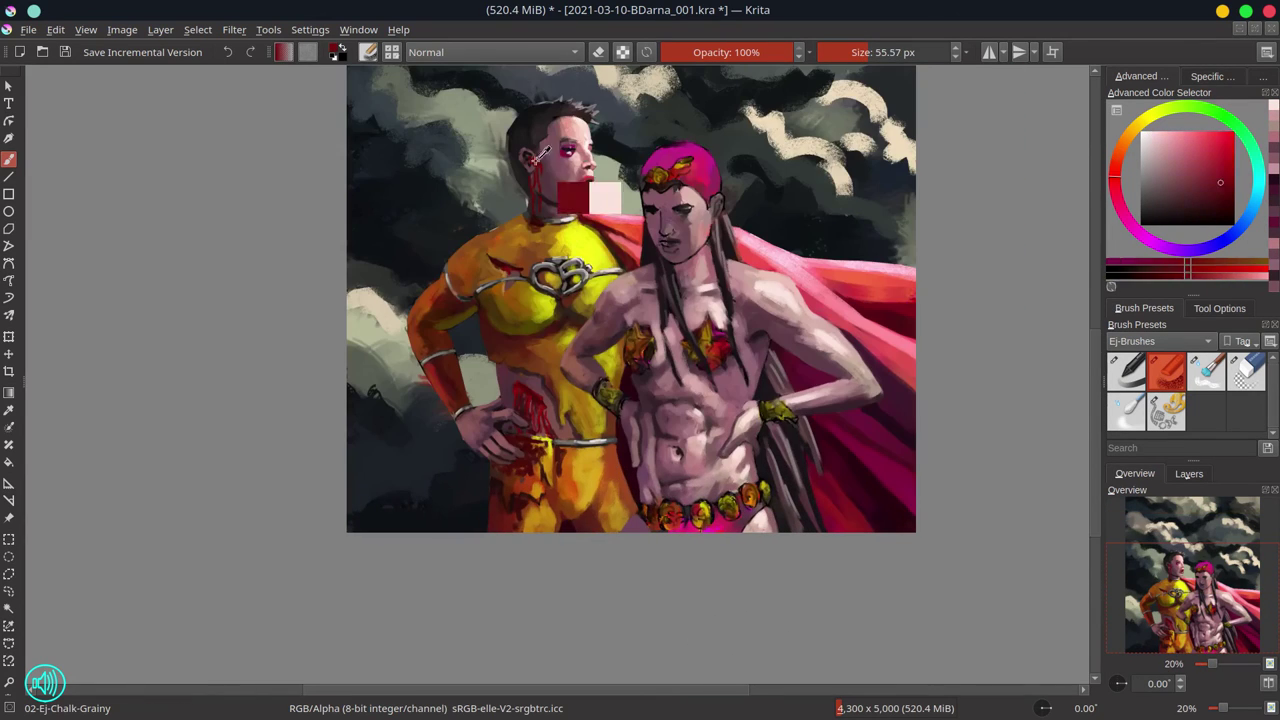
Paint dark red drip marks on the heroine's shoulder and abdomen
left_click(790, 318, "ctrl")
left_click_drag(793, 318, 792, 336)
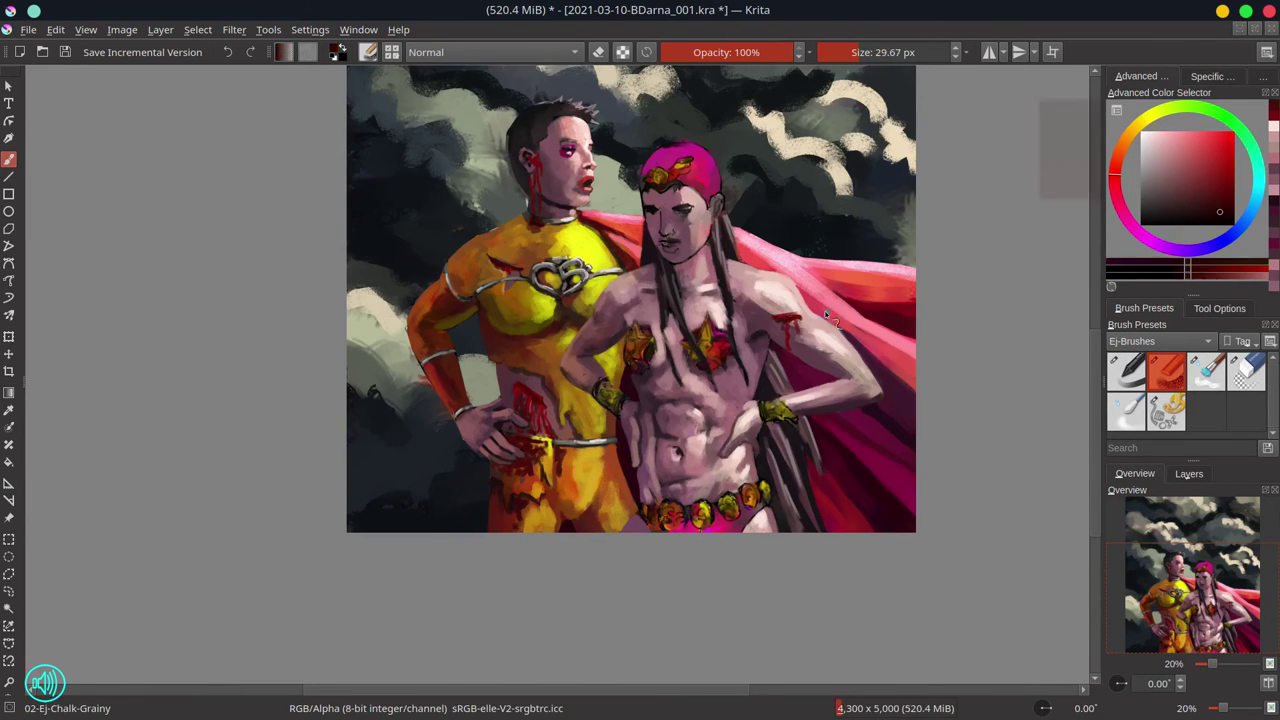
left_click(793, 343, "ctrl")
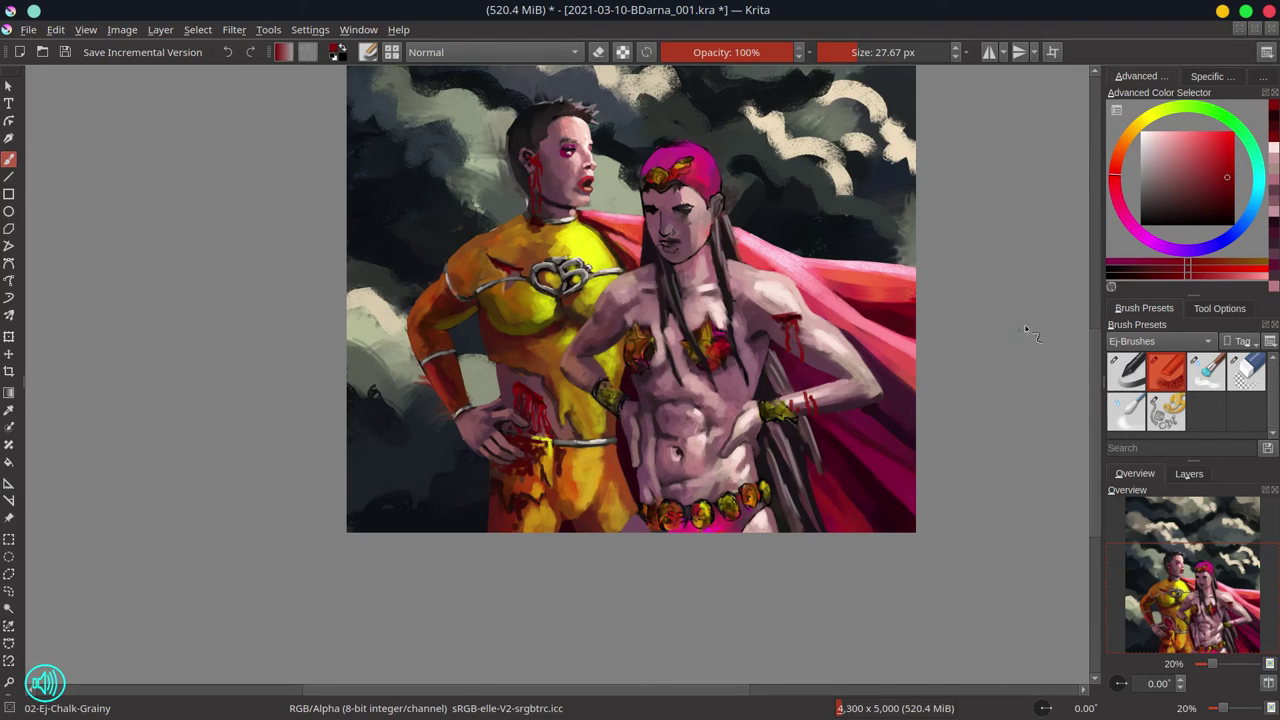
left_click(690, 462, "ctrl")
left_click_drag(690, 462, 696, 470)
left_click(696, 470, "ctrl")
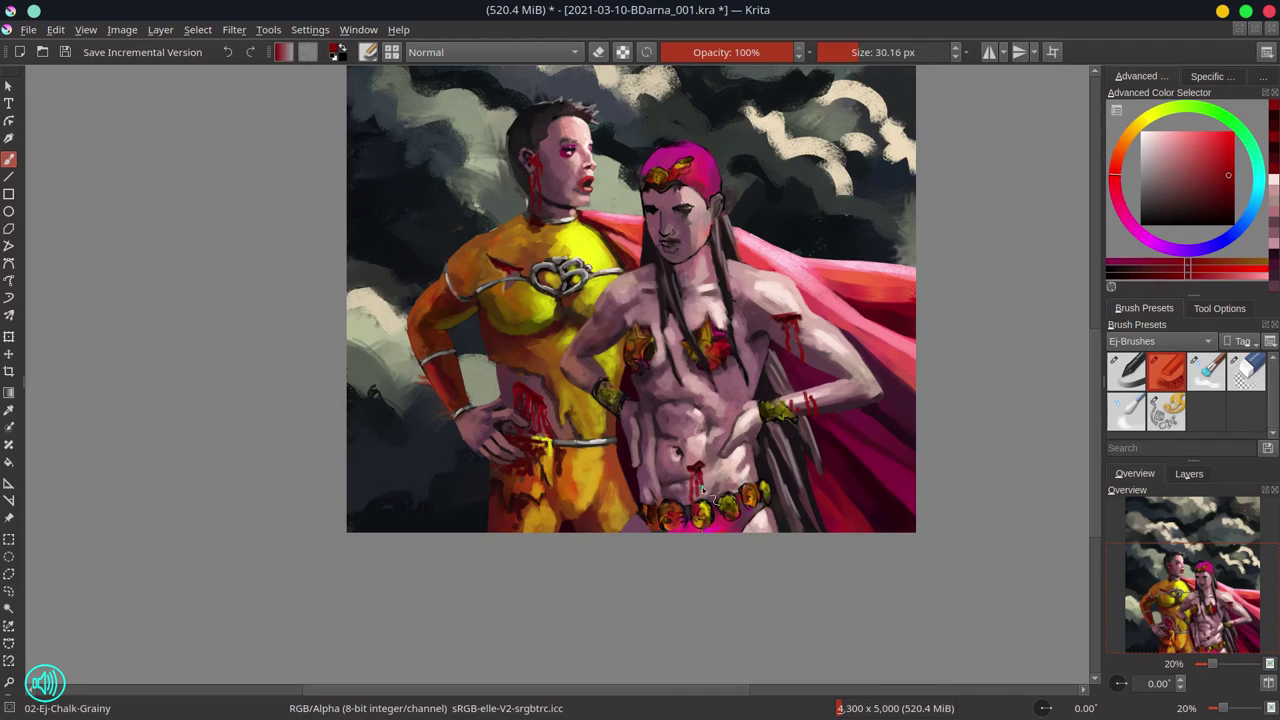
Sample pale yellow from the painting and save it with Ctrl+S
scroll(724, 620, "down", 3)
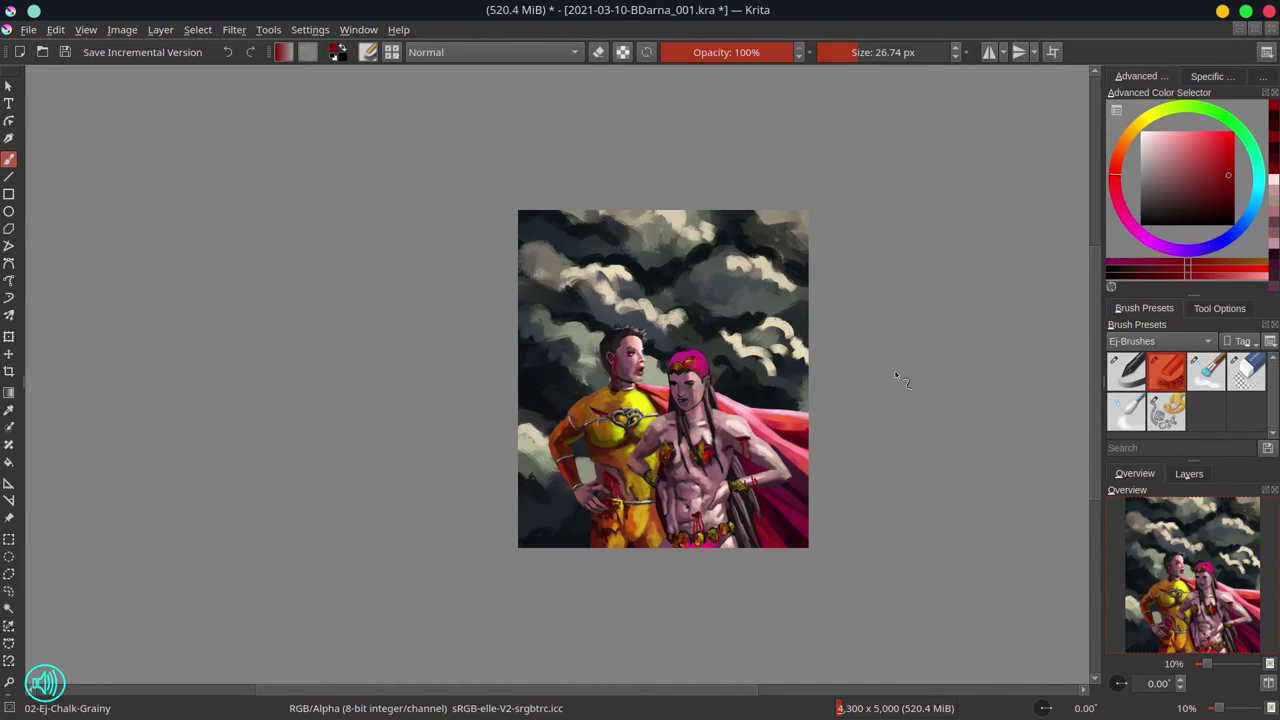
left_click(635, 521, "ctrl")
left_click(639, 545, "ctrl")
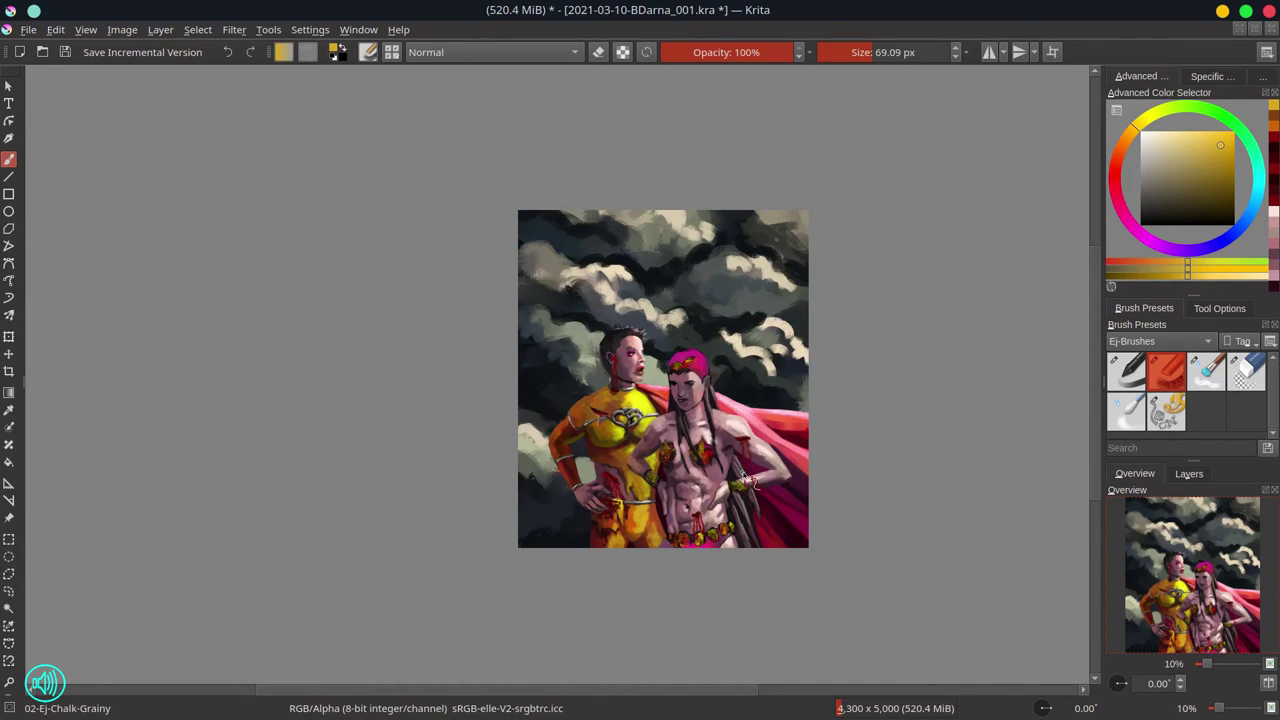
key("ctrl+s")
Mirror-check the composition, zoom back in on the heroines, and pick a darker pink
left_click(1268, 684)
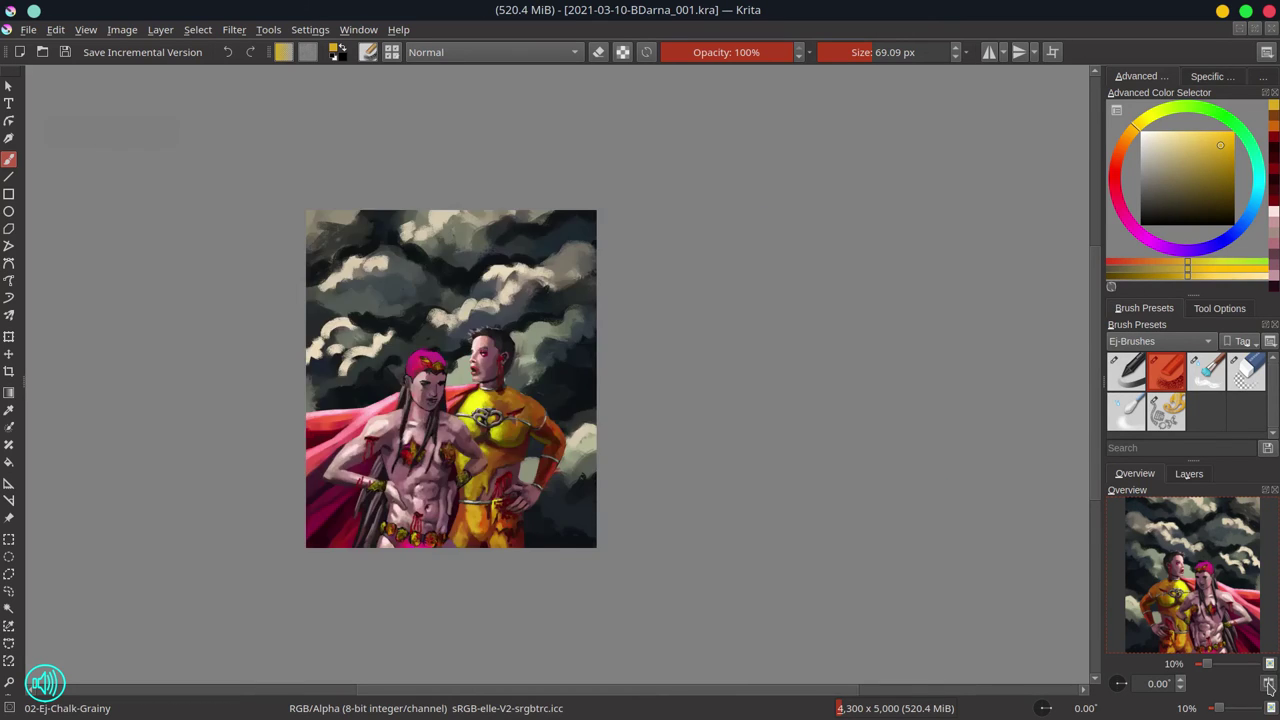
left_click(1268, 684)
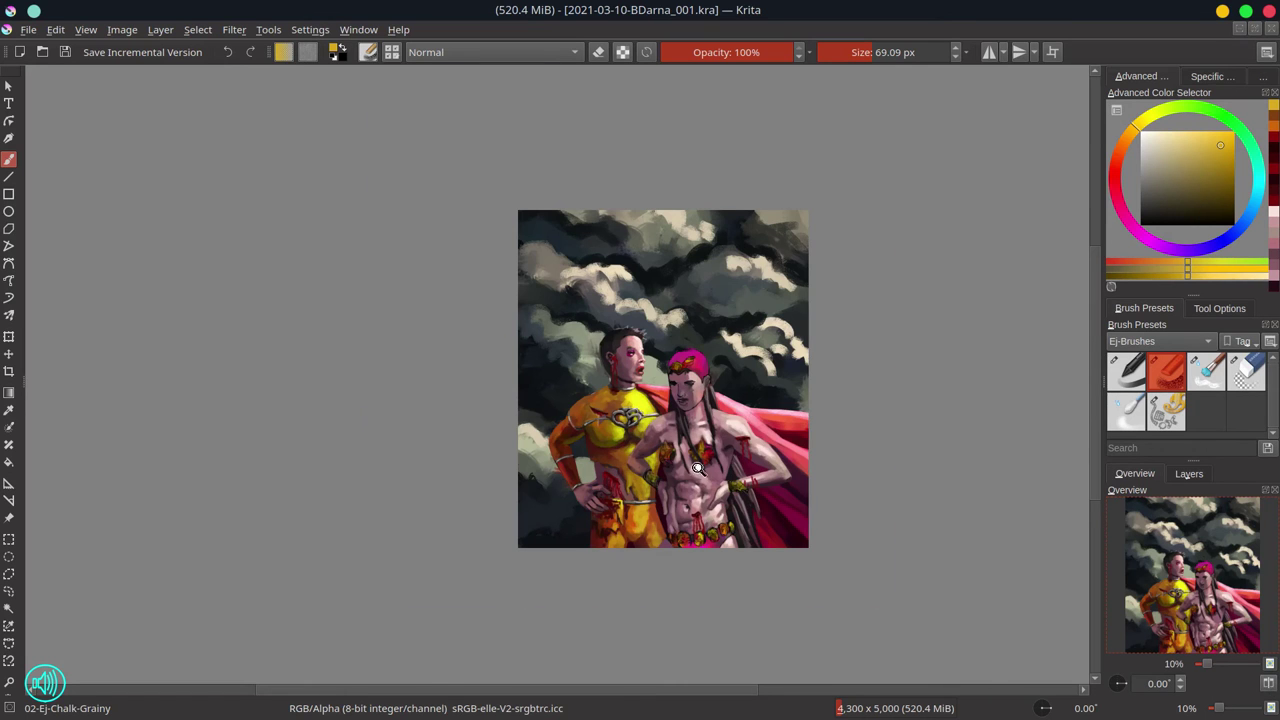
left_click_drag(698, 468, 681, 563)
left_click(770, 412, "ctrl")
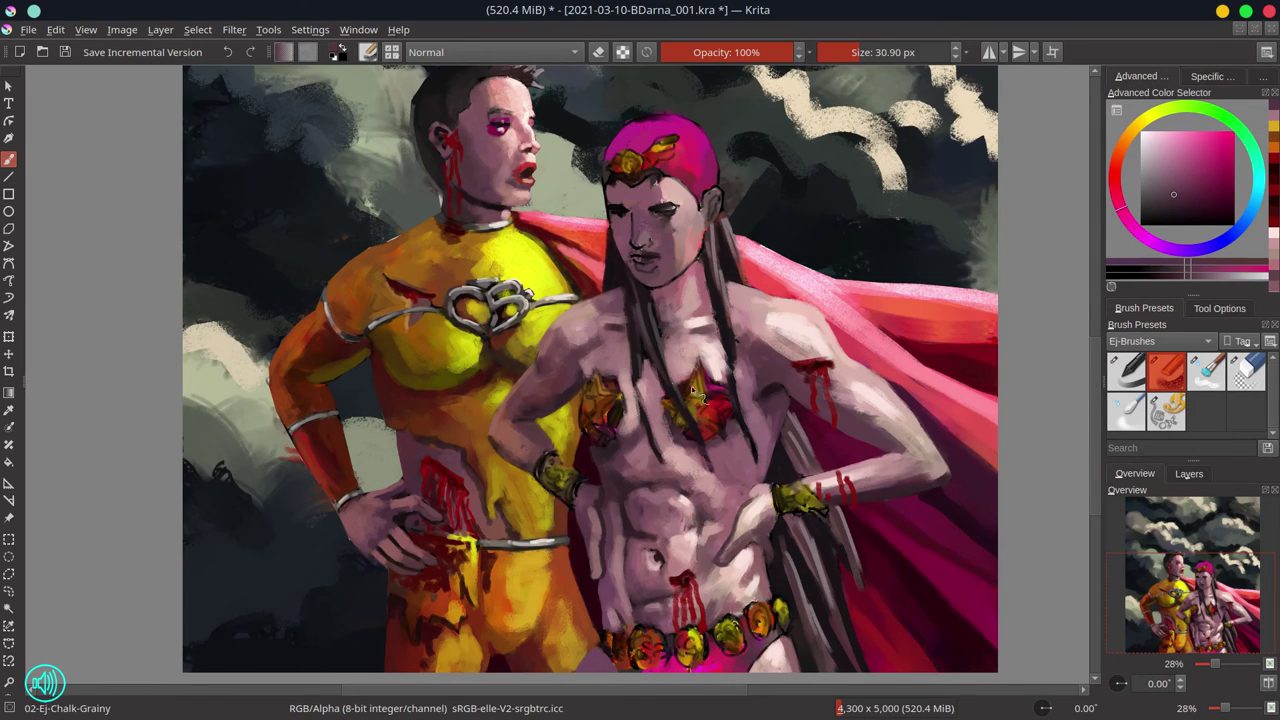
Zoom in on the faces and paint a small light pink mark beside the magenta-haired heroine's face
left_click_drag(695, 394, 690, 450)
left_click(581, 267, "ctrl")
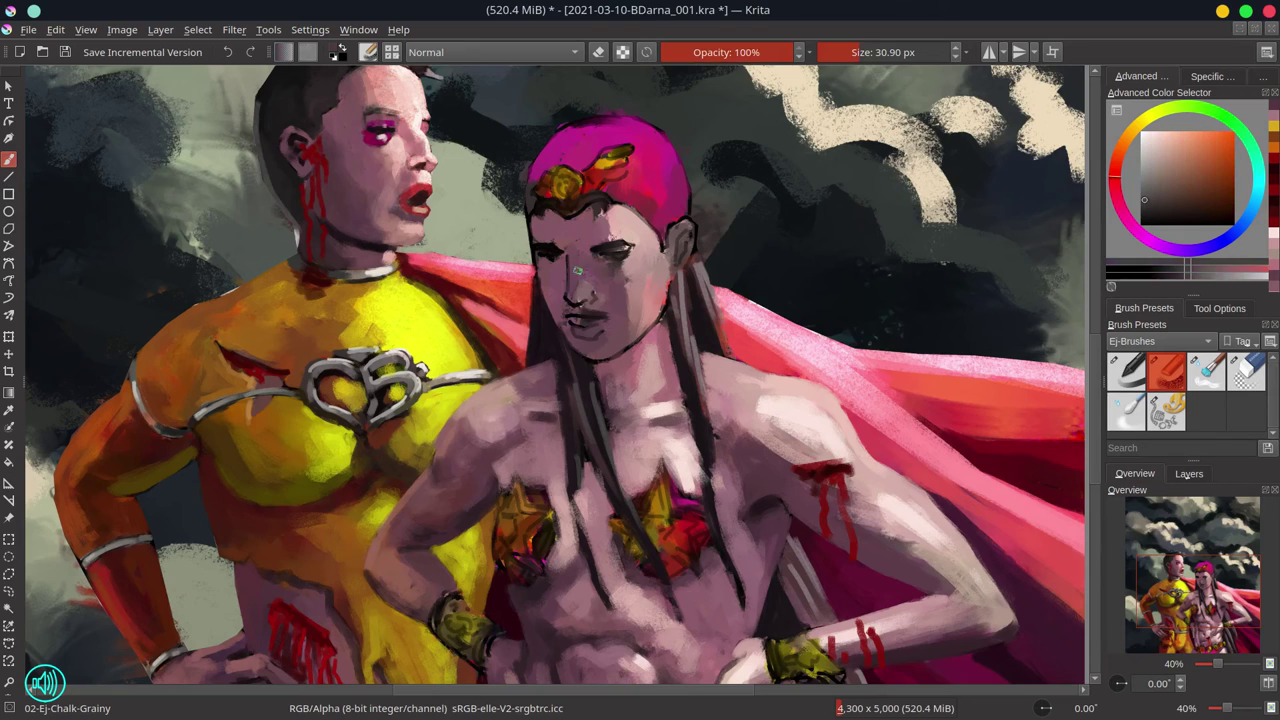
key("bracketleft")
left_click(575, 285, "ctrl")
key("bracketleft")
left_click_drag(570, 288, 572, 298)
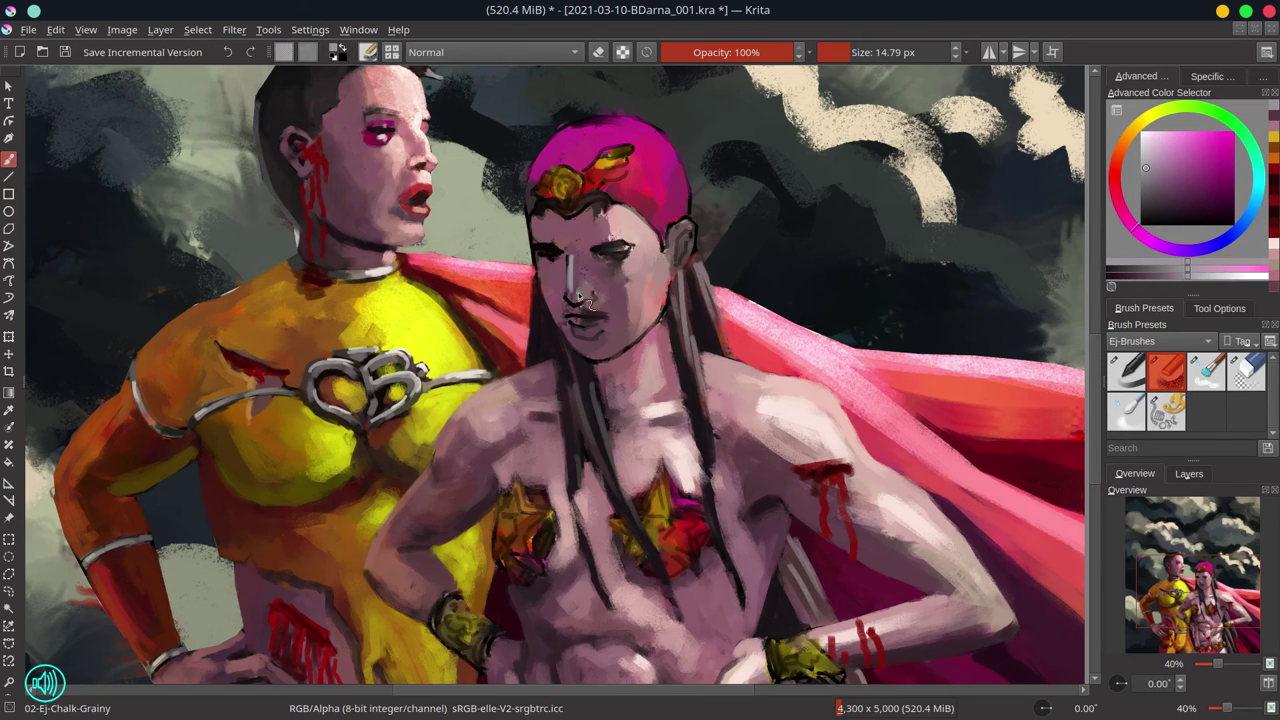
Paint dark pinkish-grey hair strands near and below the neck
left_click(533, 245, "ctrl")
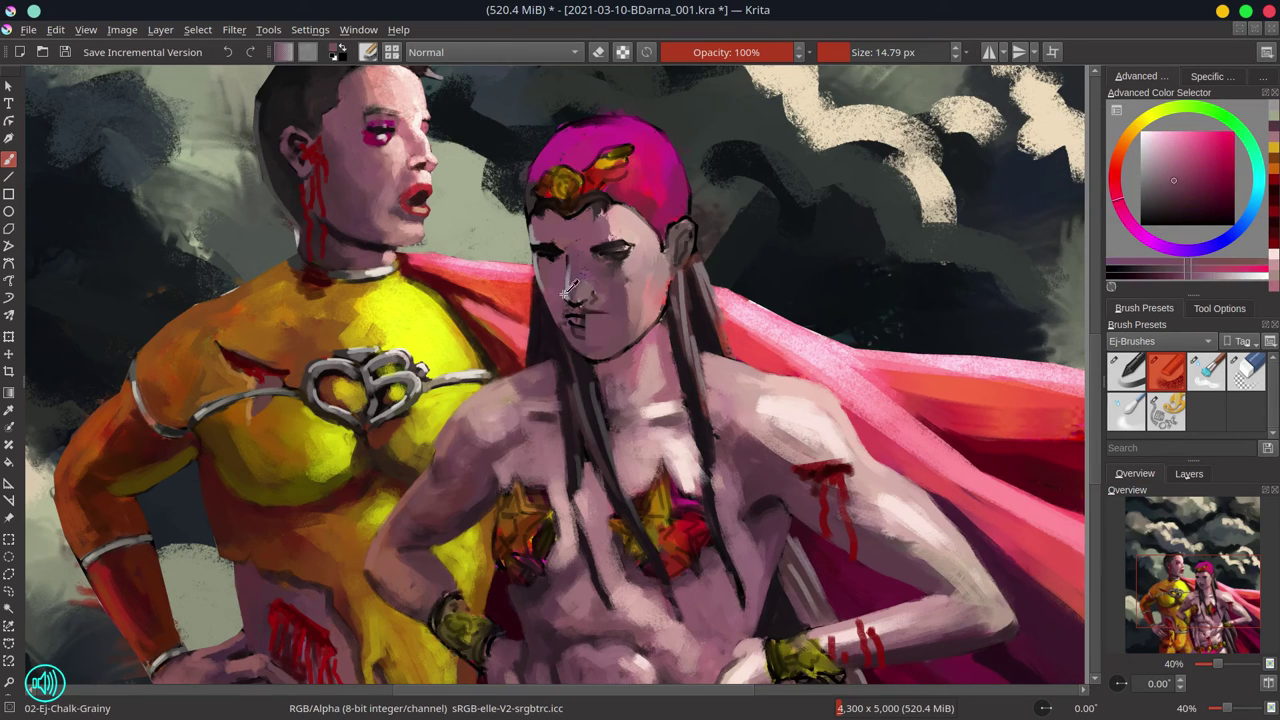
key("bracketright")
key("bracketright")
mouse_move(627, 352)
left_mouse_down()
mouse_move(665, 395)
mouse_move(607, 376)
mouse_move(614, 484)
left_mouse_up()
left_click(612, 365, "ctrl")
key("bracketleft")
left_click_drag(588, 442, 572, 548)
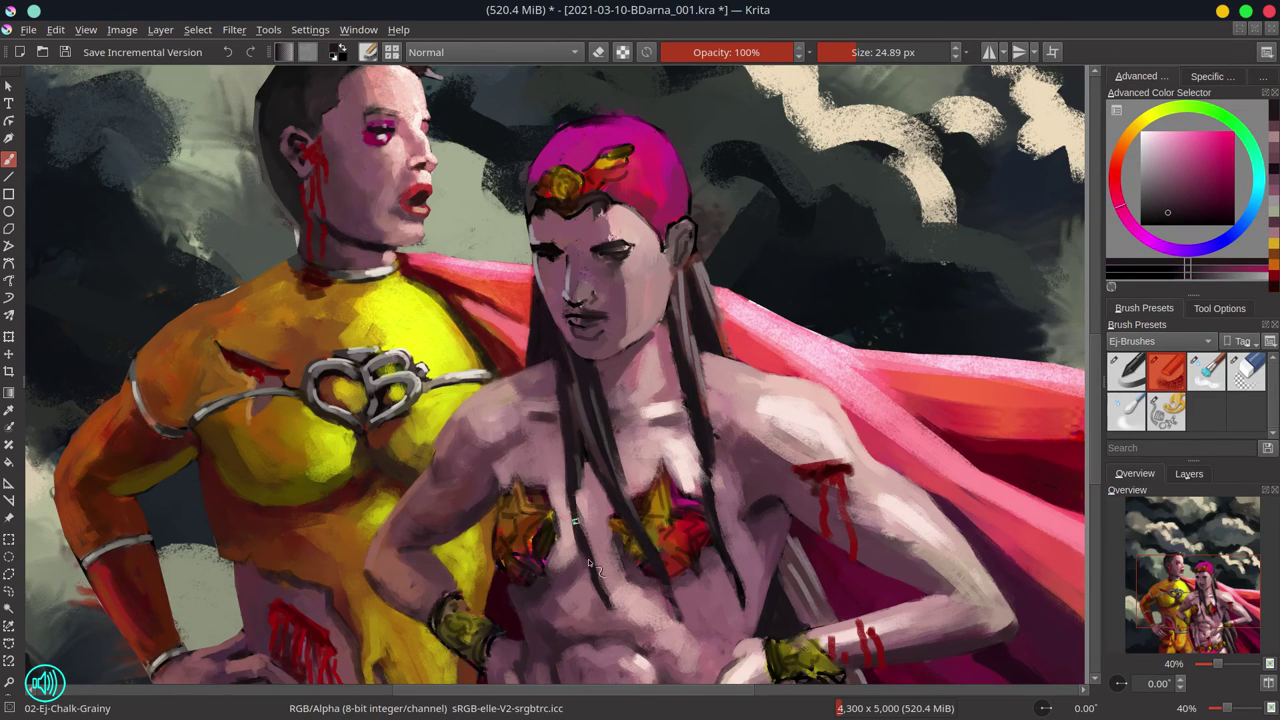
left_click_drag(584, 482, 590, 574)
Paint lighter pink over the cheek and nose, undoing the flat stroke across the mouth
left_click(560, 225, "ctrl")
key("bracketleft")
left_click(556, 245, "ctrl")
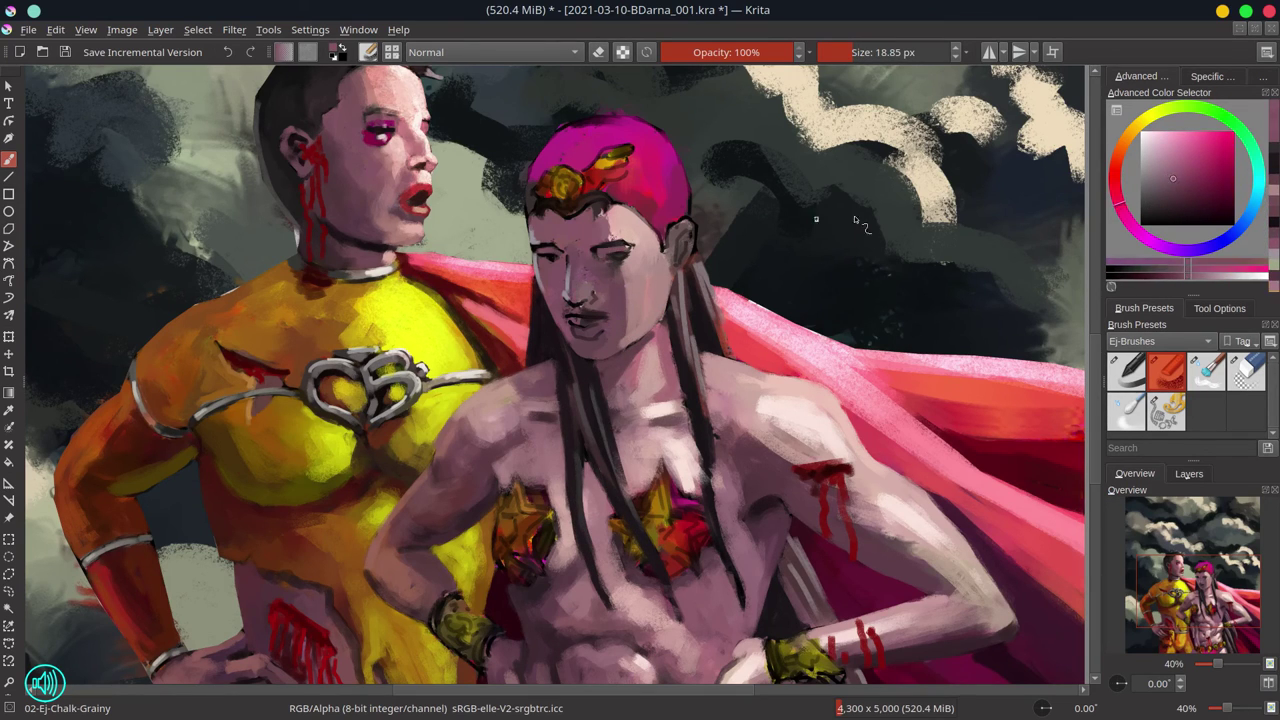
key("bracketright")
key("bracketright")
left_click_drag(585, 300, 630, 315)
key("ctrl+z")
Repaint the ear and nearby hair lighter, then dab darker magenta onto the ear
left_click(655, 268, "ctrl")
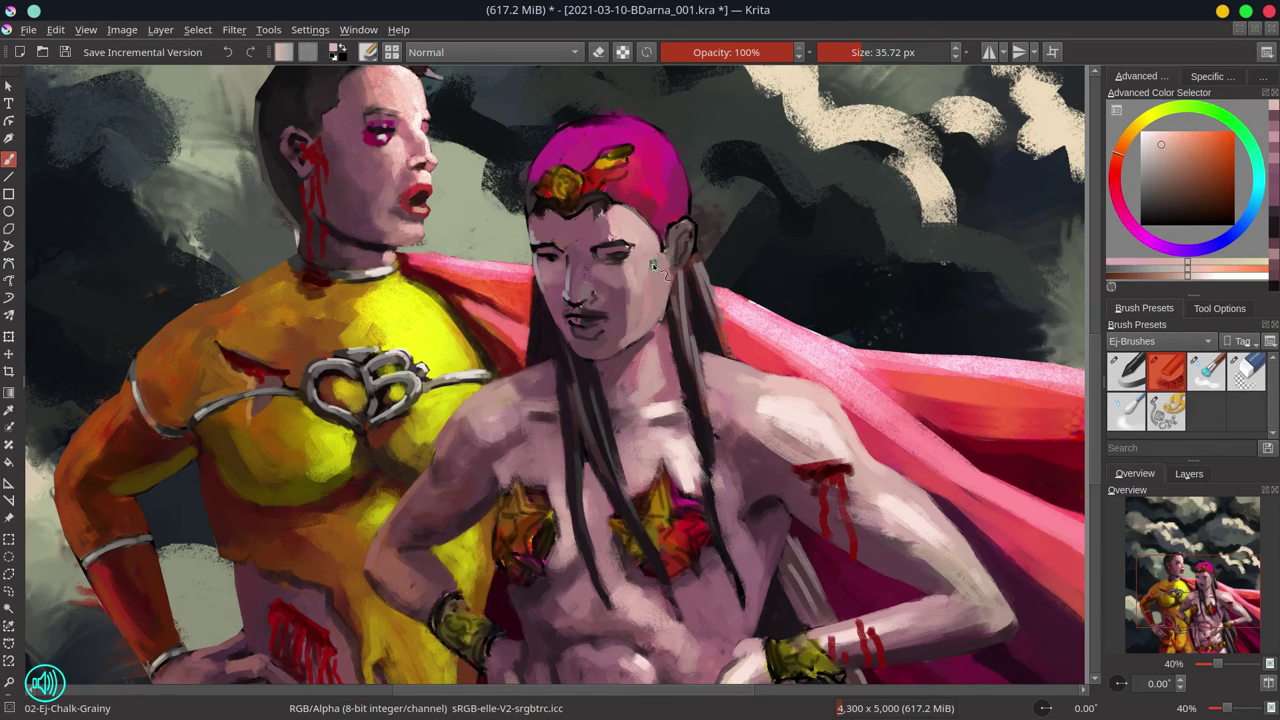
left_click(645, 285, "ctrl")
key("bracketright")
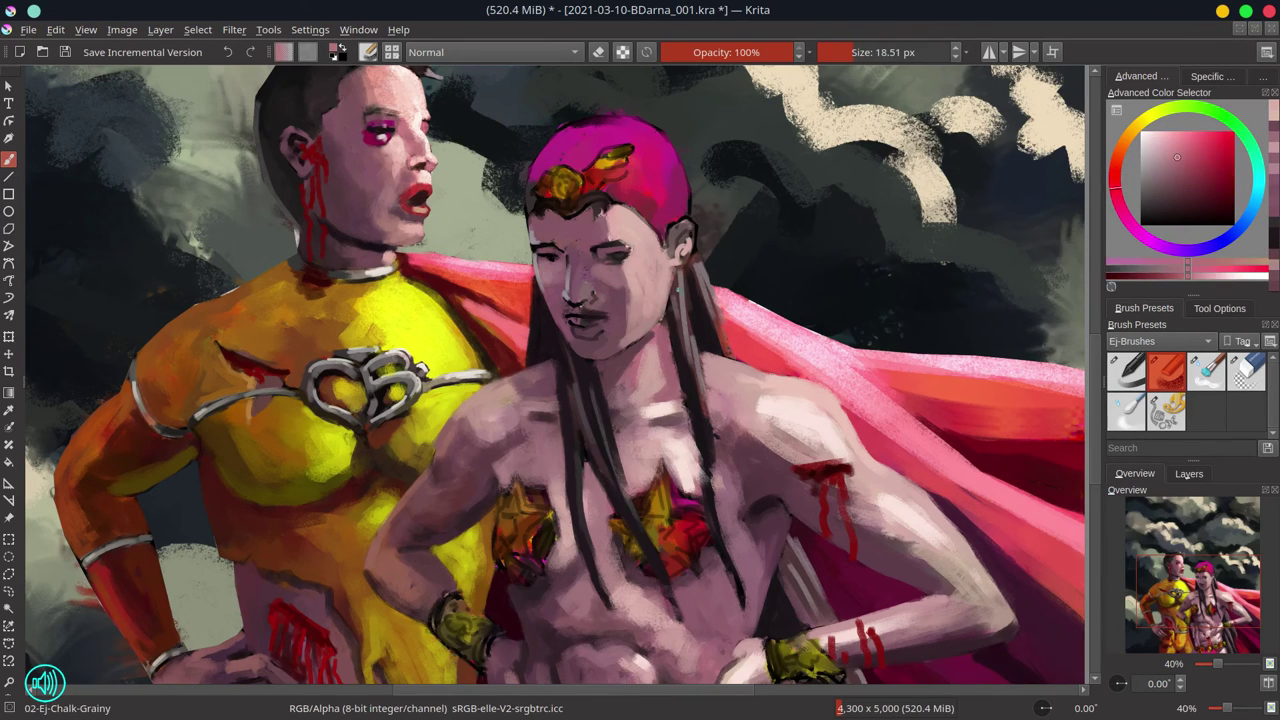
mouse_move(680, 225)
left_mouse_down()
mouse_move(683, 258)
mouse_move(661, 252)
mouse_move(690, 228)
left_mouse_up()
key("bracketleft")
left_click(1128, 250)
left_click(697, 240, "ctrl")
Sample pale and deeper skin pinks from the face while adjusting brush size
left_click(678, 265, "ctrl")
key("bracketleft")
key("bracketleft")
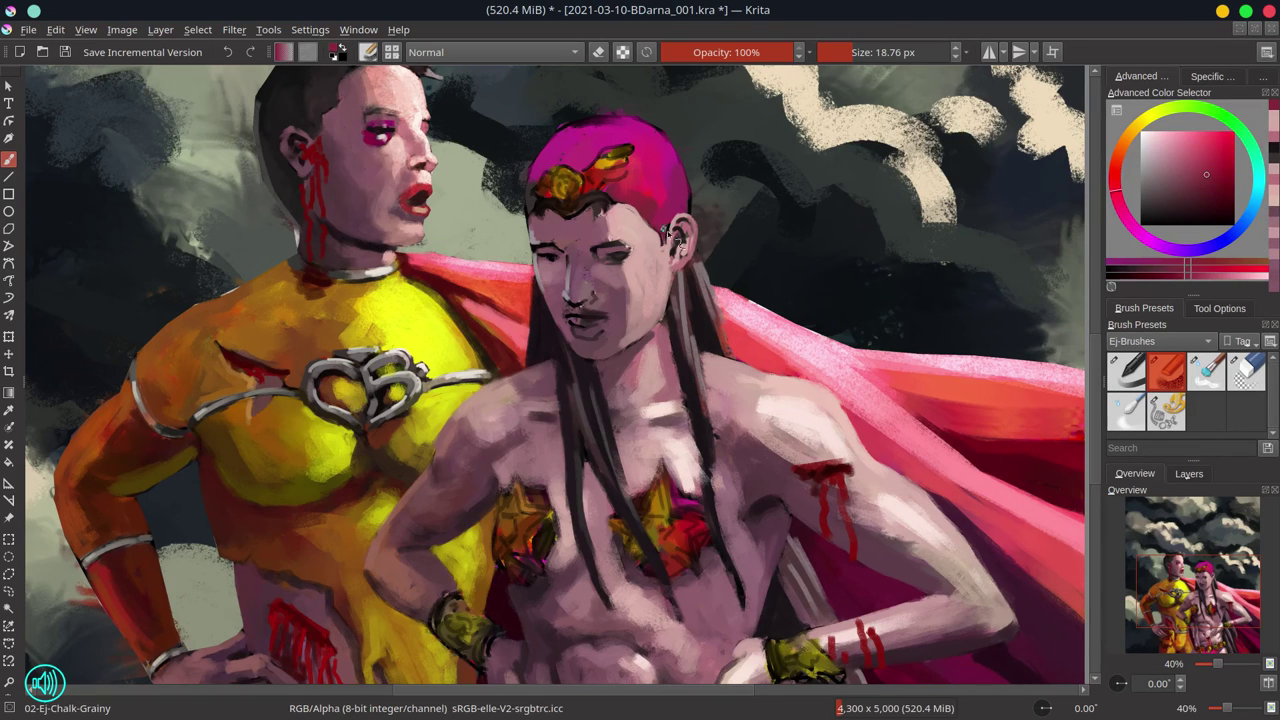
left_click(678, 265, "ctrl")
left_click(677, 260, "ctrl")
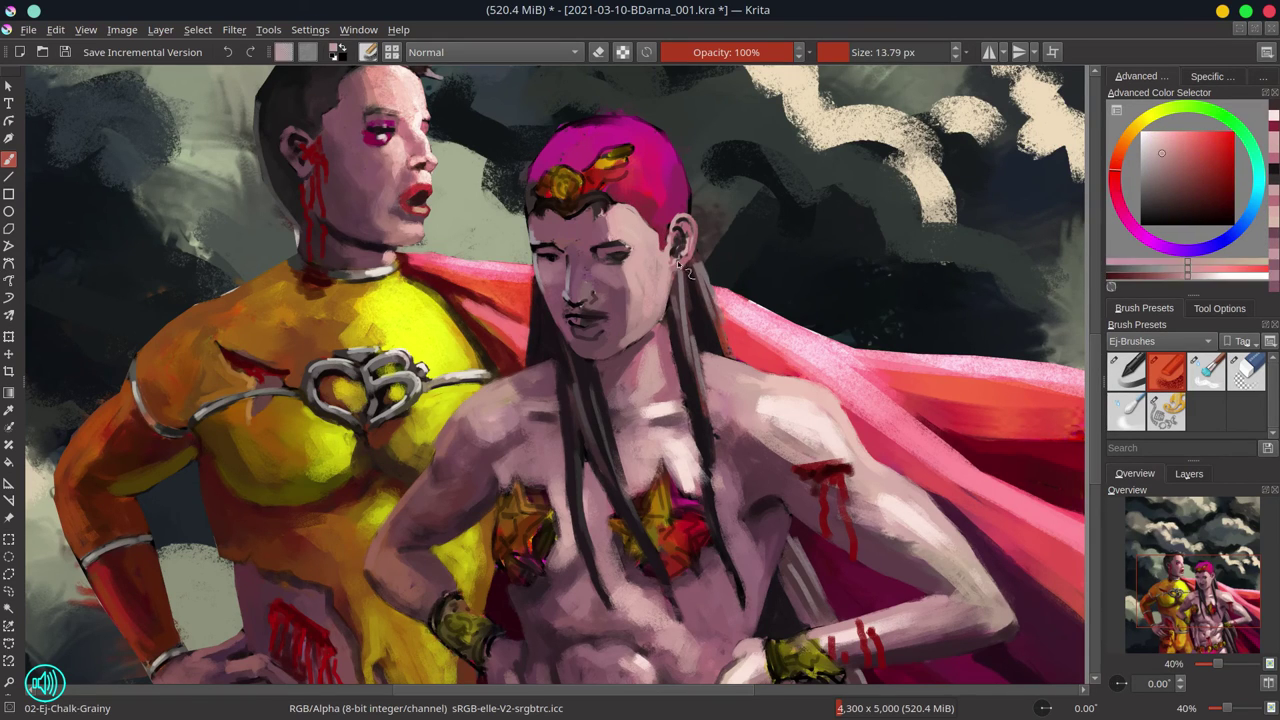
key("bracketright")
left_click(700, 238, "ctrl")
left_click(684, 260, "ctrl")
key("bracketright")
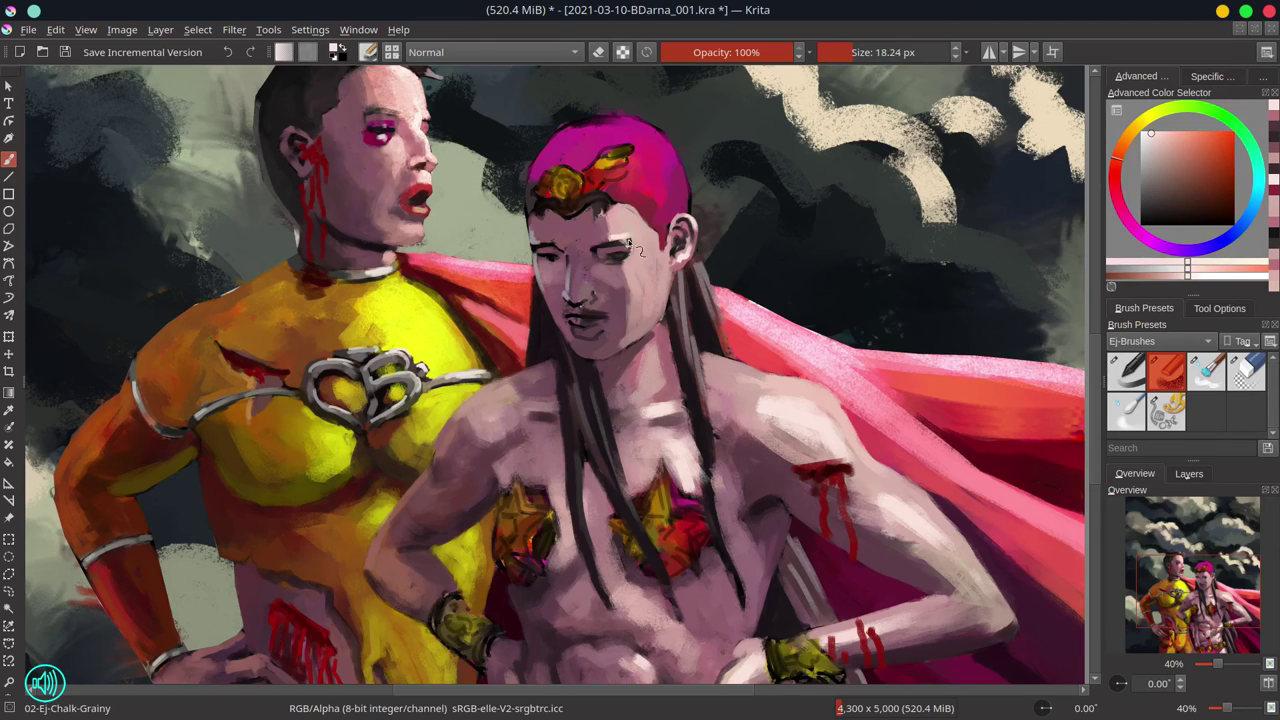
left_click(660, 330, "ctrl")
key("bracketright")
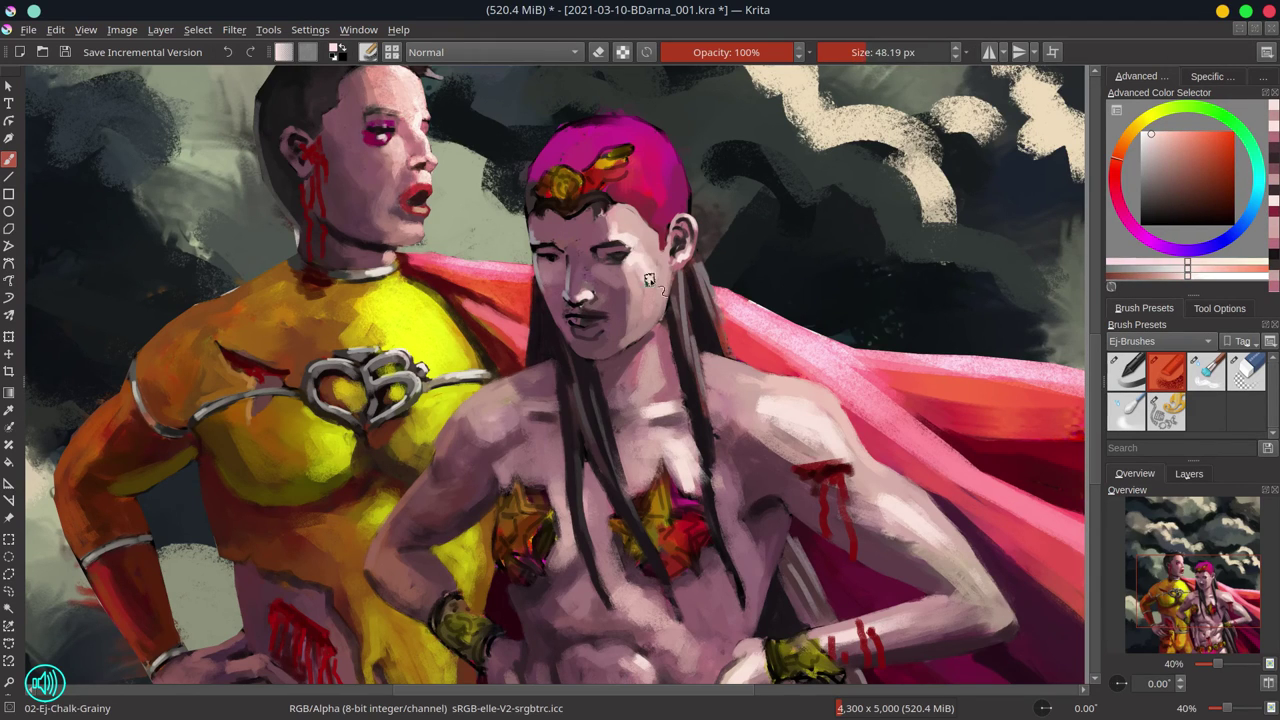
Paint near-black strokes down the right and lower hair strands
left_click(598, 250, "ctrl")
key("bracketleft")
key("bracketleft")
key("bracketleft")
key("bracketleft")
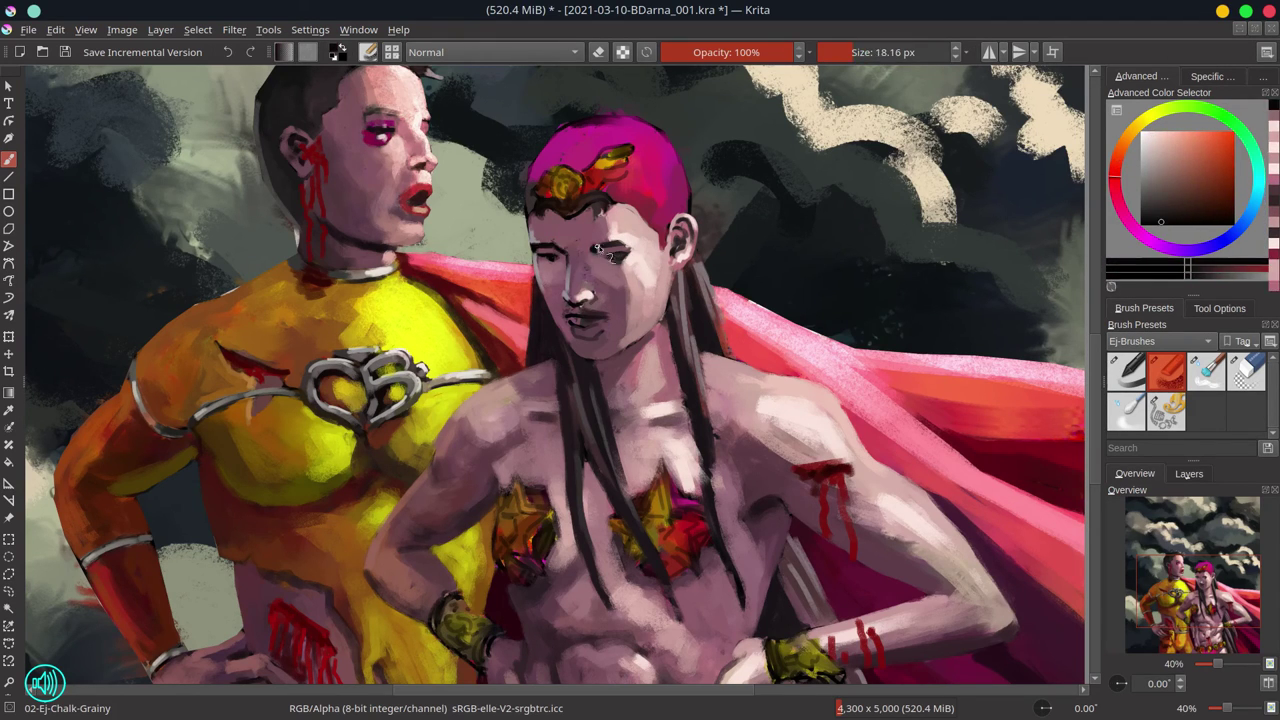
left_click_drag(678, 375, 716, 530)
left_click_drag(575, 420, 645, 550)
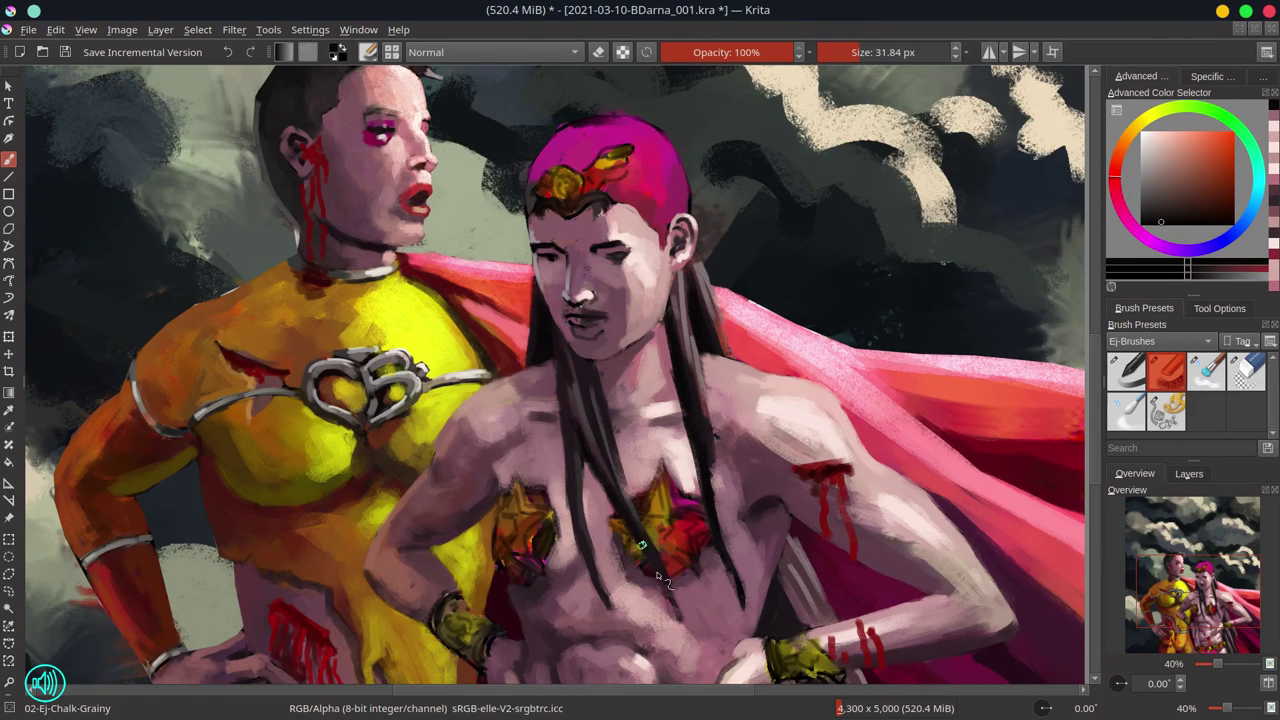
scroll(700, 400, "down", 5)
key("bracketright")
left_click_drag(743, 413, 790, 525)
left_click_drag(665, 395, 712, 590)
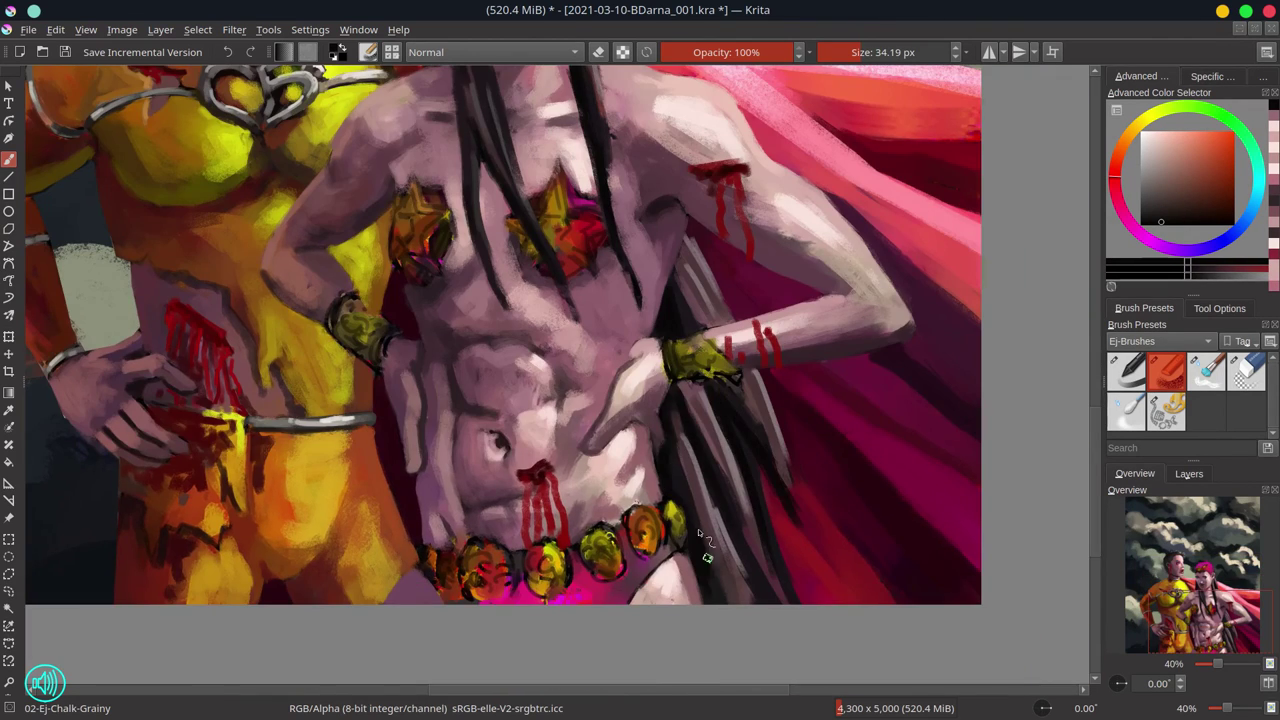
scroll(613, 500, "up", 5)
key("bracketleft")
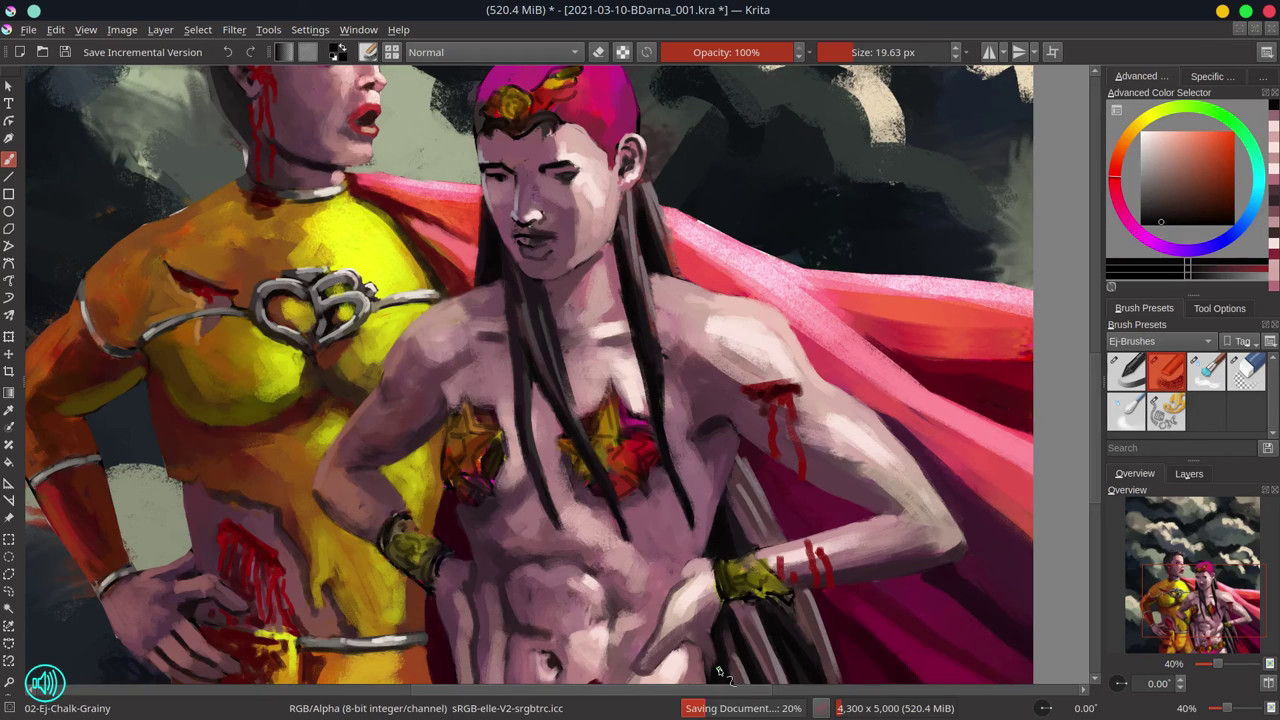
key("bracketleft")
scroll(572, 250, "up", 5)
Sample light and darker pink skin tones from the face
left_click(578, 249, "ctrl")
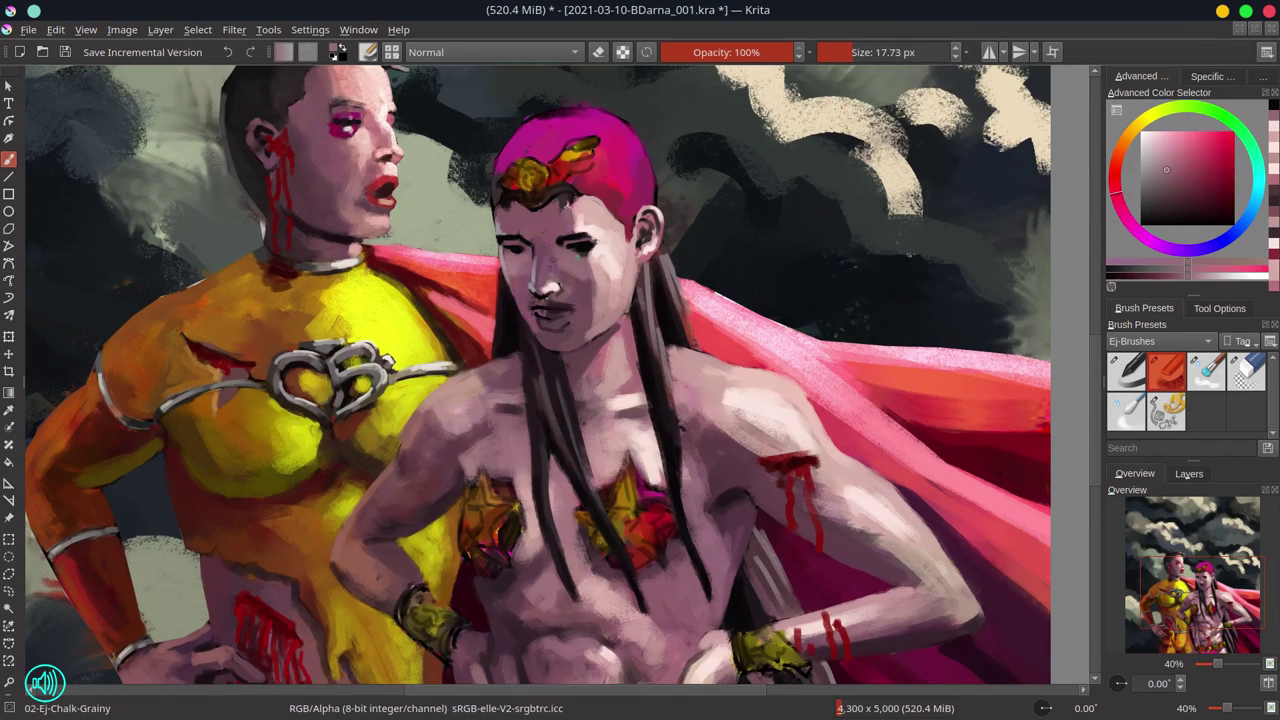
key("bracketright")
key("bracketright")
key("bracketright")
key("bracketleft")
key("bracketleft")
key("bracketleft")
left_click(580, 250, "ctrl")
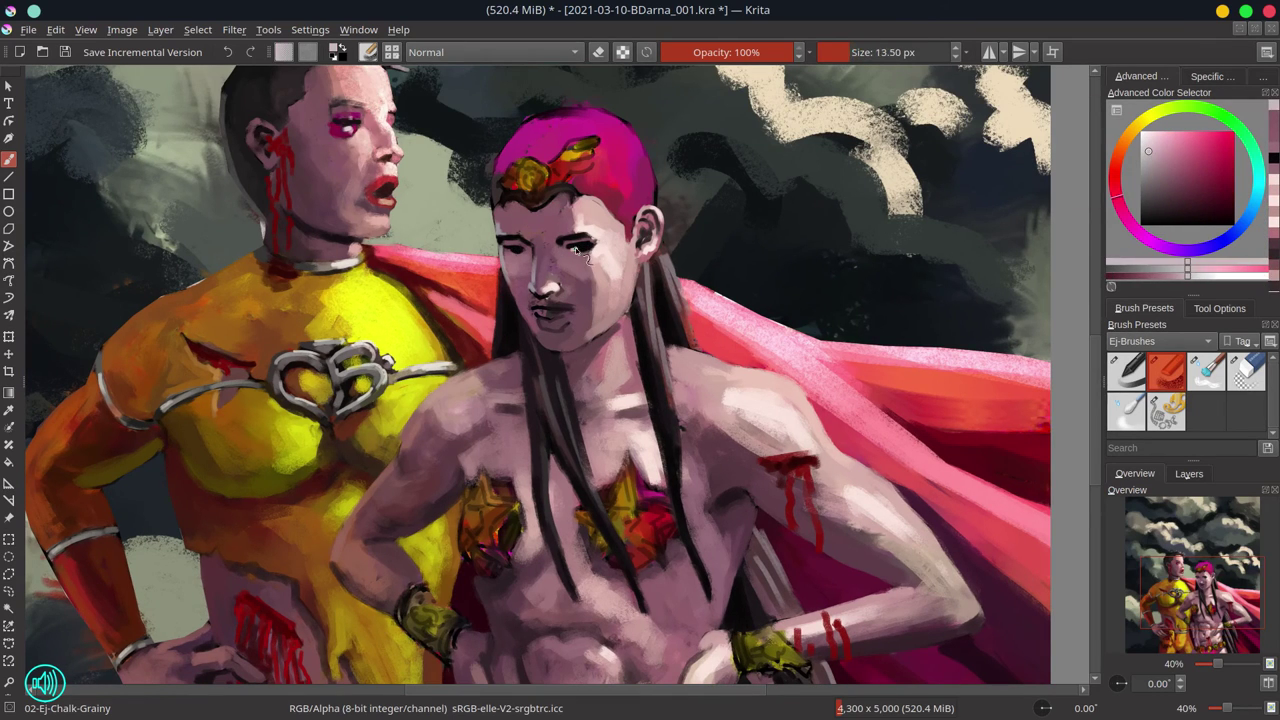
key("bracketright")
key("bracketright")
key("bracketright")
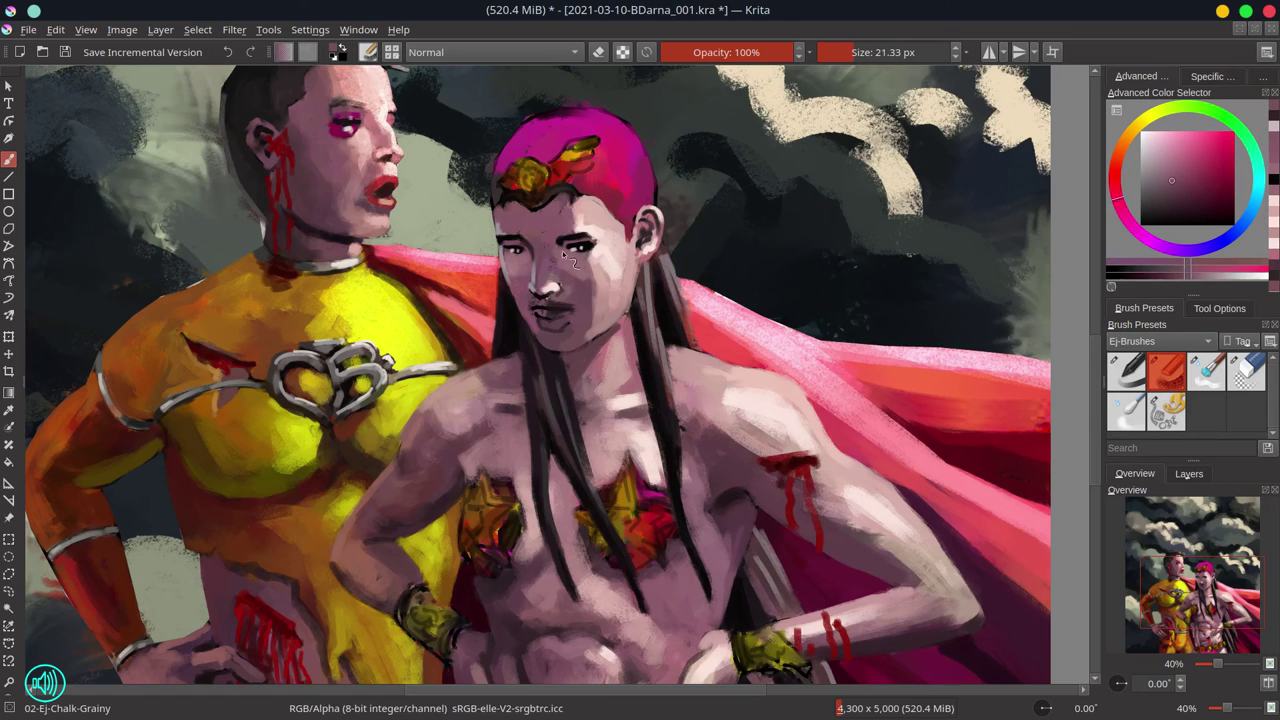
left_click(569, 260, "ctrl")
left_click(580, 253, "ctrl")
Repaint the magenta-haired heroine's lips in a redder tone
key("bracketleft")
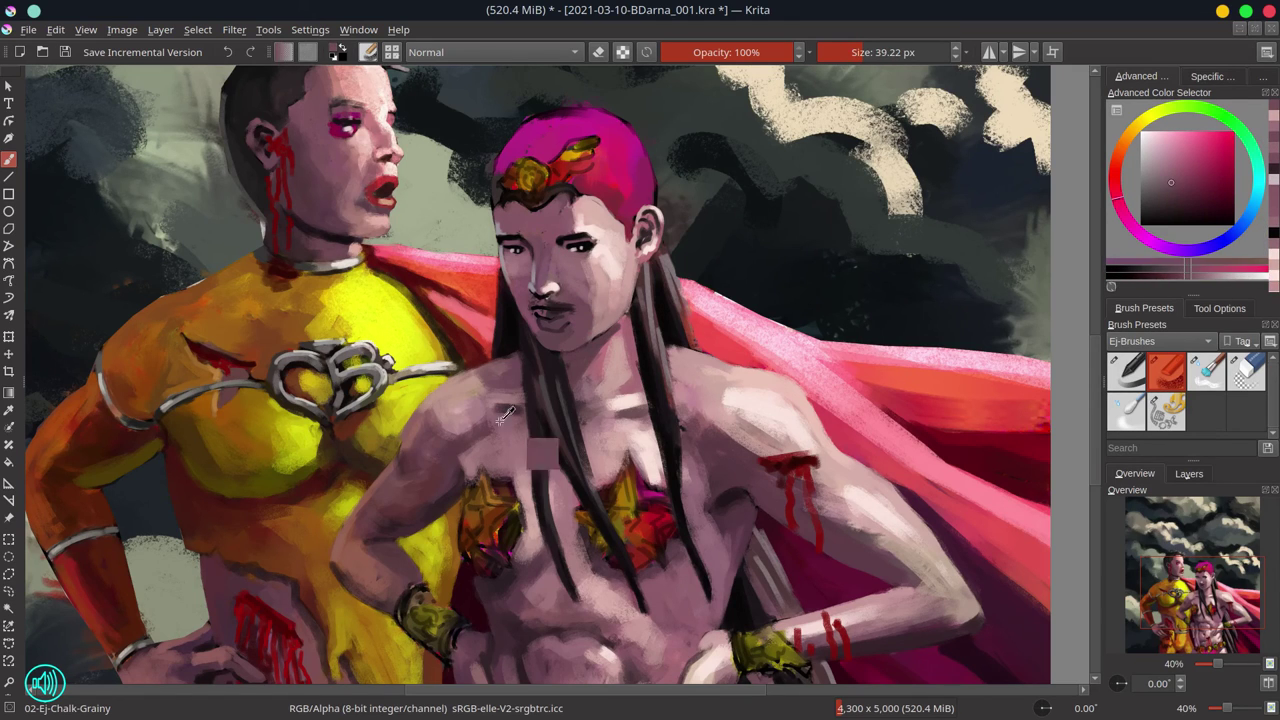
left_click(585, 352, "ctrl")
key("bracketright")
key("bracketright")
left_click(630, 420, "ctrl")
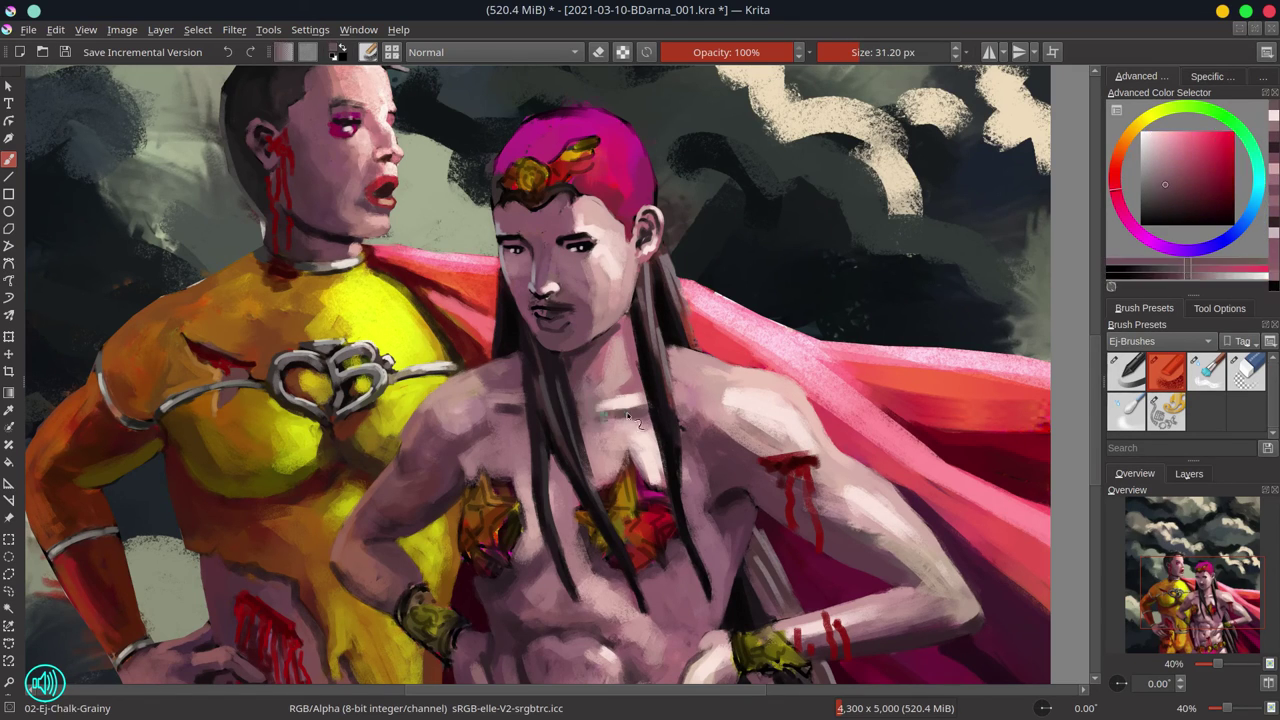
left_click(540, 310, "ctrl")
key("bracketleft")
key("bracketleft")
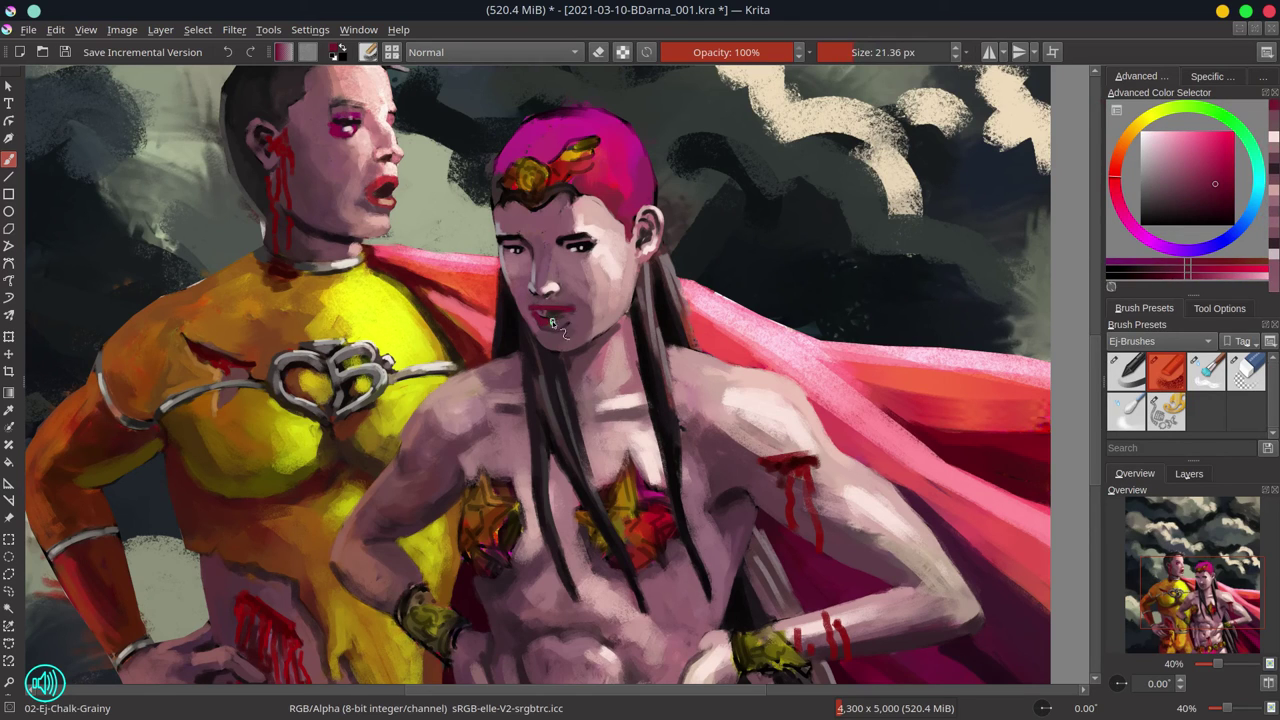
left_click_drag(540, 316, 565, 320)
Paint lighter pink highlights over the nose, reaching a 16.30 px brush
left_click(555, 340, "ctrl")
left_click(573, 330, "ctrl")
key("bracketleft")
key("bracketleft")
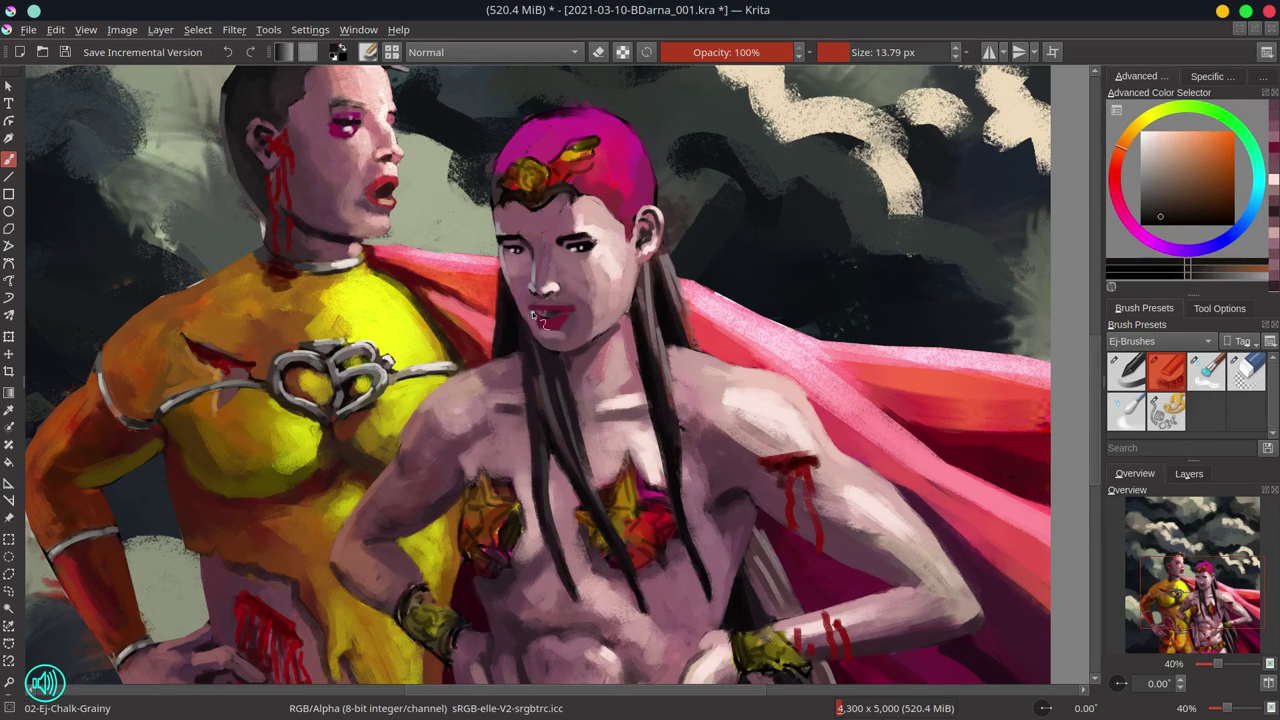
left_click(610, 367, "ctrl")
key("bracketright")
key("bracketright")
key("bracketright")
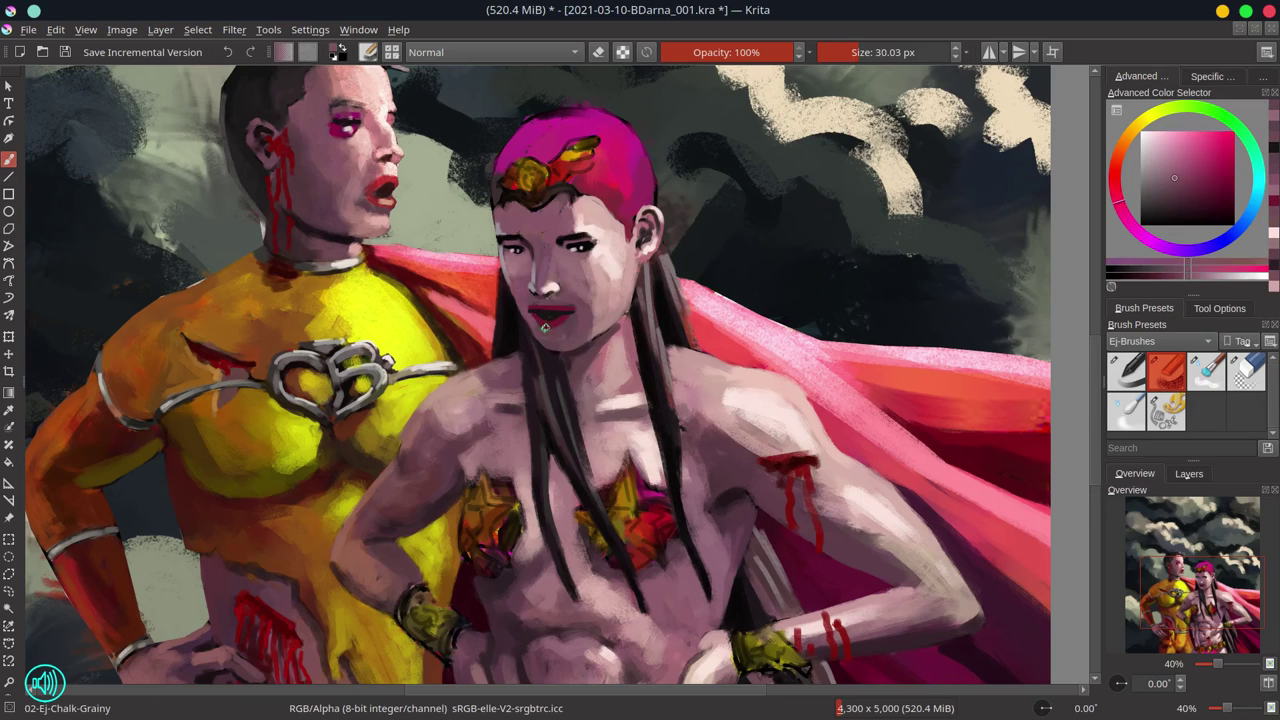
left_click_drag(590, 295, 545, 250)
left_click(564, 339, "ctrl")
key("bracketleft")
key("bracketleft")
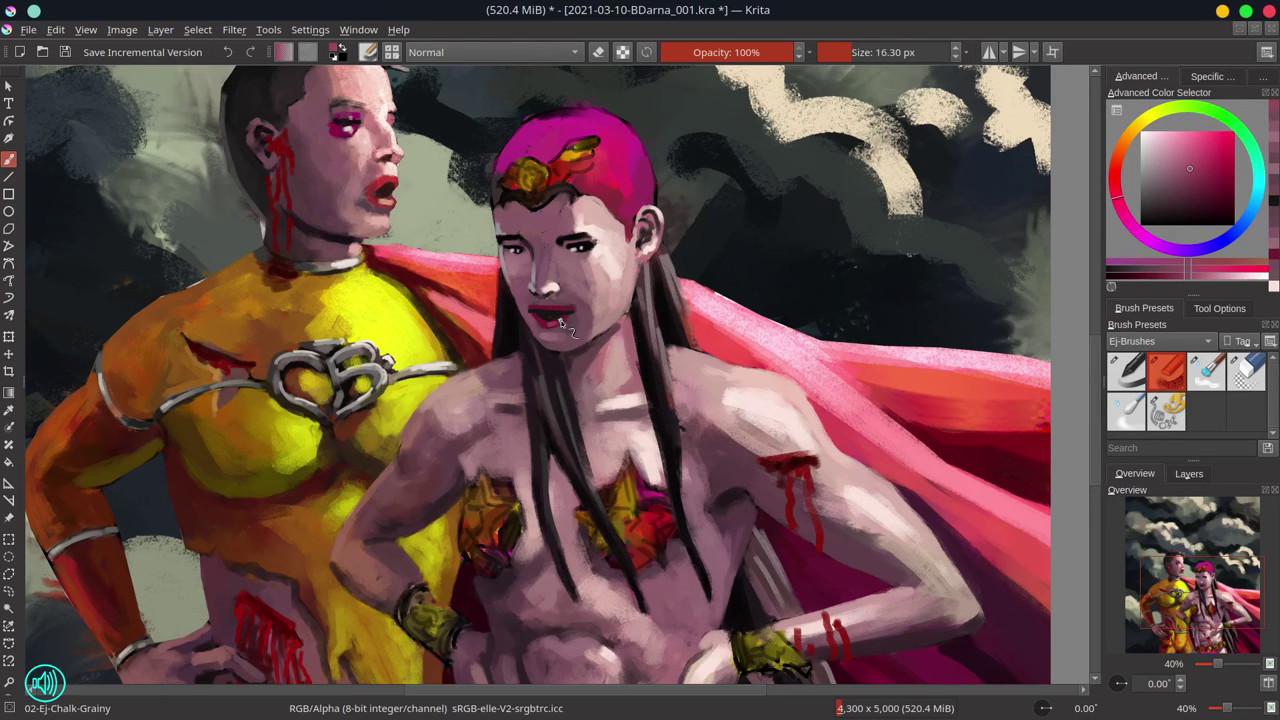
Zoom out to review the whole painting, saving it with Ctrl+S
scroll(784, 195, "down", 5)
key("ctrl+s")
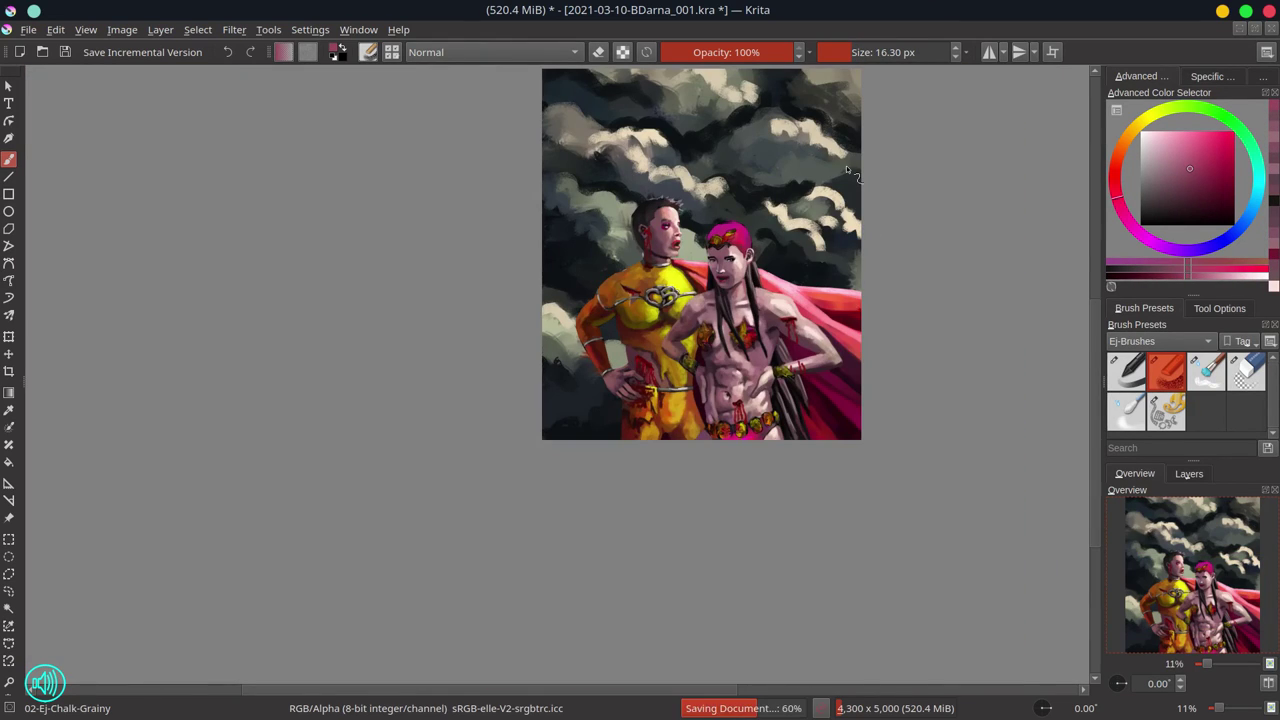
scroll(598, 393, "up", 4)
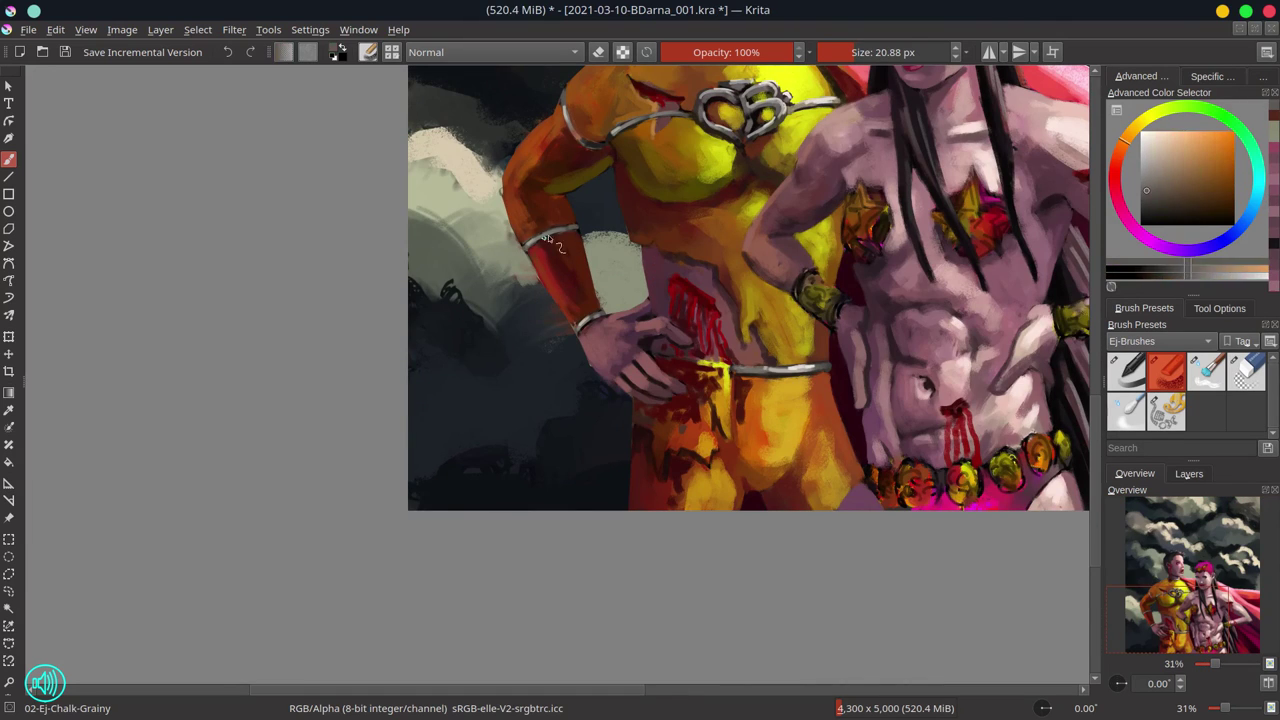
scroll(598, 393, "down", 2)
left_click(686, 340, "ctrl")
scroll(686, 340, "down", 4)
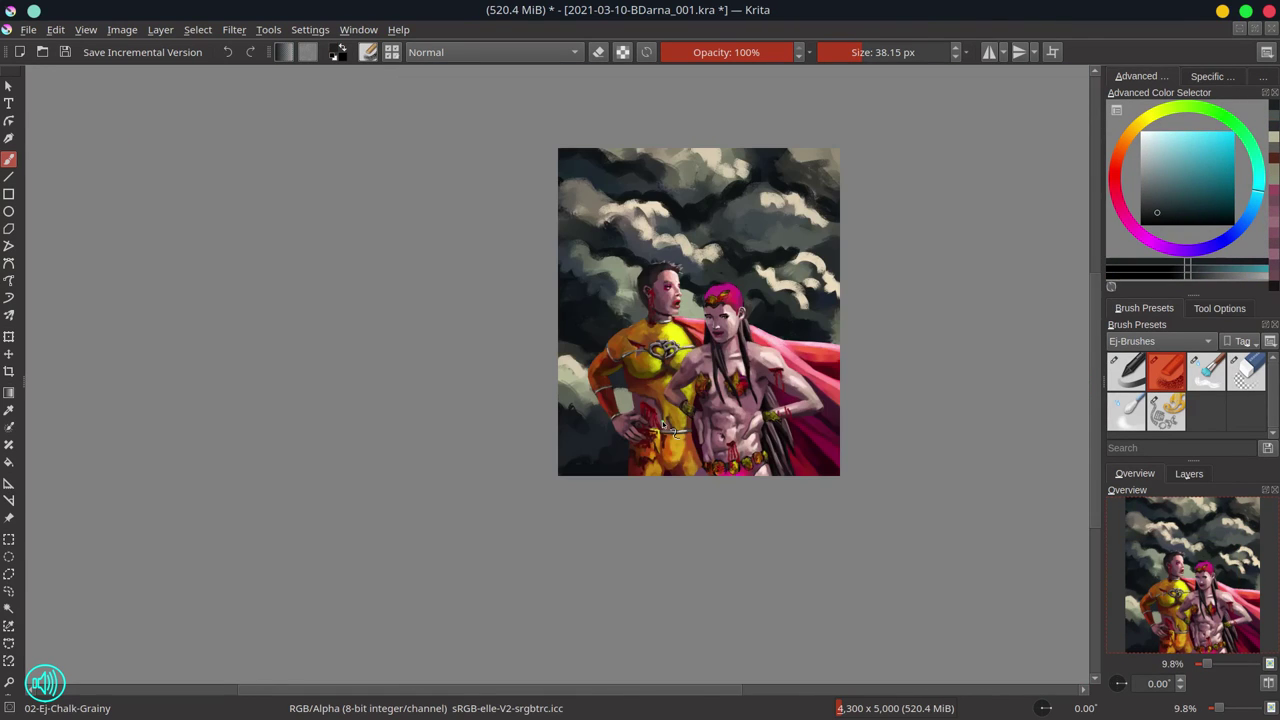
key("ctrl+s")
left_click(1268, 686)
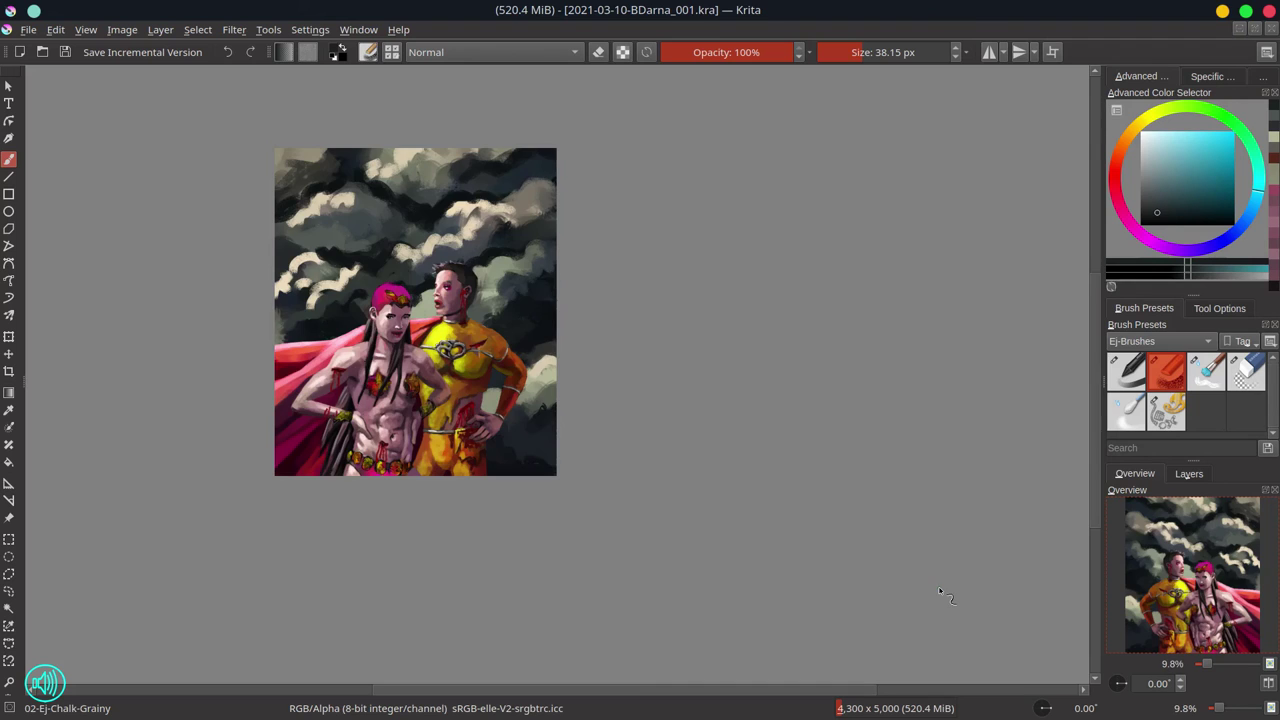
Pick a dark red colour and zoom from 17% to 37% on the figures' torsos
scroll(807, 532, "down", 2)
scroll(807, 532, "up", 4)
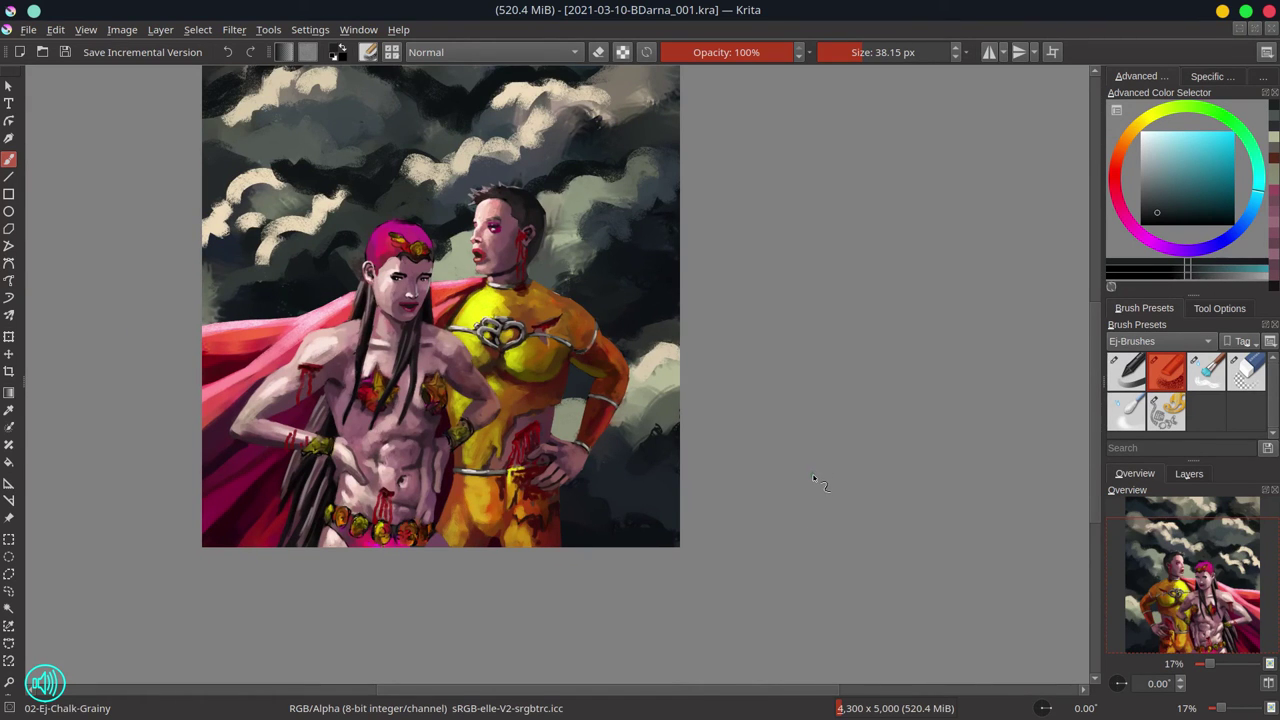
left_click(582, 360, "ctrl")
left_click_drag(582, 362, 588, 356)
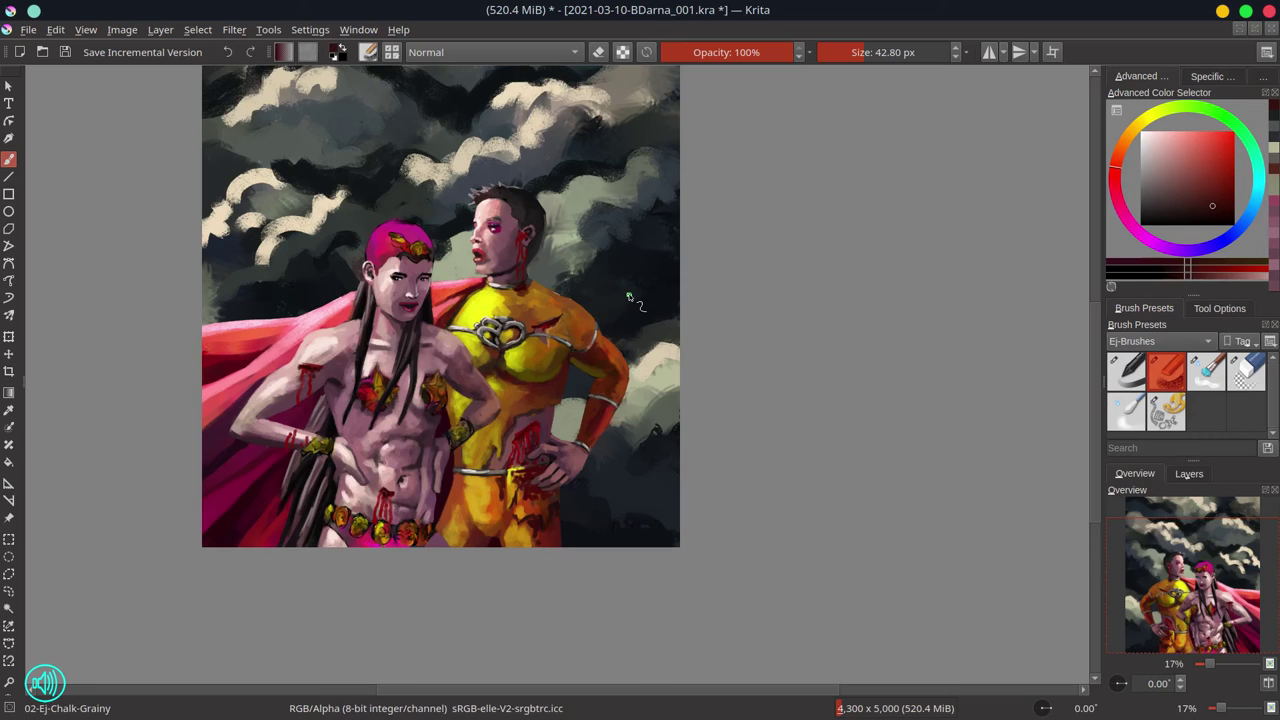
left_click(572, 492, "ctrl")
left_click_drag(572, 492, 578, 490)
left_click(532, 468, "ctrl")
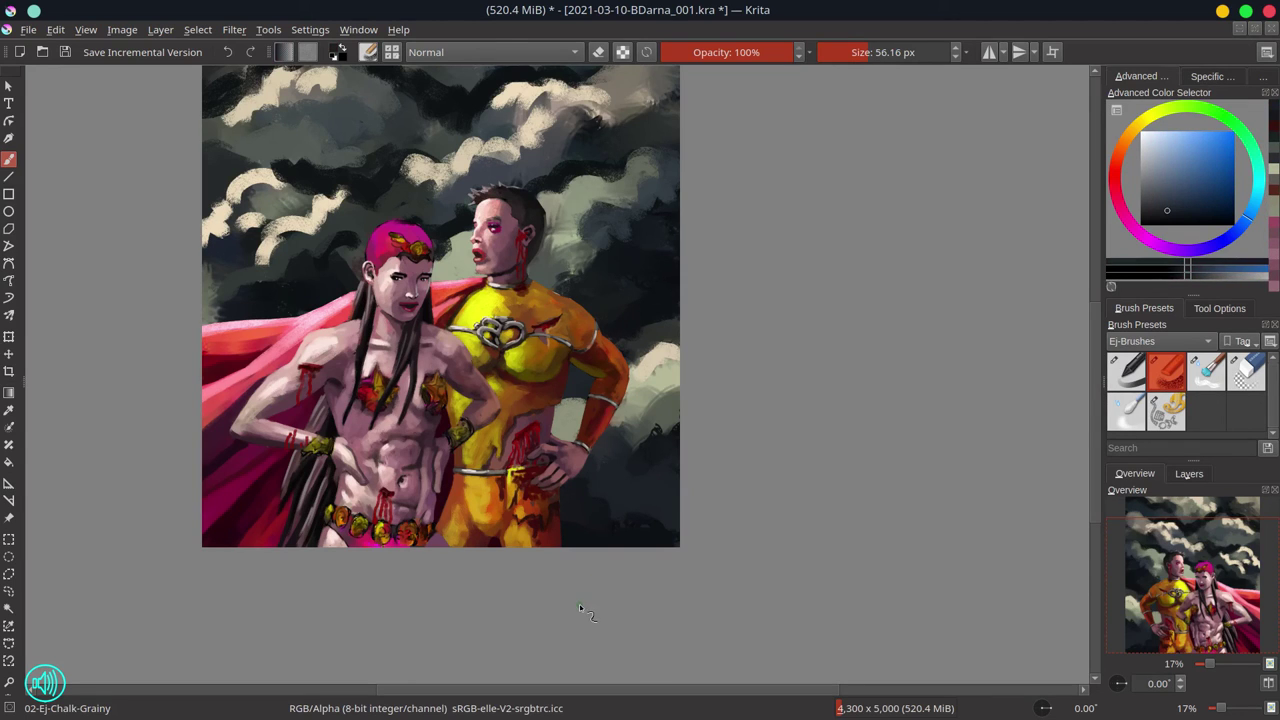
left_click(439, 449, "ctrl")
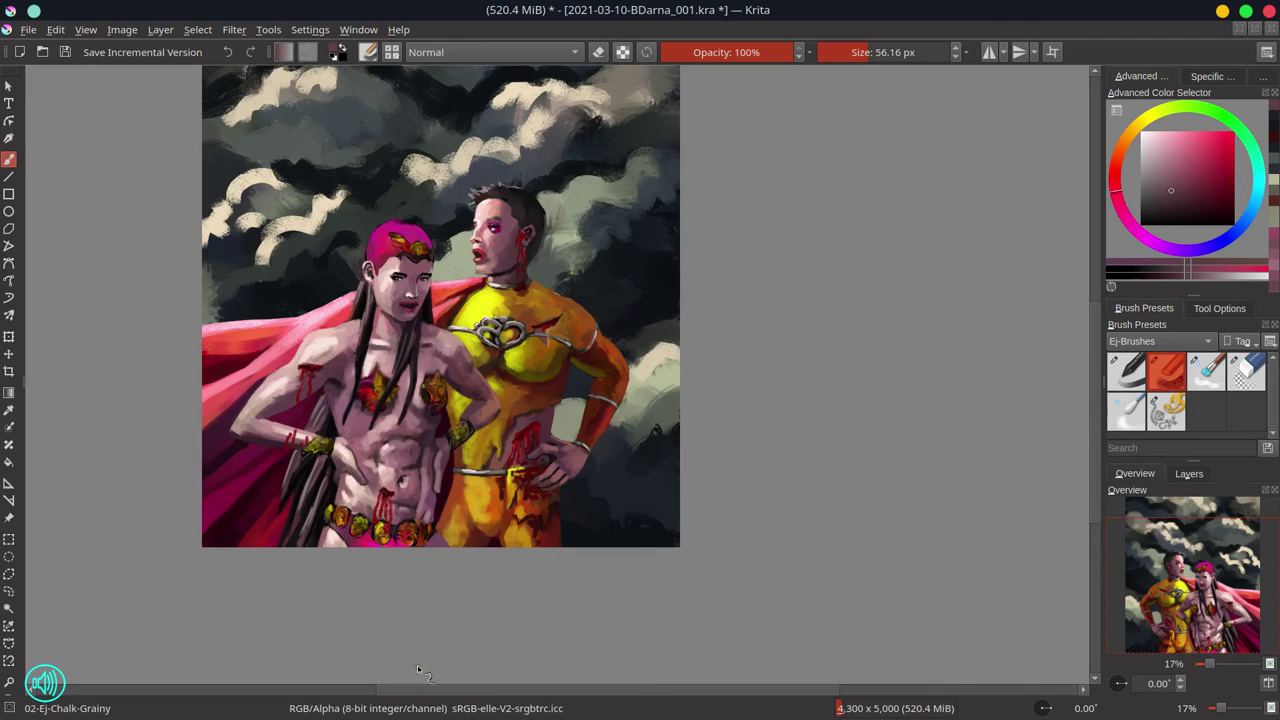
scroll(428, 645, "up", 5)
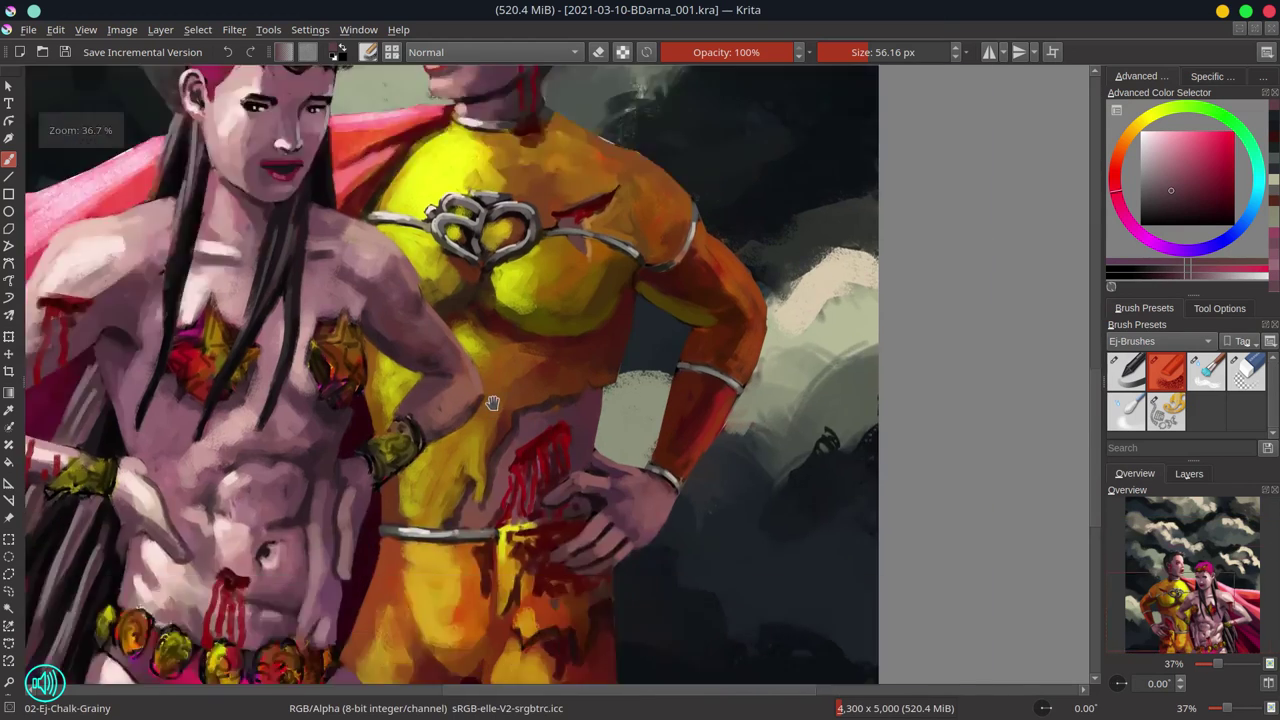
Paint fine gold scrollwork on the tiara, alternating gold with dark red and hair-pink tones
left_click(584, 310, "ctrl")
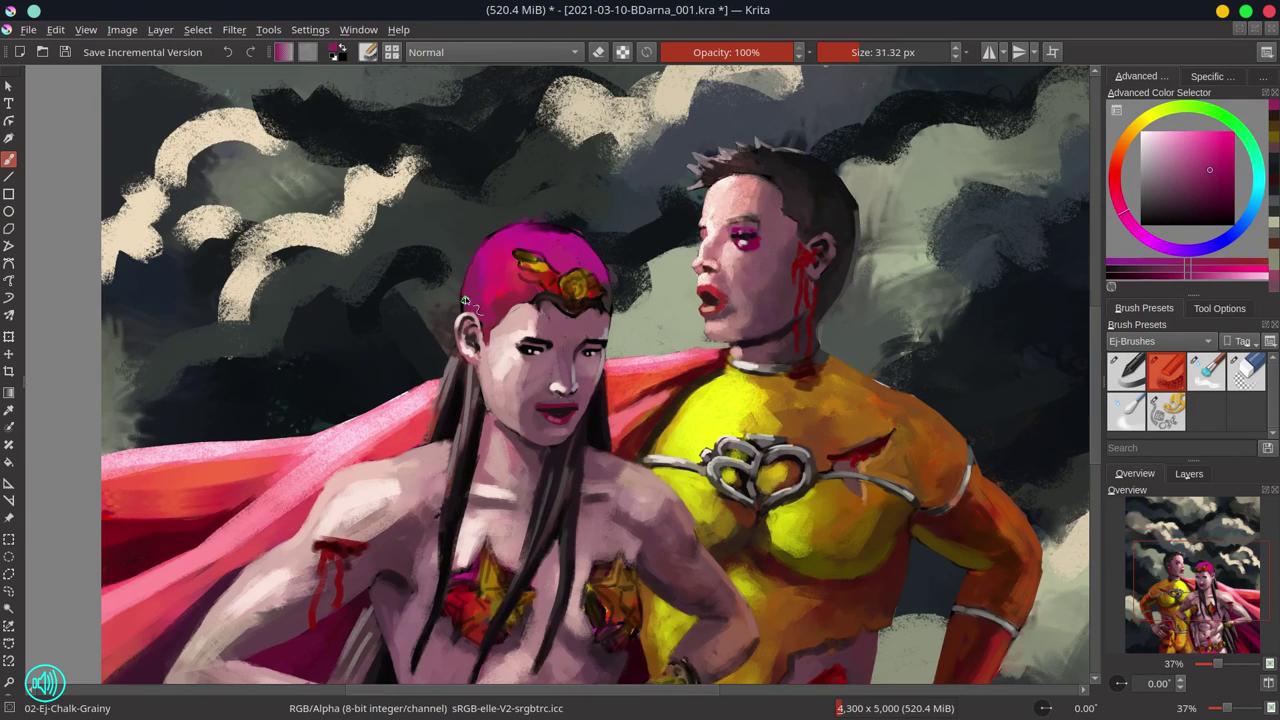
left_click(505, 240, "ctrl")
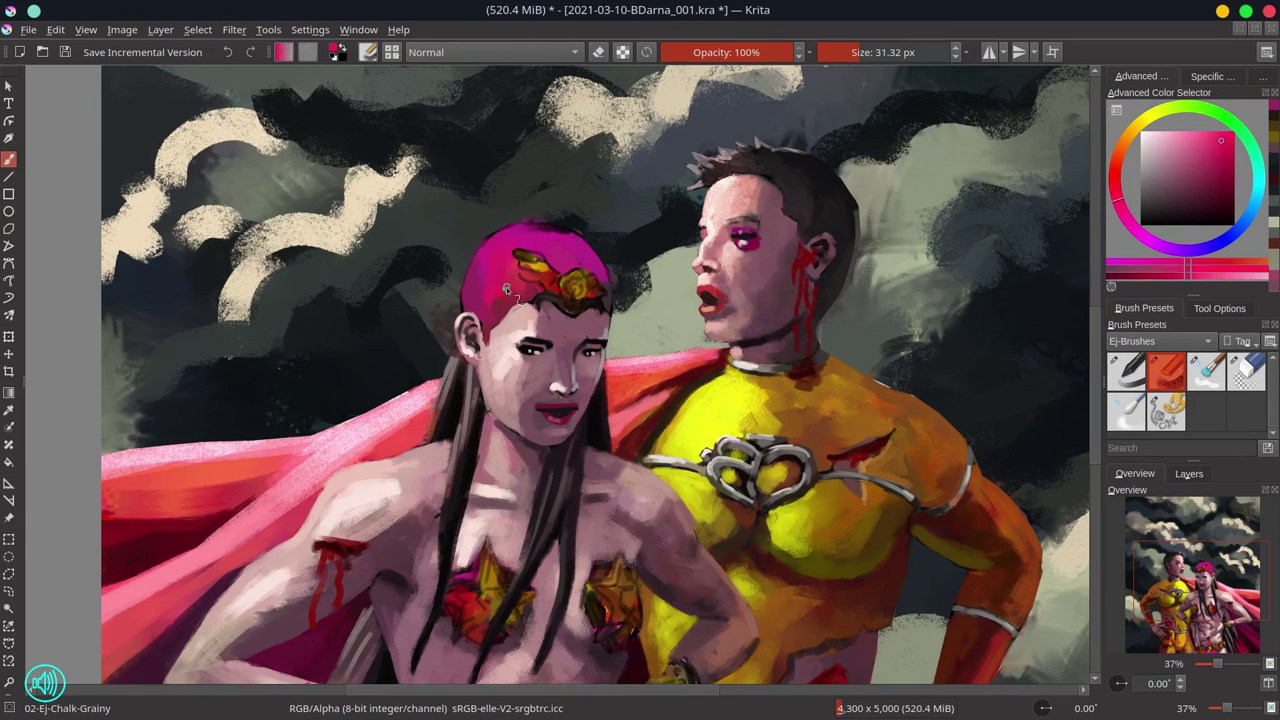
left_click(593, 255, "ctrl")
key("bracketleft")
key("bracketleft")
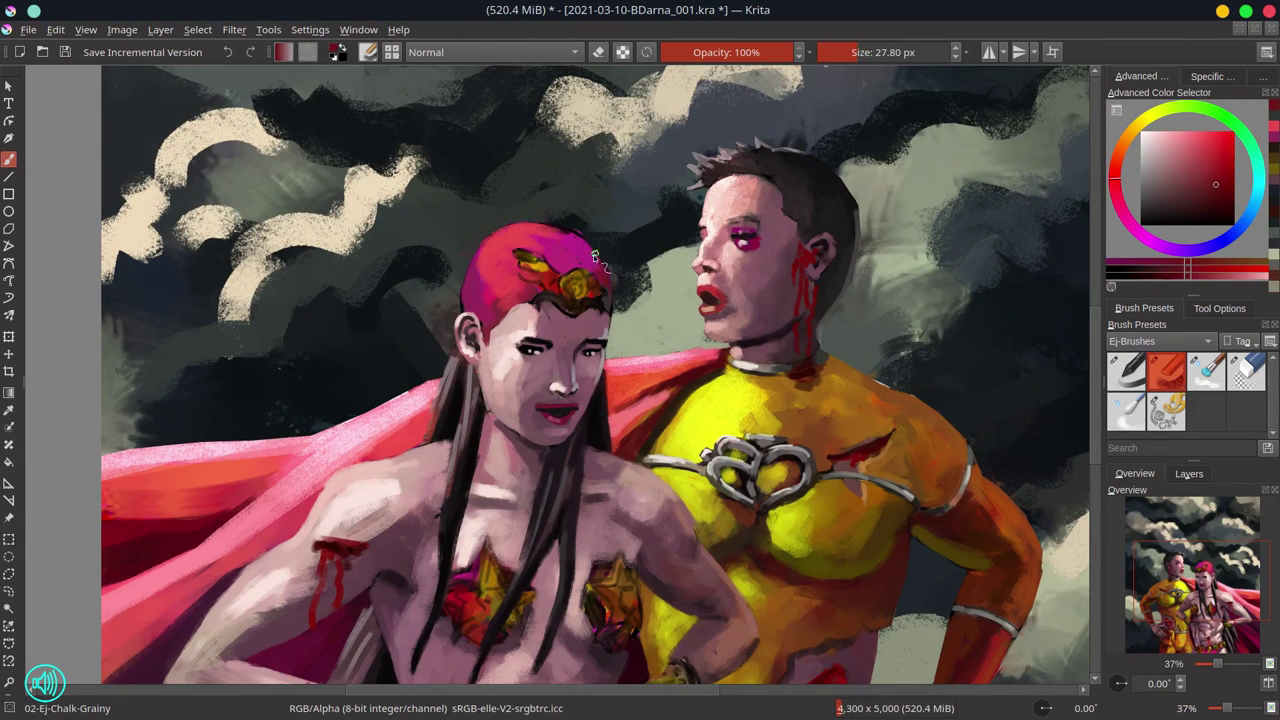
left_click(553, 300, "ctrl")
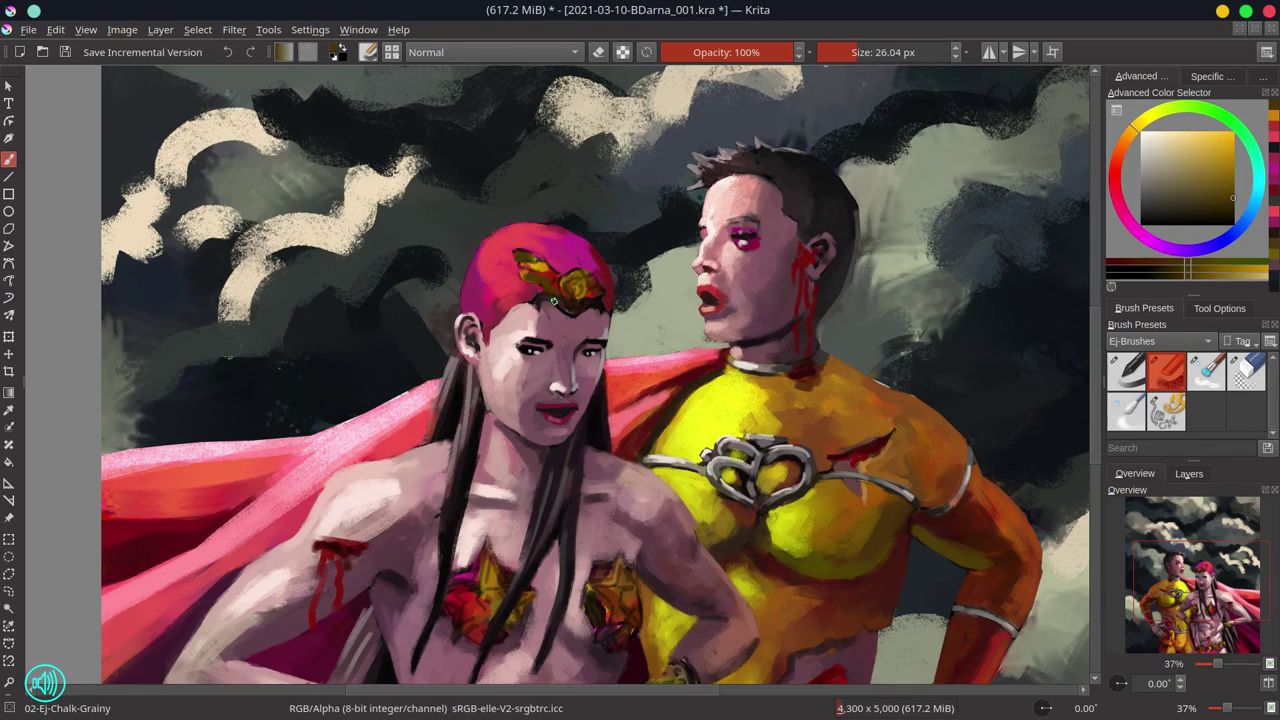
left_click(573, 313, "ctrl")
key("bracketleft")
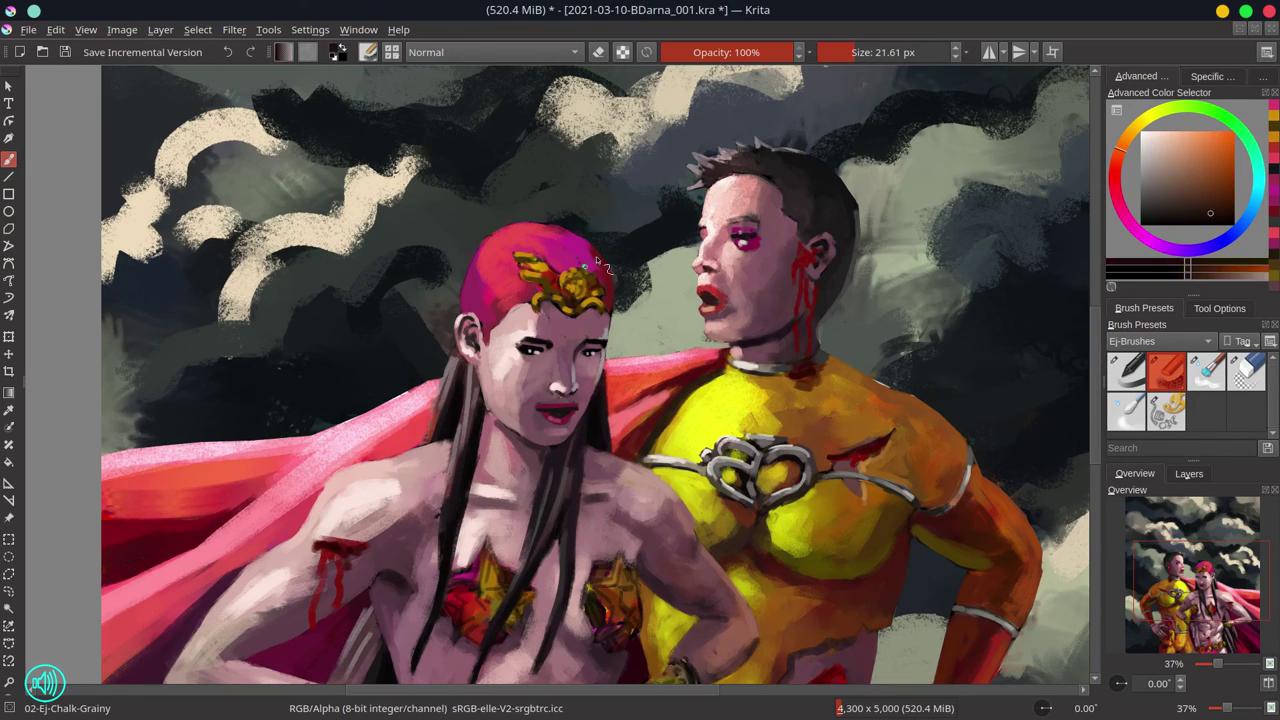
left_click(590, 298, "ctrl")
key("bracketleft")
left_click(551, 306, "ctrl")
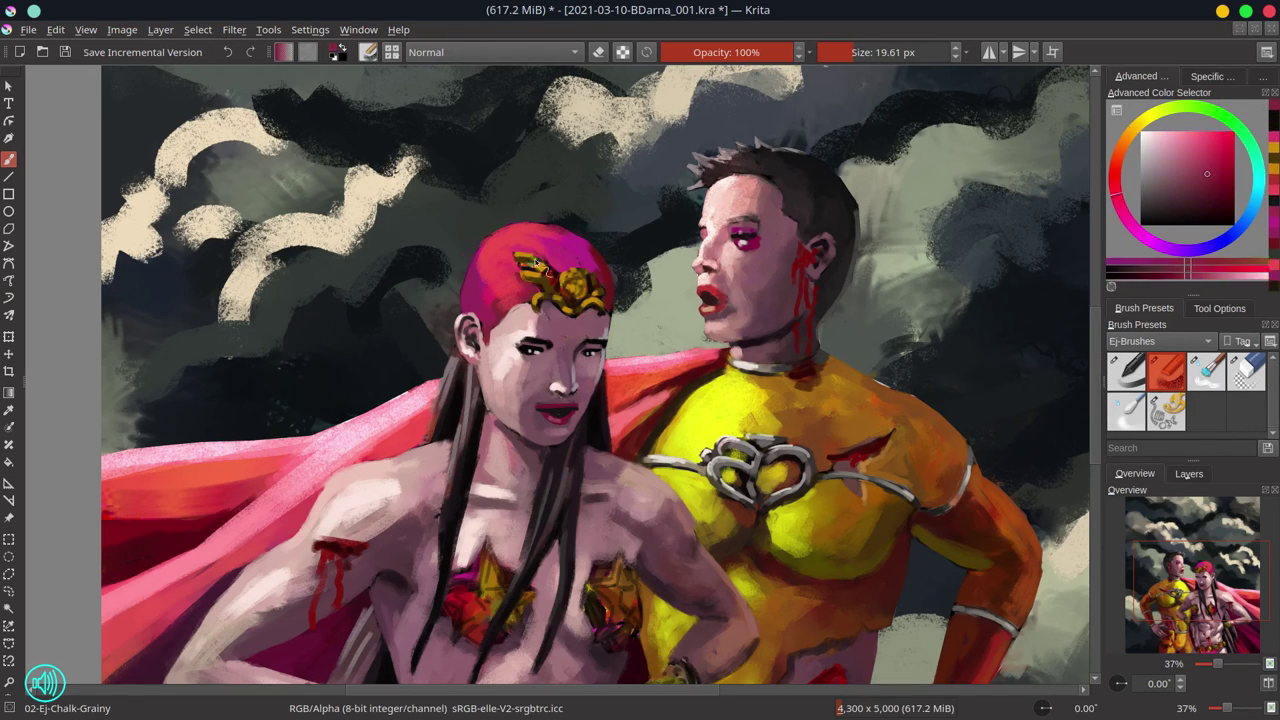
key("bracketleft")
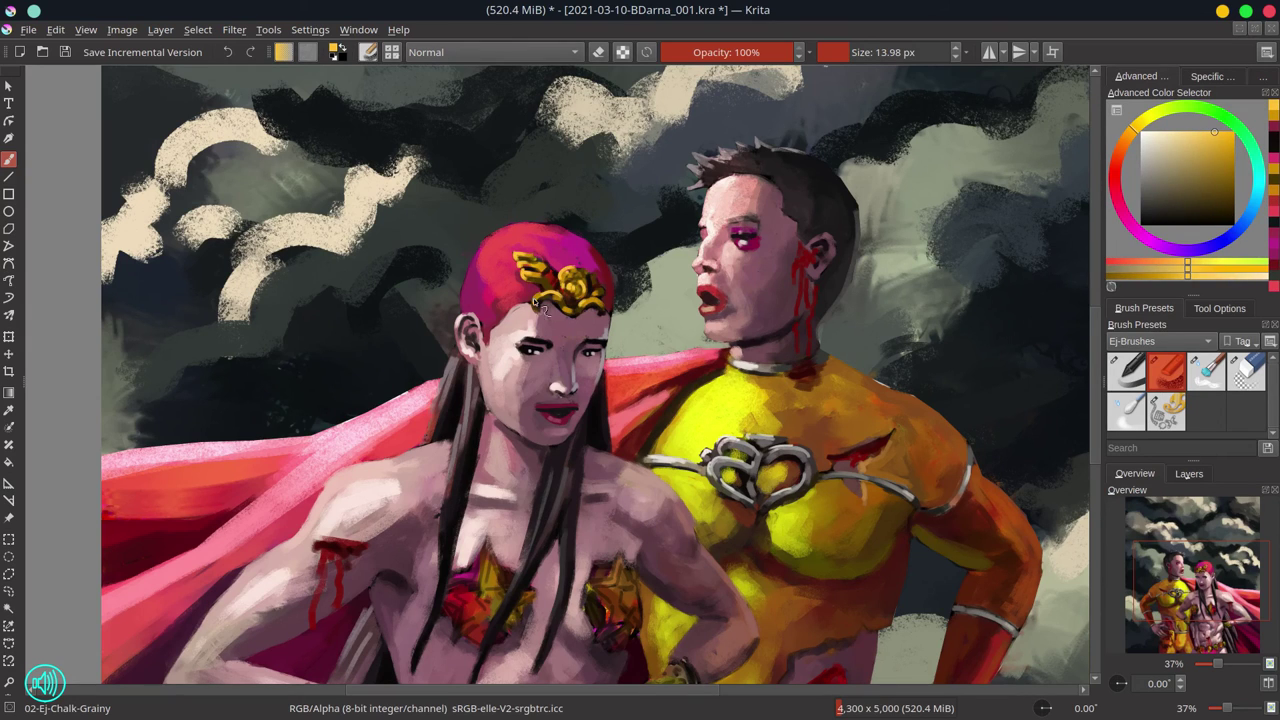
left_click(550, 288, "ctrl")
key("bracketright")
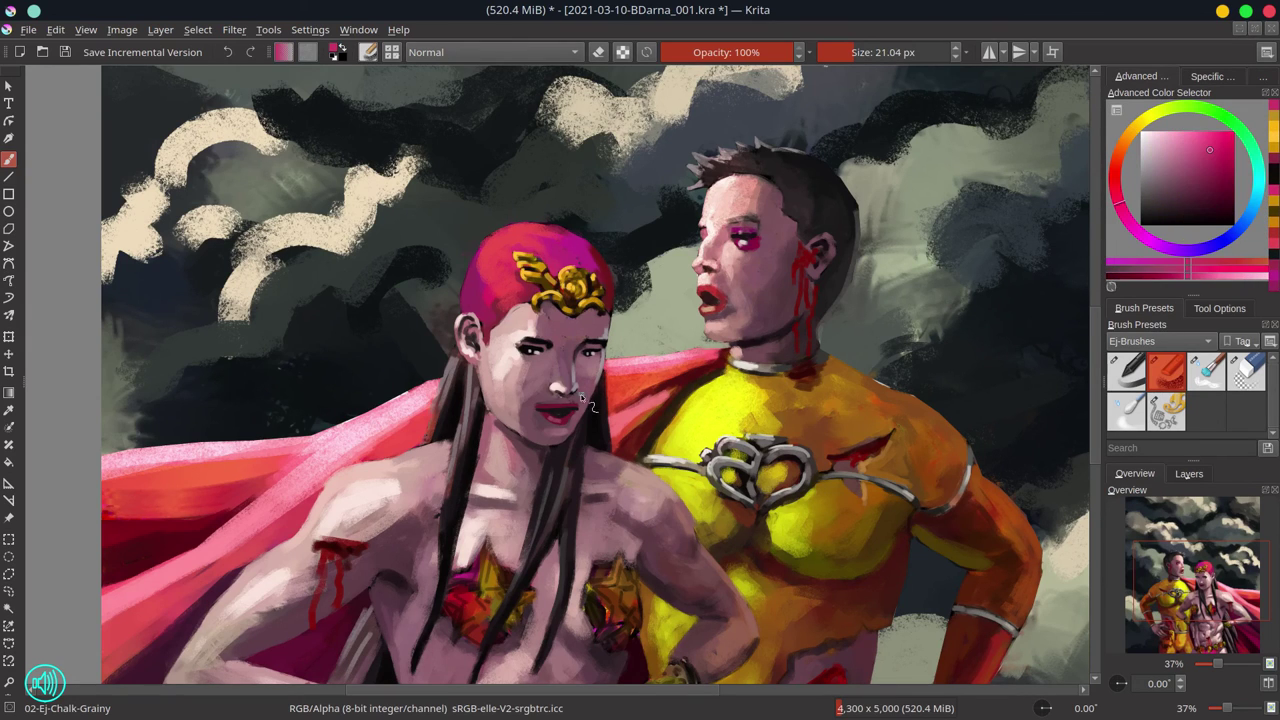
Outline the red chest stars with bright red and orange tones using a smaller brush
left_click_drag(537, 418, 530, 287)
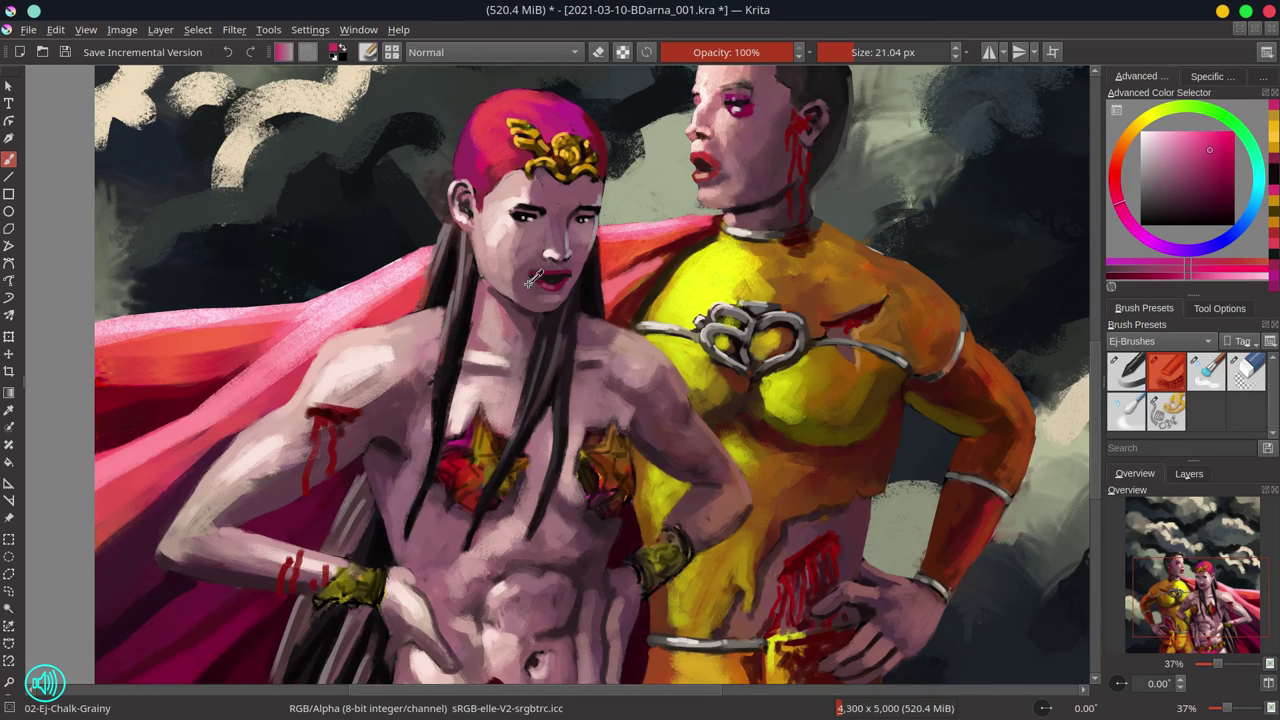
left_click(580, 483, "ctrl")
key("bracketright")
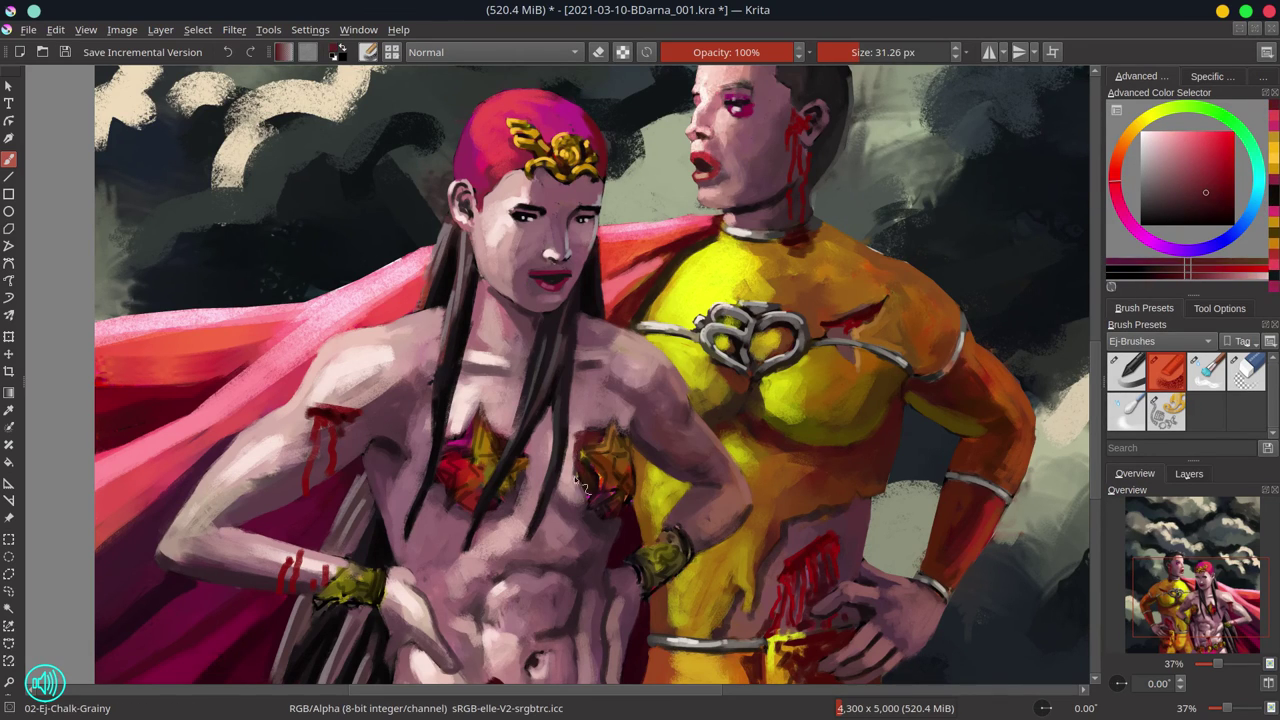
left_click(580, 483, "ctrl")
key("bracketleft")
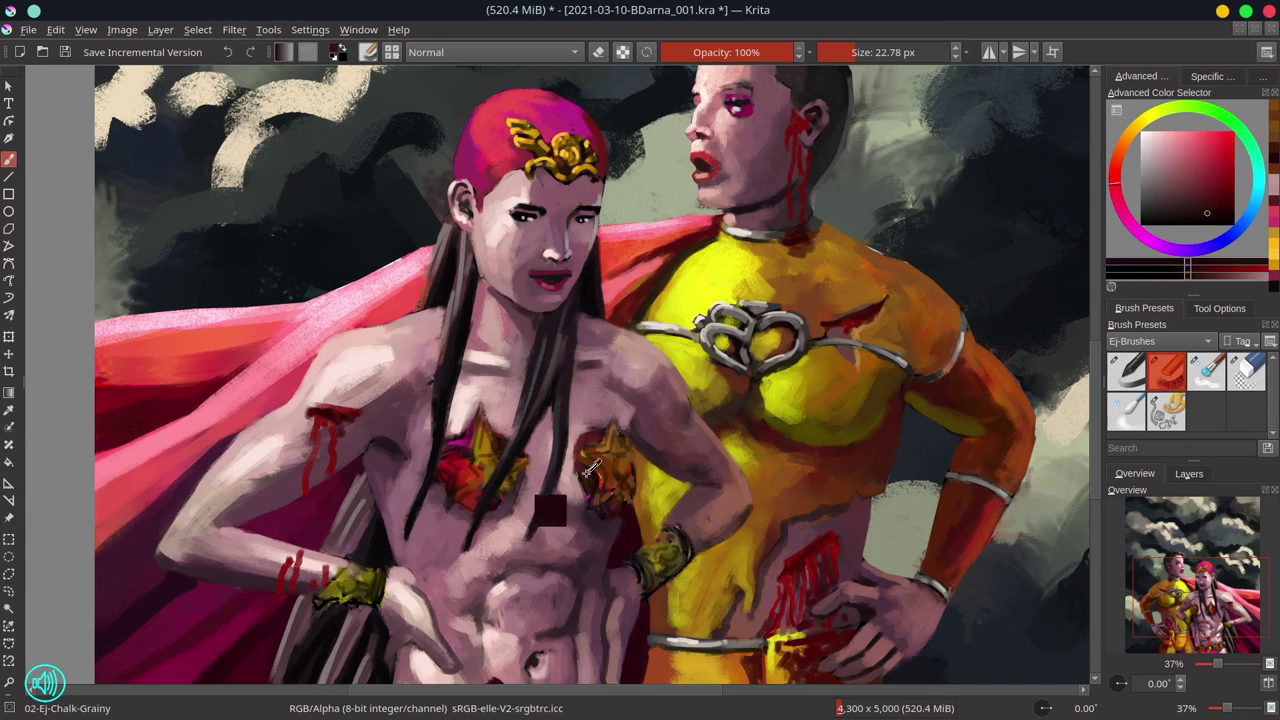
key("bracketleft")
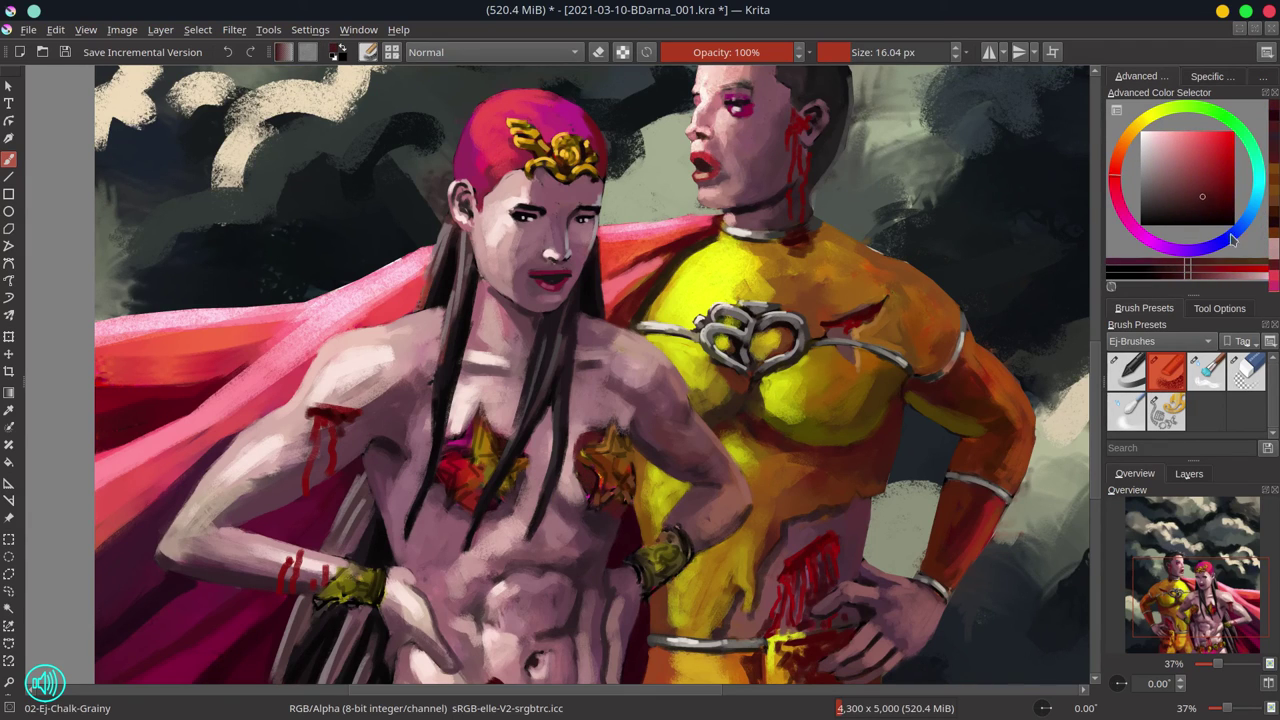
left_click(1197, 156)
key("bracketleft")
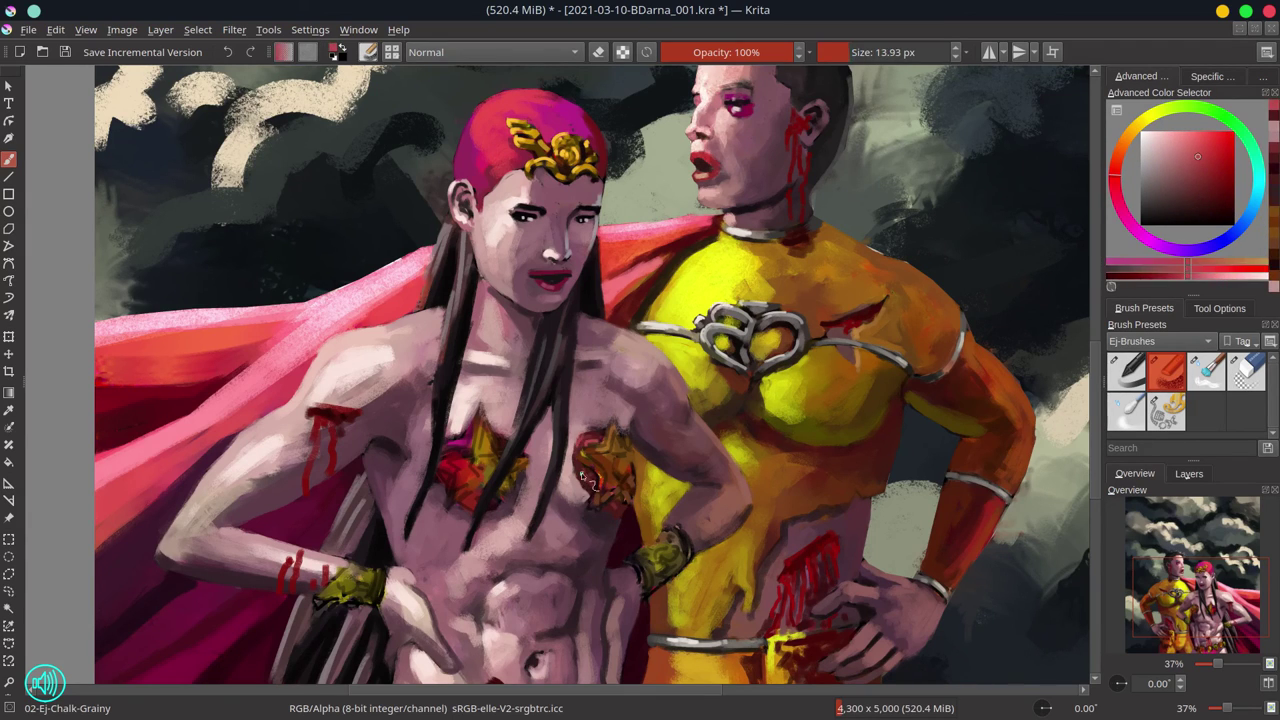
left_click(632, 437, "ctrl")
key("bracketright")
key("bracketright")
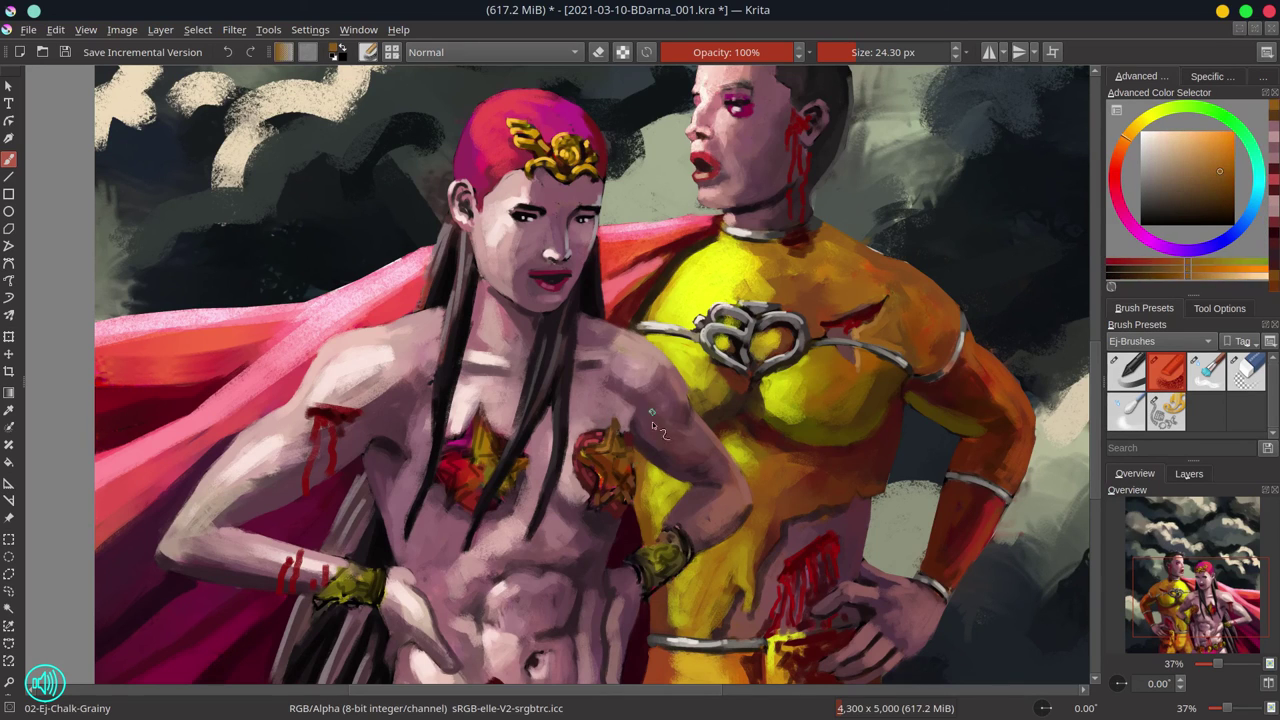
left_click(635, 474, "ctrl")
key("bracketleft")
key("bracketleft")
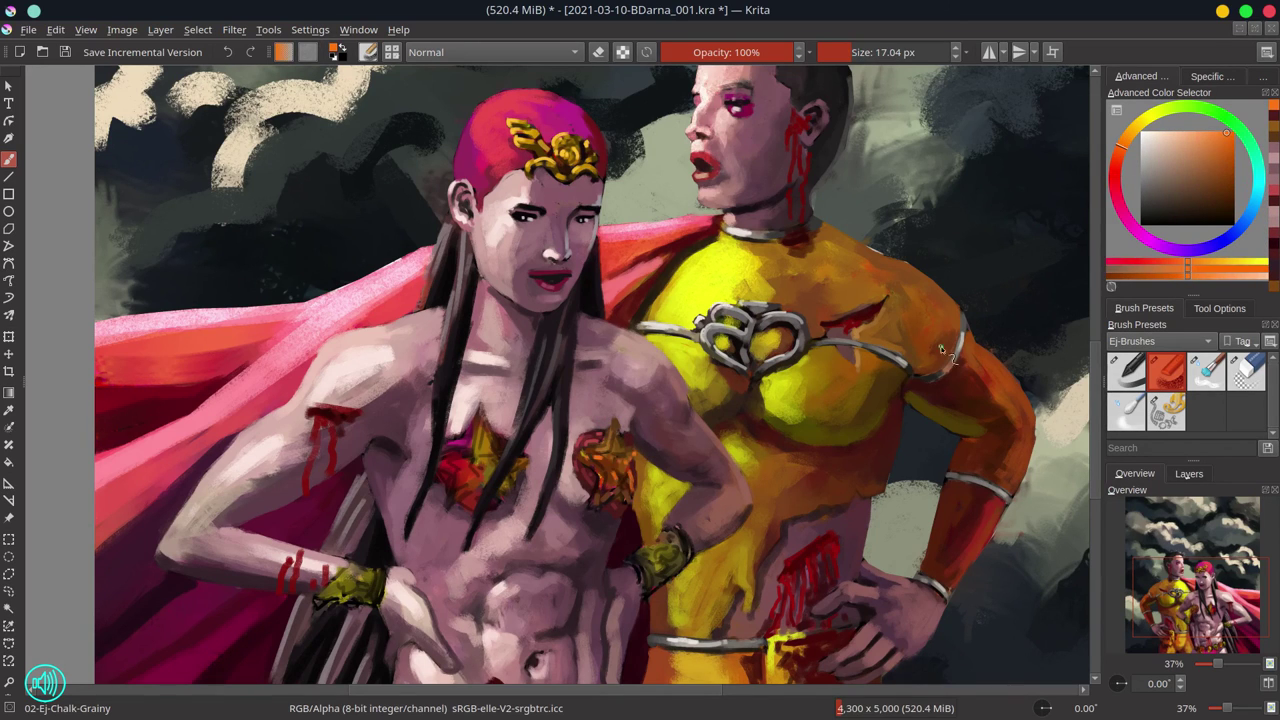
left_click(629, 493, "ctrl")
left_click(617, 464, "ctrl")
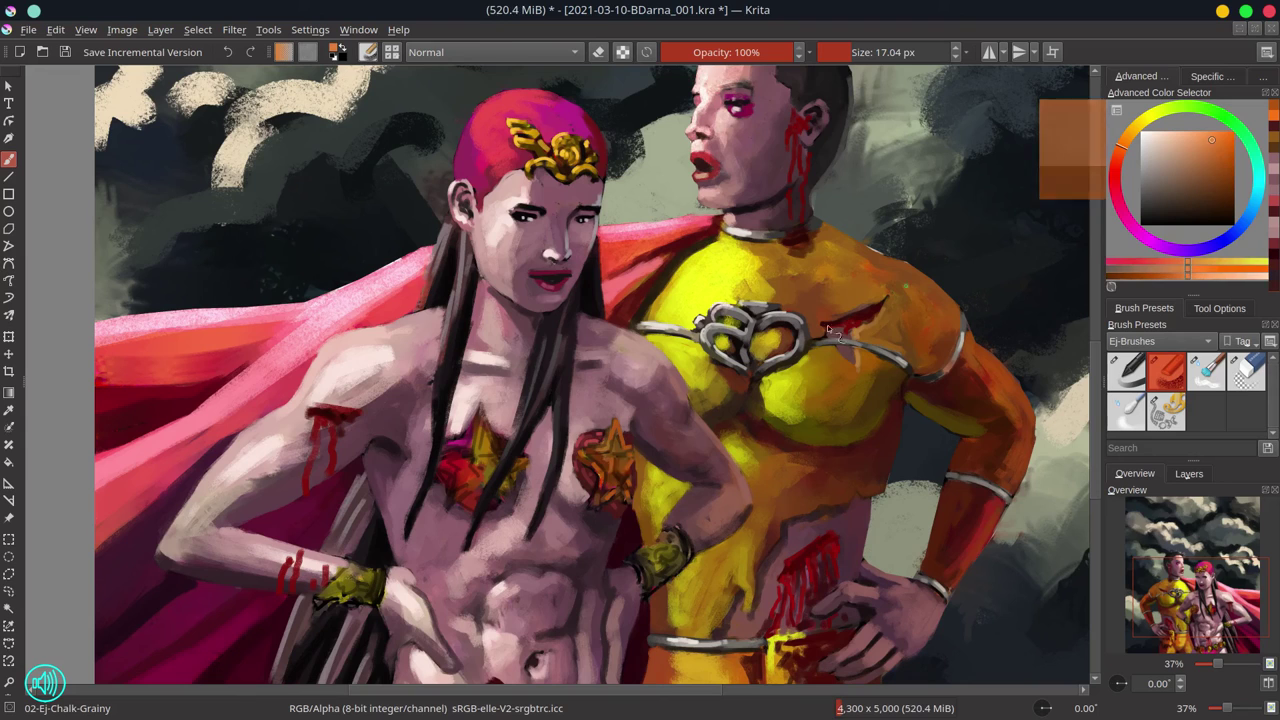
key("bracketleft")
Blend magenta, skin pink and red-brown around the chest star, then save the painting
left_click(603, 500, "ctrl")
key("bracketright")
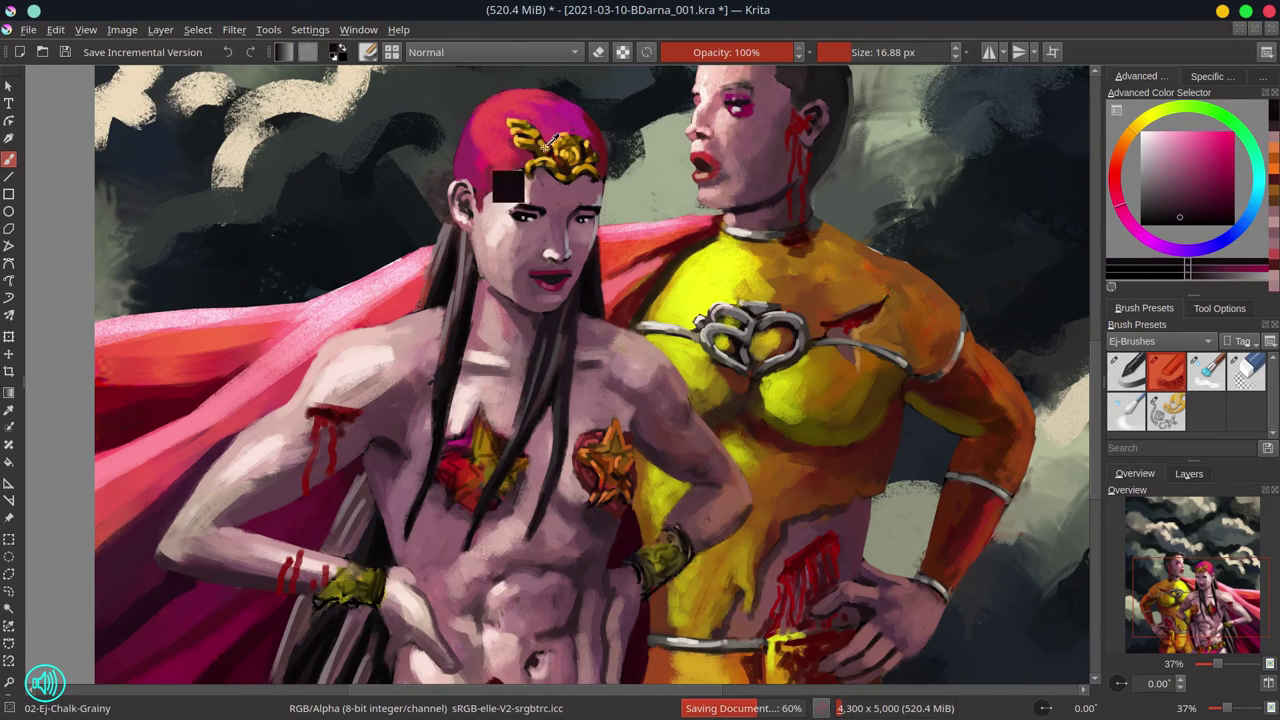
left_click(464, 437, "ctrl")
key("bracketright")
key("bracketright")
key("bracketright")
left_click(452, 458, "ctrl")
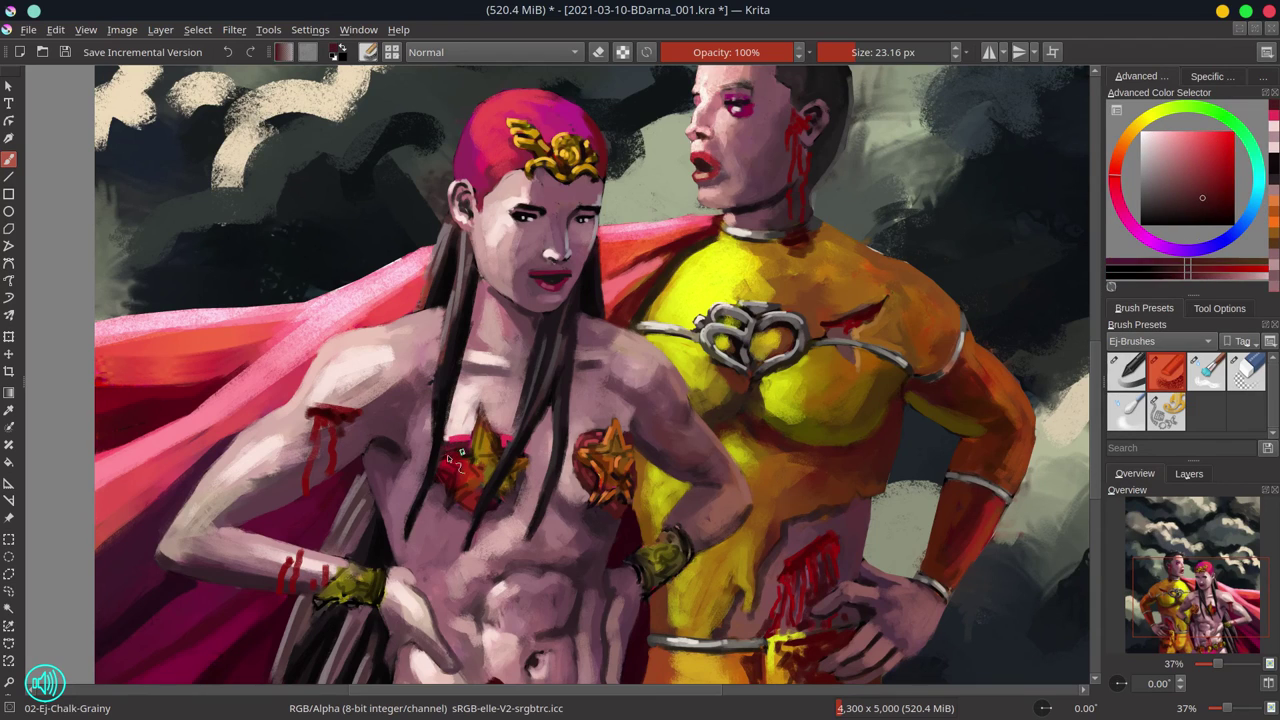
left_click(506, 446, "ctrl")
left_click(488, 510, "ctrl")
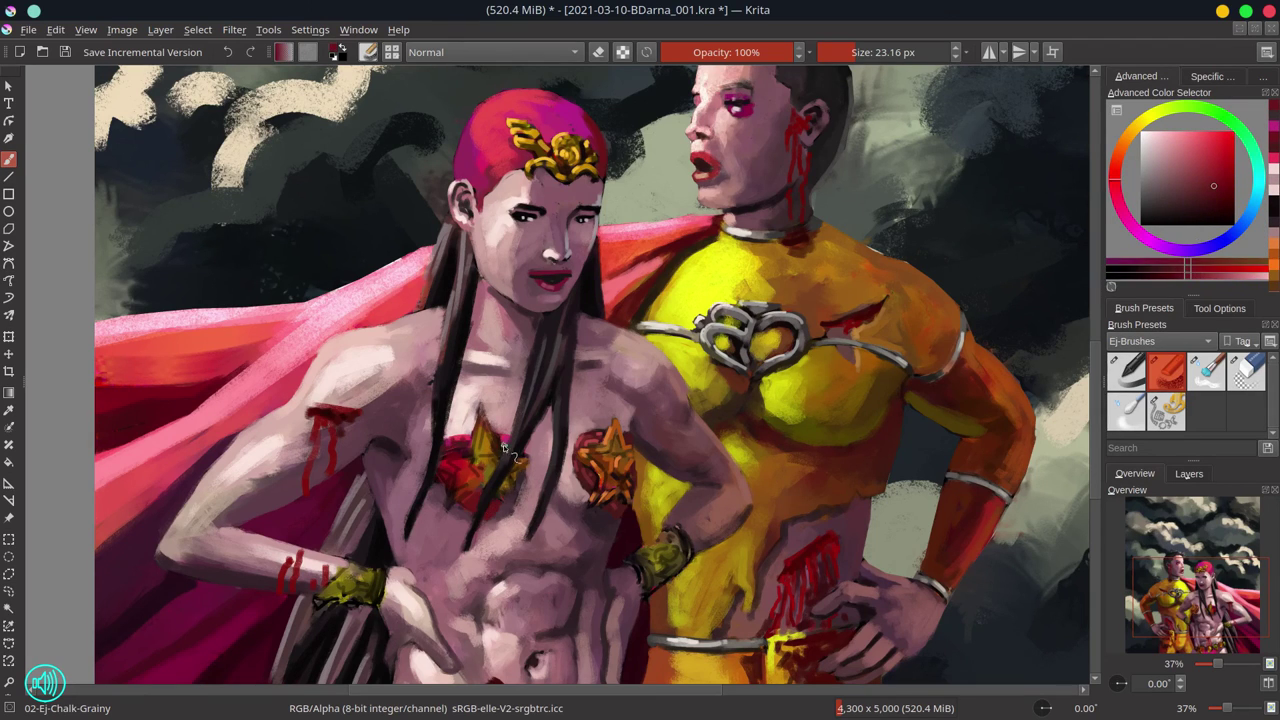
key("bracketleft")
key("bracketleft")
left_click(473, 503, "ctrl")
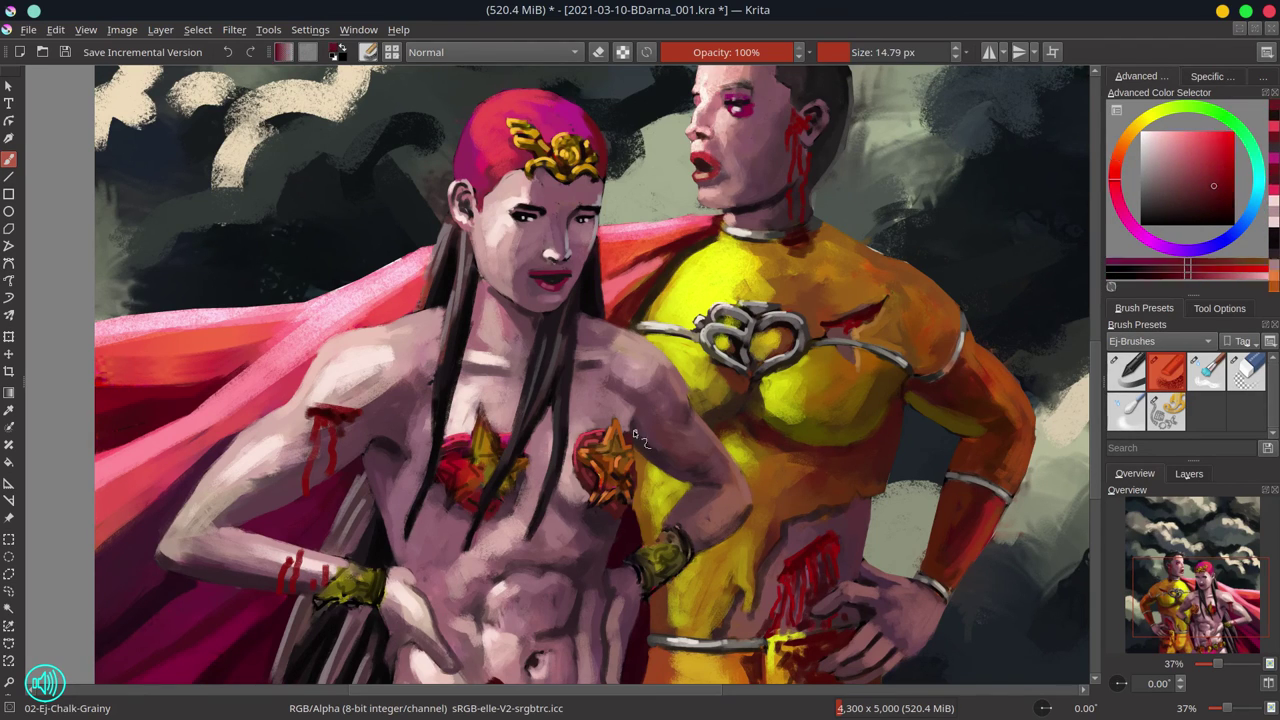
left_click(443, 531, "ctrl")
key("ctrl+s")
Repaint the left chest star with brighter yellow-gold highlights, ending with an 11.15 px brush
scroll(537, 333, "up", 1)
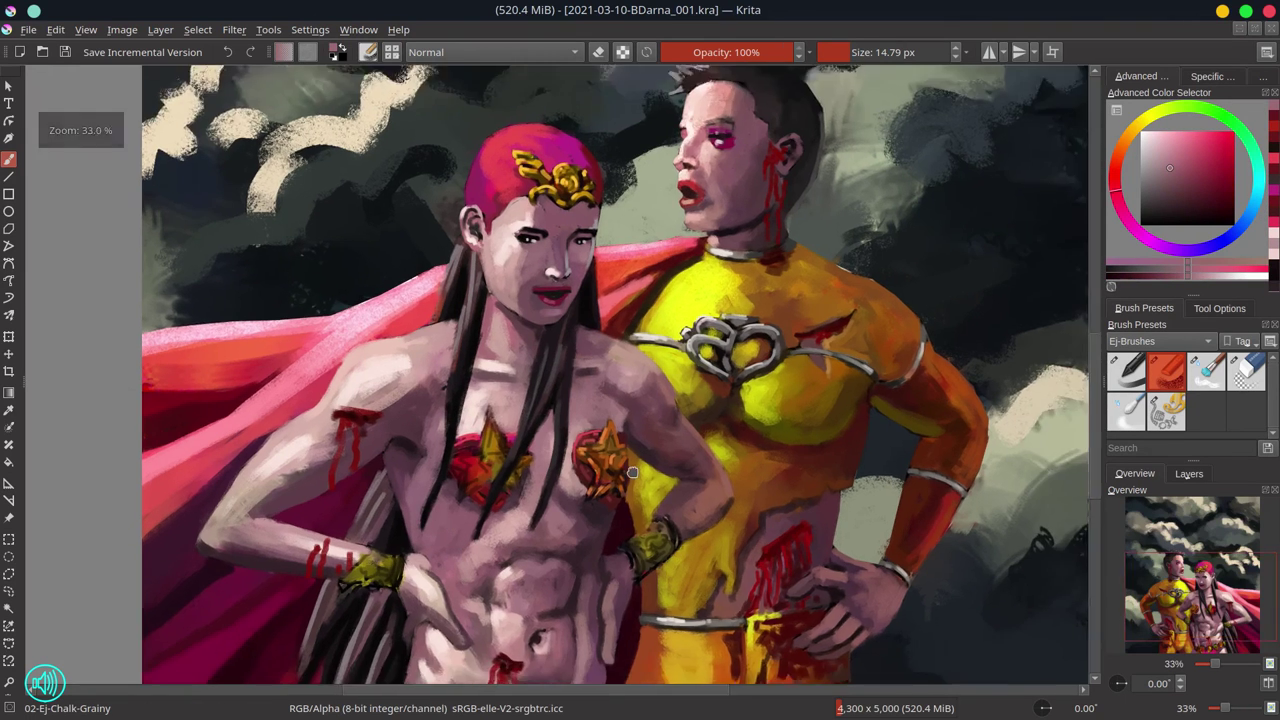
key("bracketright")
left_click(480, 470, "ctrl")
left_click(490, 508, "ctrl")
left_click(490, 508, "ctrl")
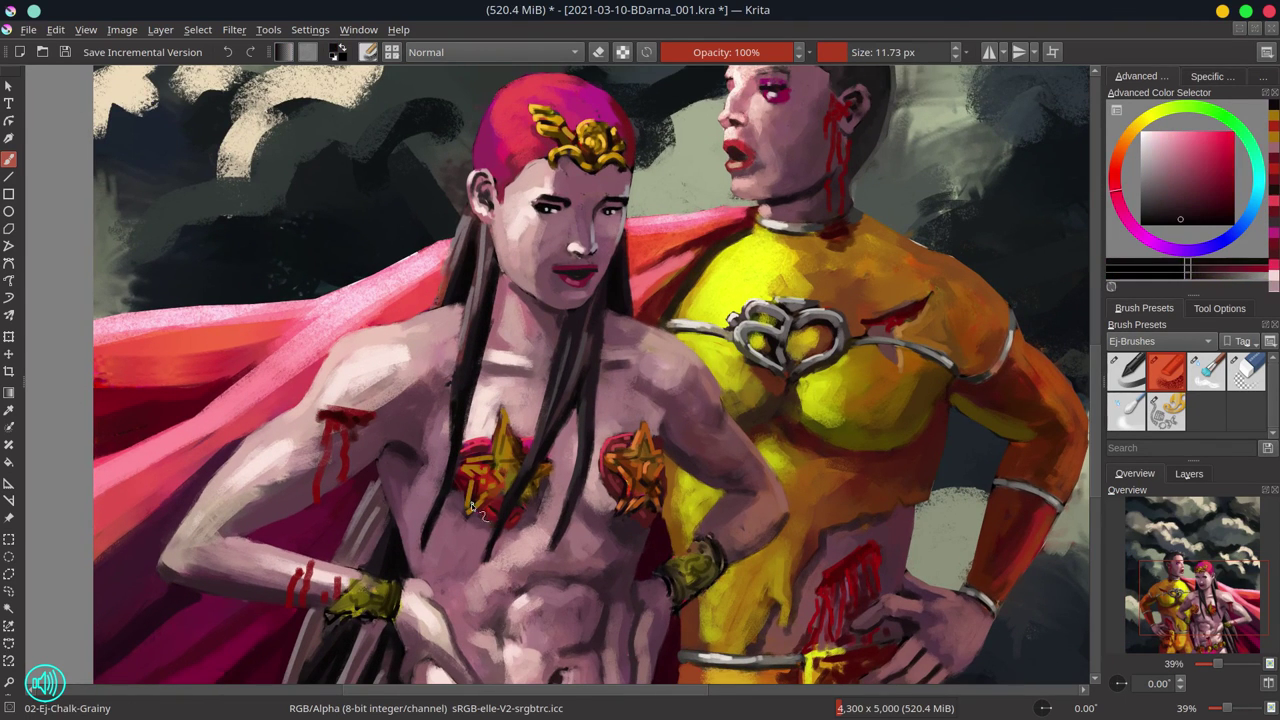
left_click(483, 468, "ctrl")
key("bracketleft")
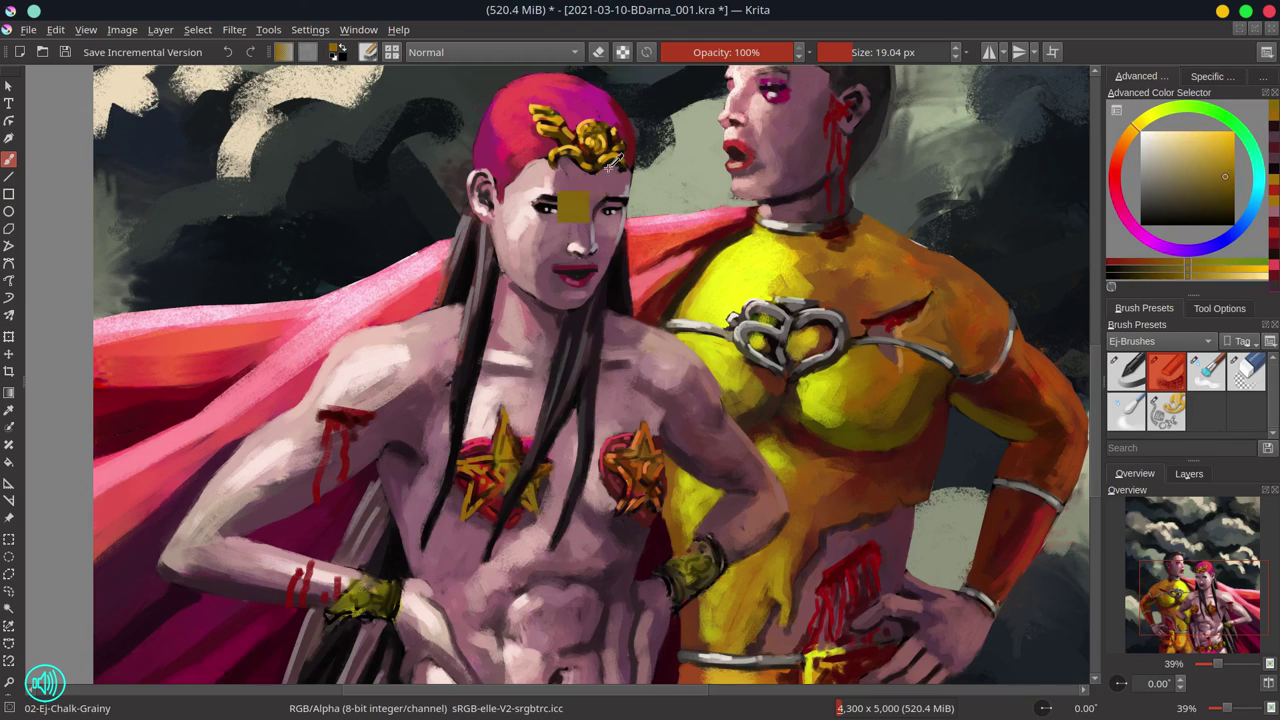
left_click(490, 508, "ctrl")
left_click(491, 457, "ctrl")
left_click(491, 457, "ctrl")
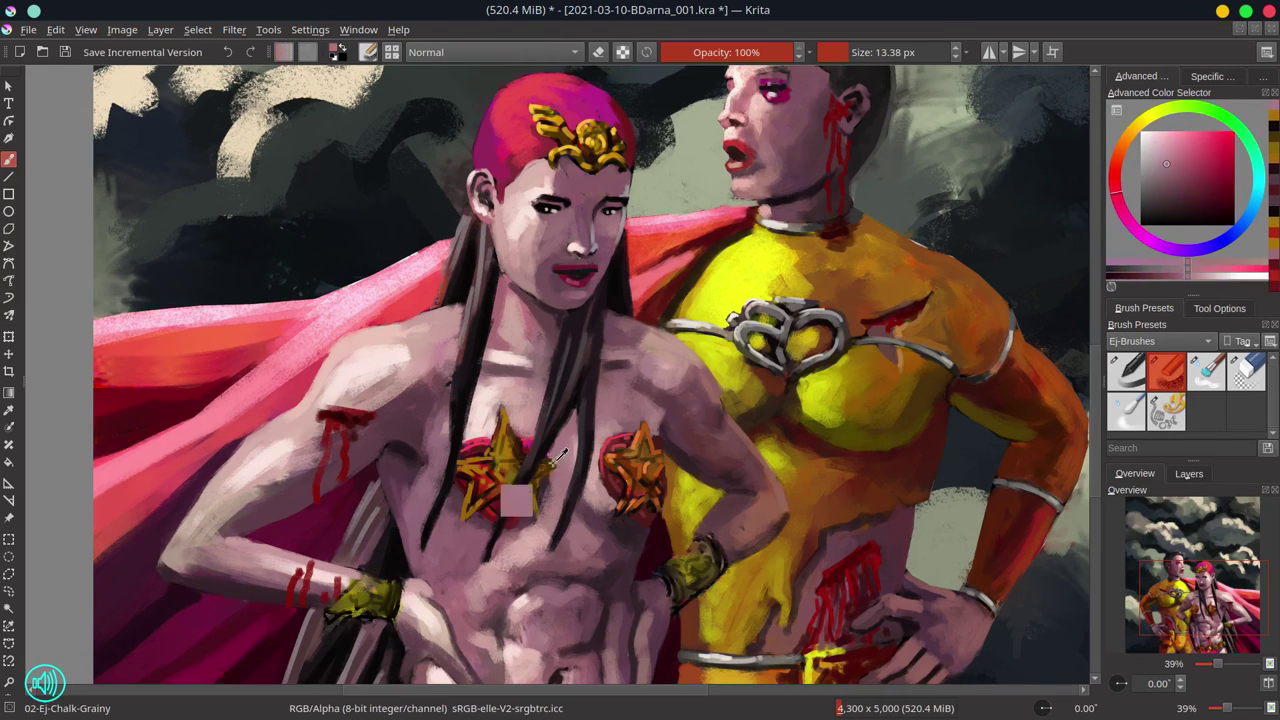
key("bracketright")
left_click(499, 459, "ctrl")
left_click(499, 459, "ctrl")
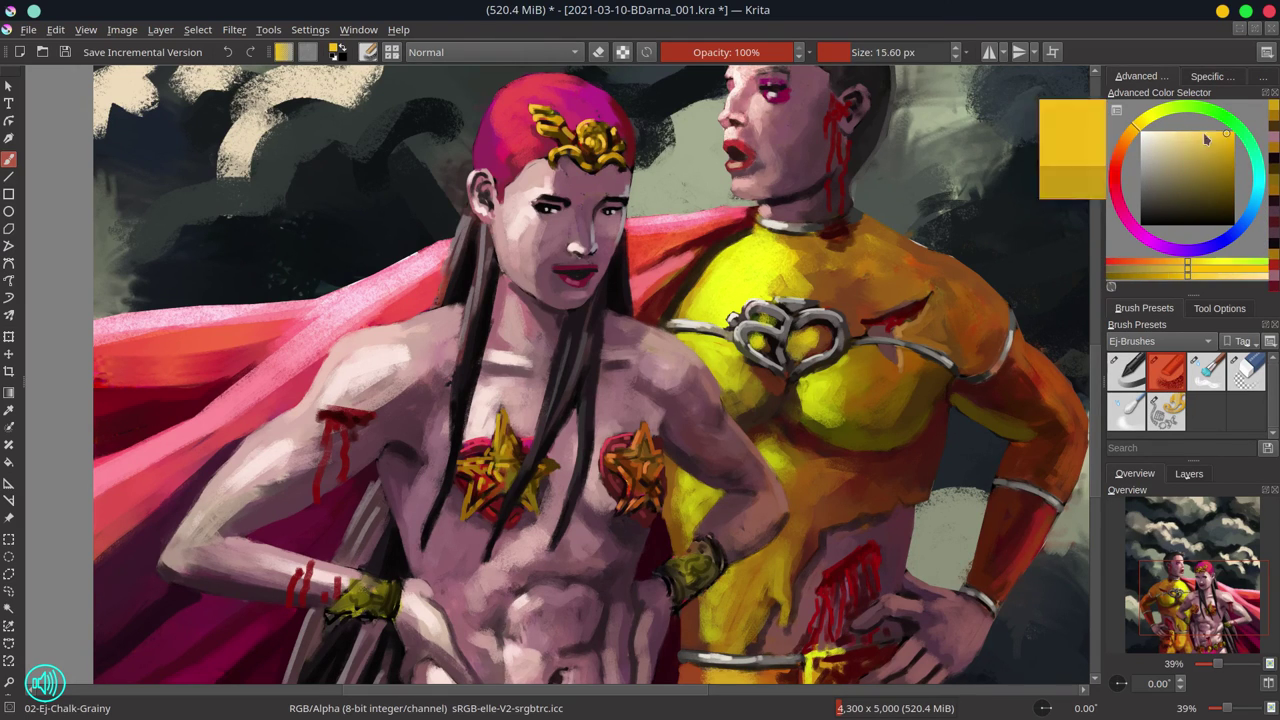
left_click(490, 456, "ctrl")
key("bracketleft")
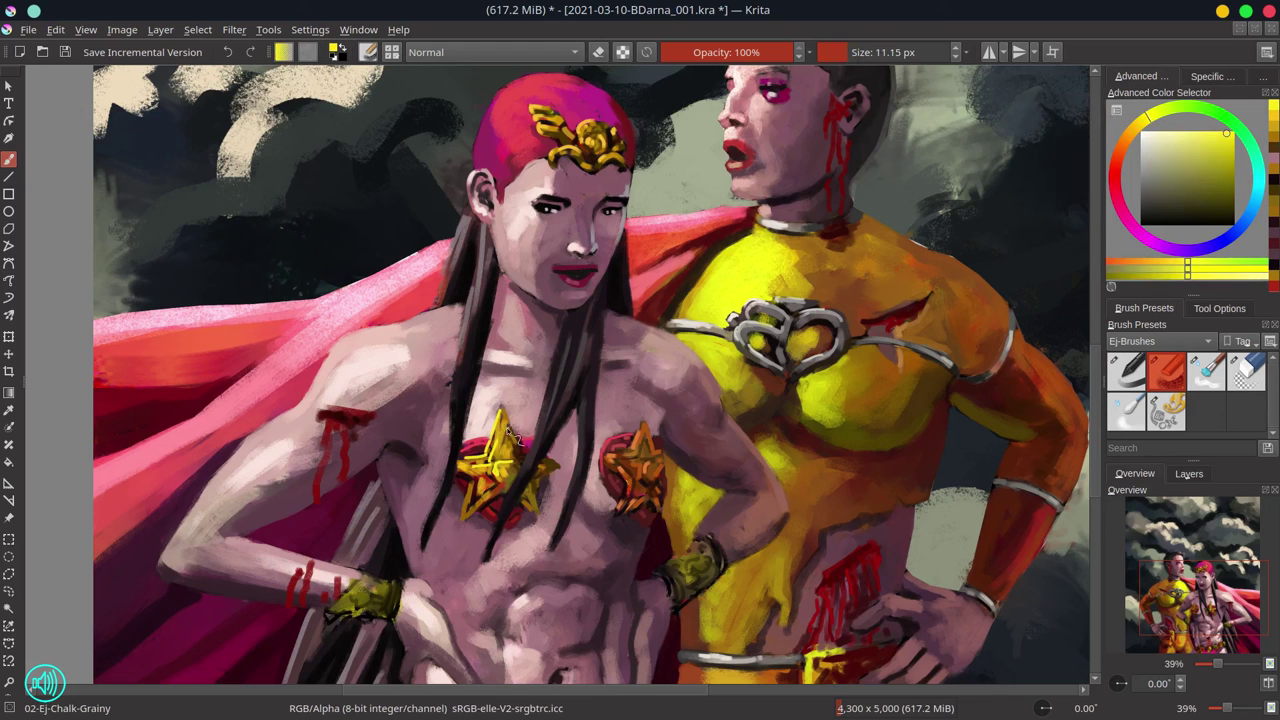
Sample an orange tone, save the painting, and mirror the canvas view to check the composition
scroll(697, 395, "down", 4)
left_click(632, 397, "ctrl")
scroll(632, 397, "up", 1)
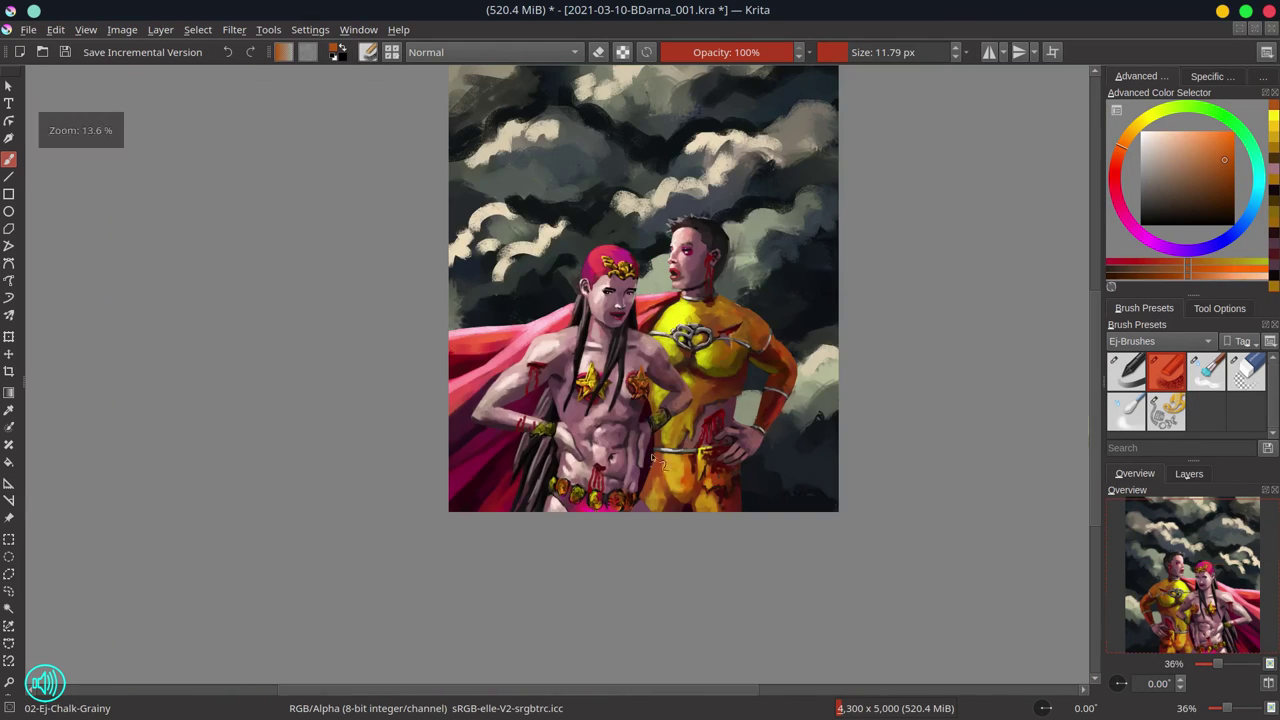
key("ctrl+s")
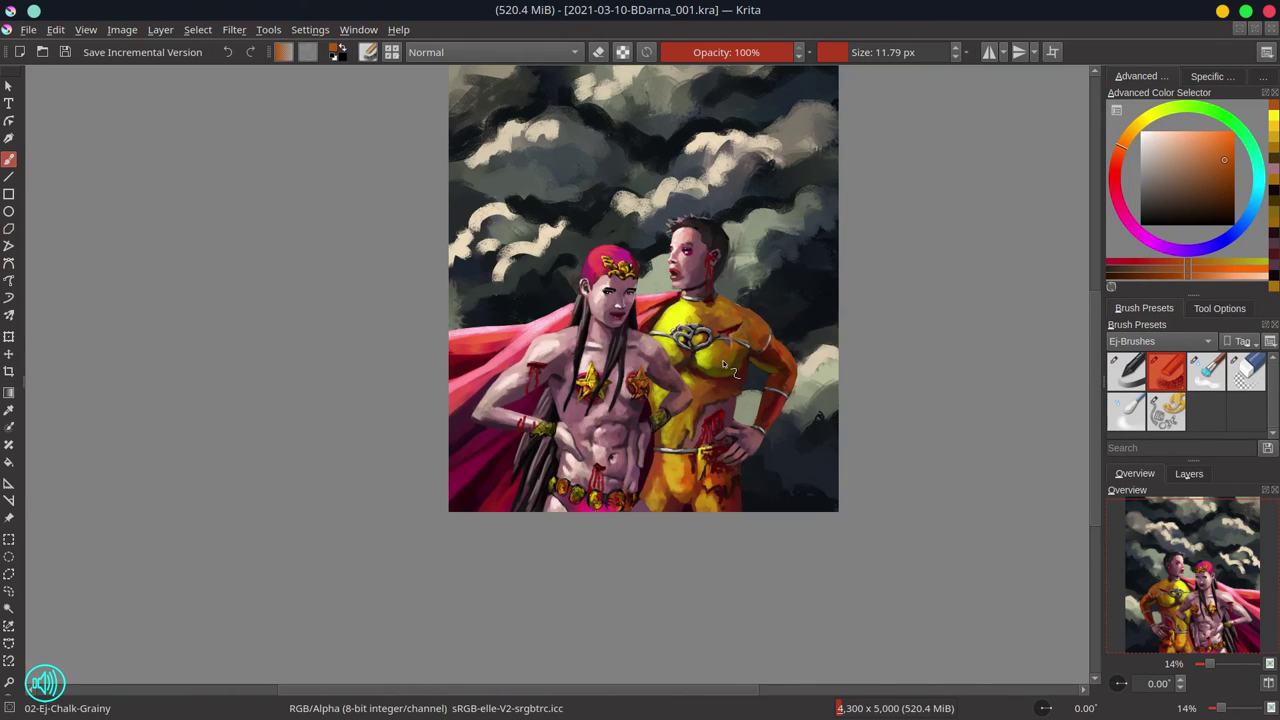
key("m")
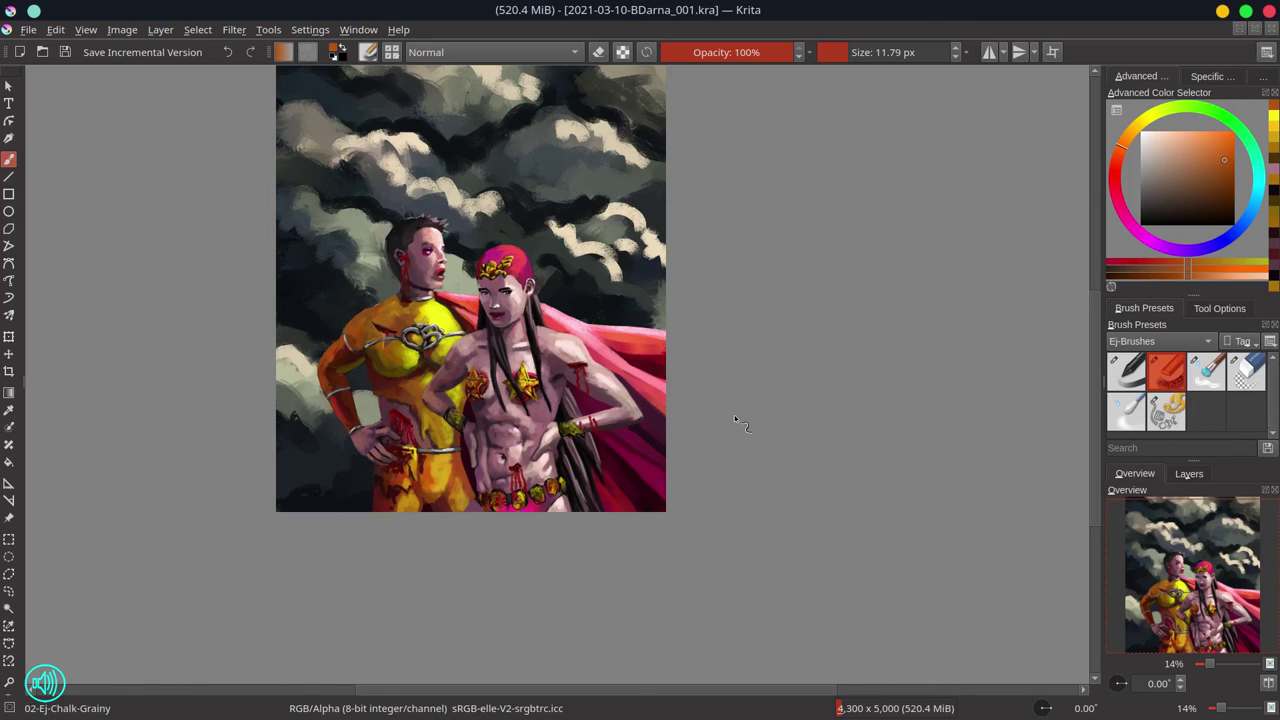
Zoom around the composition sampling cape pink, suit yellow and skin tones, then save again
scroll(520, 305, "up", 5)
scroll(520, 305, "down", 2)
left_click(700, 407, "ctrl")
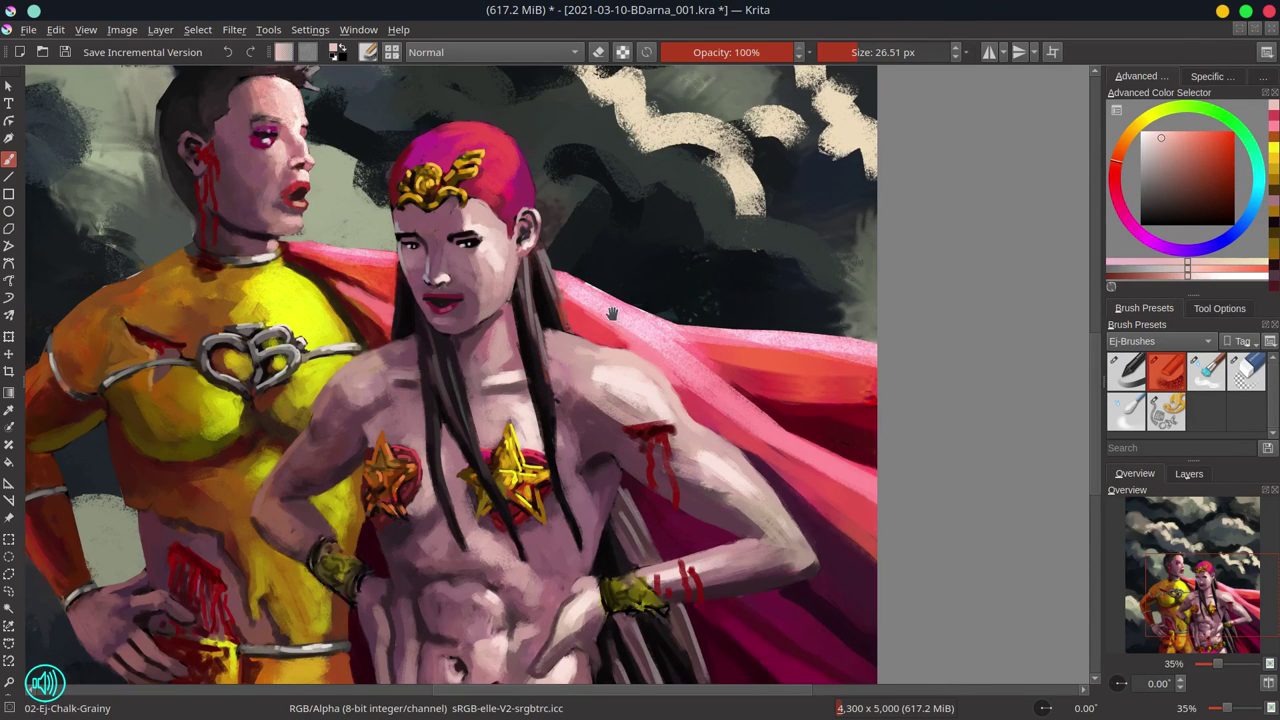
scroll(608, 309, "left", 2)
left_click(551, 421, "ctrl")
scroll(731, 387, "down", 4)
scroll(500, 410, "up", 4)
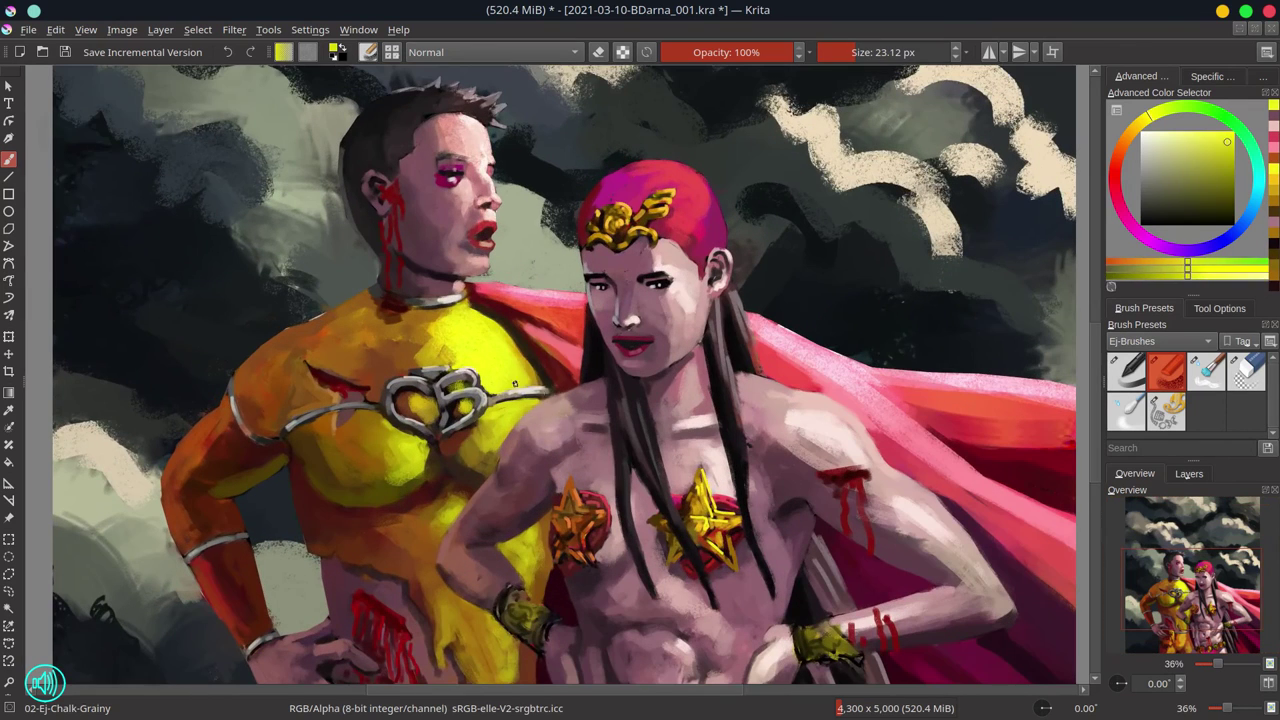
left_click(512, 397, "ctrl")
left_click(658, 373, "ctrl")
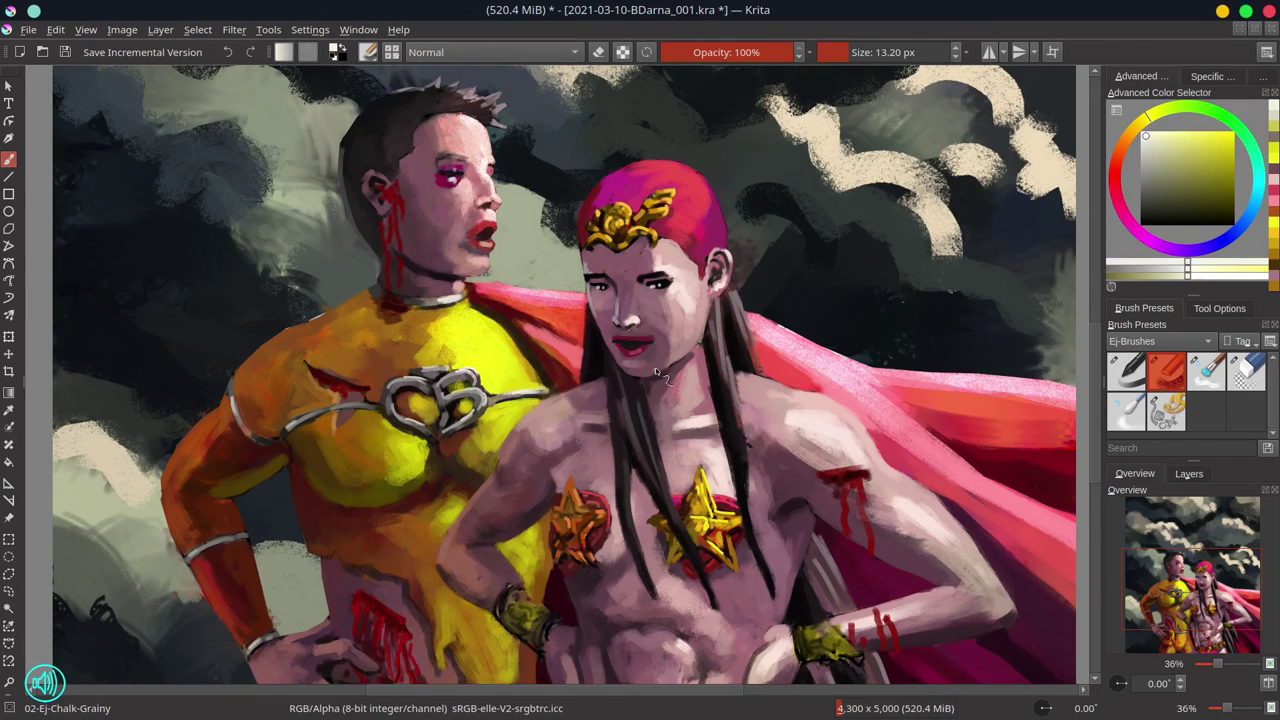
scroll(777, 323, "down", 5)
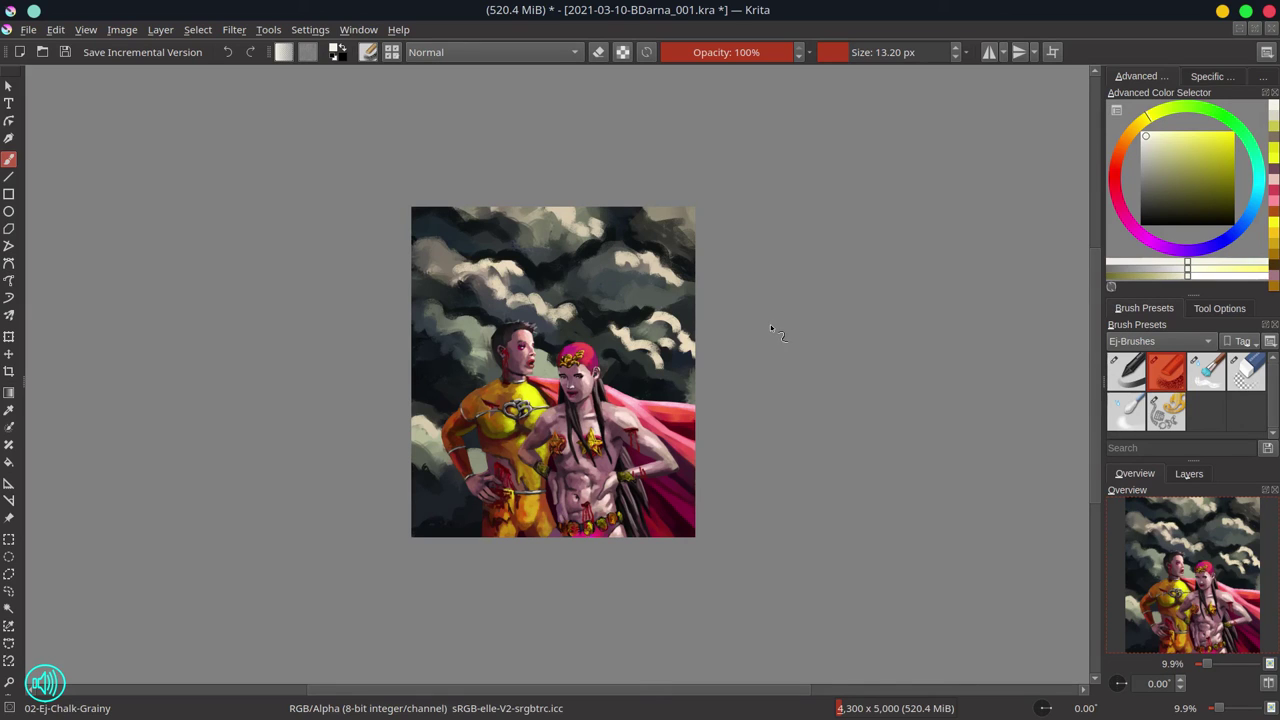
key("ctrl+s")
scroll(633, 459, "up", 5)
Paint gold strokes on the left bracelet and cover a stray olive dab with skin tone
left_click(1116, 181)
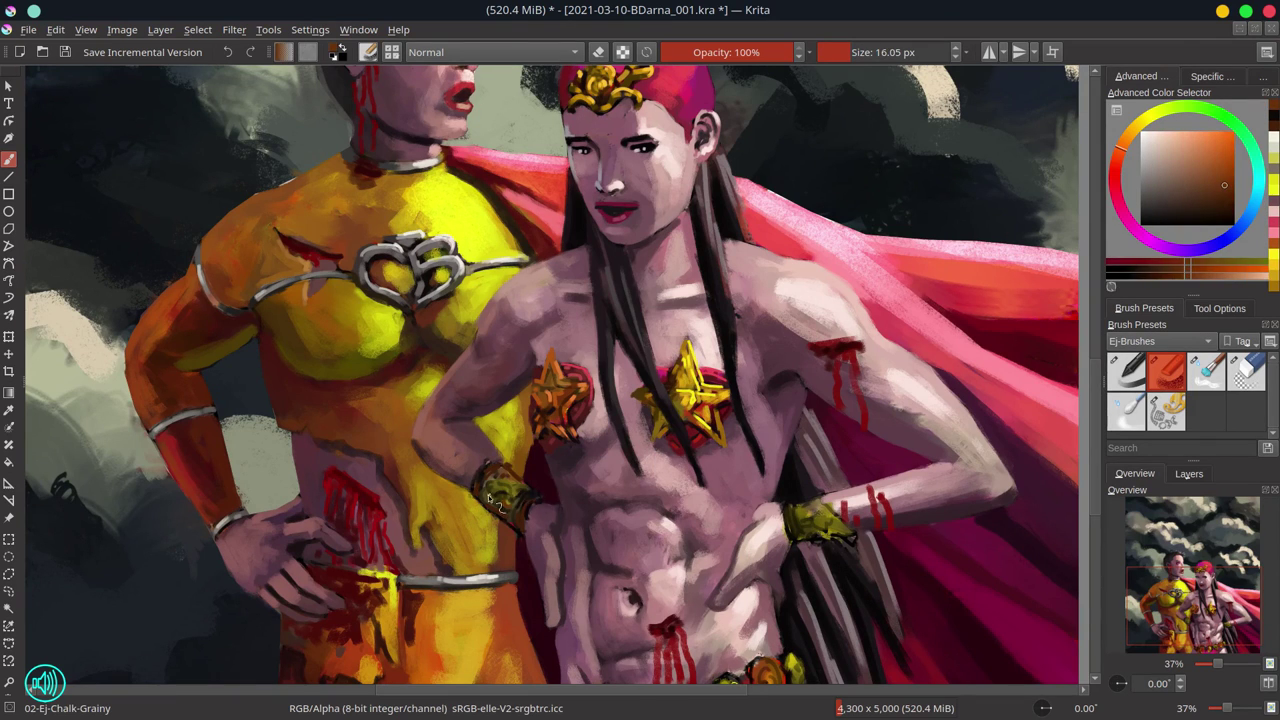
left_click(520, 515, "ctrl")
left_click(520, 515, "ctrl")
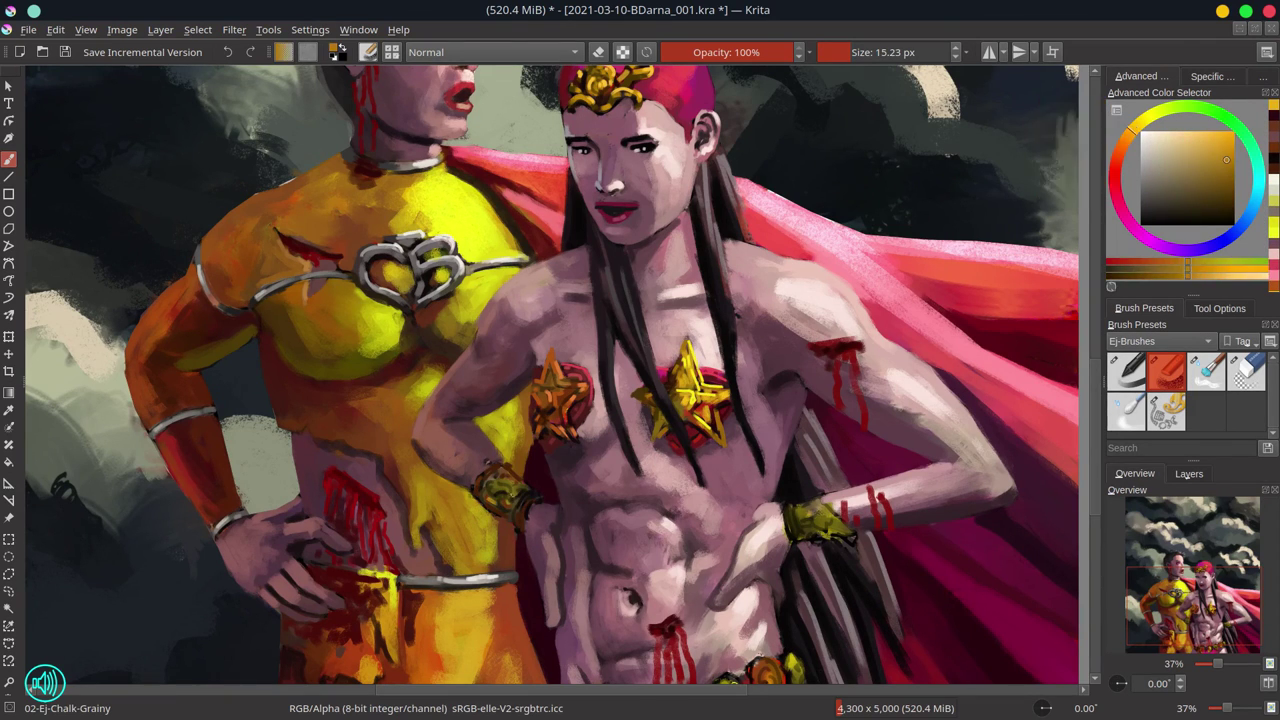
left_click(512, 510, "ctrl")
left_click_drag(505, 495, 482, 478)
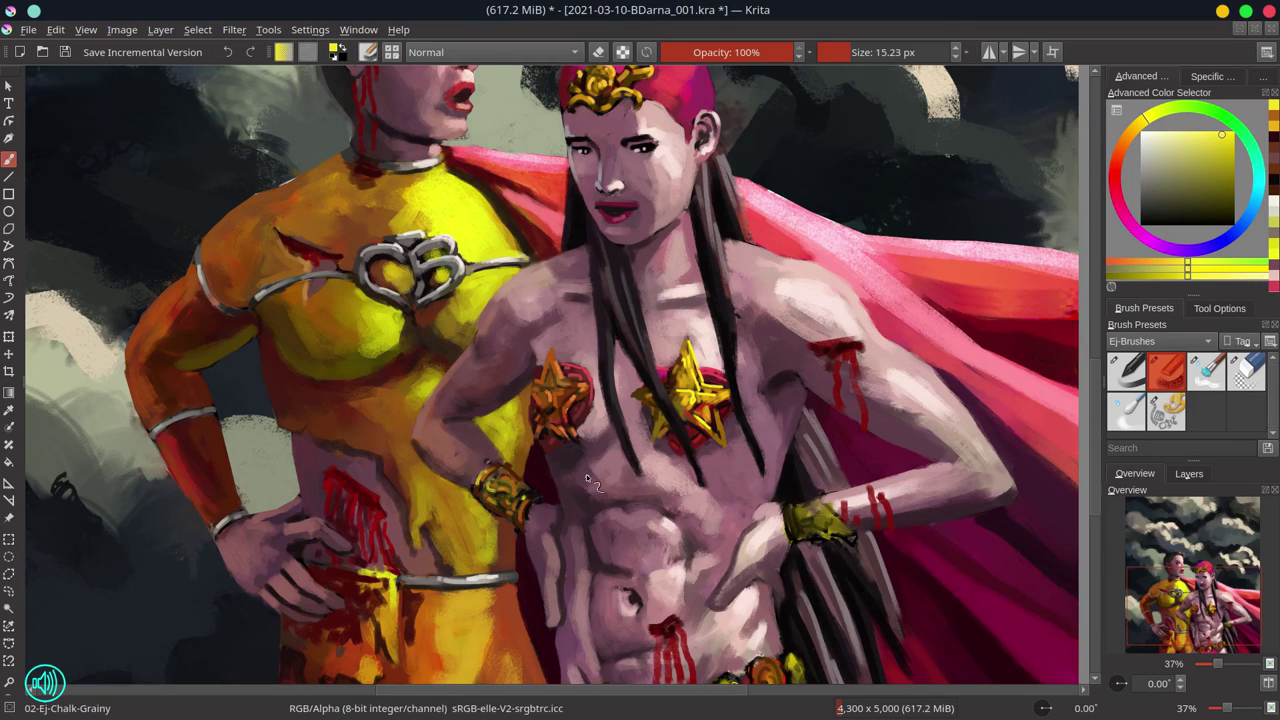
left_click(505, 515, "ctrl")
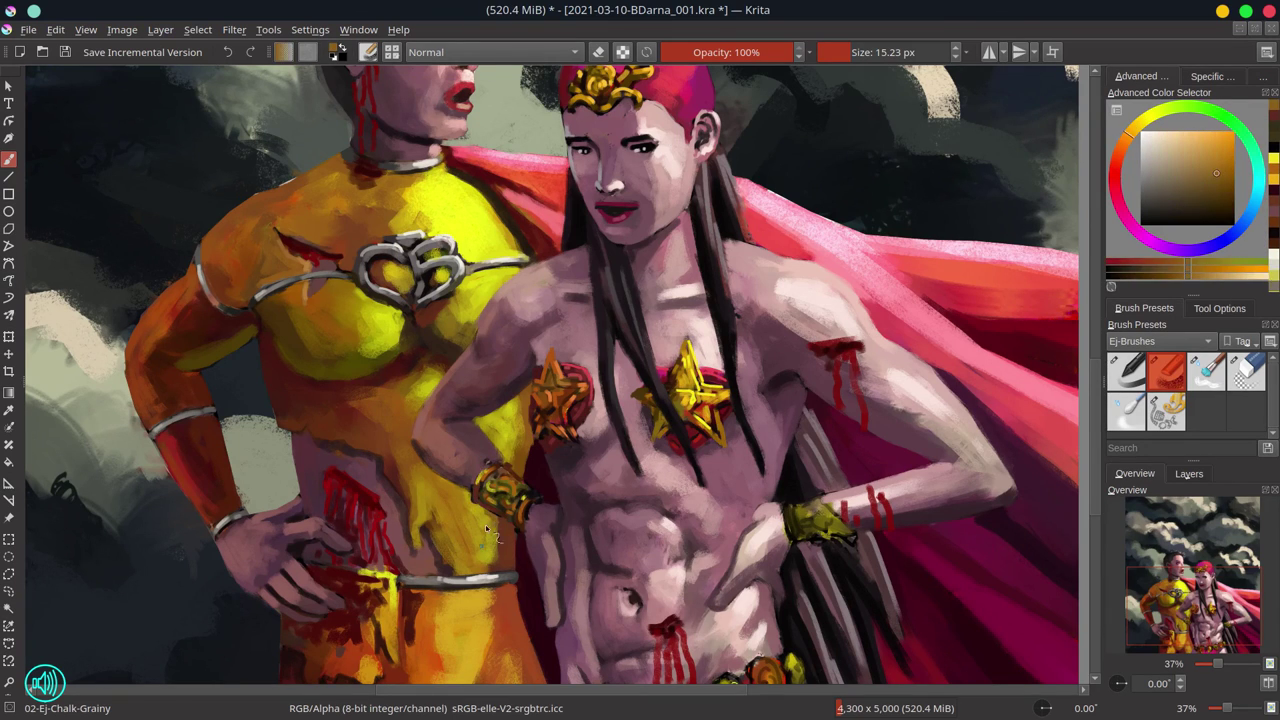
left_click(575, 400, "ctrl")
left_click(516, 401, "ctrl")
left_click(530, 462, "ctrl")
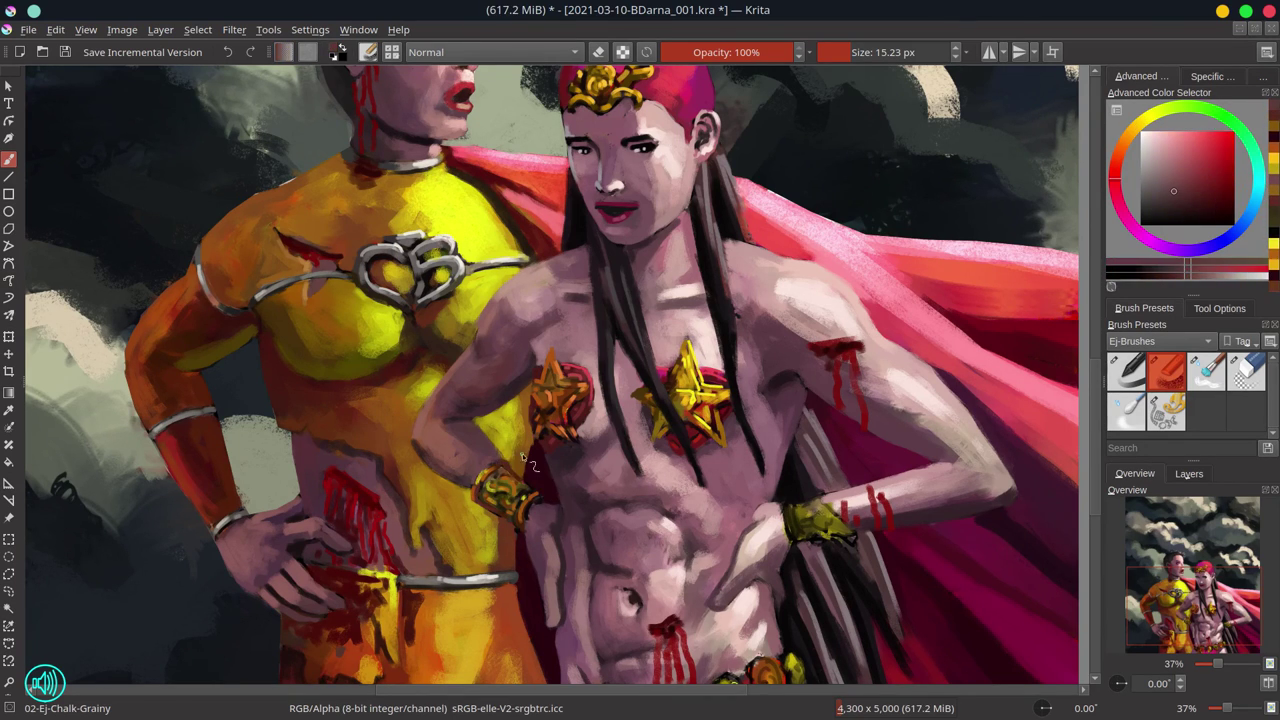
left_click(671, 441)
left_click(634, 398, "ctrl")
left_click_drag(660, 420, 700, 440)
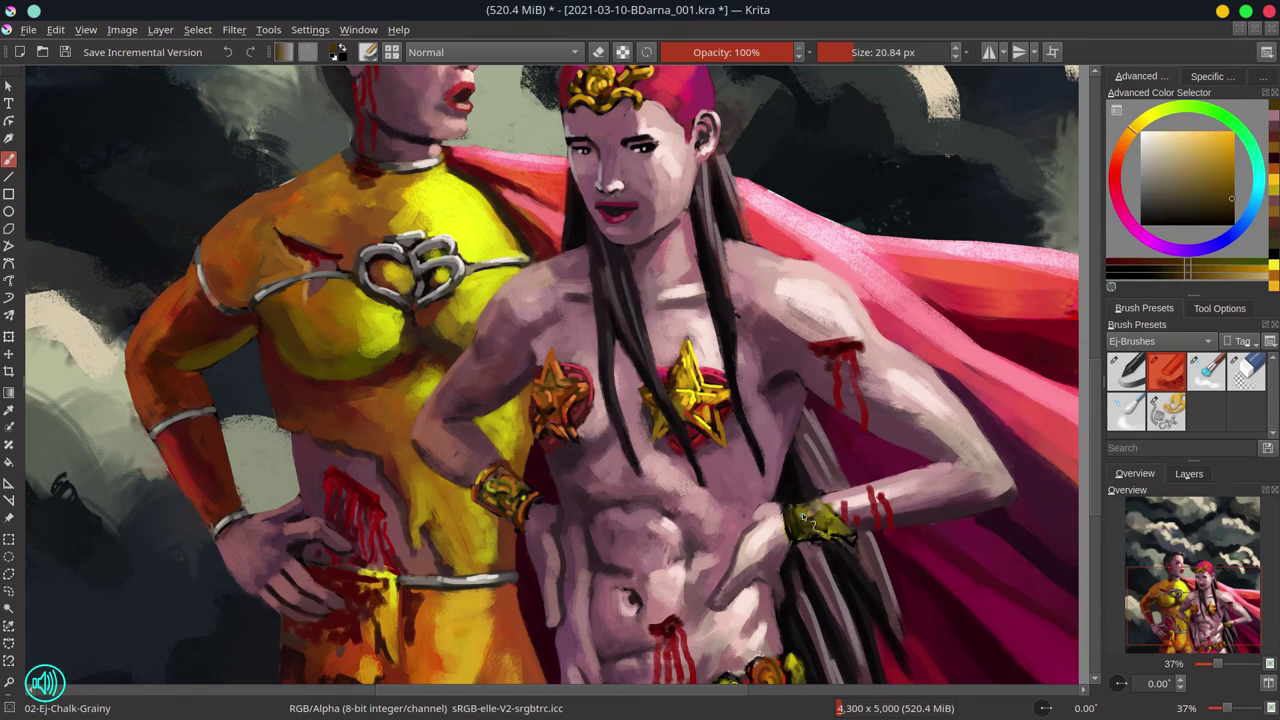
Add bright yellow-gold highlights to the right bracelet, then zoom in on the belt
left_click(822, 512, "ctrl")
left_click(804, 512, "ctrl")
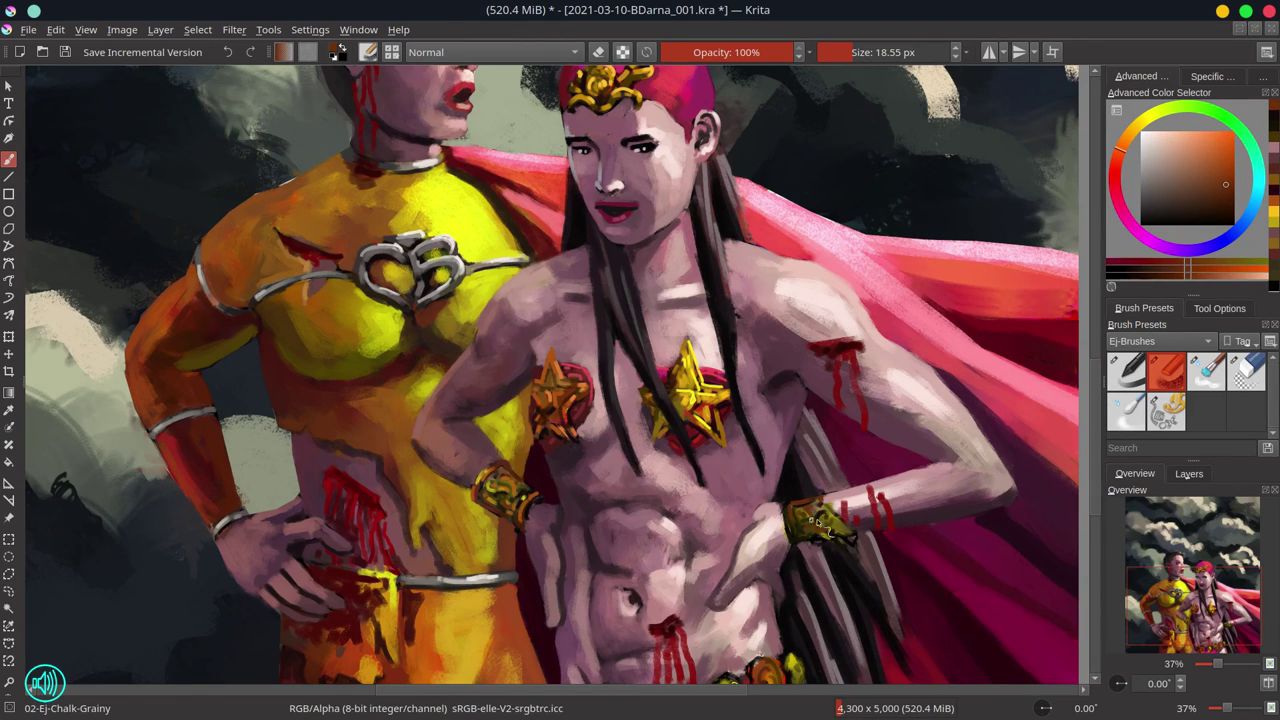
key("bracketleft")
left_click(818, 522, "ctrl")
left_click(815, 518, "ctrl")
mouse_move(815, 505)
left_mouse_down()
mouse_move(790, 520)
mouse_move(855, 555)
left_mouse_up()
left_click(838, 540, "ctrl")
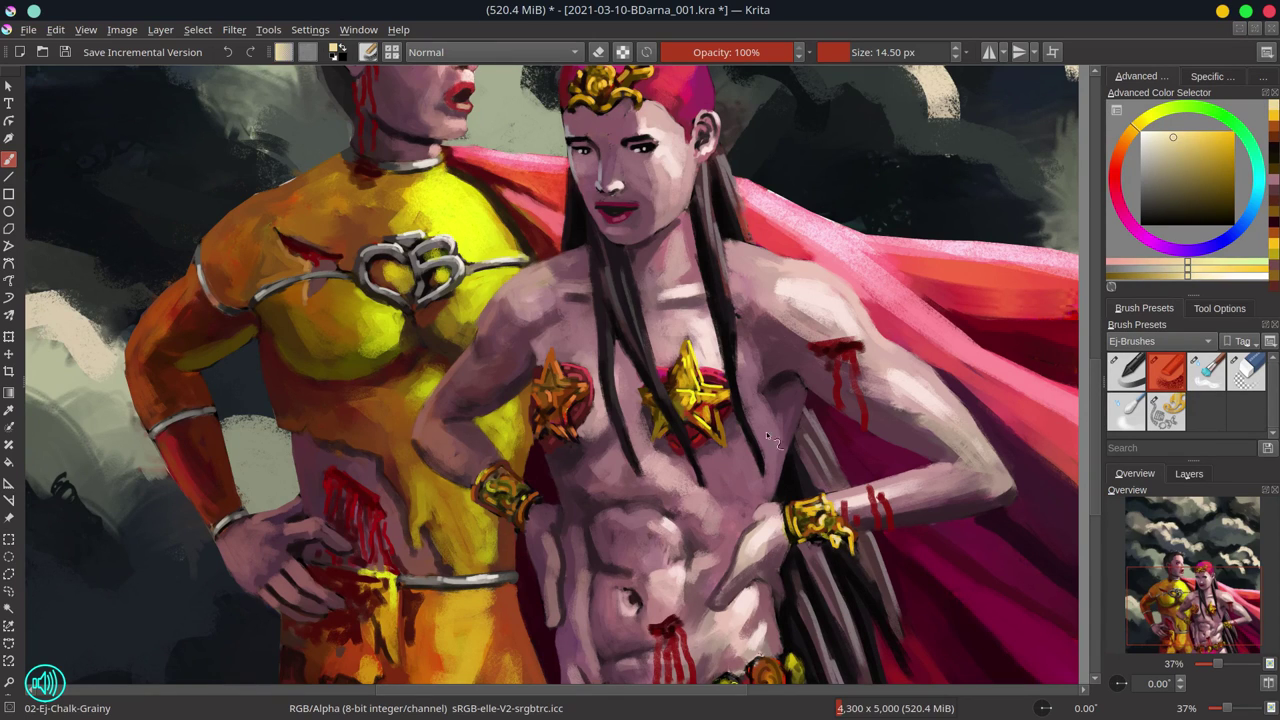
left_click_drag(700, 400, 725, 418)
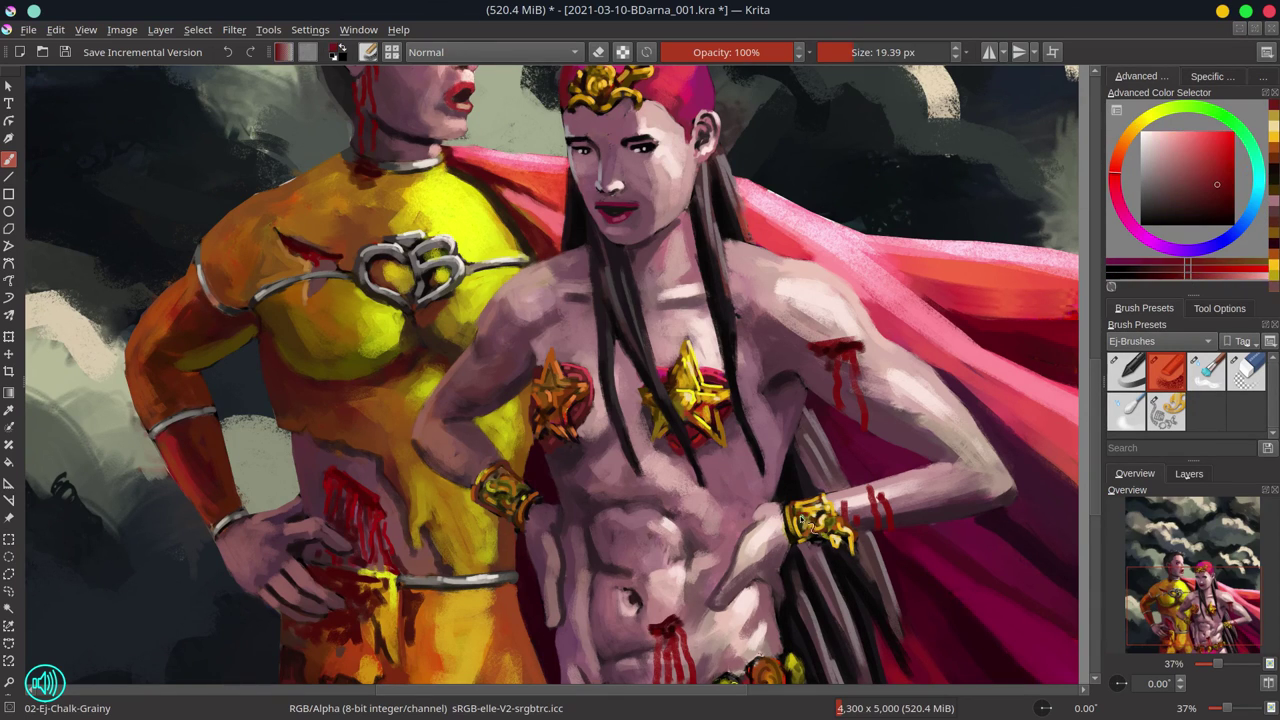
key("minus")
key("minus")
key("minus")
left_click_drag(805, 547, 680, 523)
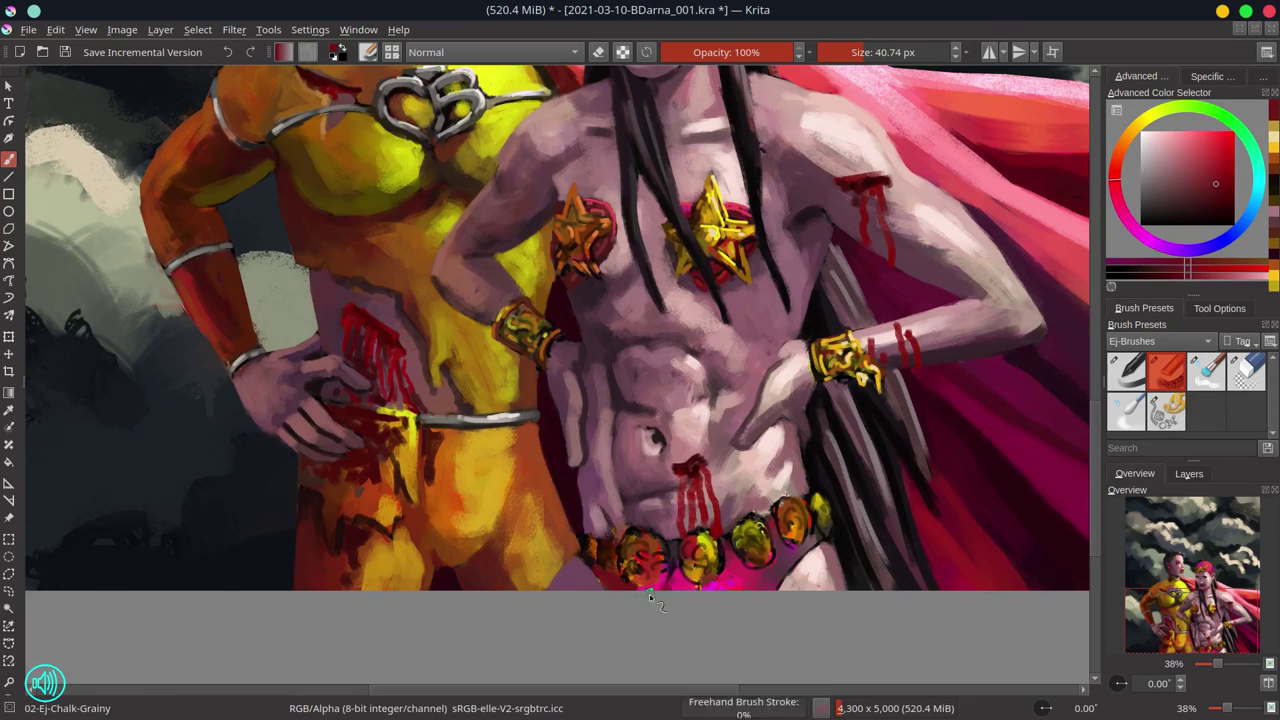
Shrink the brush and touch up the left and middle belt discs with gold
left_click_drag(835, 512, 802, 508)
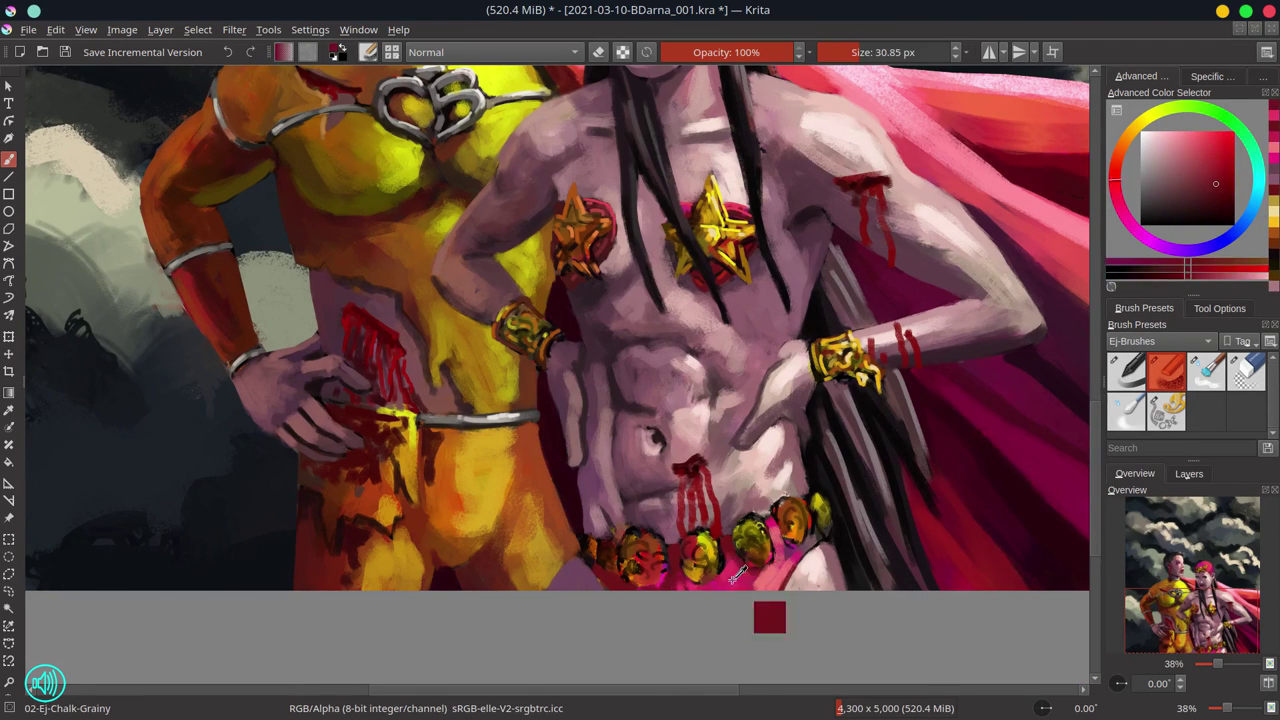
left_click(778, 535, "ctrl")
left_click(604, 536, "ctrl")
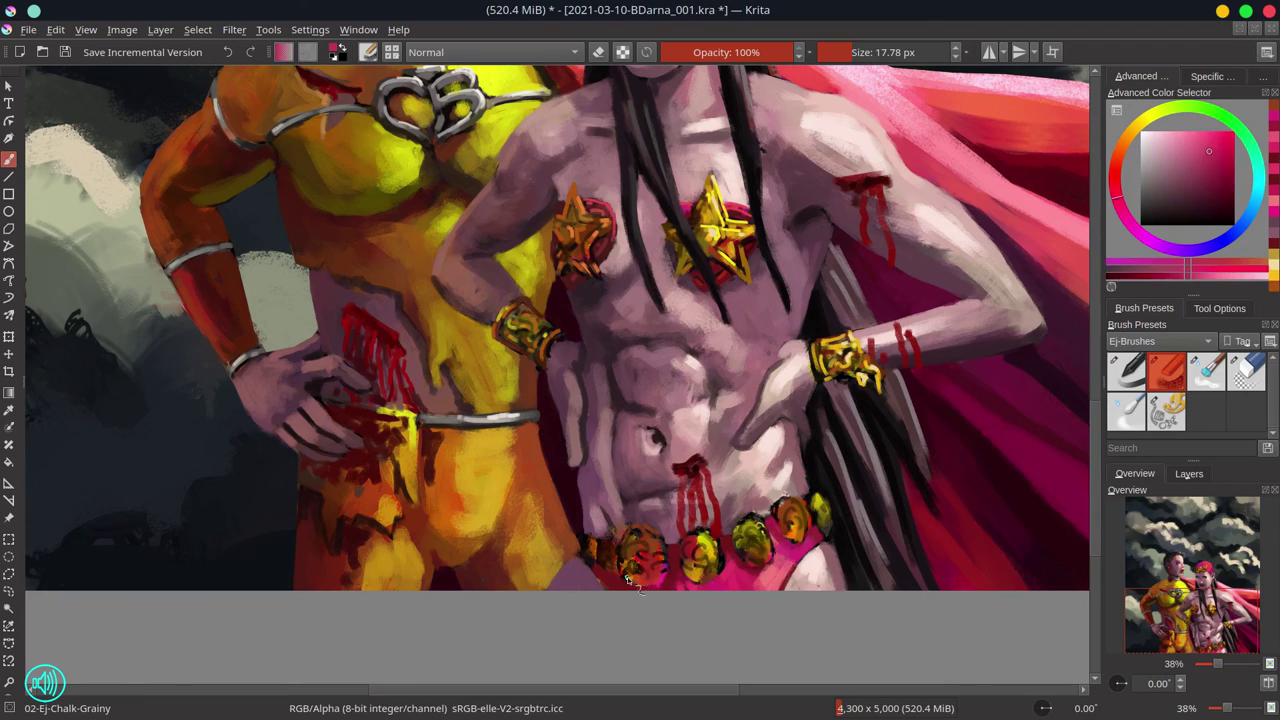
left_click(603, 538, "ctrl")
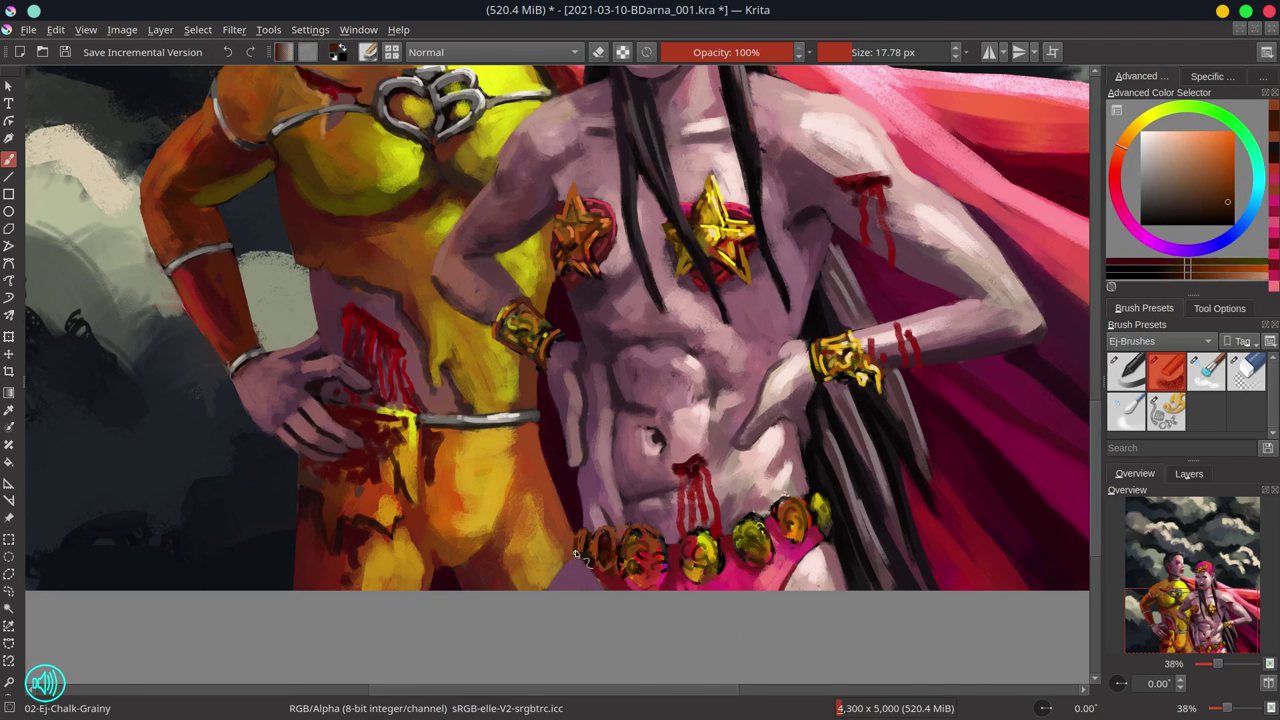
left_click(603, 538, "ctrl")
left_click(640, 550, "ctrl")
left_click(660, 560, "ctrl")
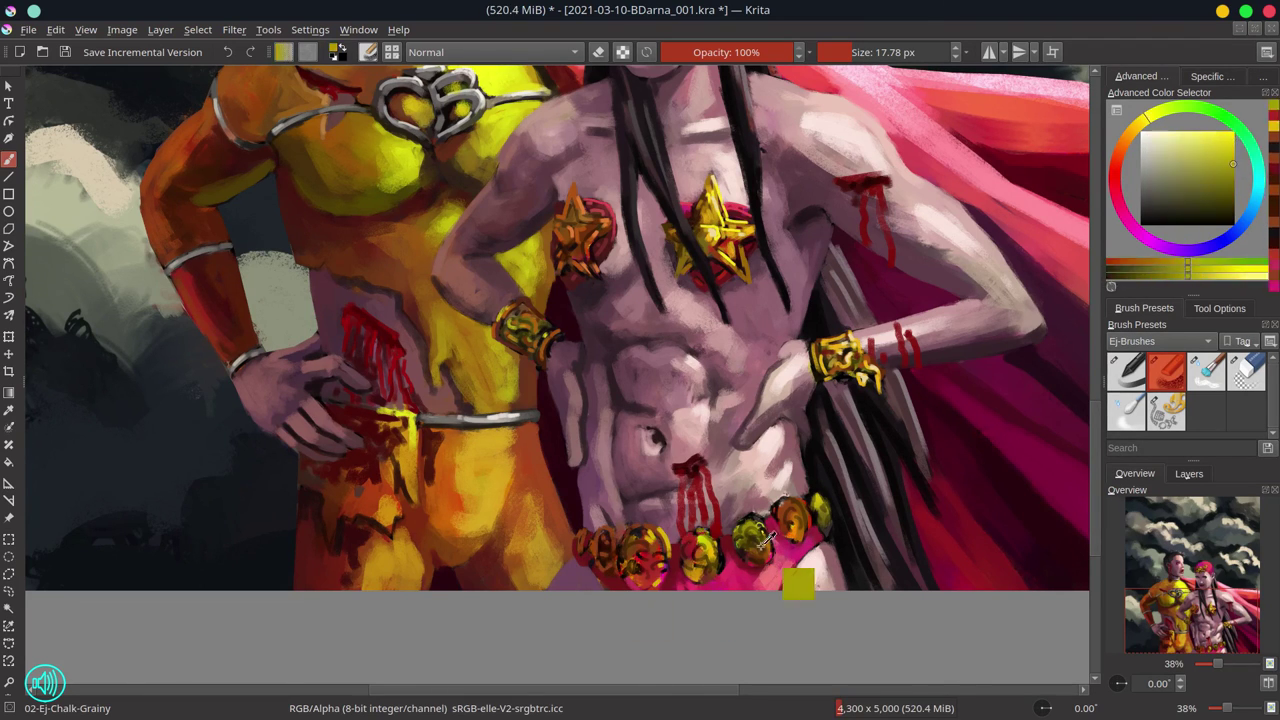
left_click(706, 580, "ctrl")
left_click(746, 564, "ctrl")
left_click(764, 552, "ctrl")
left_click(766, 553, "ctrl")
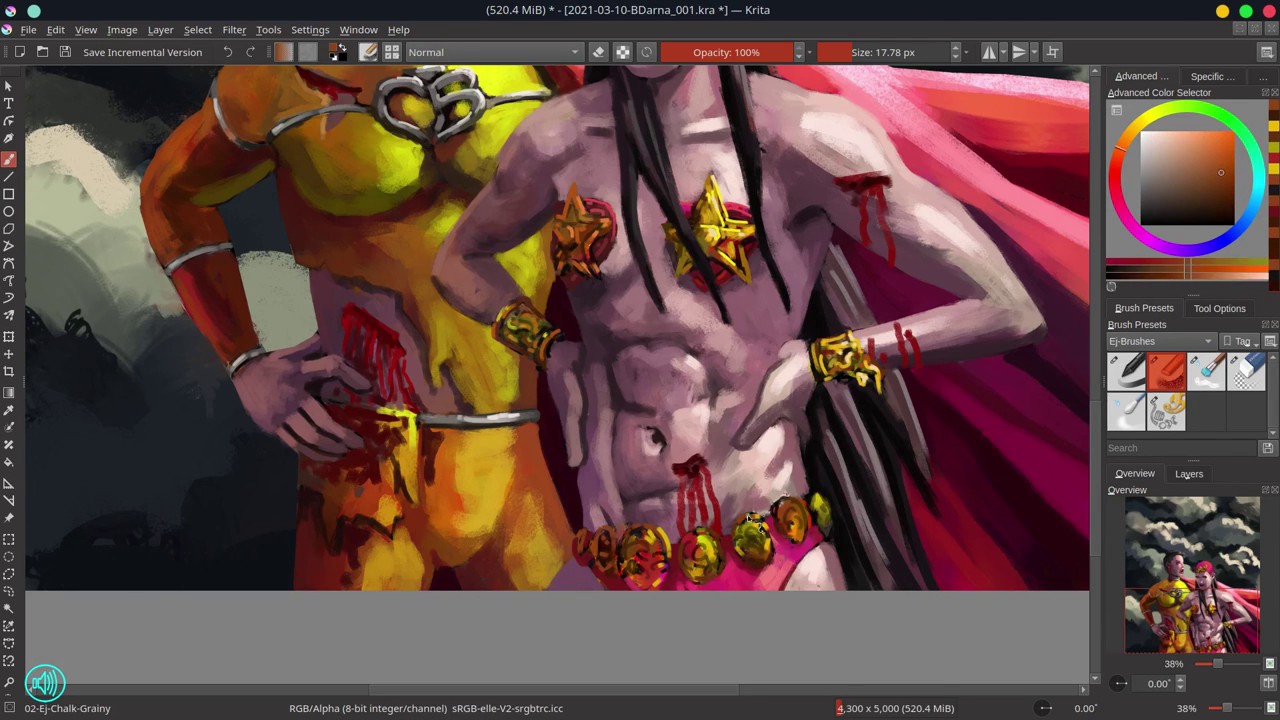
left_click(766, 552, "ctrl")
Paint gold on the right belt discs and add bright yellow highlights, brush at 12.49 px
left_click(808, 505, "ctrl")
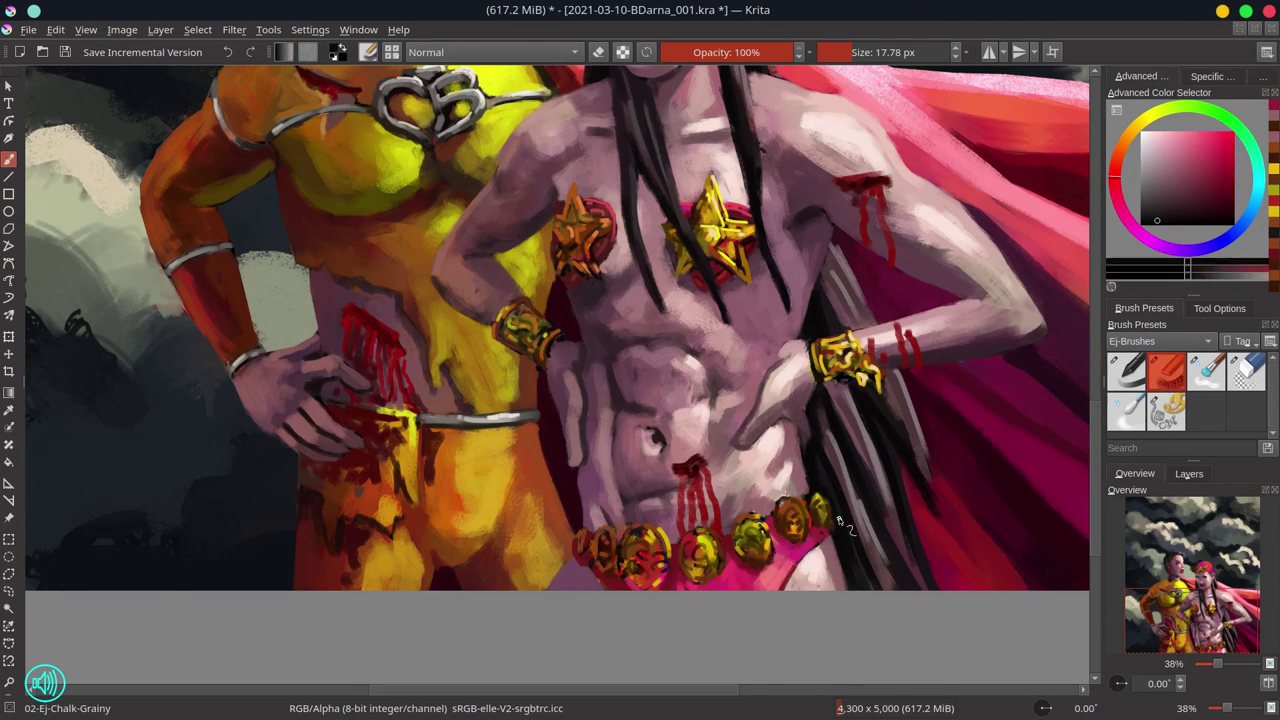
left_click(808, 505, "ctrl")
left_click(808, 505, "ctrl")
left_click(655, 555, "ctrl")
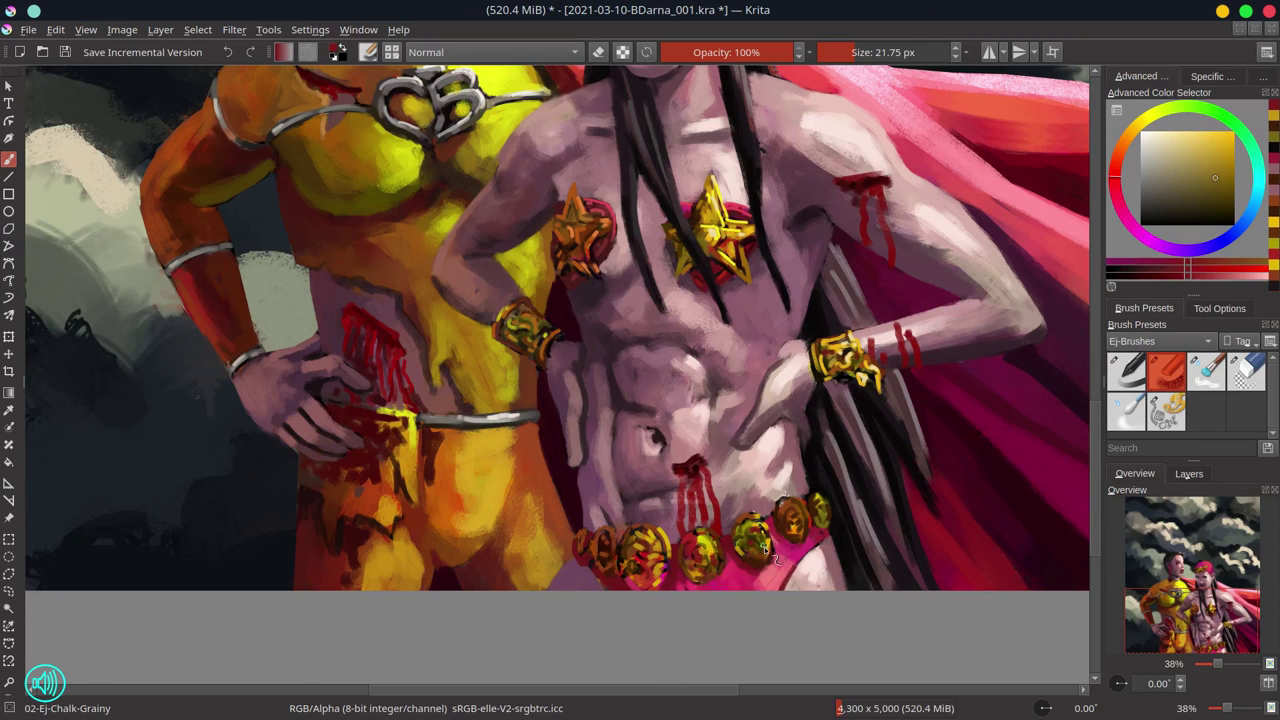
left_click(756, 252)
left_click(726, 205, "ctrl")
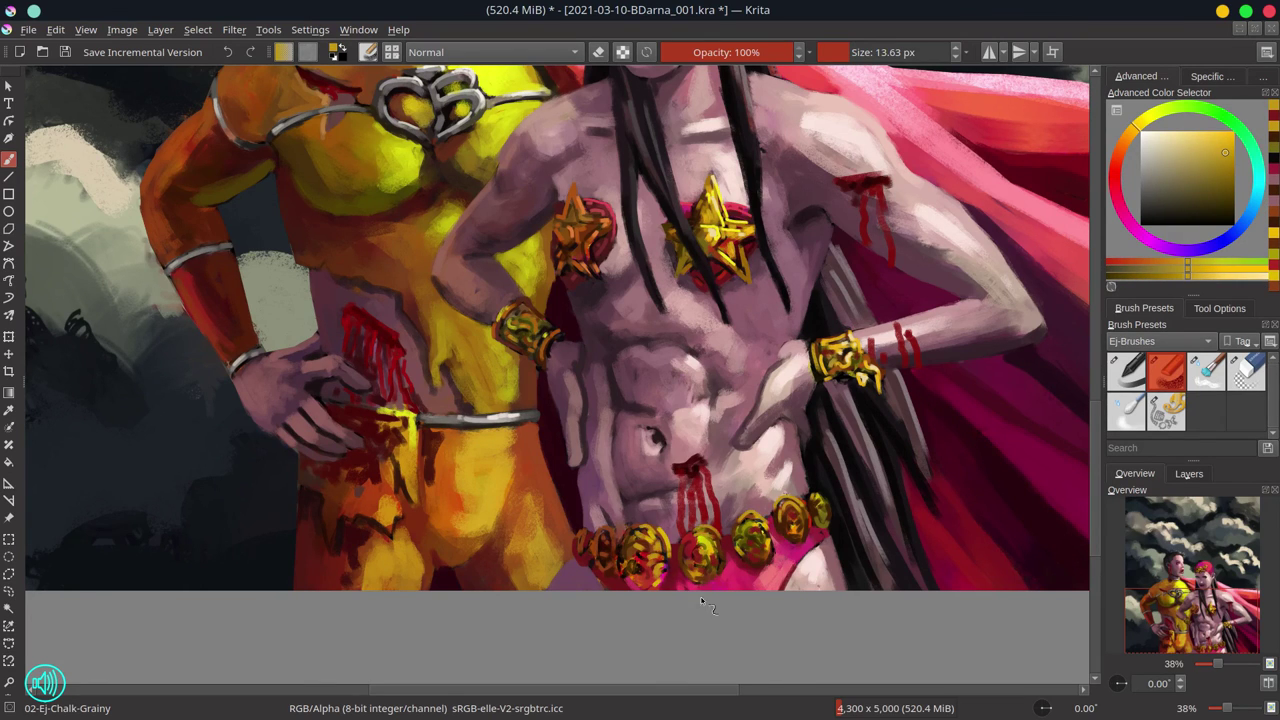
left_click(720, 562, "ctrl")
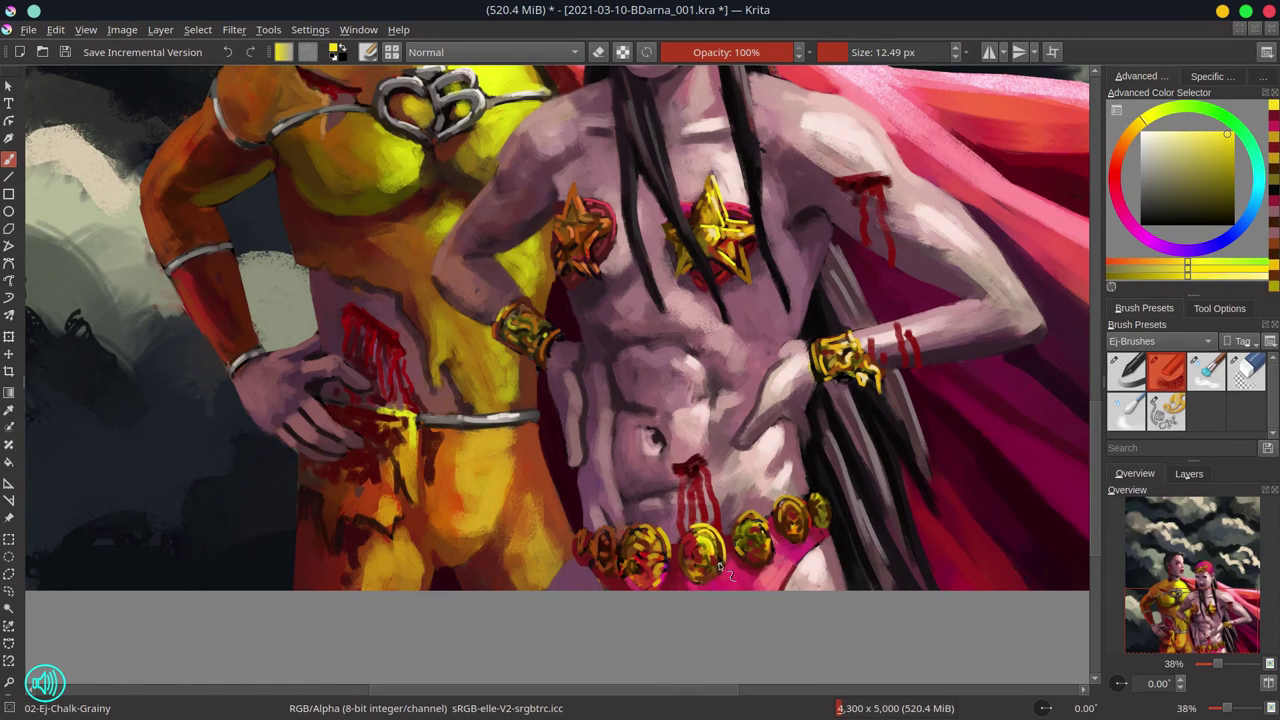
left_click(828, 455, "ctrl")
left_click(665, 560, "ctrl")
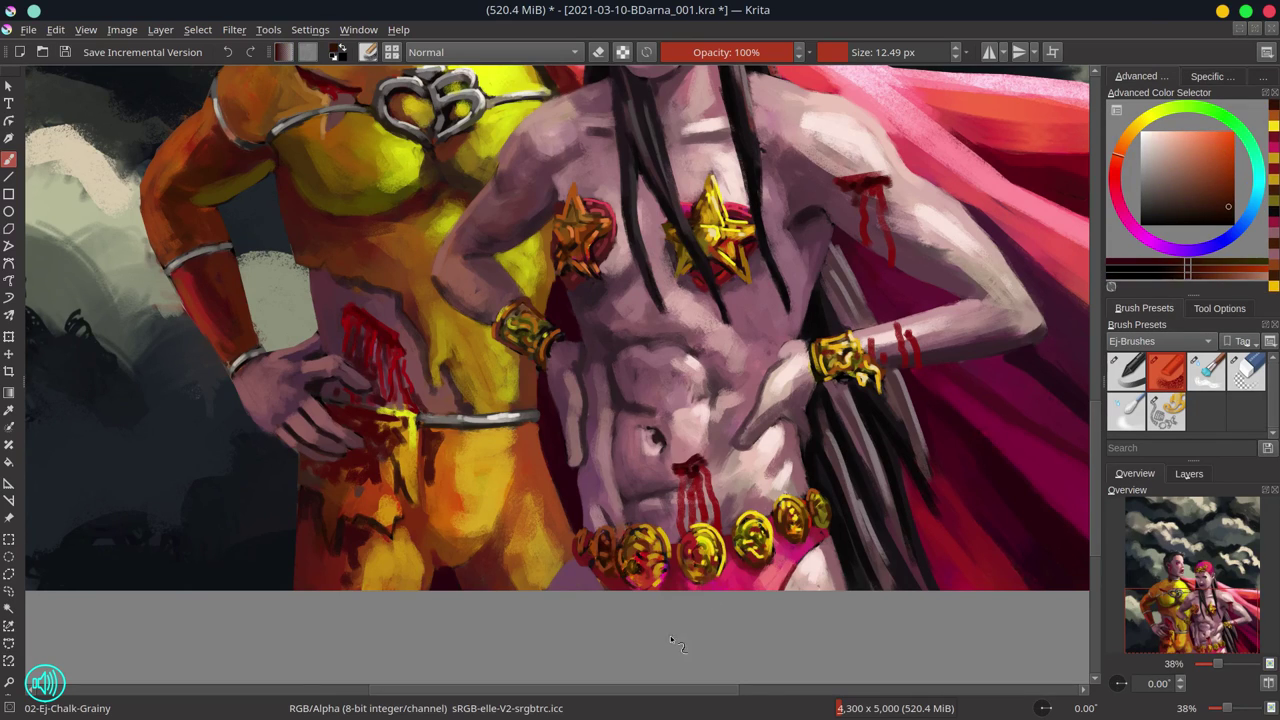